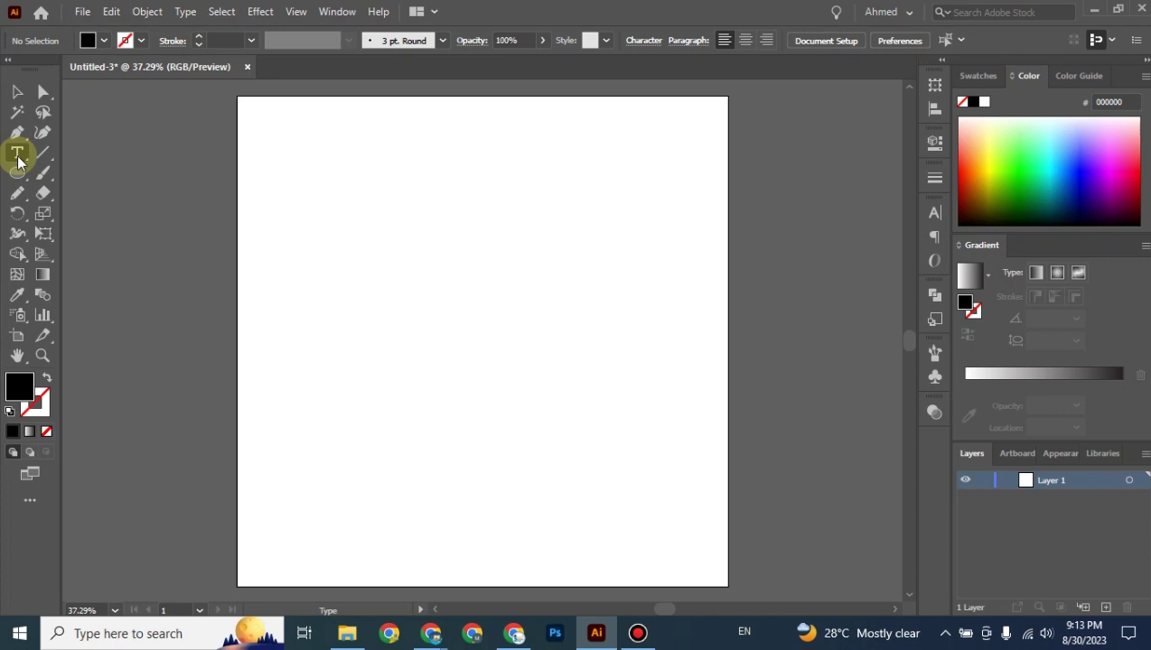
Show the Character panel and collapse it again.
click(17, 91)
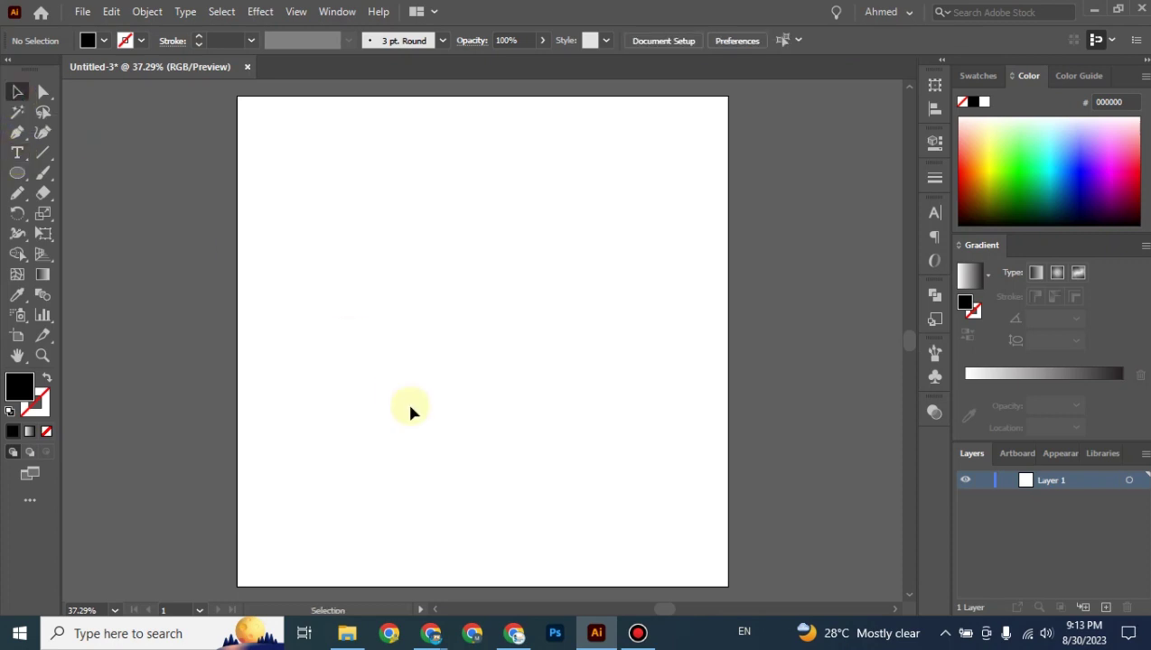
click(935, 213)
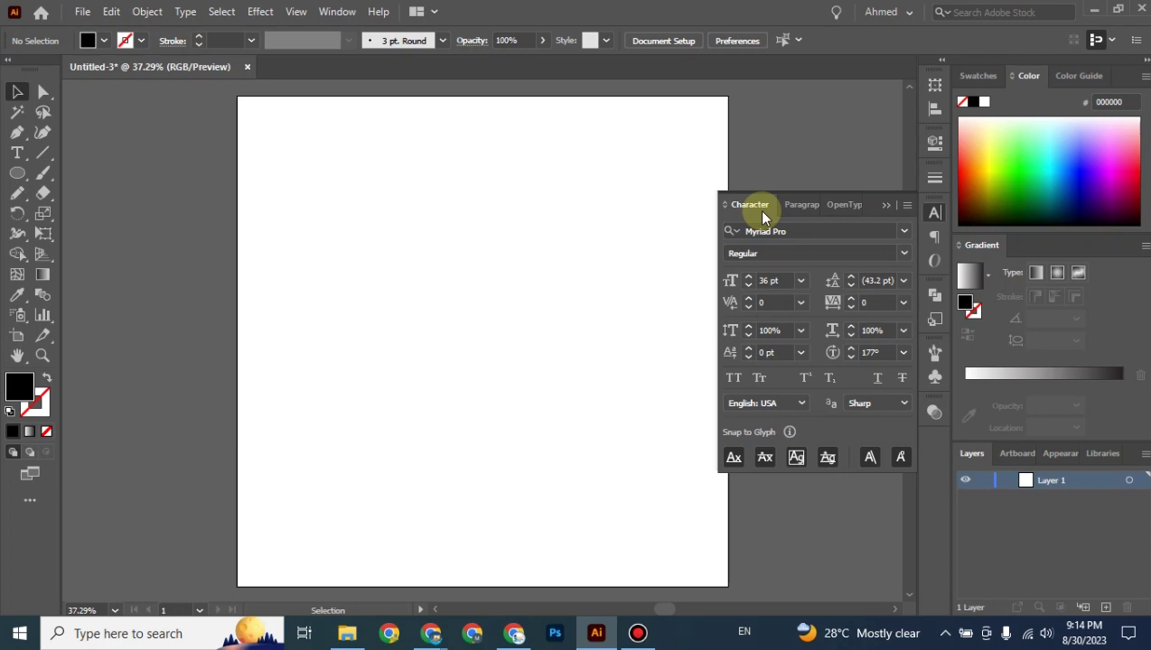
click(887, 206)
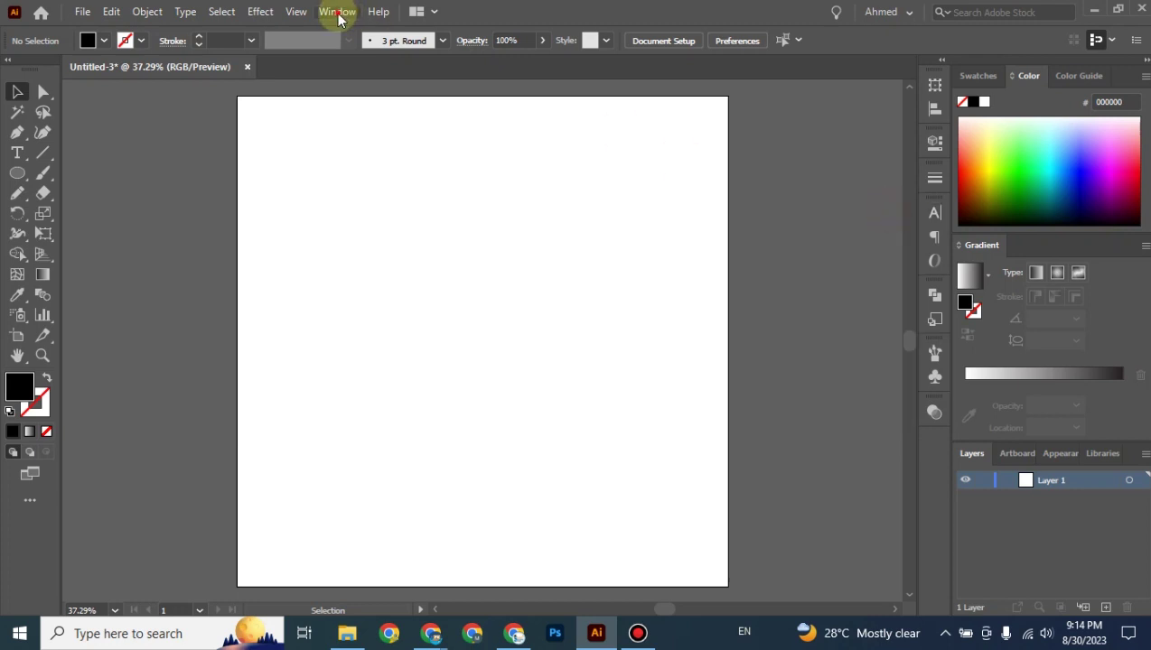
Display the Character panel from the program's list of type panels.
click(338, 11)
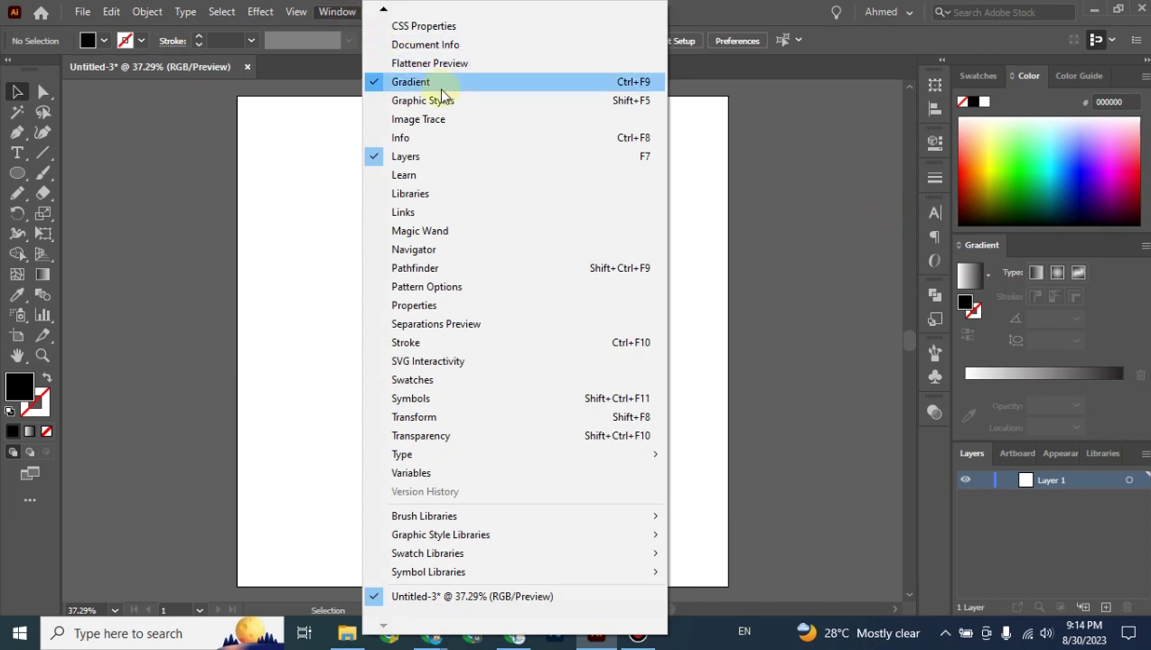
mouse_move(383, 10)
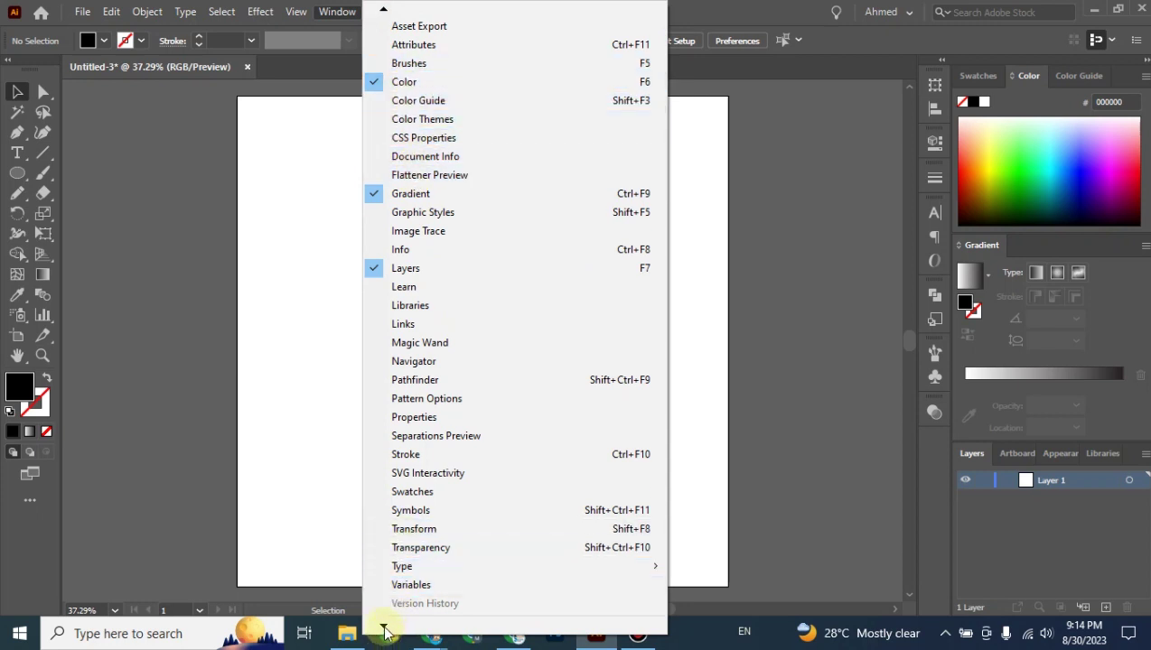
click(384, 630)
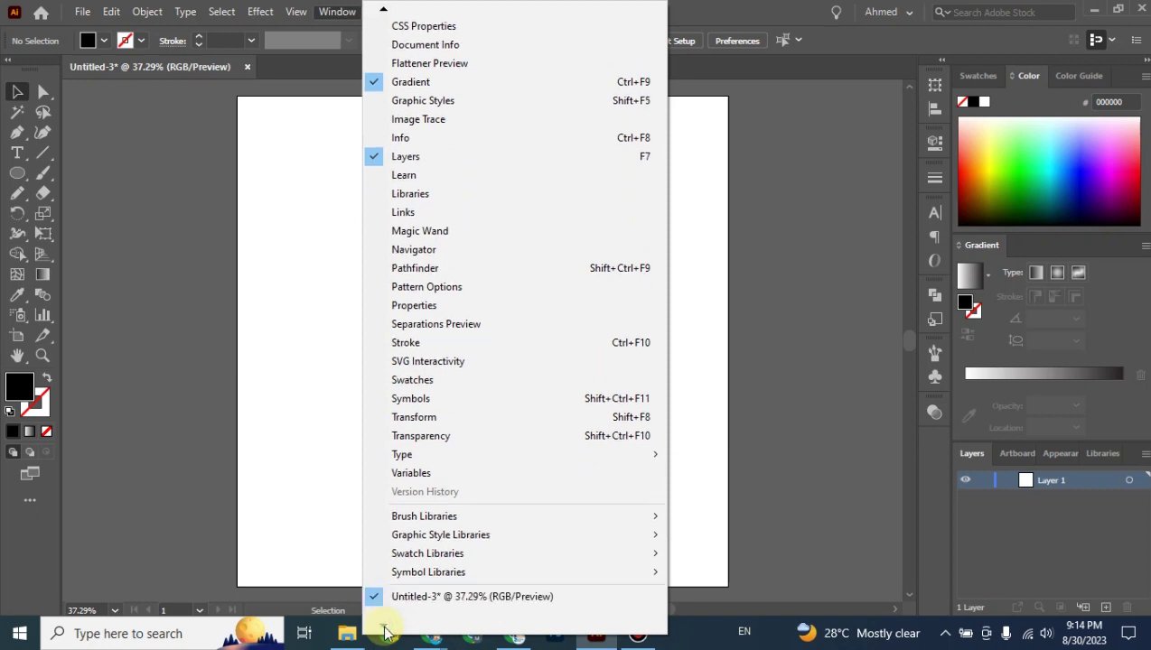
mouse_move(486, 461)
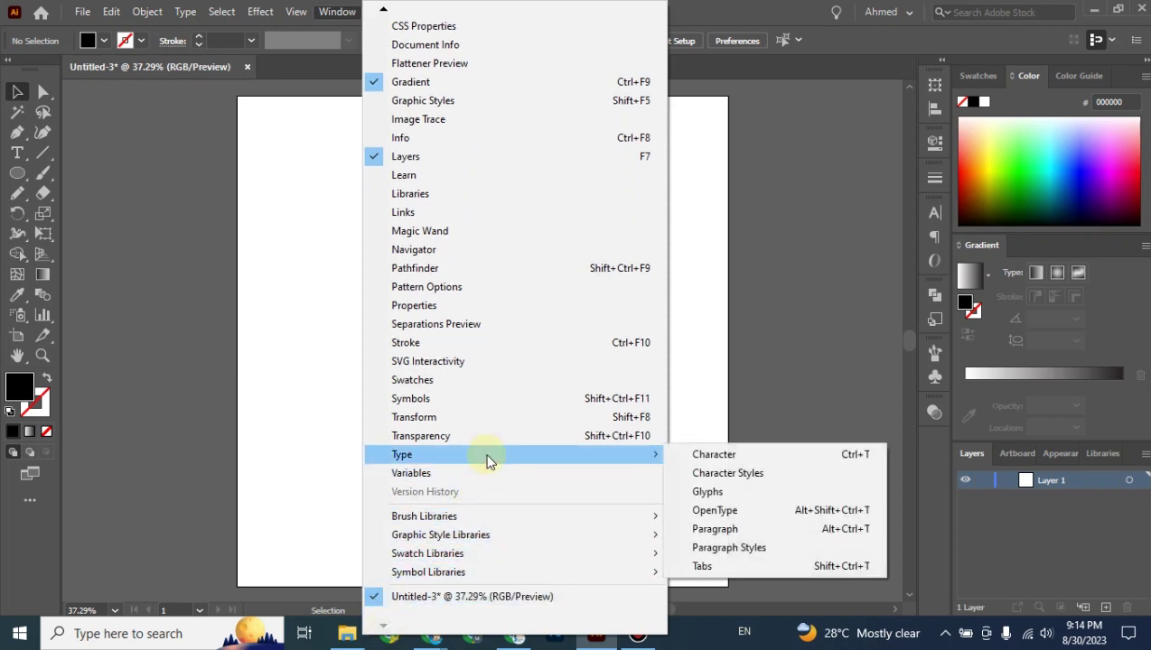
click(721, 455)
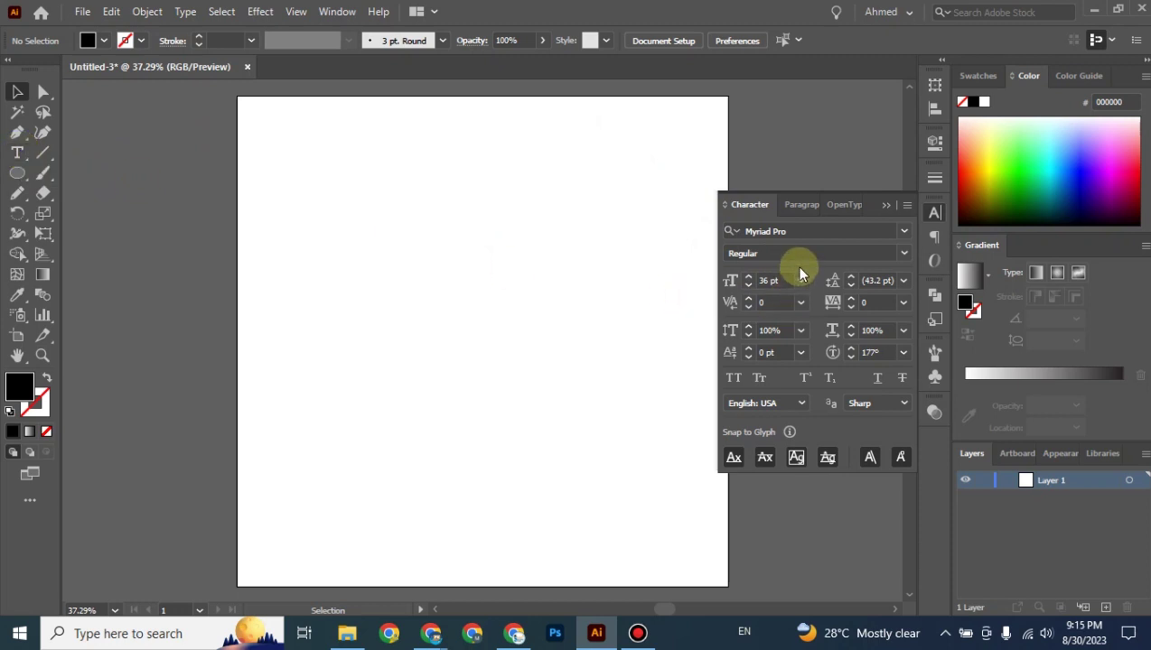
Hide the Character panel's extended options and show them again.
click(907, 205)
click(941, 214)
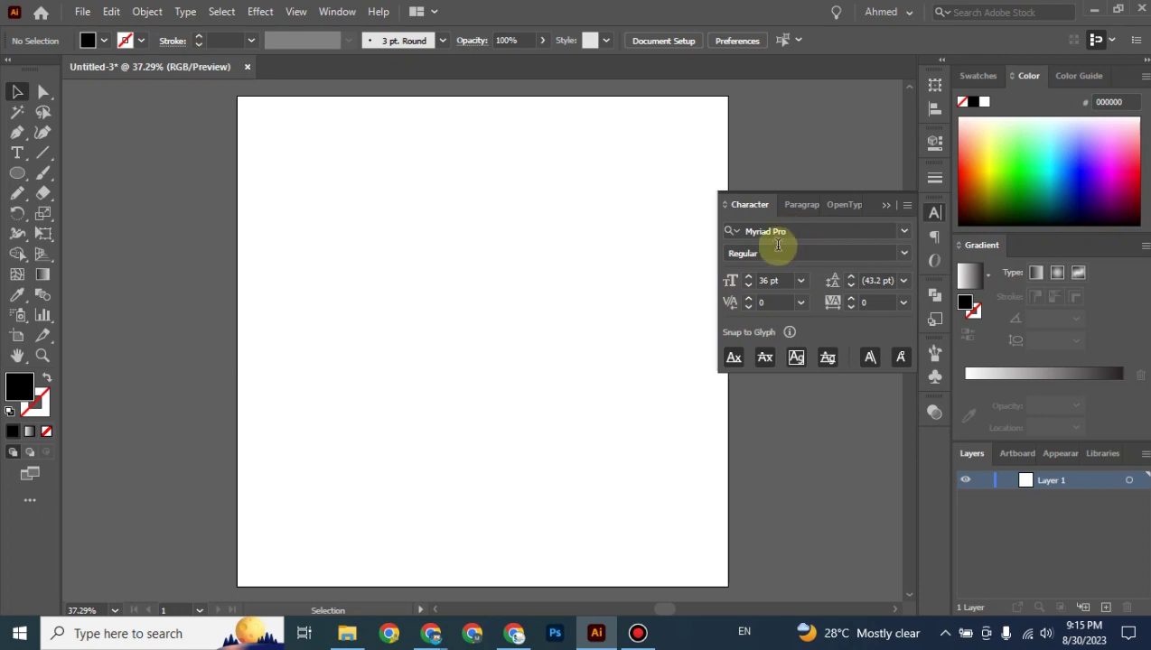
click(907, 207)
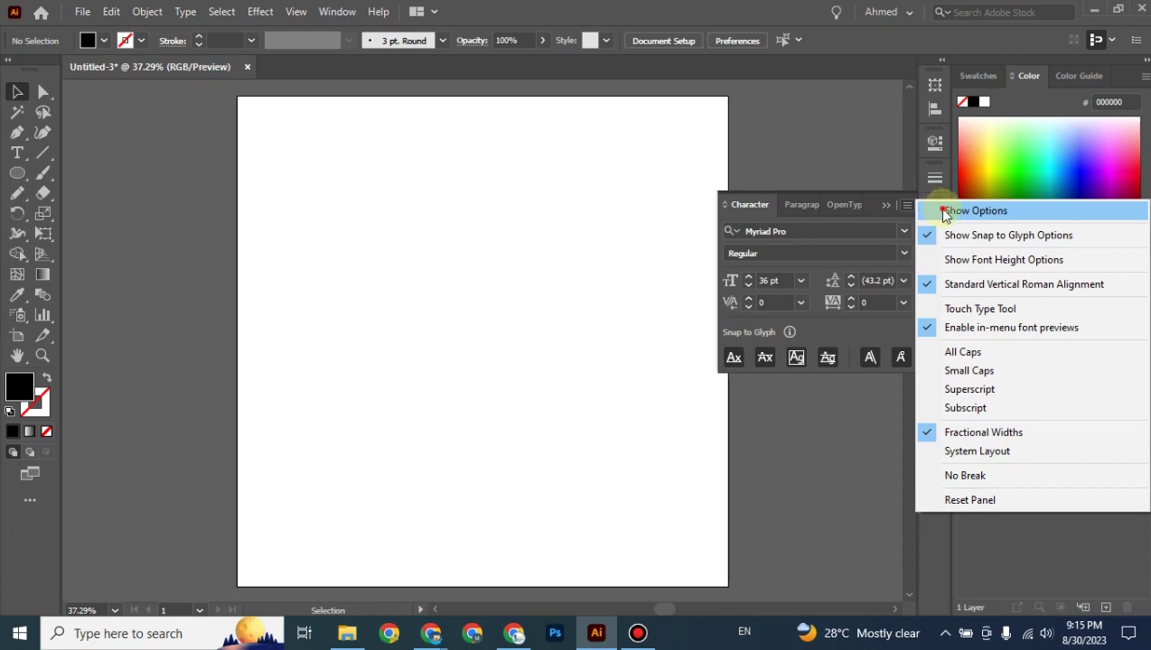
click(944, 214)
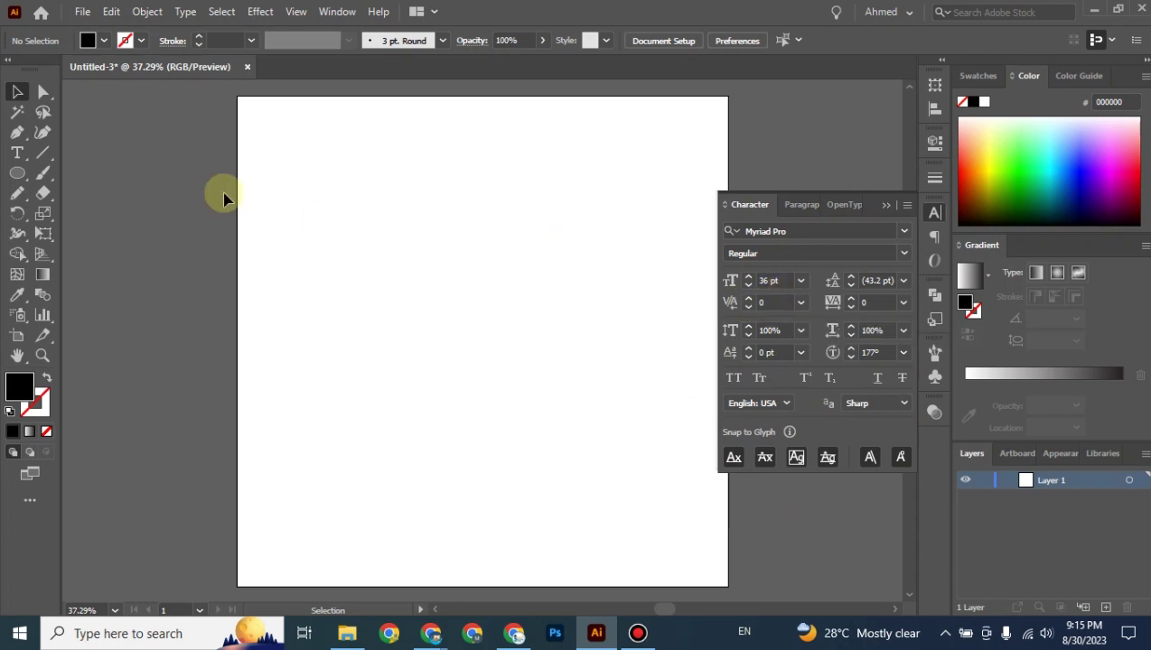
Place "Lorem ipsum" point text near the artboard's upper-left corner and set its character rotation to 0°.
click(22, 159)
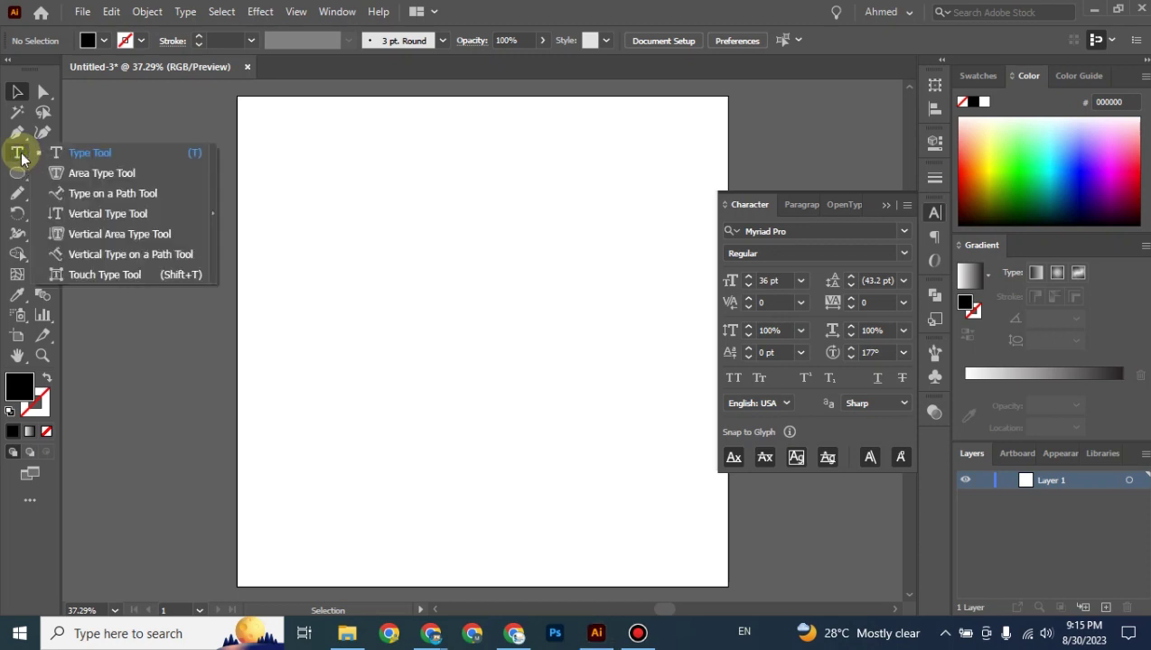
click(91, 157)
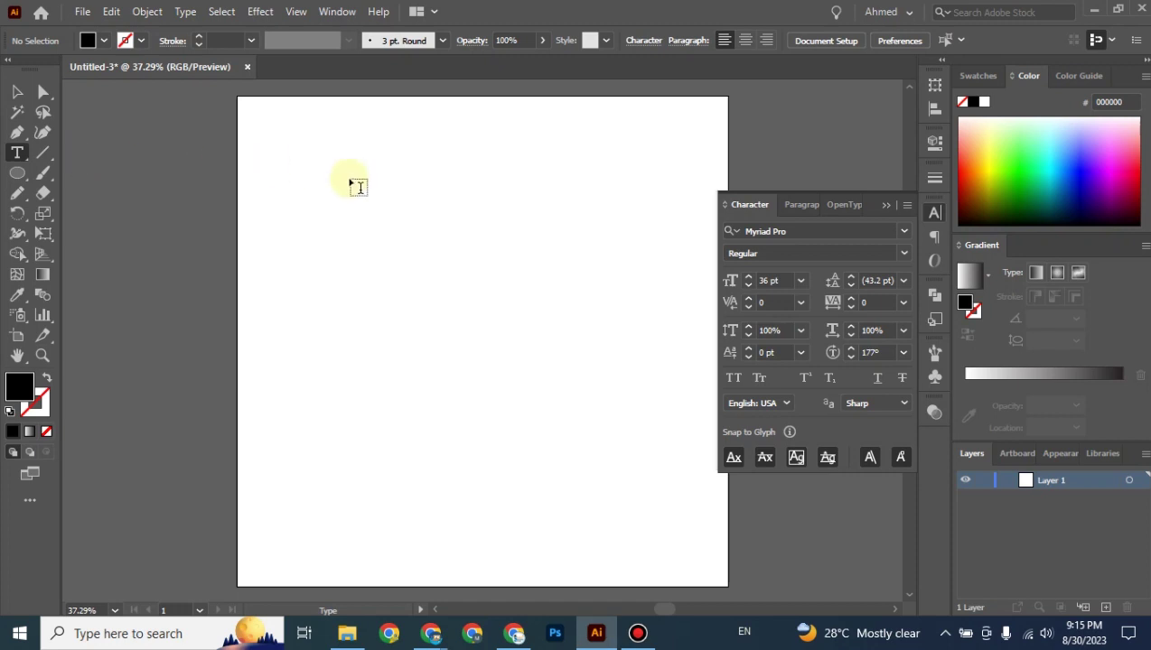
click(270, 137)
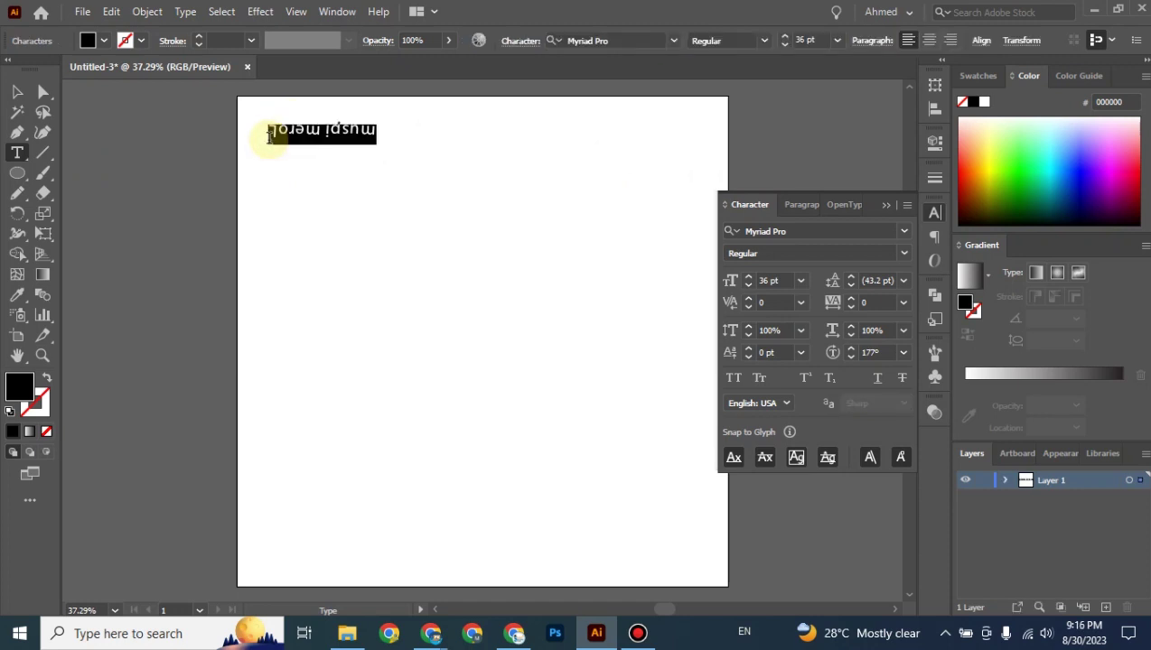
click(836, 358)
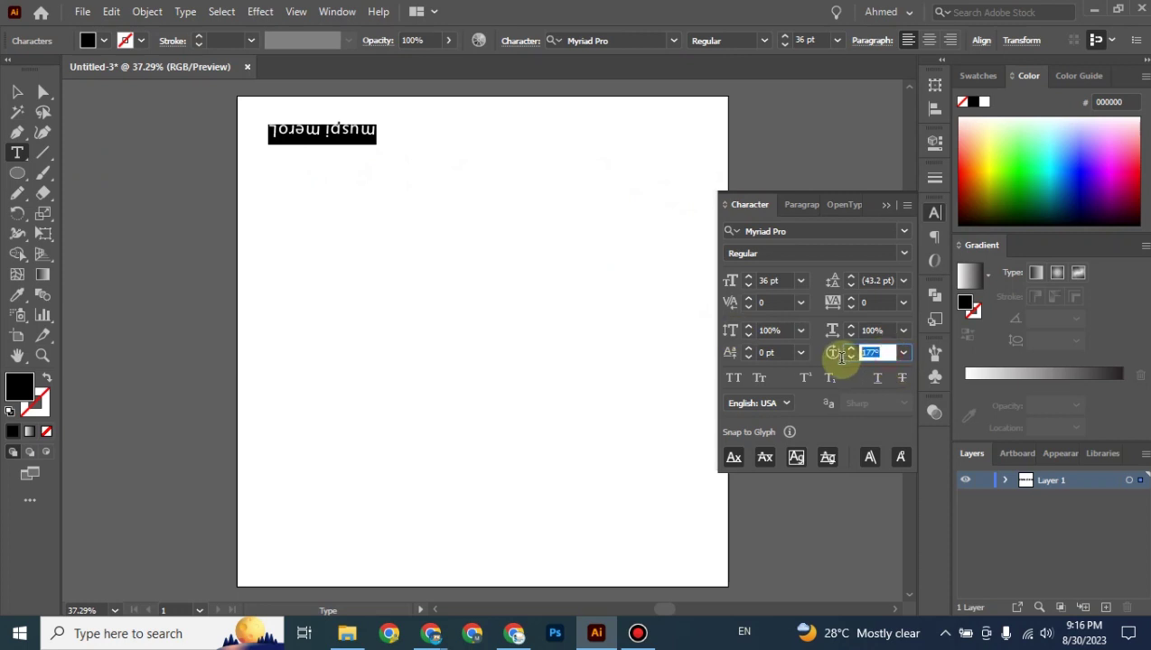
text(0)
key(Return)
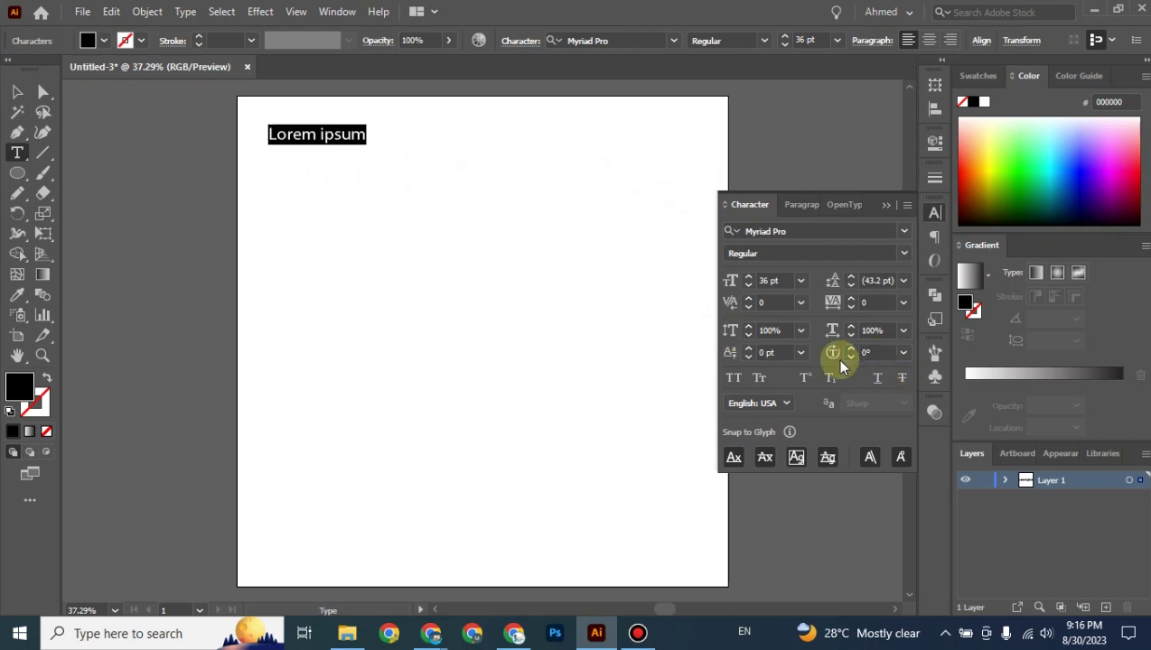
Select the placed "Lorem ipsum" text object and delete it from the artboard.
click(17, 91)
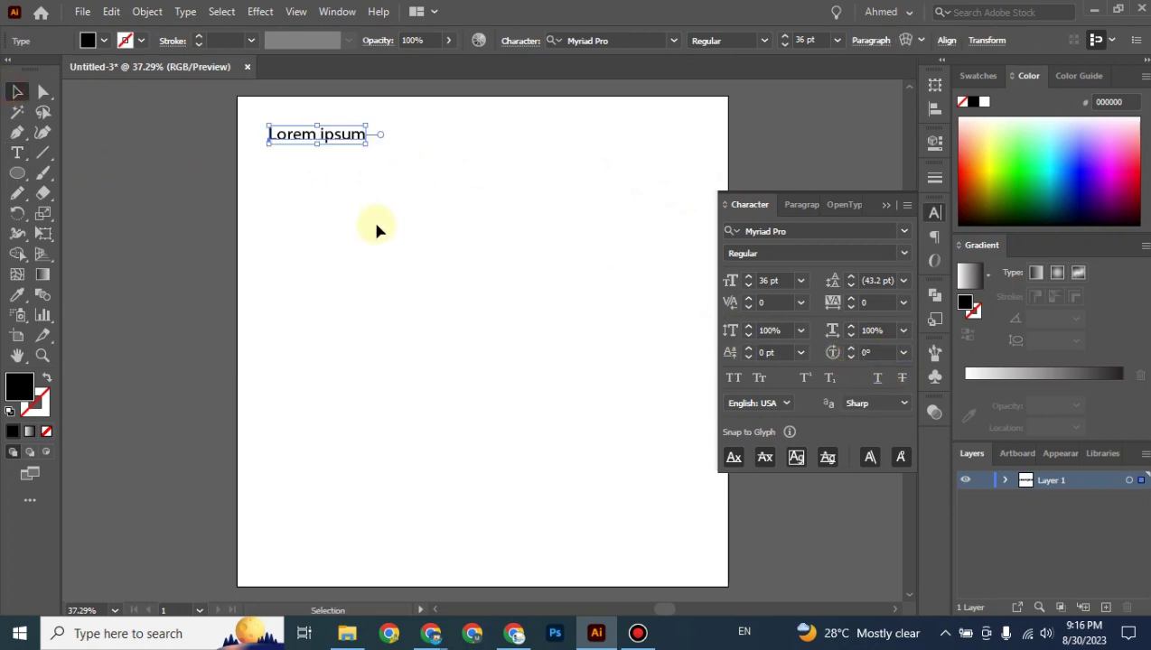
click(381, 227)
drag(381, 129, 245, 174)
click(357, 181)
click(339, 140)
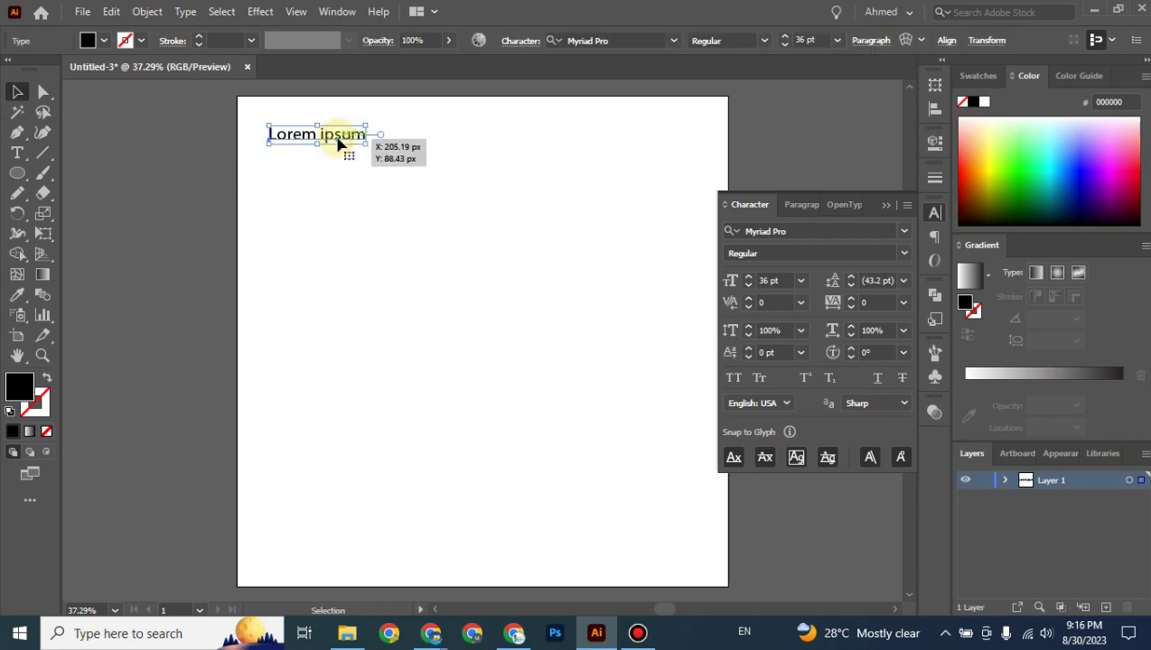
key(Delete)
Place a new "Lorem ipsum" point text near the artboard's upper-left corner and select it as an object.
click(14, 154)
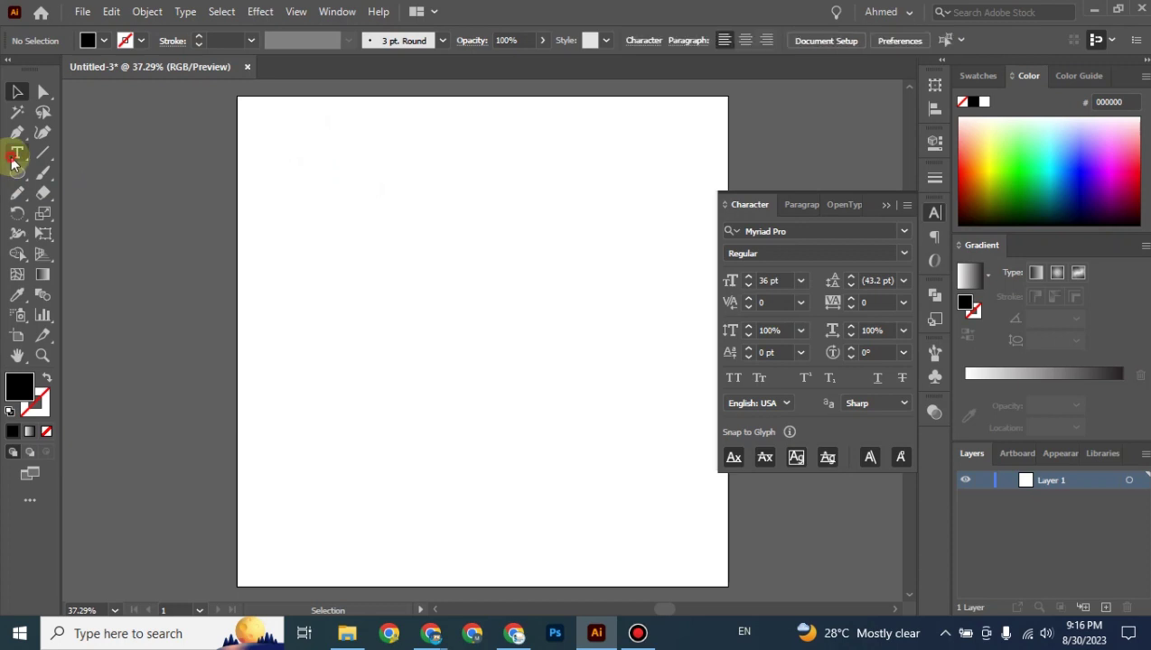
click(271, 136)
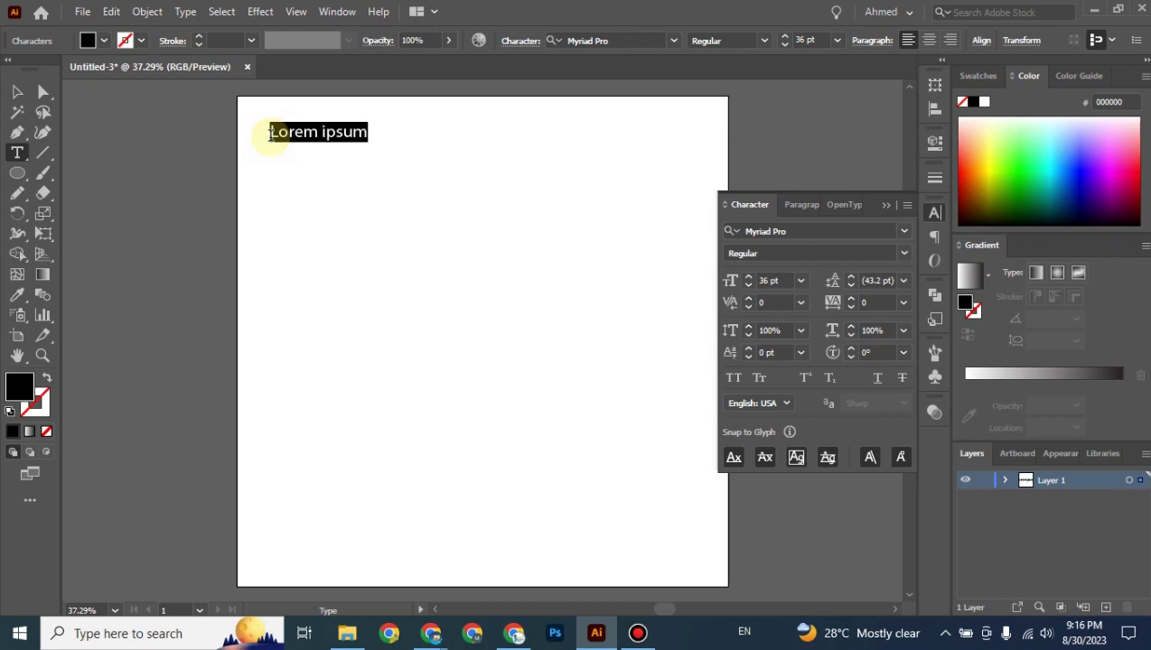
click(17, 91)
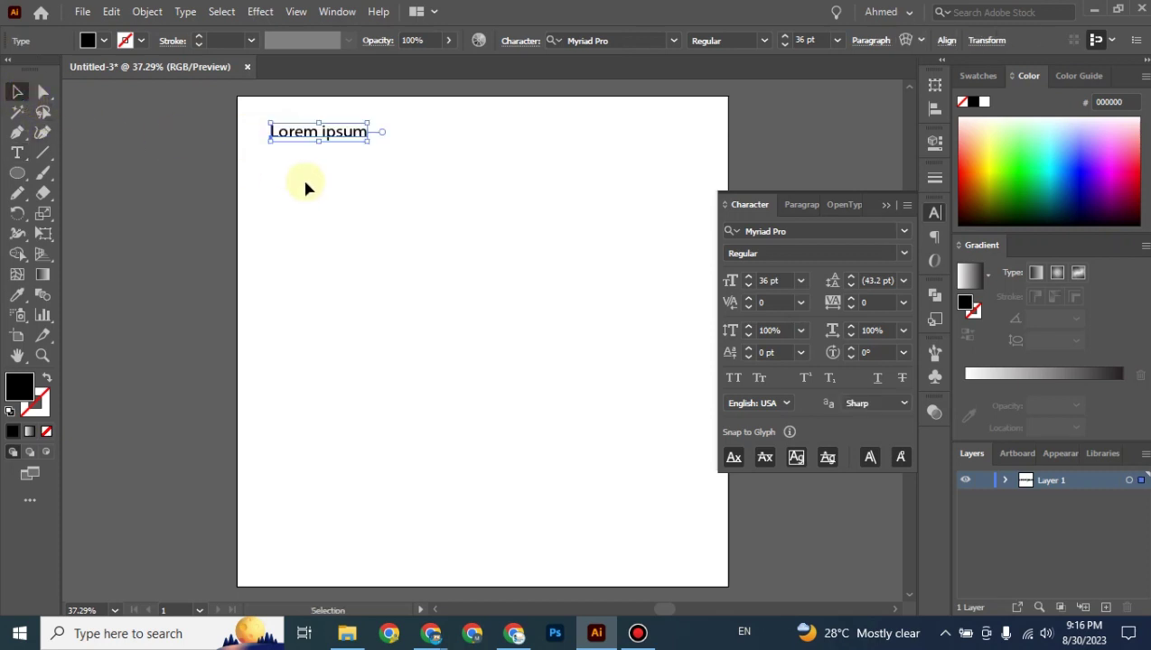
click(310, 184)
click(316, 141)
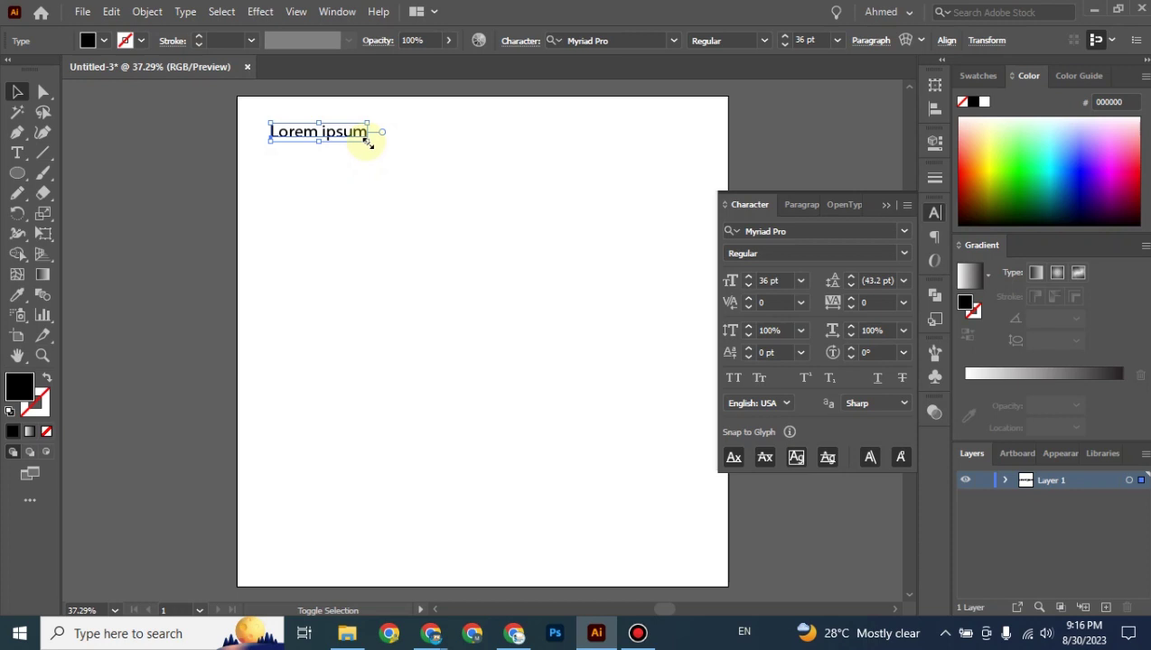
Scale the text object proportionally from its lower-right corner to a font size of about 85 pt.
drag(368, 143, 540, 237)
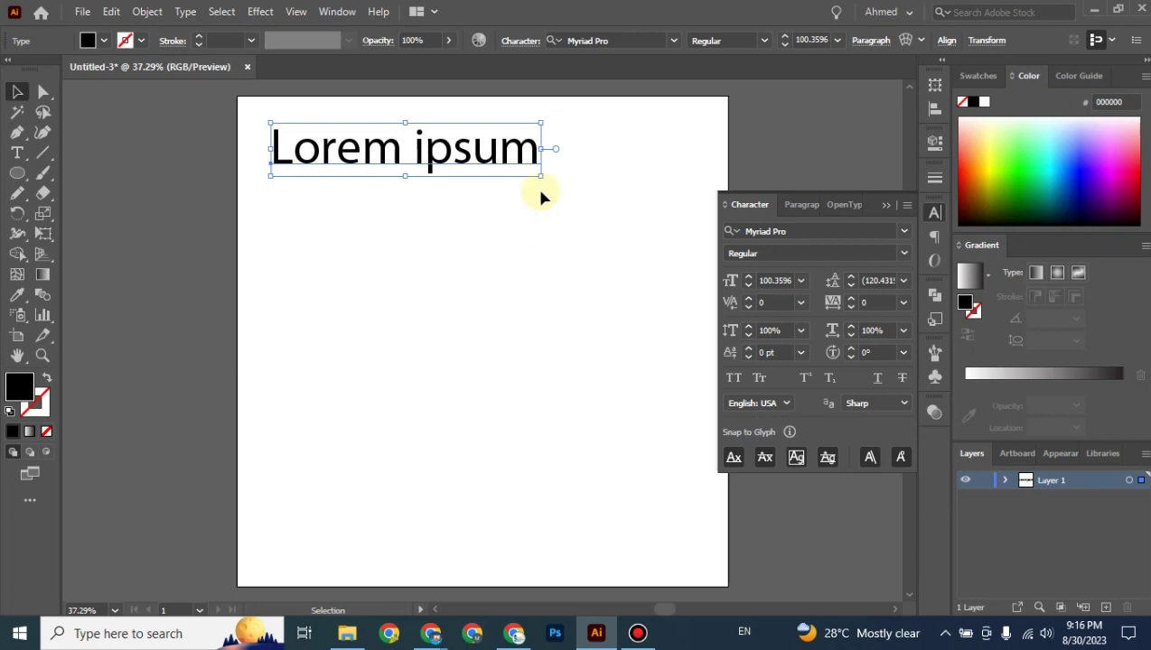
drag(540, 173, 480, 199)
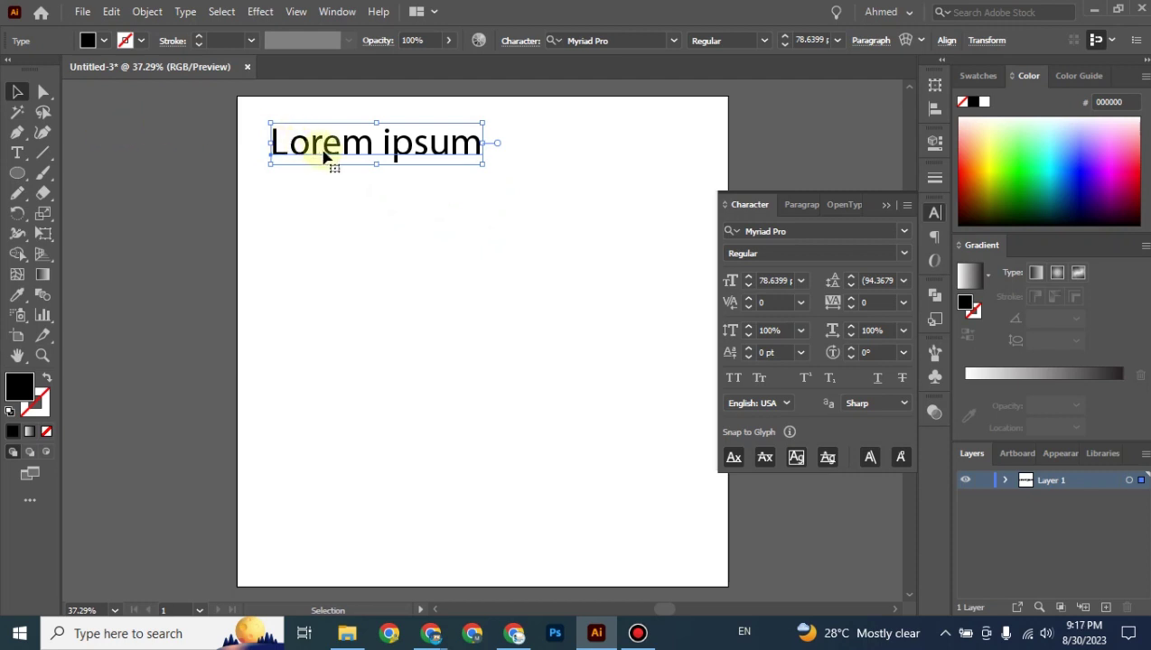
mouse_move(481, 165)
mouse_down()
mouse_move(393, 153)
mouse_move(481, 181)
mouse_up()
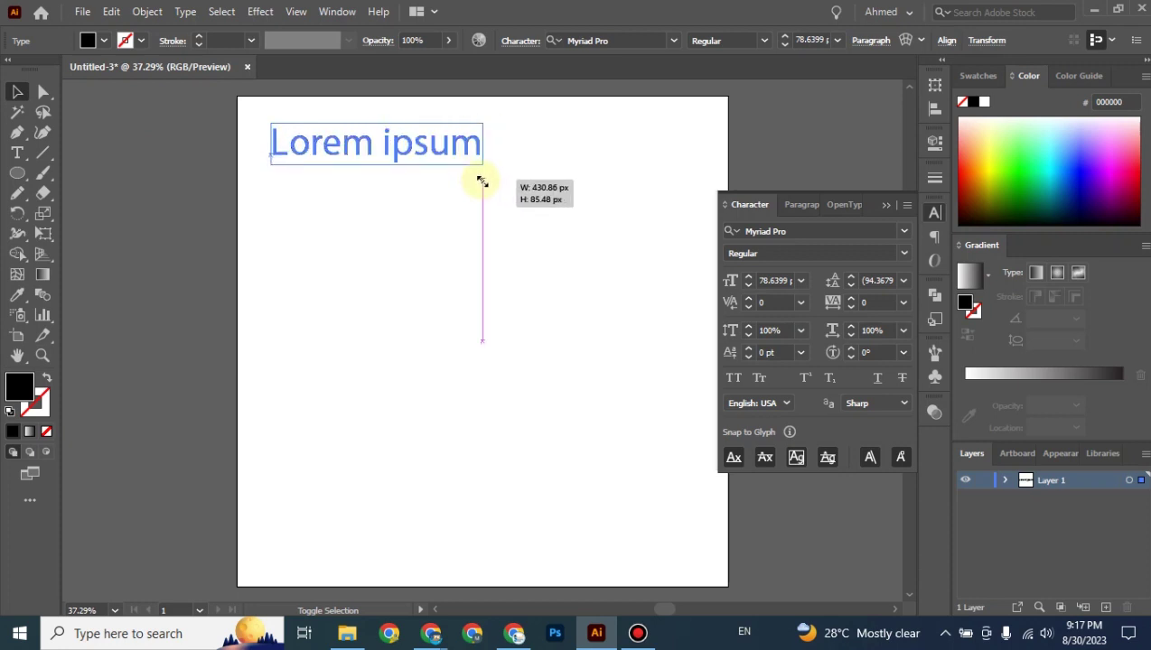
drag(481, 181, 497, 181)
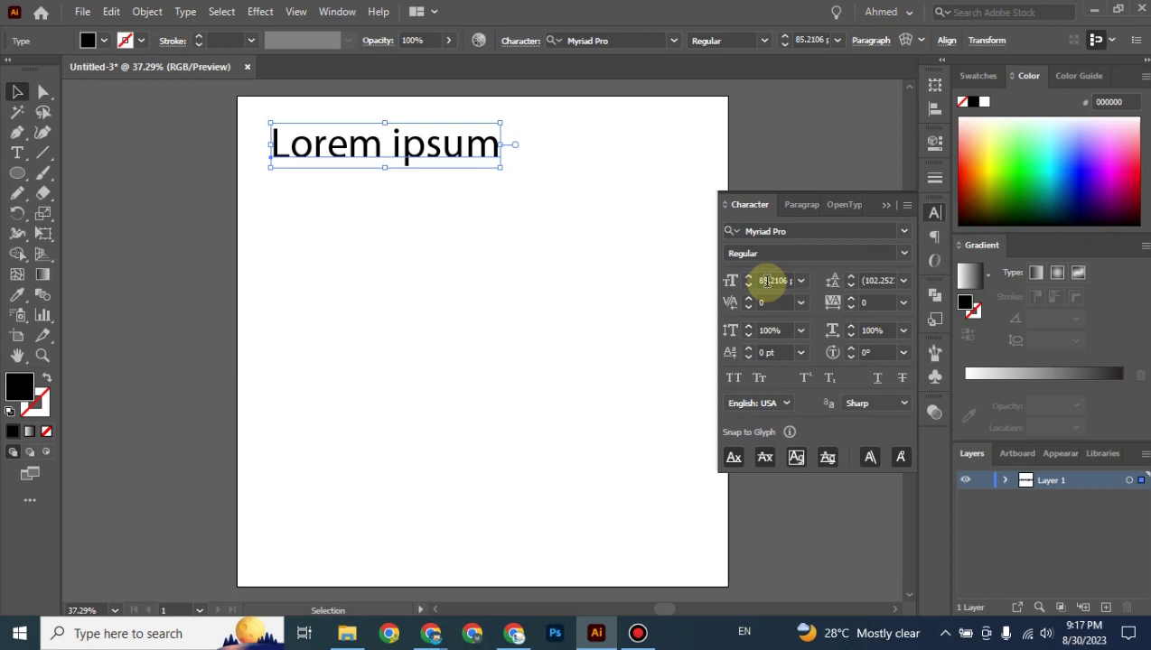
Increase the text's font size in 1 pt increments to above 94 pt.
click(748, 280)
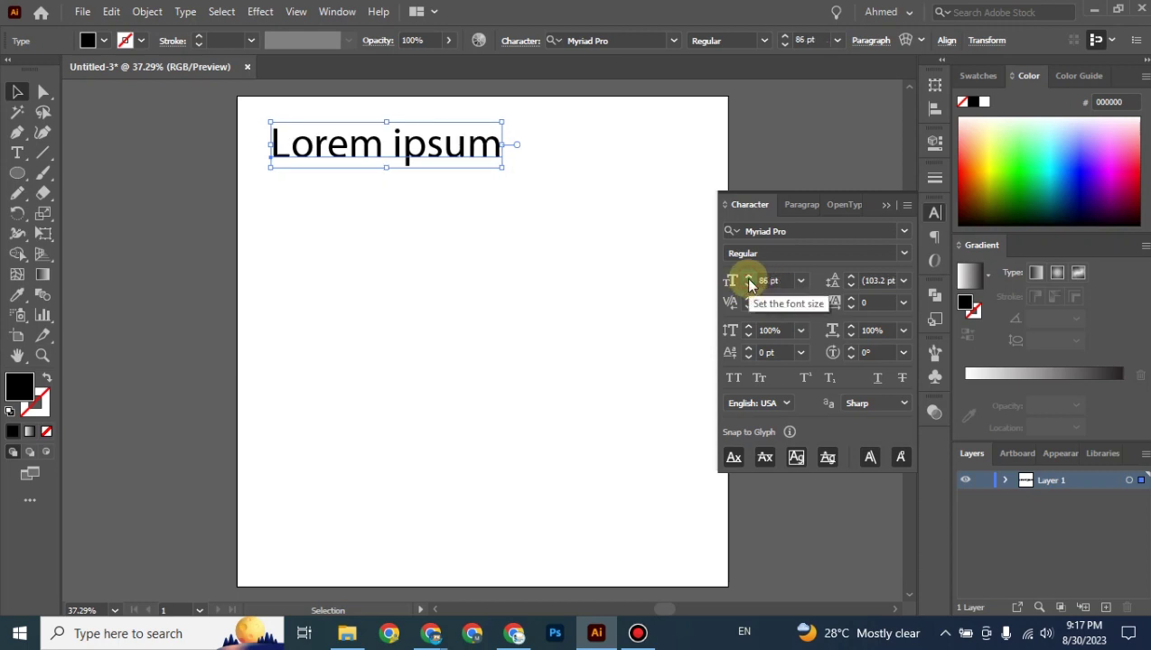
click(748, 280)
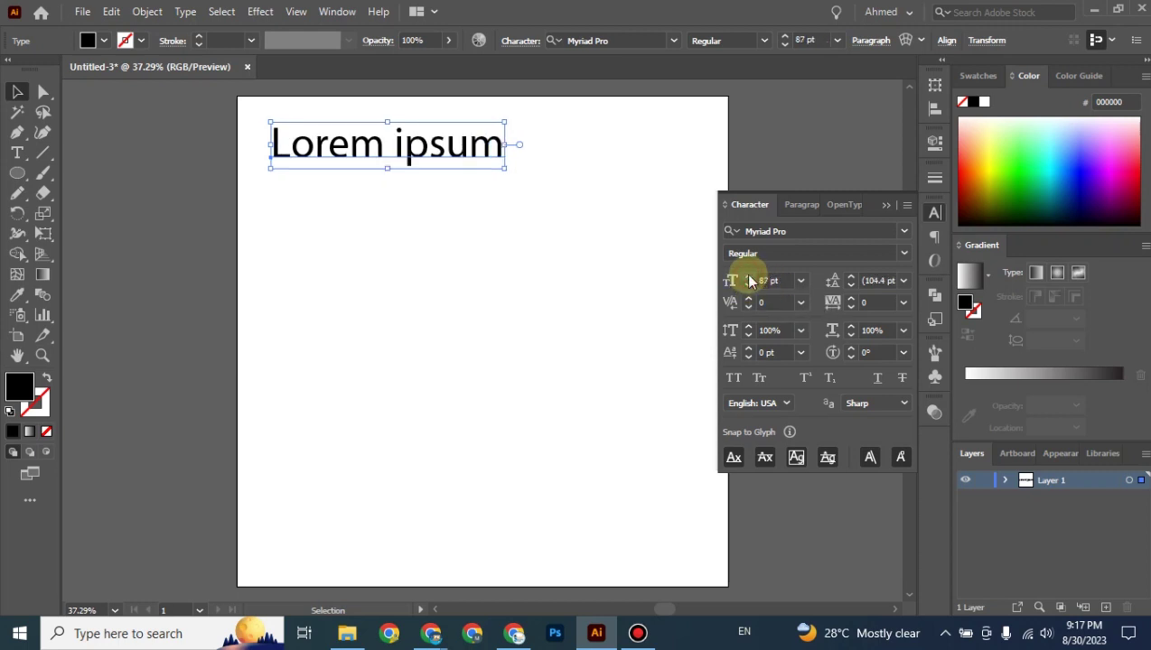
click(748, 280)
click(748, 280)
click(748, 280)
click(747, 280)
click(748, 280)
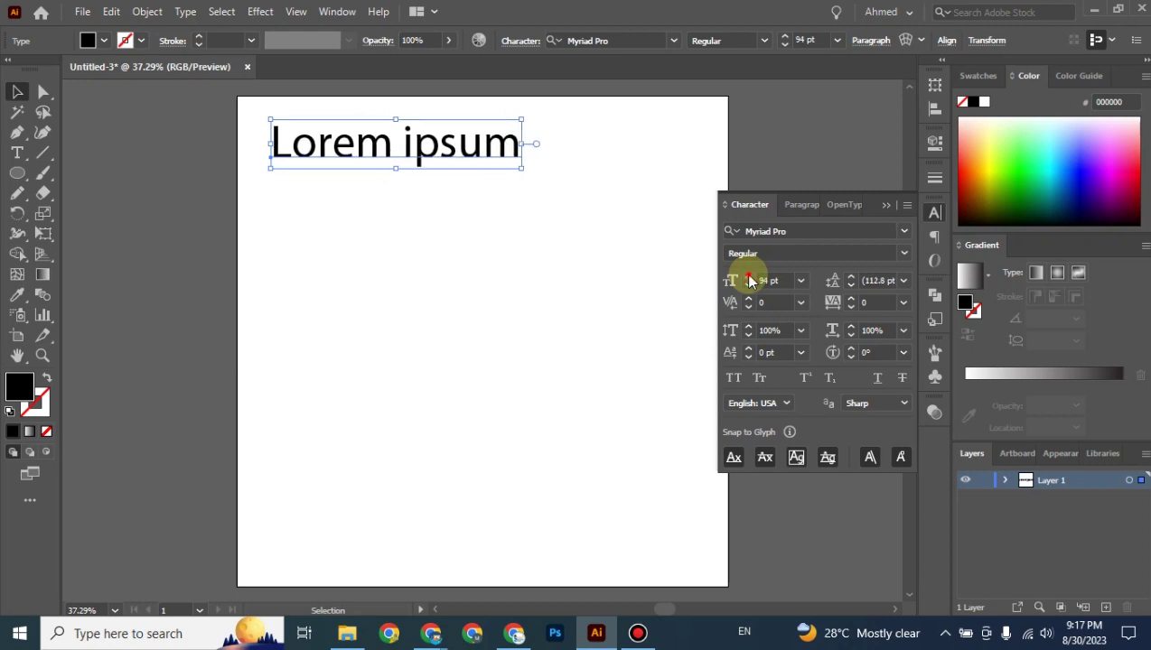
click(748, 280)
click(748, 280)
click(748, 280)
click(748, 280)
Reduce the text's font size in 1 pt increments to 74 pt.
click(748, 286)
click(748, 286)
click(748, 286)
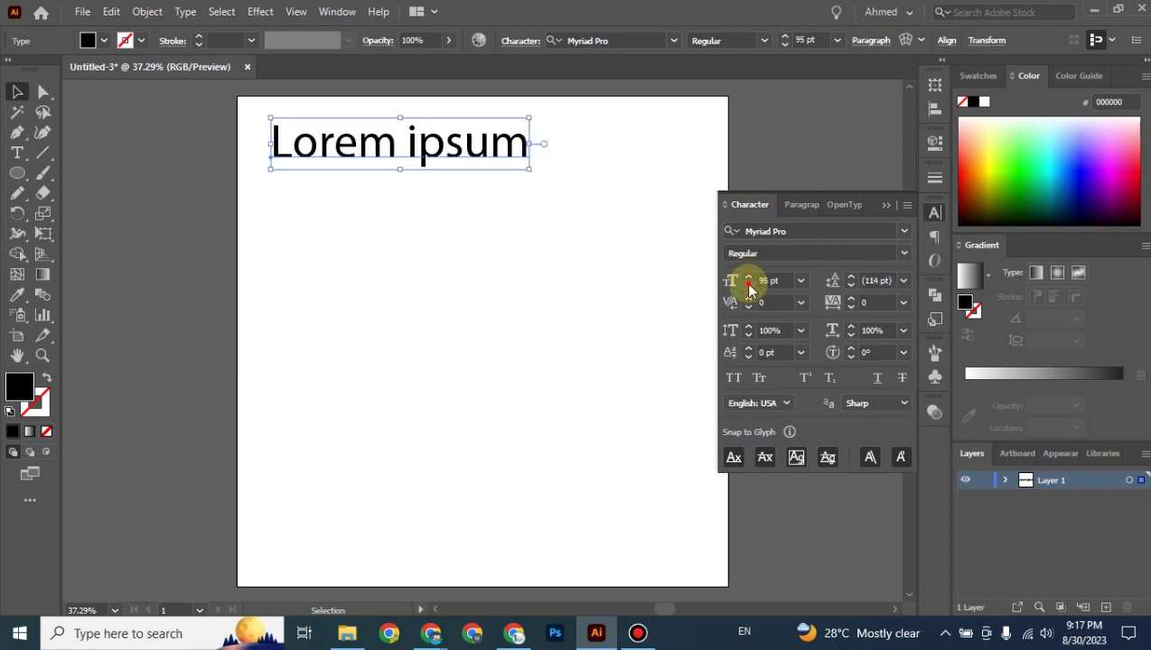
click(748, 286)
click(748, 286)
click(748, 286)
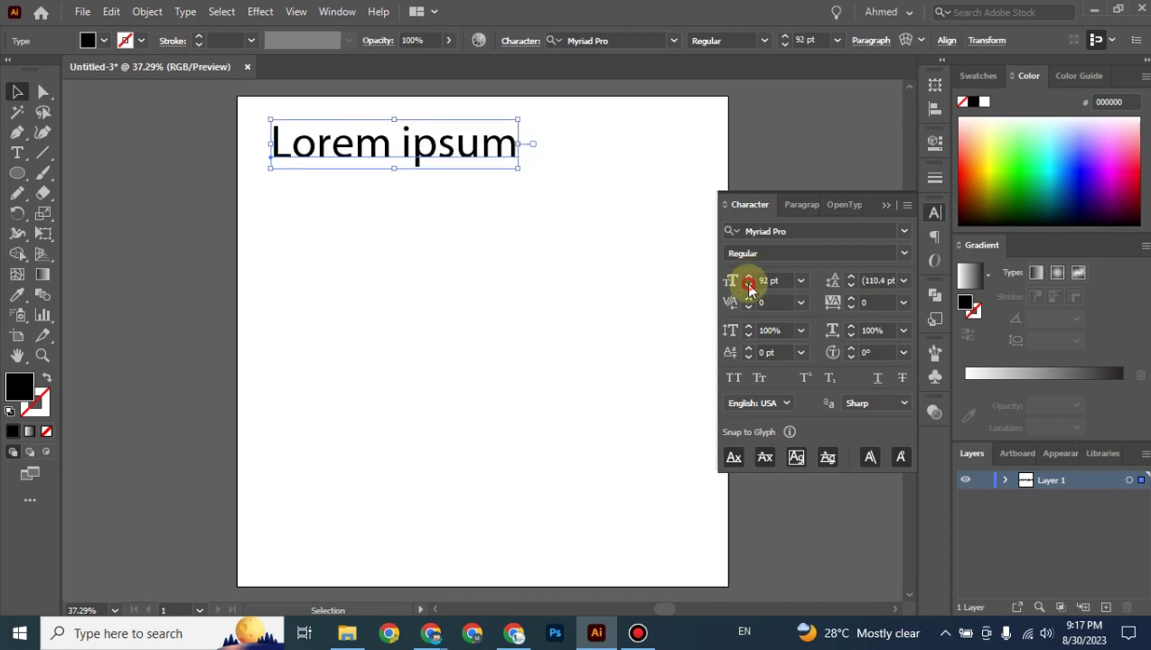
click(748, 287)
click(748, 286)
click(748, 287)
click(748, 286)
click(748, 286)
click(748, 286)
click(748, 286)
click(748, 288)
click(748, 288)
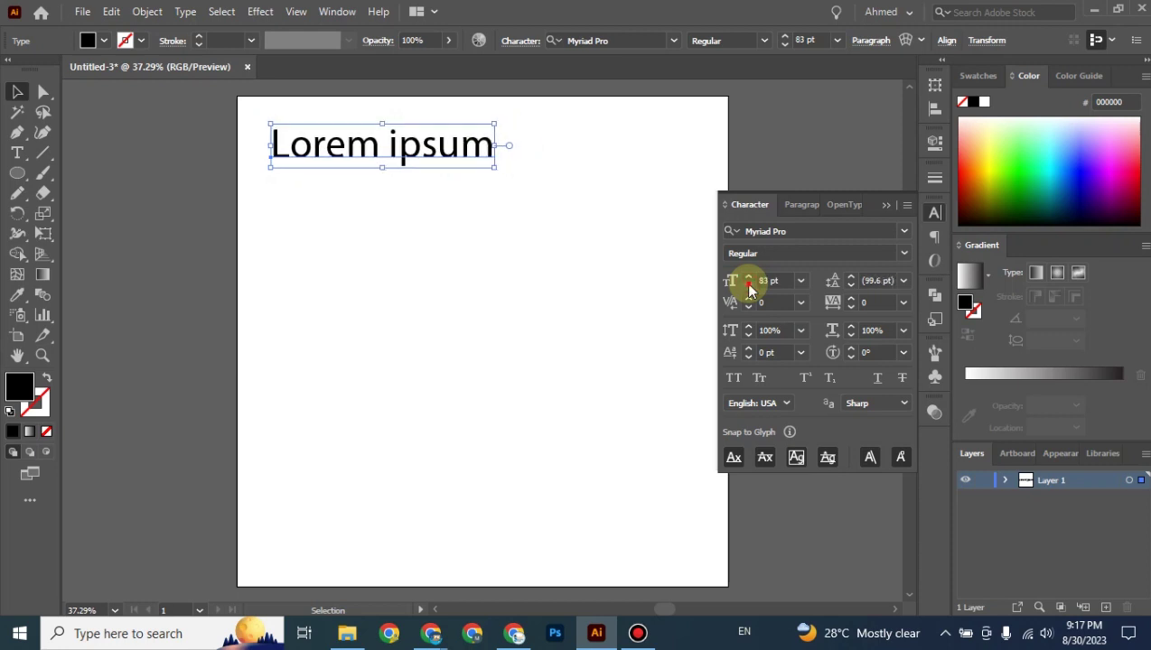
click(748, 288)
click(748, 287)
click(748, 287)
click(748, 288)
click(748, 287)
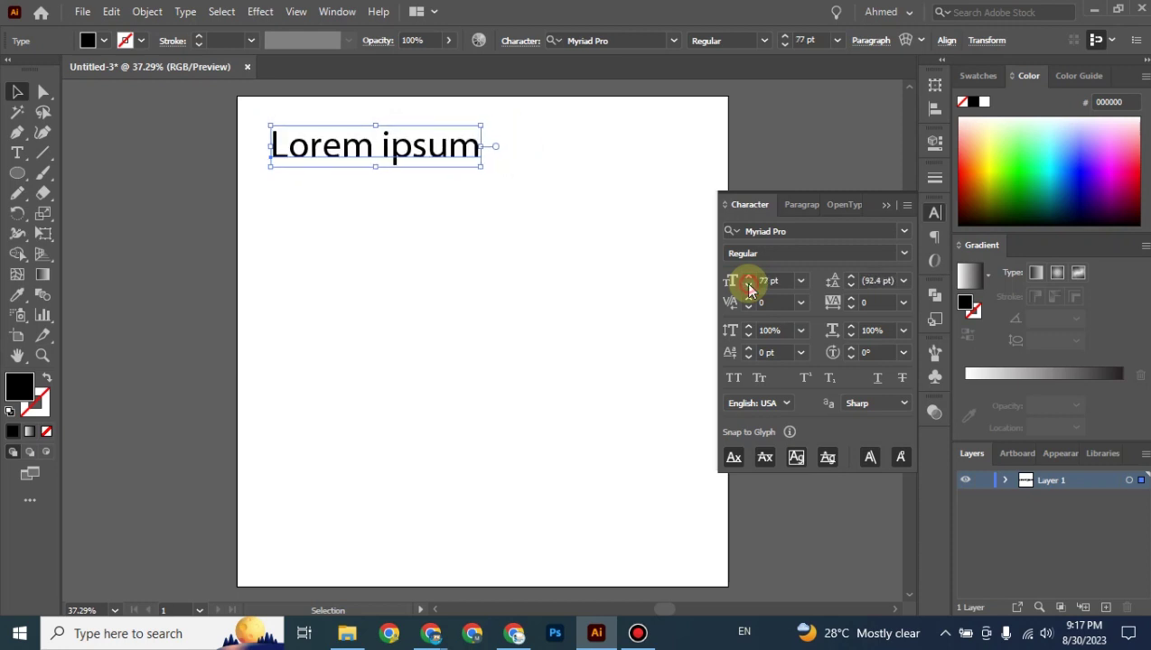
click(748, 287)
click(748, 287)
click(748, 287)
click(748, 288)
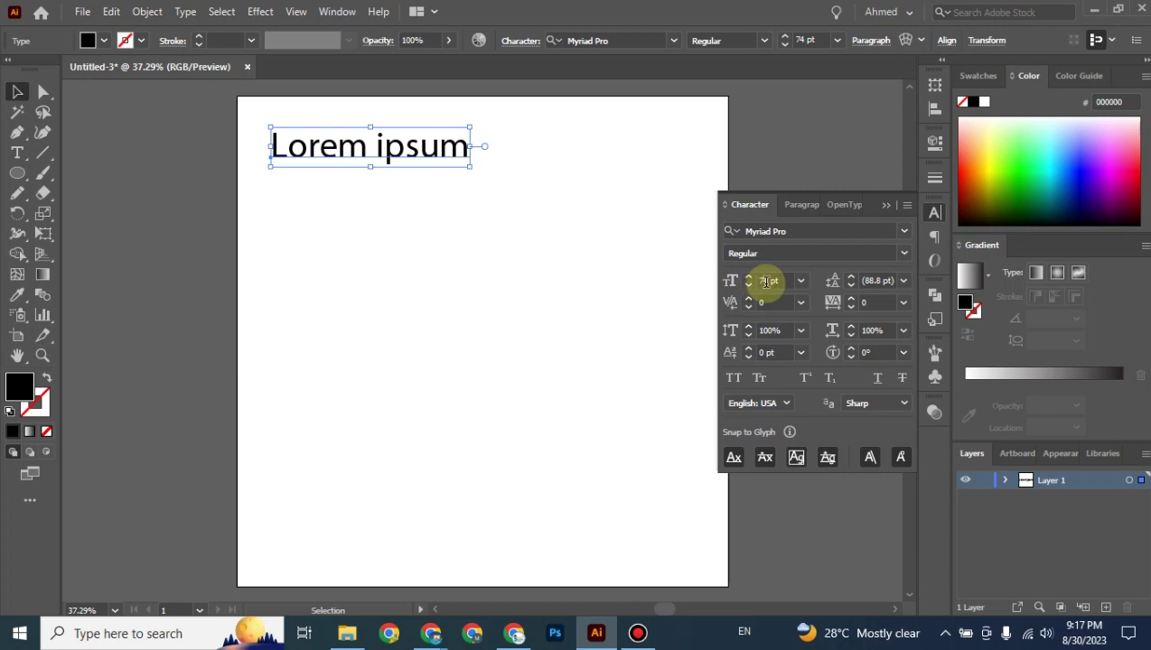
Set the font size of the selected "Lorem ipsum" text to 100 pt.
click(766, 282)
double_click(760, 282)
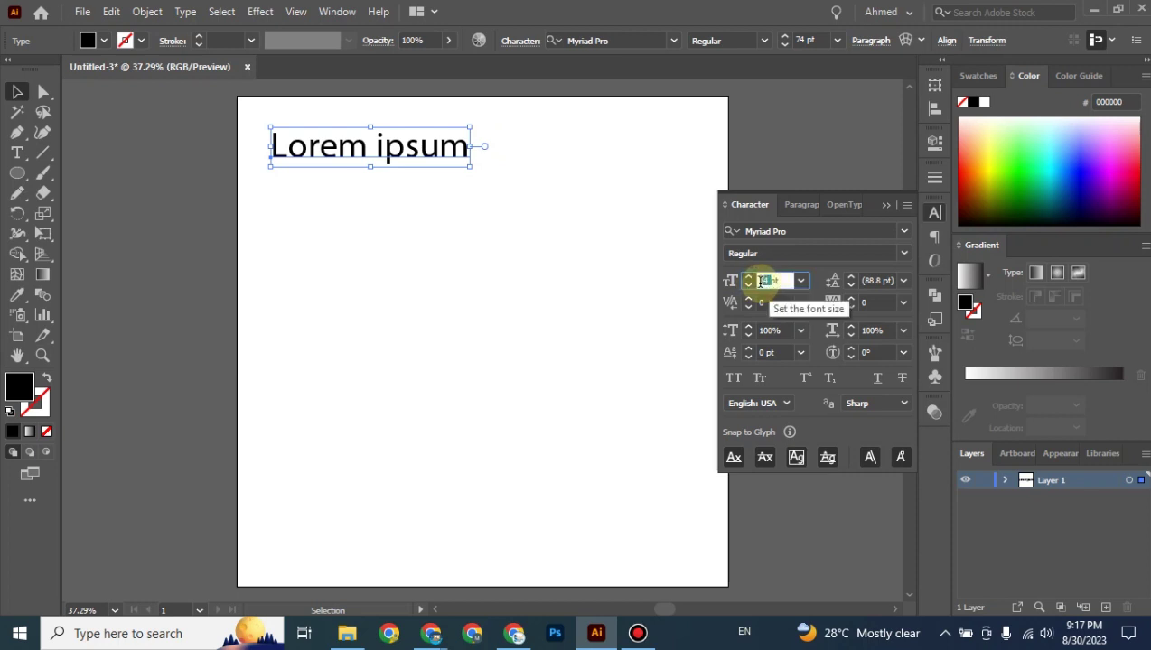
key(BackSpace)
key(ctrl+z)
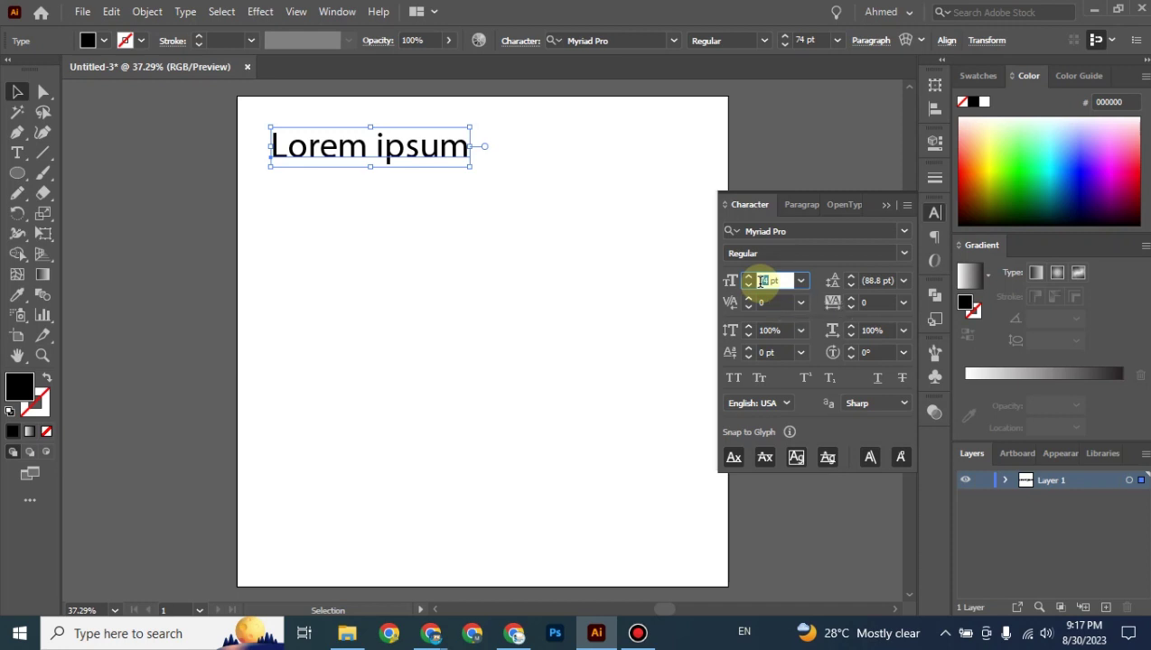
text(100)
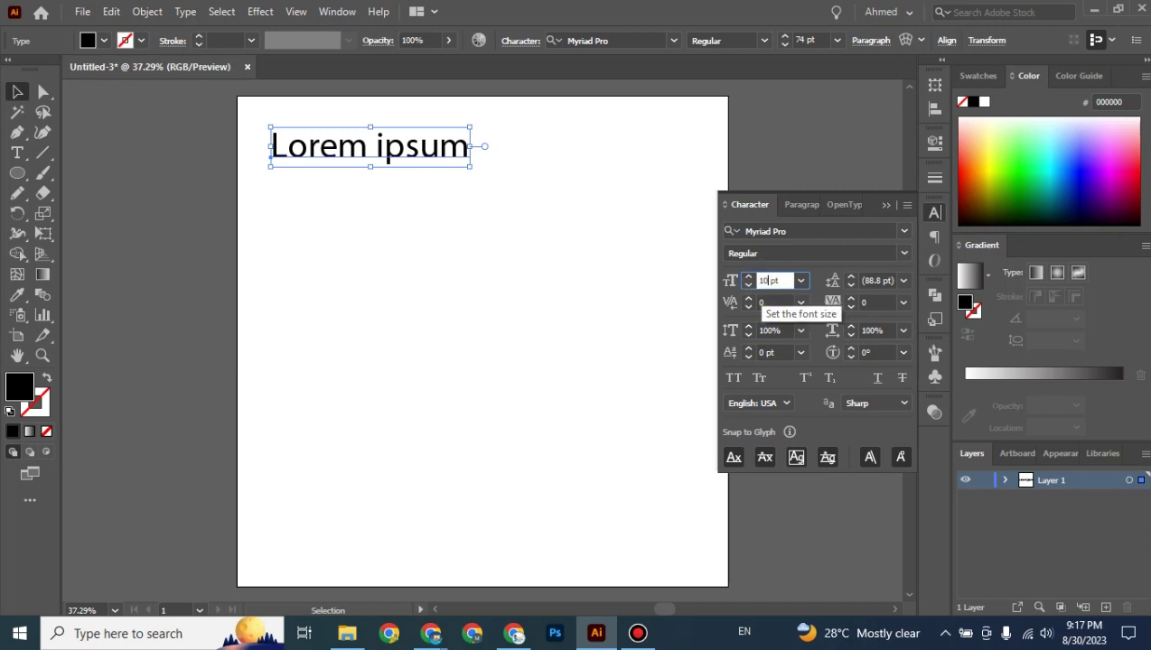
key(Return)
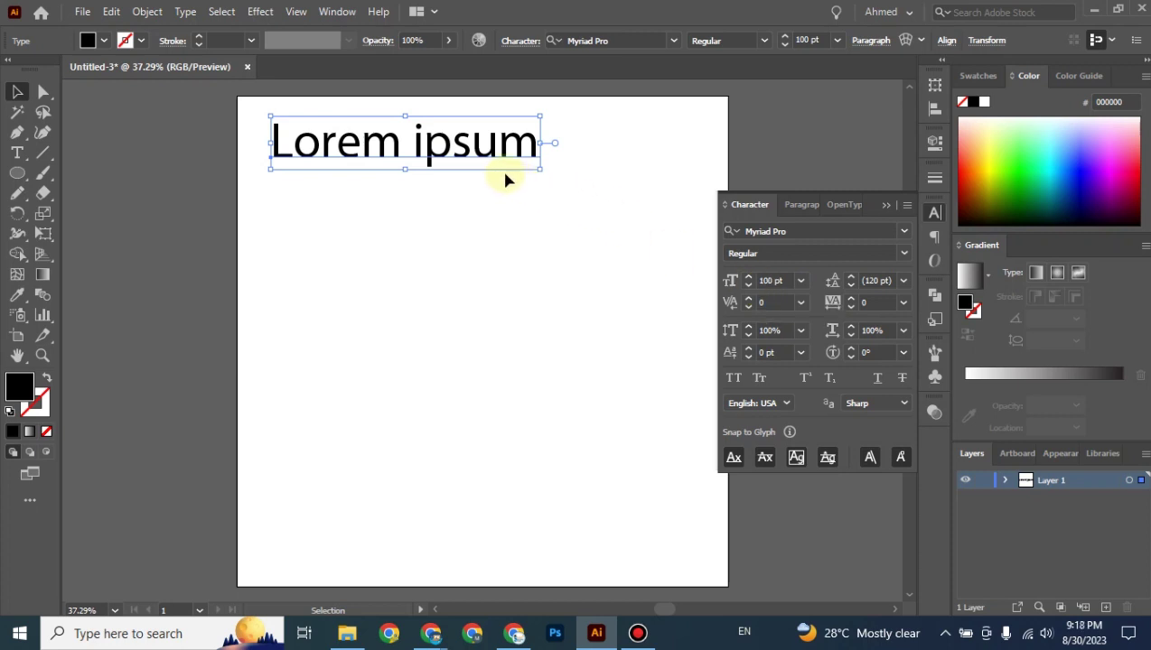
Move the text slightly right and down on the artboard and adjust its font size to 103 pt.
drag(485, 160, 511, 159)
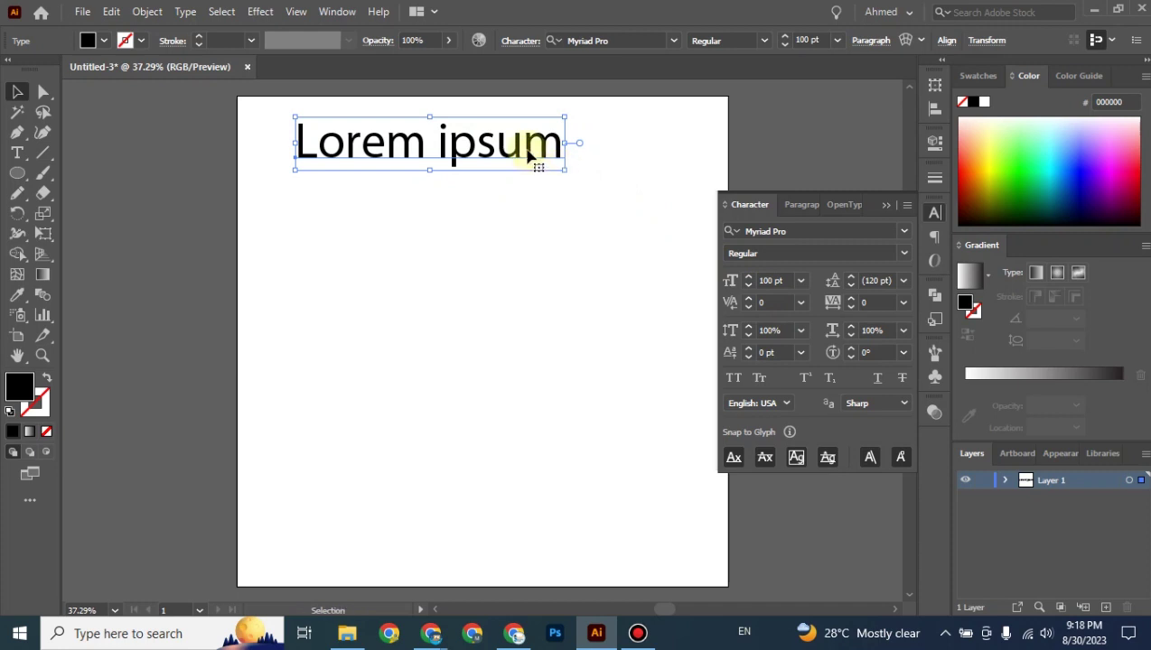
drag(527, 149, 558, 193)
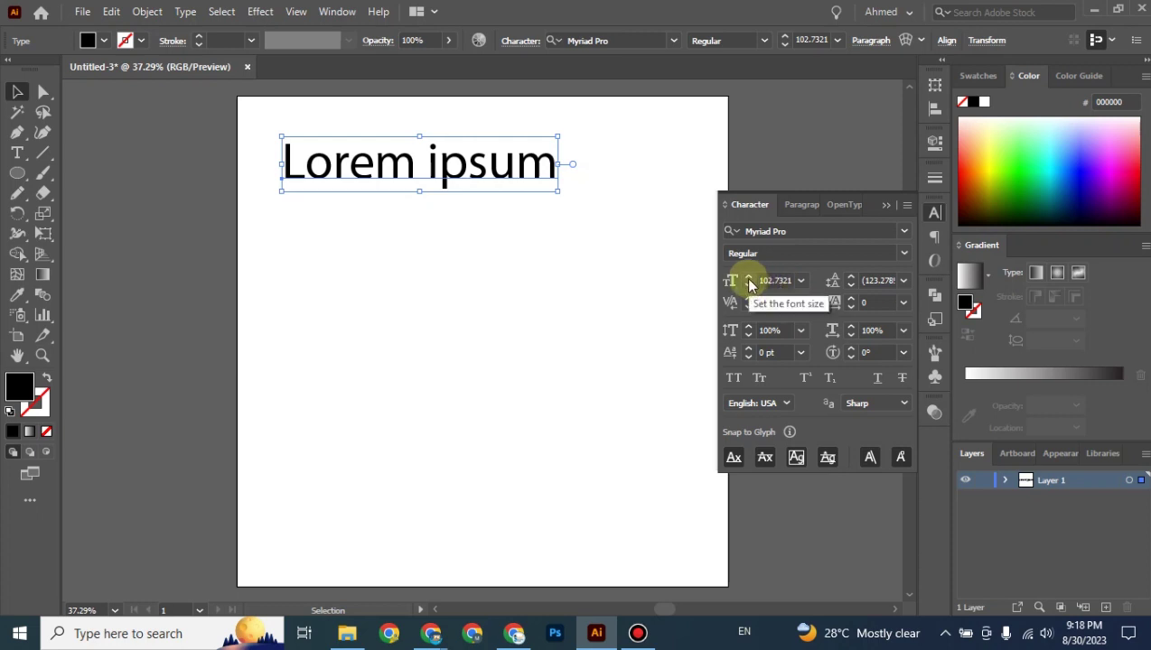
click(749, 279)
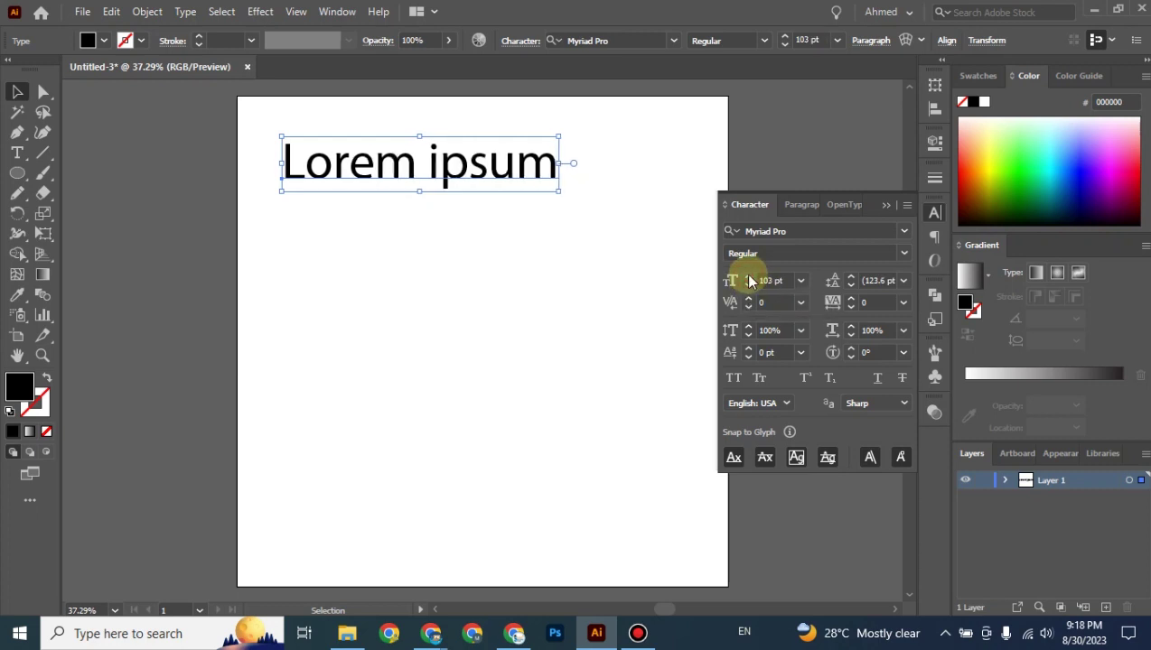
click(748, 285)
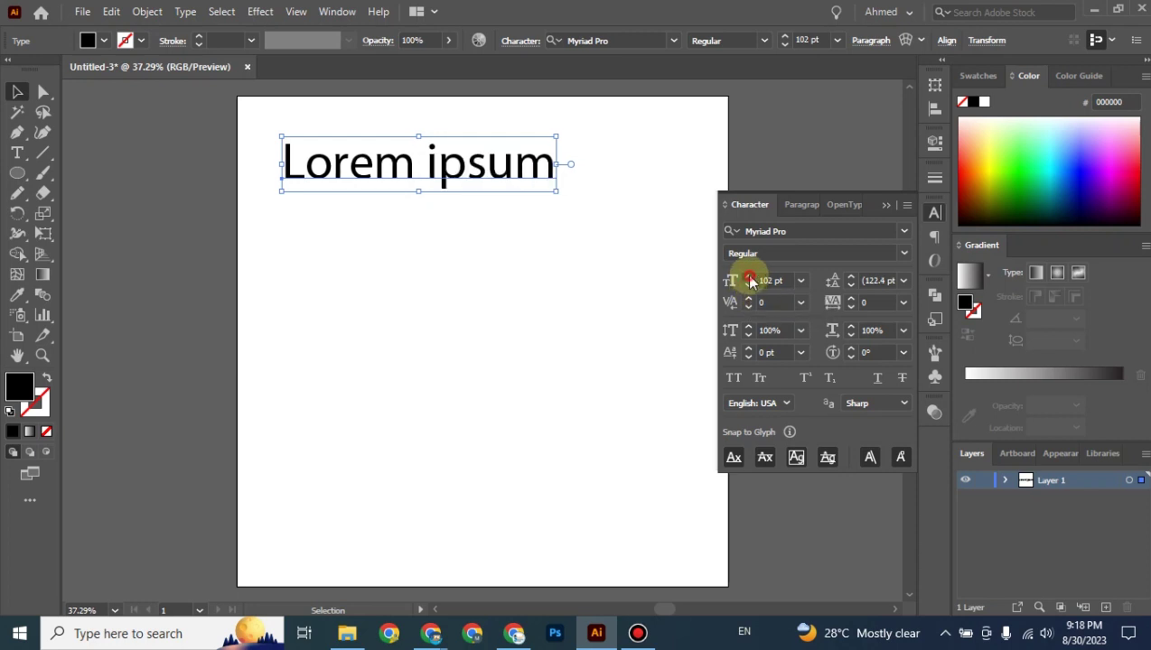
click(749, 276)
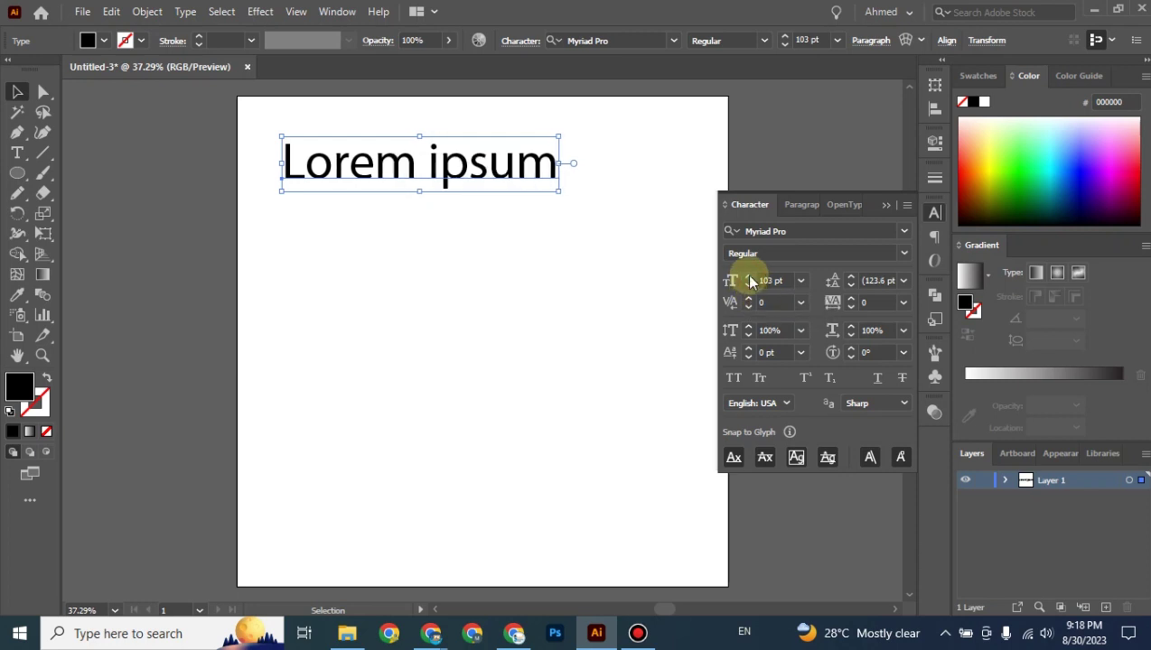
Check the Google Meet call window and return to Illustrator.
mouse_move(431, 634)
click(403, 586)
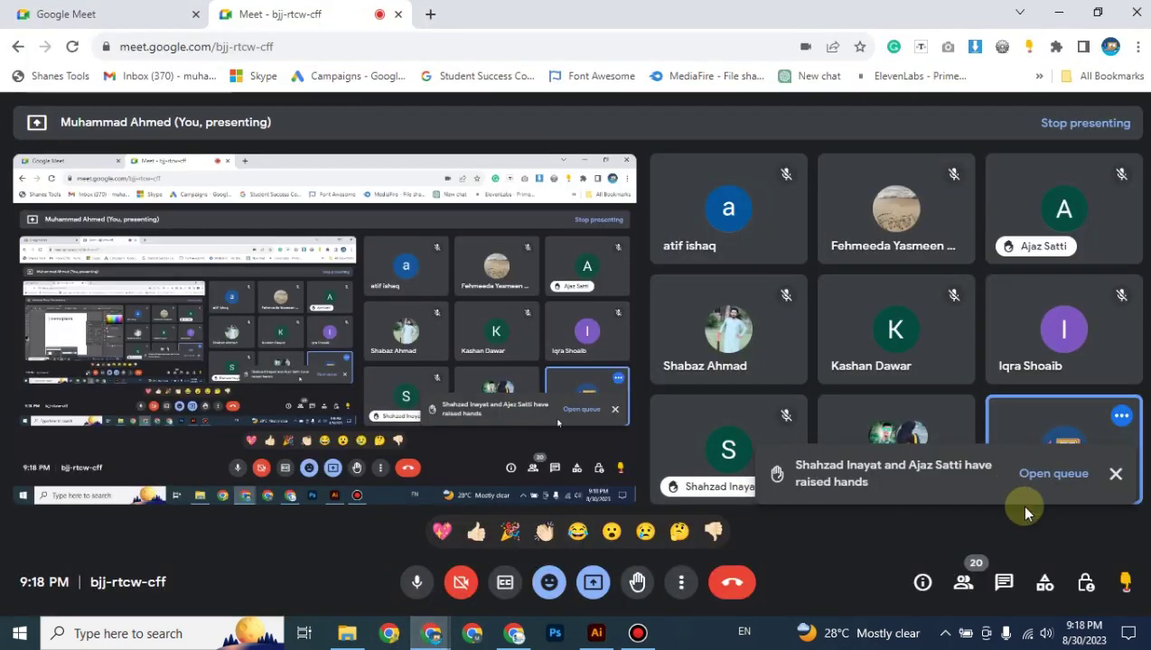
click(595, 633)
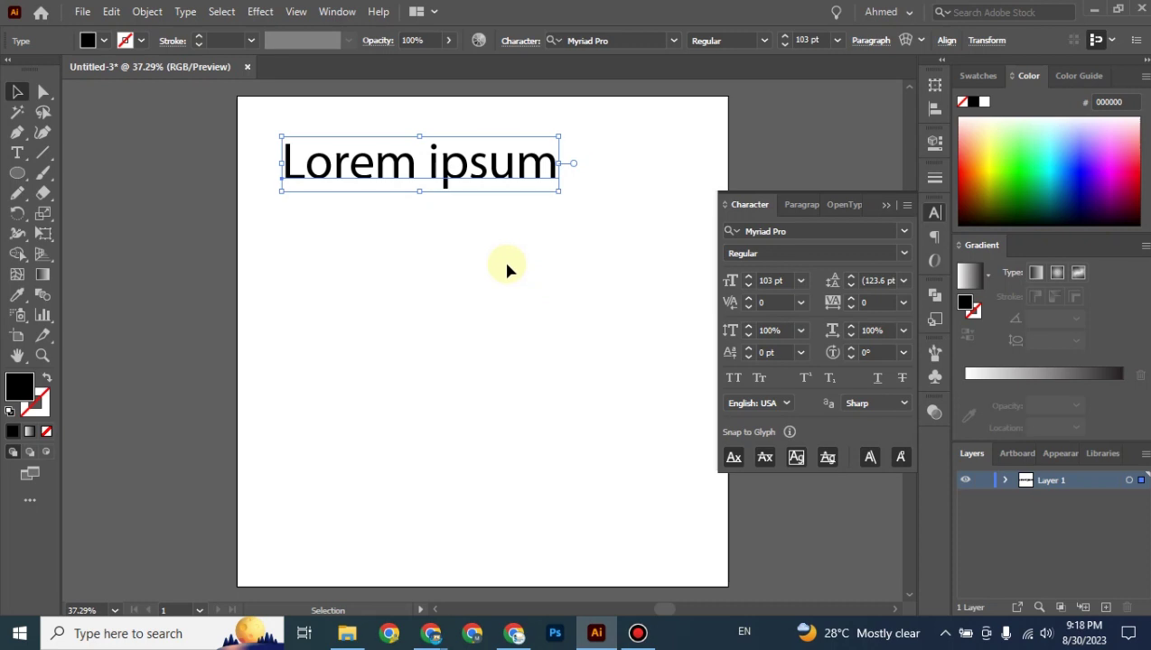
Move the text closer to the artboard's upper-left corner and keep it selected as an object.
drag(502, 177, 482, 170)
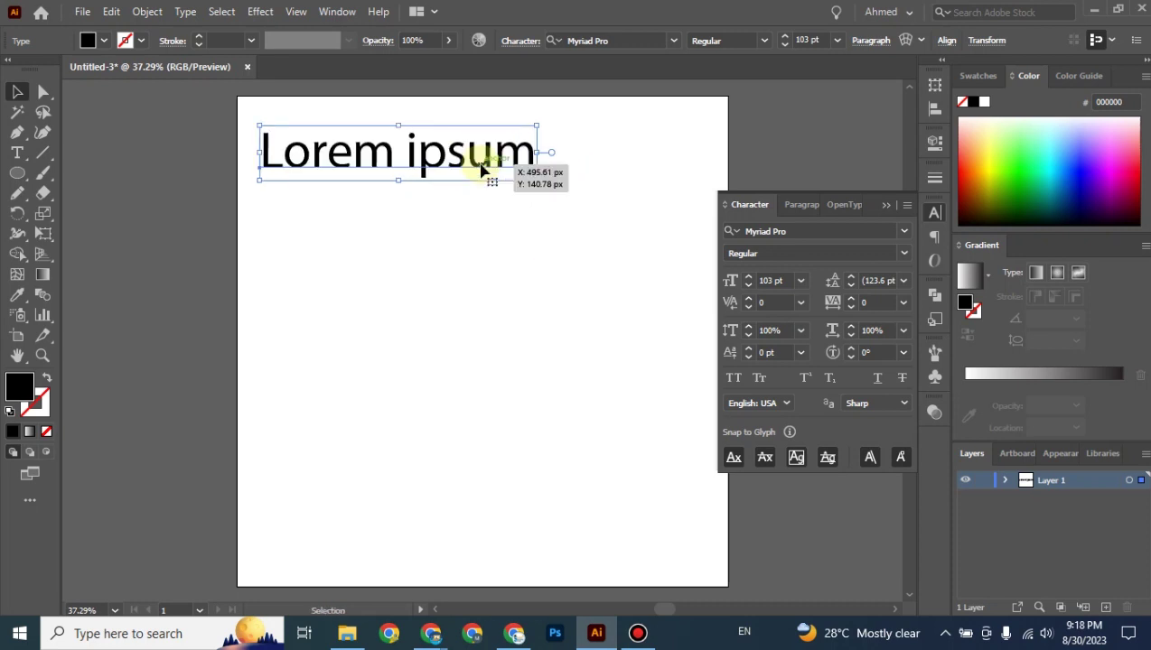
double_click(480, 166)
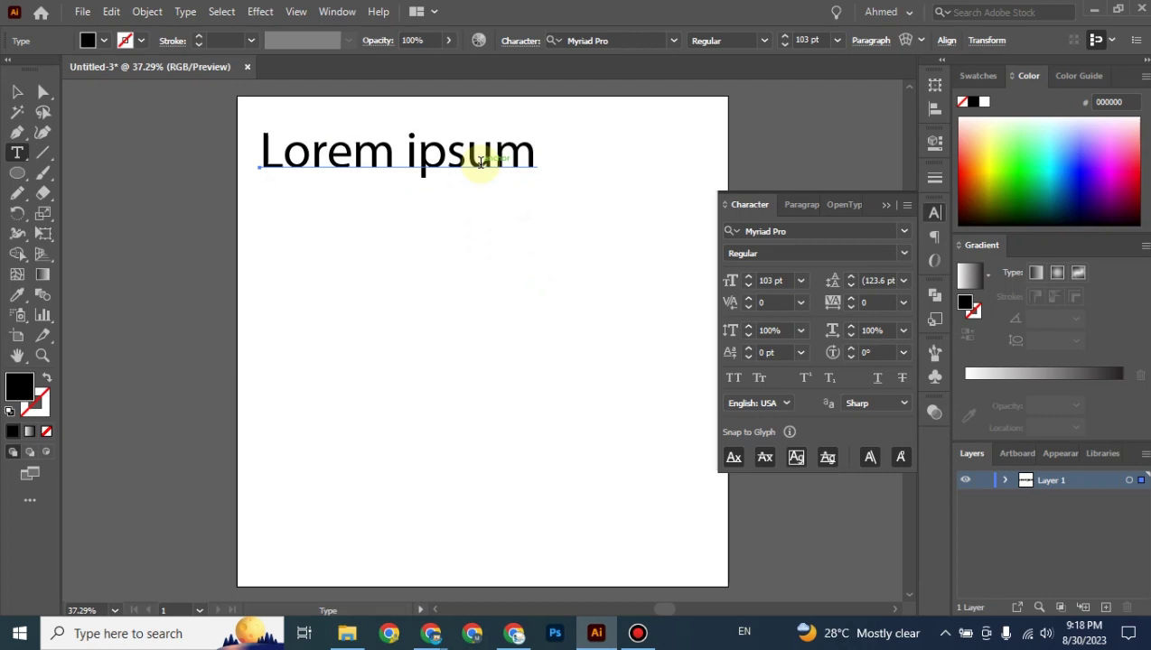
click(17, 91)
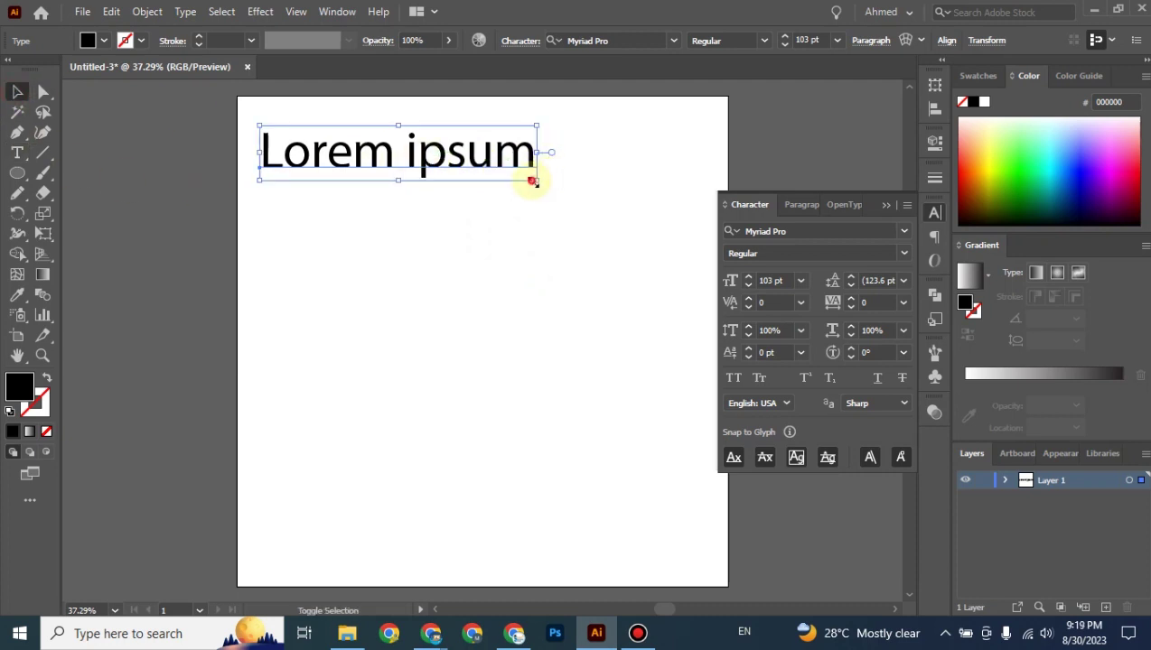
Scale the text object down from its lower-right corner to a font size of about 62 pt and deselect it.
drag(532, 179, 425, 152)
click(456, 169)
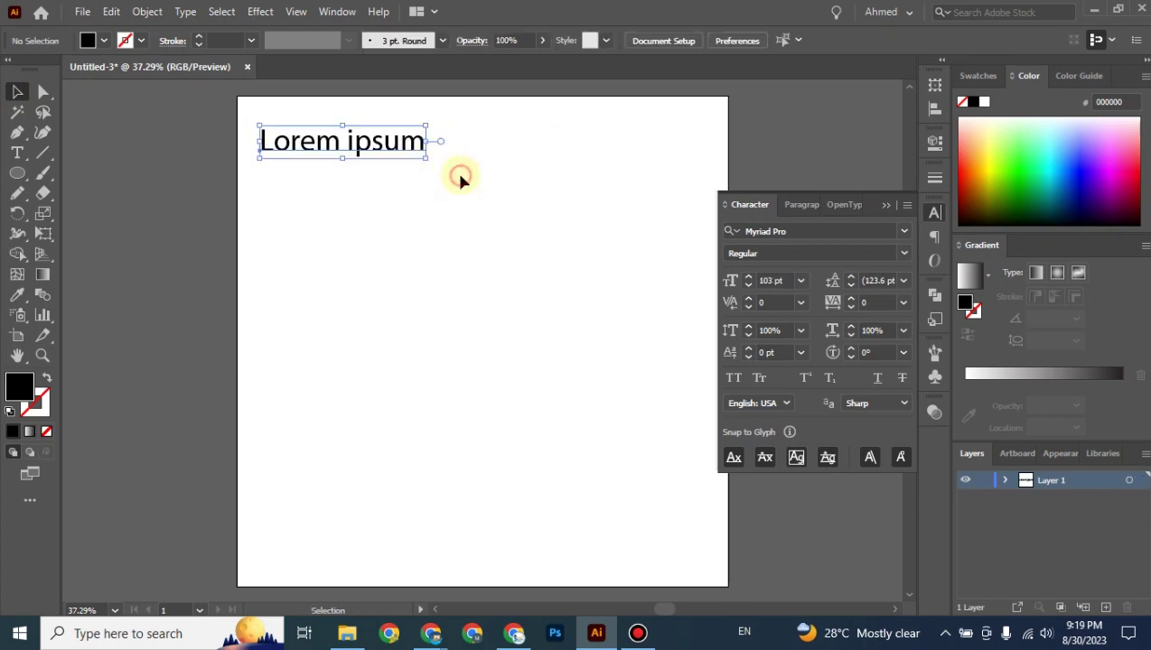
click(256, 163)
click(316, 197)
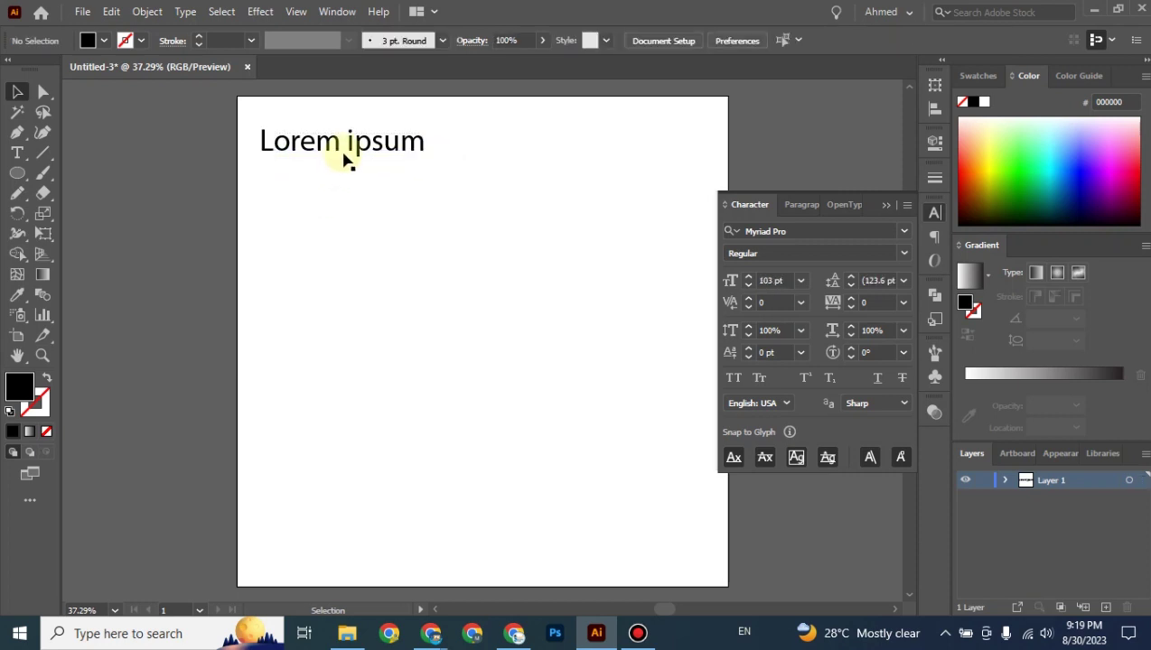
Move the text slightly up and left and reduce its font size to 60 pt.
drag(346, 148, 344, 145)
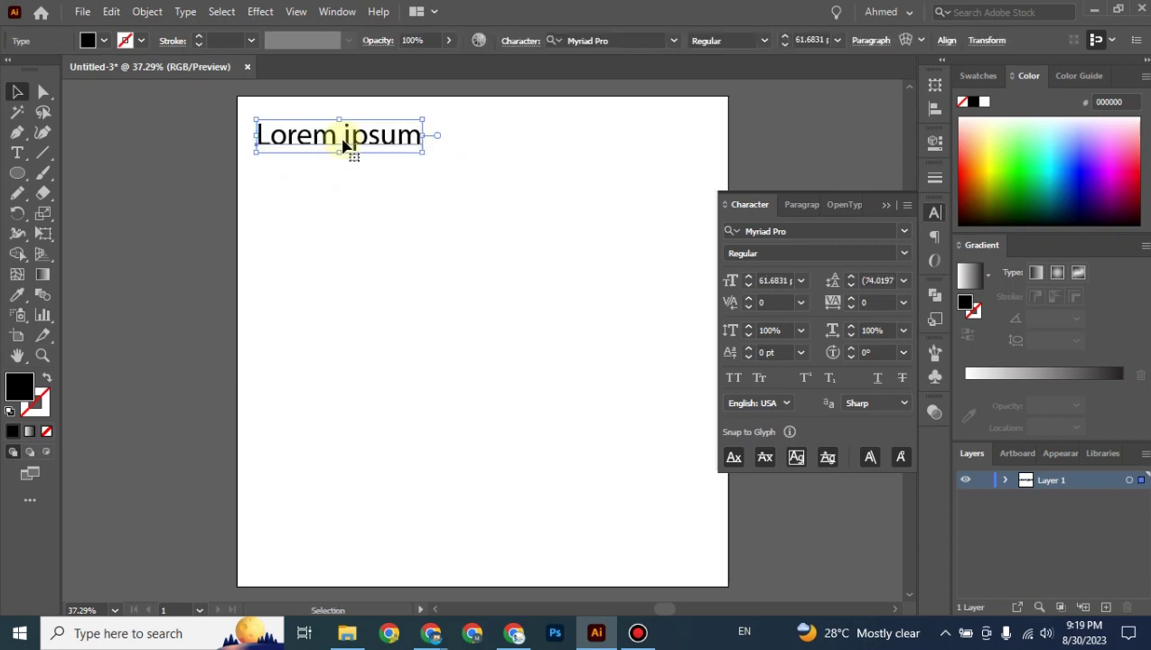
click(367, 181)
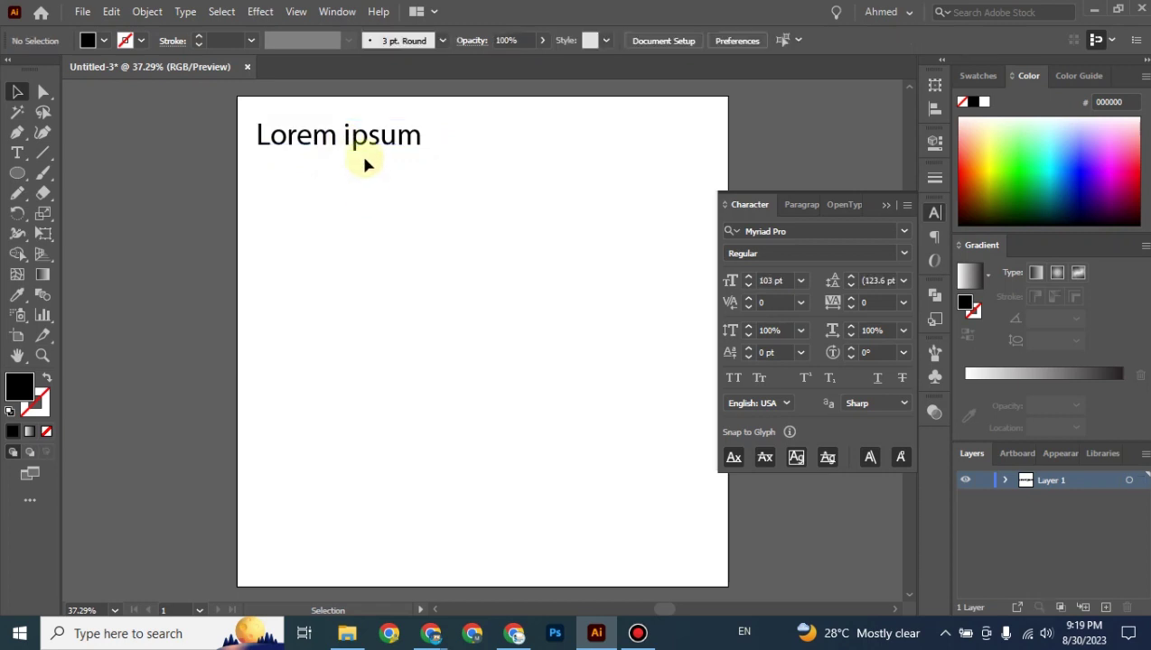
click(366, 152)
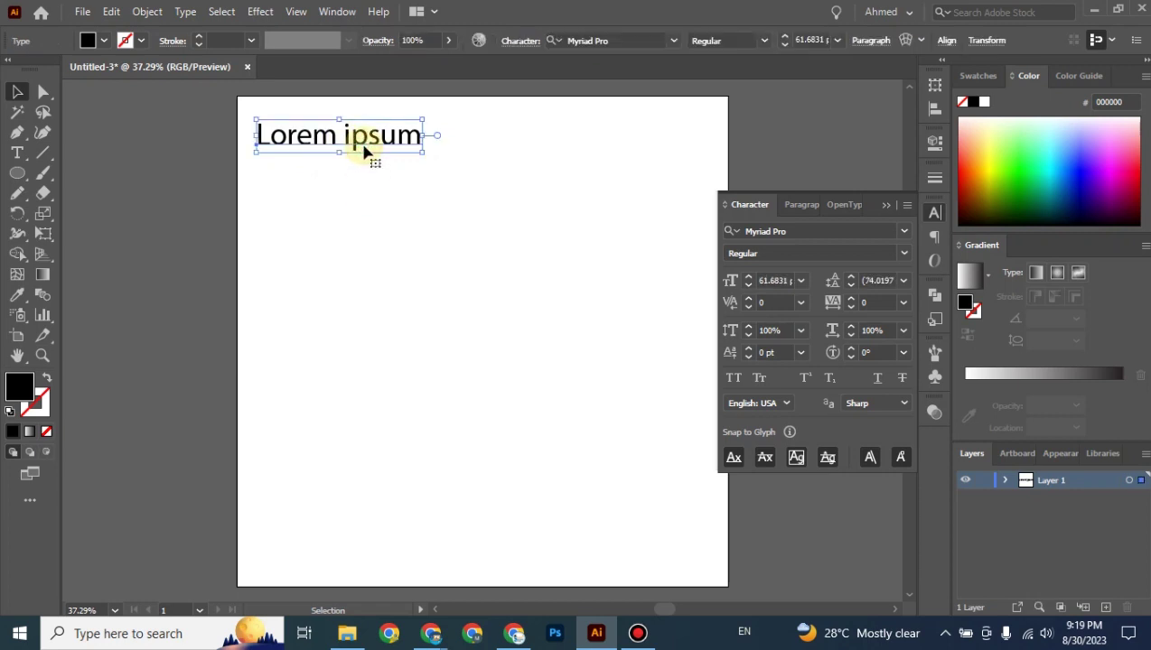
click(750, 285)
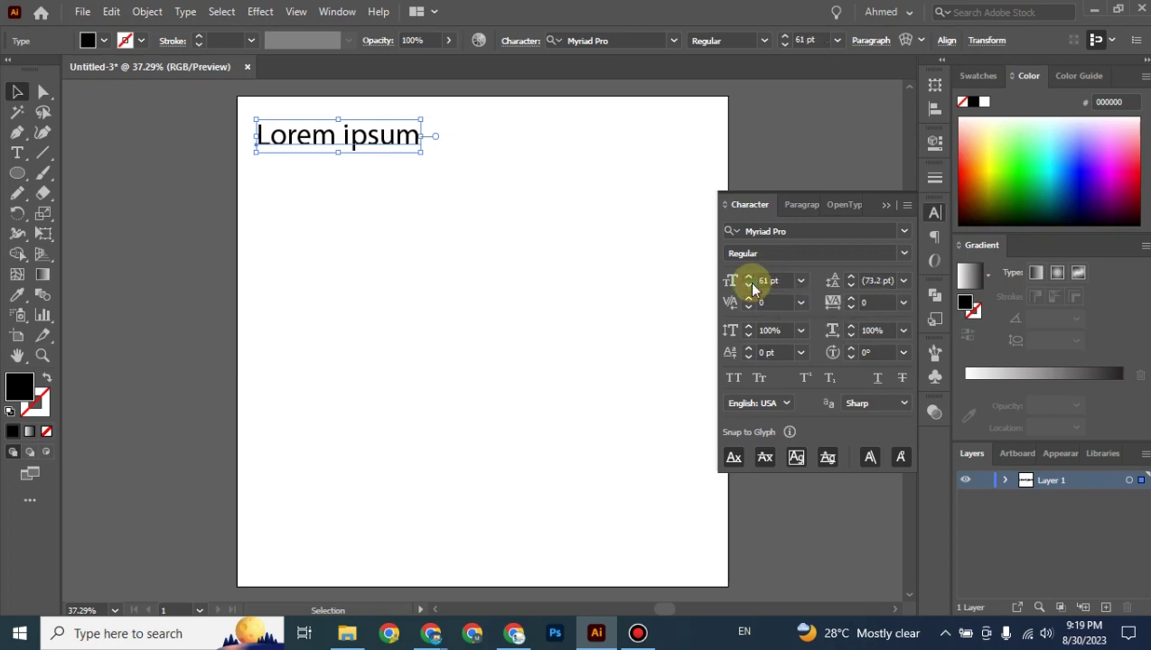
click(750, 286)
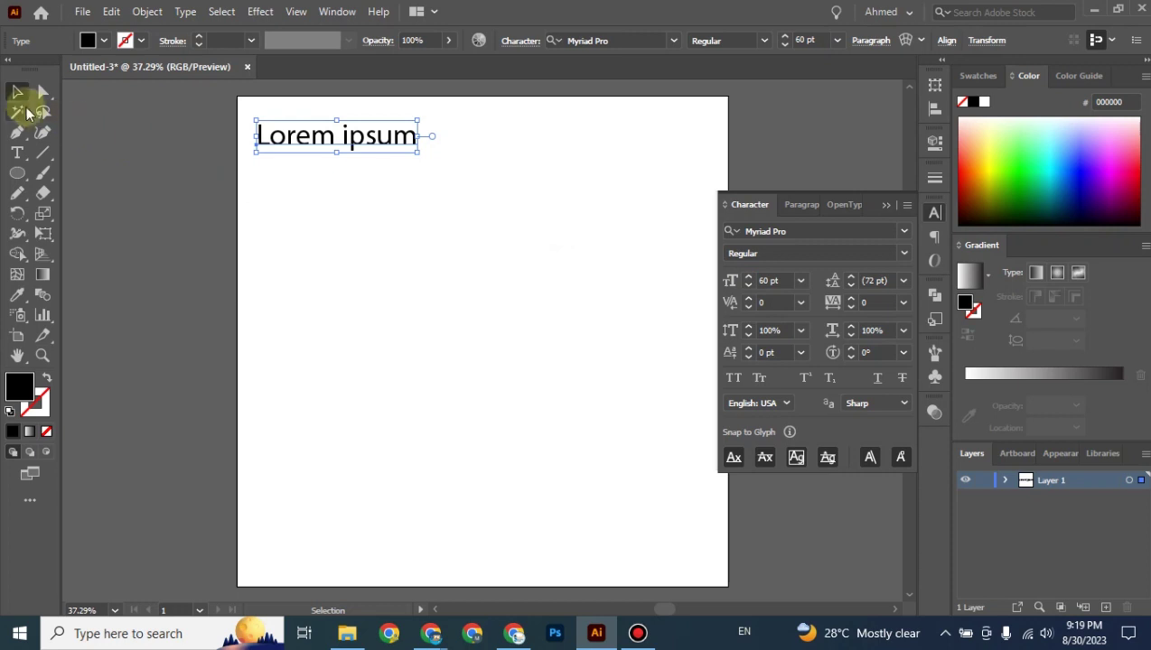
Reselect the text object with a selection marquee and move it slightly right.
click(418, 237)
drag(449, 112, 244, 170)
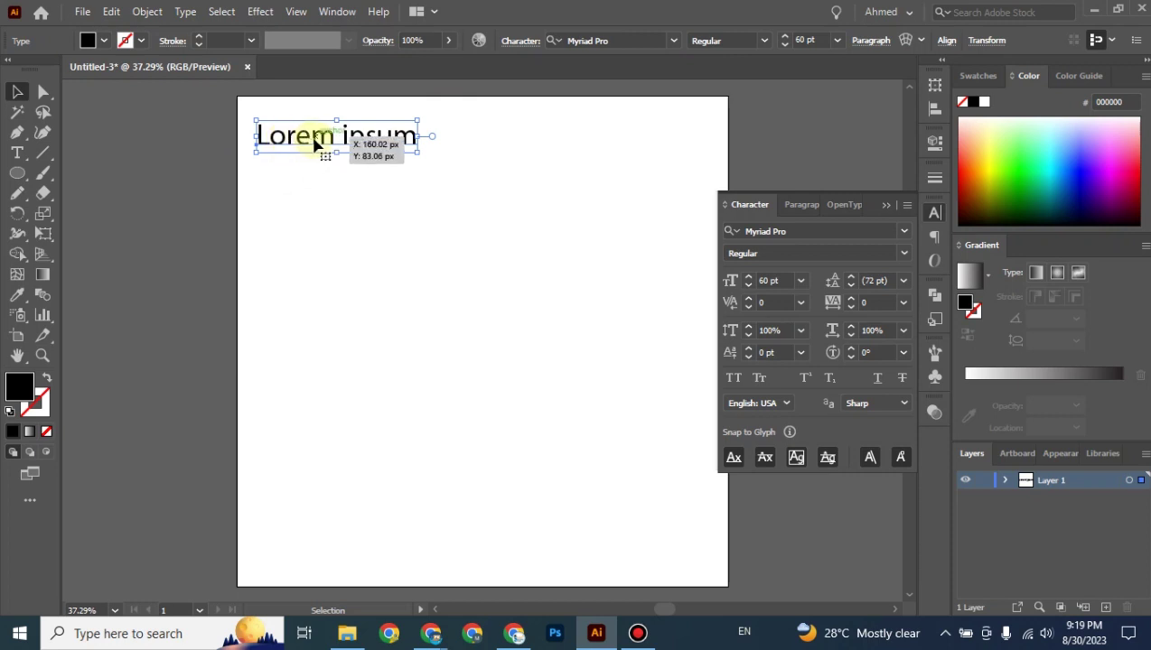
drag(315, 144, 267, 149)
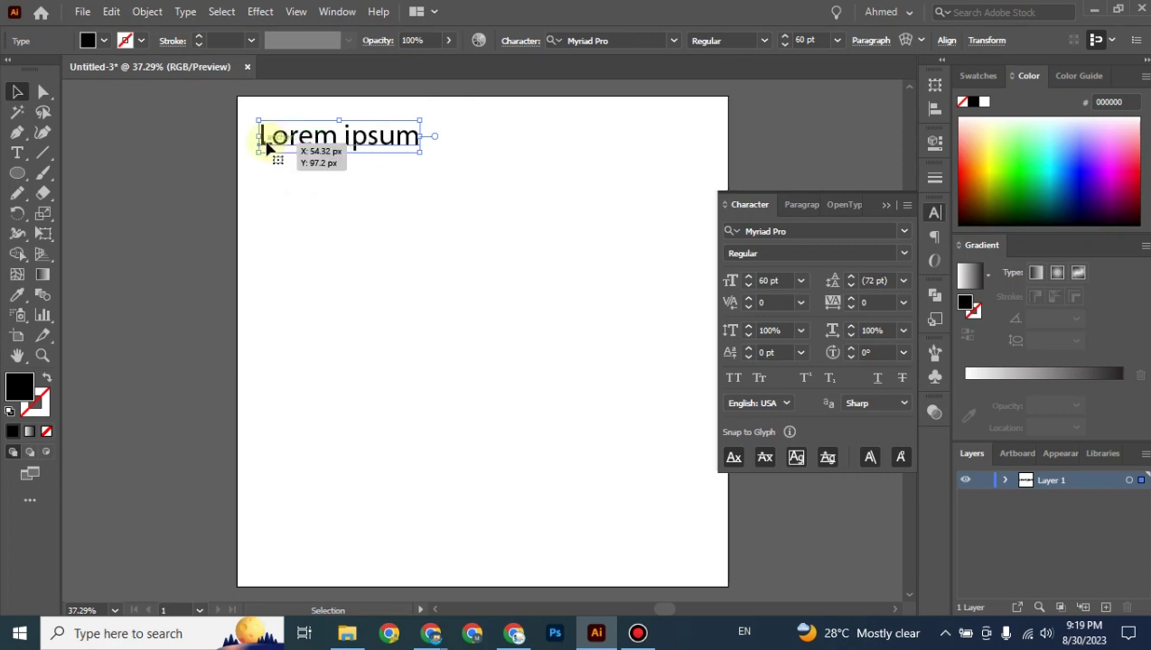
drag(267, 149, 268, 149)
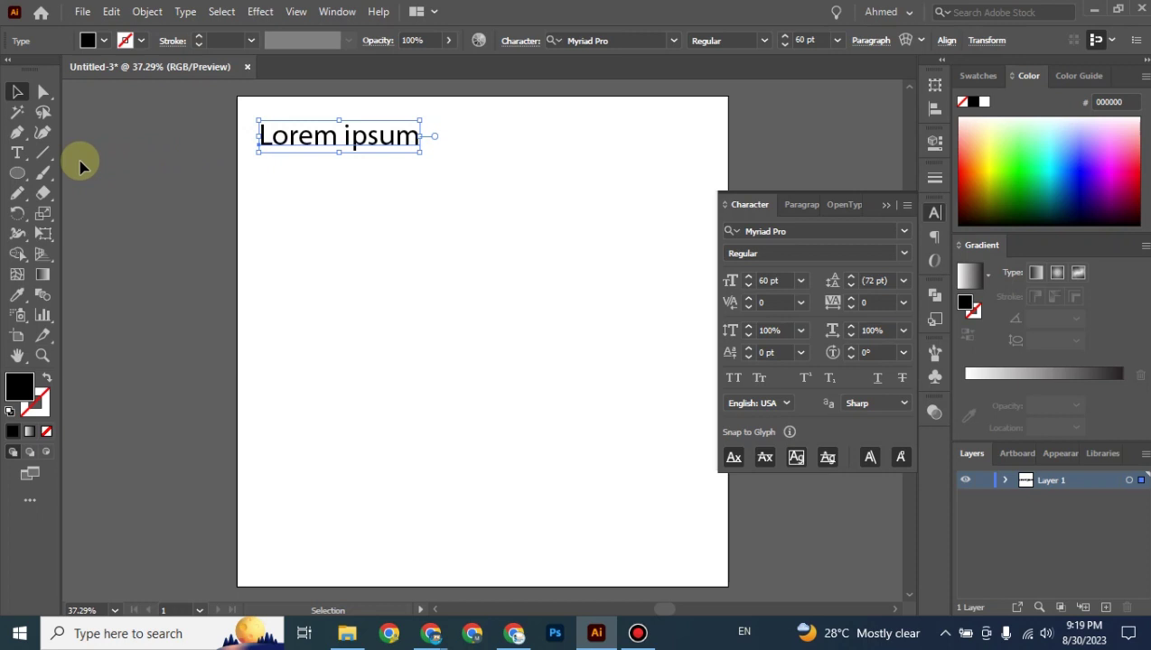
Highlight all the characters of "Lorem ipsum" with the Type tool, then reselect the text as an object.
click(17, 152)
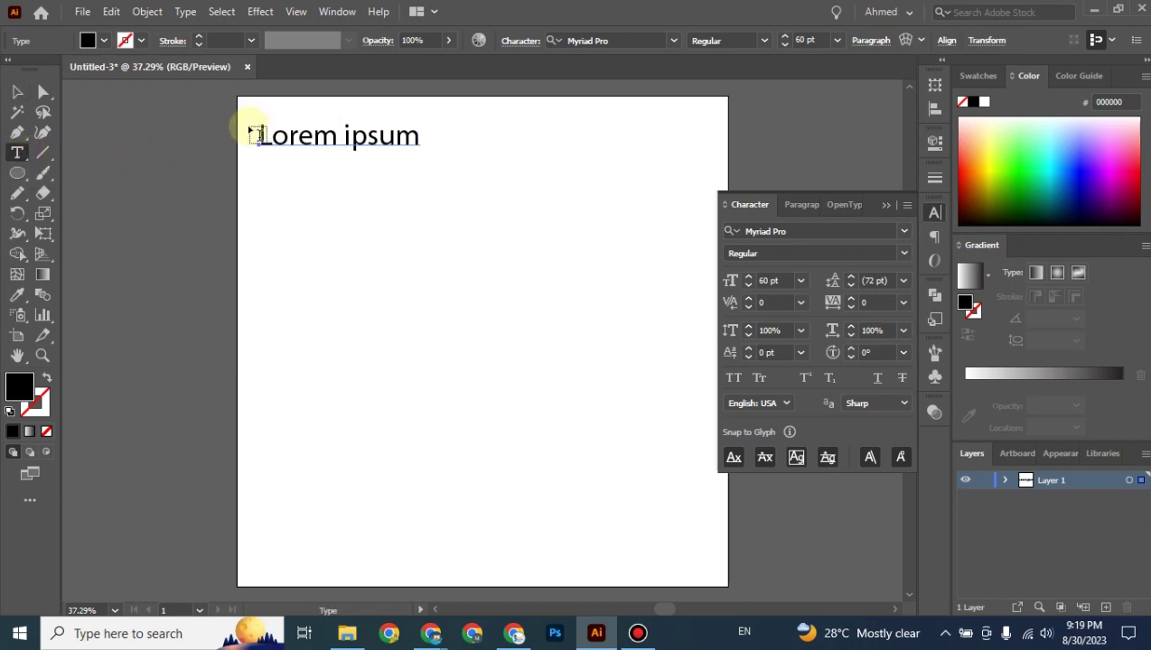
drag(250, 126, 412, 134)
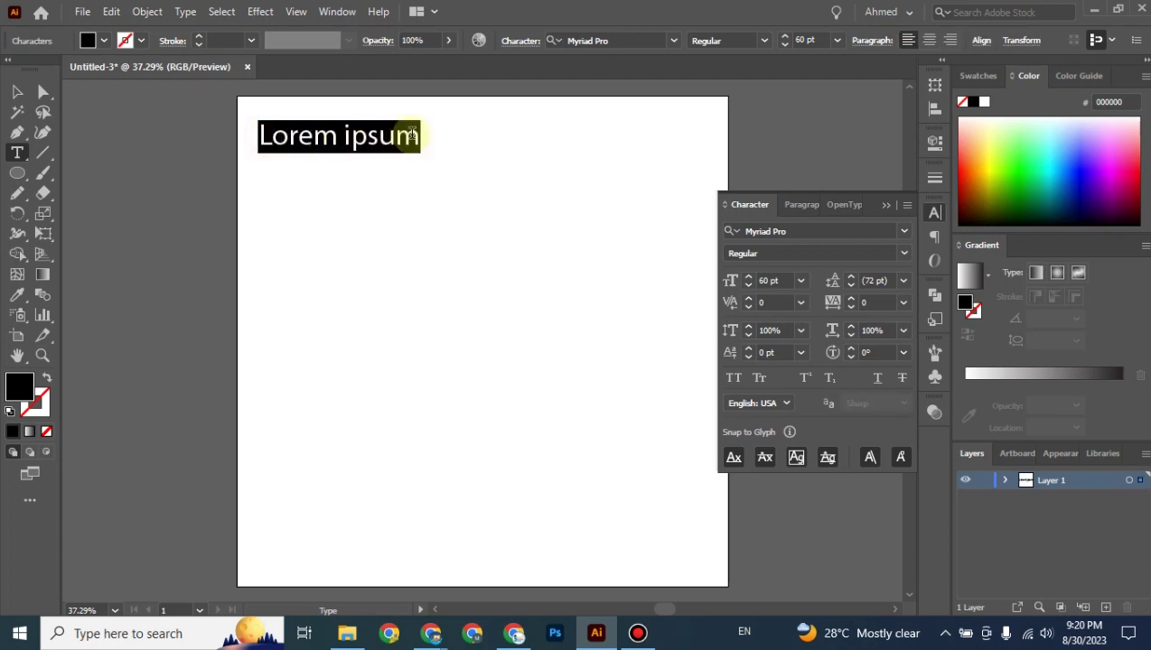
click(351, 133)
click(18, 93)
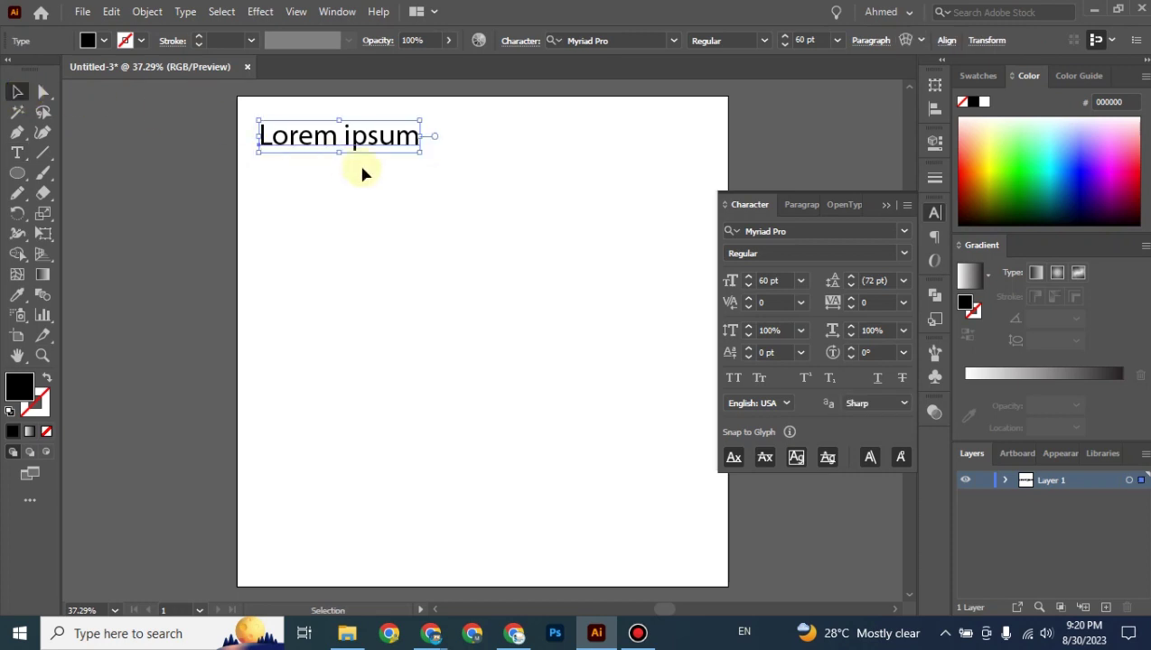
Place the text cursor inside "Lorem" with the Type tool and step it through the characters back to the line's start.
click(17, 153)
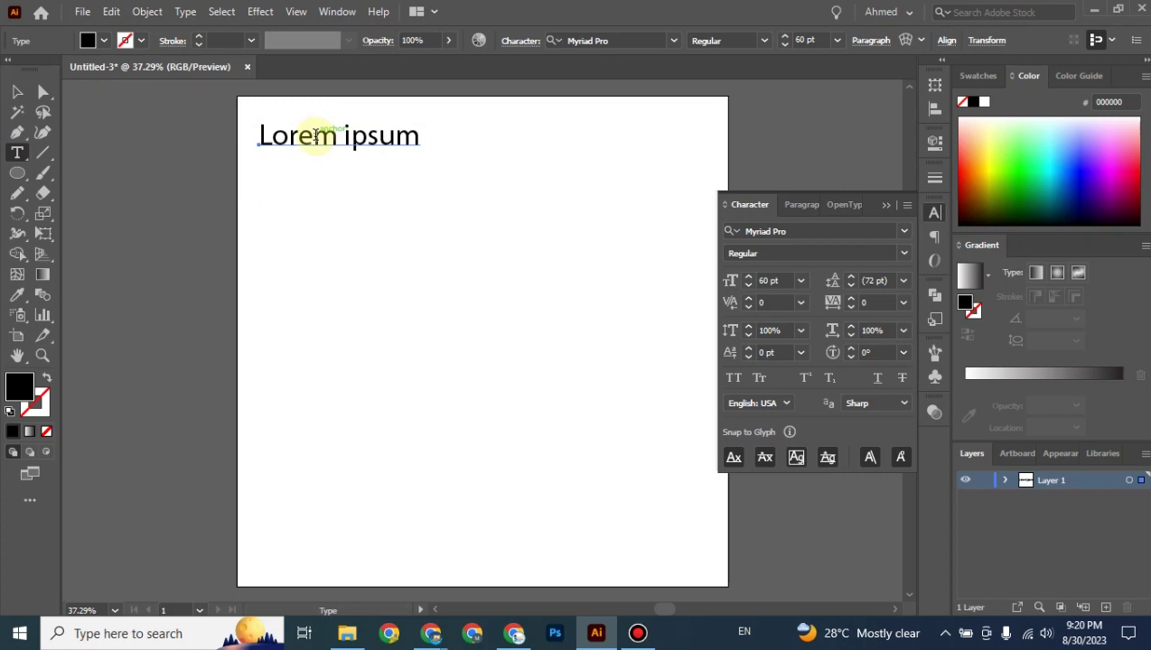
click(315, 135)
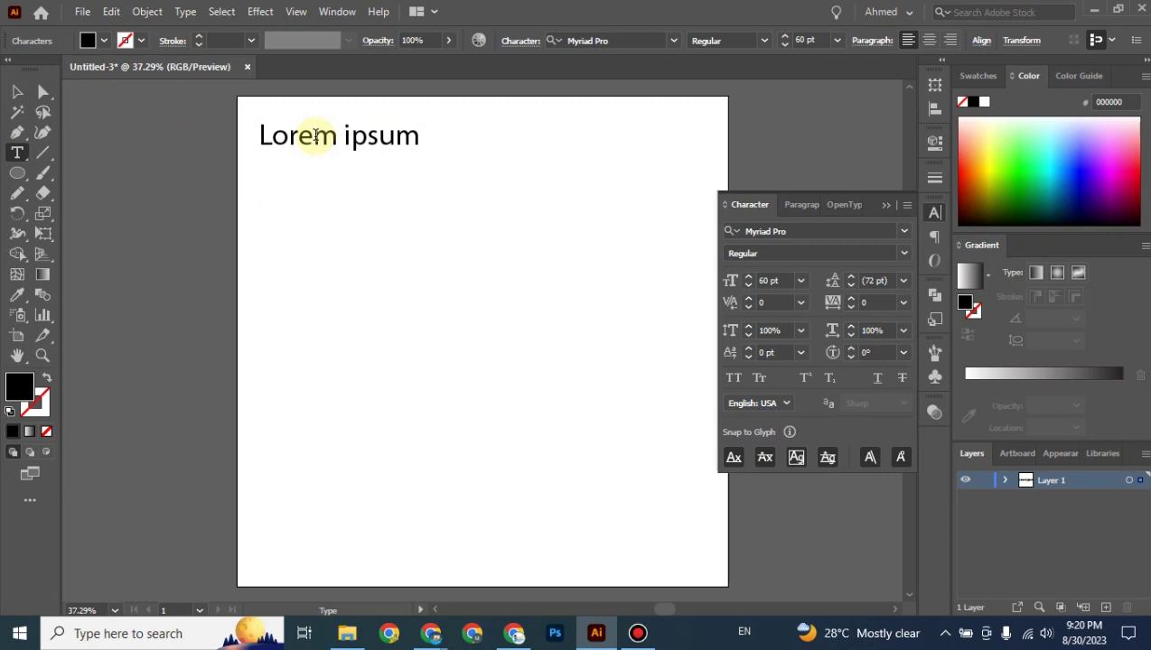
key(Left)
key(Left)
key(Left)
key(Left)
key(Right)
key(Right)
key(Right)
key(Right)
key(Right)
key(Right)
key(Right)
key(Right)
key(Right)
key(Left)
key(Left)
key(Left)
key(Left)
key(Left)
key(Left)
key(Left)
key(Left)
Select the whole word "Lorem" and clear the selection again.
key(ctrl)
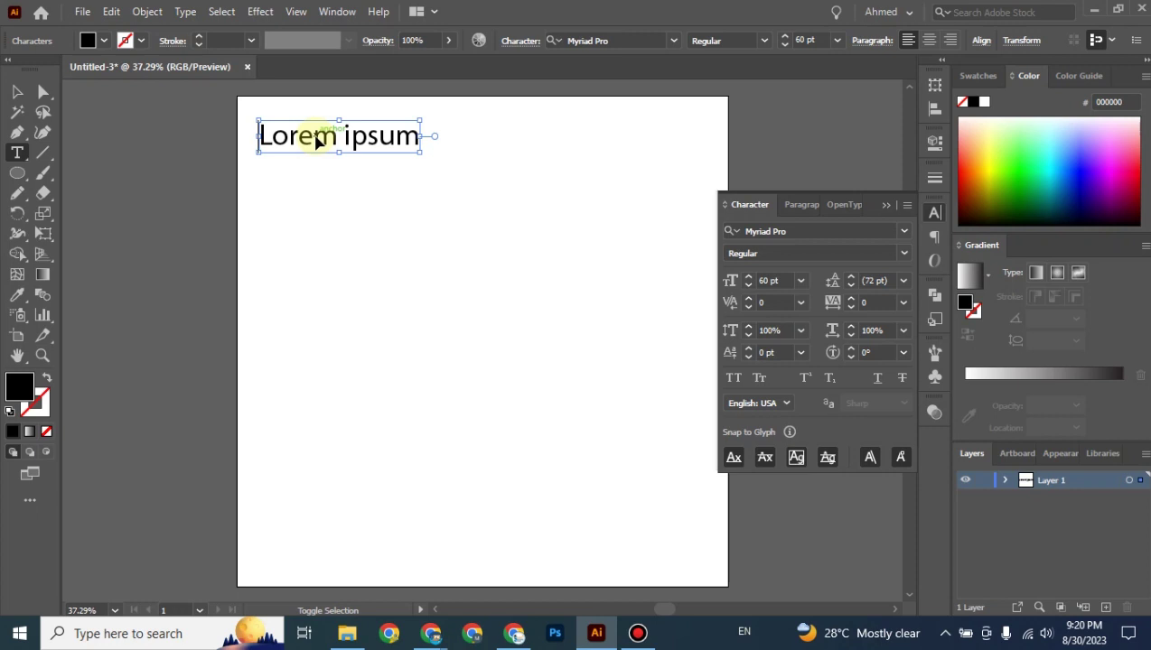
double_click(316, 142)
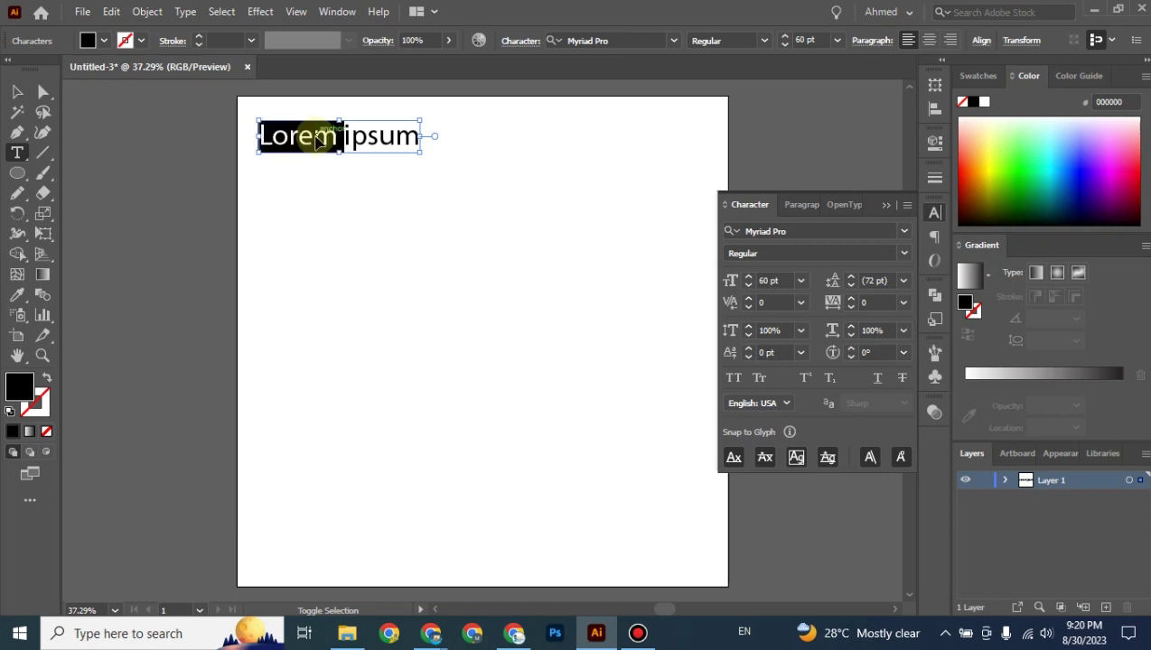
click(316, 136)
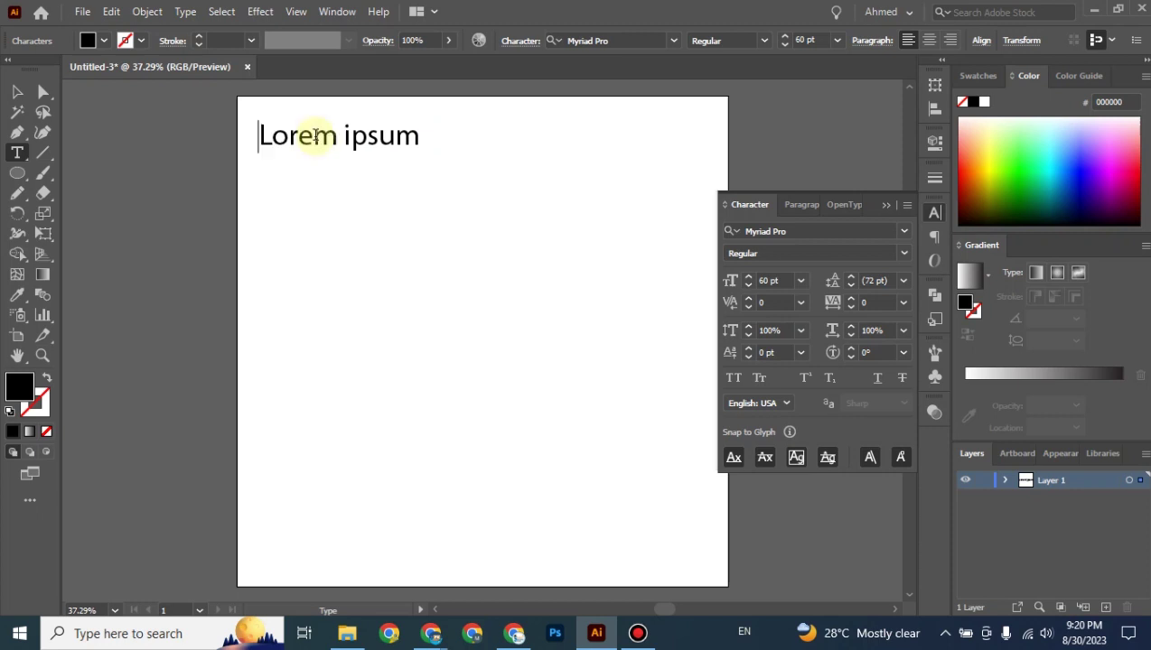
Extend the text selection character by character across "Lorem" and shrink it back to the start of the word.
key(shift+Right)
key(shift+Left)
key(shift+Right)
key(shift+Right)
key(shift+Right)
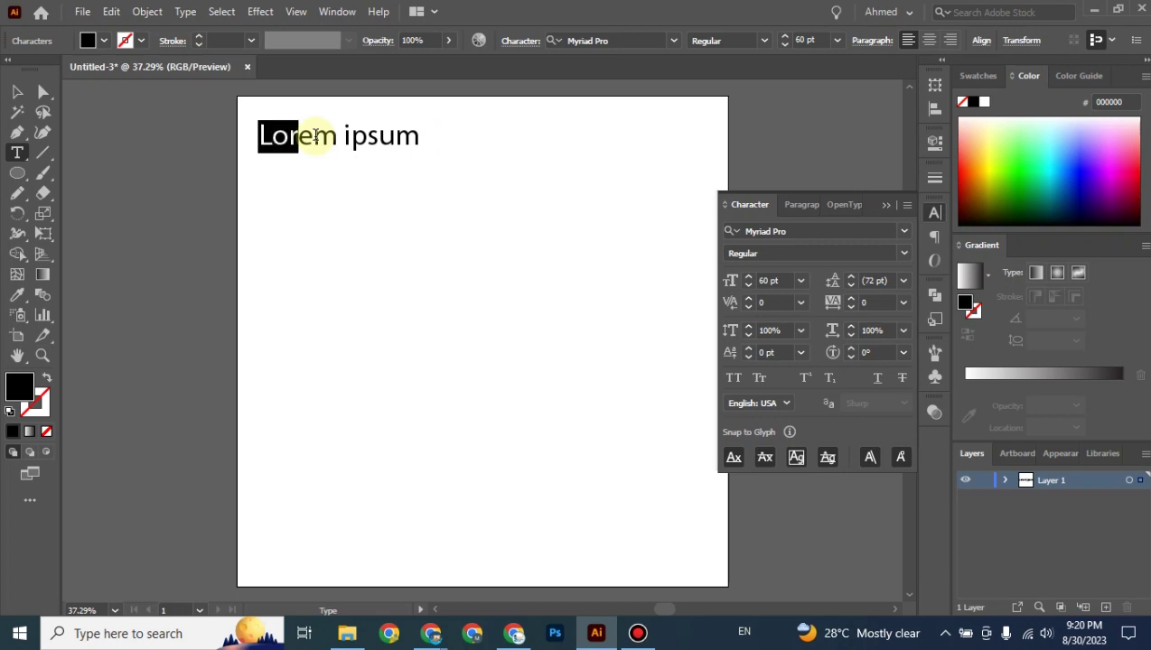
key(shift+Right)
key(shift+Right)
key(shift+Left)
key(shift+Left)
key(shift+Left)
key(shift+Left)
key(shift+Left)
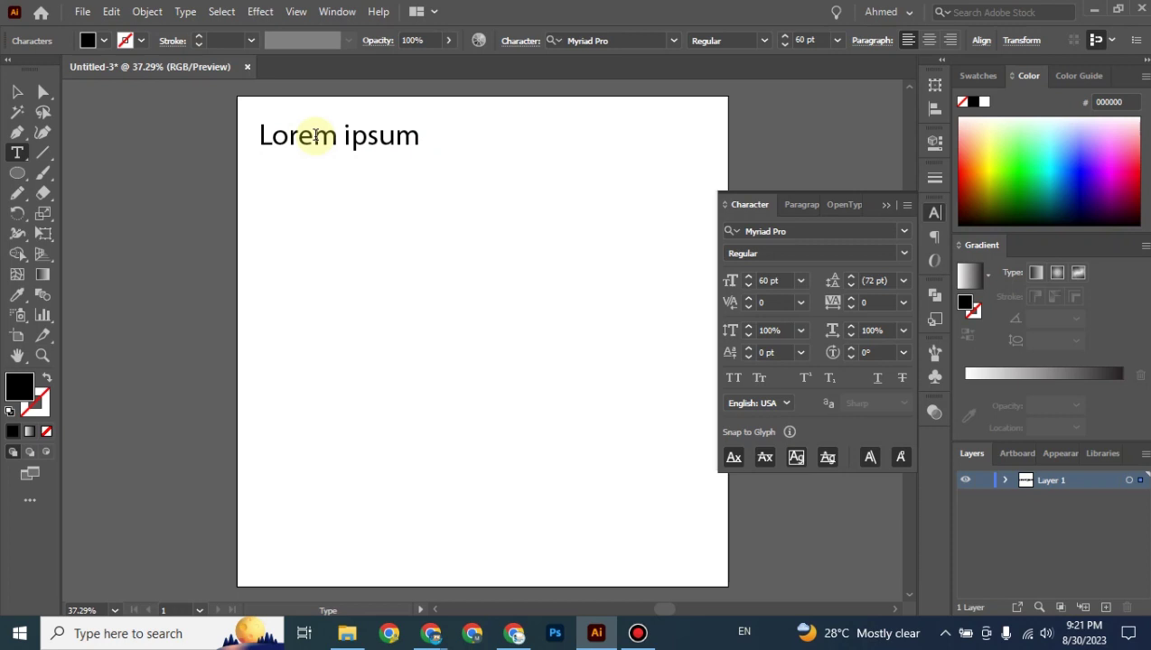
ctrl+click(317, 138)
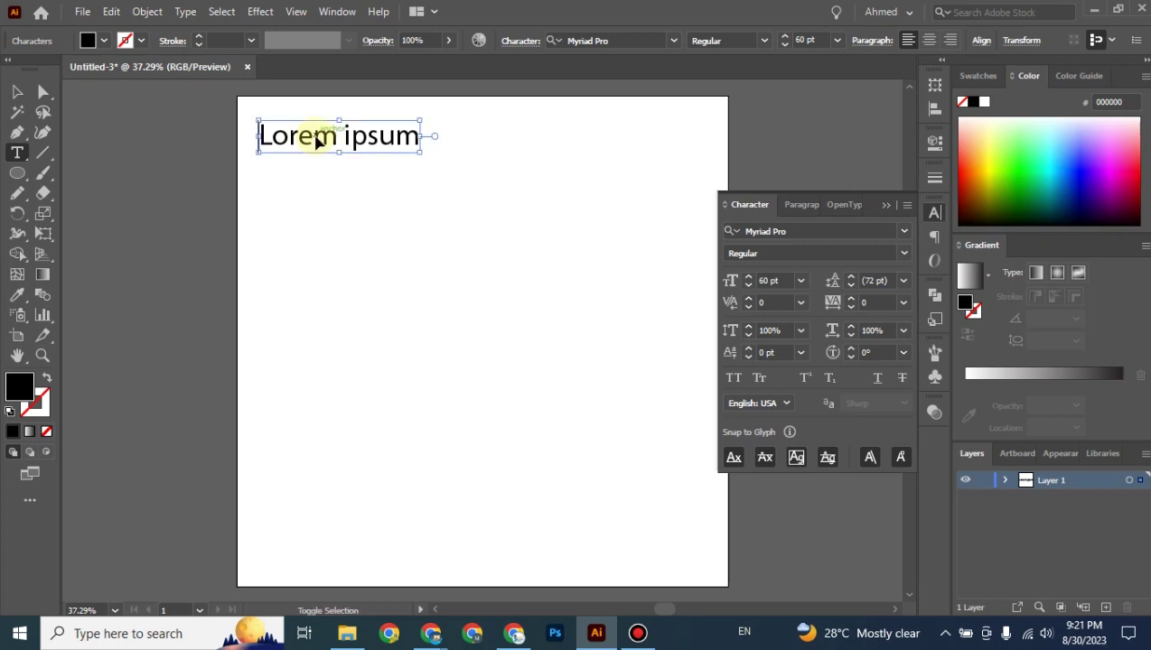
Select the word "Lorem", expand the selection to the whole "Lorem ipsum" line, and clear it again.
double_click(316, 137)
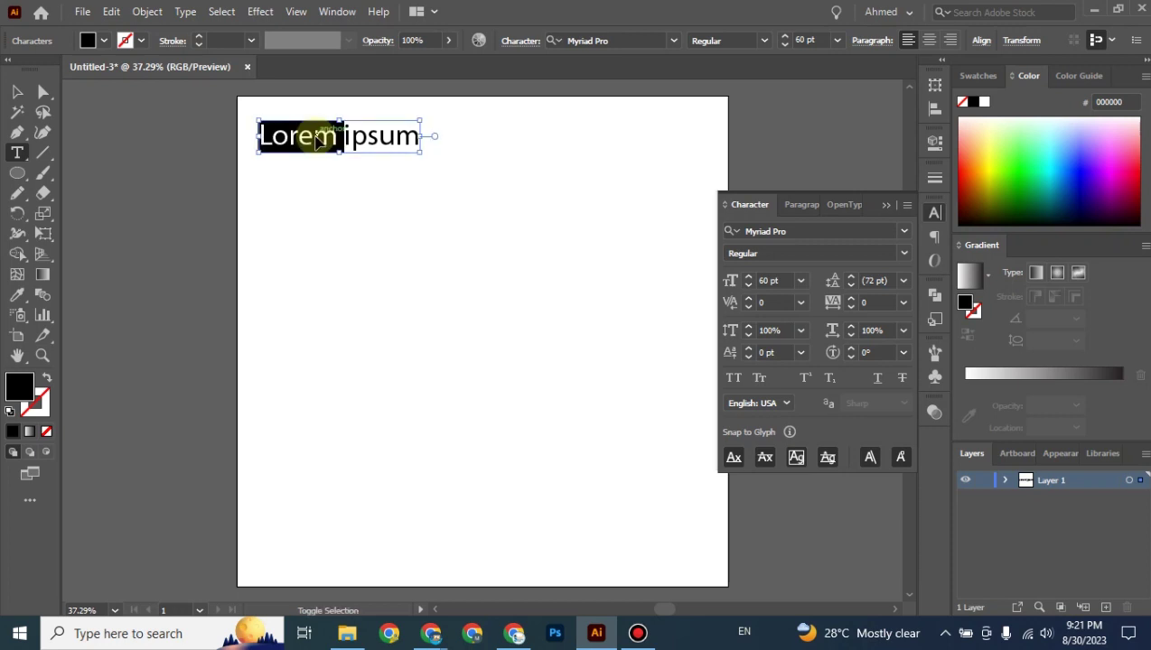
triple_click(316, 137)
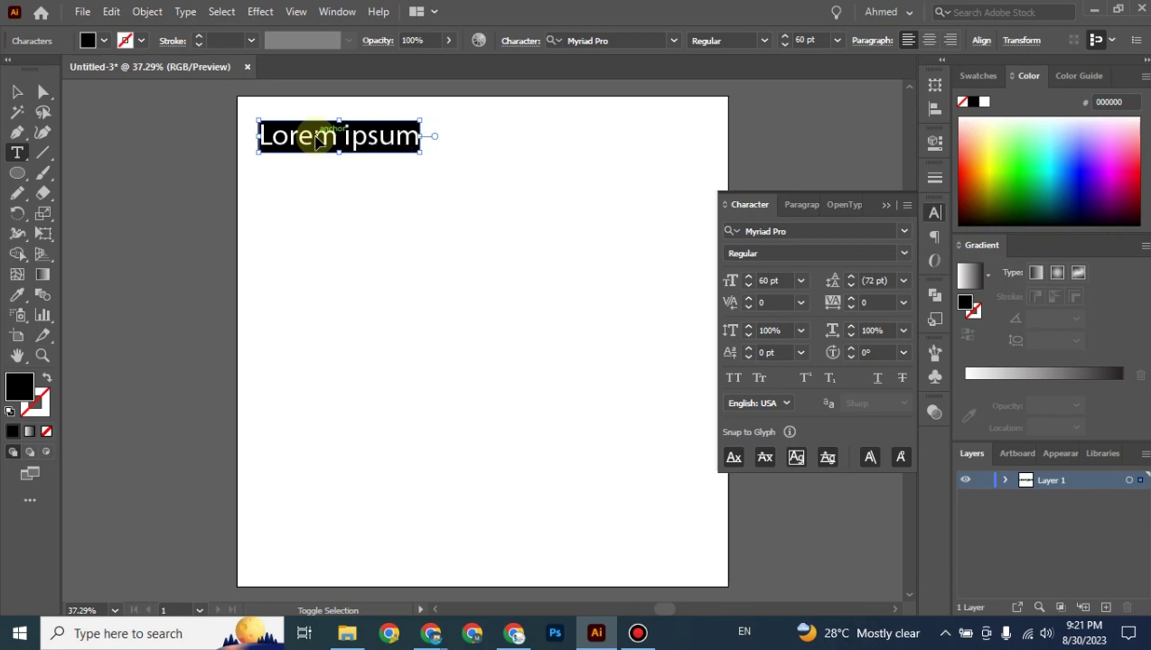
click(316, 137)
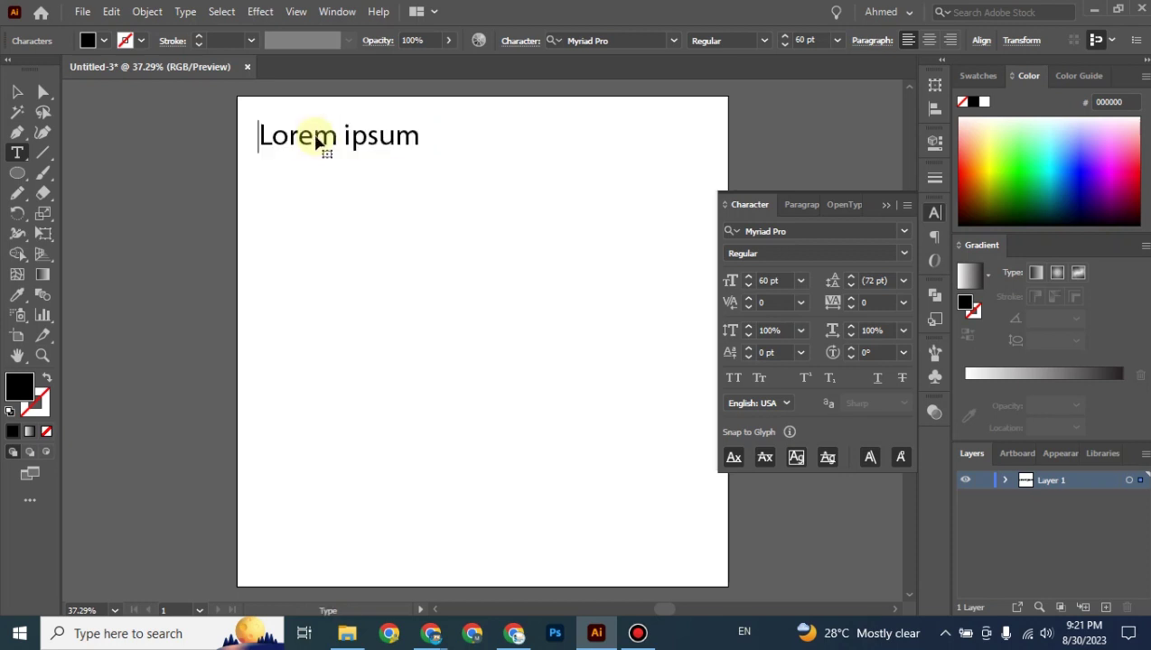
Replace the whole "Lorem ipsum" line with the text "Computer is an electronic device. computer".
triple_click(317, 137)
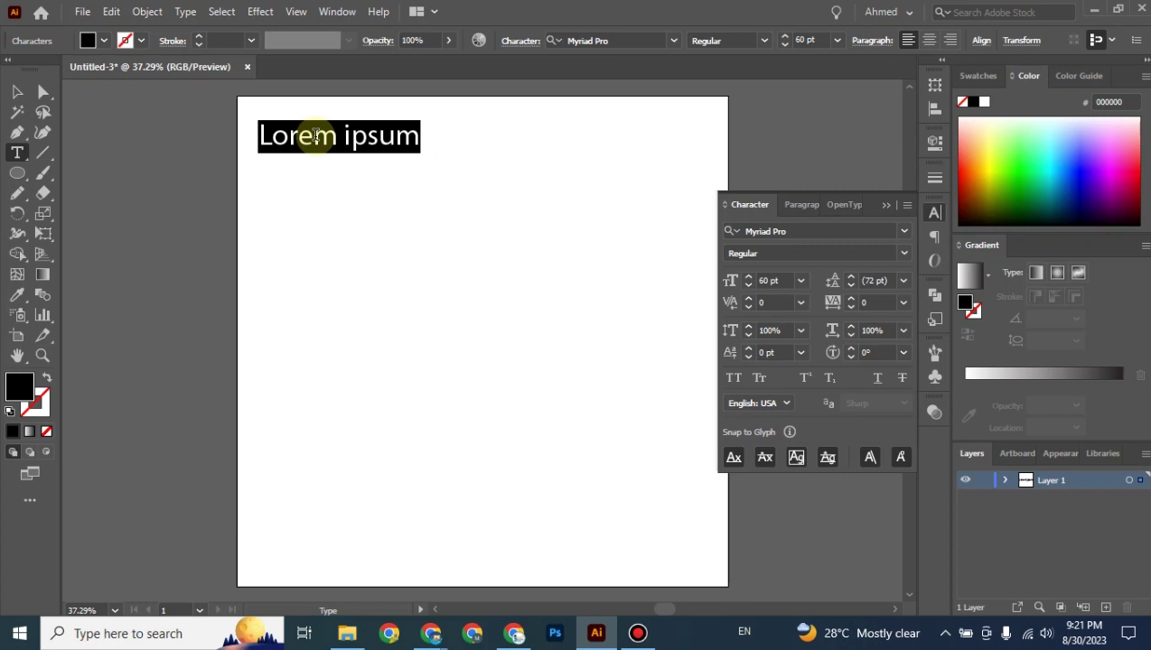
text(Com)
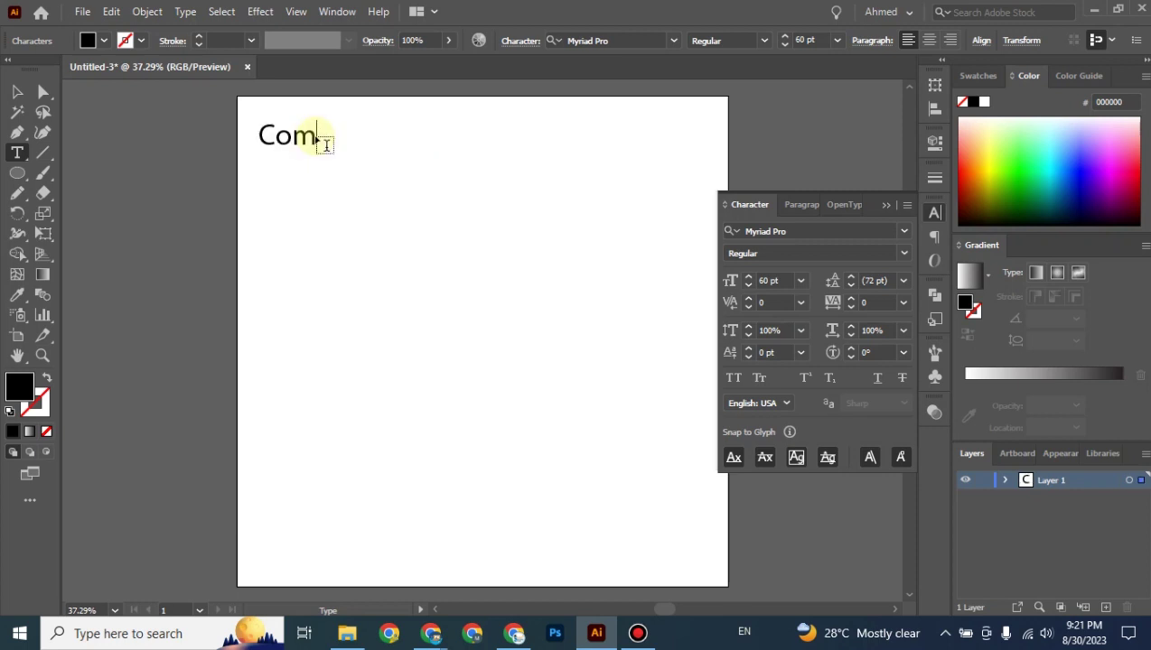
text(puter)
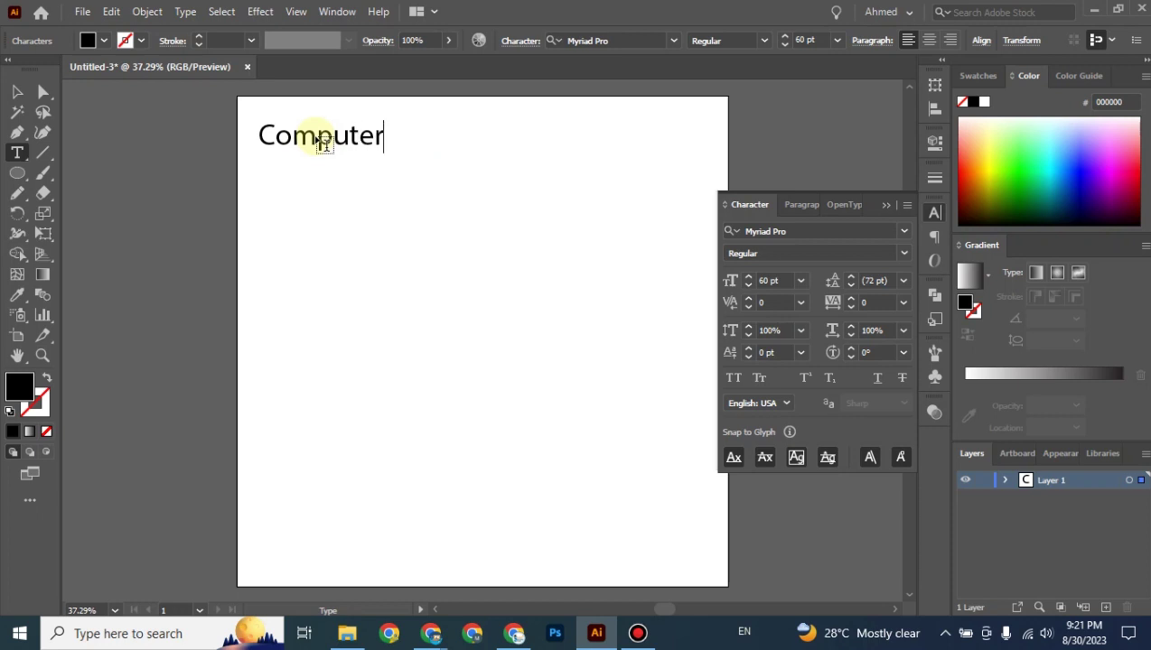
text( is an)
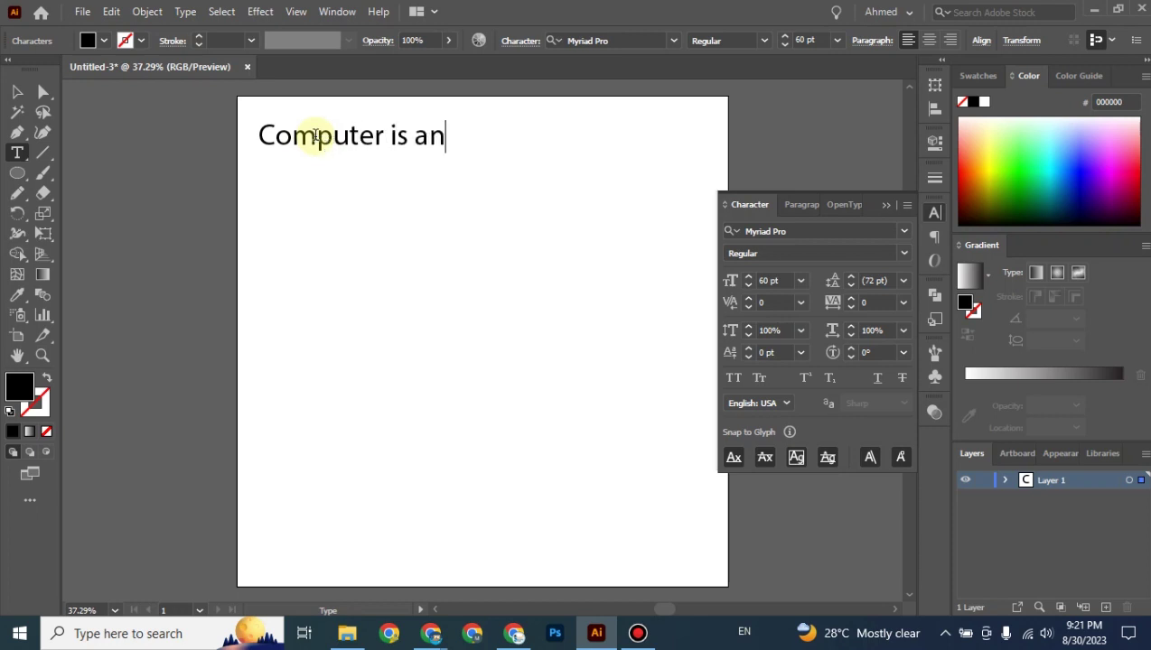
text( electro)
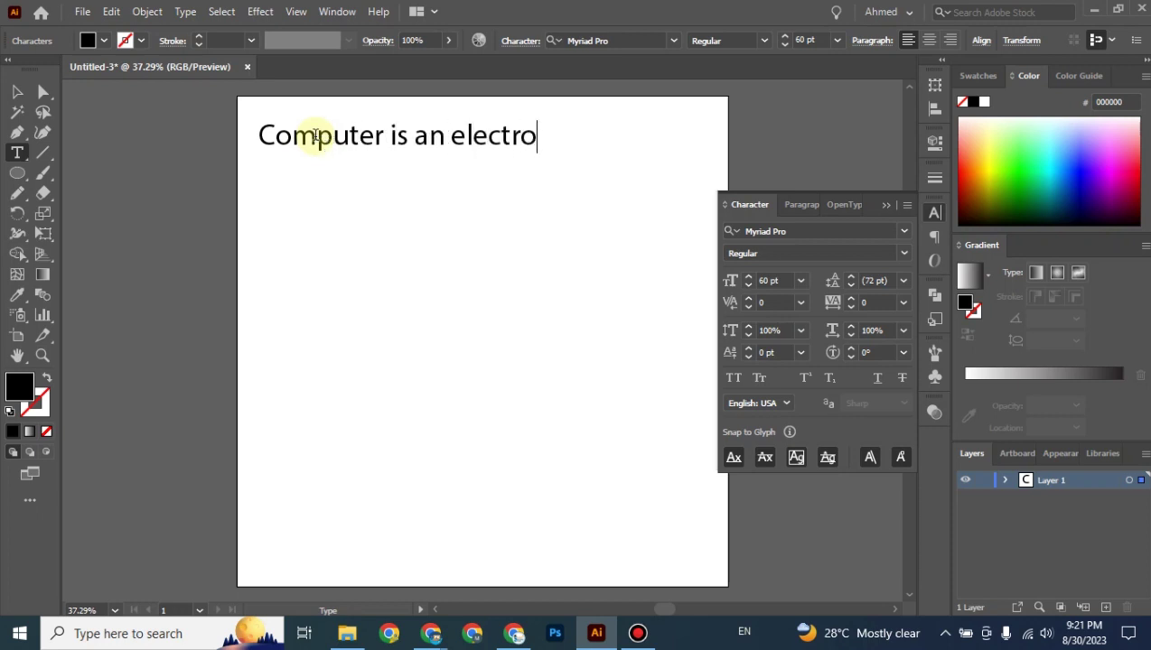
text(nic device)
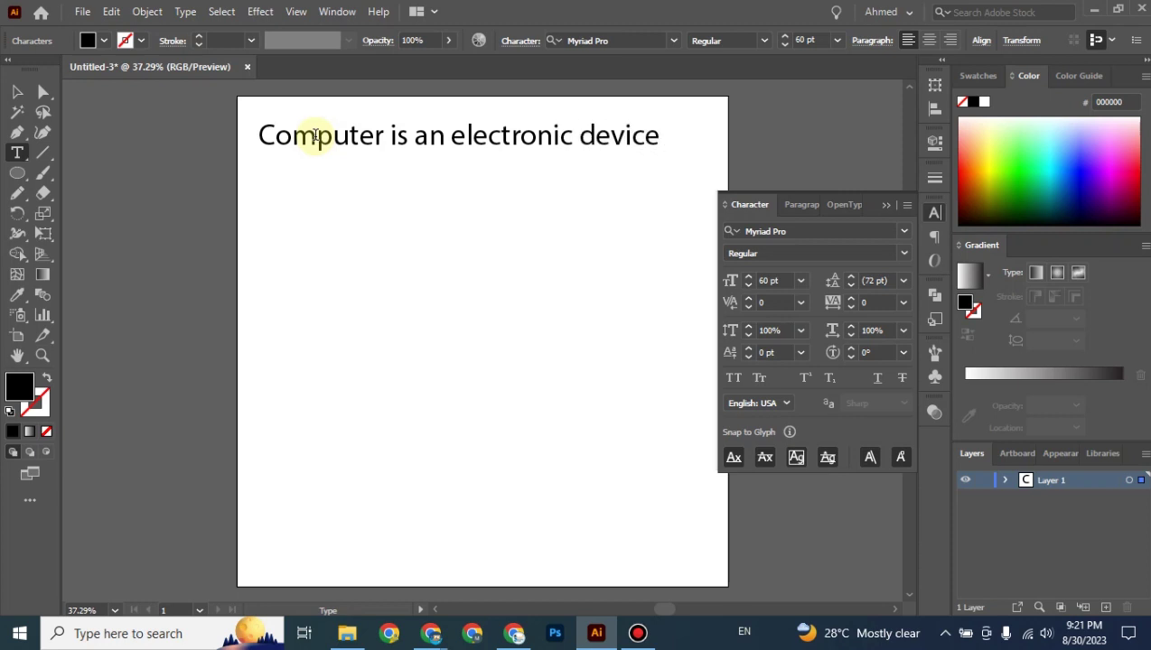
text(. compute)
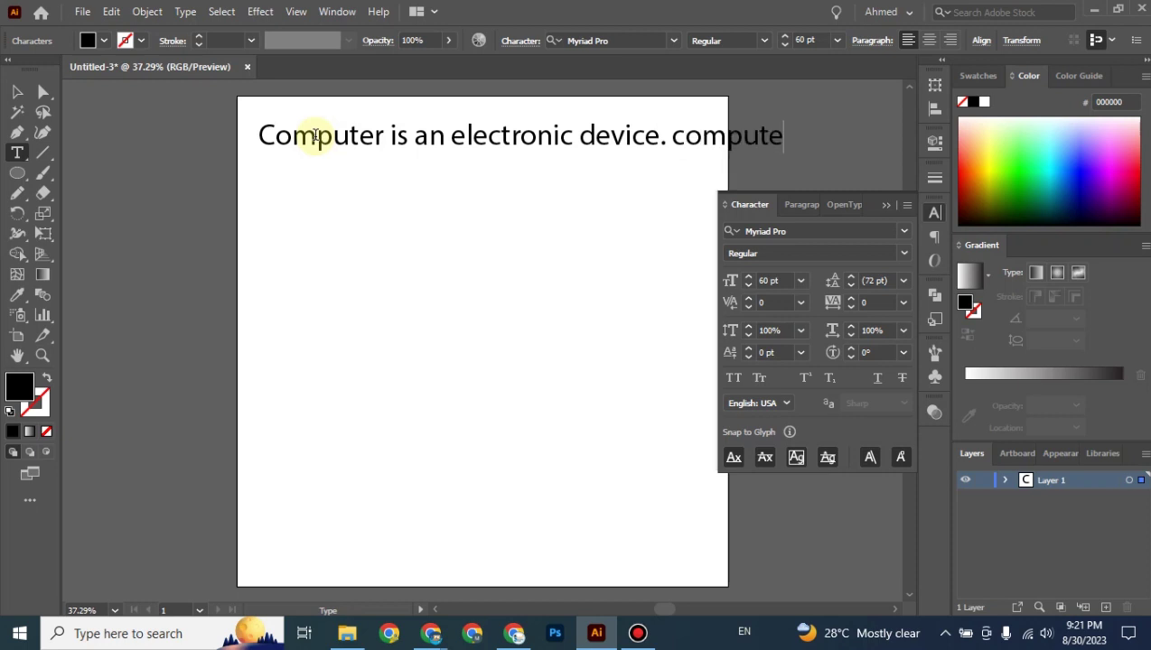
text(r)
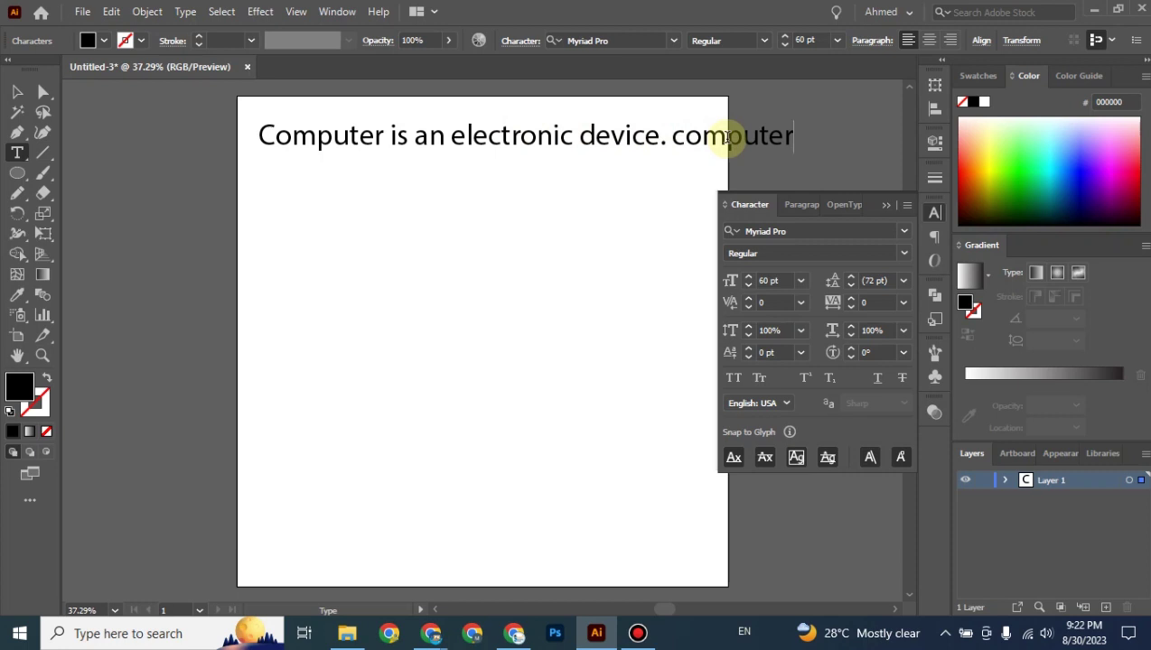
Select the text line as an object and move it slightly toward the artboard's left edge.
click(18, 93)
click(305, 198)
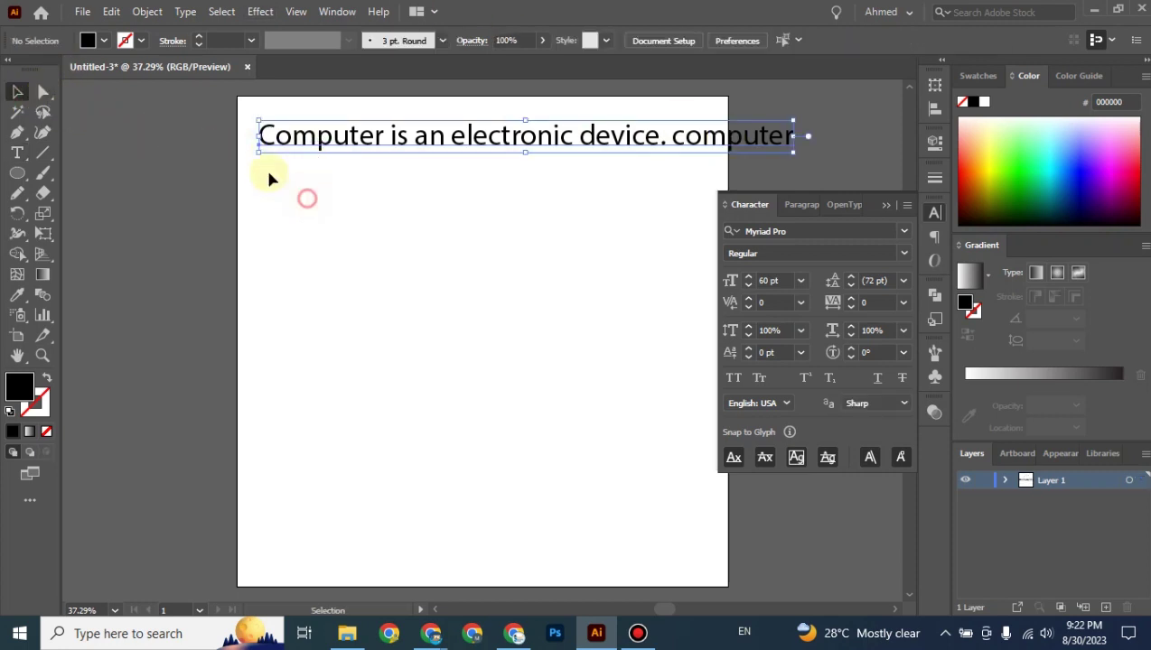
drag(228, 102, 711, 558)
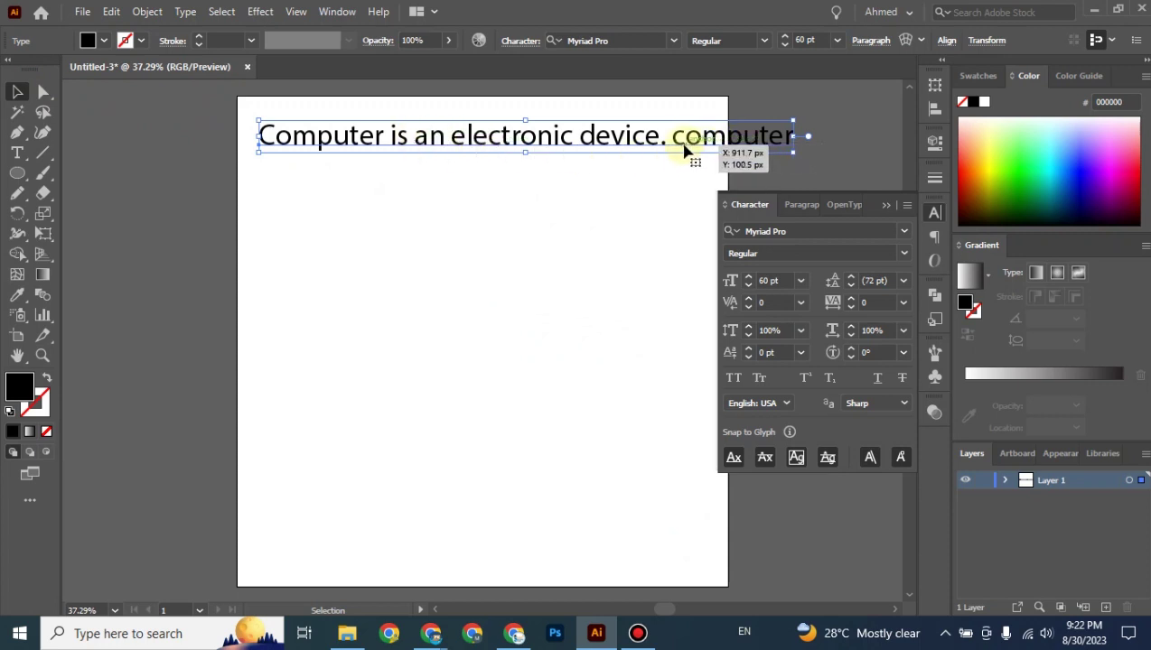
drag(678, 145, 665, 150)
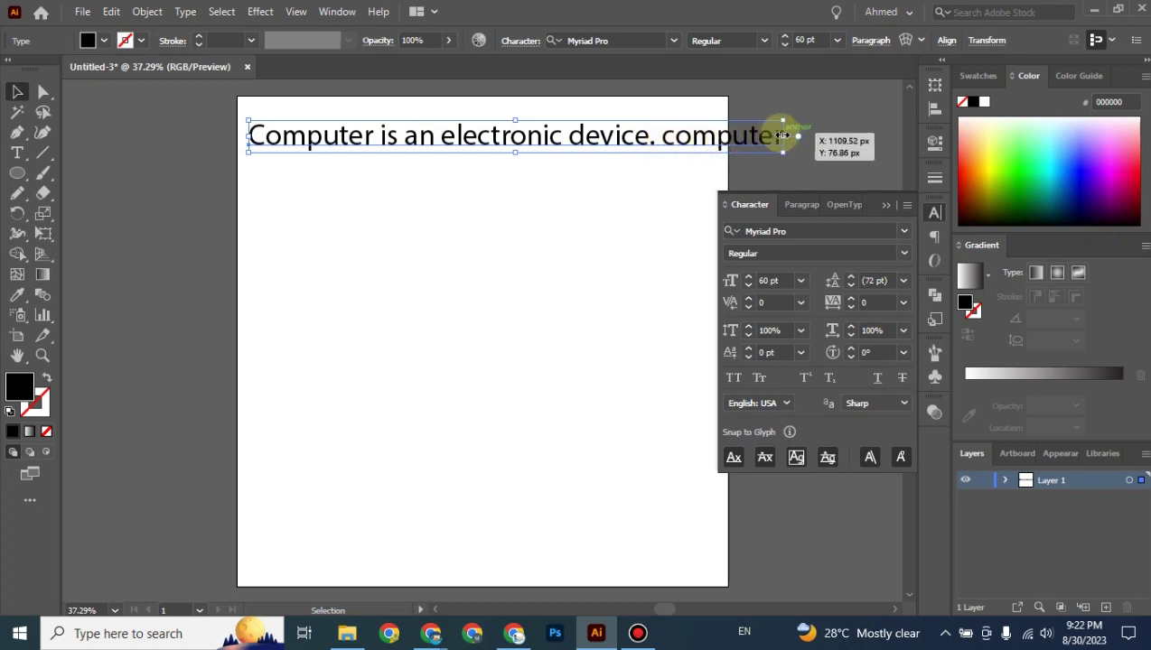
Squeeze the text horizontally to fit within the artboard's width, and undo the scaling.
drag(782, 136, 713, 138)
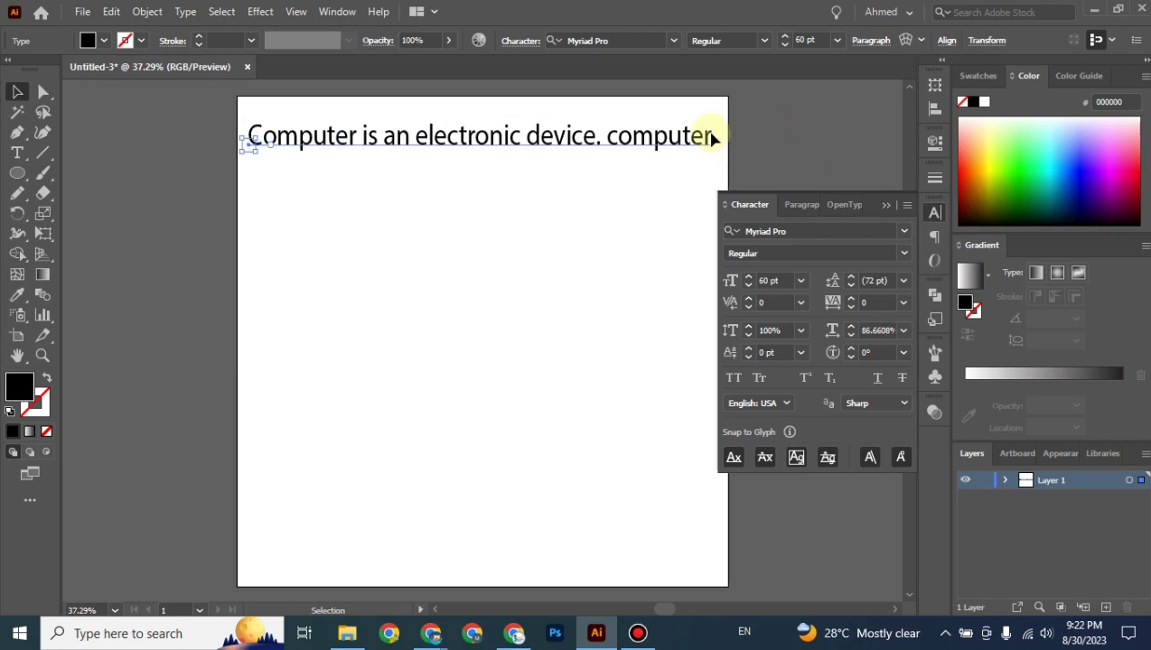
key(ctrl+z)
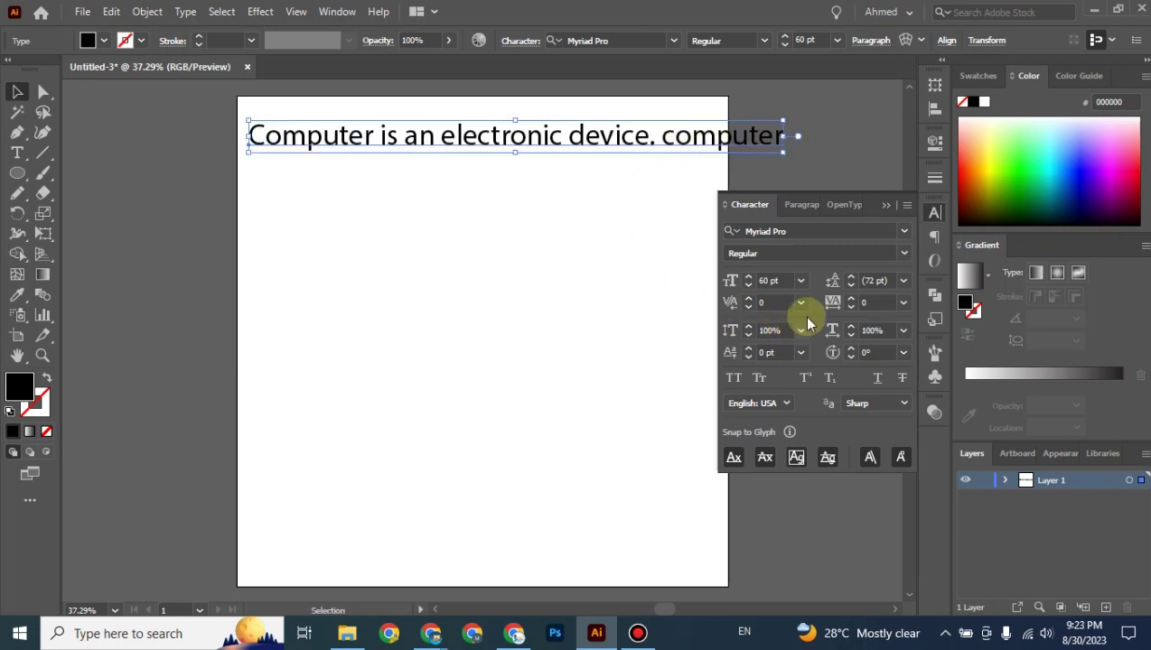
Delete the trailing word "computer" so the line ends with "device.".
double_click(662, 148)
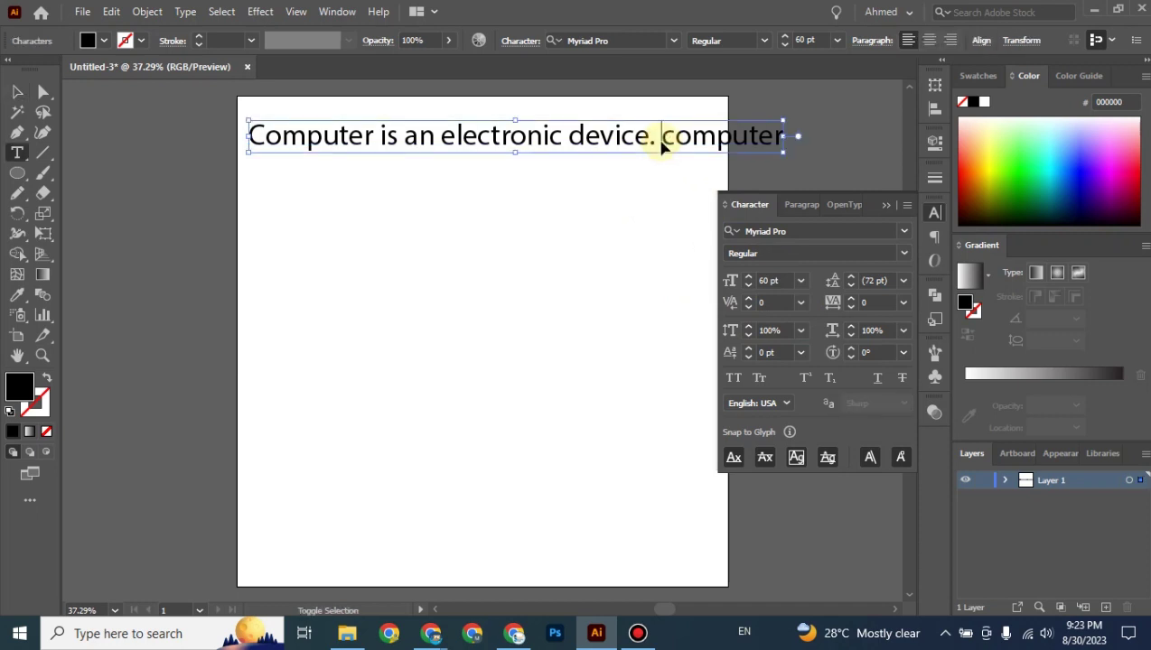
key(shift+End)
key(BackSpace)
key(BackSpace)
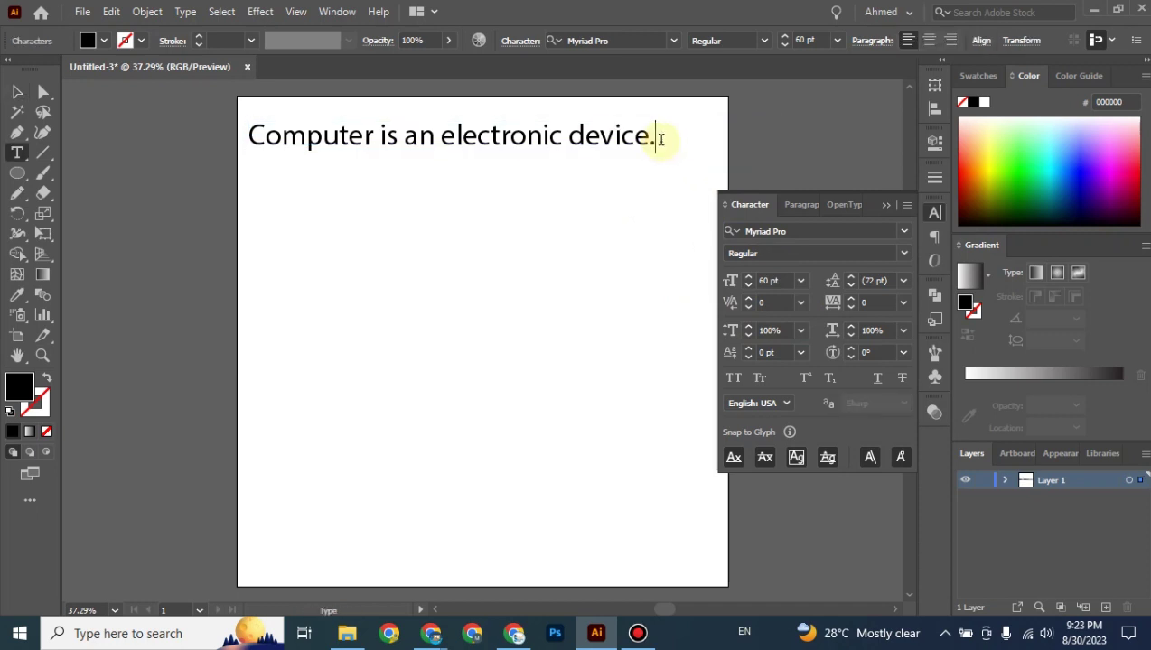
Select the sentence as an object and convert it from point type to area type.
click(16, 92)
click(372, 141)
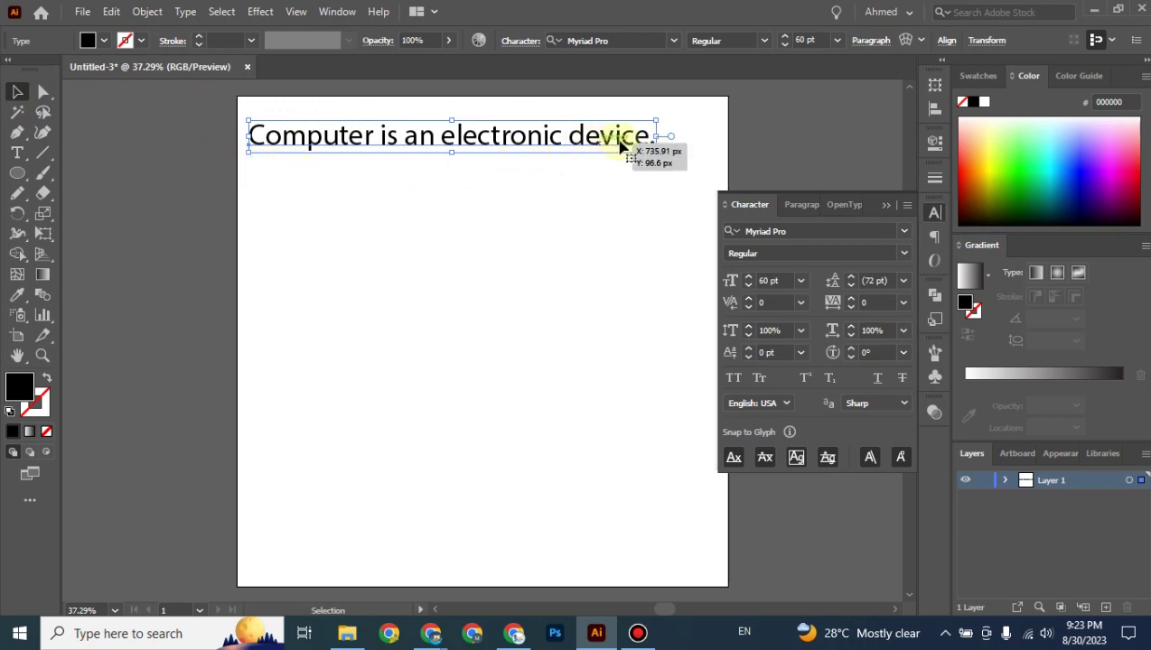
click(672, 141)
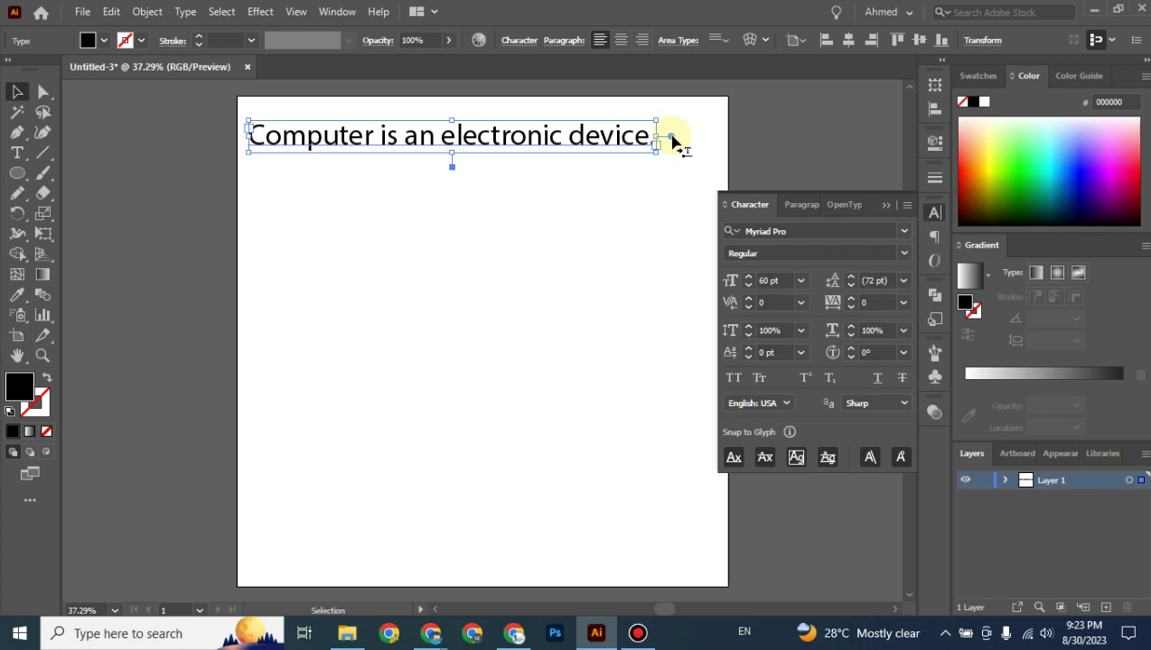
Add a second line reading "Computer is an electronic device" after the first sentence in the area type.
double_click(619, 145)
text(.)
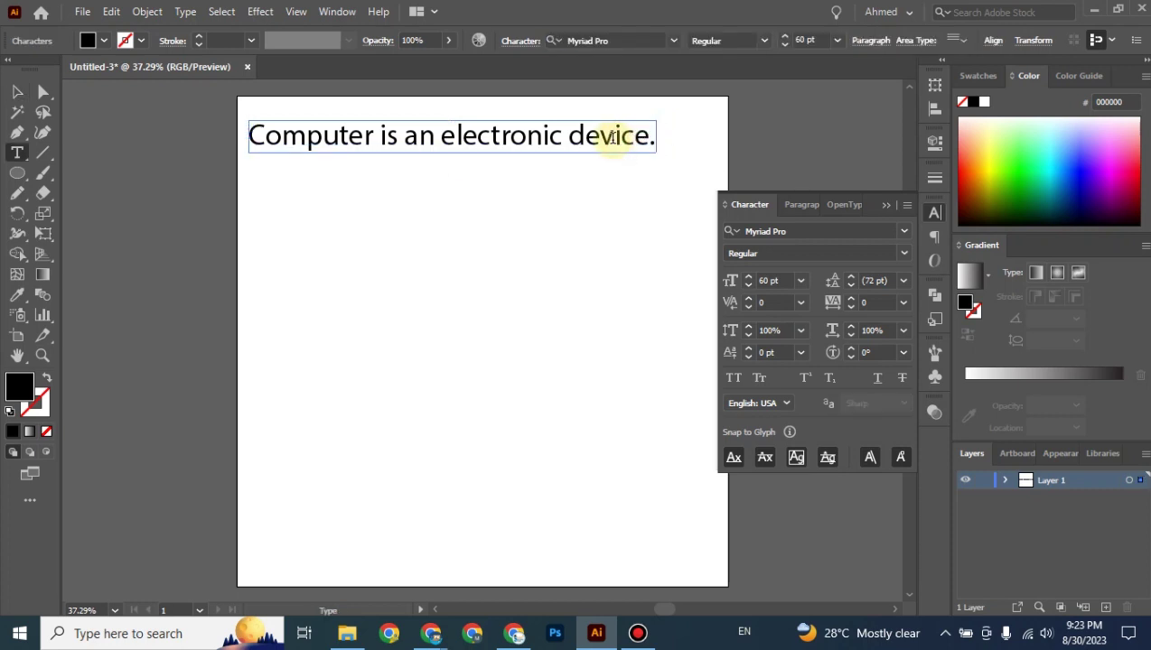
click(612, 137)
key(Right)
key(Right)
key(Right)
key(Right)
key(Return)
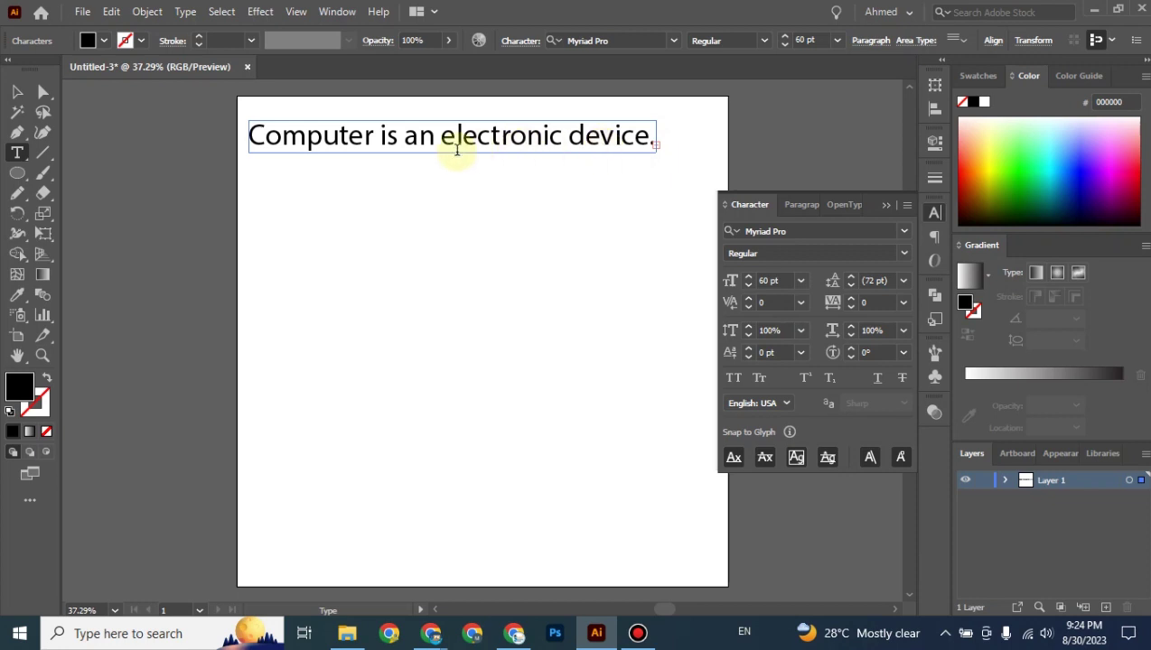
Zoom in on the end of the area type frame and examine the overflow marker beside the sentence's period.
click(566, 136)
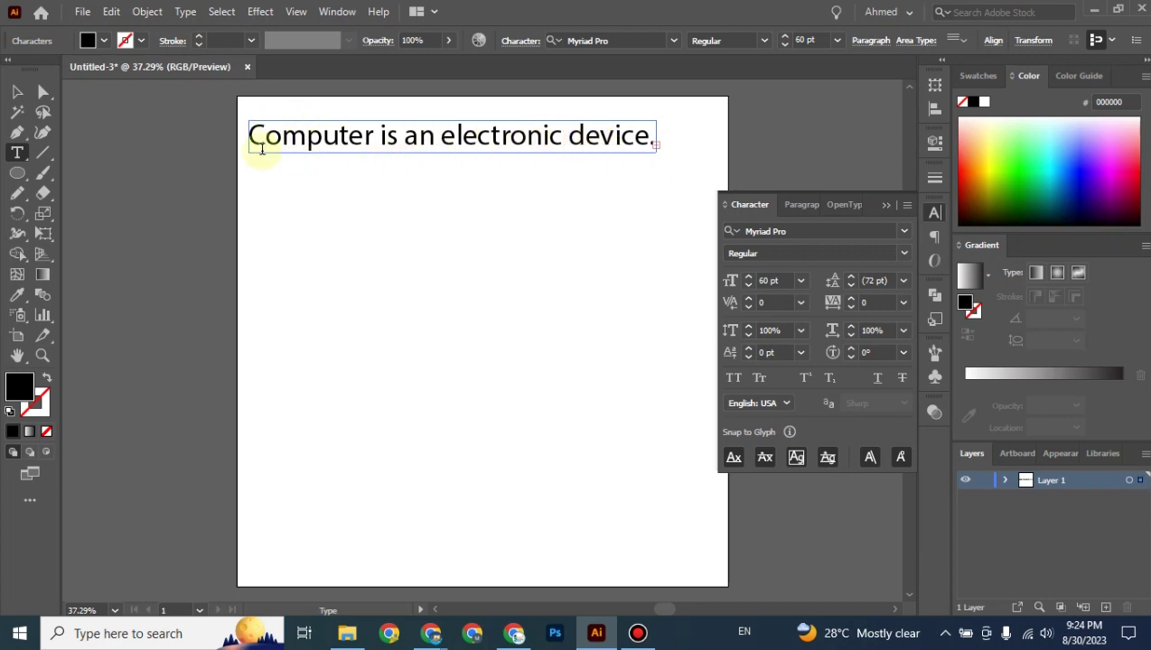
click(16, 94)
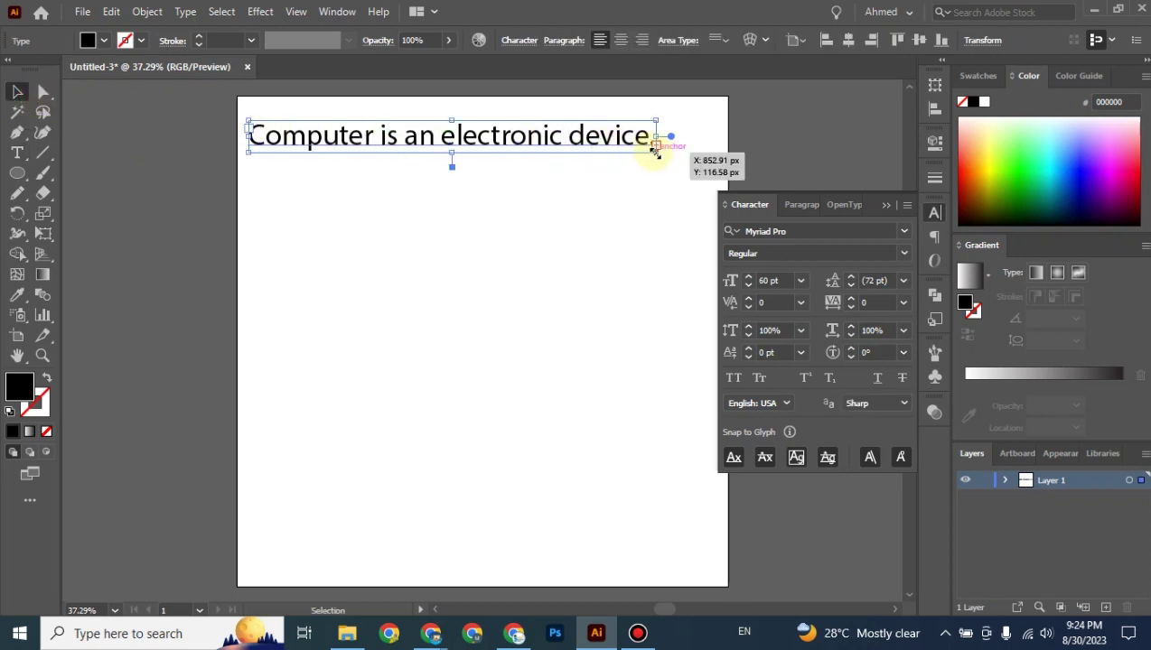
key(ctrl+equal)
drag(609, 352, 450, 231)
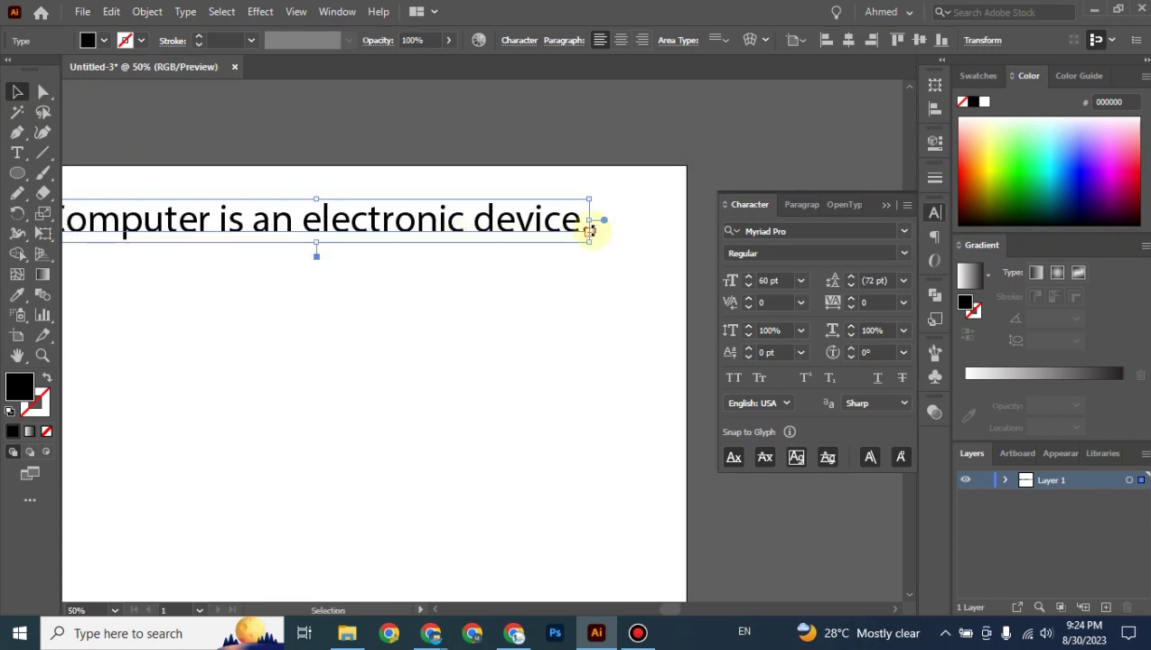
click(596, 284)
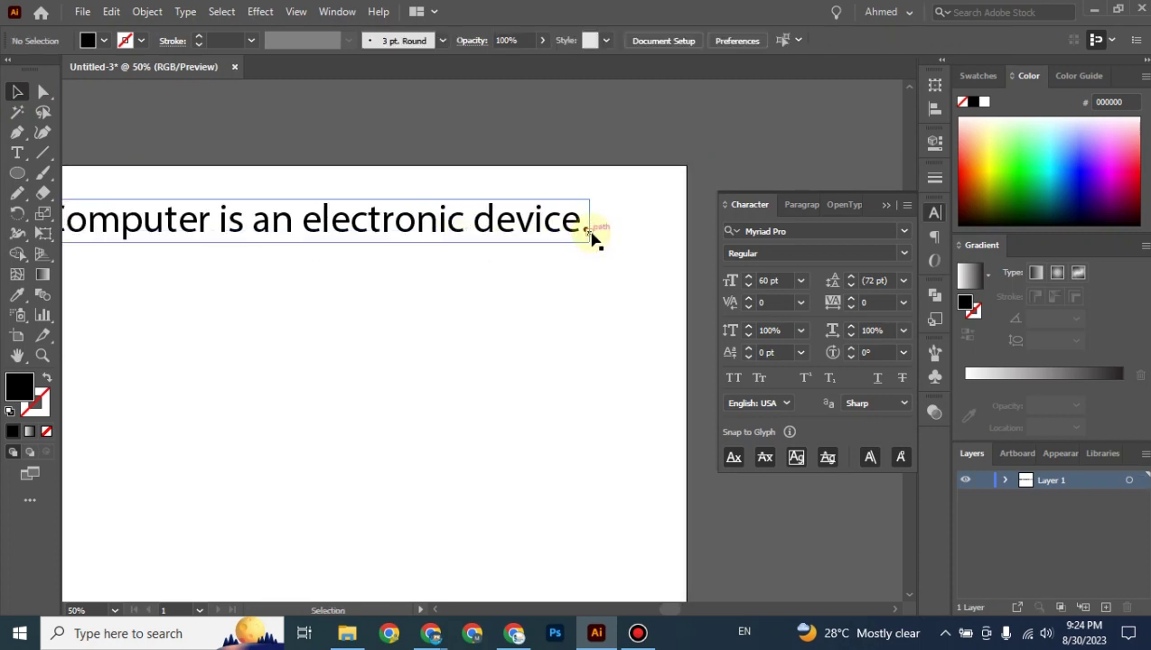
drag(565, 286, 652, 240)
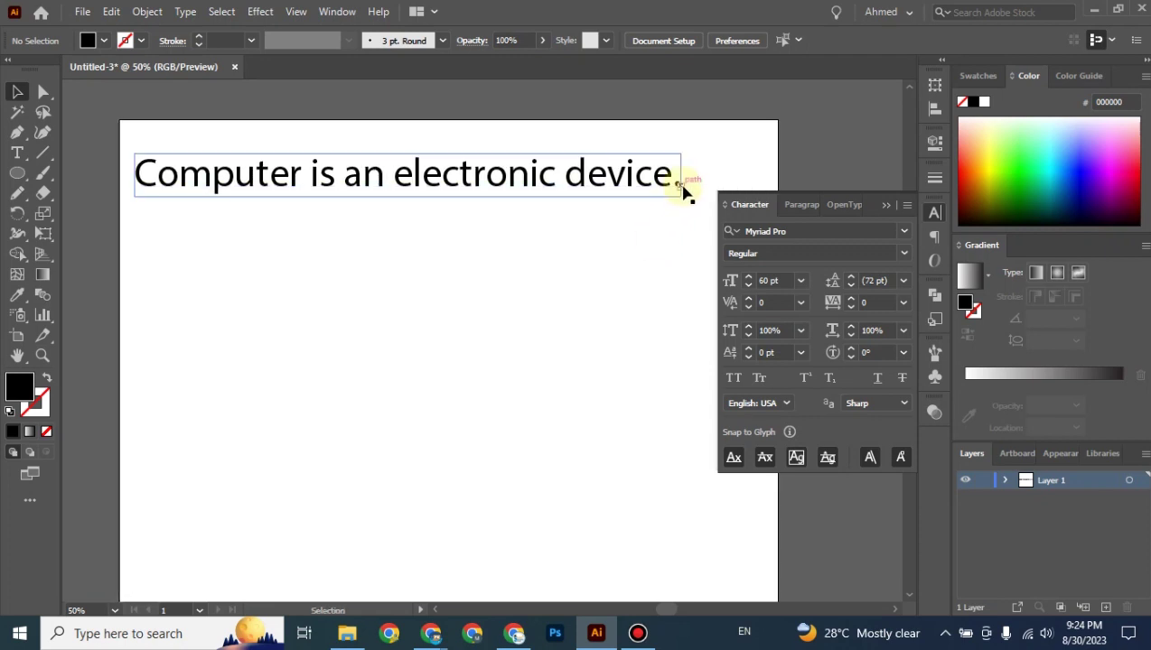
click(678, 186)
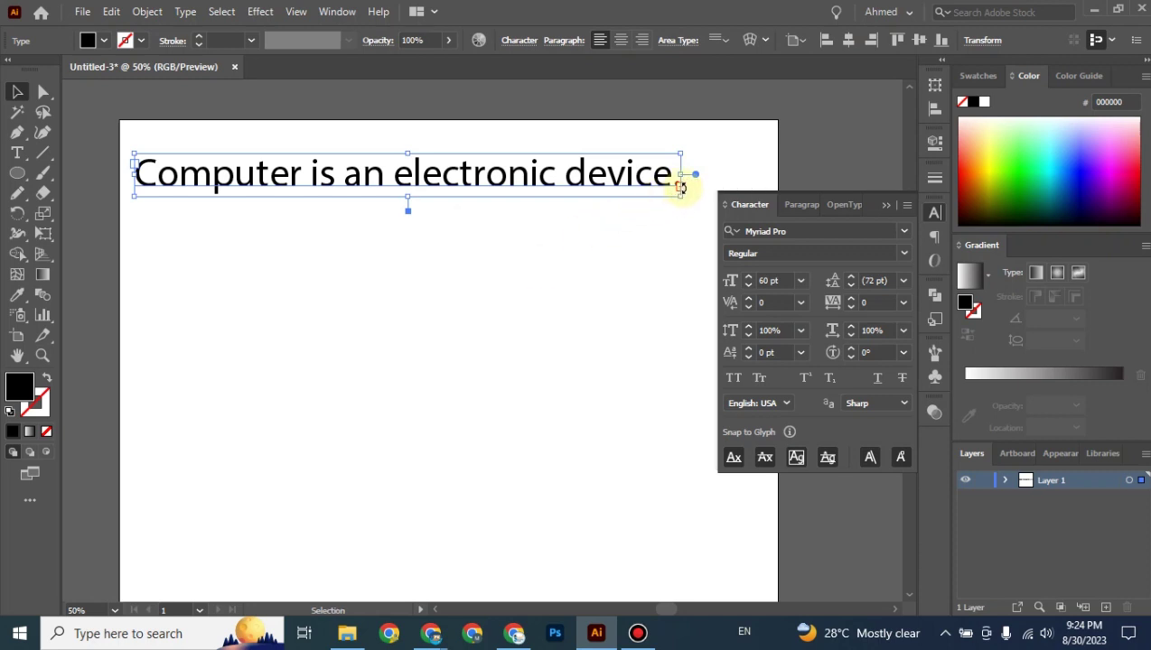
drag(680, 186, 679, 185)
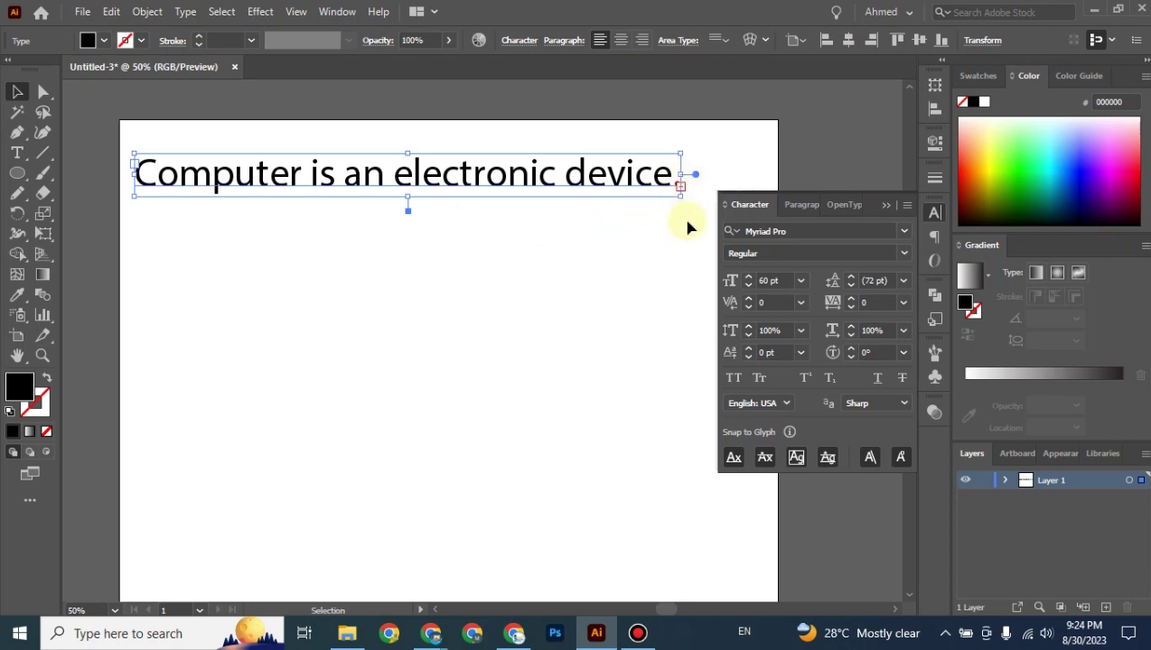
click(688, 224)
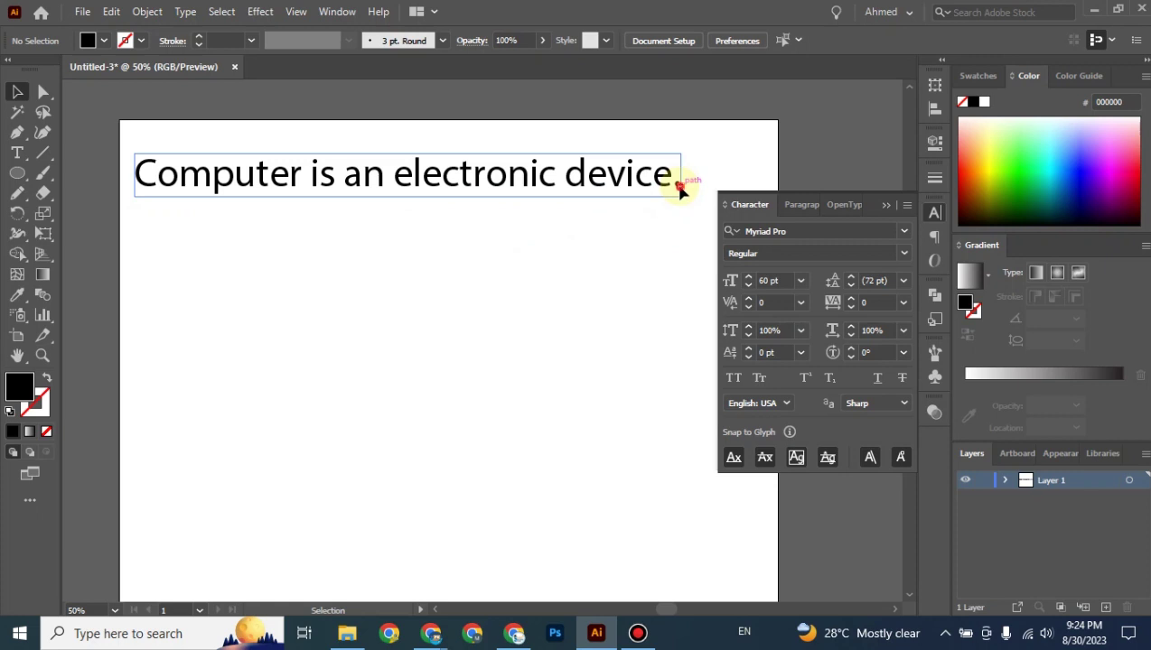
click(680, 185)
double_click(677, 183)
mouse_move(677, 184)
mouse_down()
mouse_move(657, 211)
mouse_move(681, 185)
mouse_up()
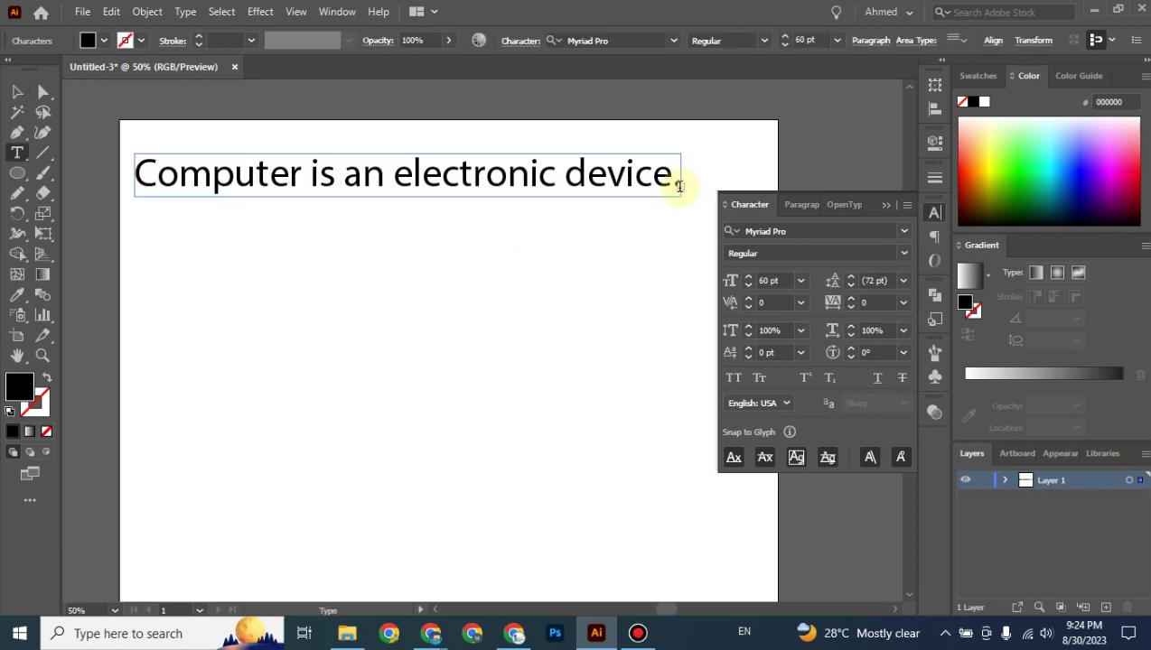
text(.)
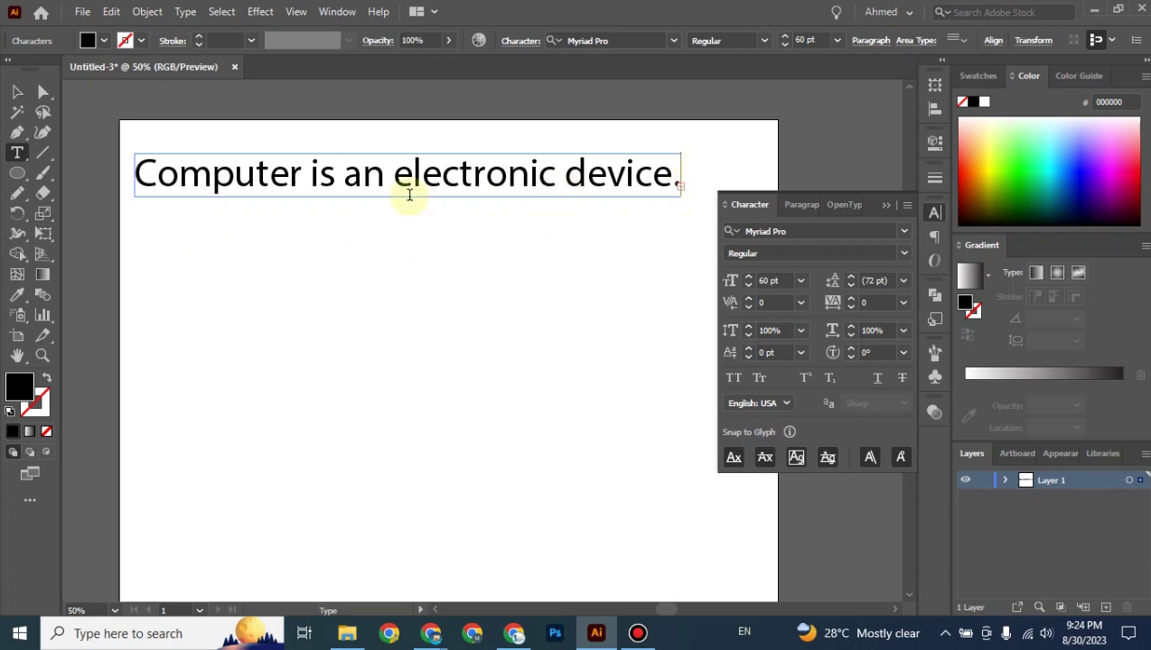
Extend the area type frame downward until it holds both lines of text.
click(16, 91)
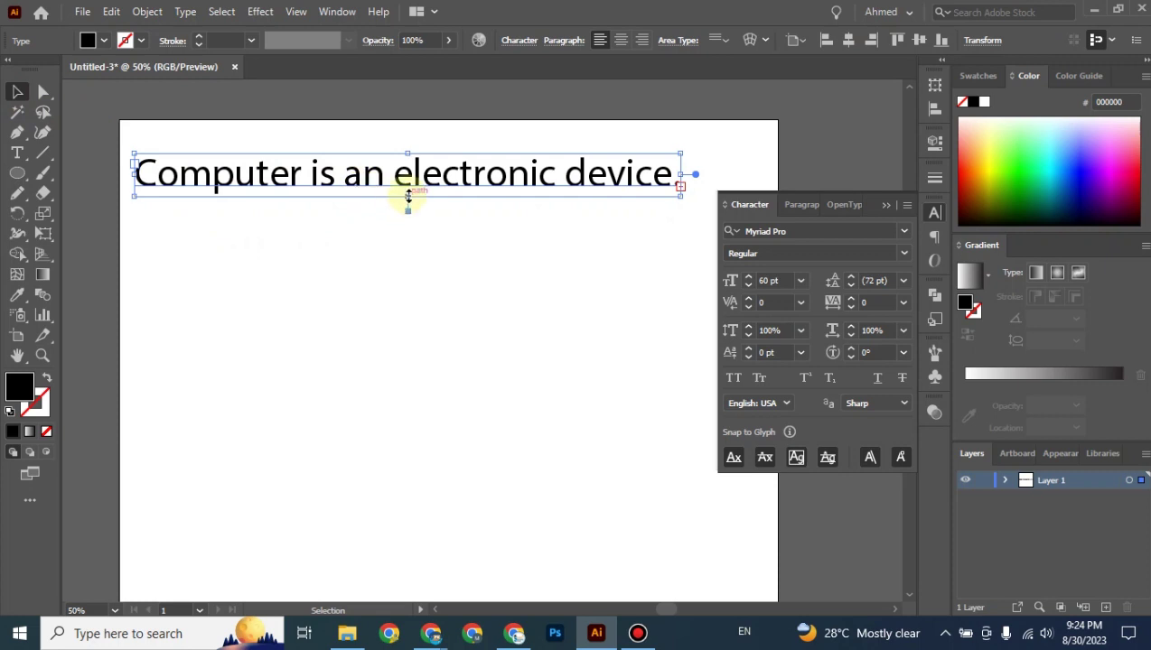
drag(408, 197, 406, 256)
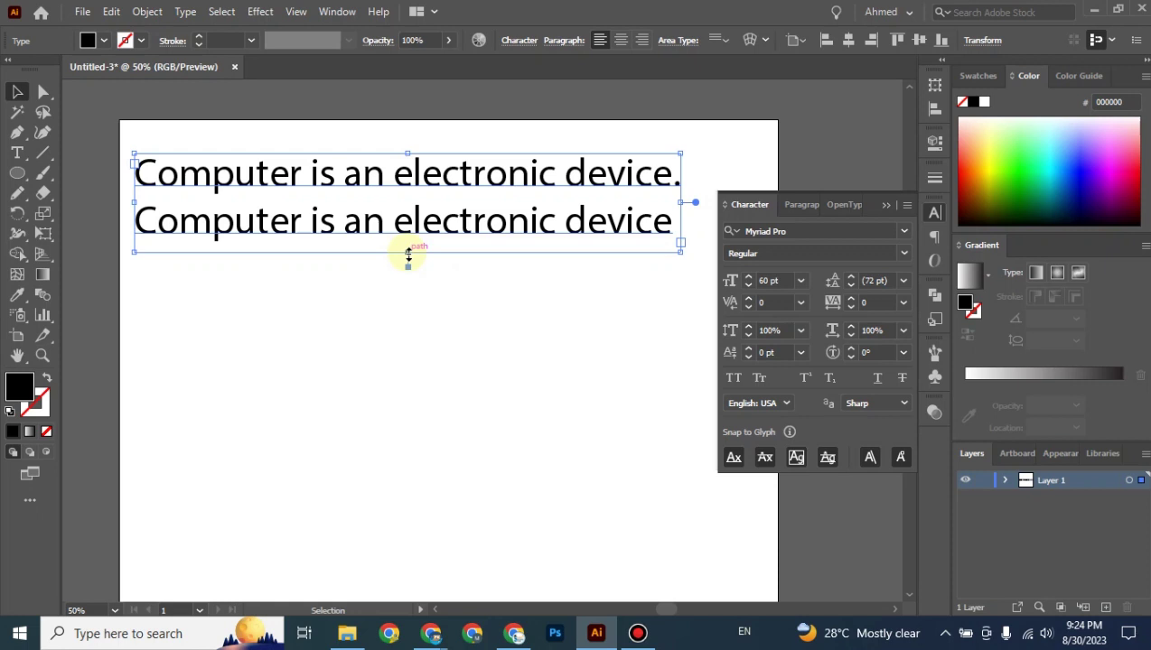
mouse_move(407, 256)
mouse_down()
mouse_move(398, 386)
mouse_move(409, 258)
mouse_up()
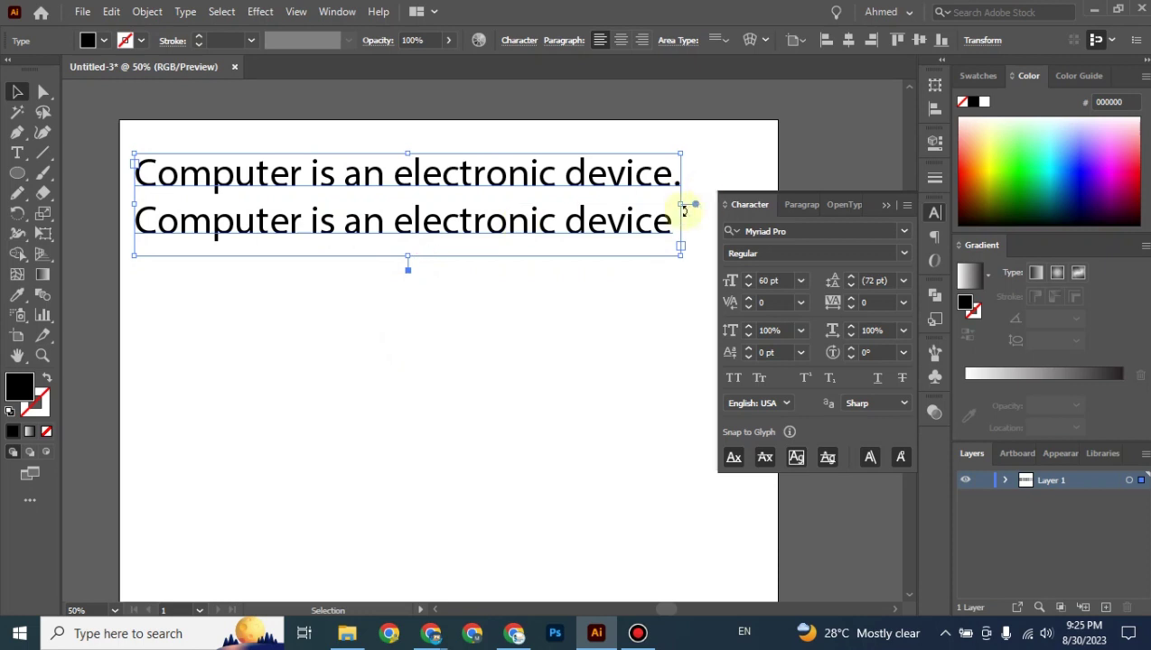
Narrow the area type frame and extend it downward so the text reflows over four lines.
drag(682, 204, 535, 207)
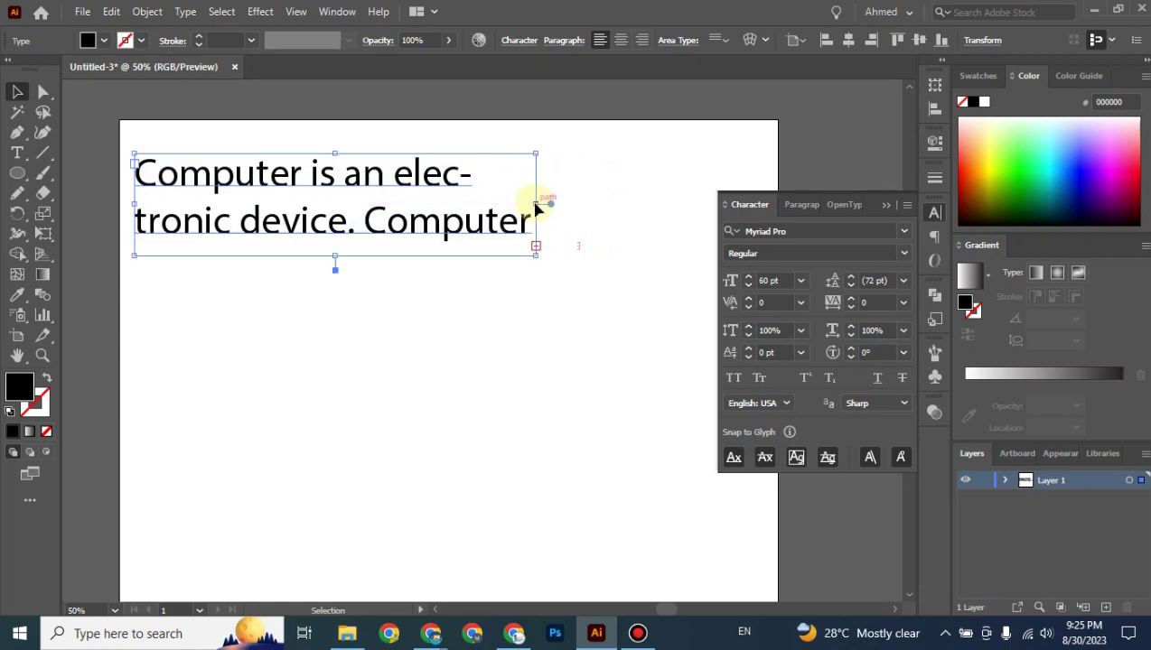
drag(335, 256, 327, 549)
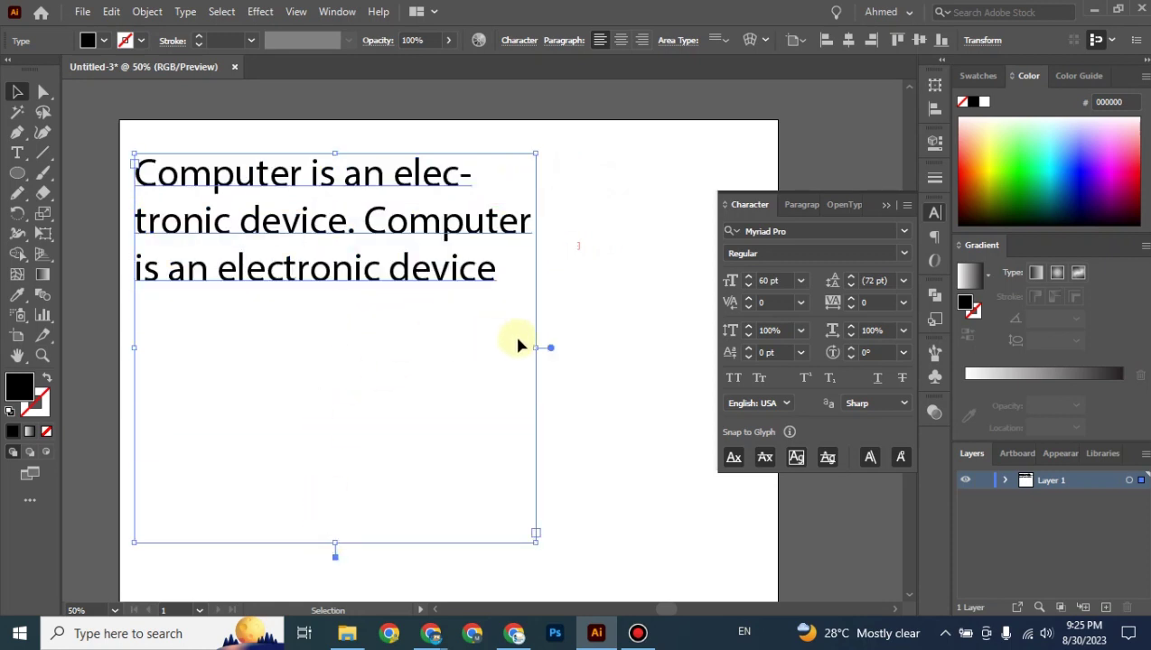
drag(536, 351, 478, 348)
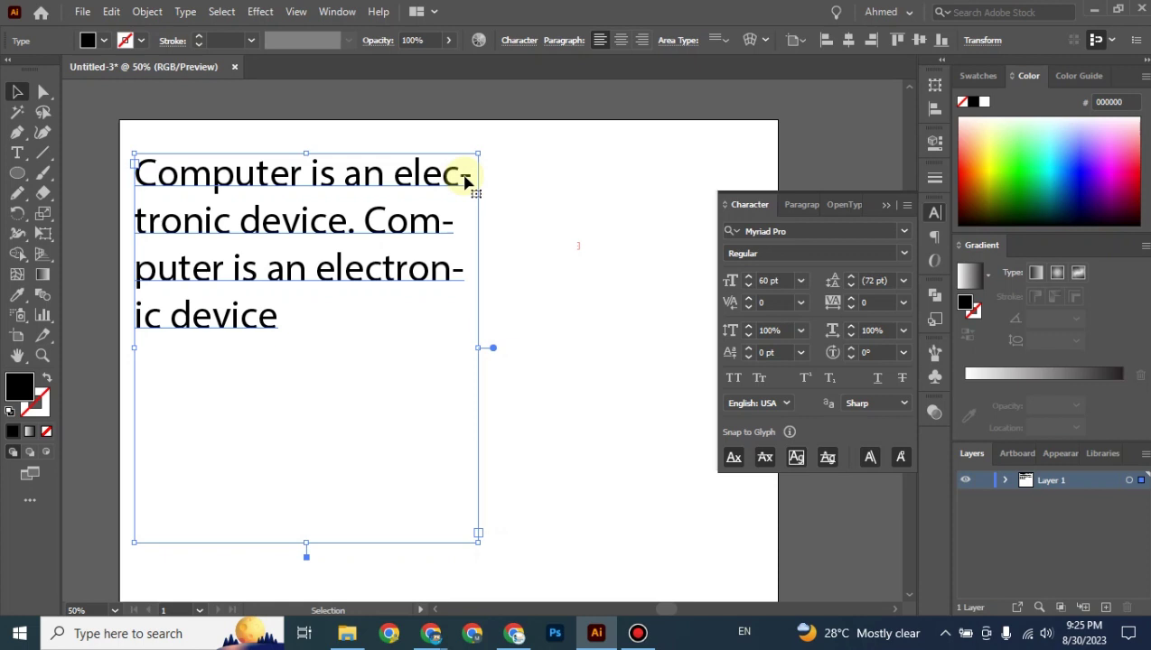
Reduce the area type's font size to 36 pt, and with all its characters selected set the size to 40 pt.
click(800, 281)
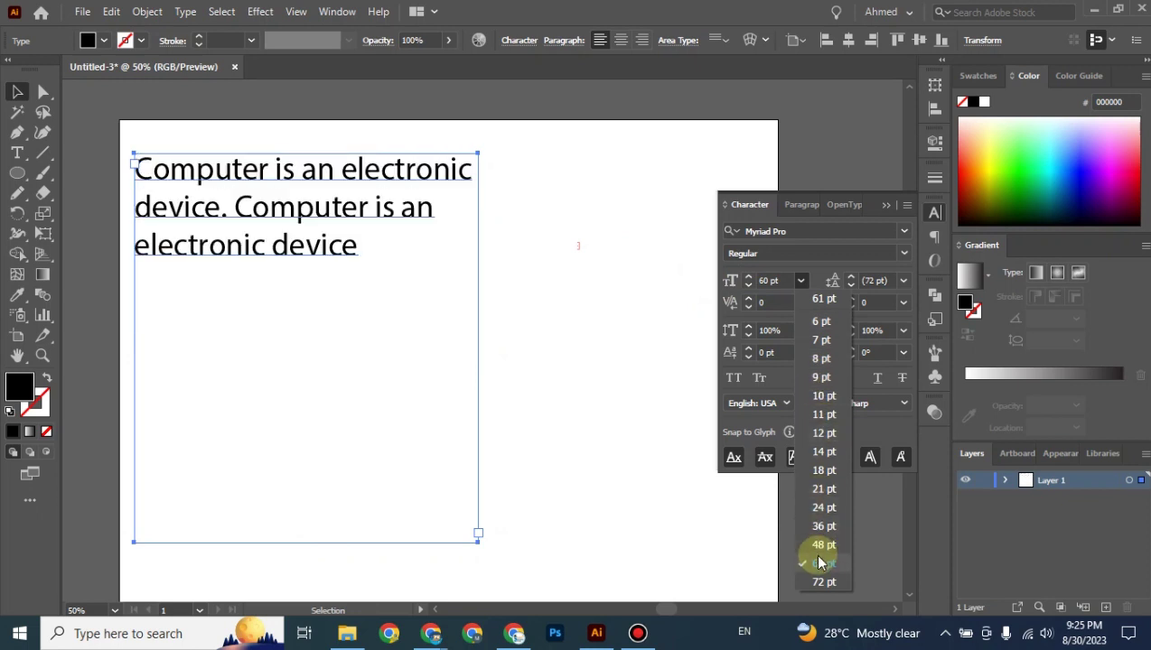
click(823, 527)
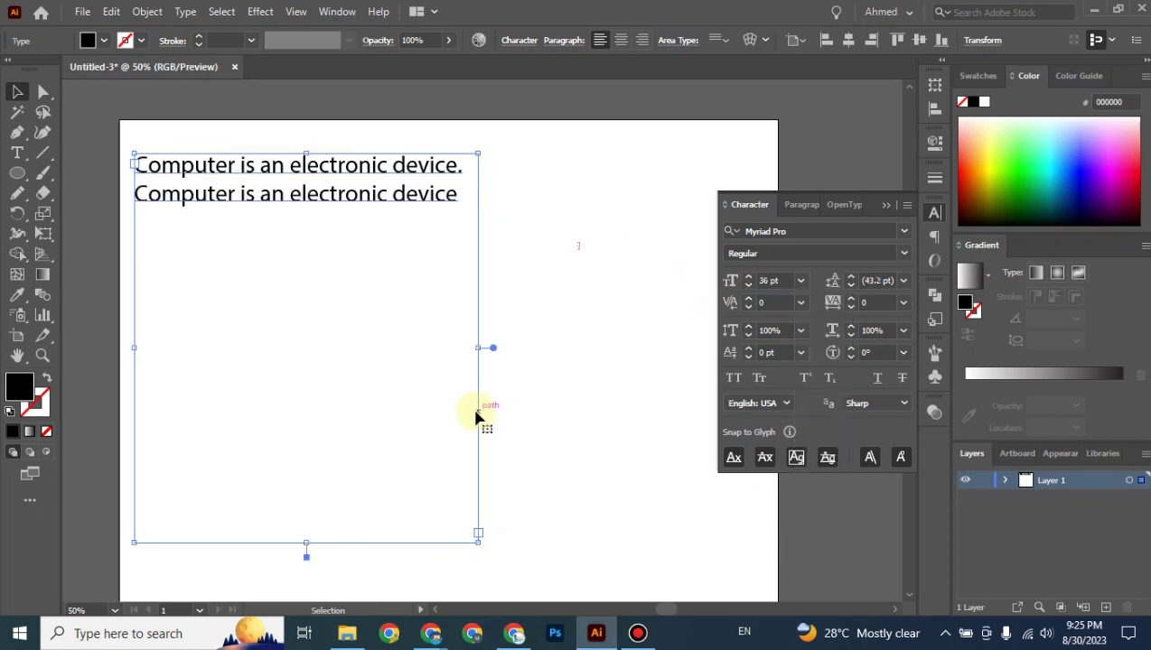
key(t)
click(457, 194)
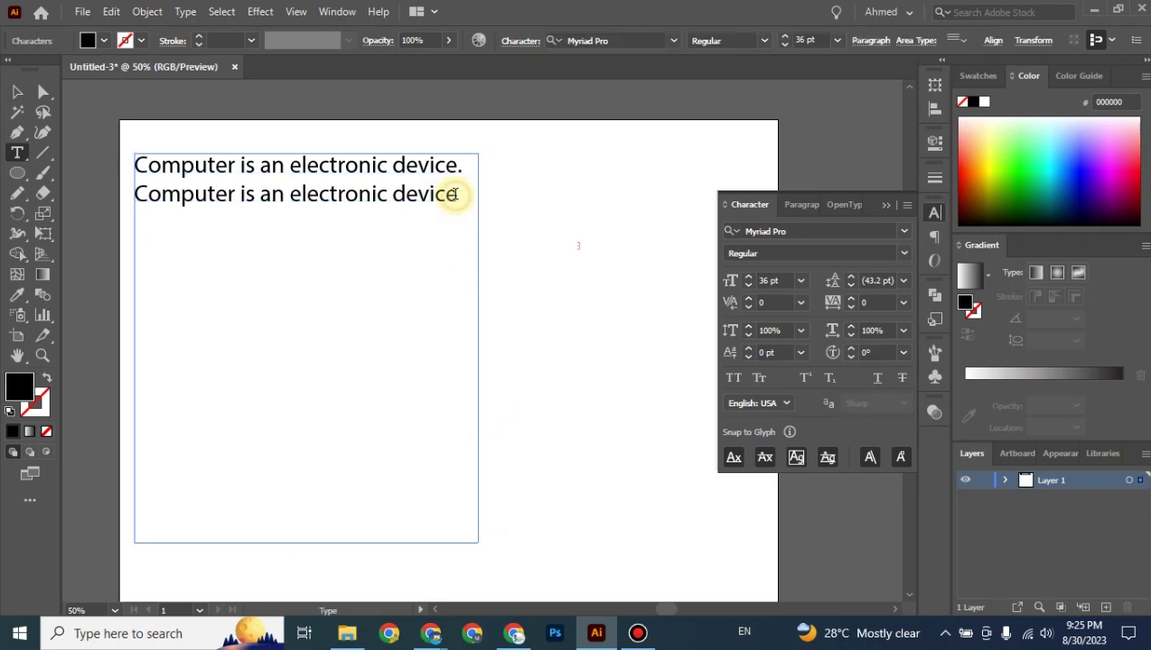
key(ctrl+a)
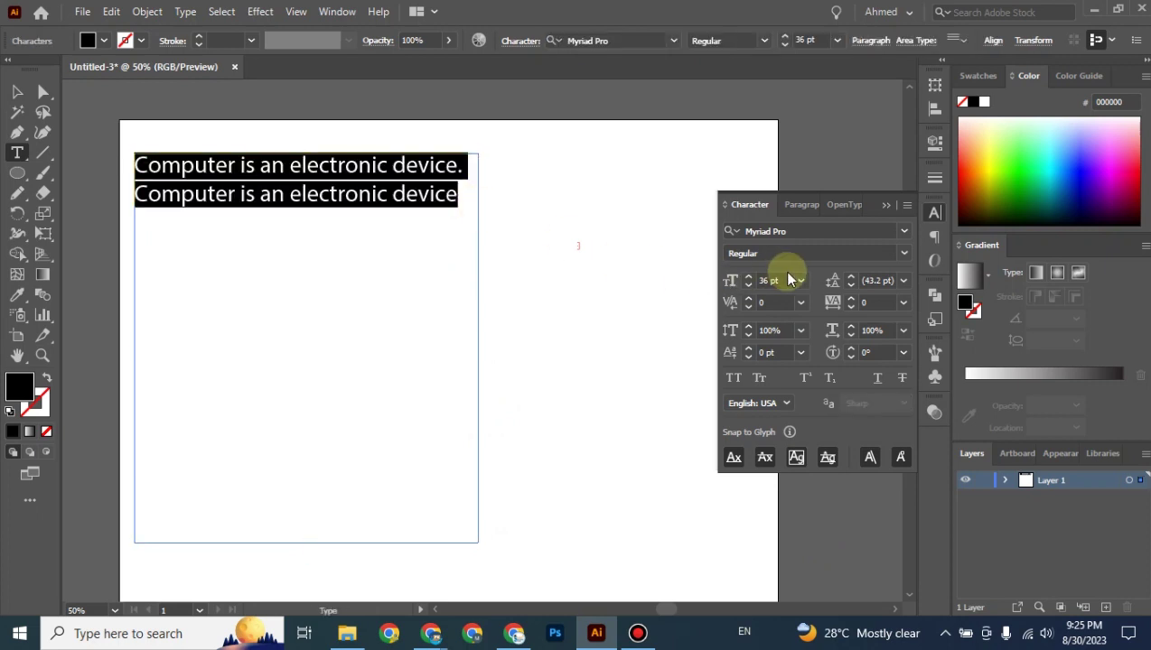
click(764, 282)
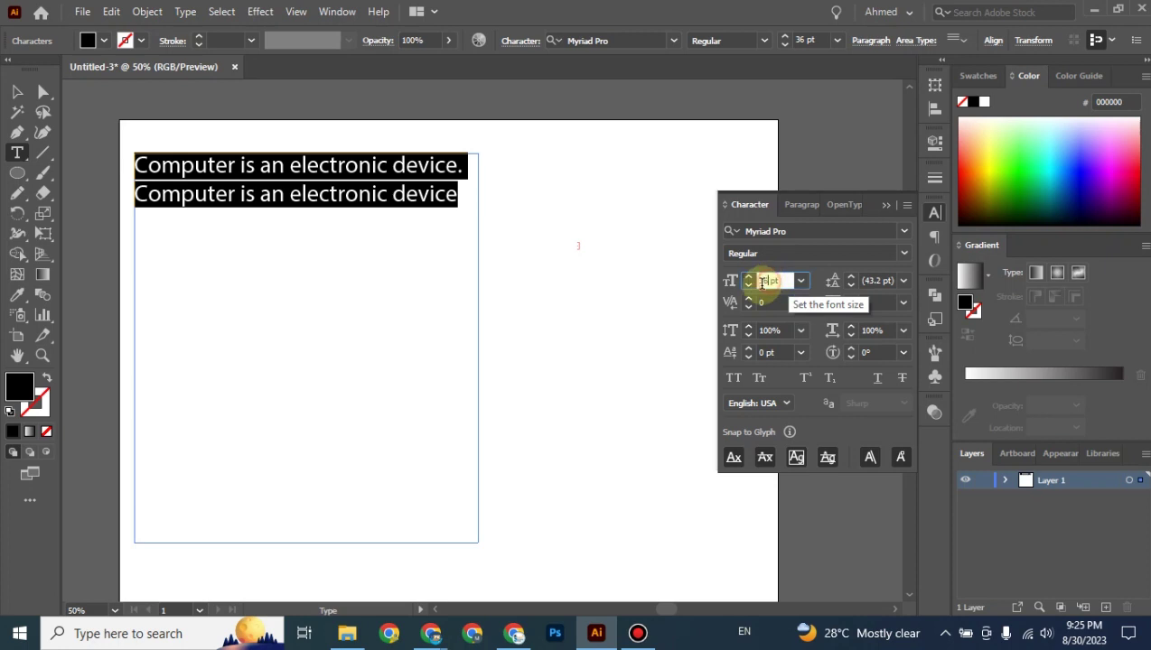
text(40)
key(Return)
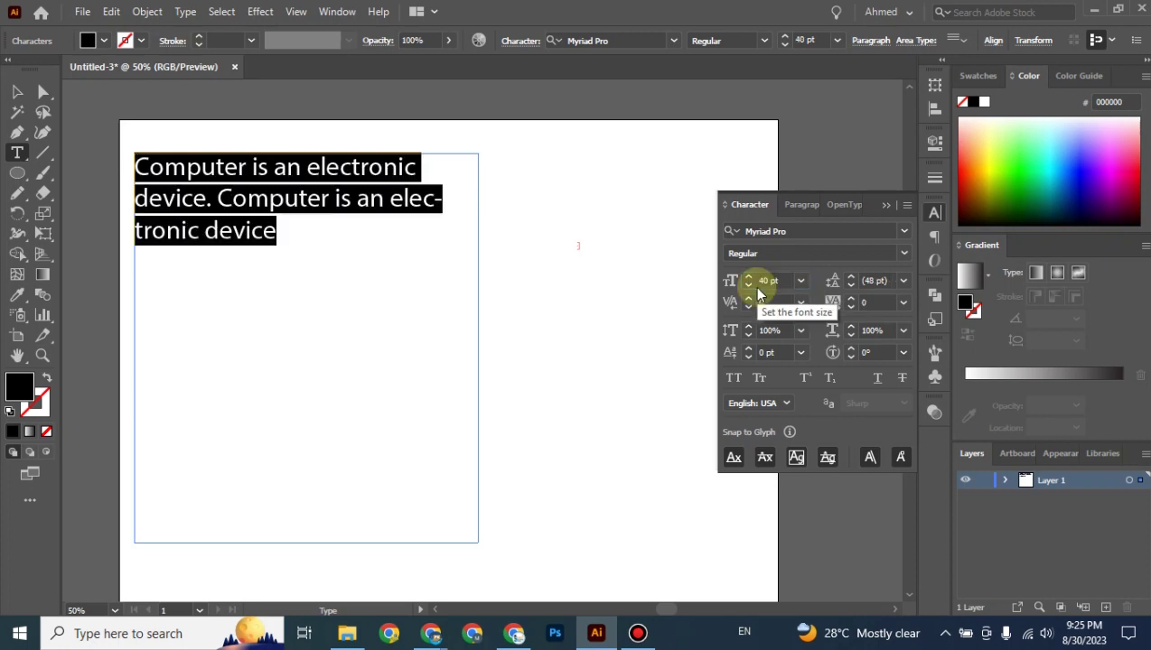
End the second sentence with a period and add a third sentence reading "Computer is an electronic device.".
click(278, 240)
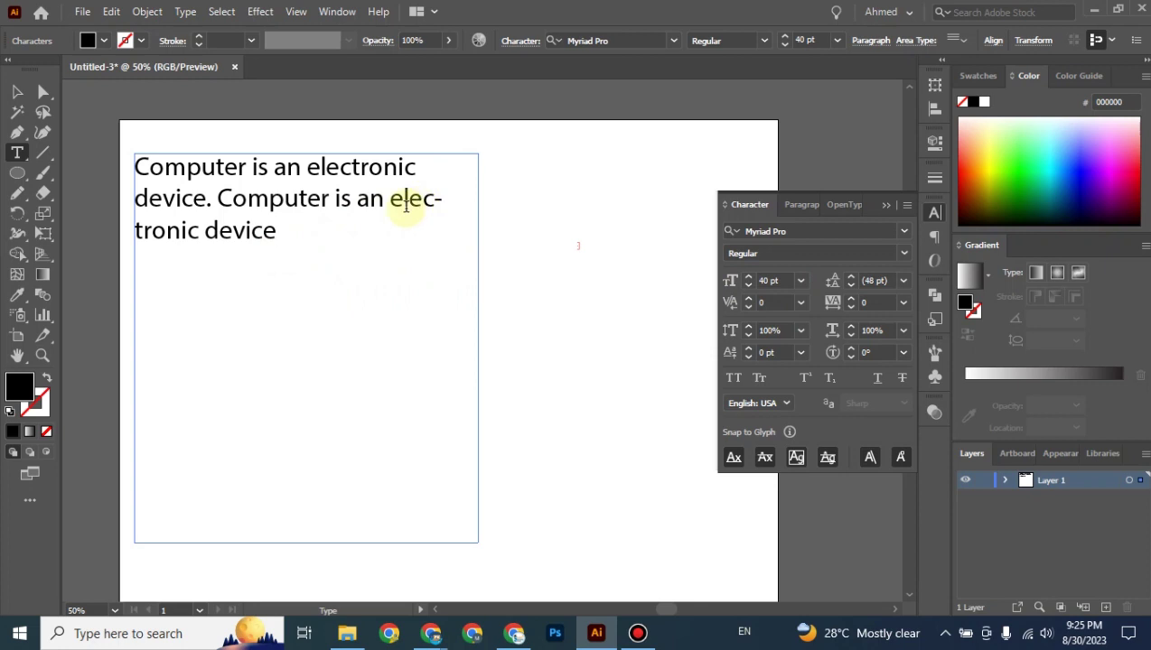
text(. Comp)
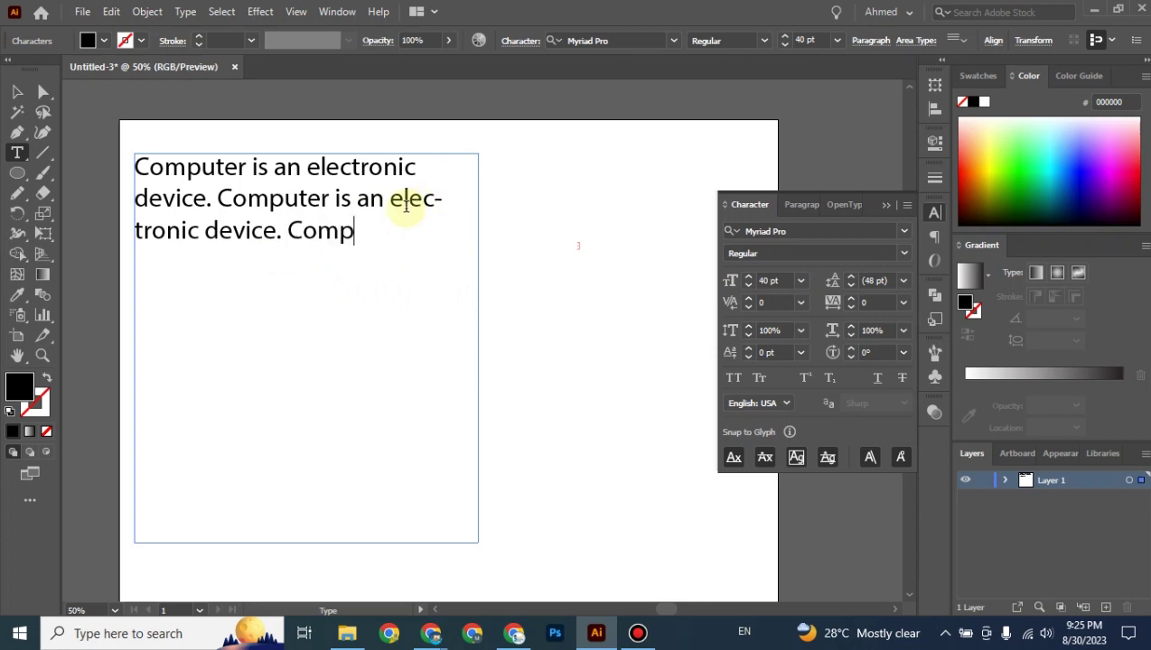
text(uter is an )
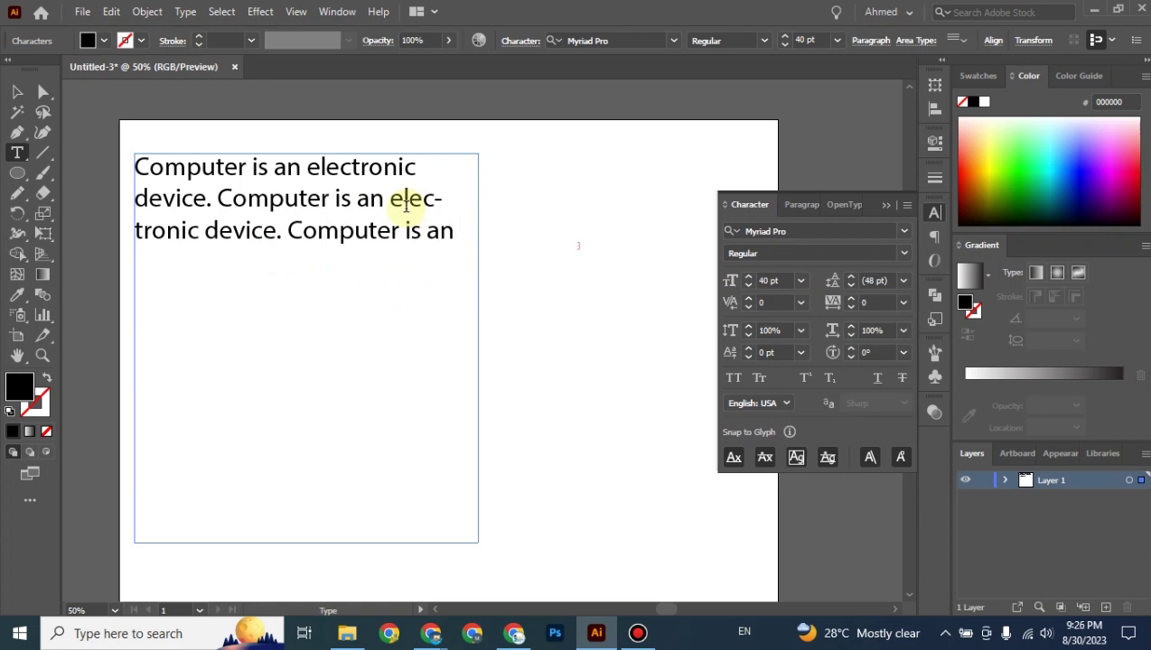
text(electro)
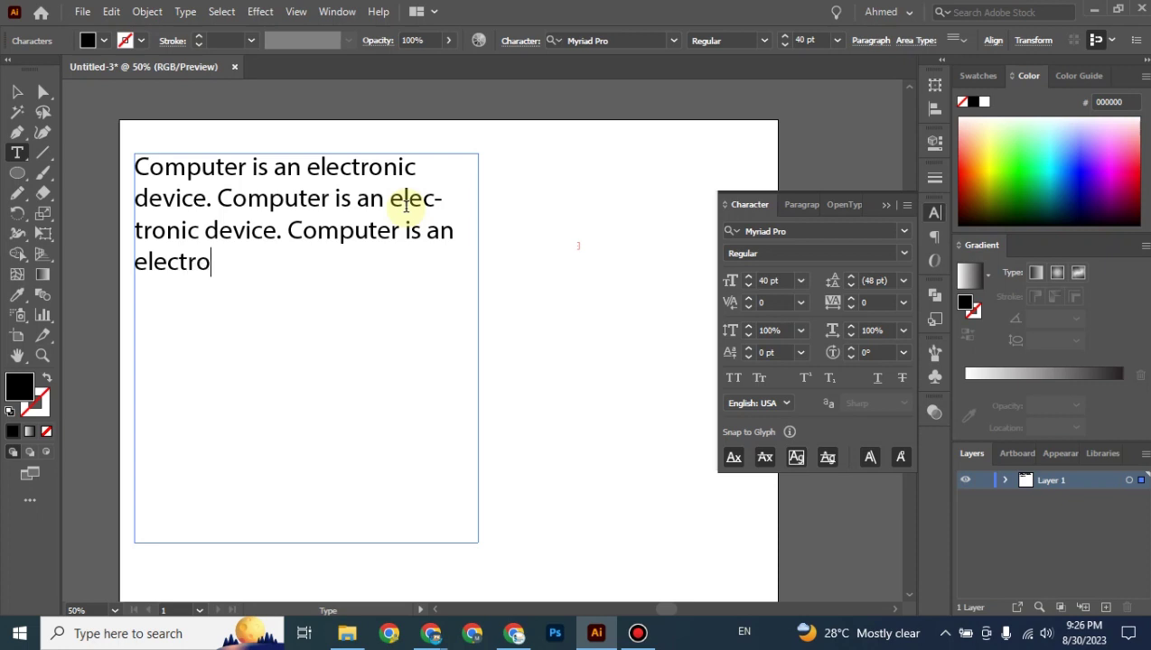
text(nic computer)
key(ctrl+shift+Left)
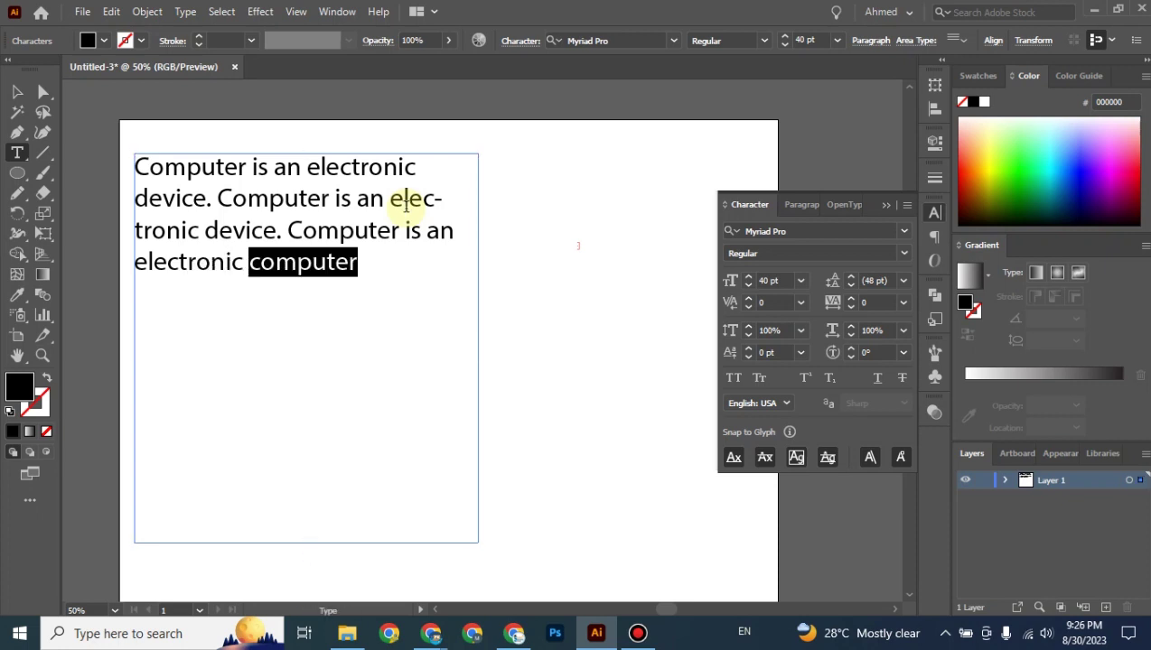
text(device.)
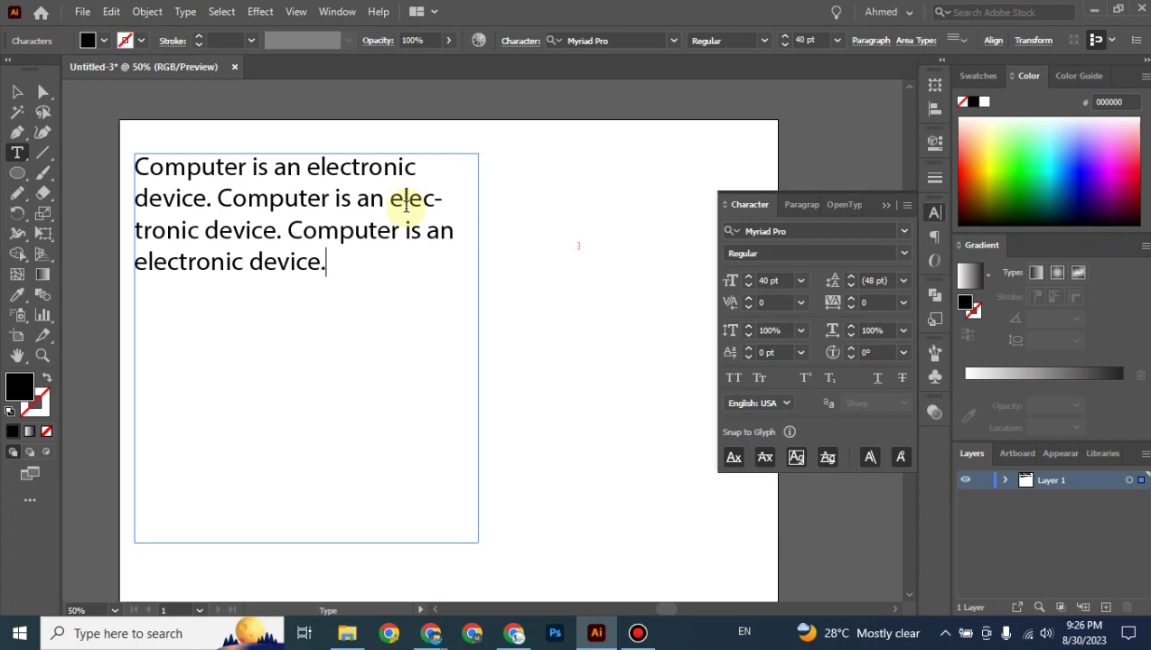
Convert the area type to point type and append "Computer is an electronic device" to its last line.
click(17, 91)
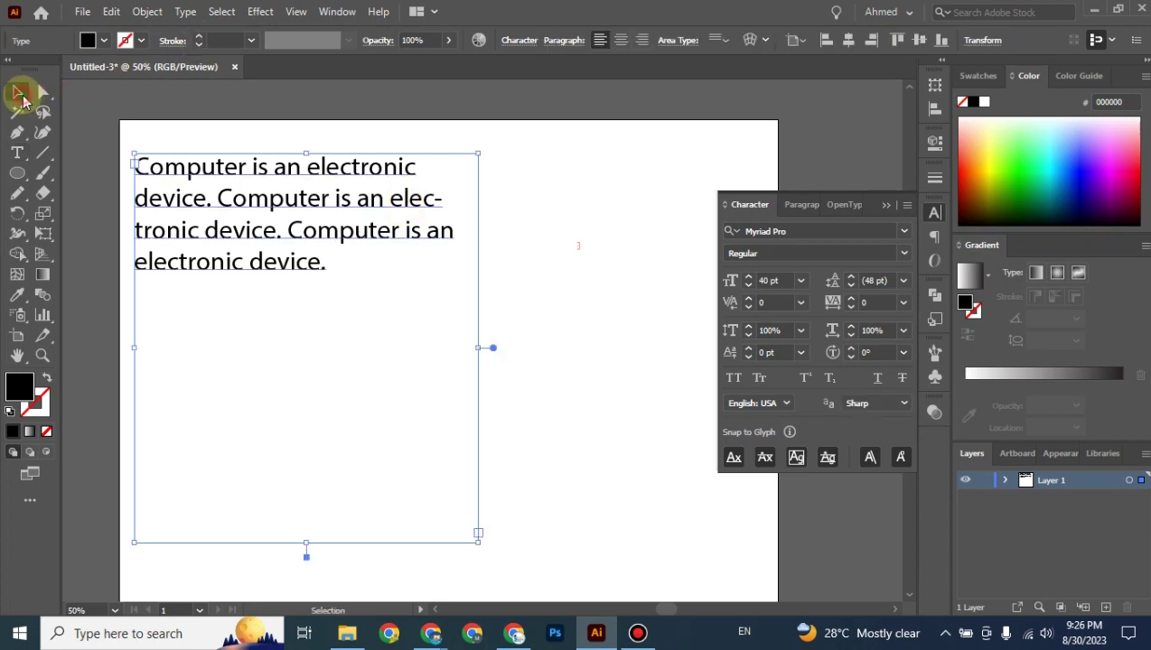
double_click(494, 349)
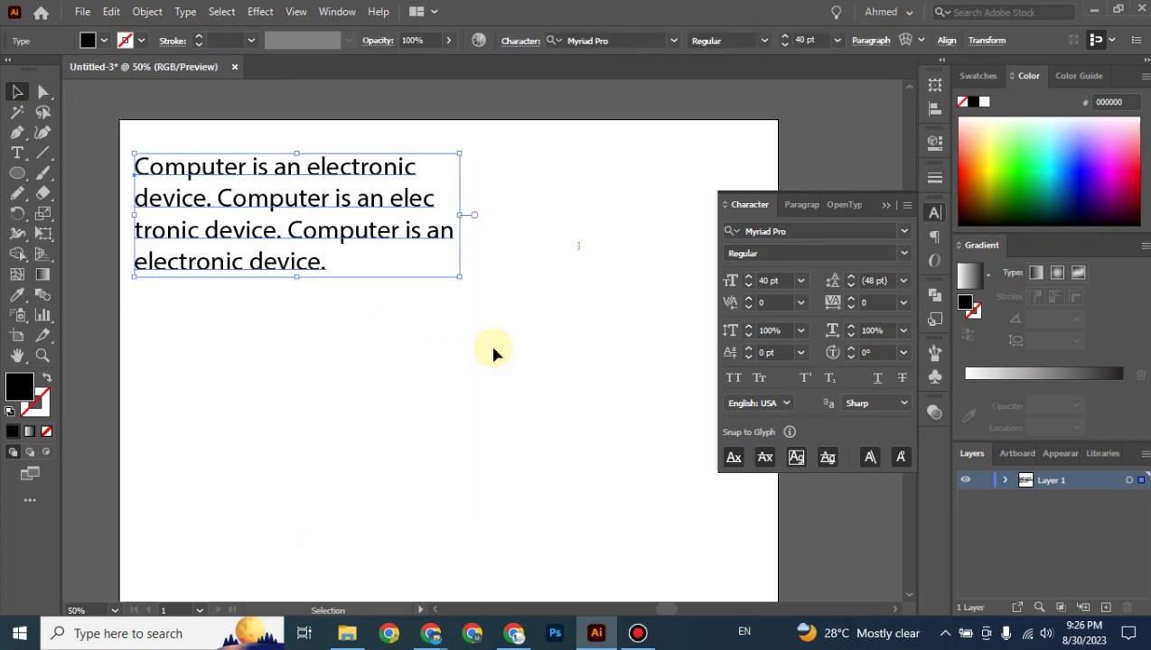
double_click(362, 260)
click(309, 259)
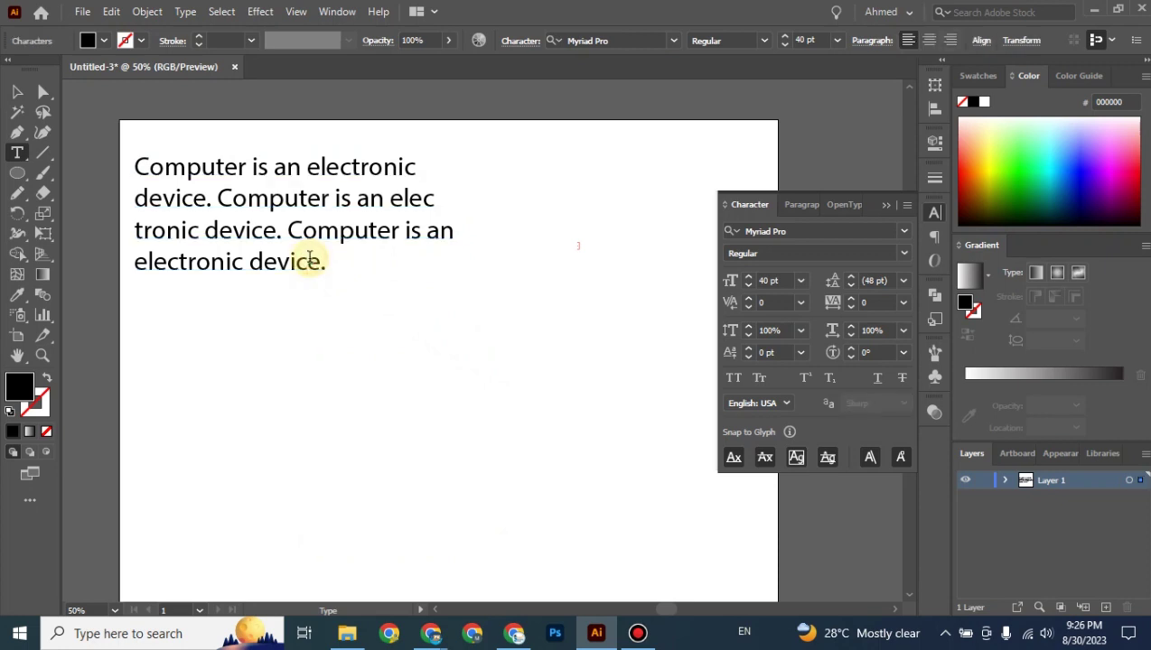
text(Comp)
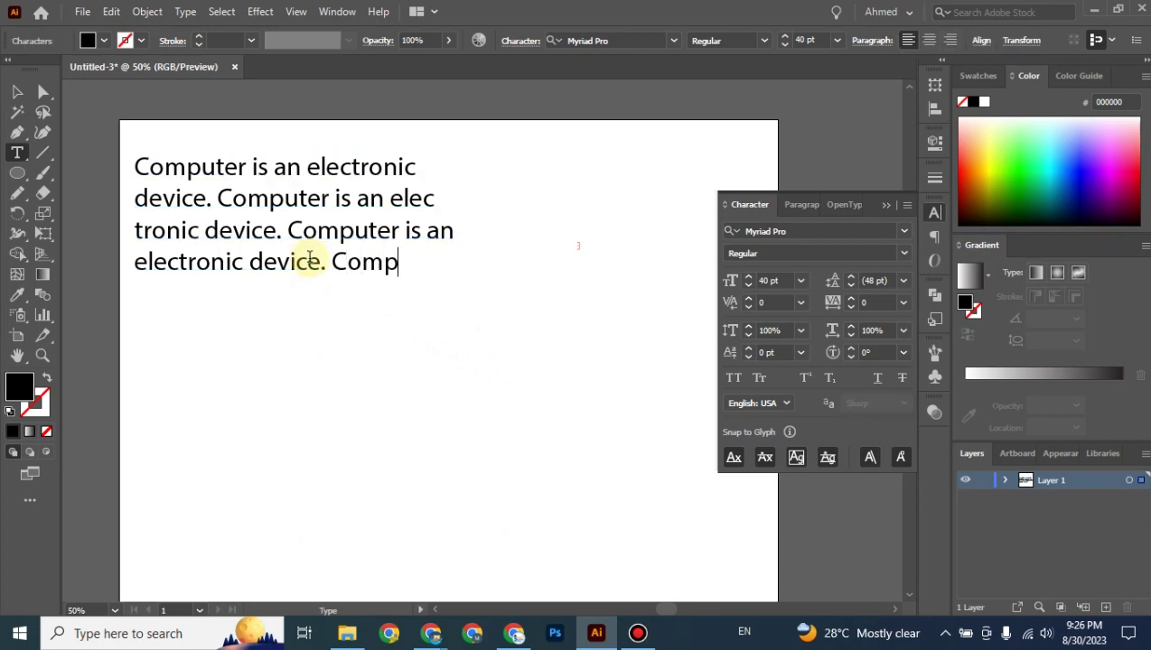
text(uter is an elect)
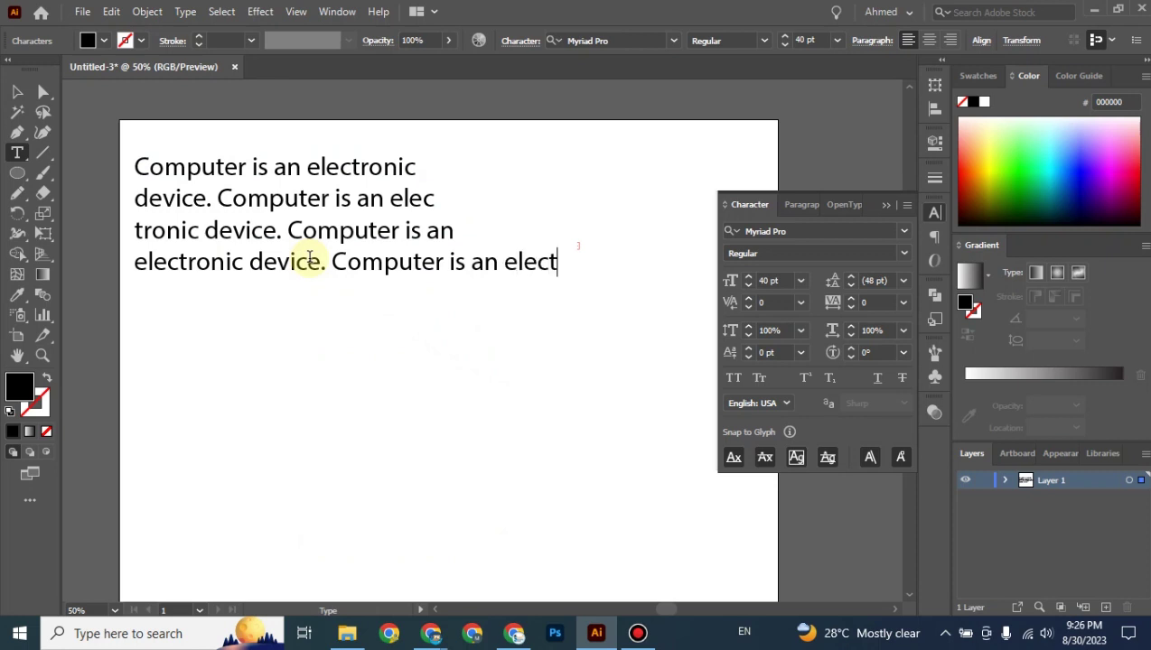
text(ronic device)
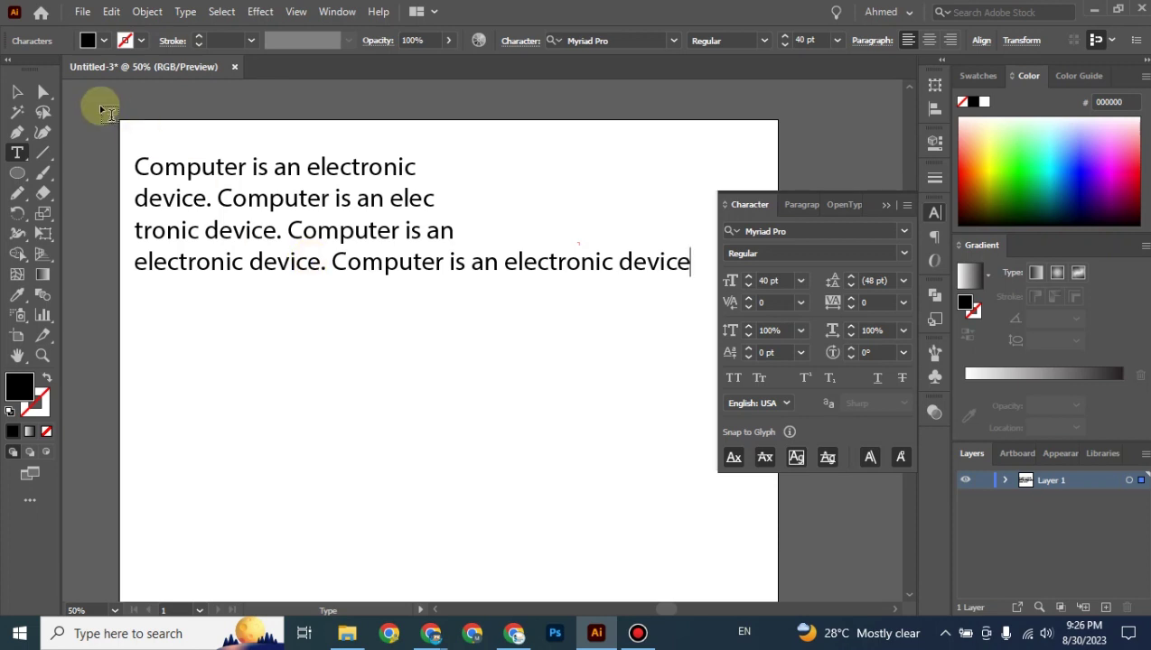
Collapse the Character panel and scale the point type object up proportionally to about 44 pt.
click(19, 94)
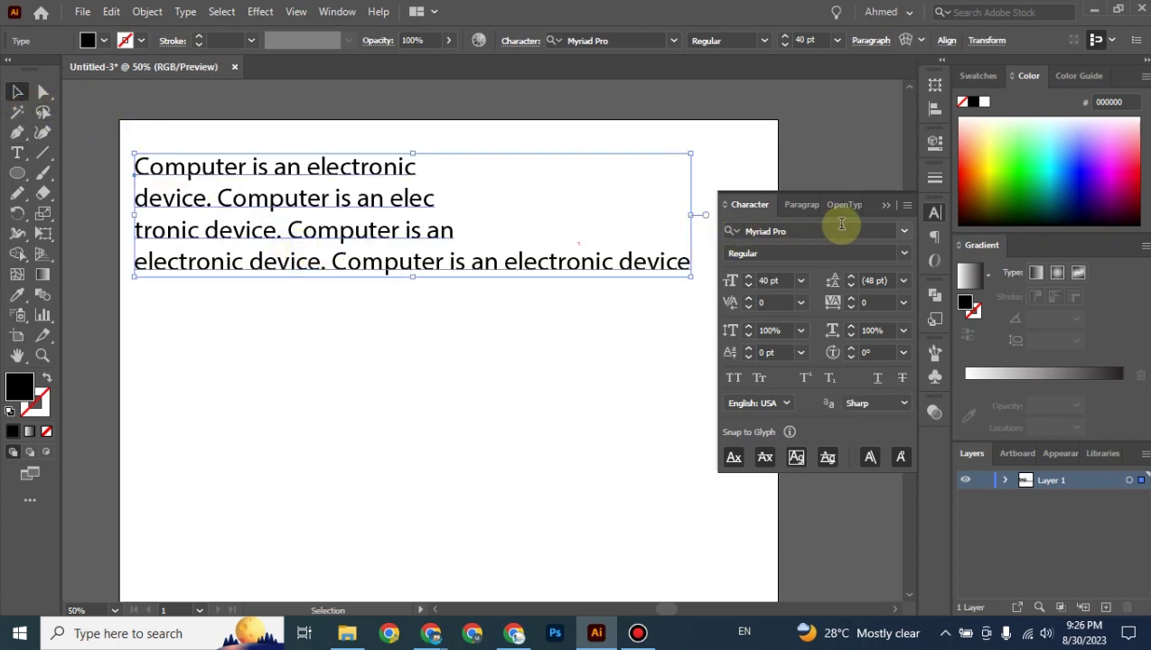
click(886, 206)
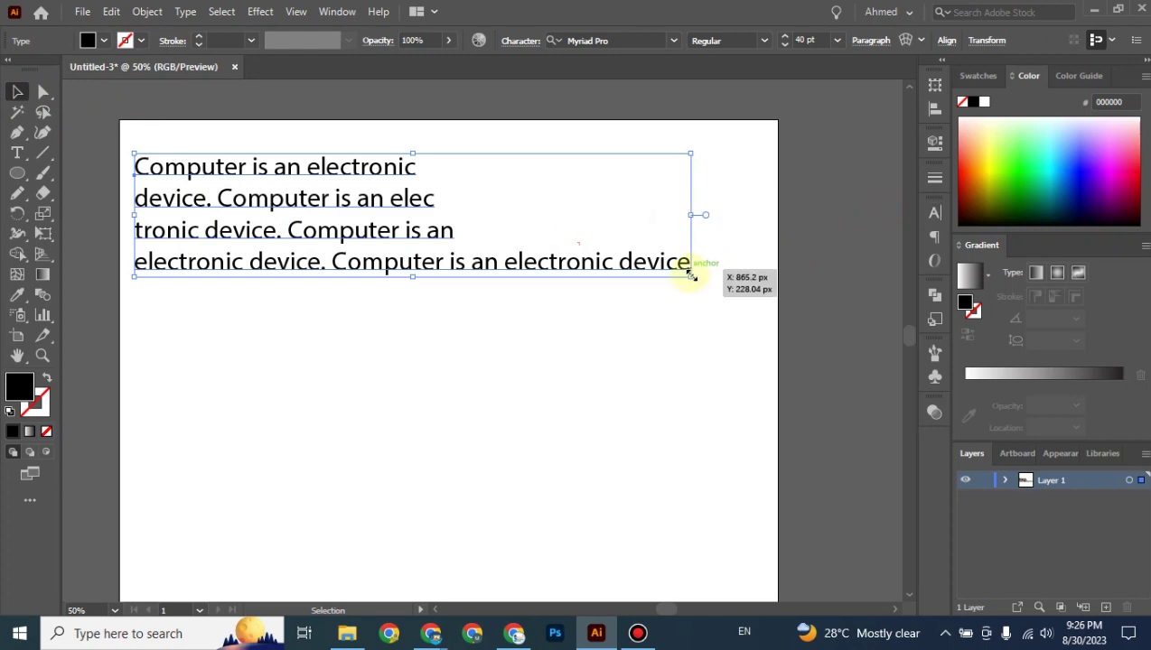
drag(690, 275, 701, 316)
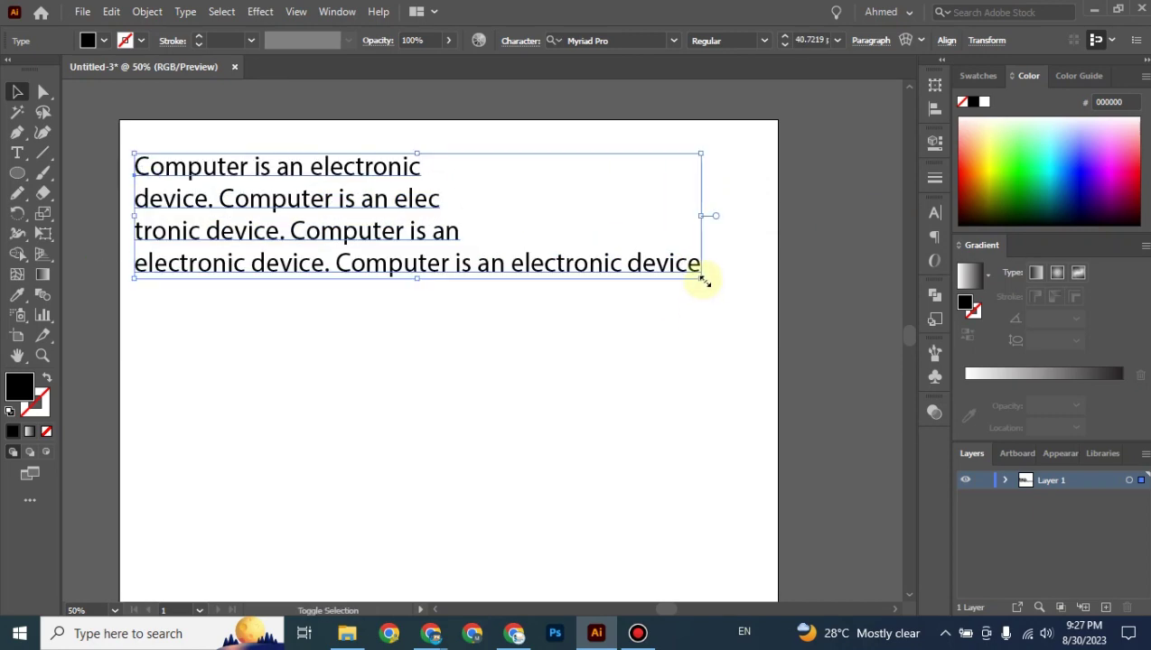
drag(700, 277, 623, 262)
drag(751, 307, 750, 308)
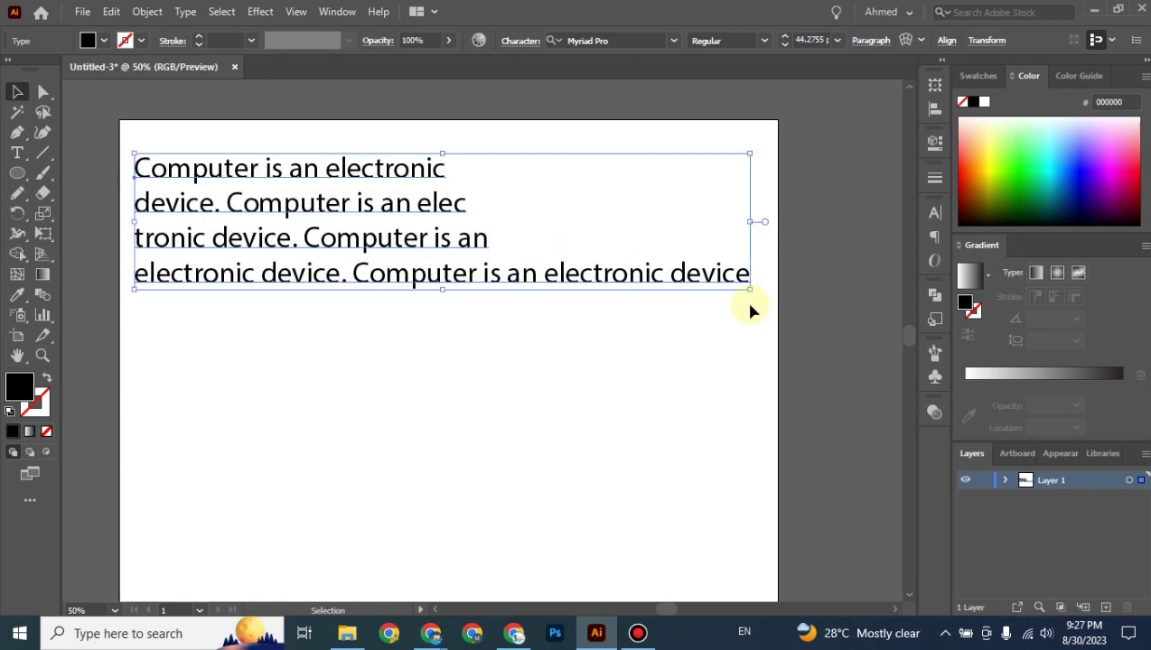
Convert the point type to area type and enlarge its frame downward and sideways without scaling the text.
double_click(764, 222)
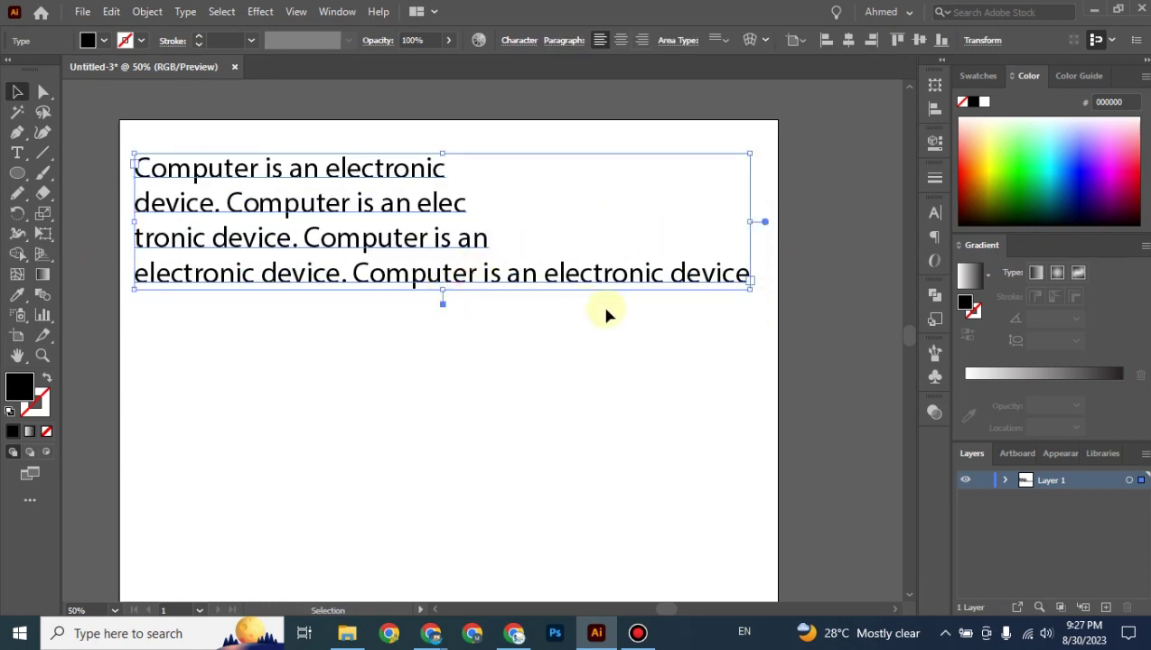
drag(442, 290, 442, 346)
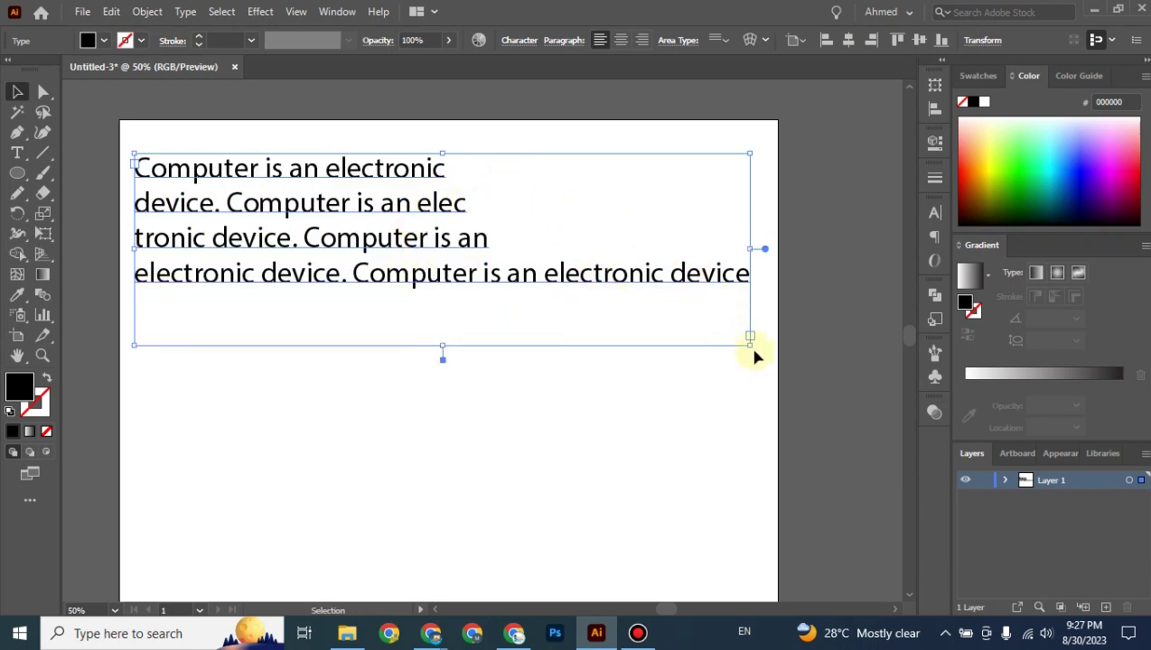
drag(750, 345, 768, 399)
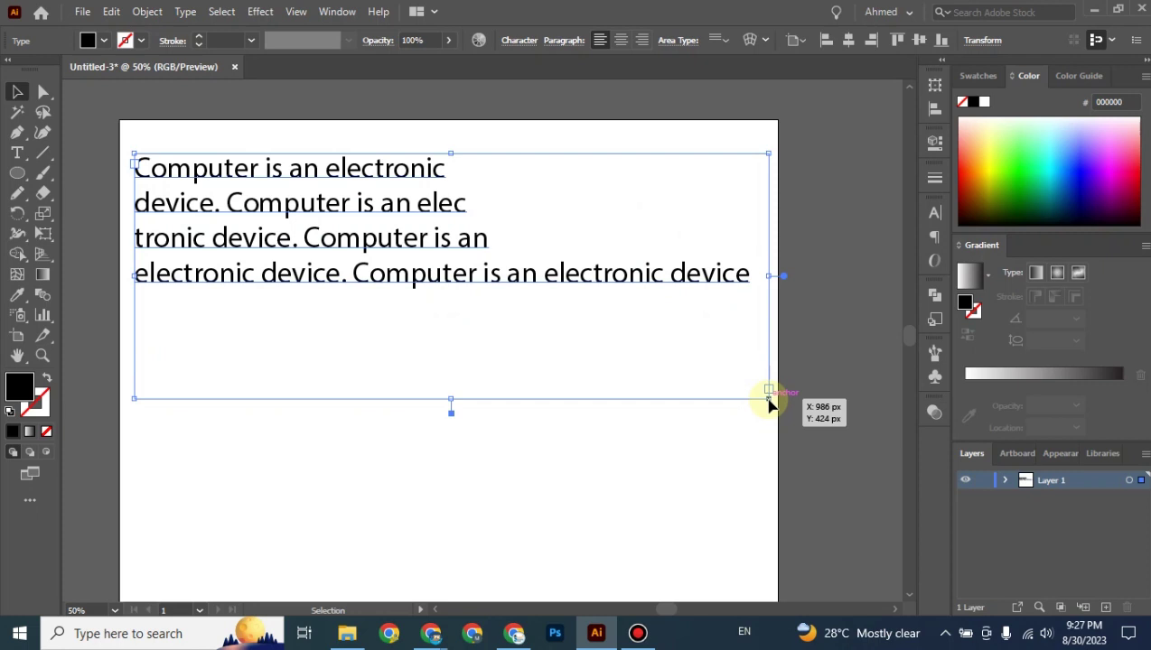
Convert the area type back to point type, stretch its height very slightly, and deselect it.
double_click(784, 276)
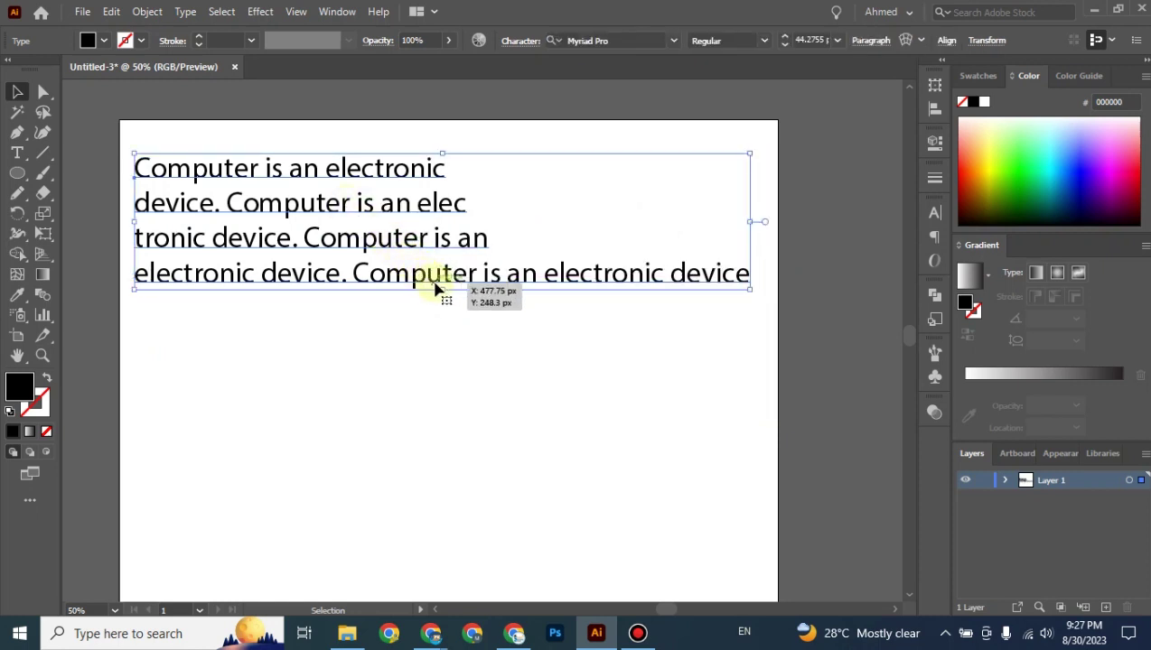
mouse_move(441, 289)
mouse_down()
mouse_move(444, 322)
mouse_move(442, 260)
mouse_move(443, 340)
mouse_move(442, 289)
mouse_up()
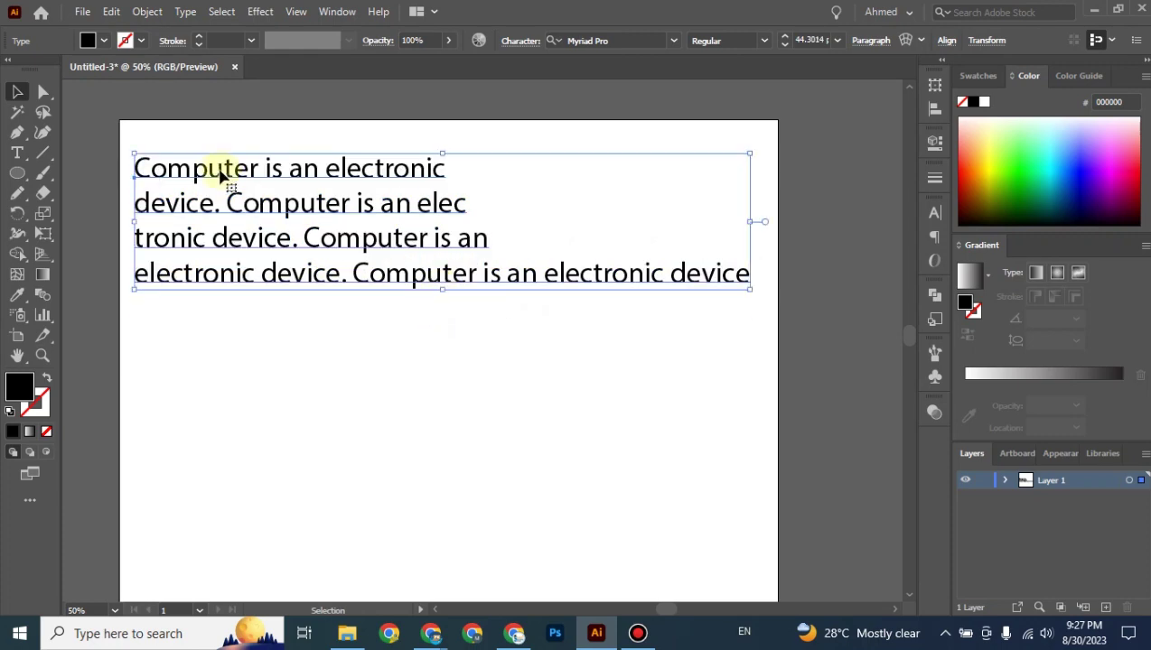
click(258, 373)
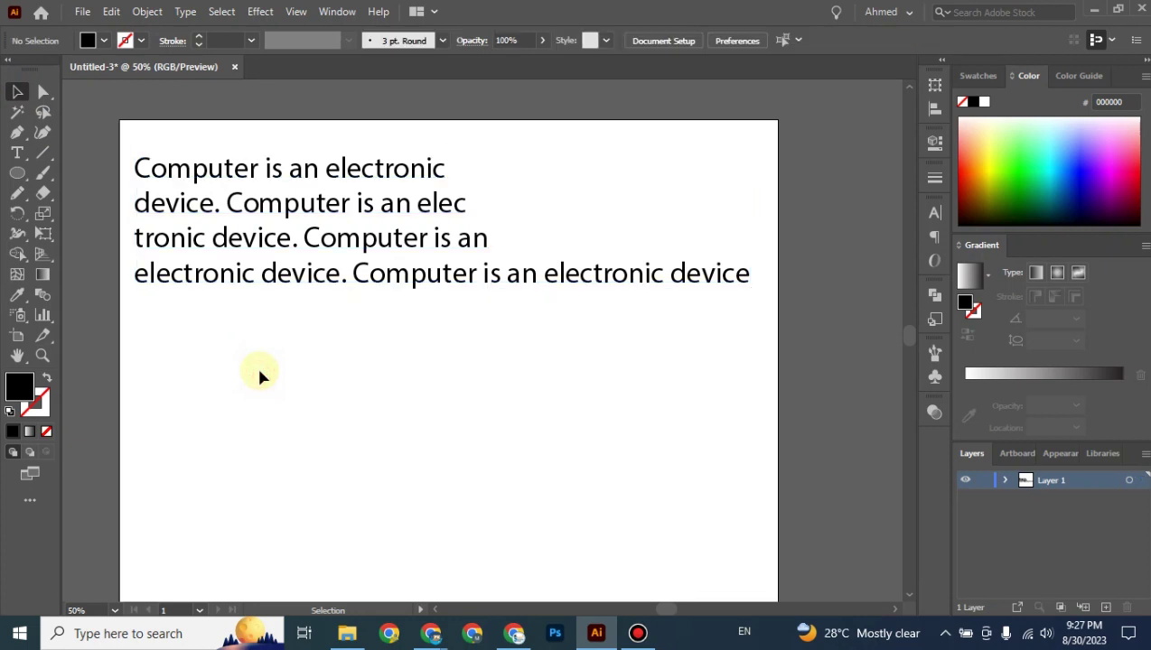
Switch to the Google Meet call, open the in-call messages and allow everyone to send messages.
mouse_move(414, 636)
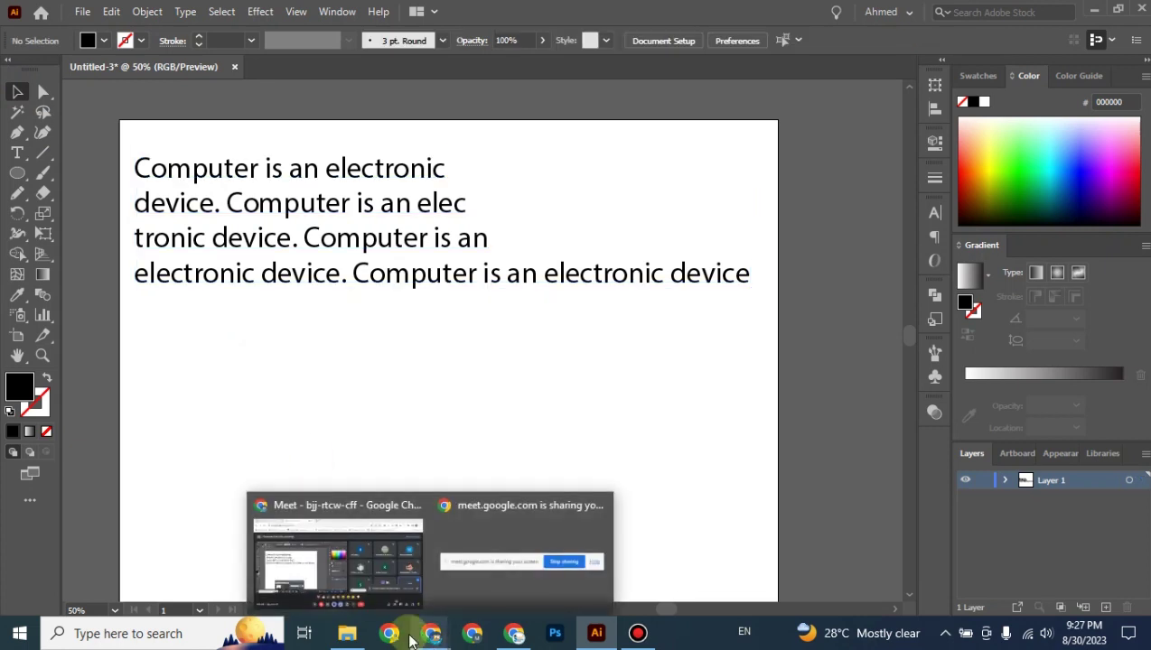
click(366, 596)
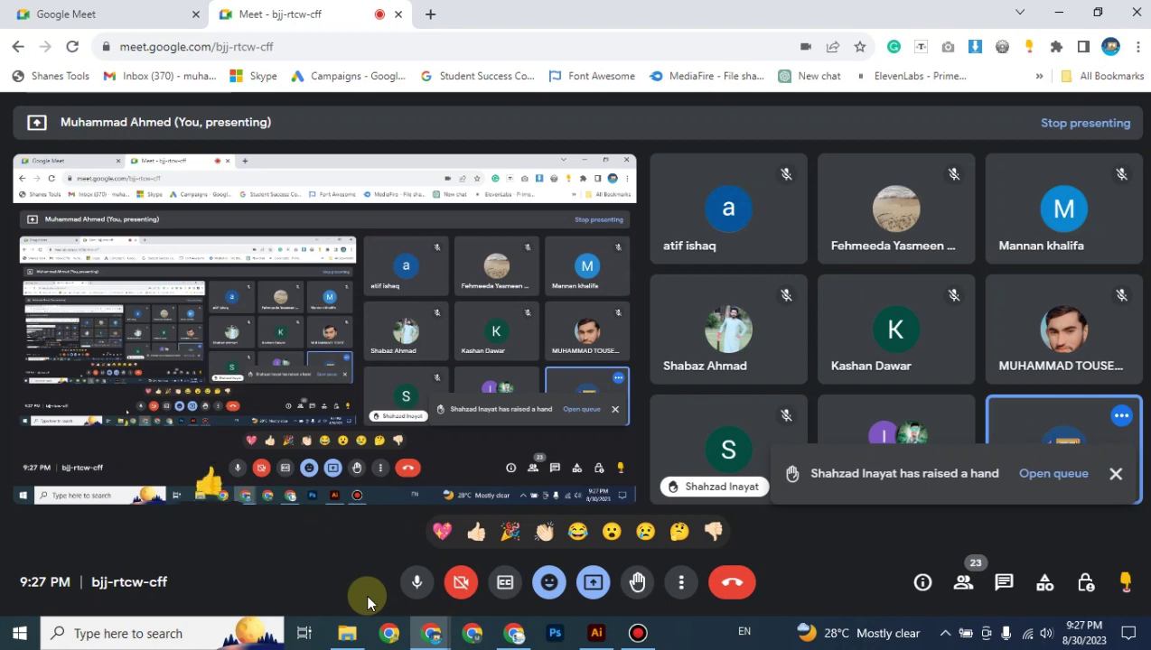
click(1004, 582)
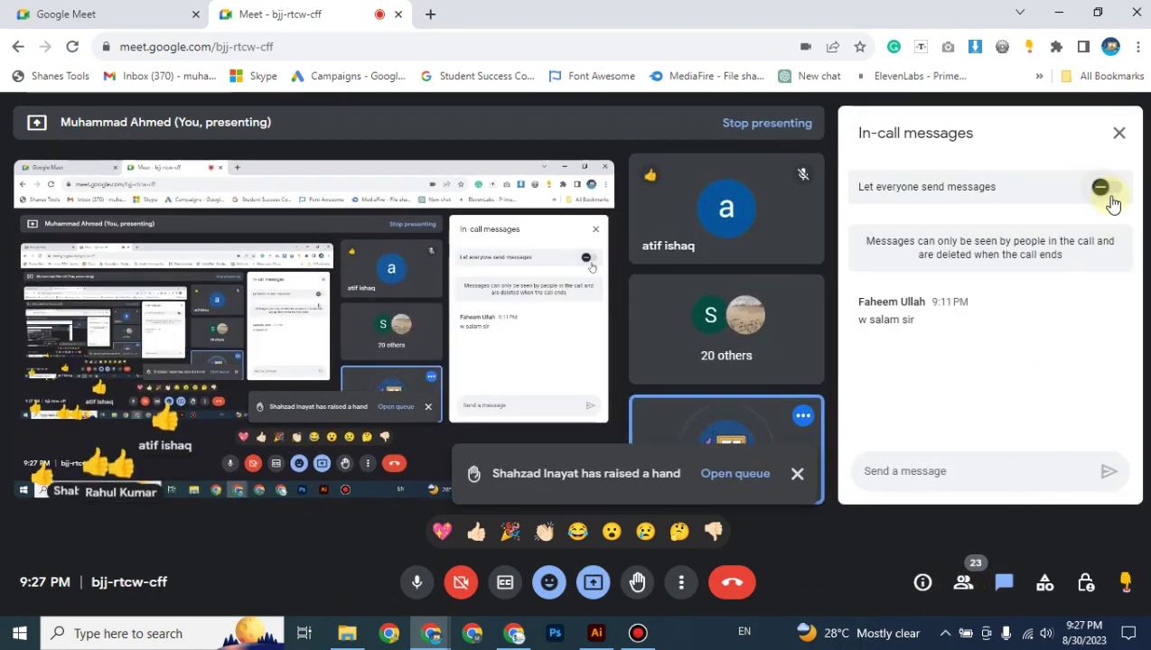
click(1108, 190)
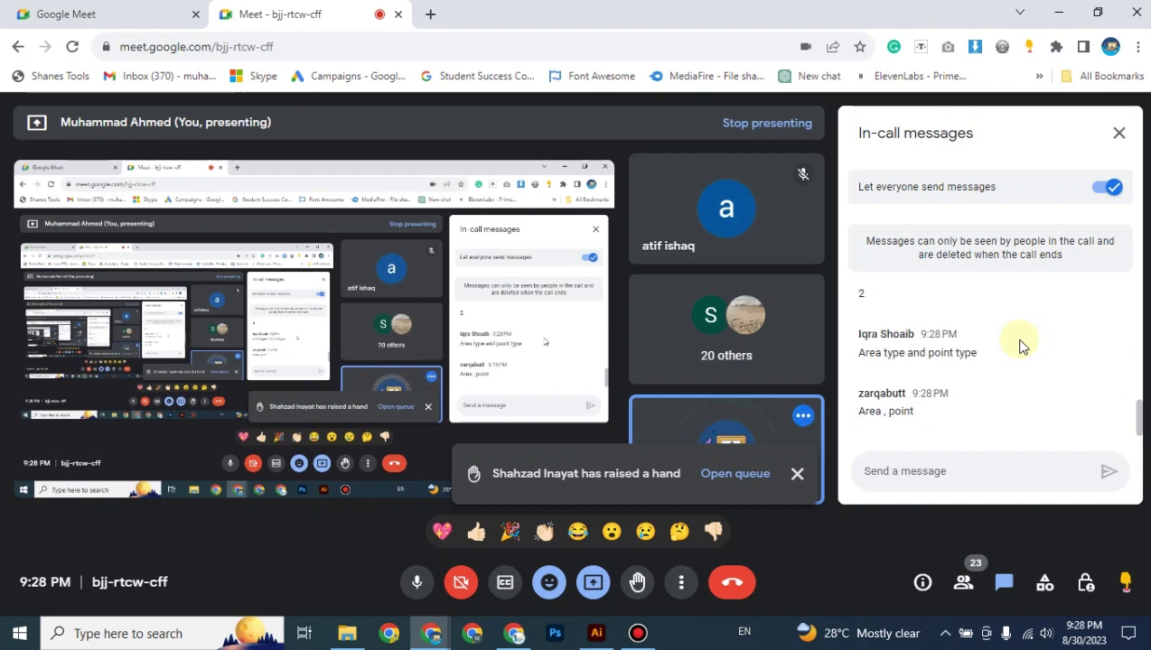
Close the in-call messages and switch back to the Illustrator document containing the computer paragraph.
click(1119, 137)
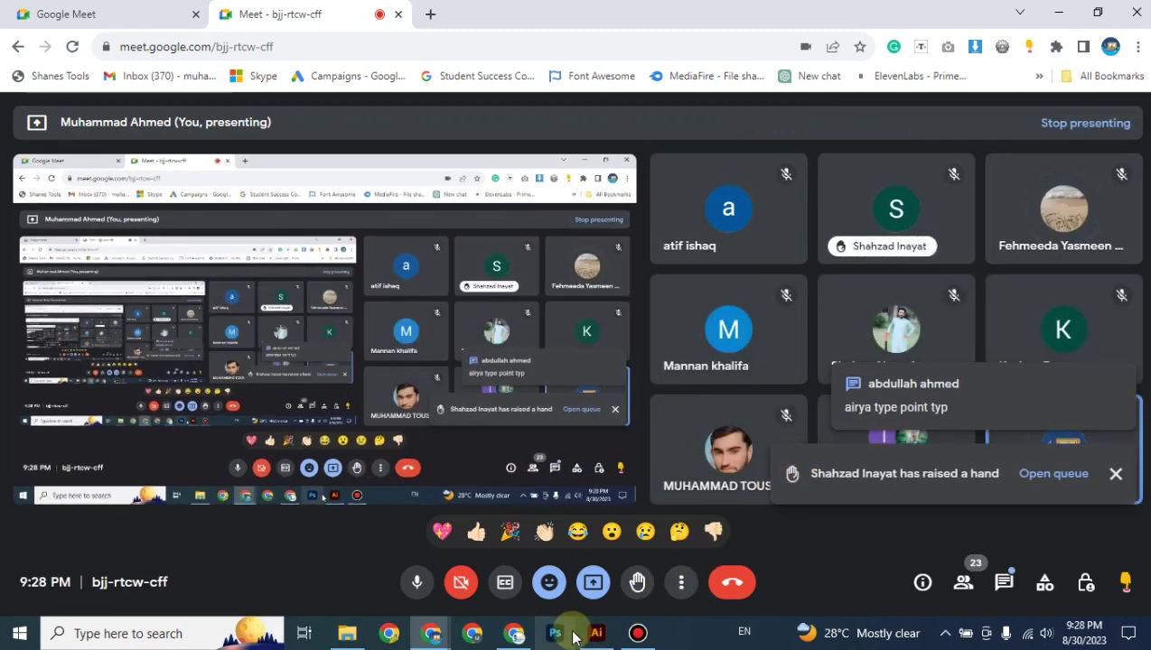
mouse_move(593, 635)
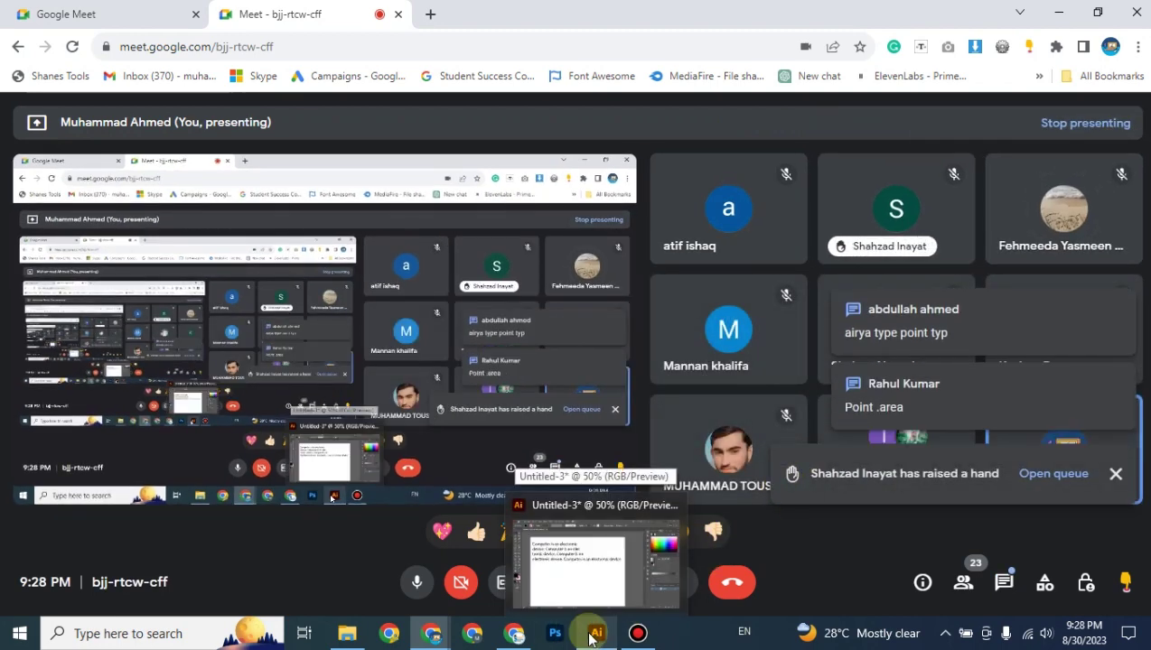
click(593, 635)
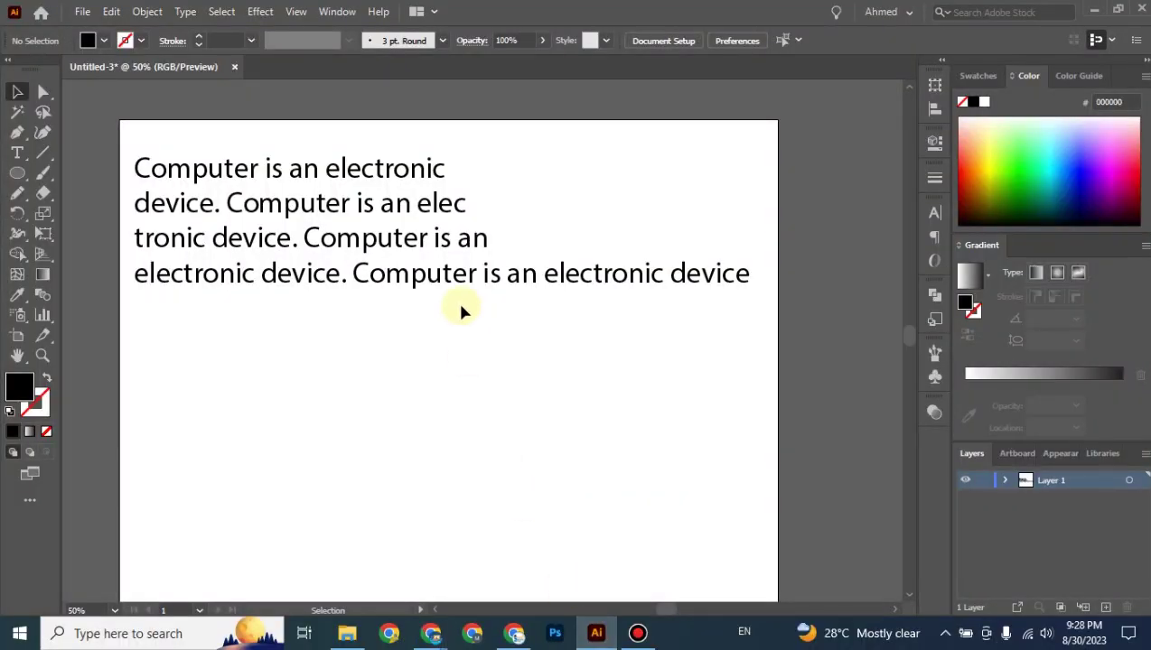
Select the paragraph about computers and convert it from point type to area type.
click(445, 281)
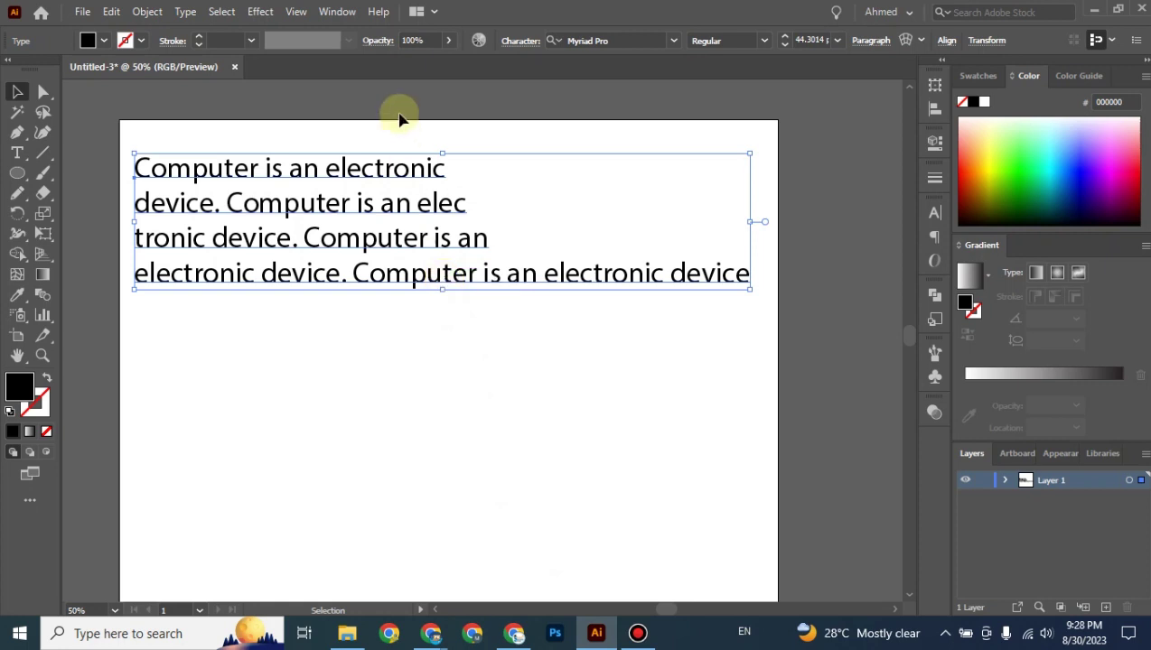
click(190, 15)
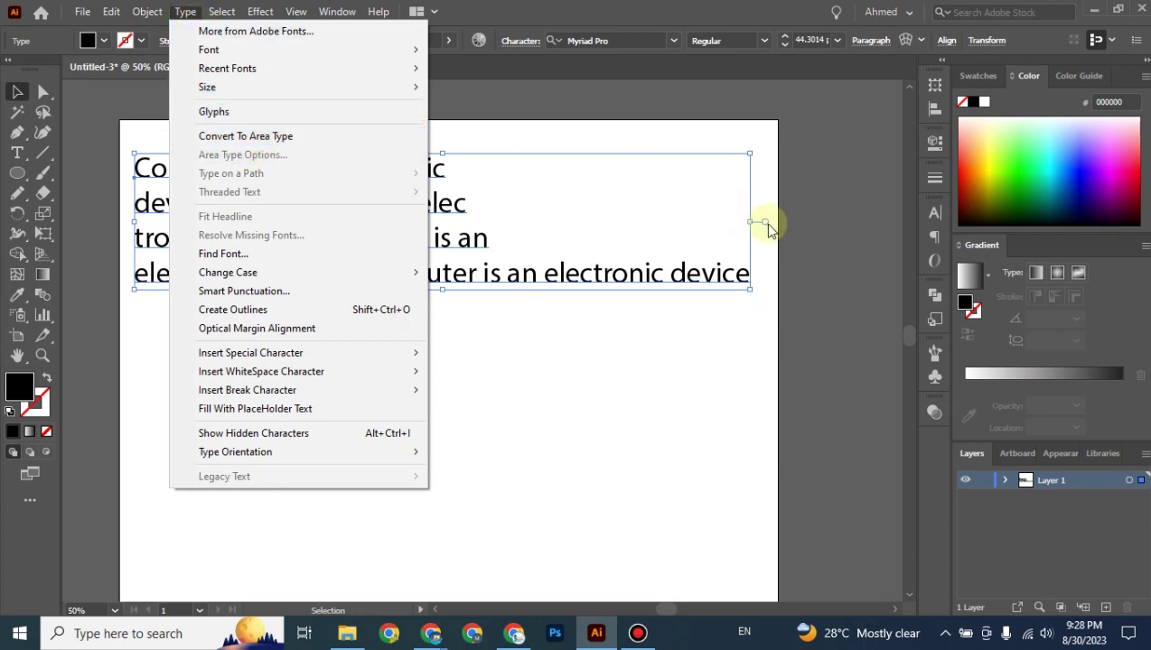
click(187, 18)
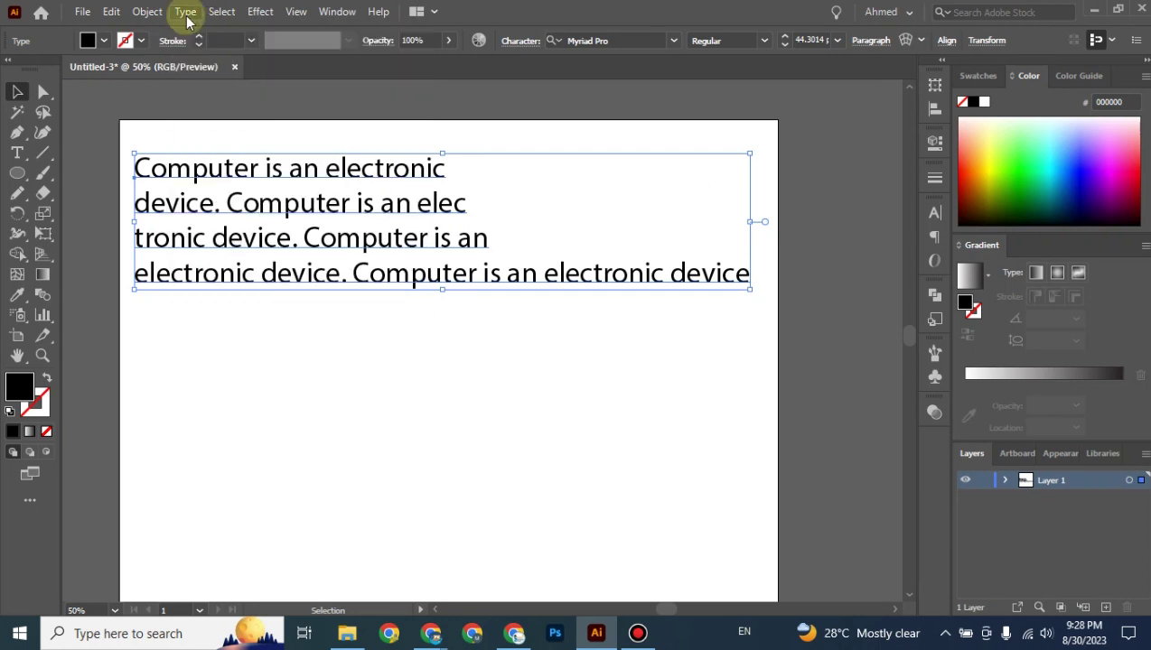
click(187, 18)
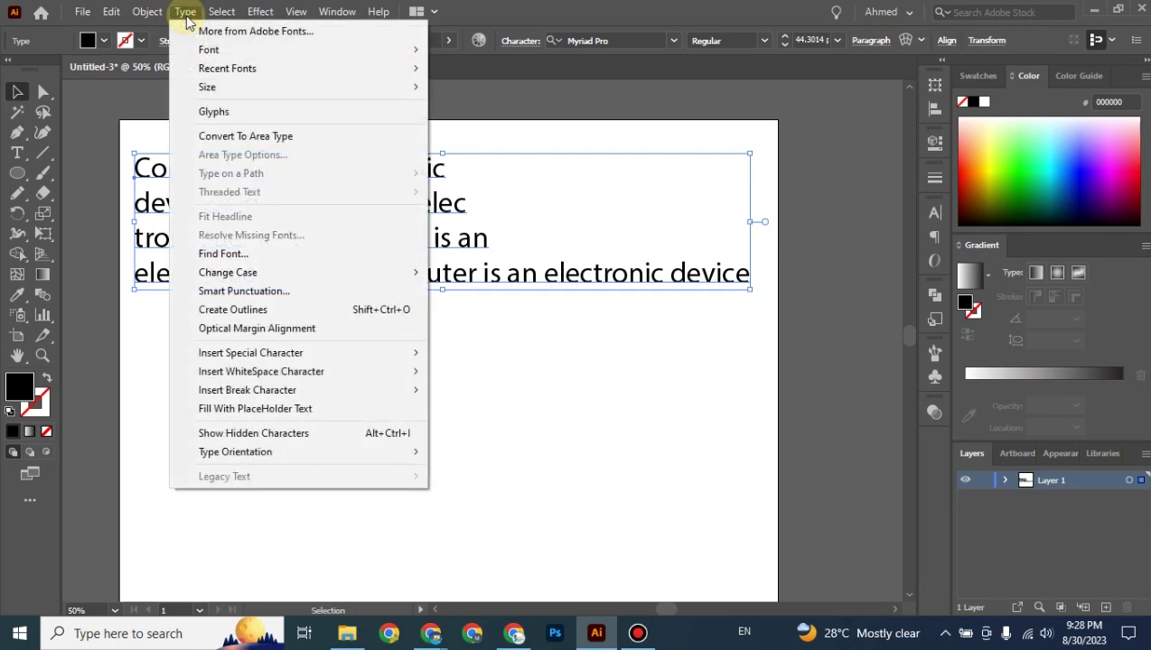
click(264, 147)
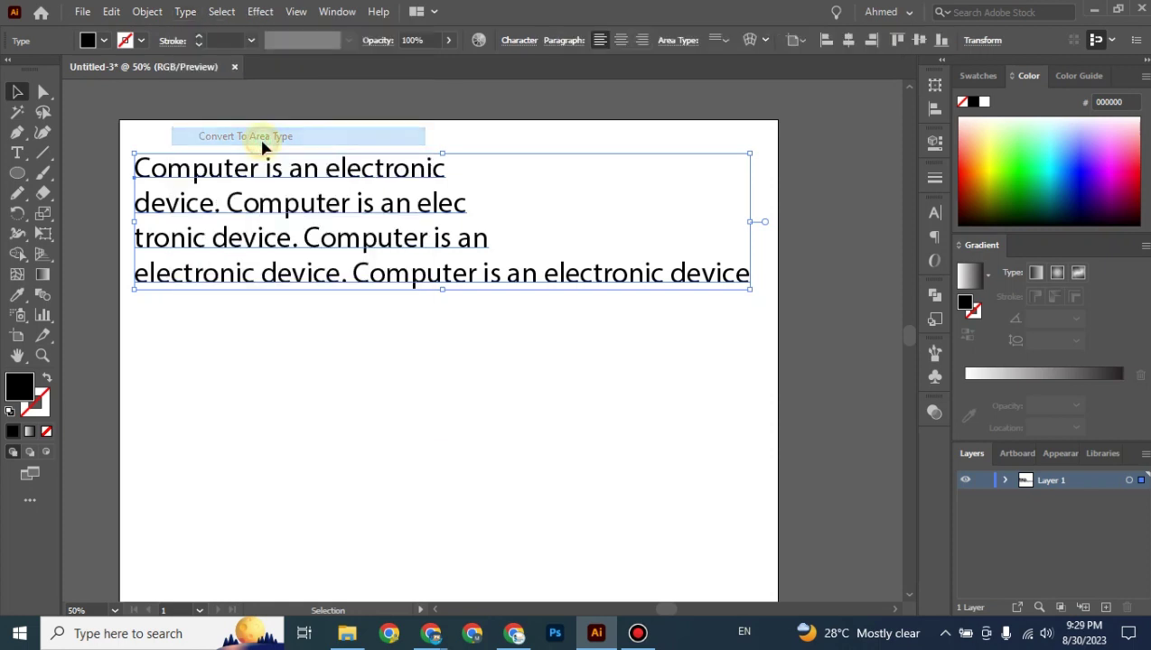
Extend the area type frame downward without scaling the text, and undo that resize.
click(442, 290)
drag(443, 289, 445, 370)
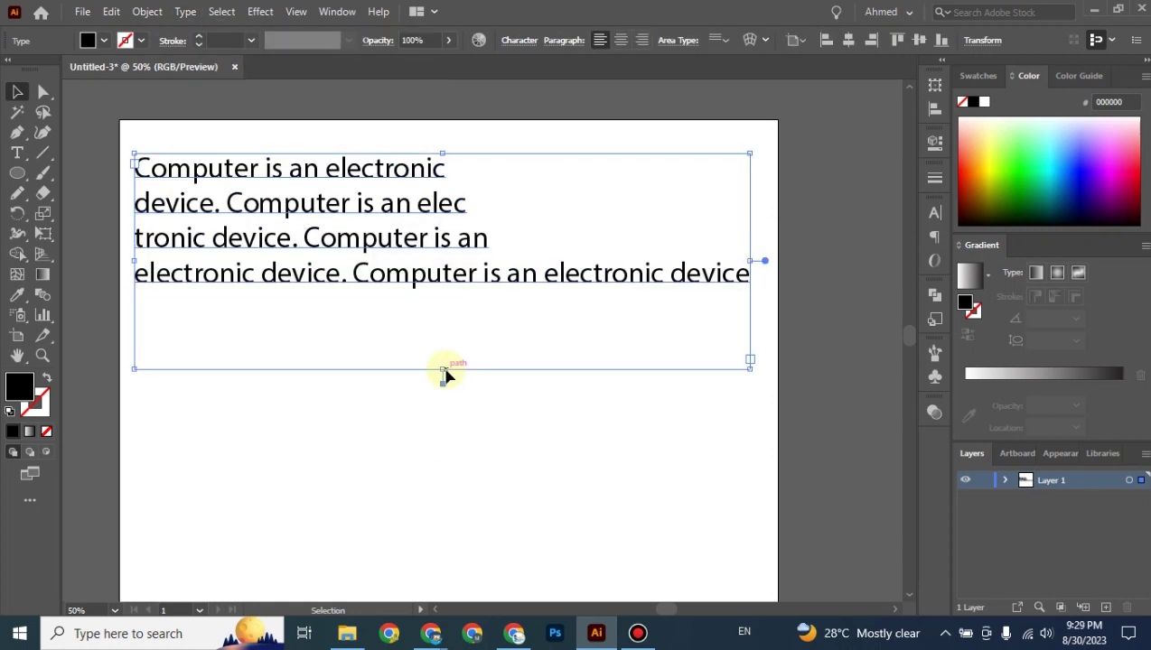
key(ctrl+z)
Convert the paragraph back to point type using its frame widget and deselect it.
click(186, 11)
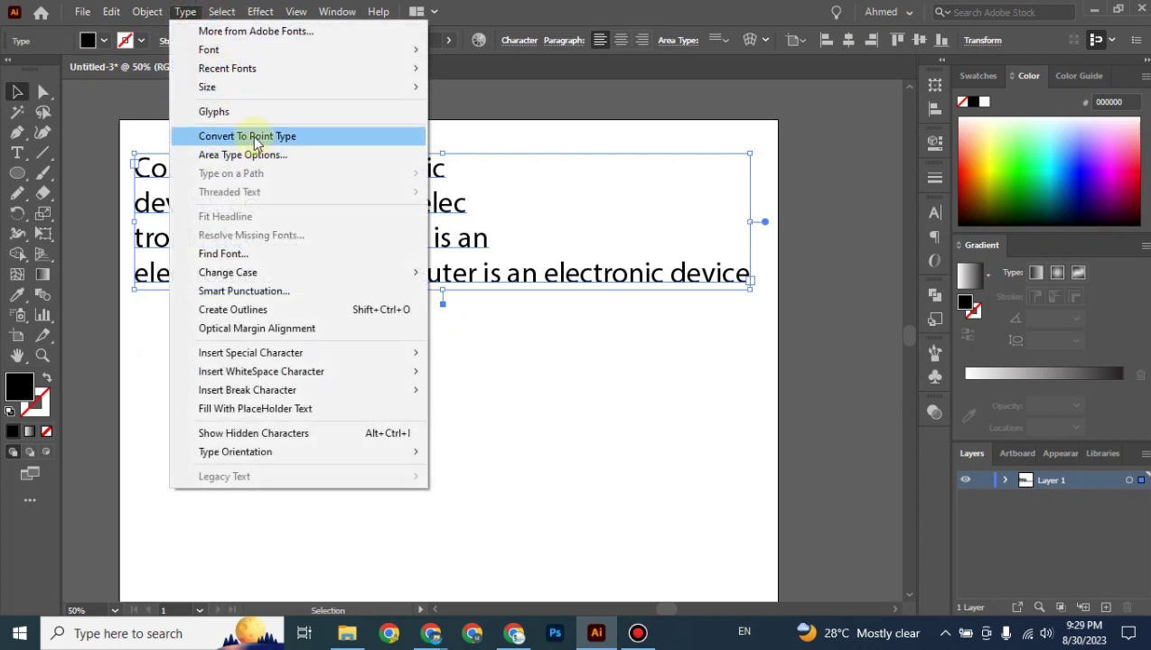
click(15, 93)
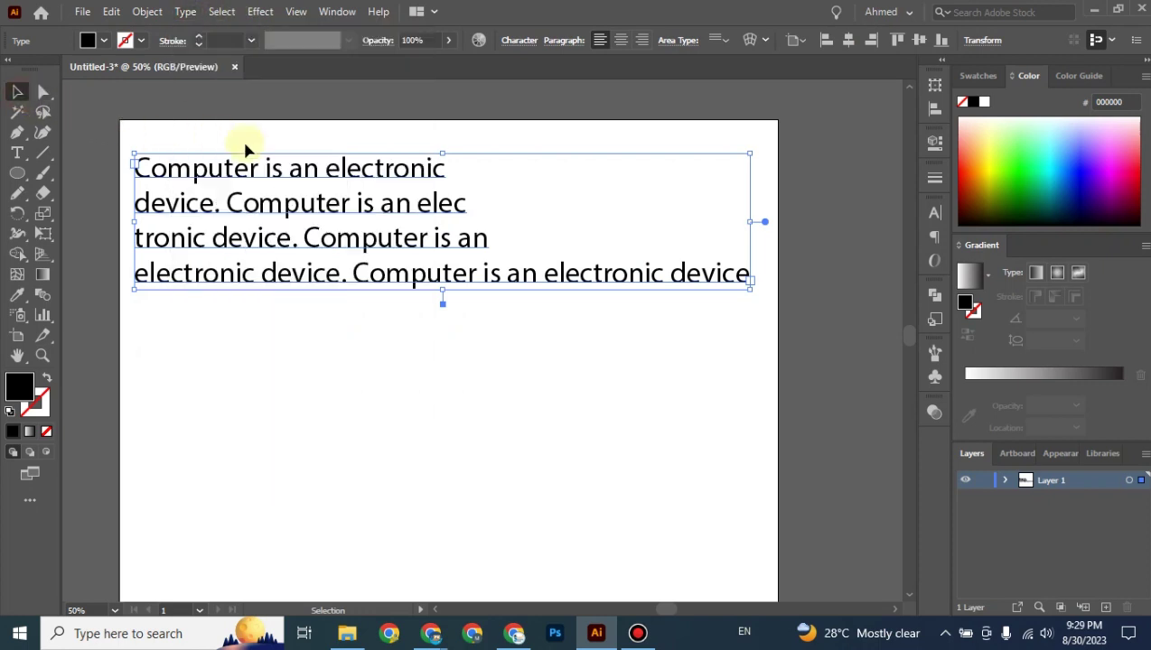
double_click(764, 221)
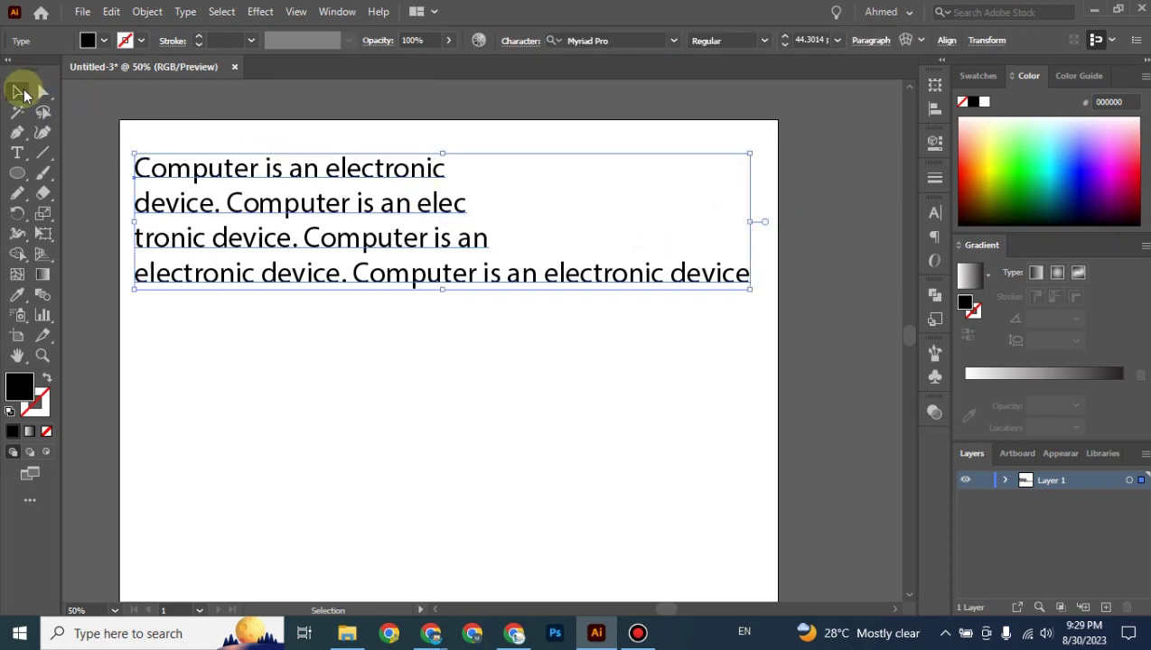
click(380, 430)
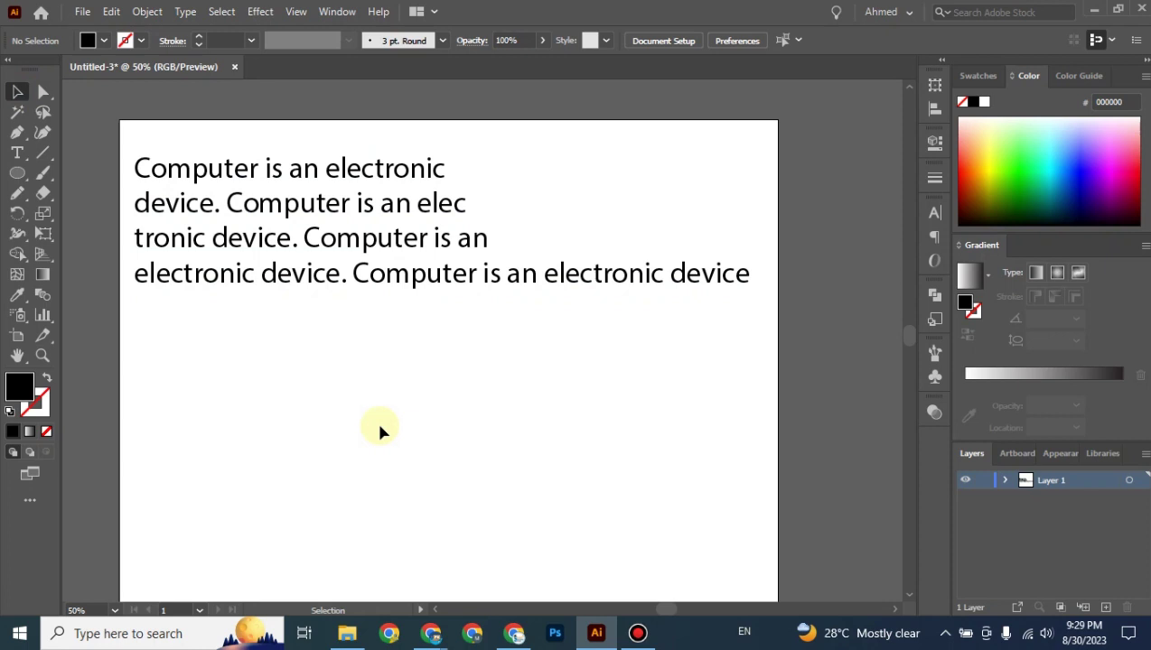
Expand the Character settings for the selected paragraph and delete the paragraph from the artboard.
click(403, 276)
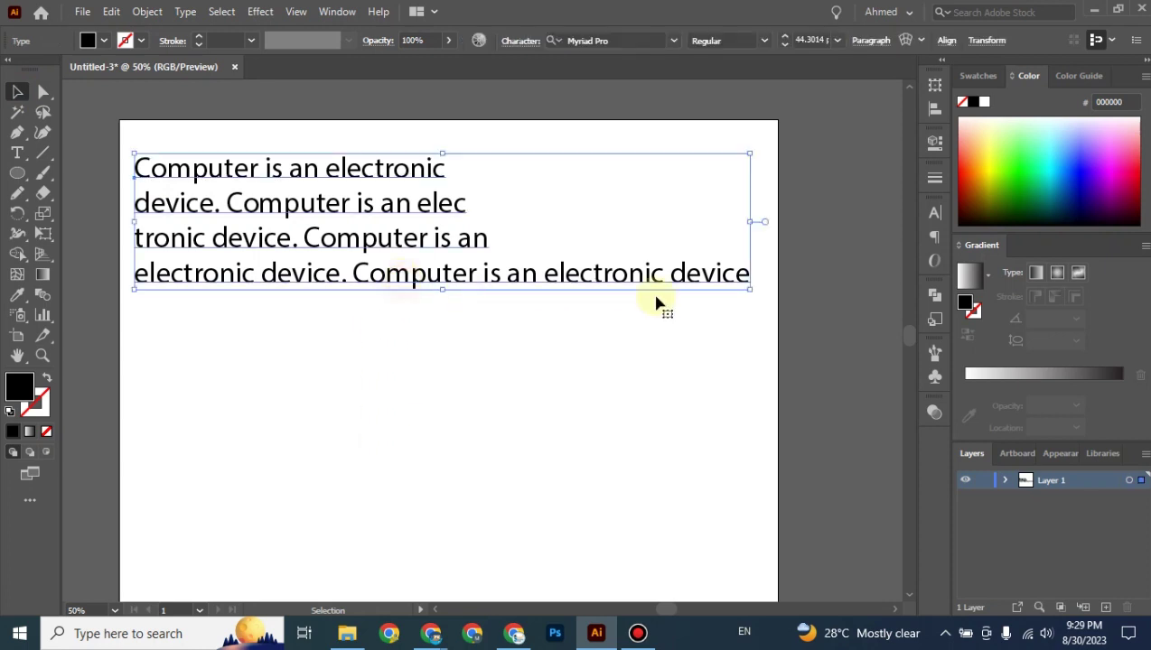
click(935, 212)
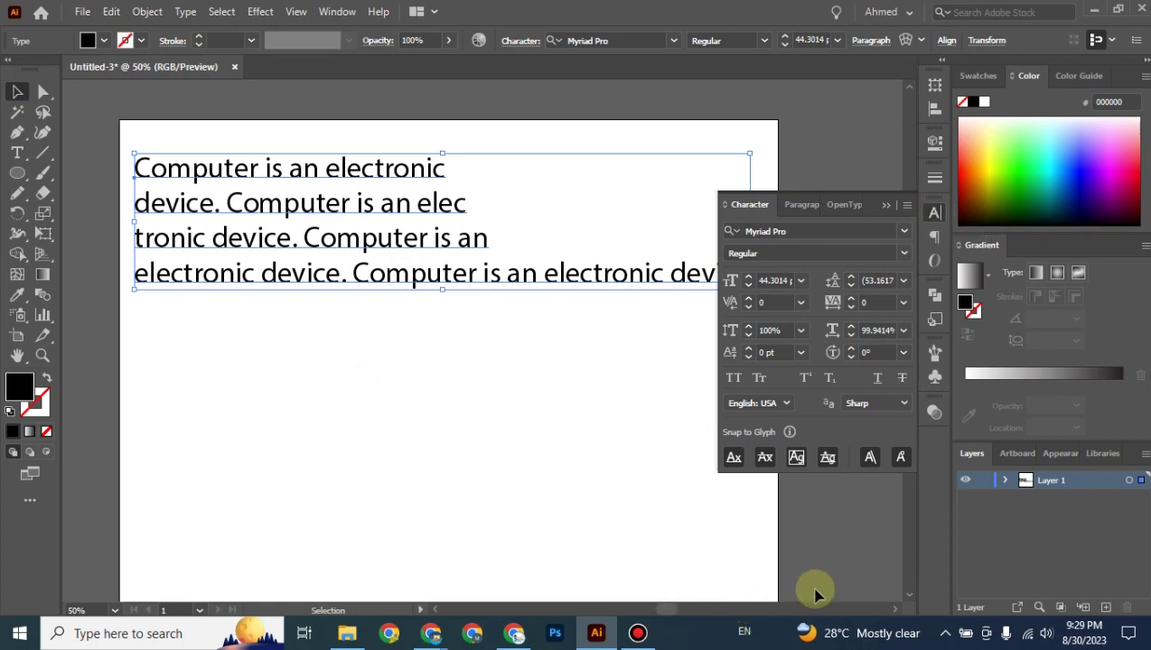
click(894, 611)
click(895, 614)
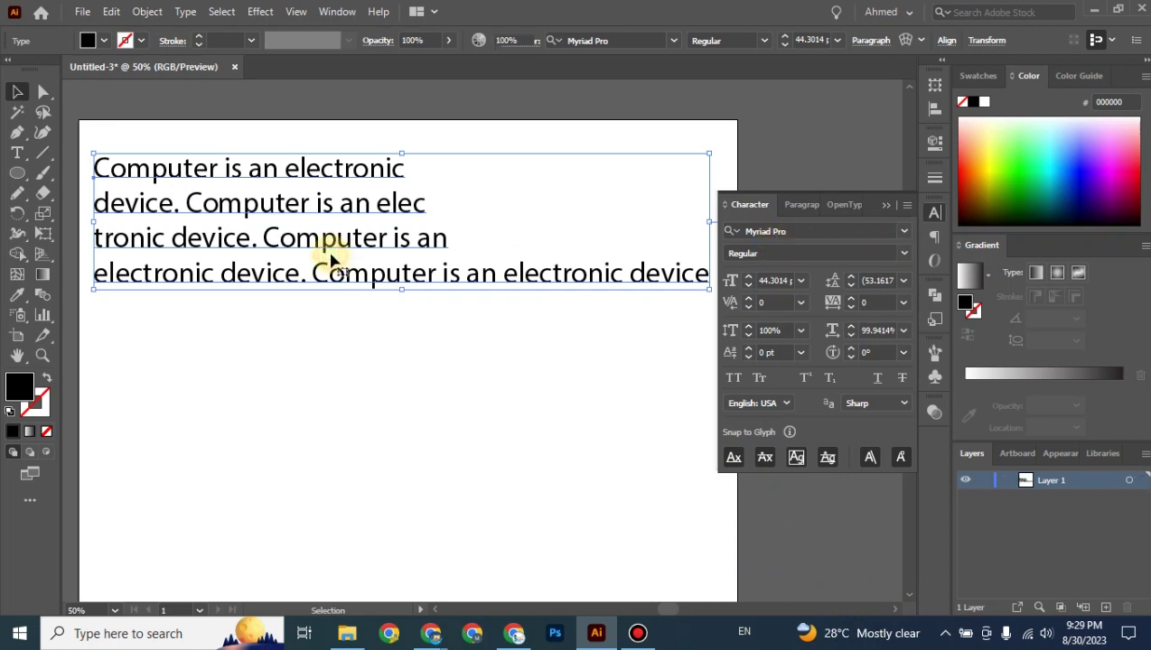
key(Delete)
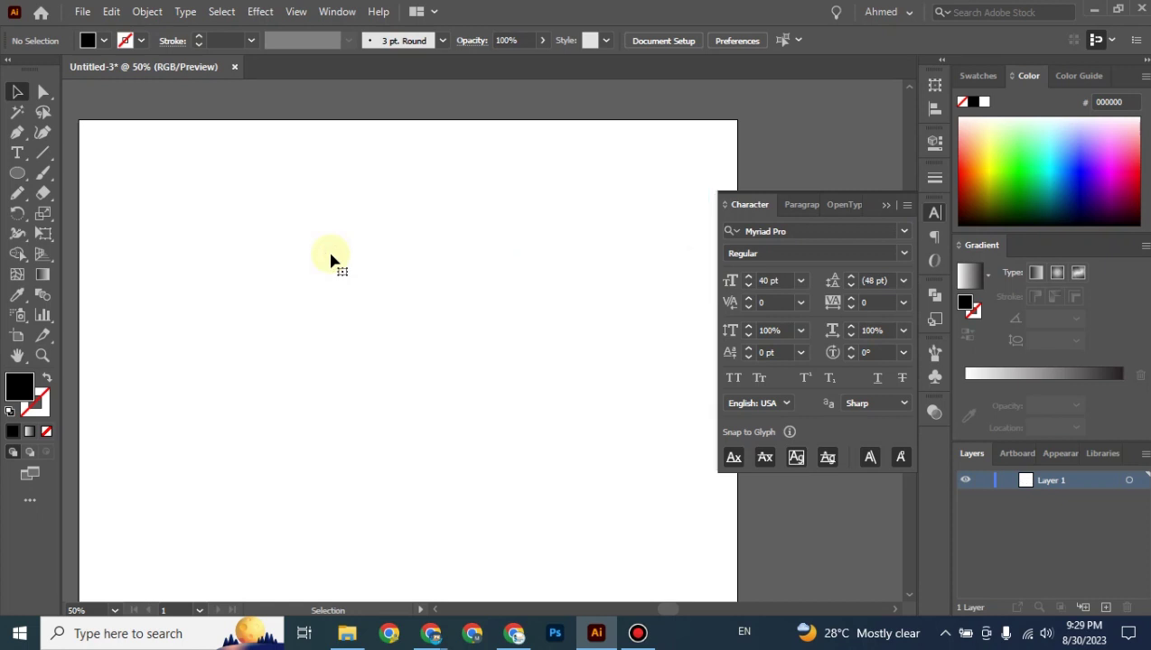
Create a point type line reading "Come To Code" near the artboard's upper-left corner and finish editing it.
click(16, 153)
click(171, 170)
text(C)
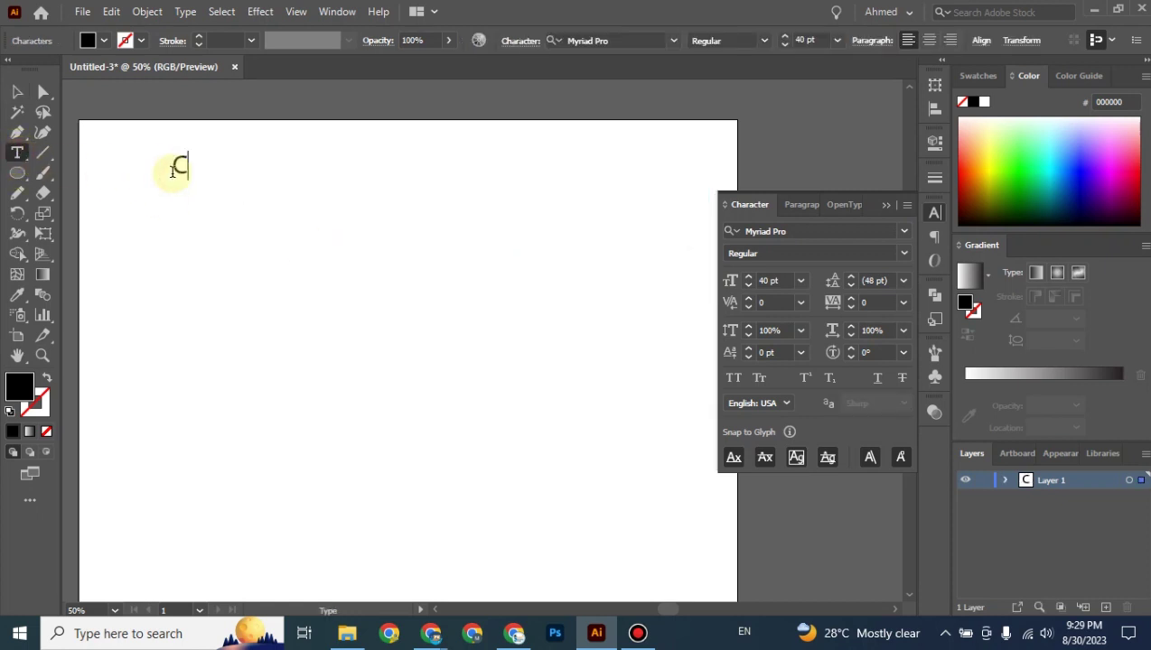
text(ome TO)
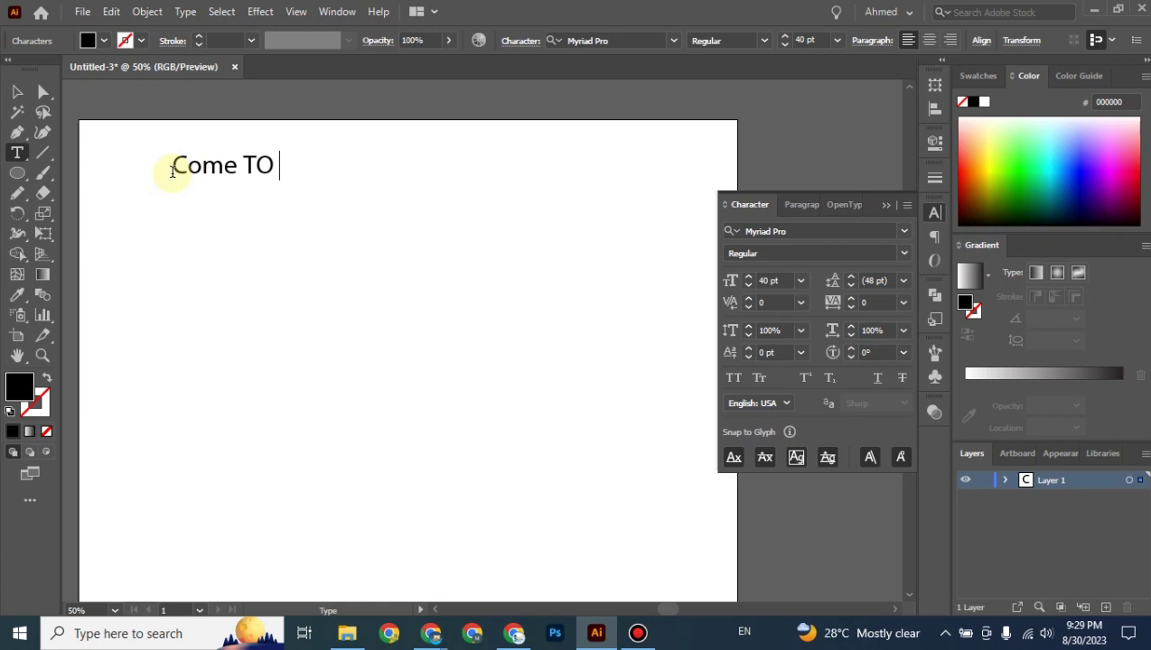
key(BackSpace)
key(BackSpace)
text(o Code)
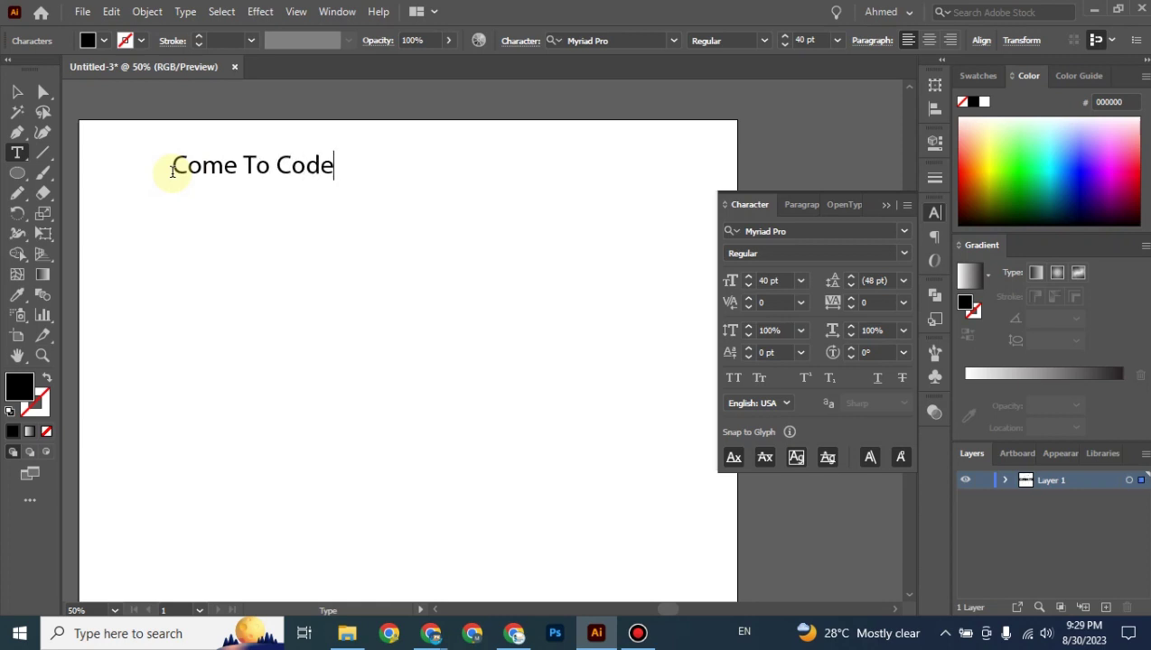
click(16, 90)
click(350, 265)
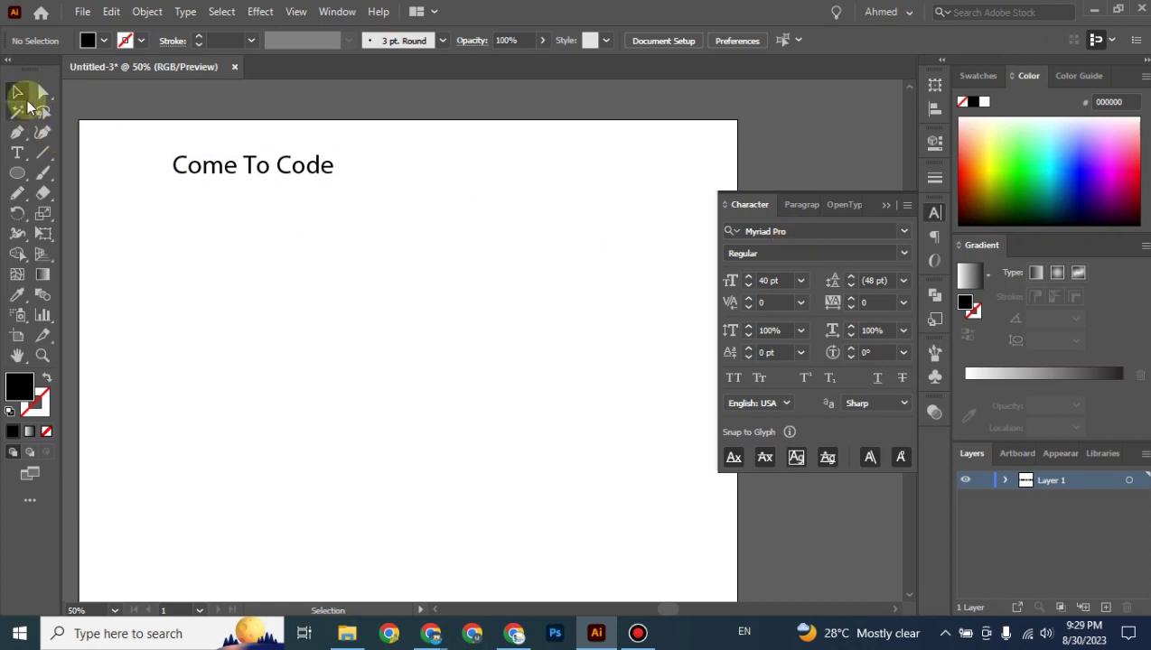
Select the "Come To Code" text and preview it in successive fonts from the Character font list, down to Bison.
click(250, 168)
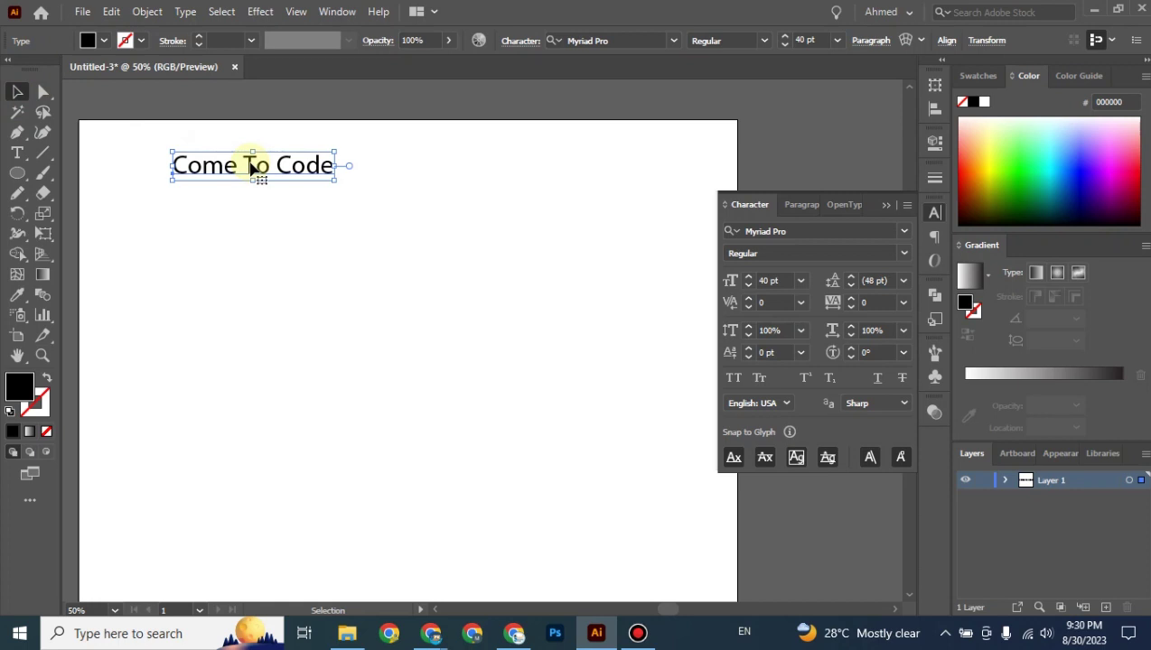
click(904, 235)
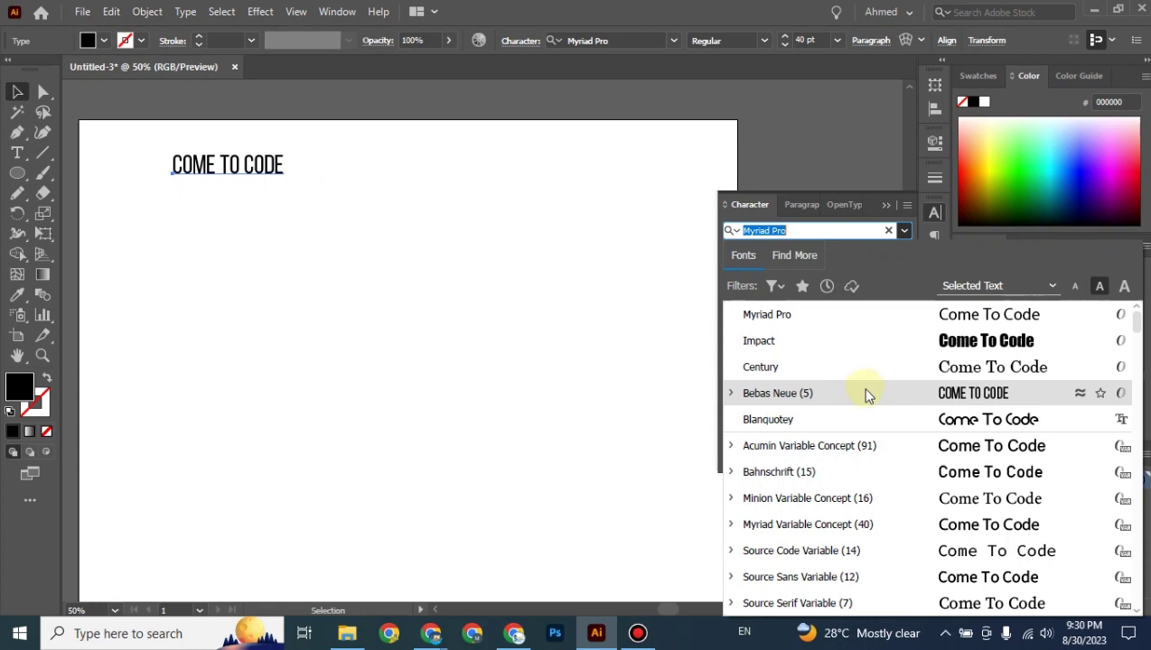
scroll(858, 420, down, 3)
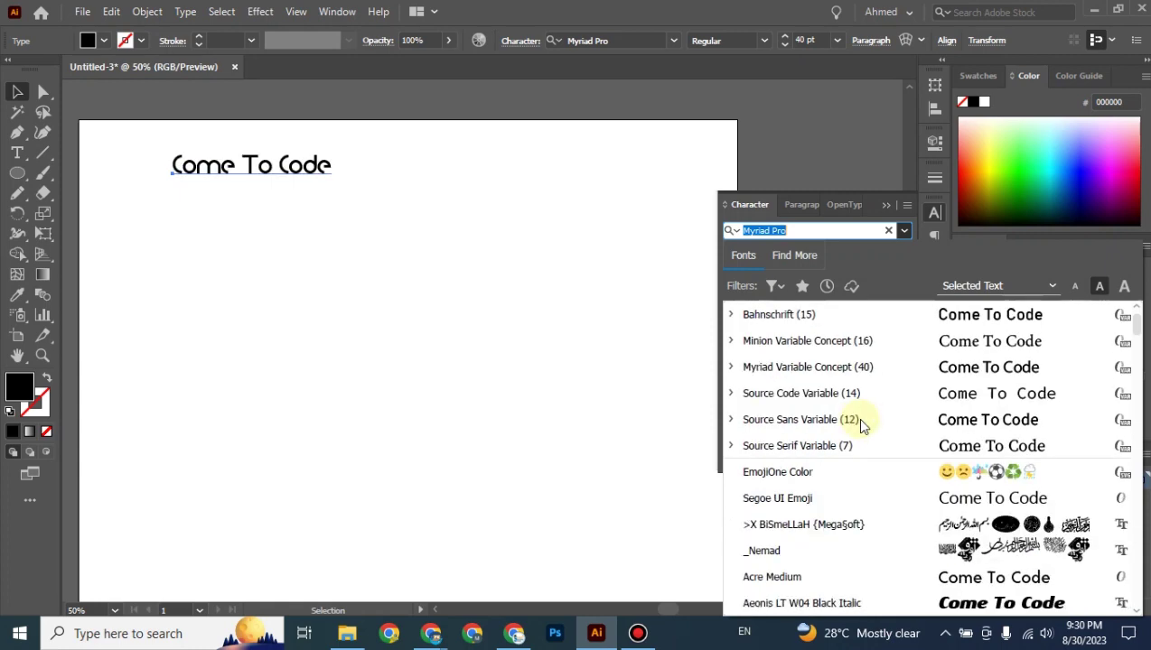
scroll(829, 380, down, 3)
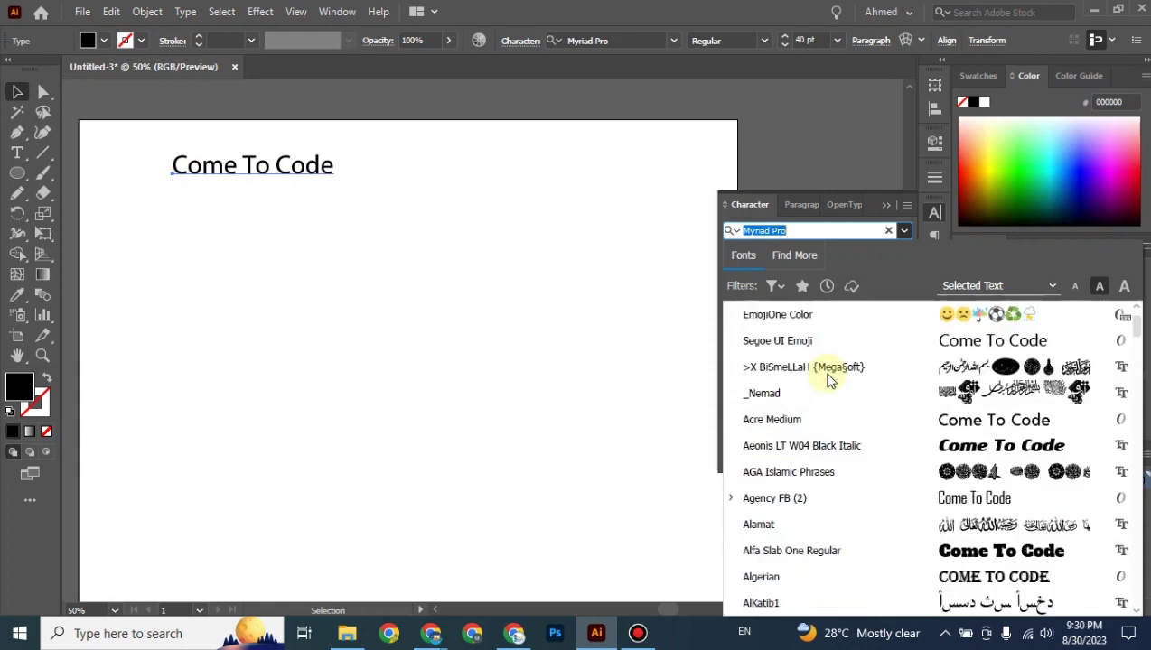
key(Down)
key(Down)
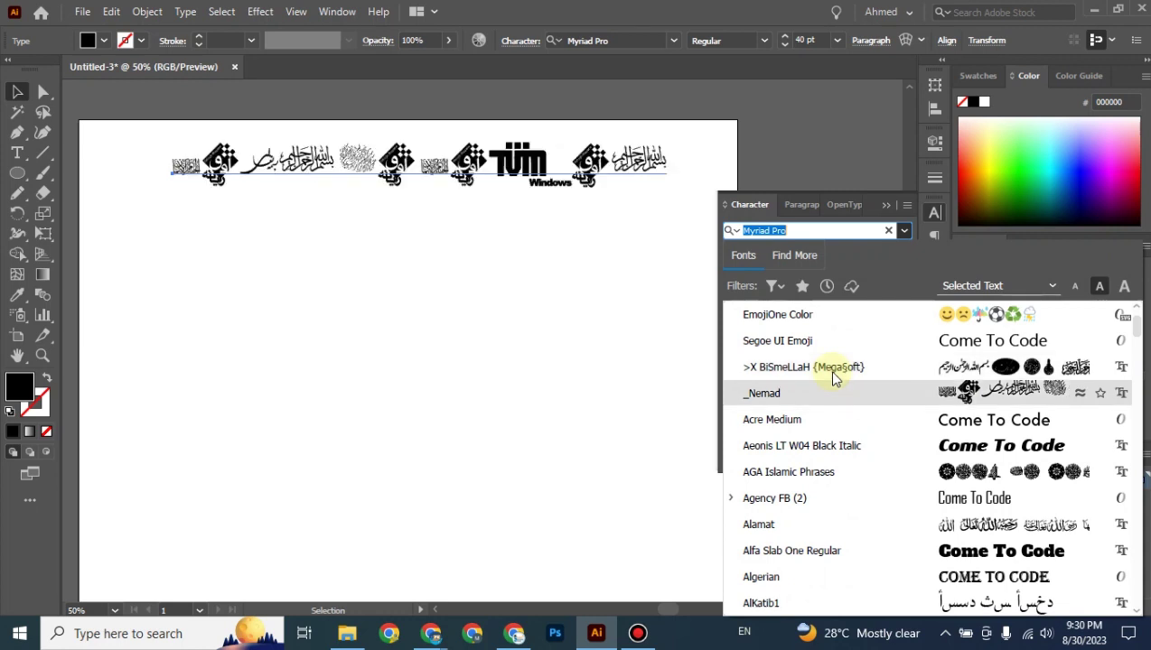
key(Down)
key(Down)
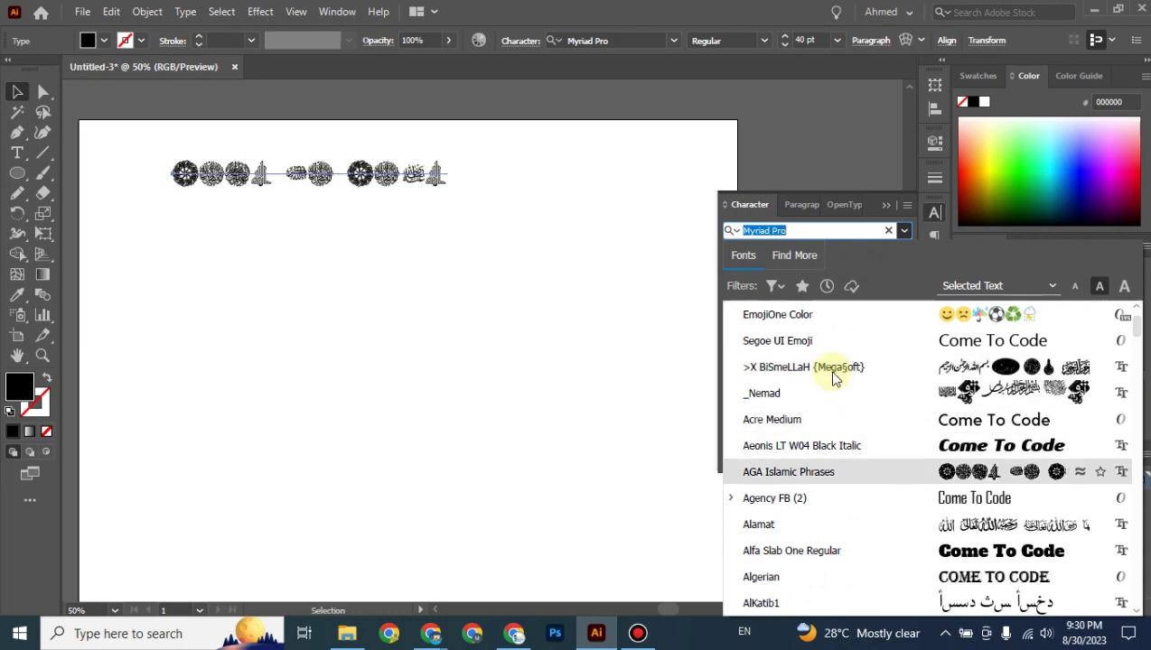
key(Down)
key(Down)
key(Down)
key(Down)
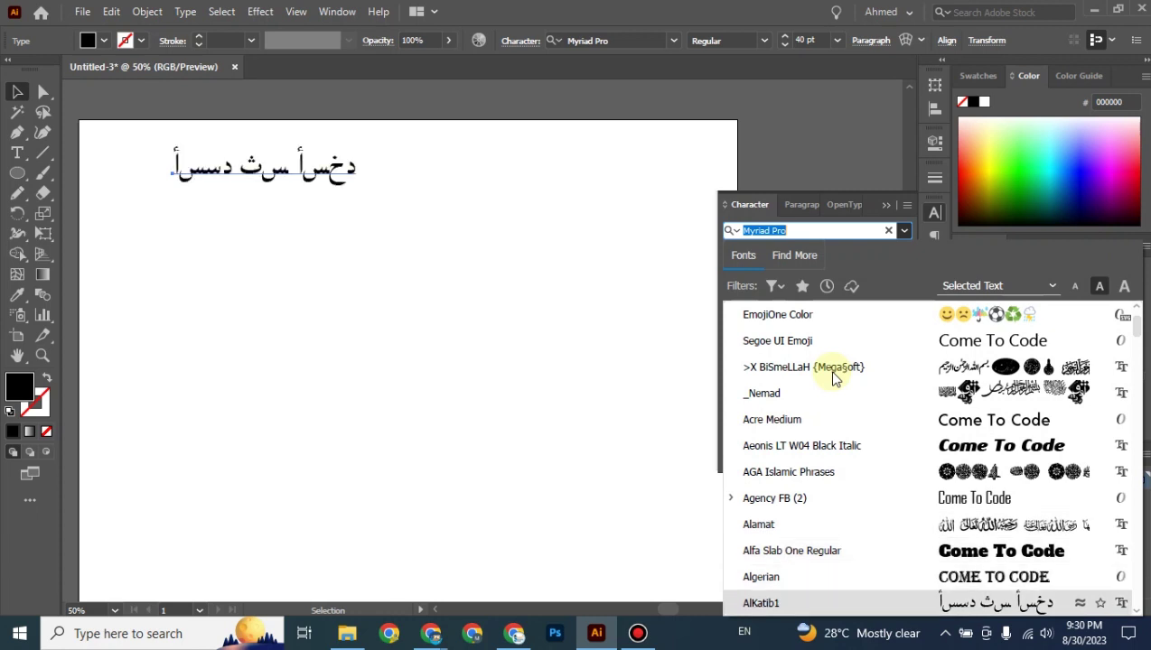
key(Down)
key(Down)
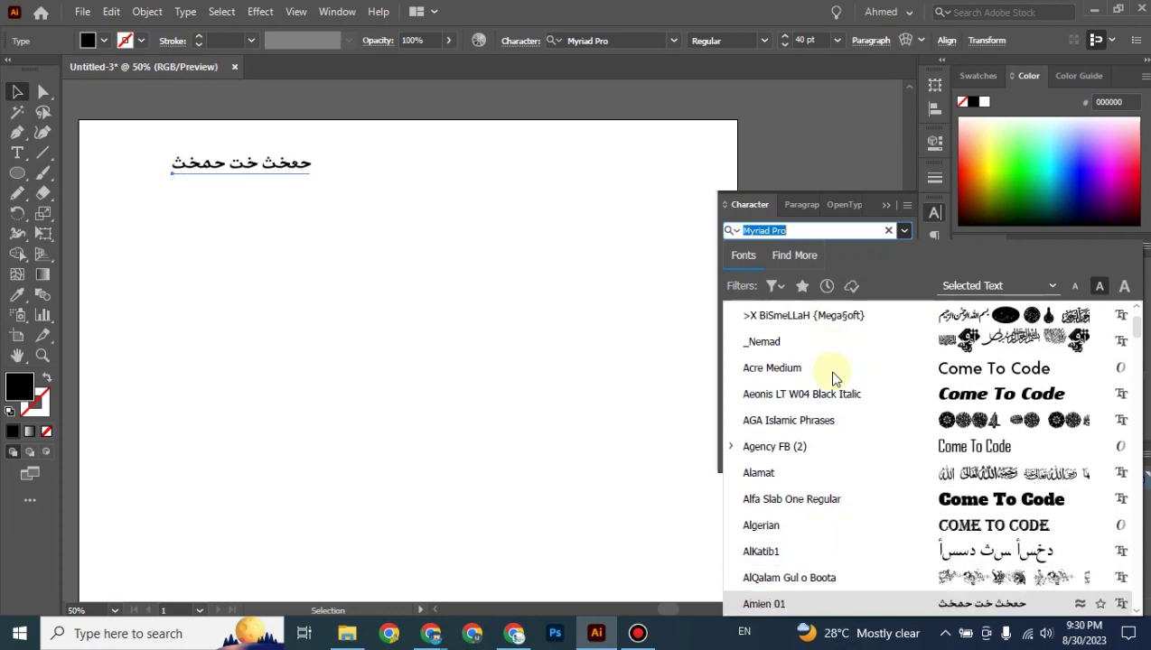
key(Down)
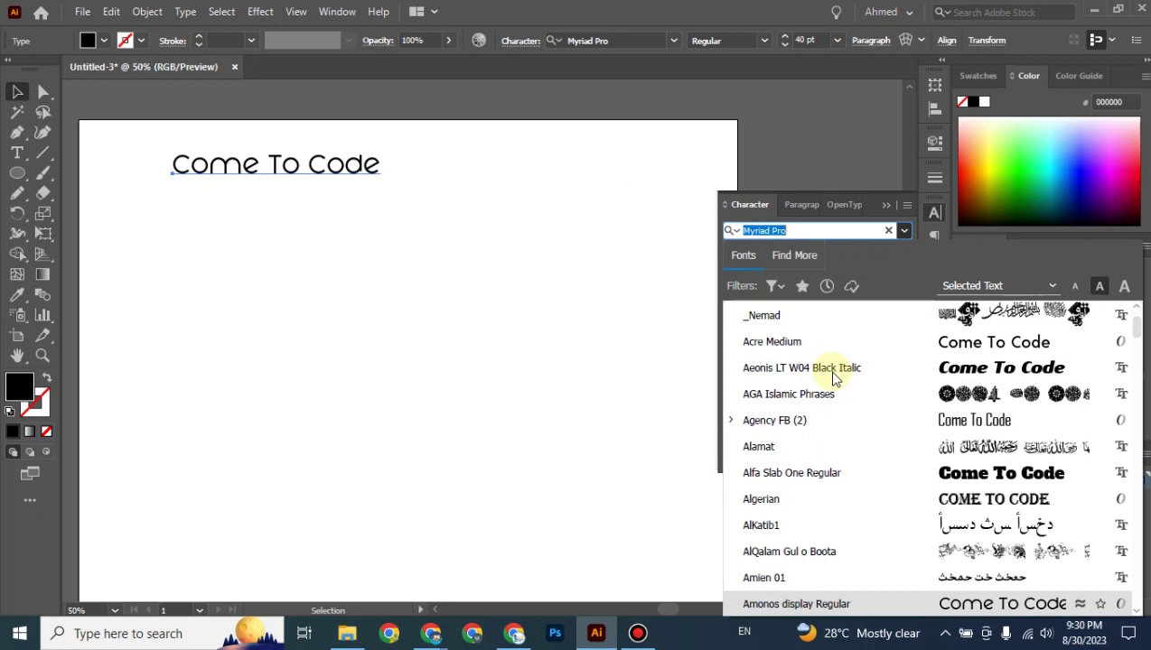
key(Down)
key(Down)
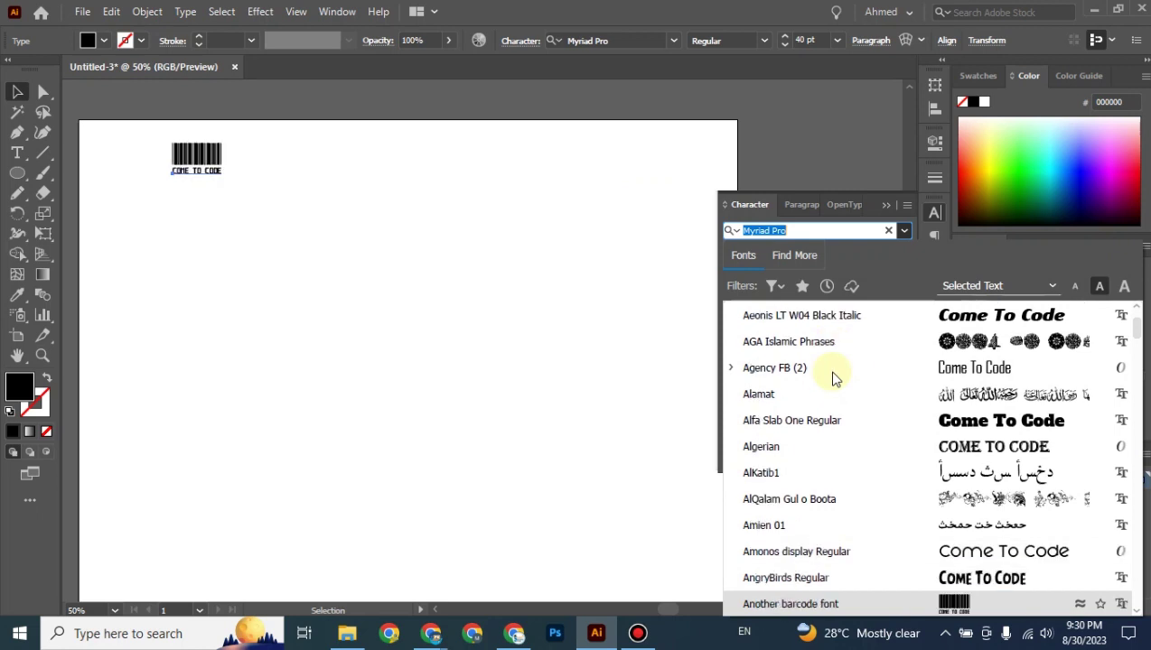
key(Down)
key(Down)
key(Down)
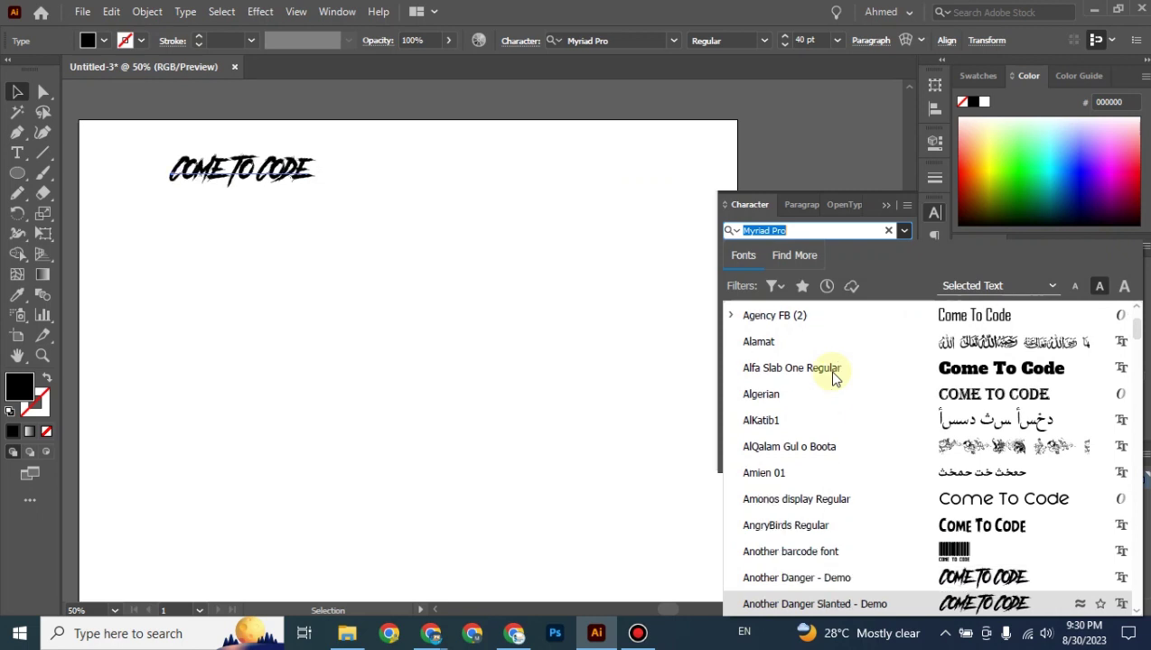
key(Down)
key(Down)
key(Down)
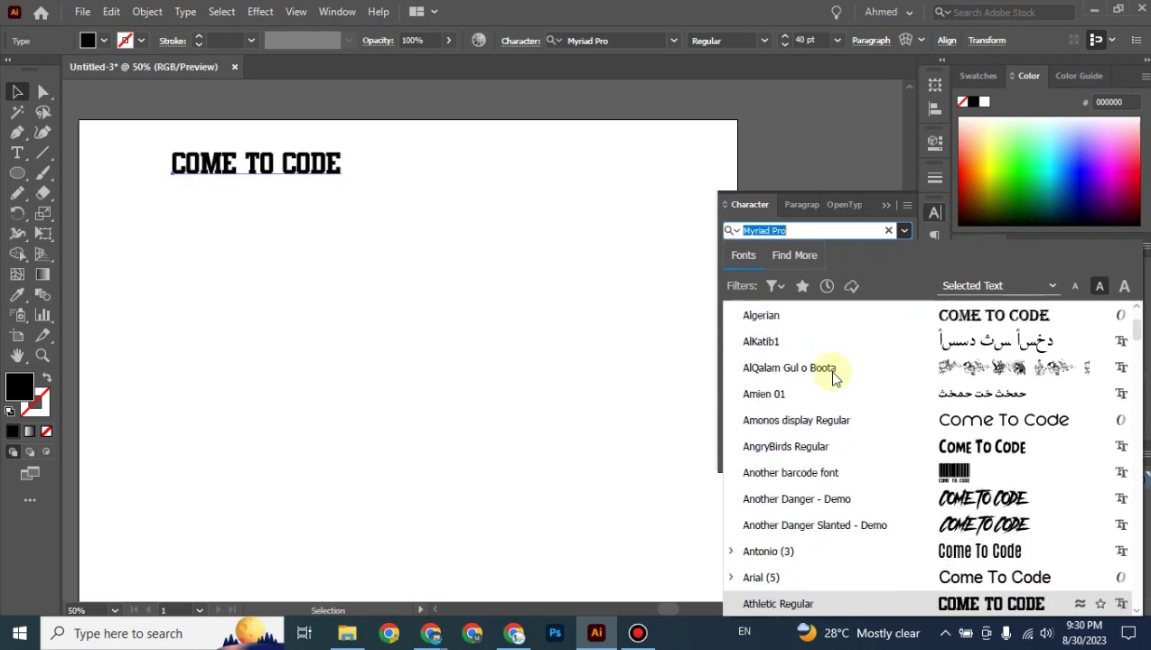
key(Down)
key(Down)
key(Down)
key(Down)
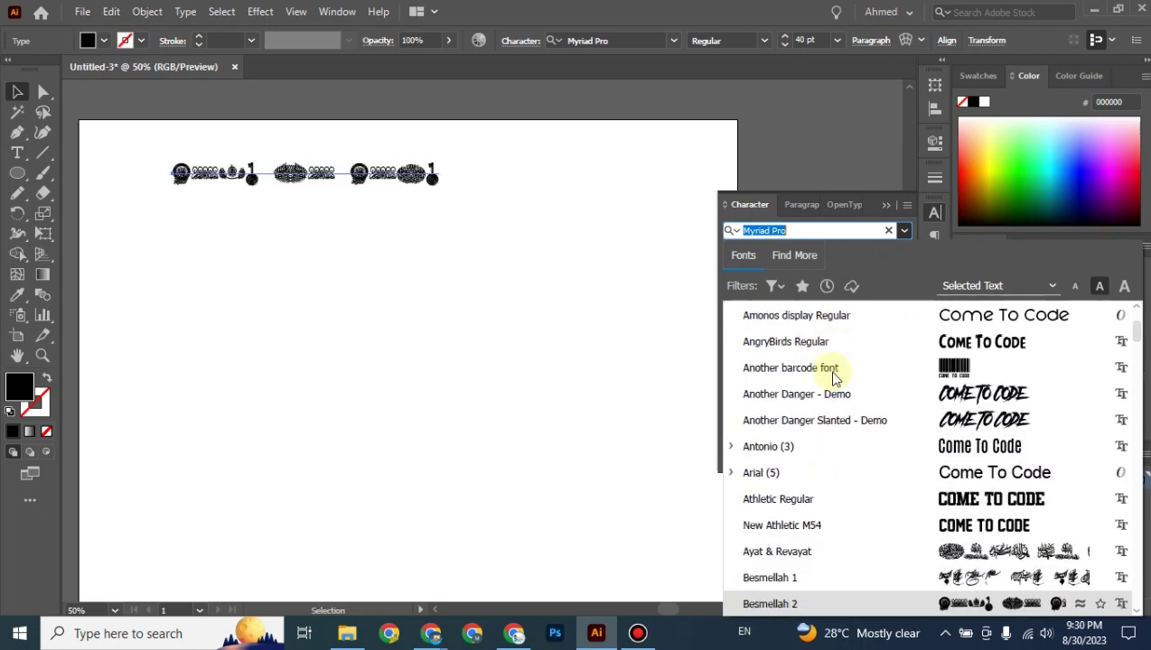
key(Down)
key(Down)
key(Down)
key(Down)
key(Down)
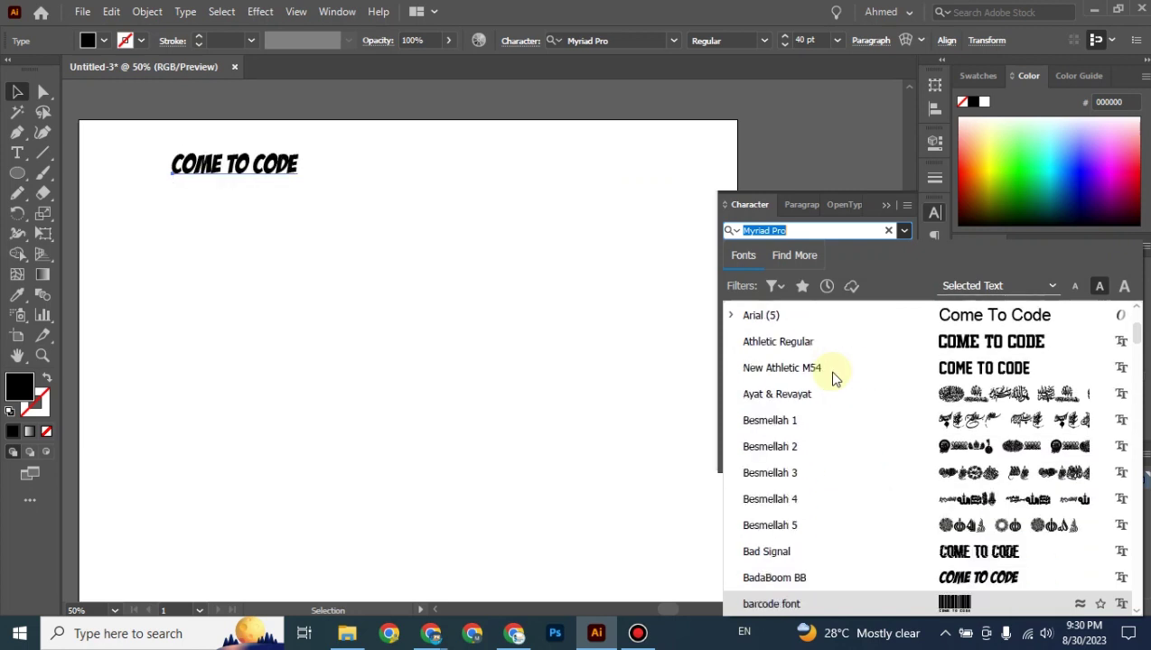
key(Down)
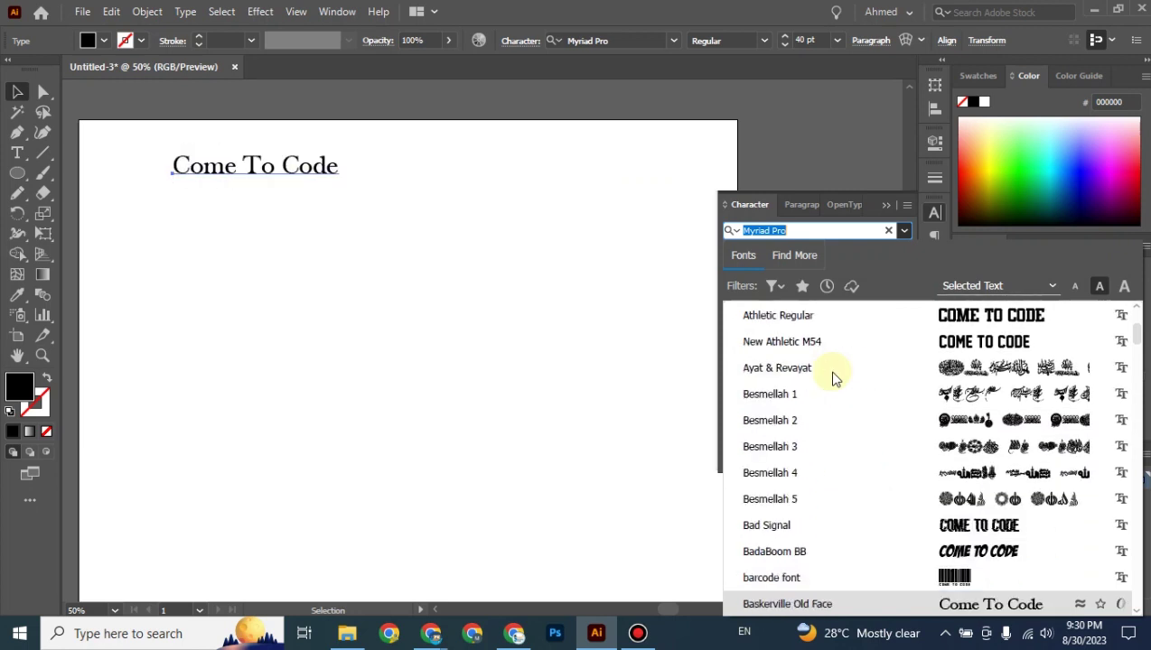
key(Down)
key(Down)
key(Down)
key(Down)
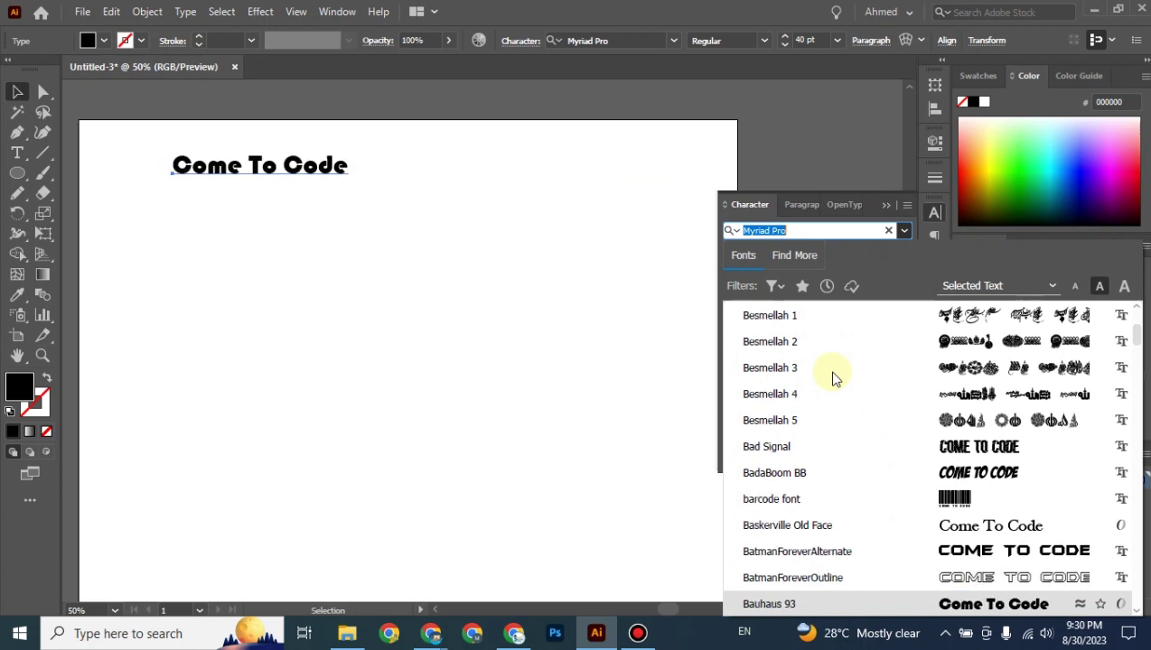
key(Down)
key(Down)
key(Down)
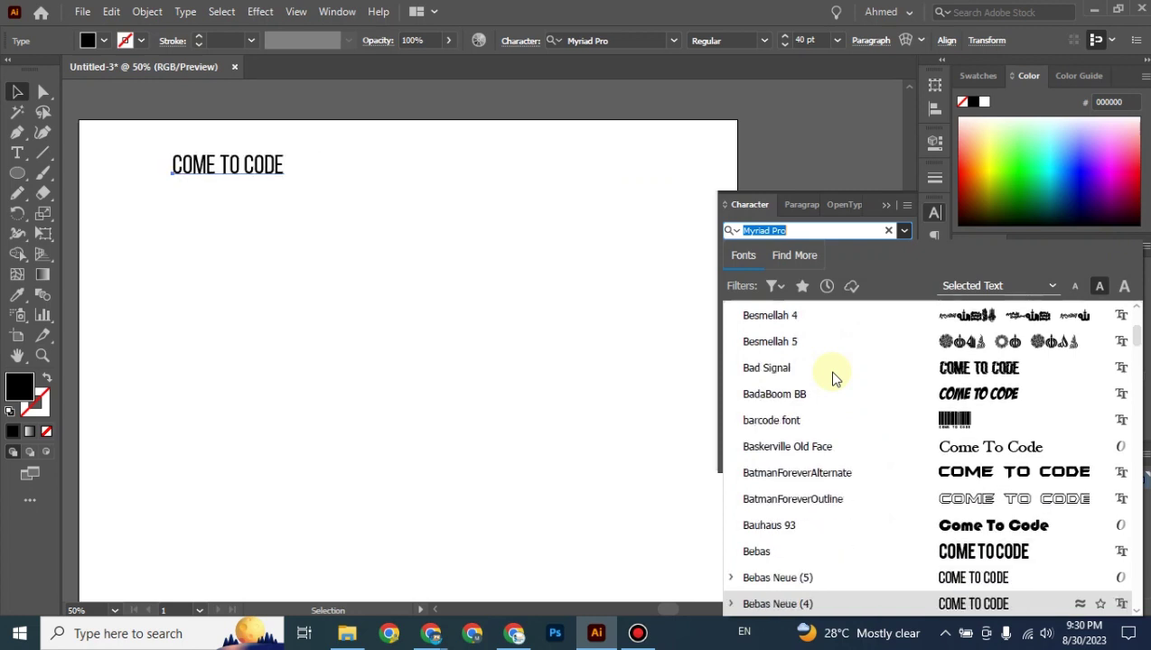
key(Down)
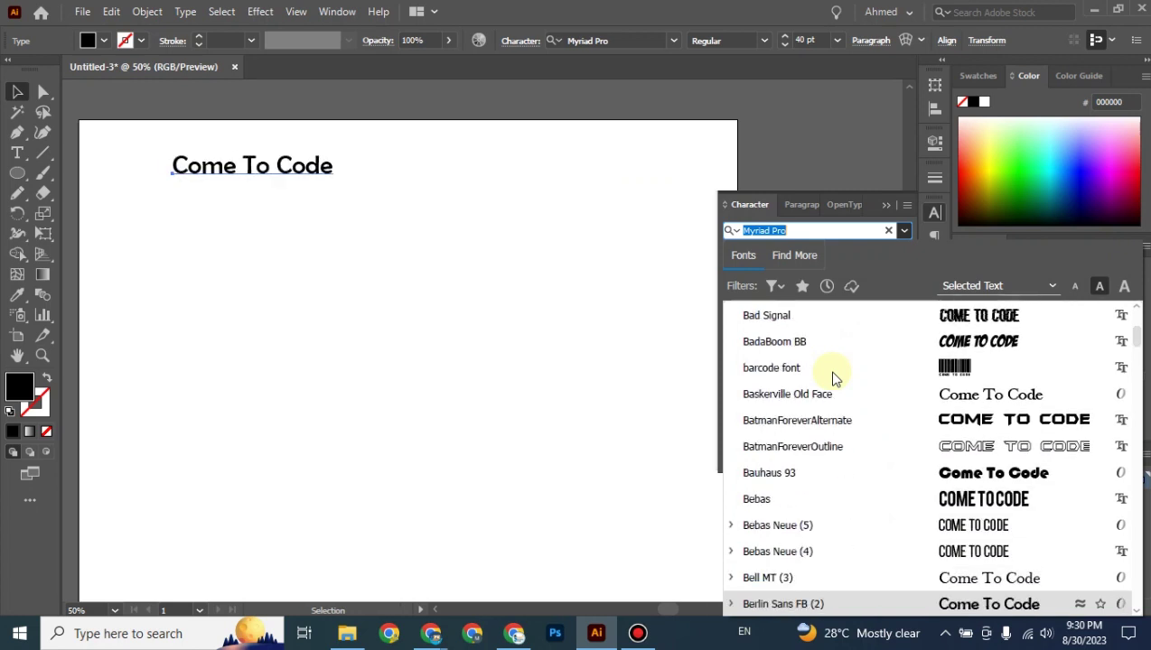
key(Down)
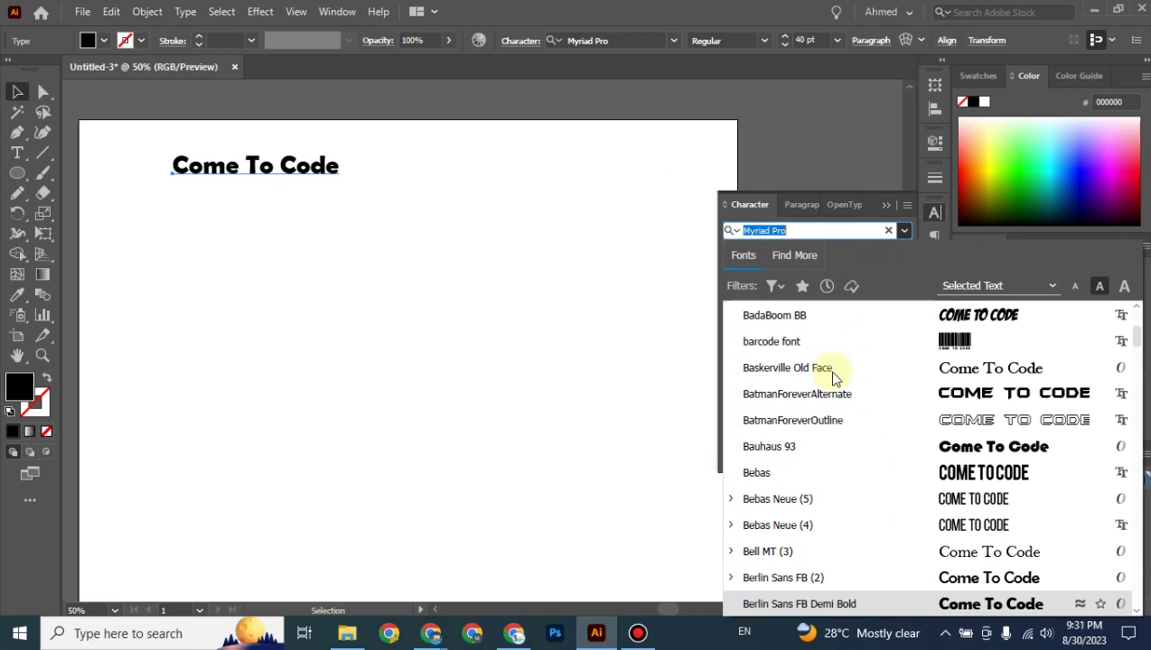
key(Down)
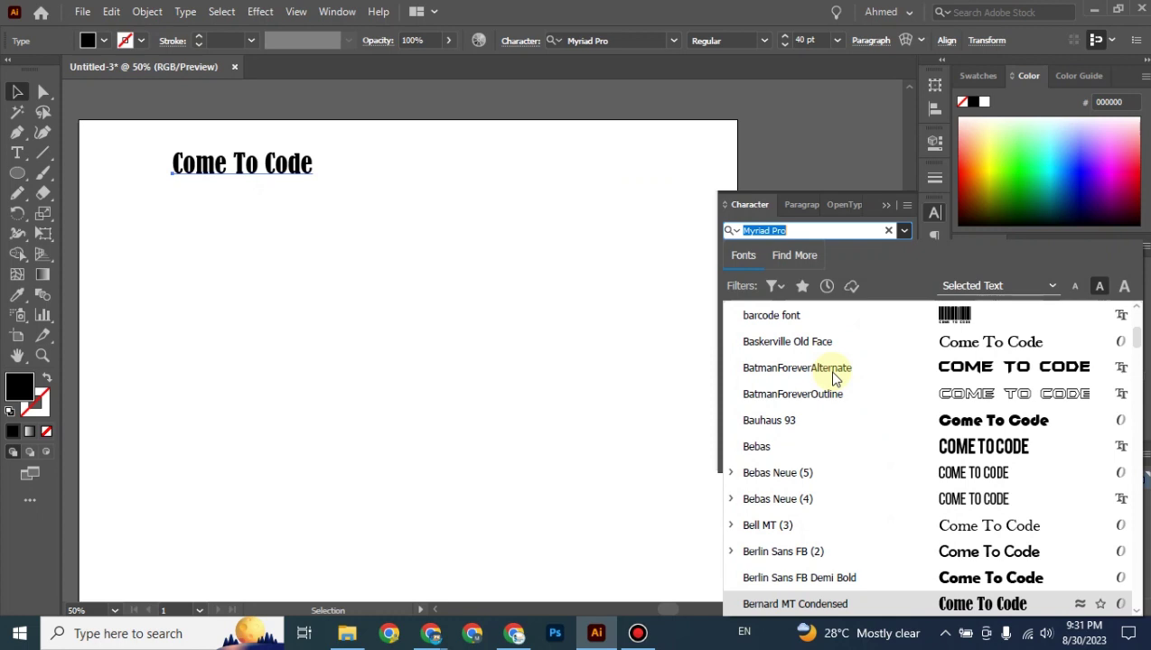
key(Down)
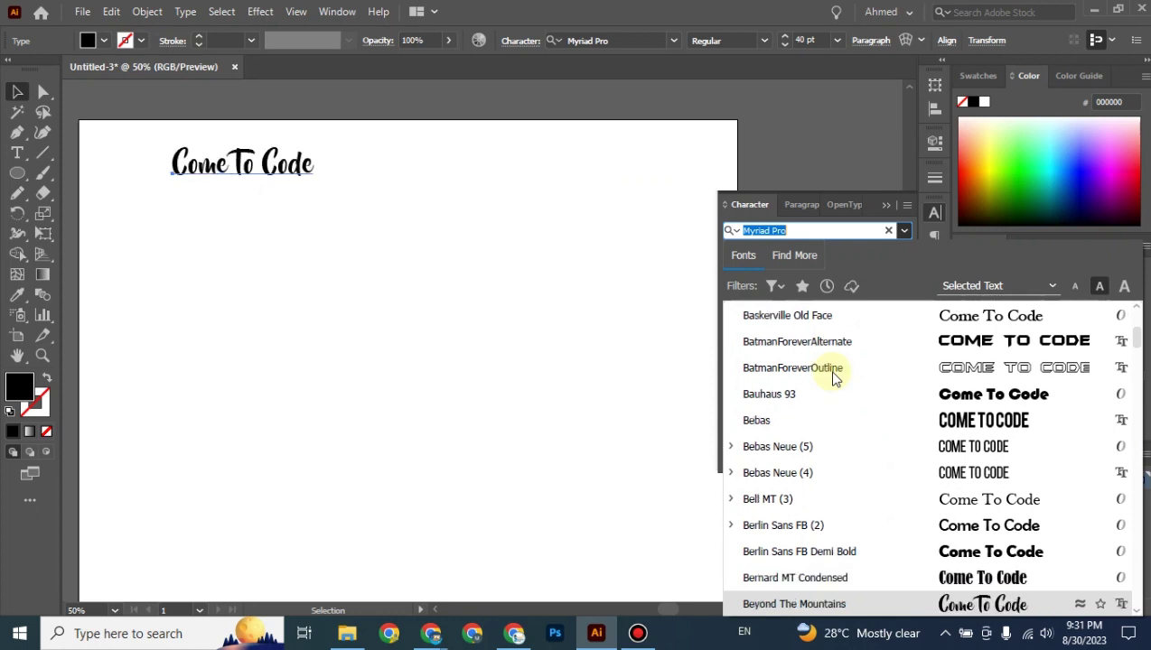
key(Down)
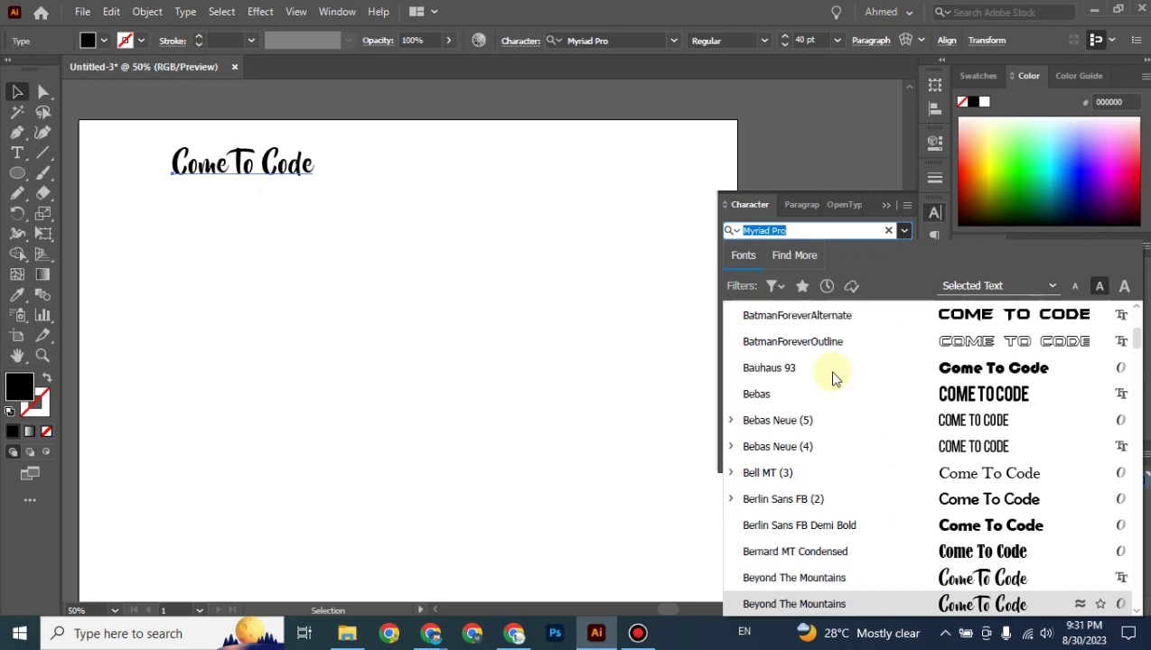
key(Down)
Preview the fonts back up the list to Bauhaus 93, then close the list without applying one and deselect the text.
key(Up)
key(Up)
key(Up)
key(Up)
key(Up)
key(Up)
key(Up)
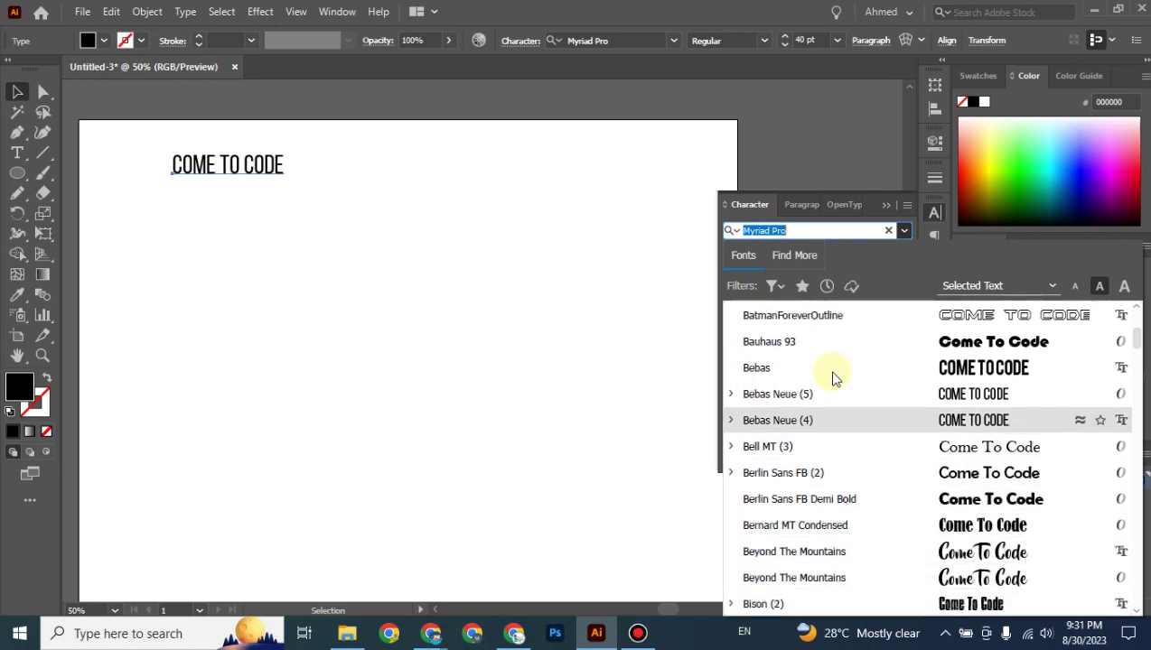
key(Up)
key(Up)
key(Up)
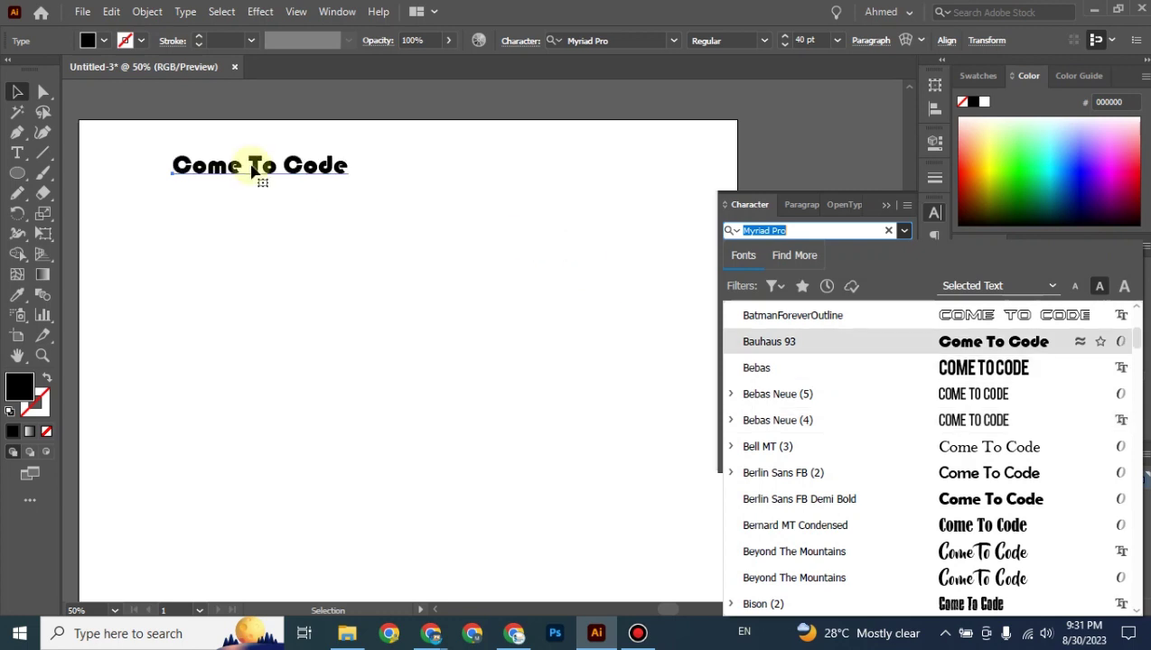
click(16, 91)
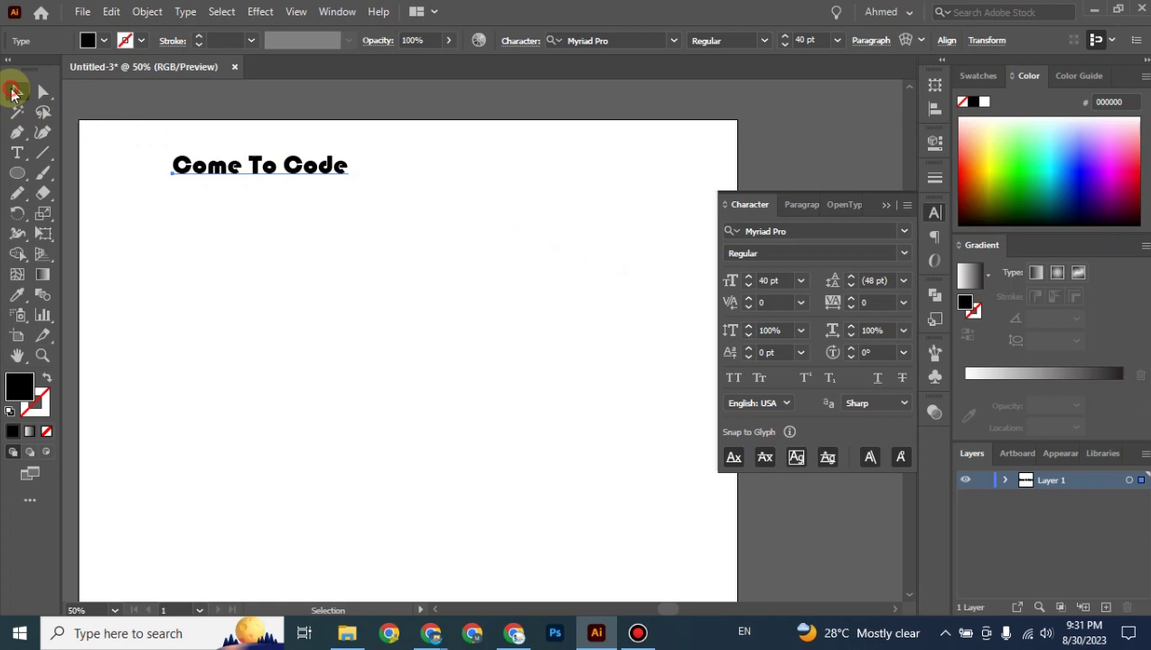
click(286, 216)
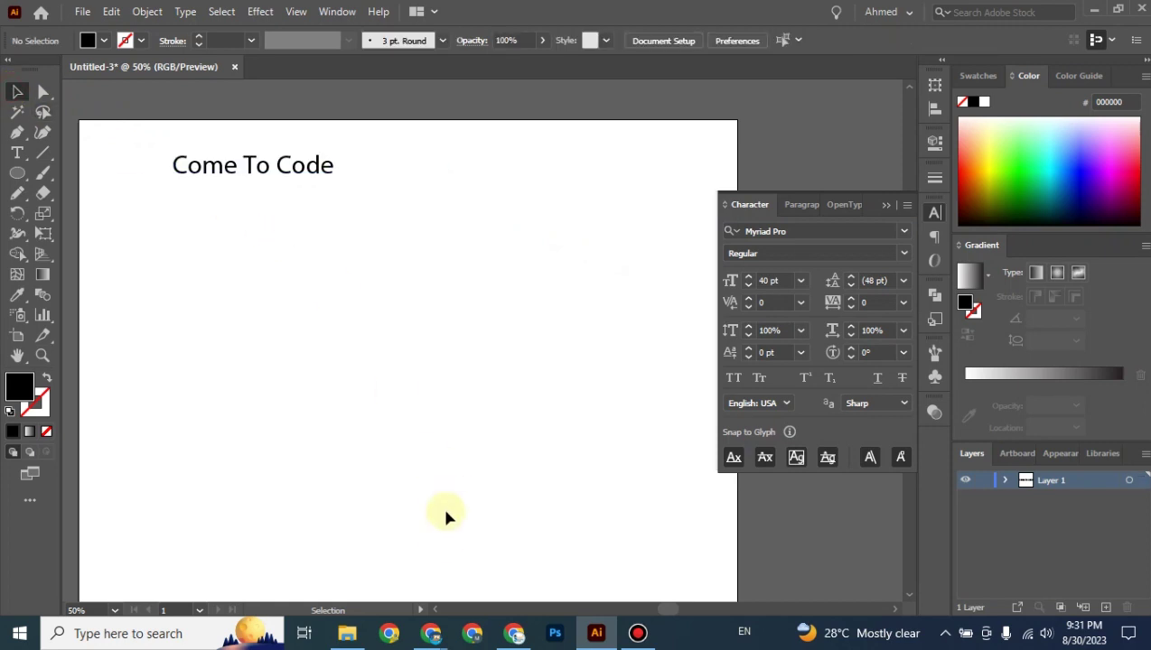
Switch to the Chrome window with the Google Meet call and search the web for "Googlefont" in a new tab.
mouse_move(434, 637)
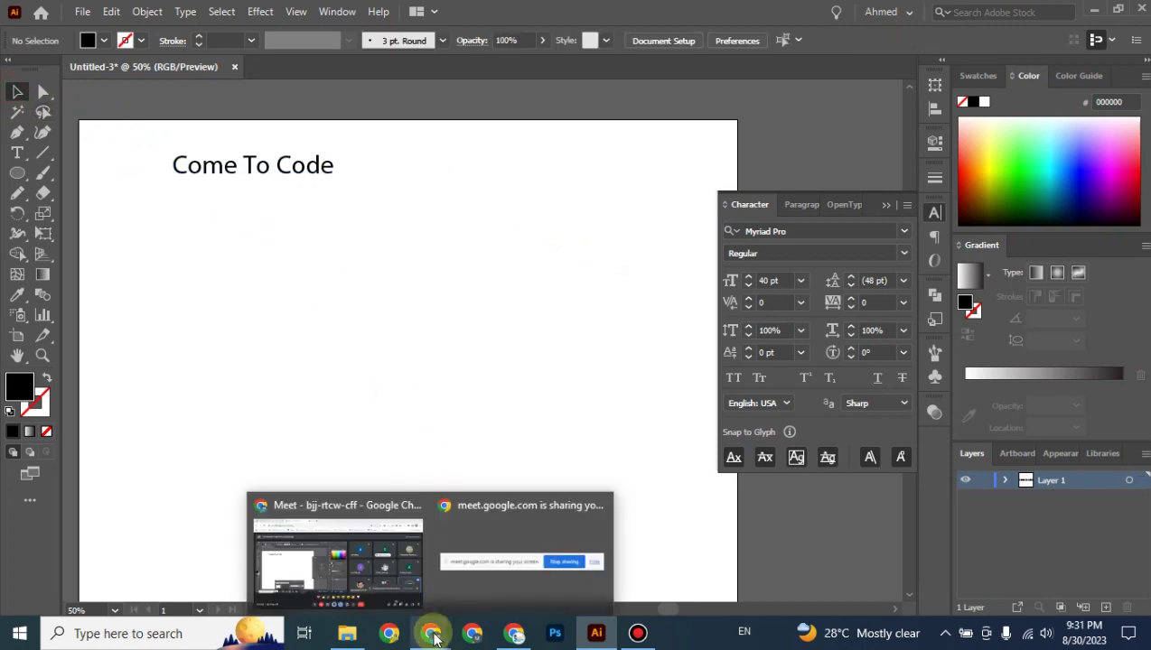
click(373, 587)
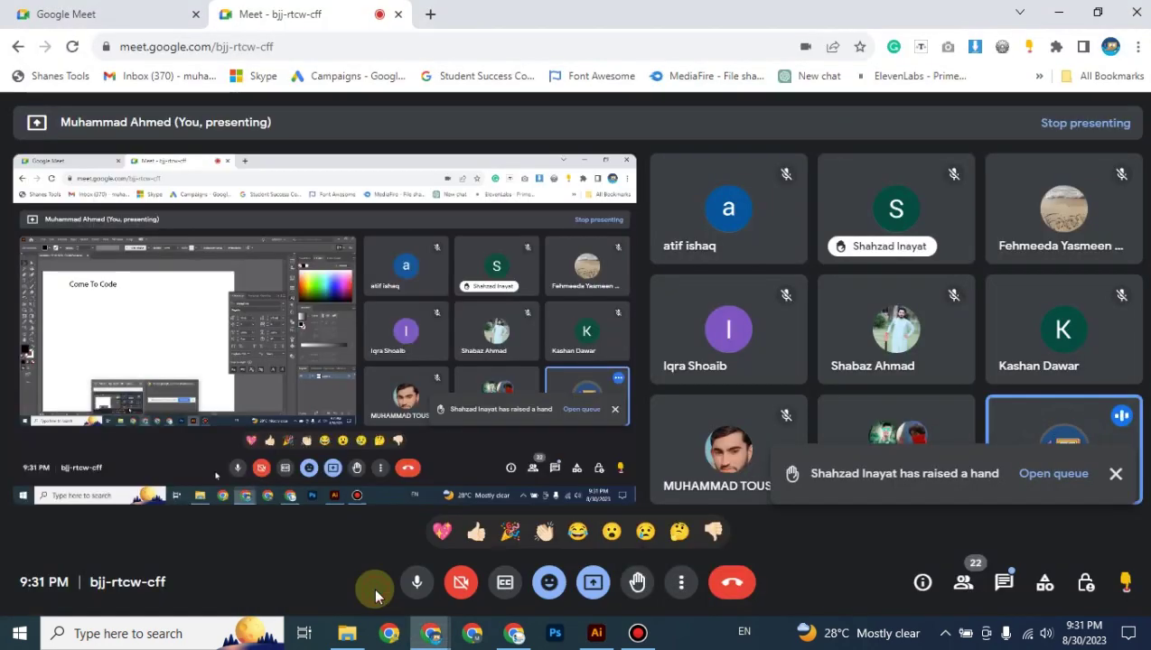
click(431, 16)
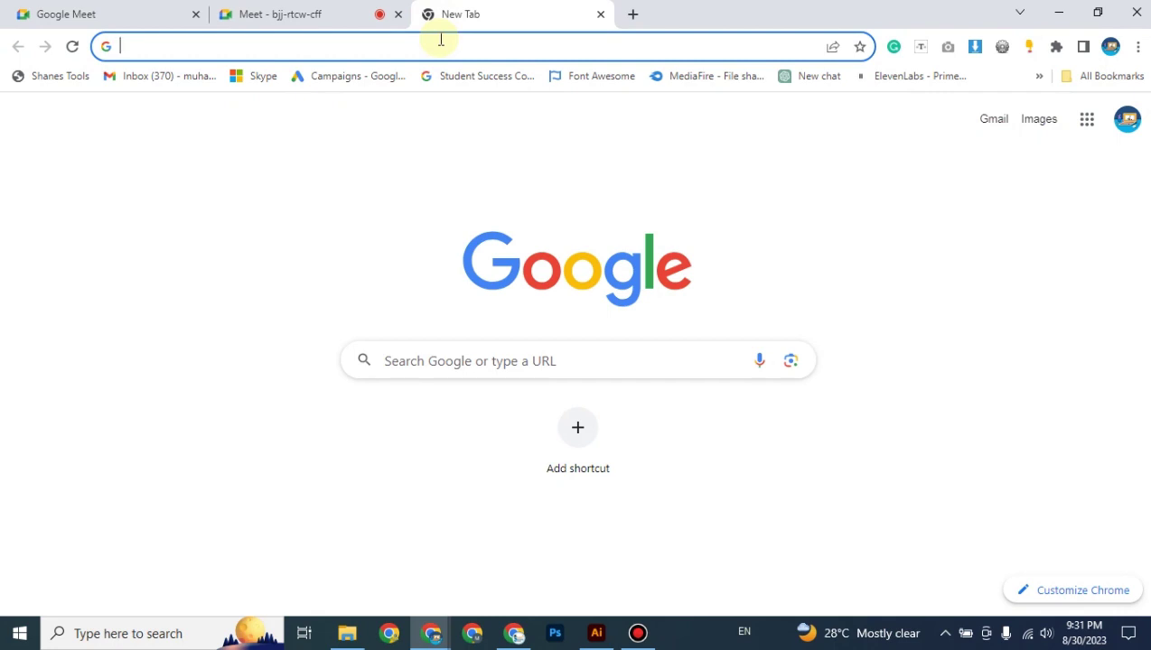
text(Googlr)
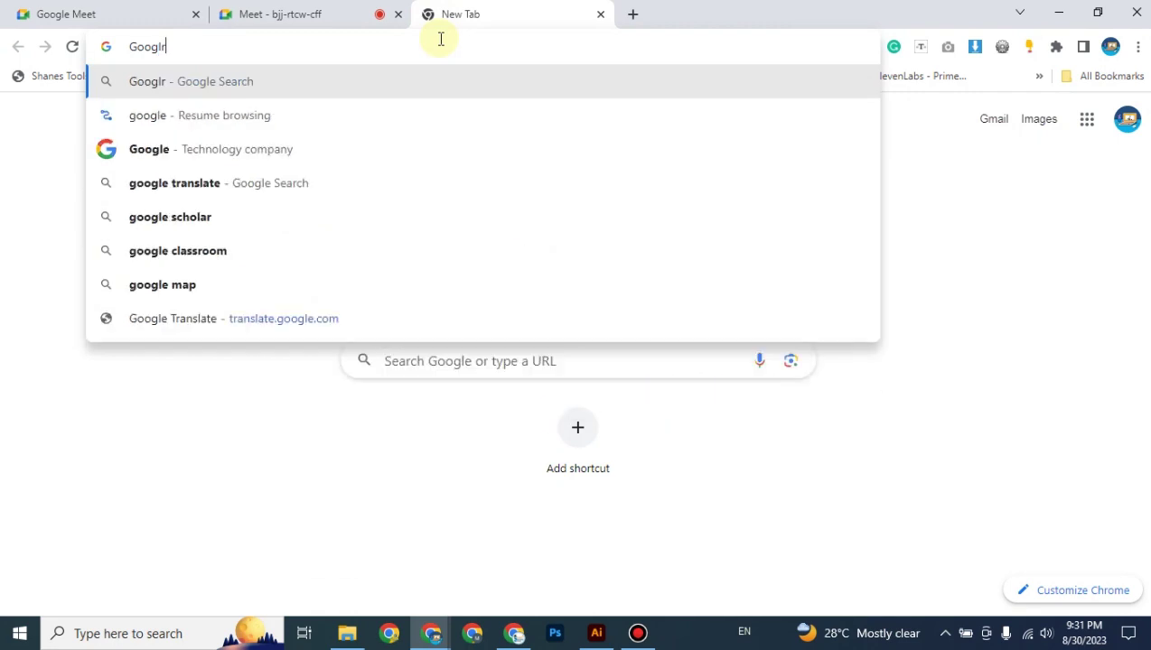
key(BackSpace)
text(efont)
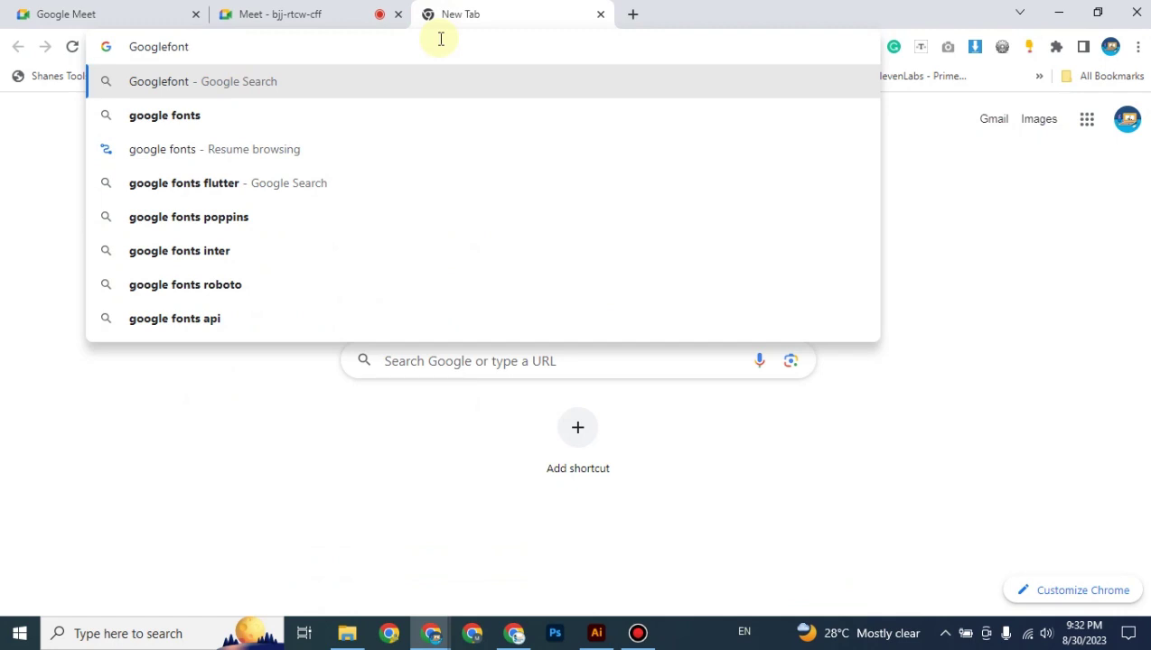
key(Return)
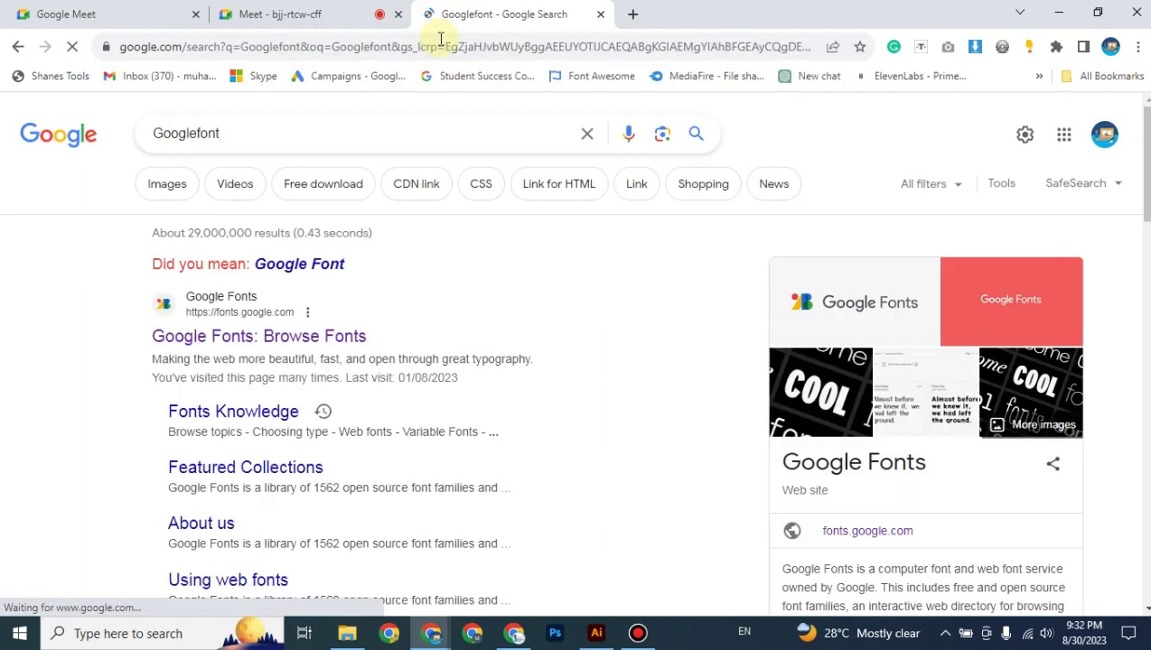
Open the Google Fonts website from the search results and browse its font families.
click(240, 343)
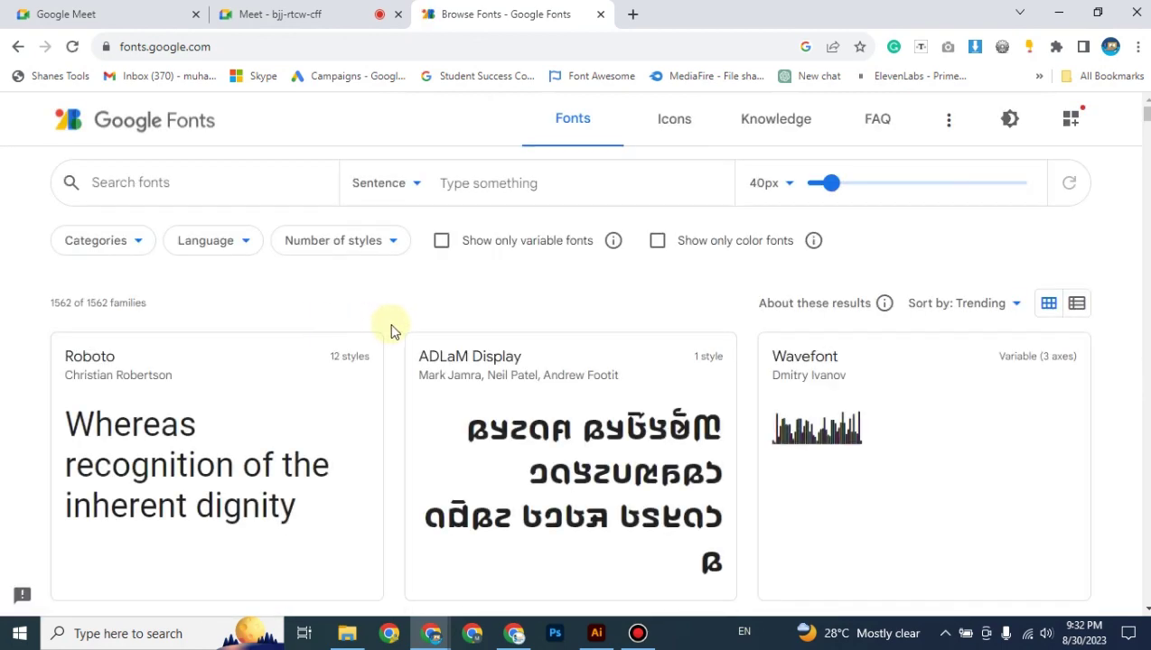
scroll(390, 331, down, 3)
scroll(390, 331, down, 5)
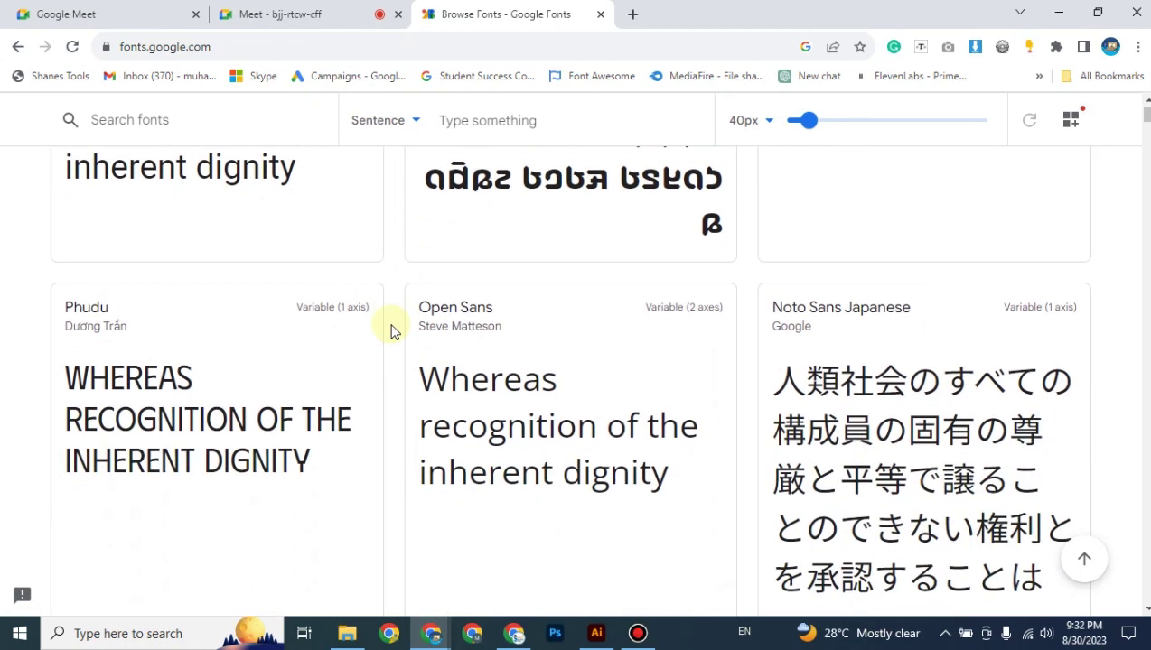
scroll(390, 331, down, 1)
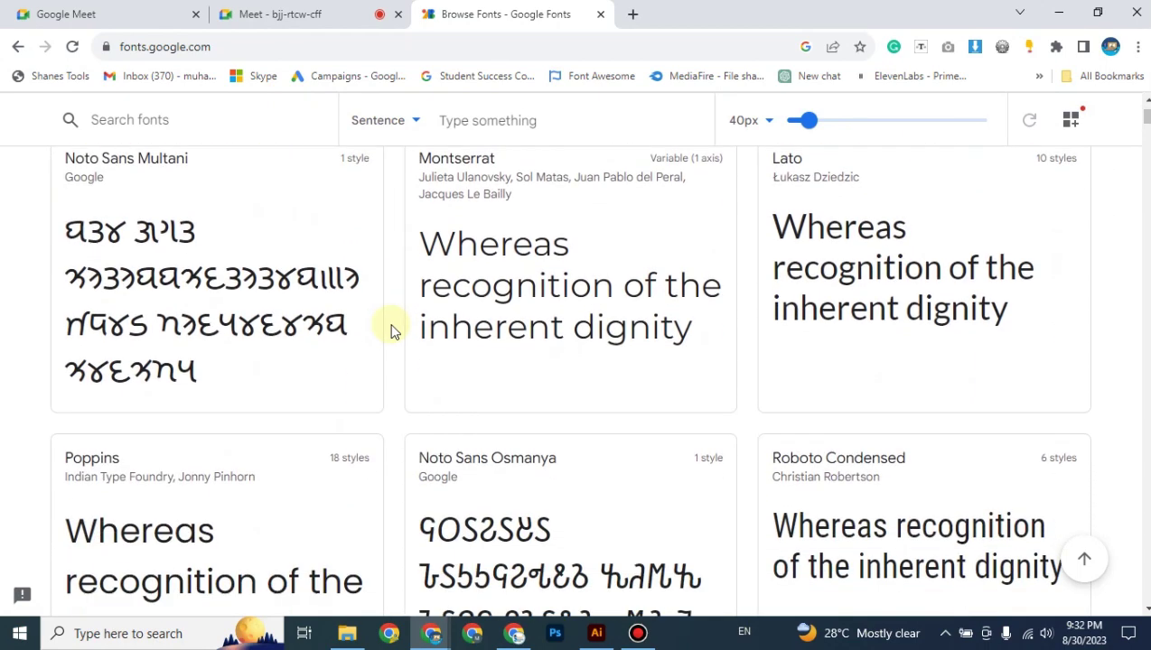
Browse the sample previews of the font families in the catalogue, from Montserrat to Roboto Mono, and return to the start.
scroll(390, 330, up, 1)
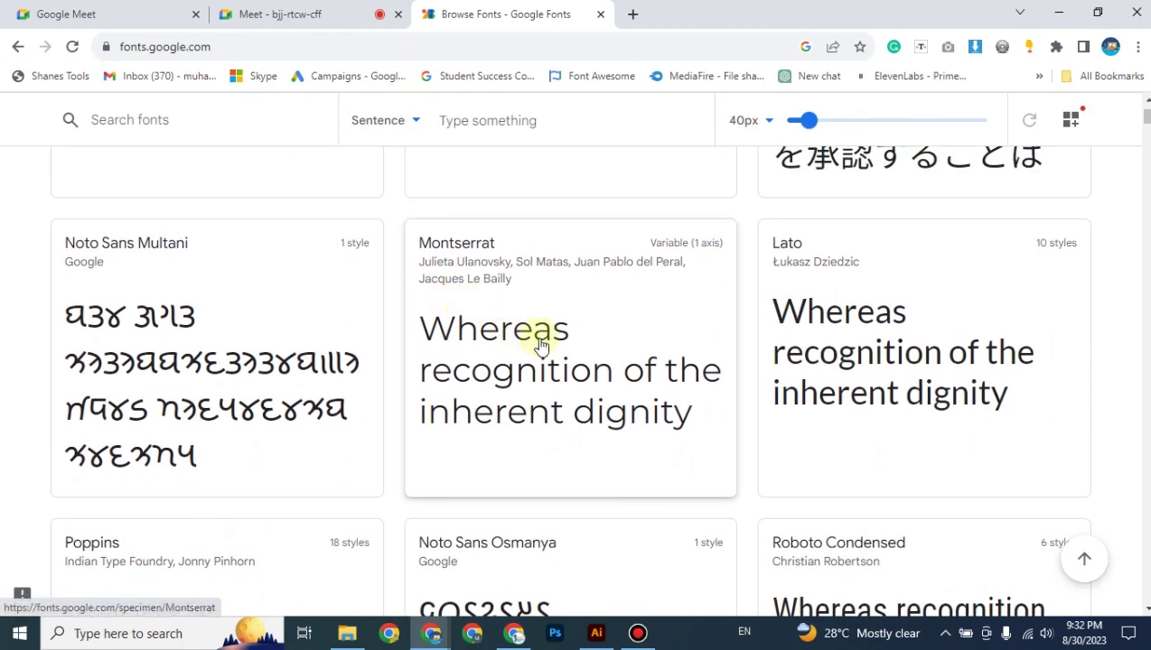
scroll(389, 335, down, 2)
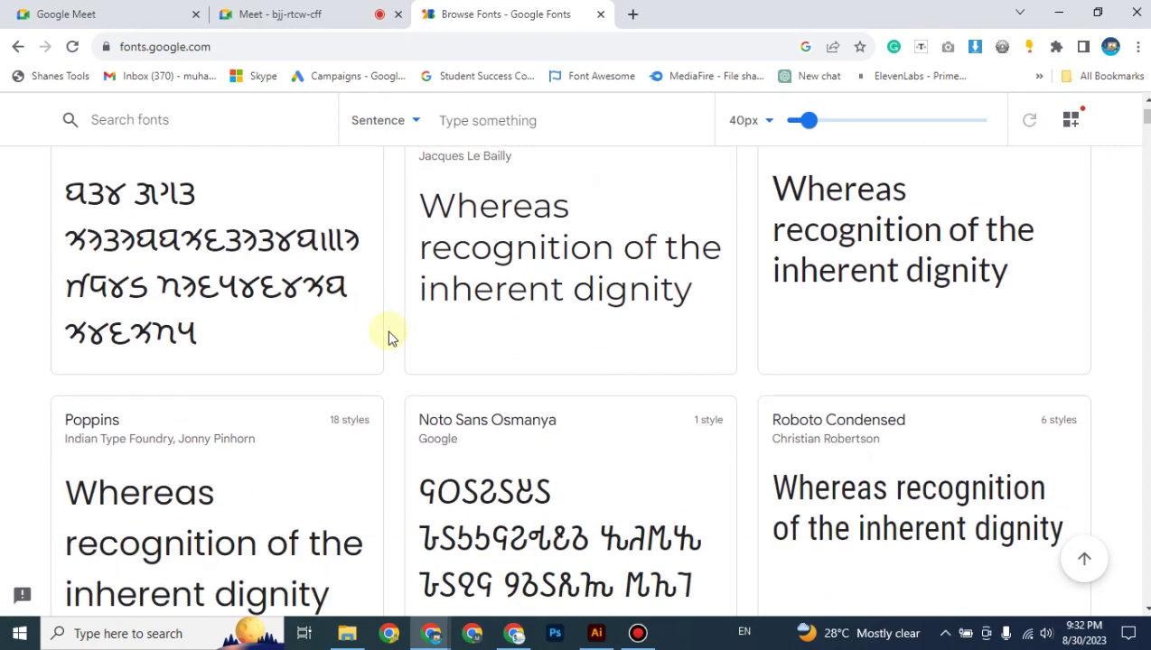
scroll(386, 330, down, 1)
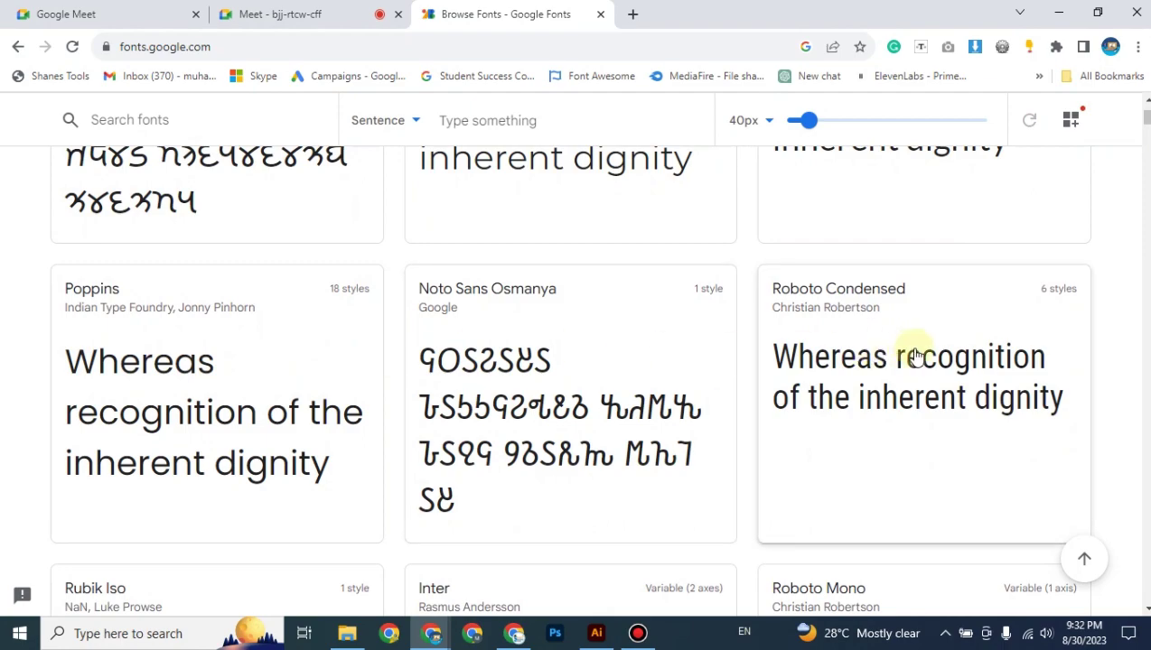
scroll(915, 348, down, 4)
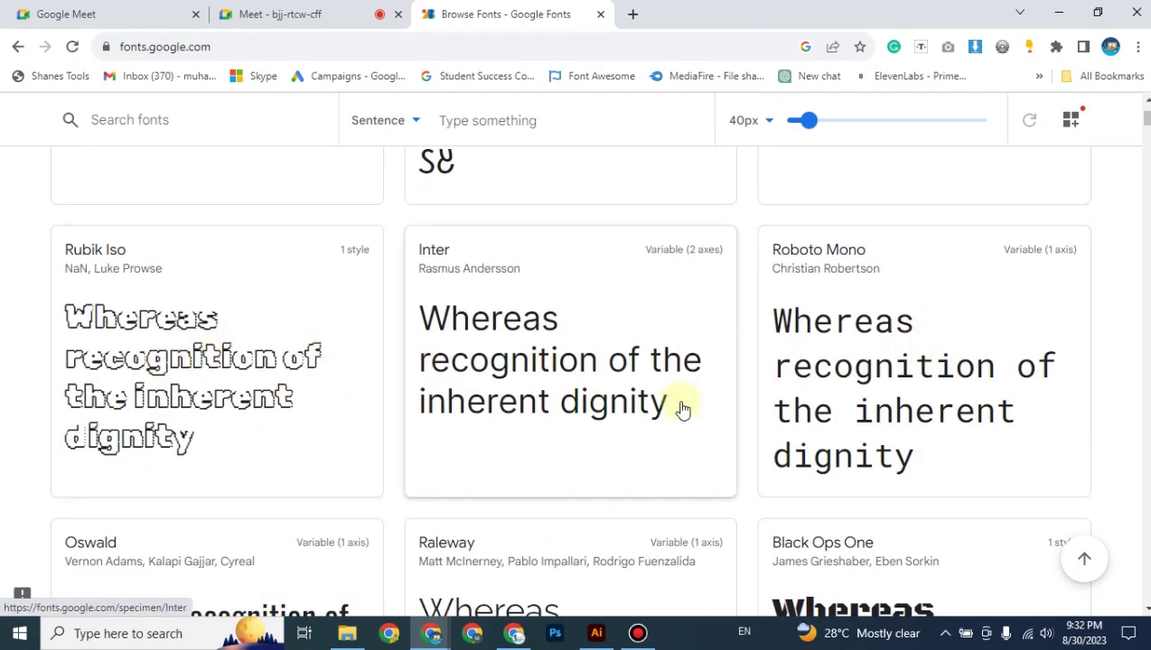
scroll(771, 406, up, 15)
scroll(772, 408, up, 1)
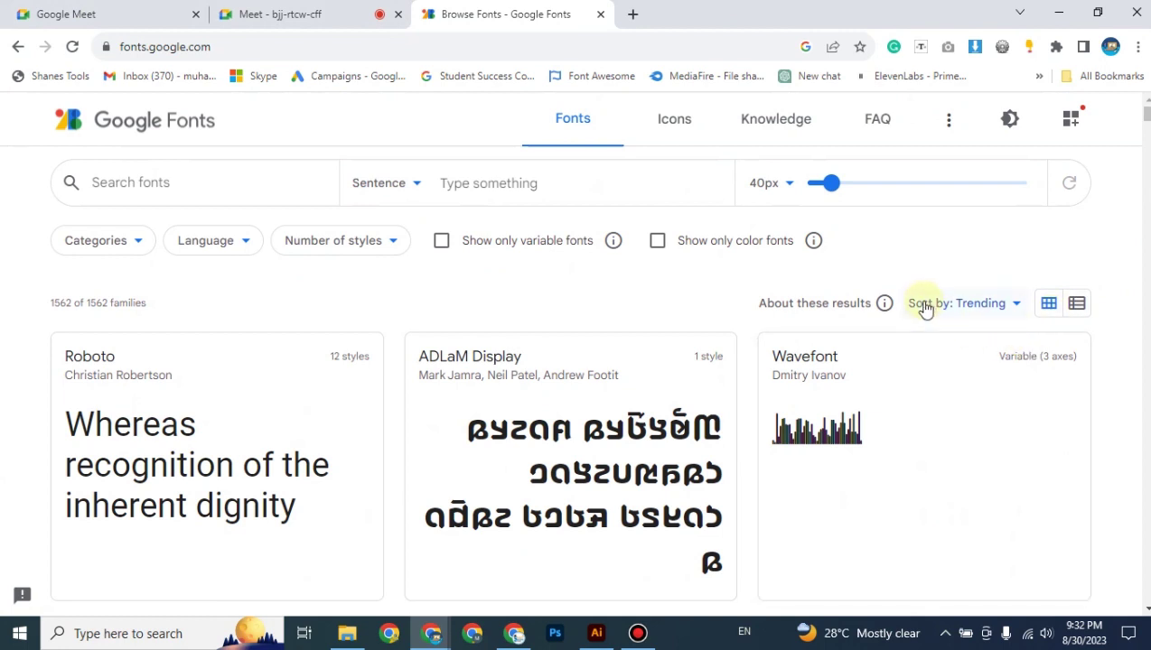
Check the available sort orders without changing the current one and look through the trending font families.
click(965, 303)
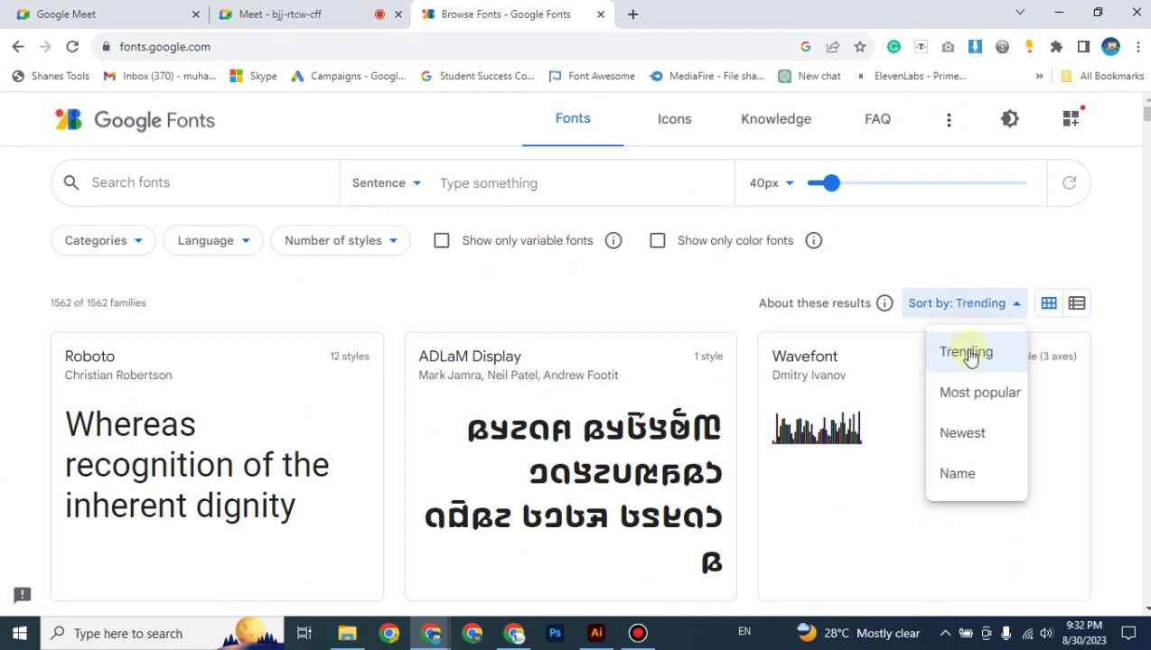
click(390, 349)
scroll(390, 347, down, 5)
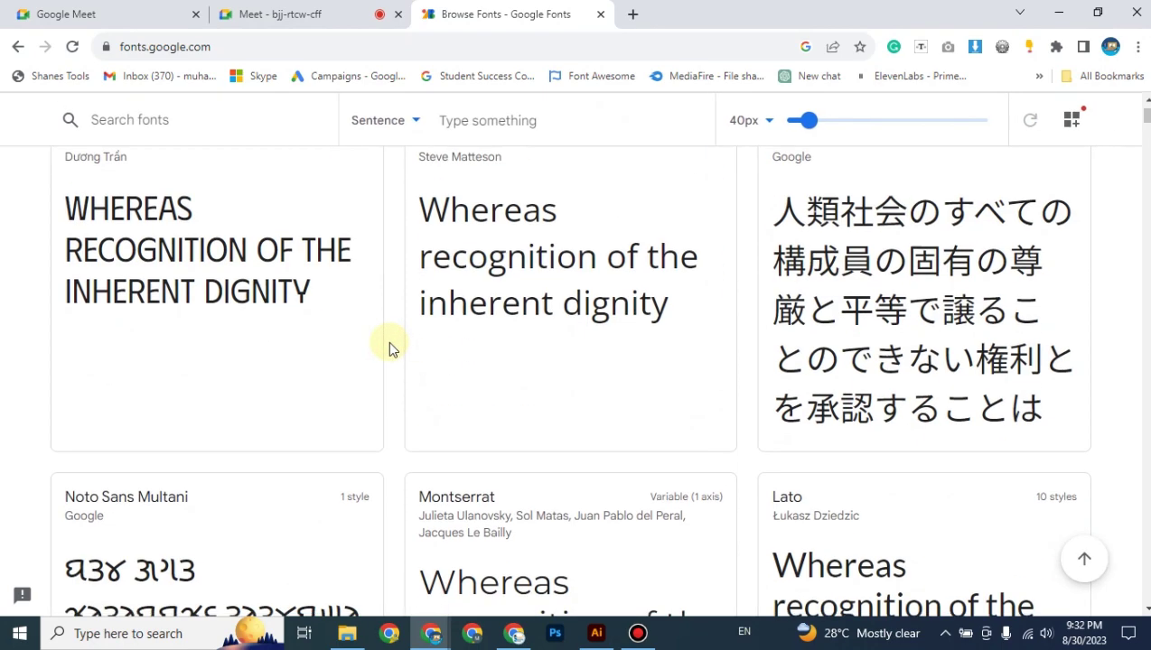
scroll(390, 347, up, 5)
Sort the font families by Newest, browse the newest ones, and set the sorting back to Trending.
click(1007, 305)
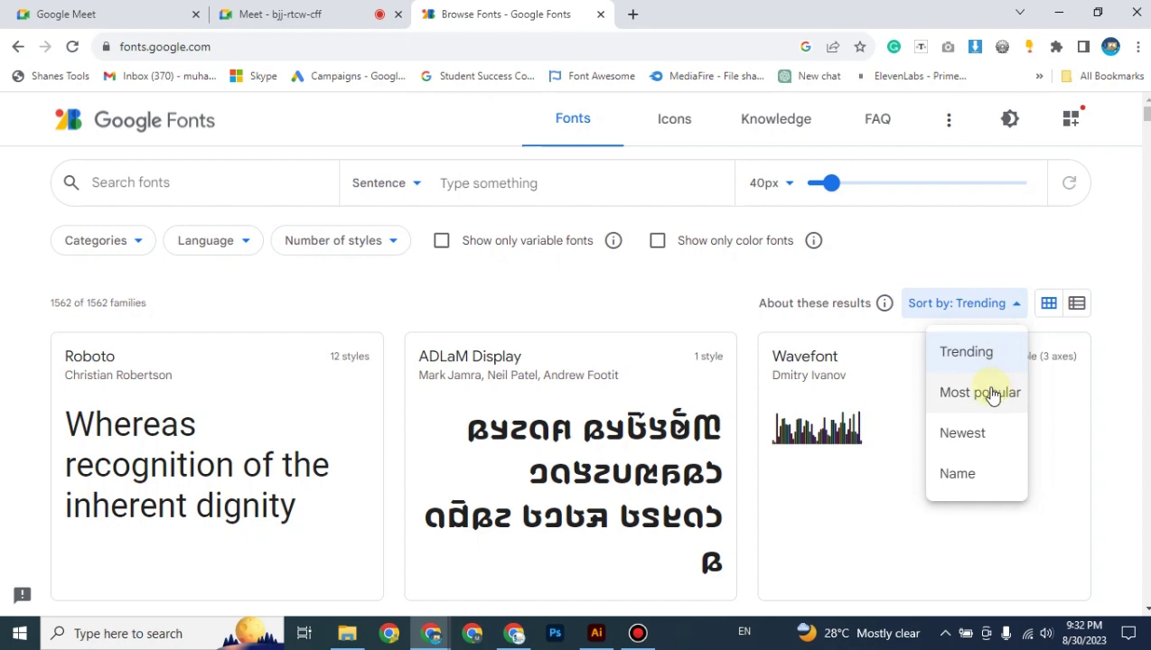
click(976, 430)
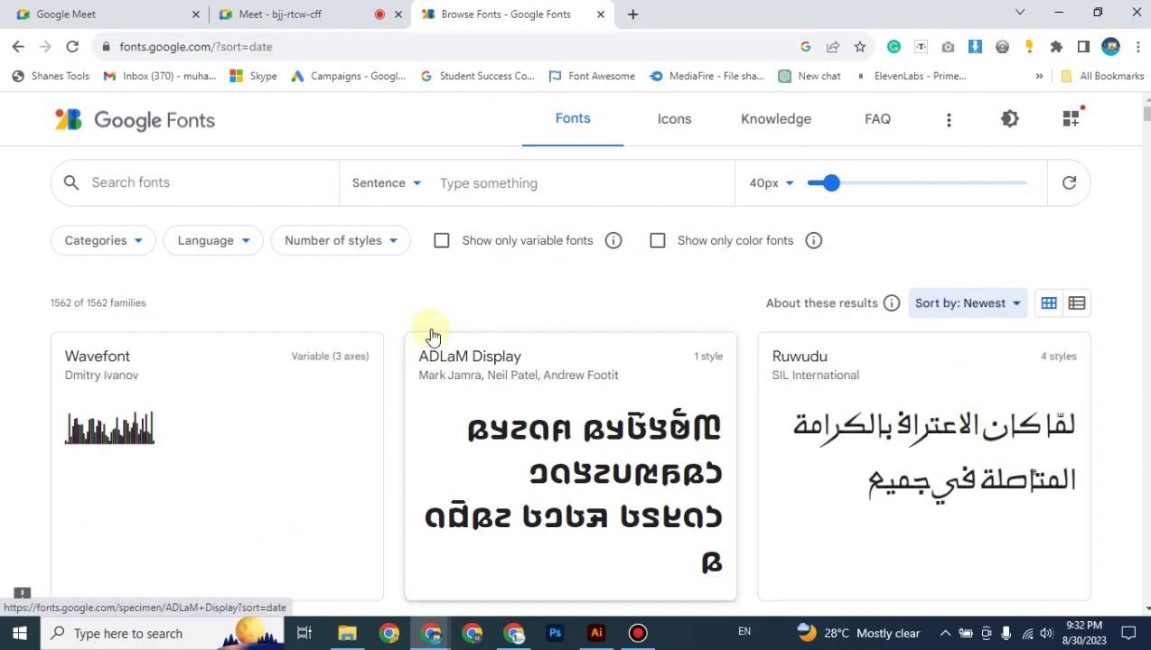
scroll(393, 326, down, 2)
scroll(390, 330, down, 3)
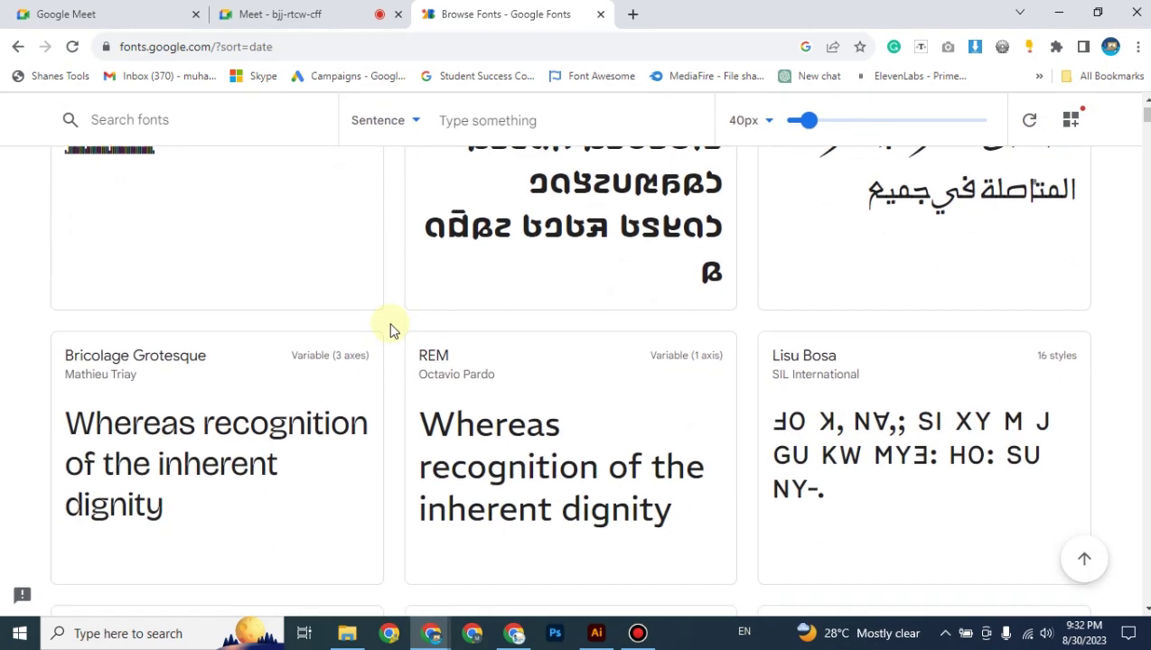
scroll(390, 329, up, 5)
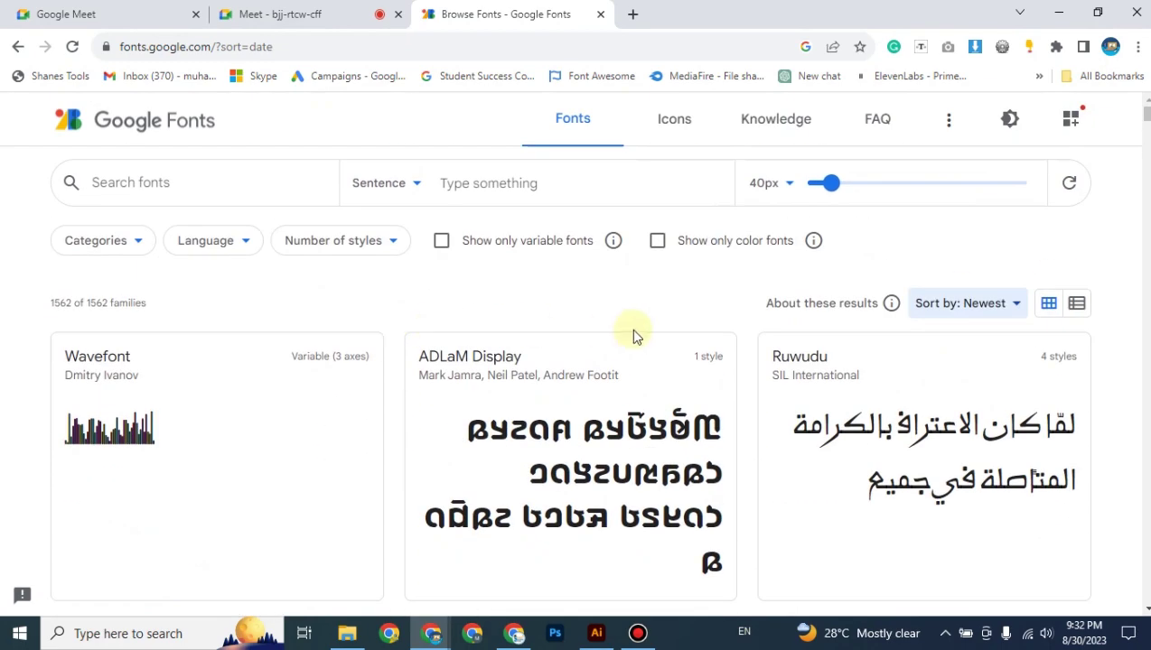
click(1006, 303)
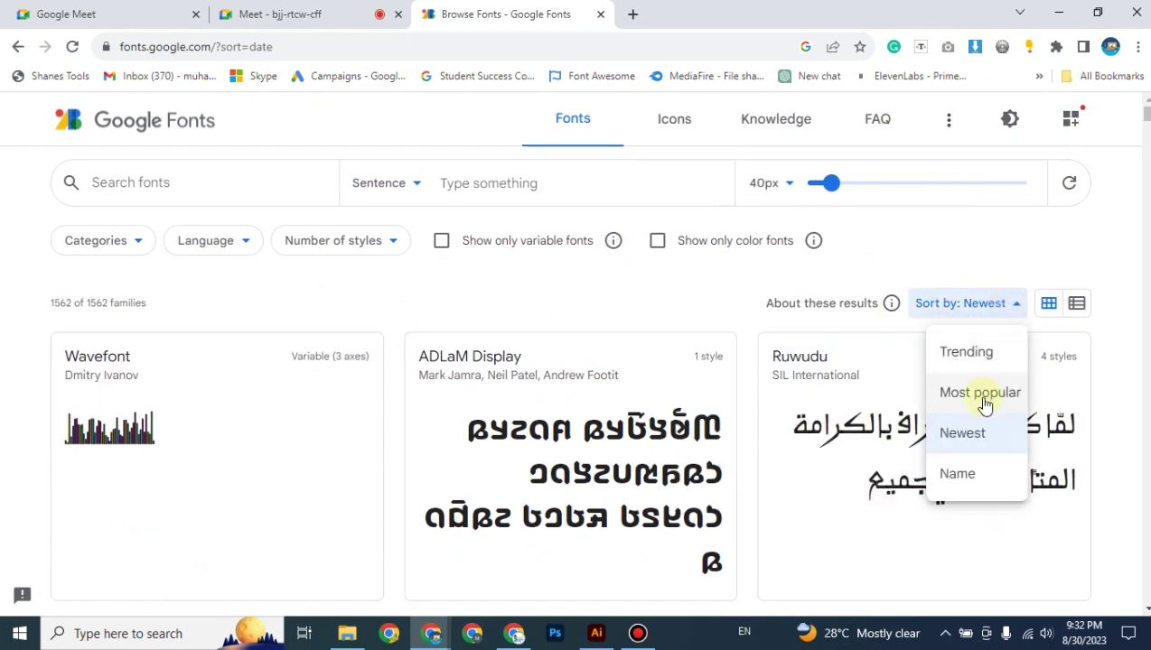
click(968, 355)
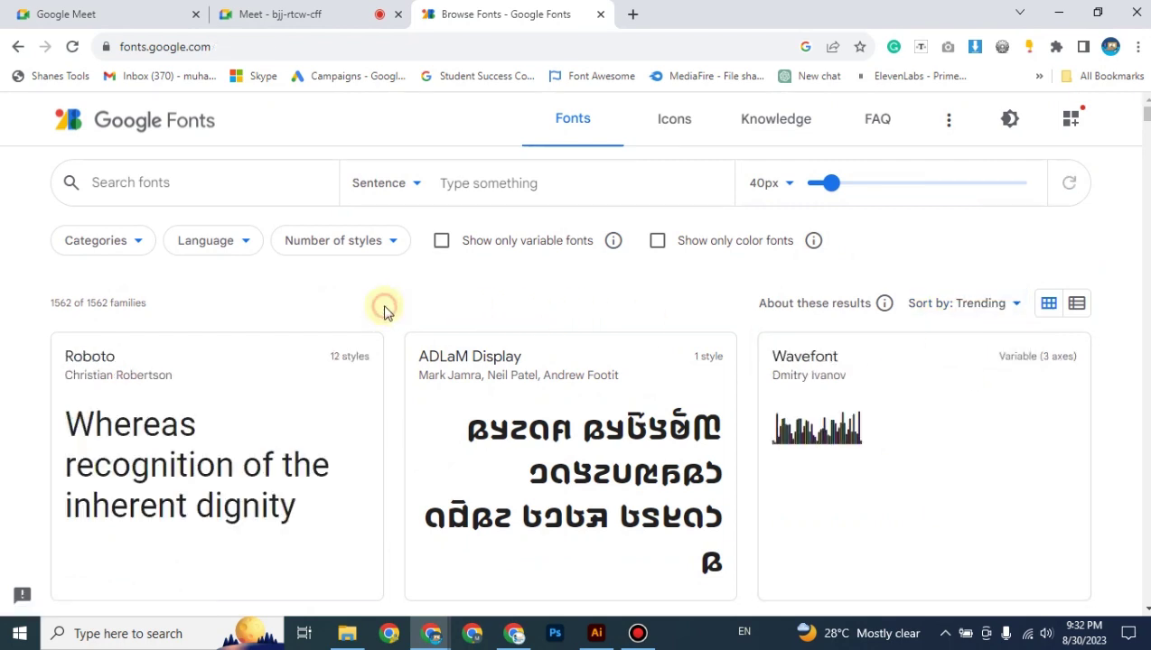
Review the options of the Language filter and the Number of styles filter without applying either.
click(244, 250)
scroll(256, 384, down, 1)
scroll(255, 384, down, 8)
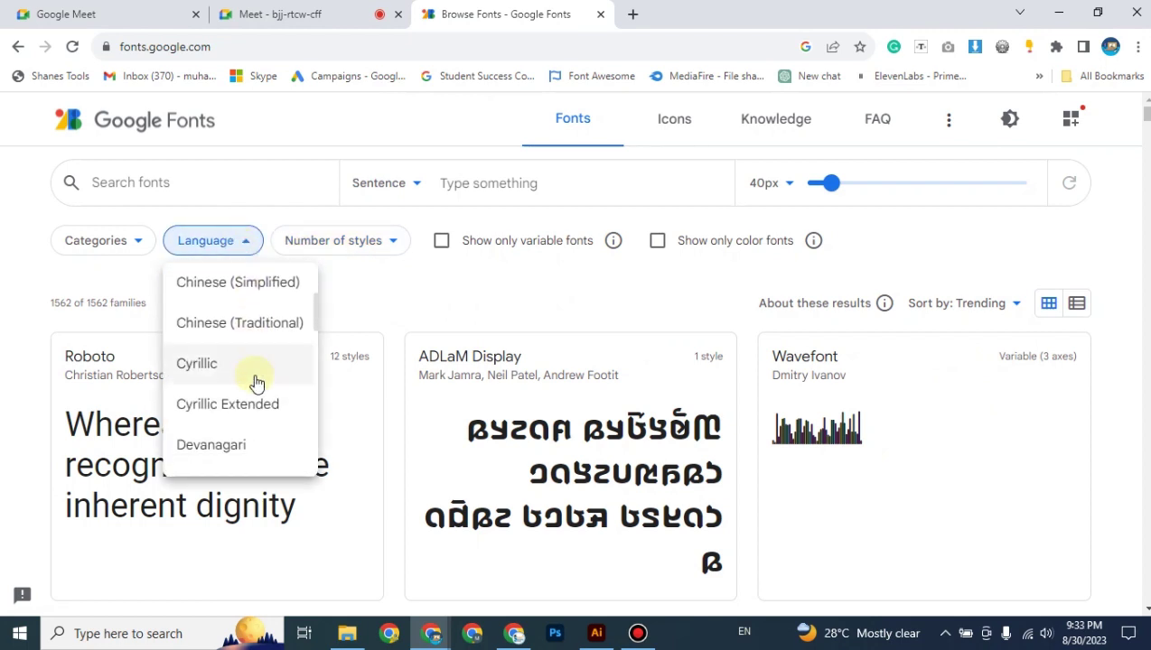
scroll(256, 384, down, 5)
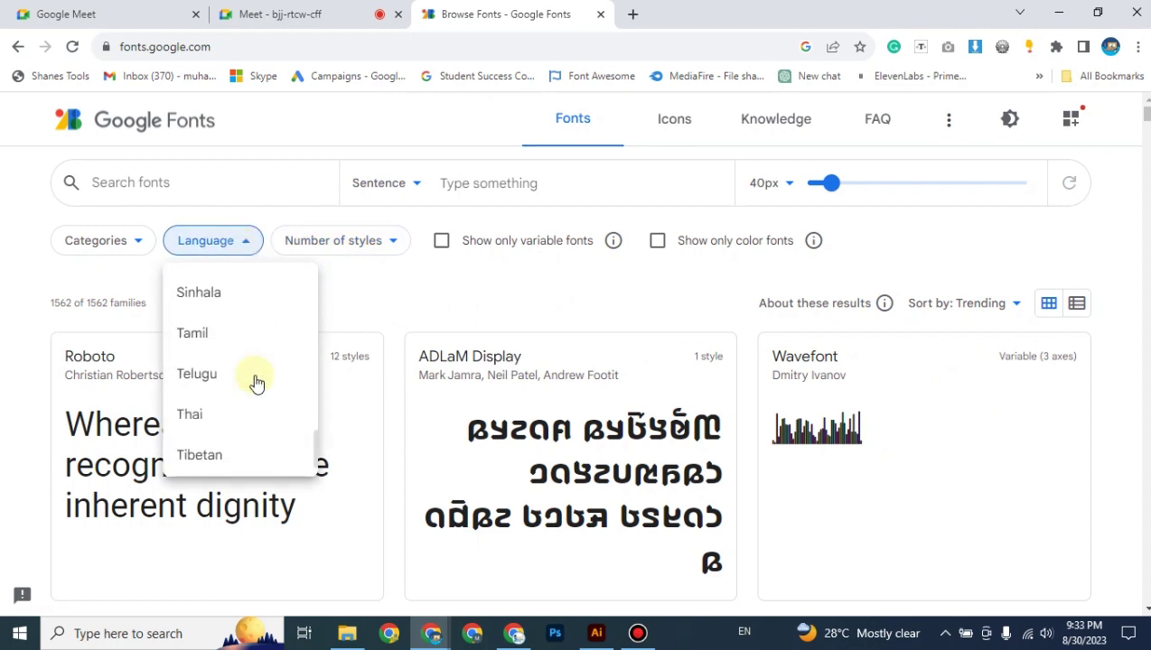
scroll(255, 384, up, 2)
scroll(256, 384, up, 5)
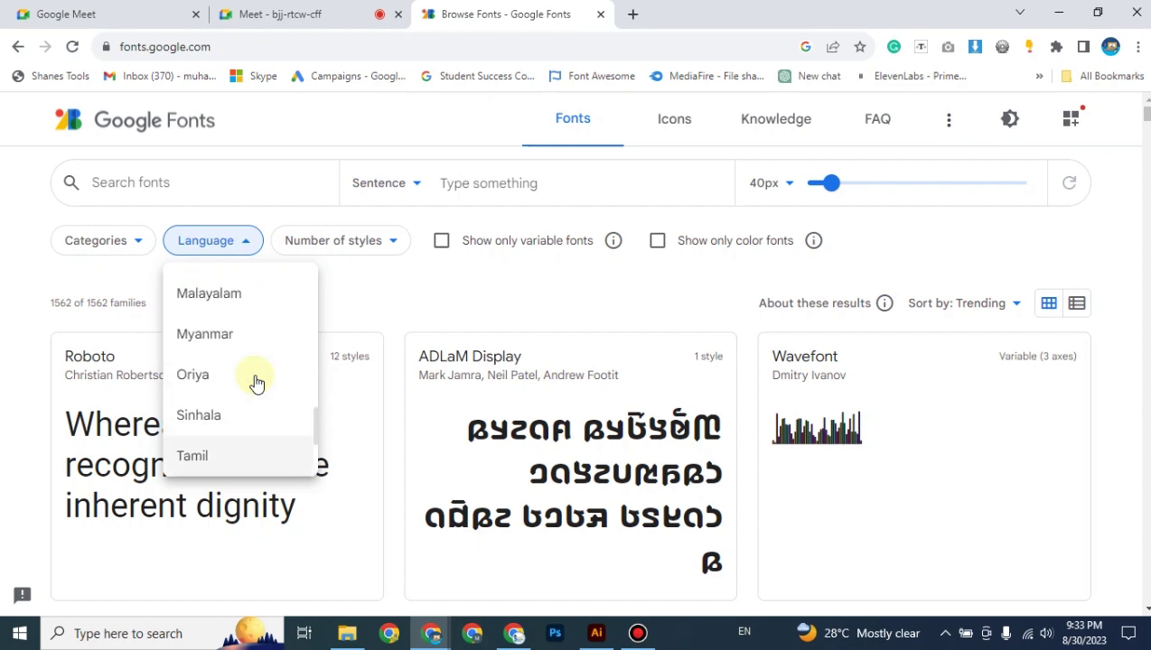
scroll(255, 383, up, 5)
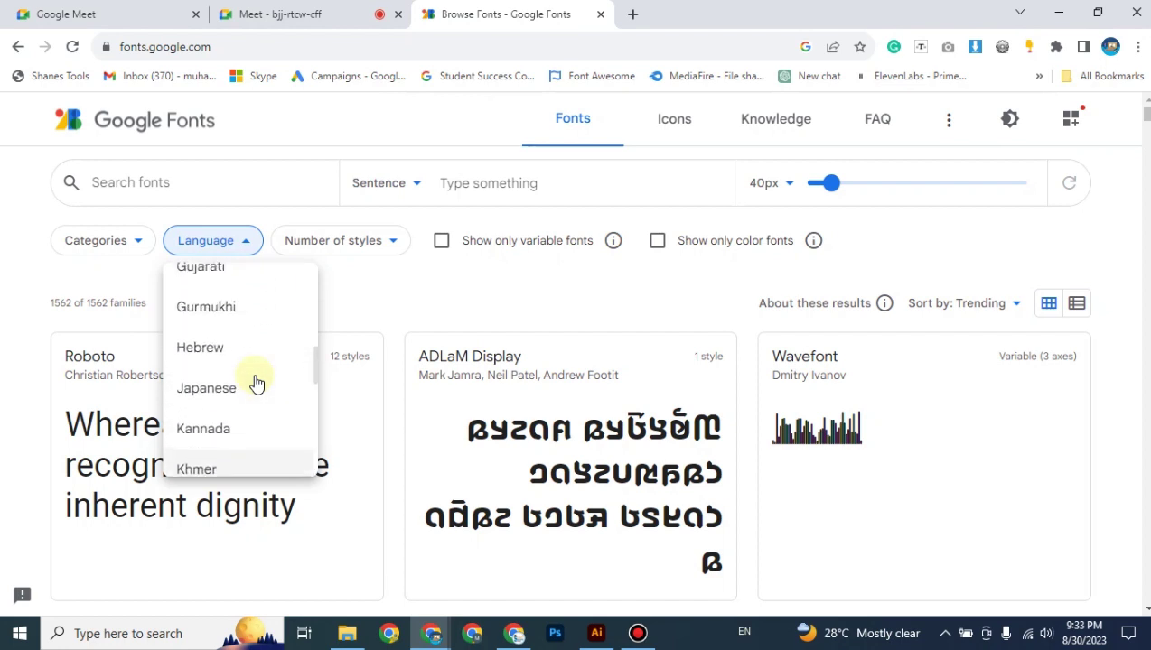
scroll(256, 384, up, 5)
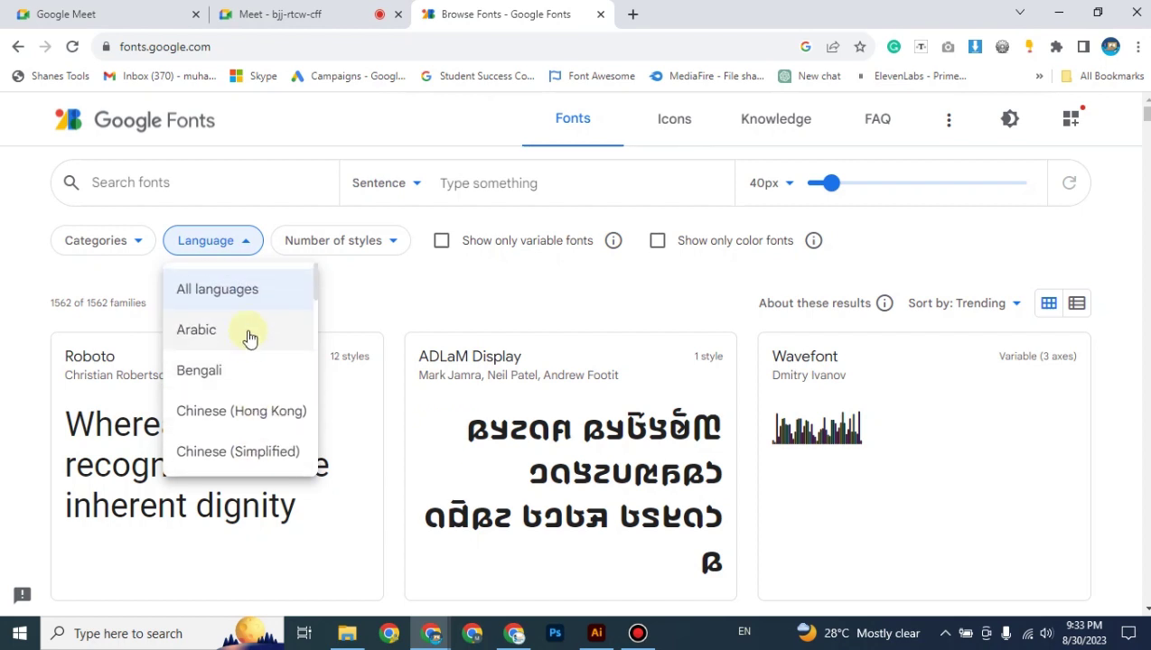
click(368, 291)
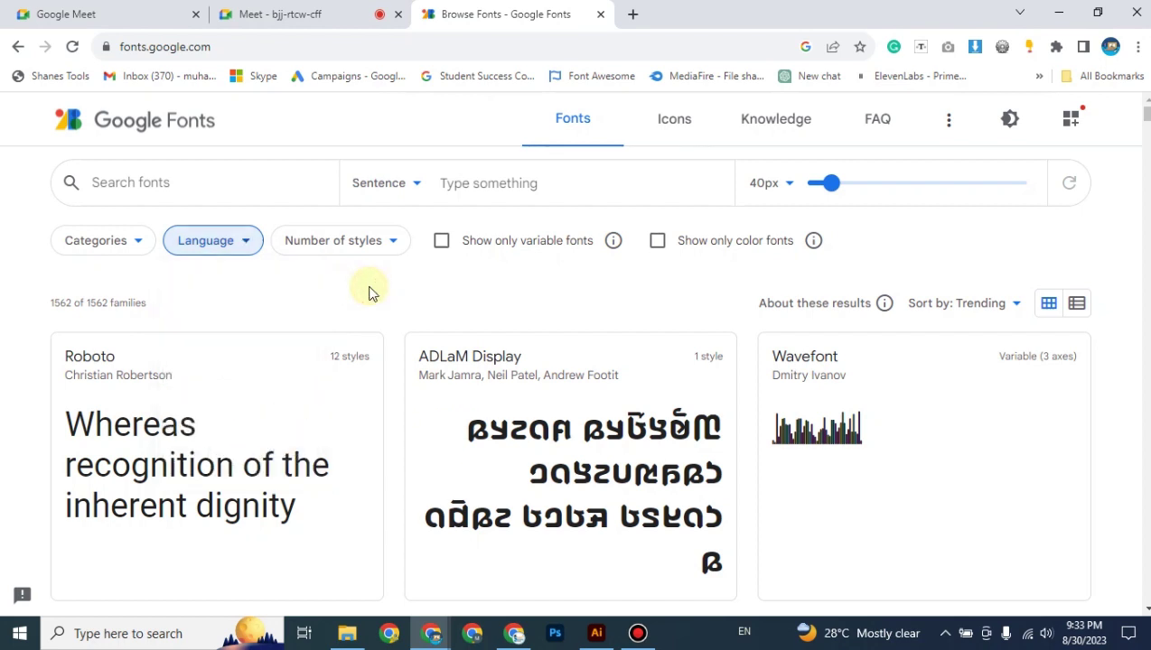
click(311, 247)
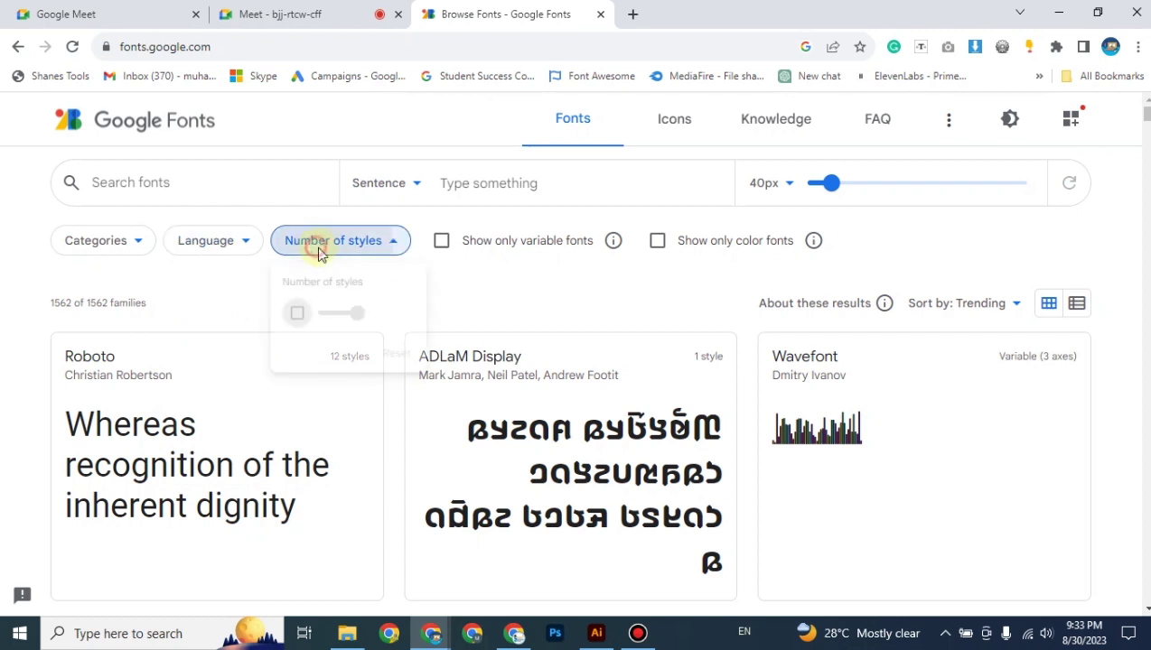
click(516, 297)
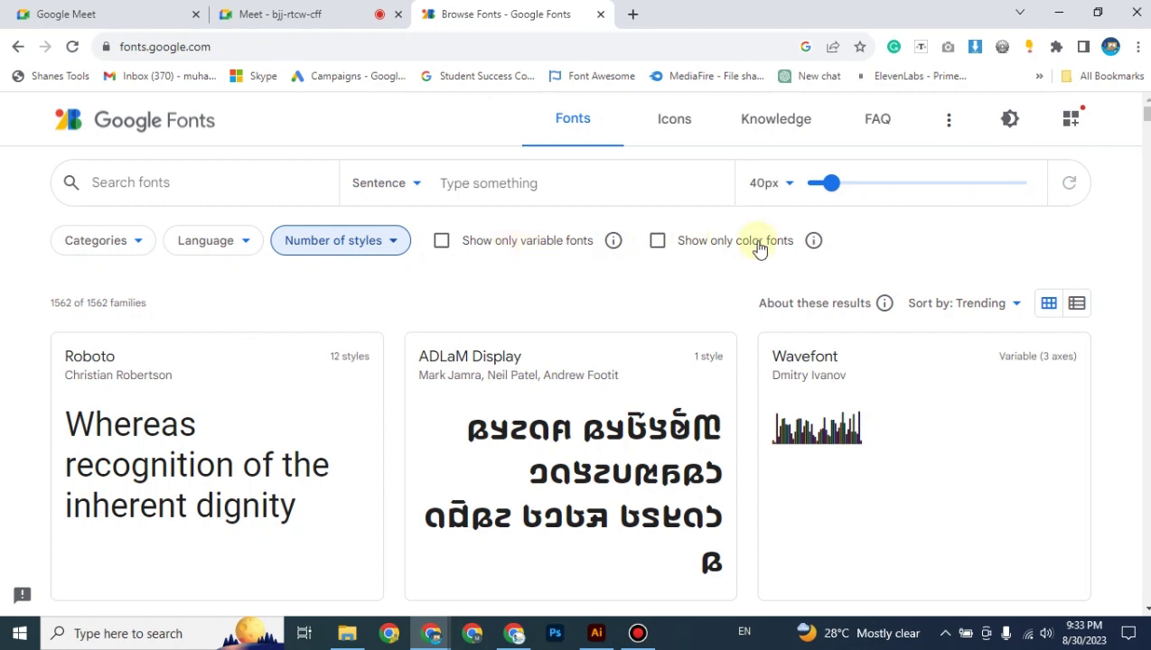
Filter the catalogue to show only color fonts and browse the matching families.
click(657, 242)
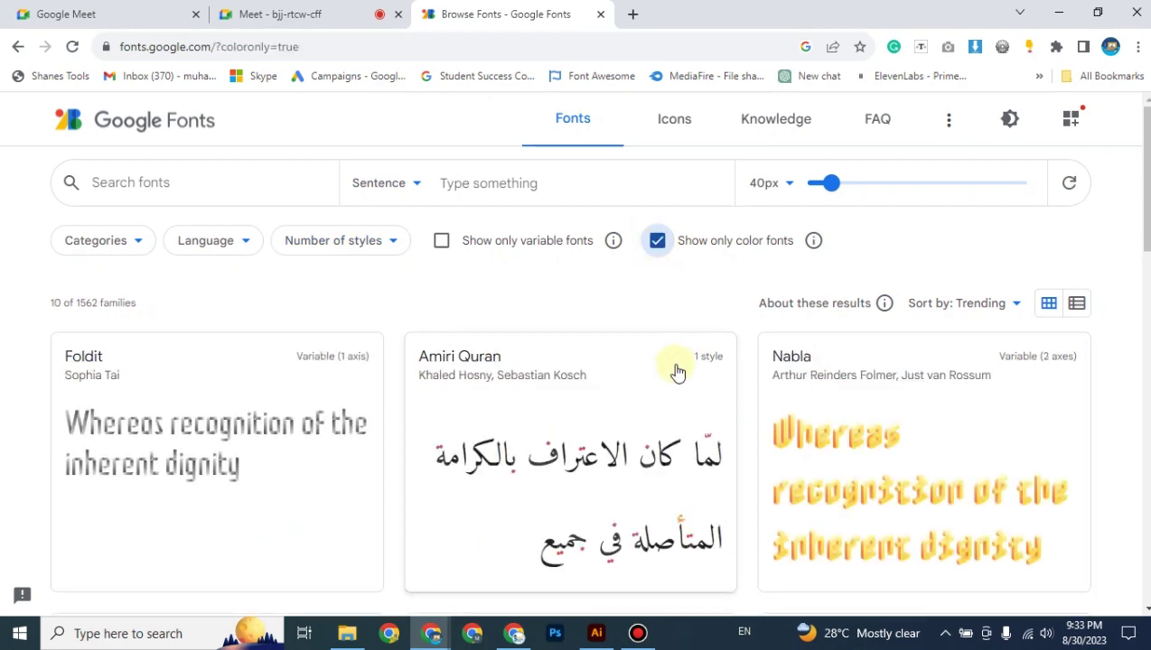
scroll(673, 411, down, 2)
scroll(859, 398, down, 2)
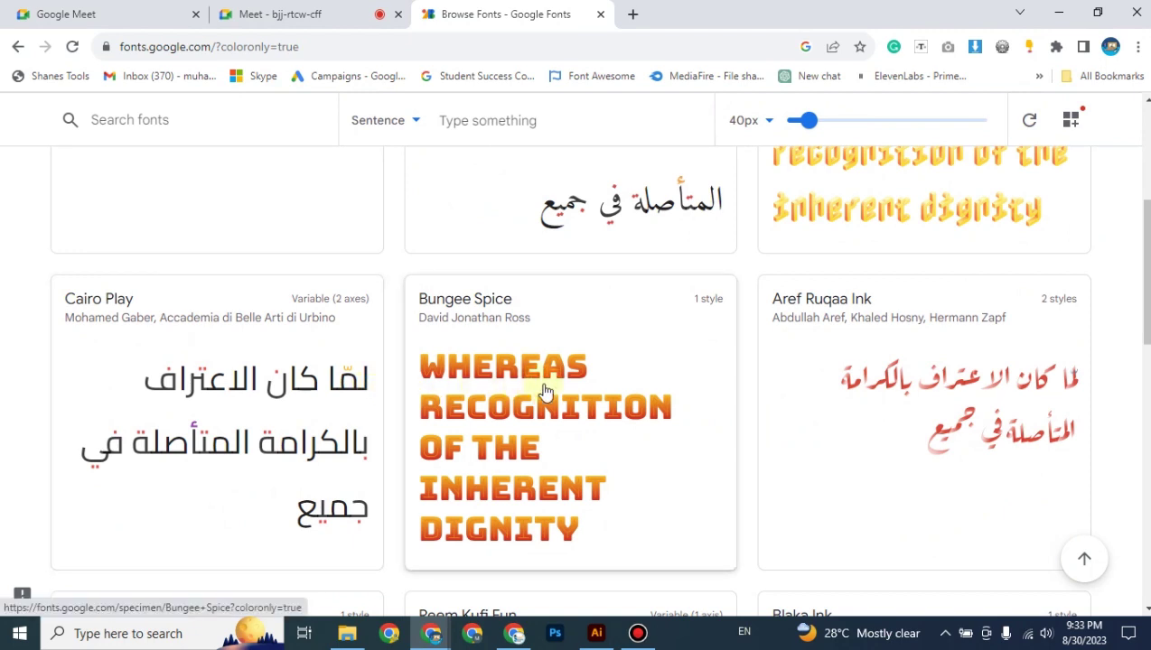
Switch to Illustrator, select the "Come To Code" text, and return to the Google Fonts window in Chrome.
click(596, 633)
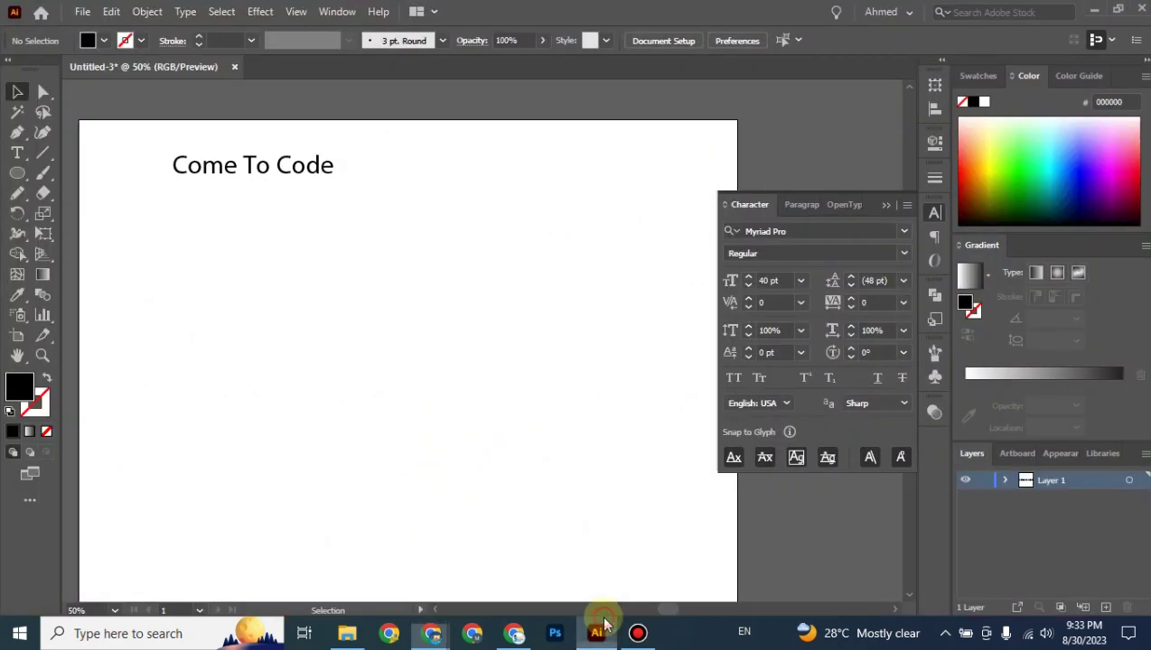
click(259, 167)
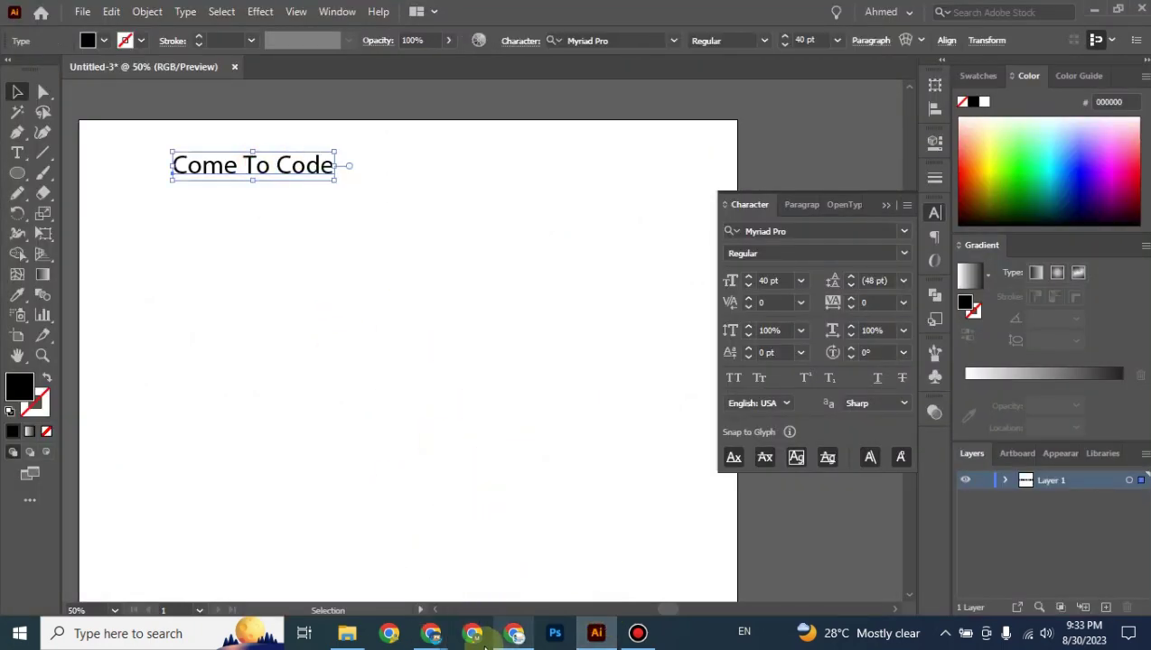
mouse_move(431, 634)
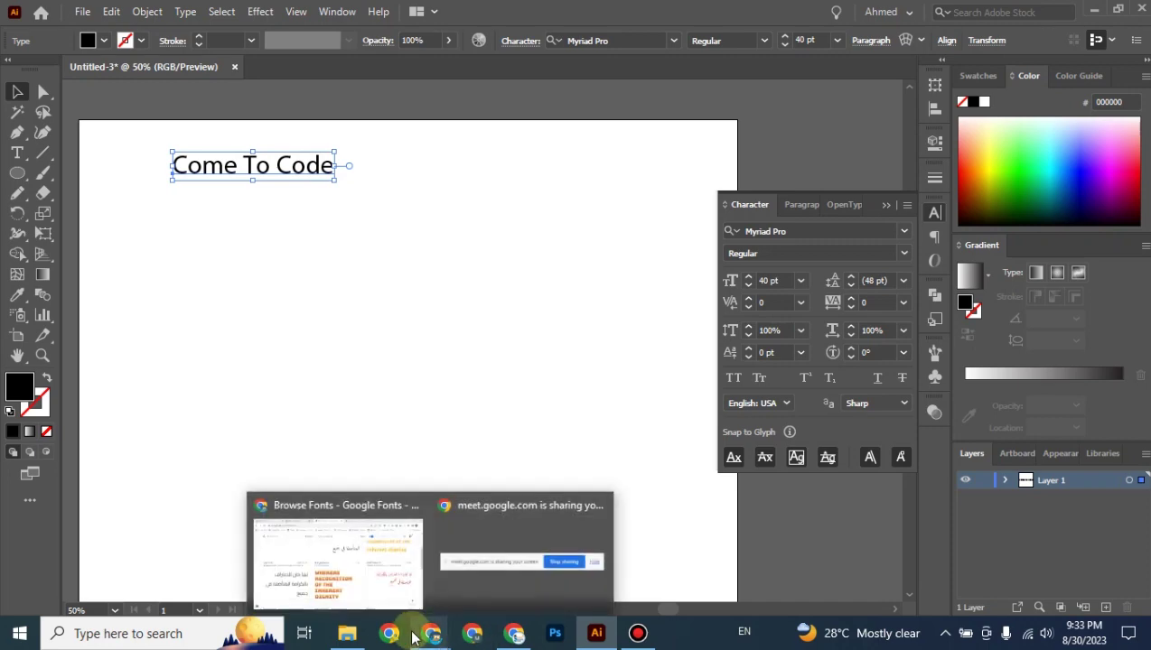
click(370, 577)
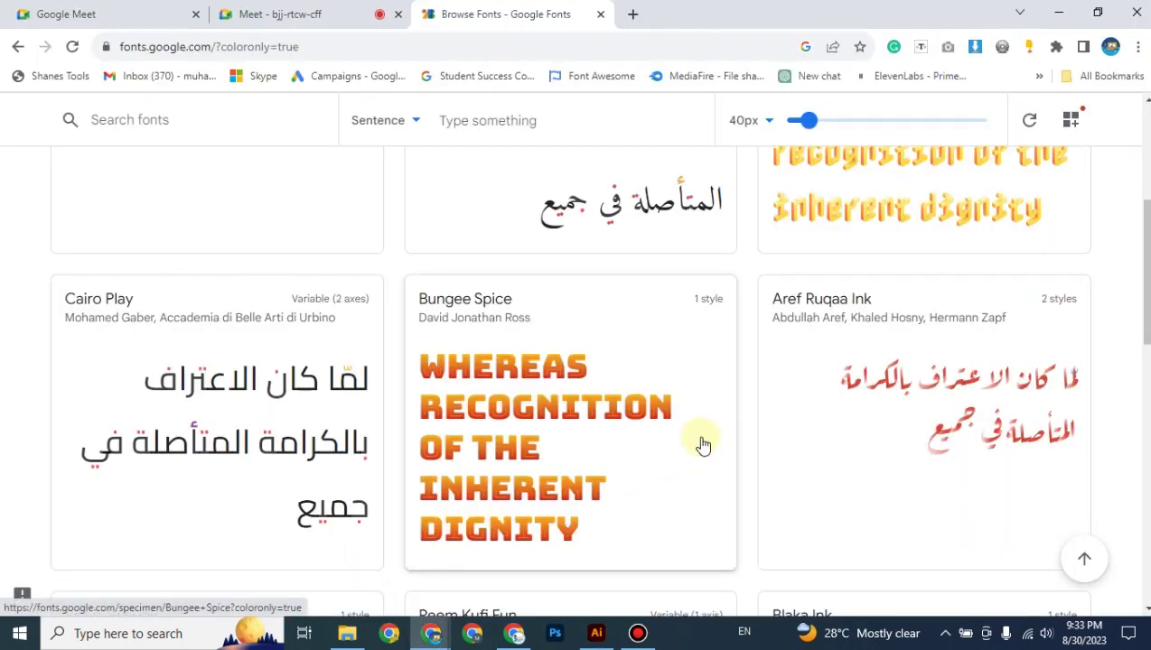
Look through the remaining color fonts and remove the color-fonts-only filter.
scroll(703, 444, down, 3)
scroll(704, 443, up, 10)
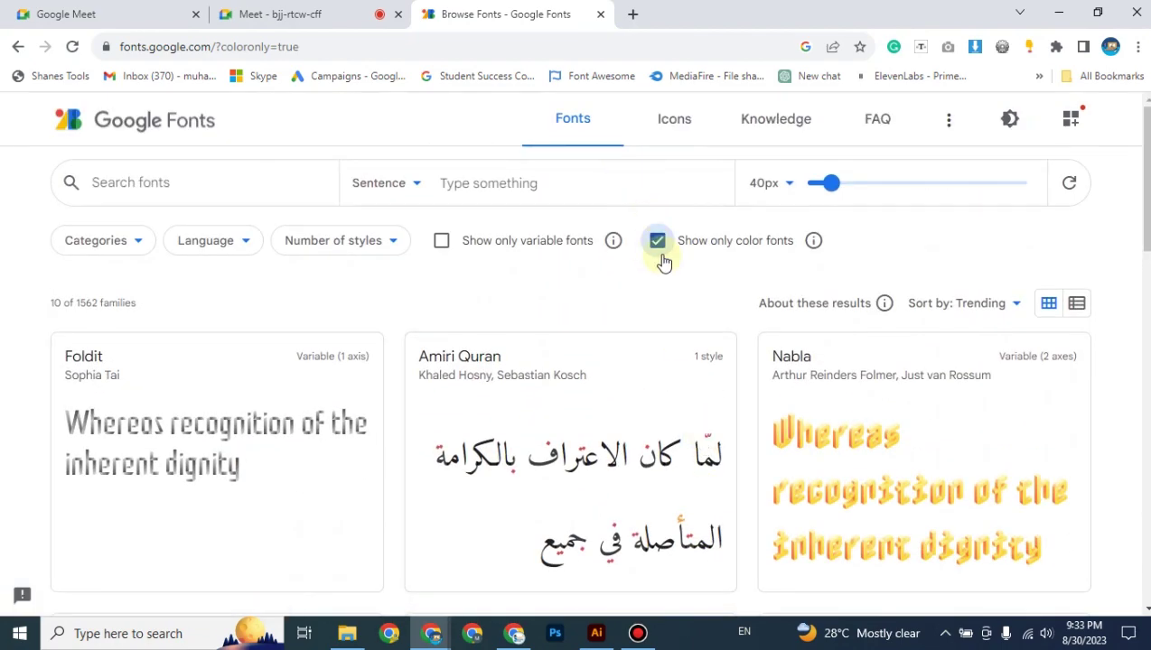
click(659, 253)
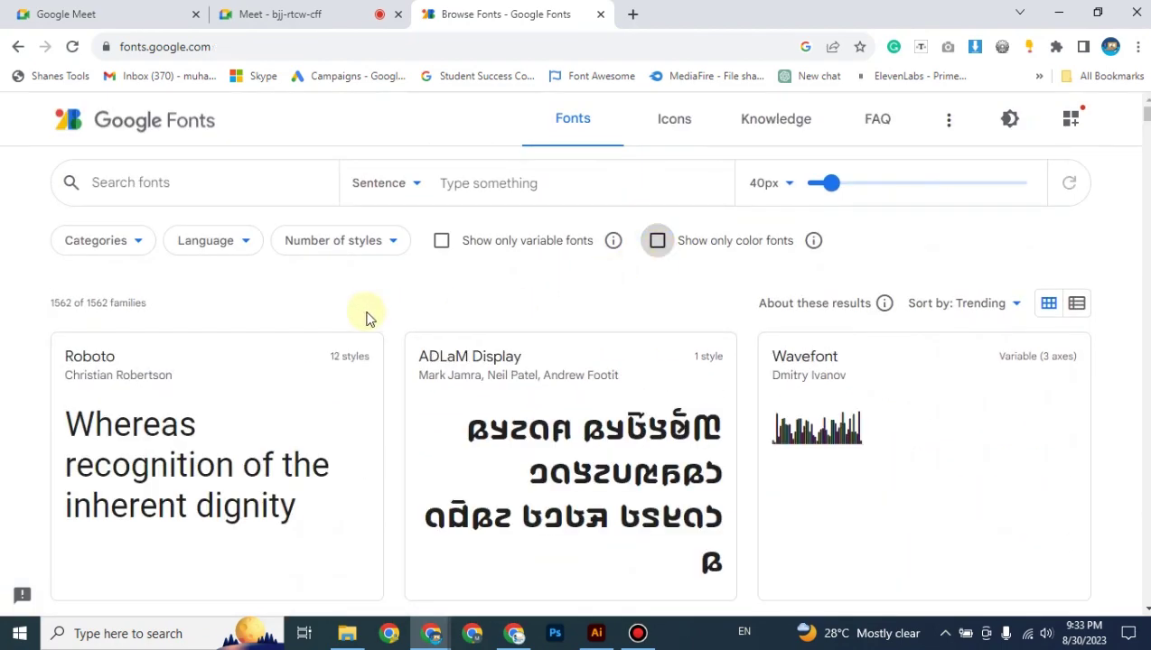
Browse the unfiltered font families and open the page of the Oswald family.
scroll(352, 314, down, 1)
scroll(353, 314, down, 2)
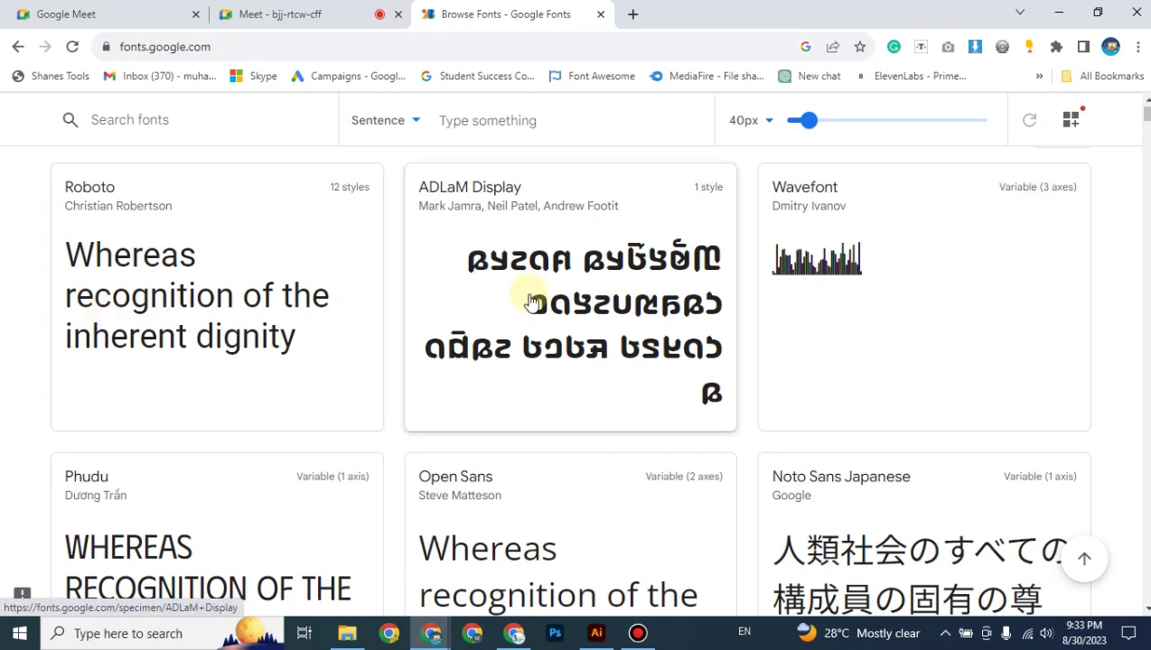
scroll(532, 303, down, 3)
scroll(531, 302, down, 8)
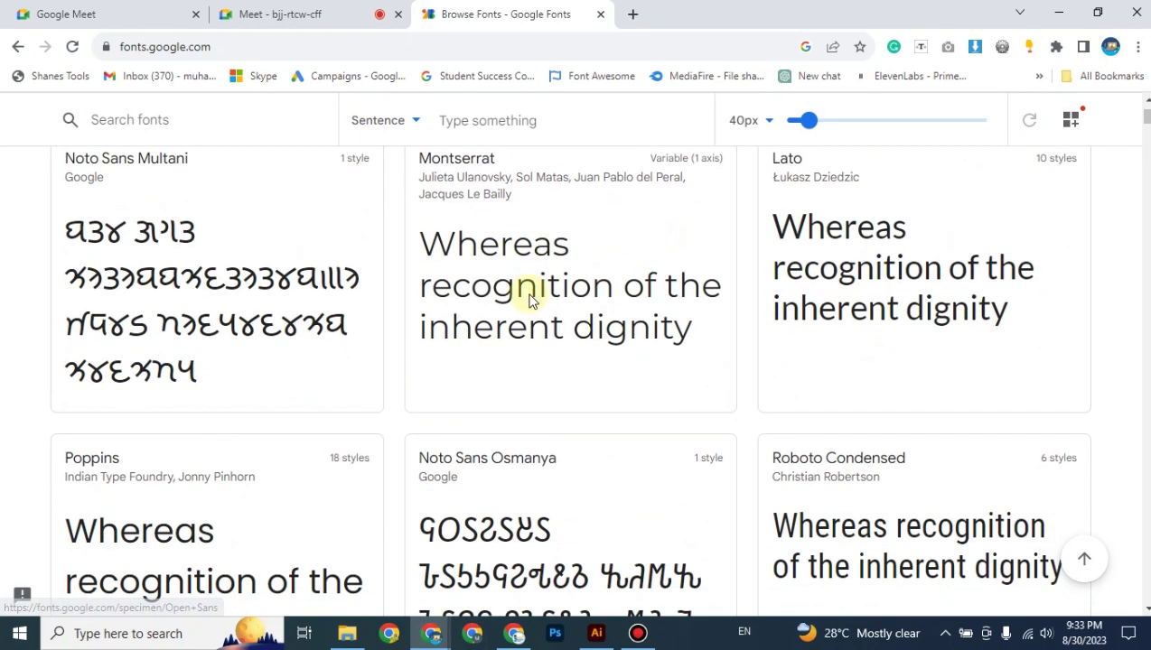
scroll(531, 303, down, 5)
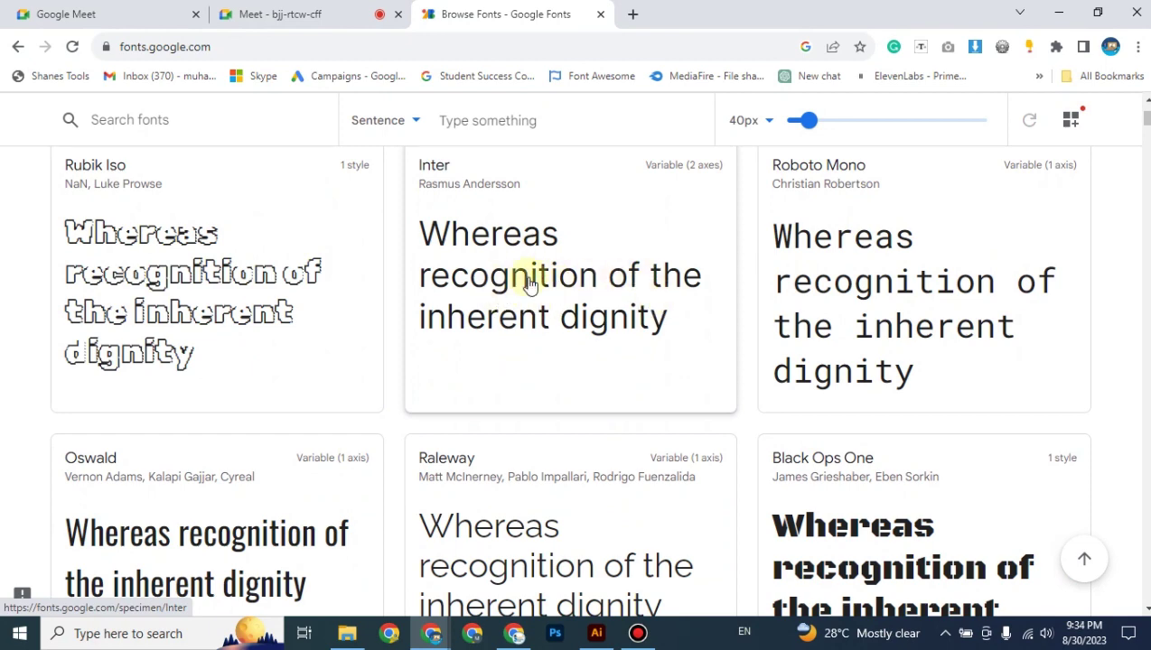
scroll(532, 283, down, 2)
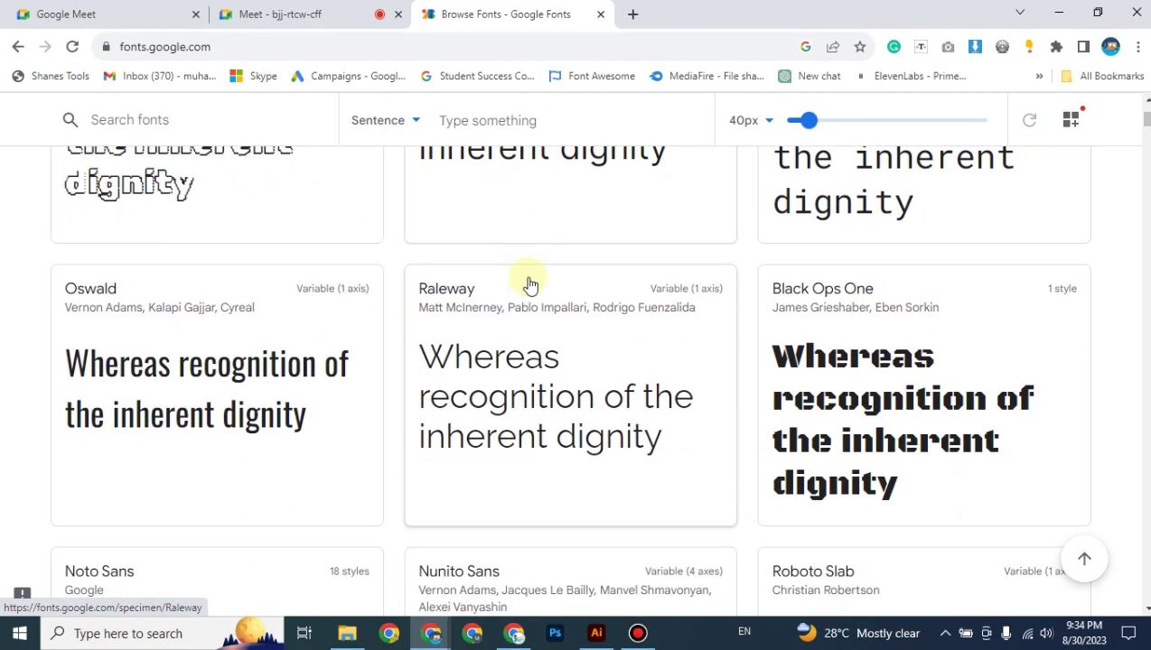
click(218, 349)
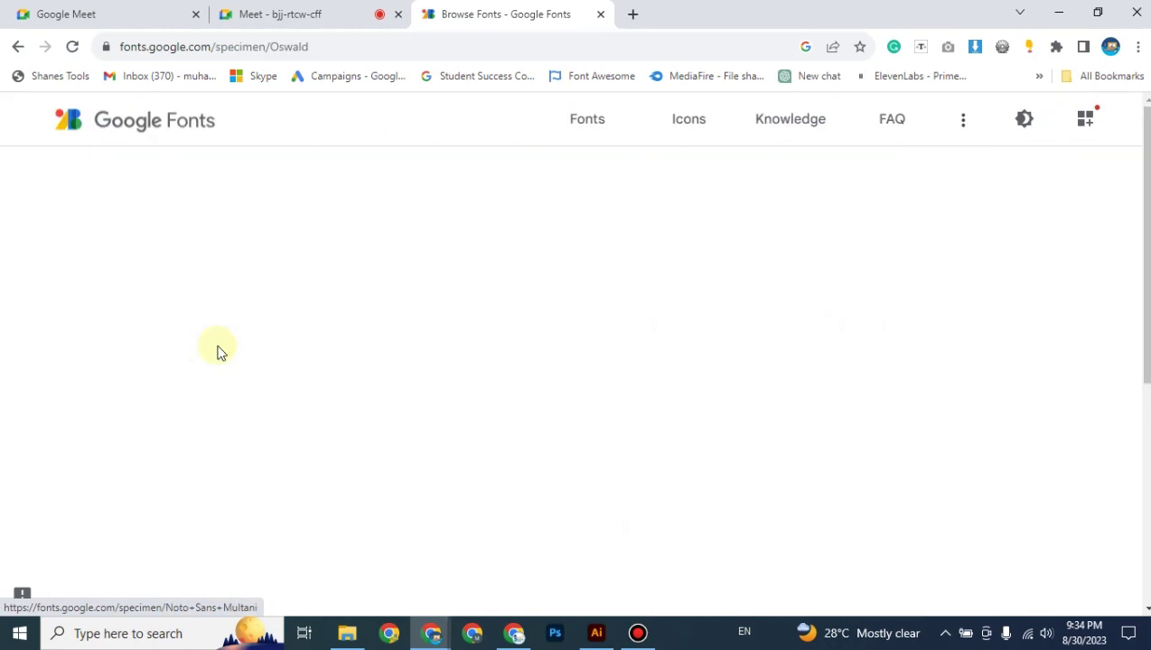
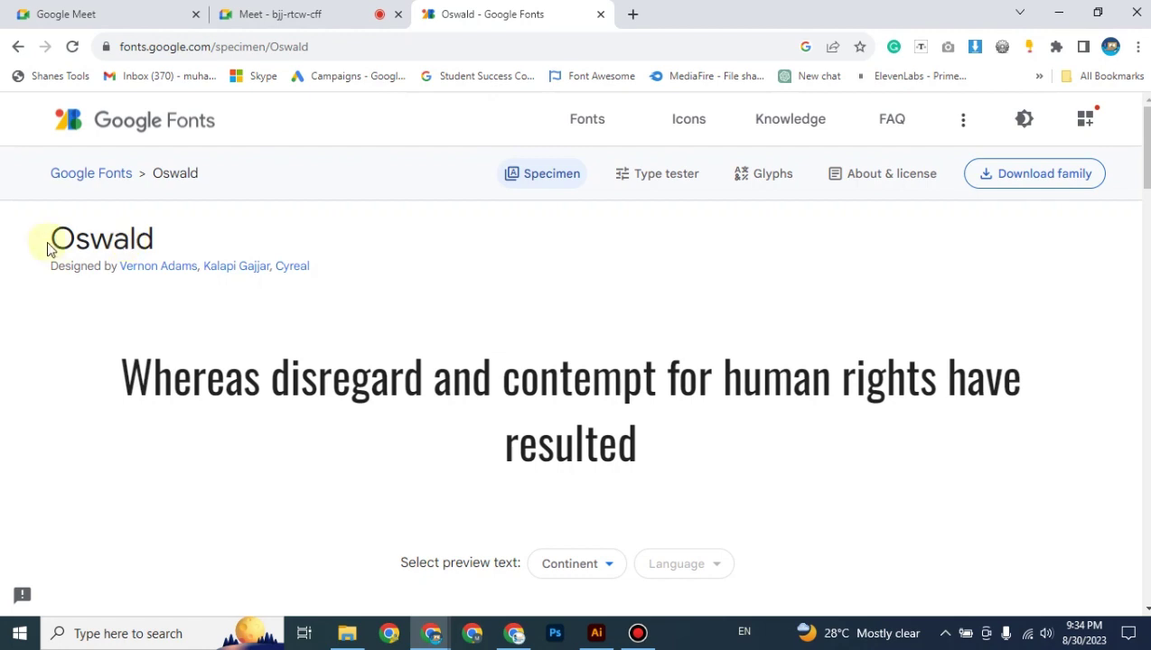
Examine the Oswald family's style previews from ExtraLight 200 to Bold 700 and the sample paragraphs below them.
scroll(606, 341, down, 3)
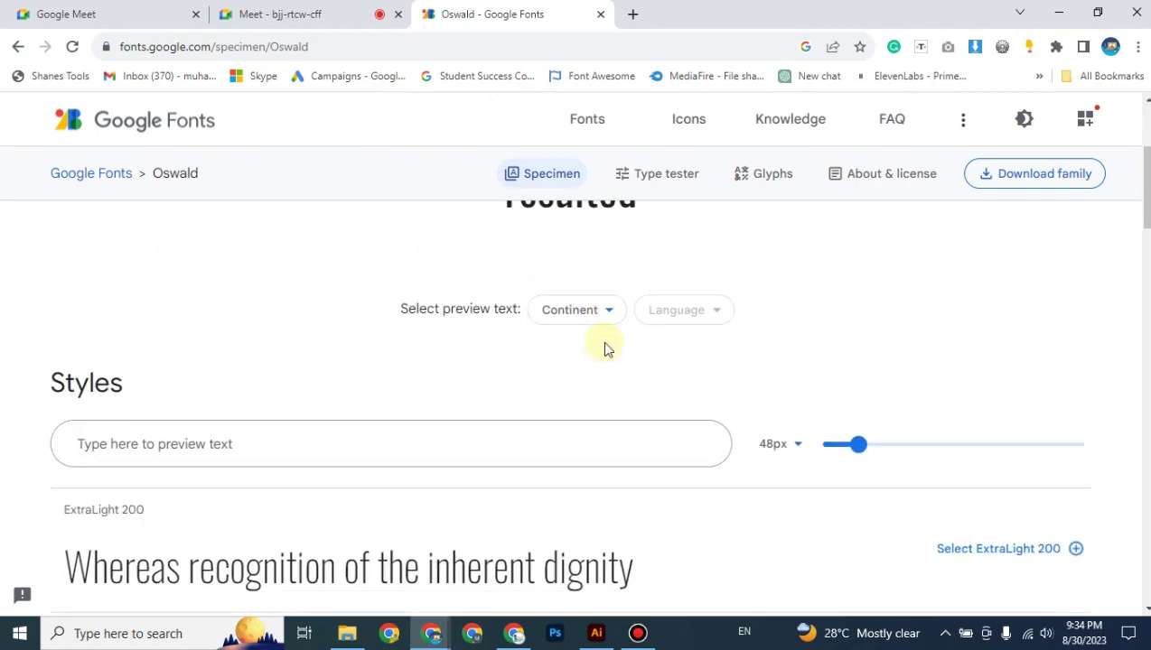
scroll(605, 347, down, 3)
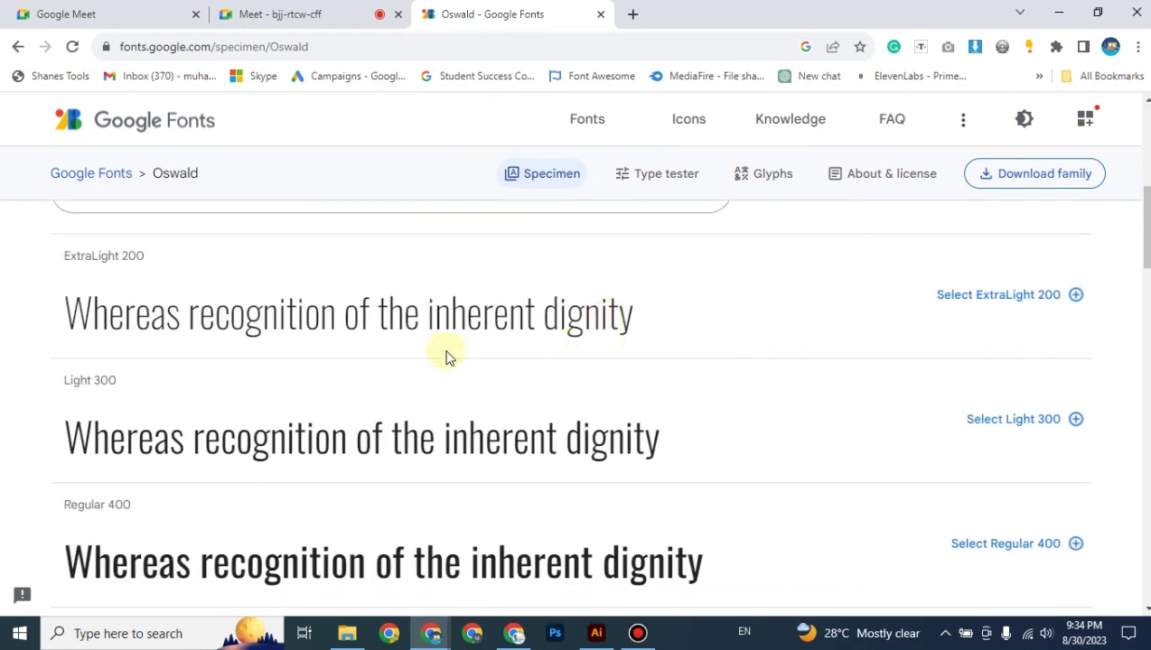
scroll(163, 275, down, 3)
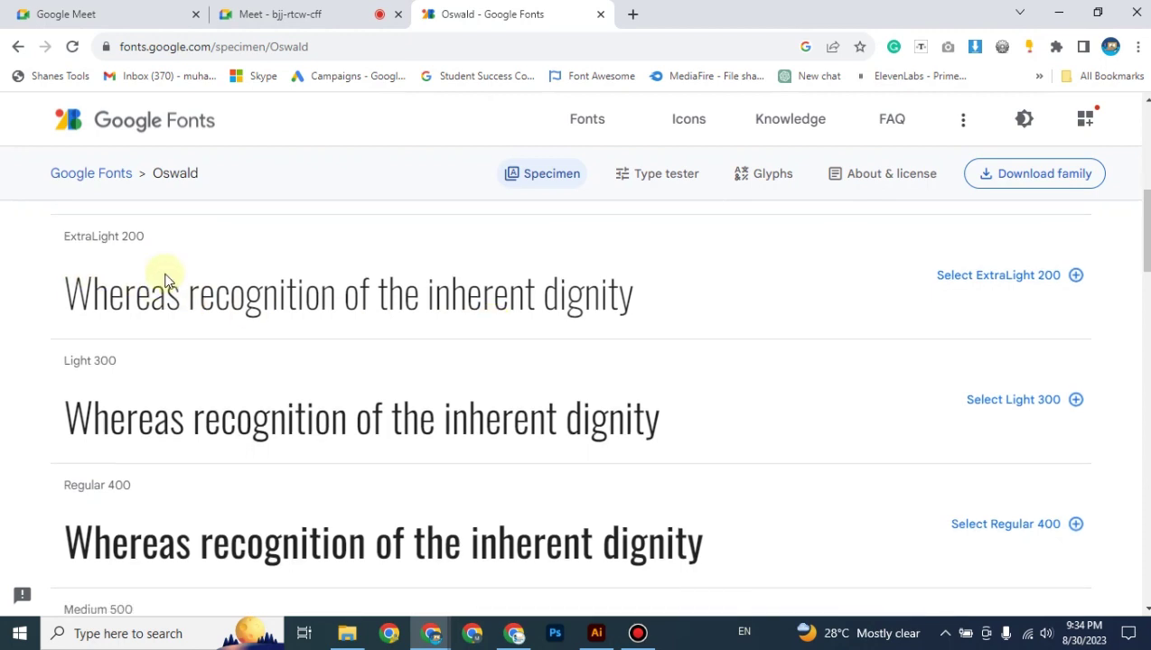
scroll(164, 280, up, 1)
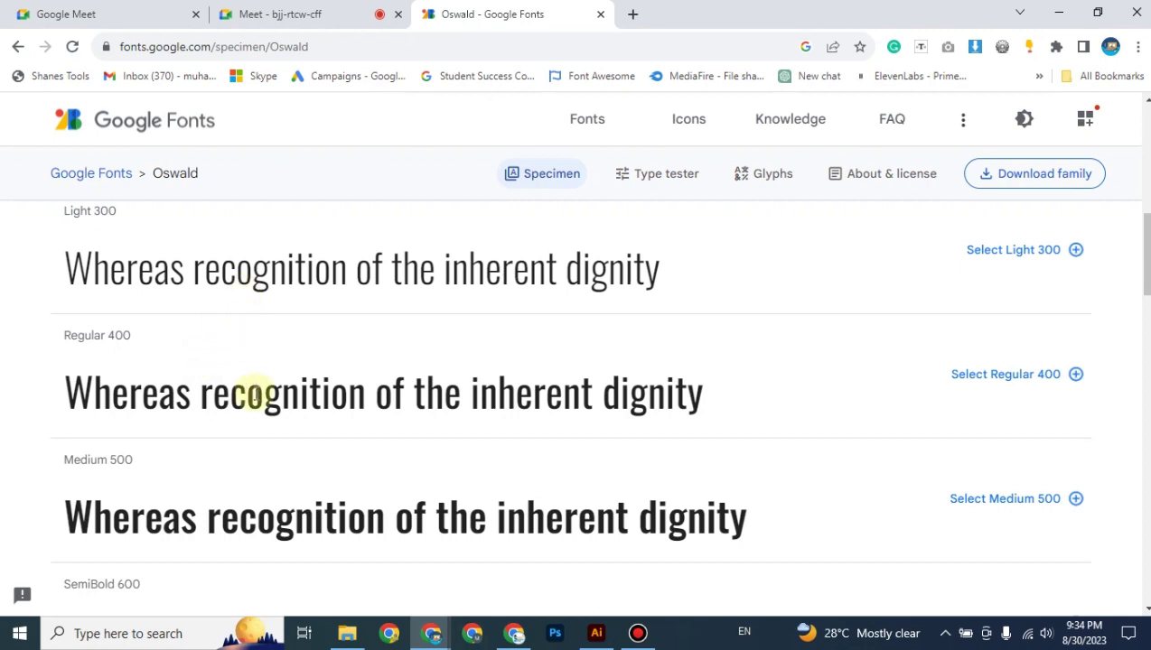
scroll(255, 394, down, 1)
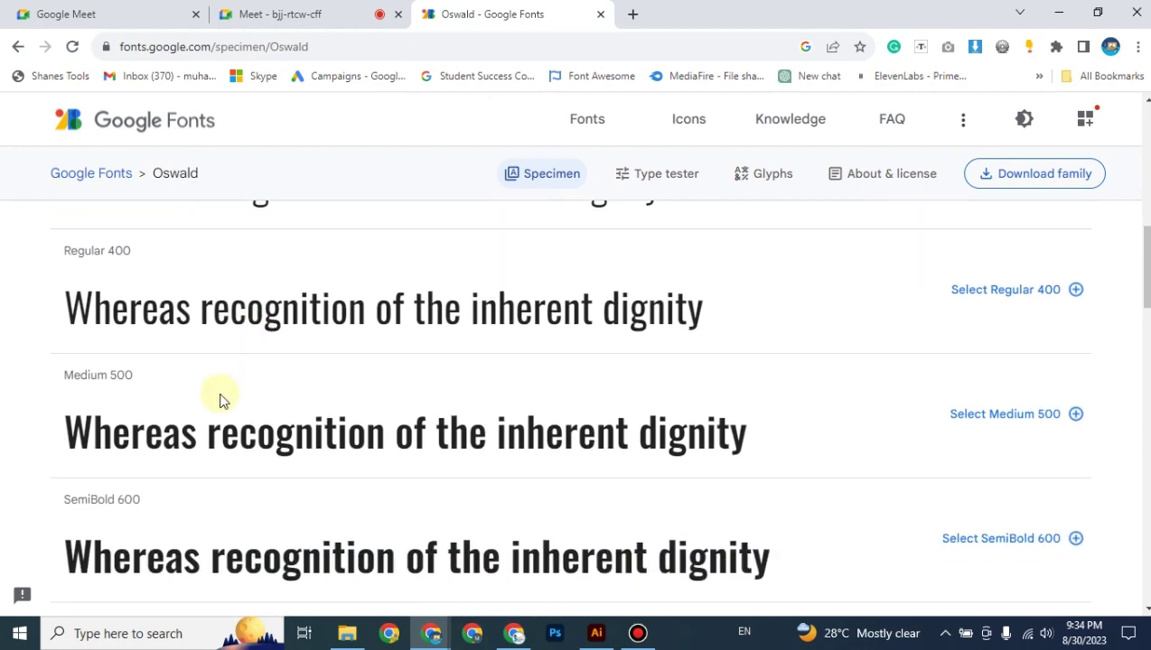
scroll(223, 400, down, 2)
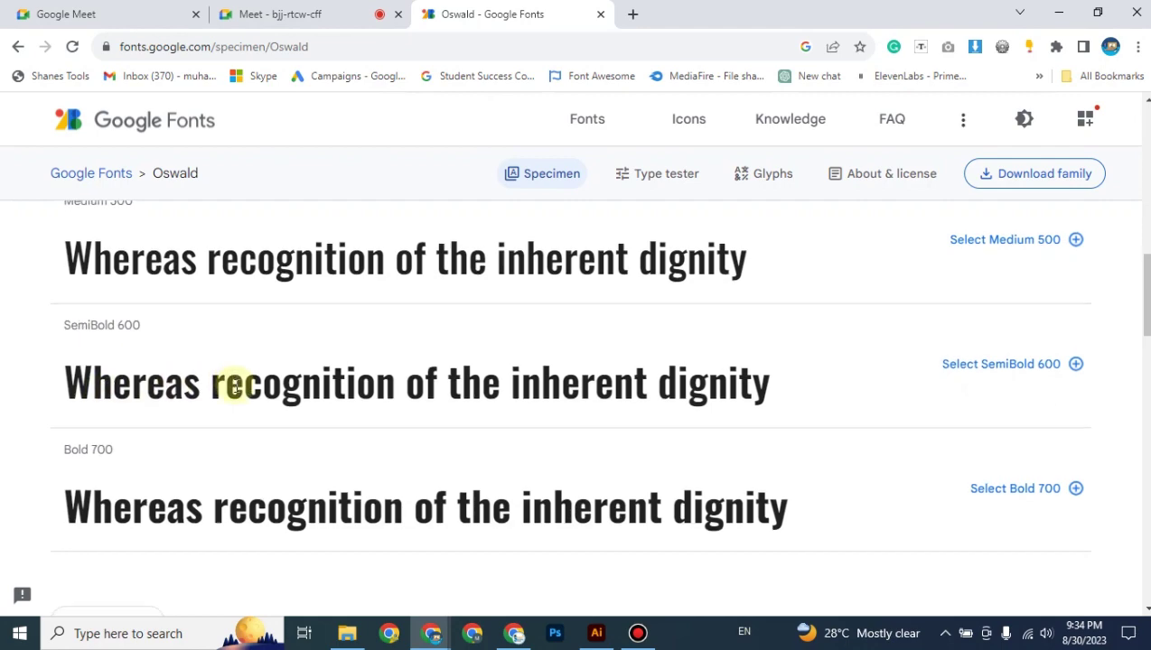
scroll(242, 388, down, 1)
scroll(251, 390, down, 1)
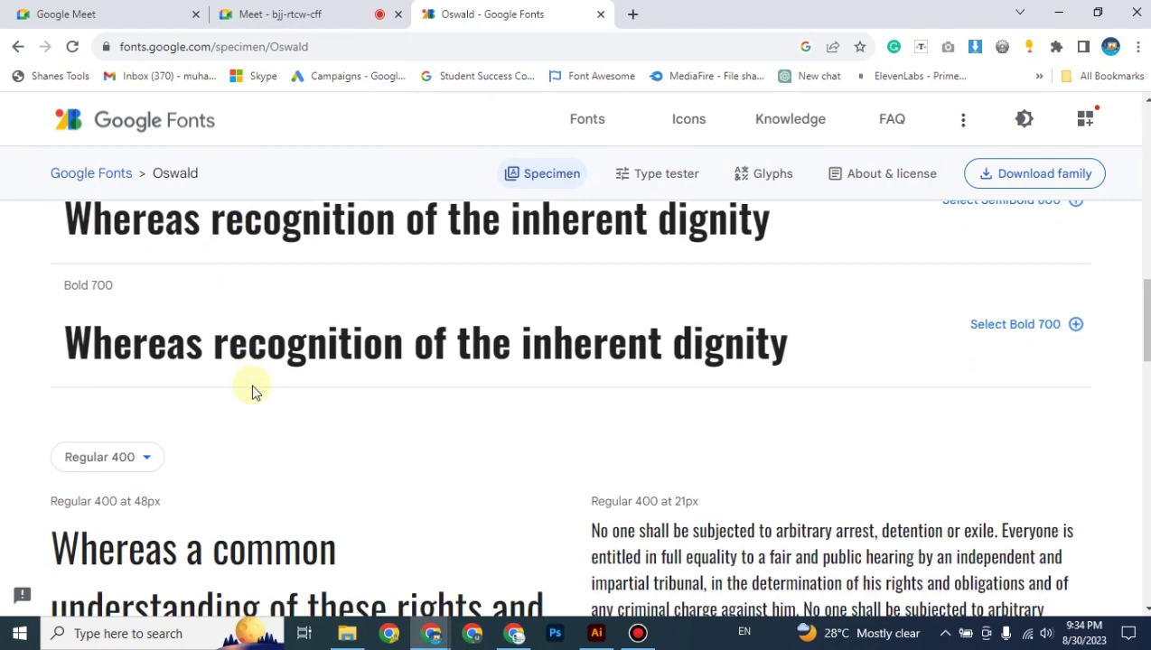
scroll(251, 384, up, 6)
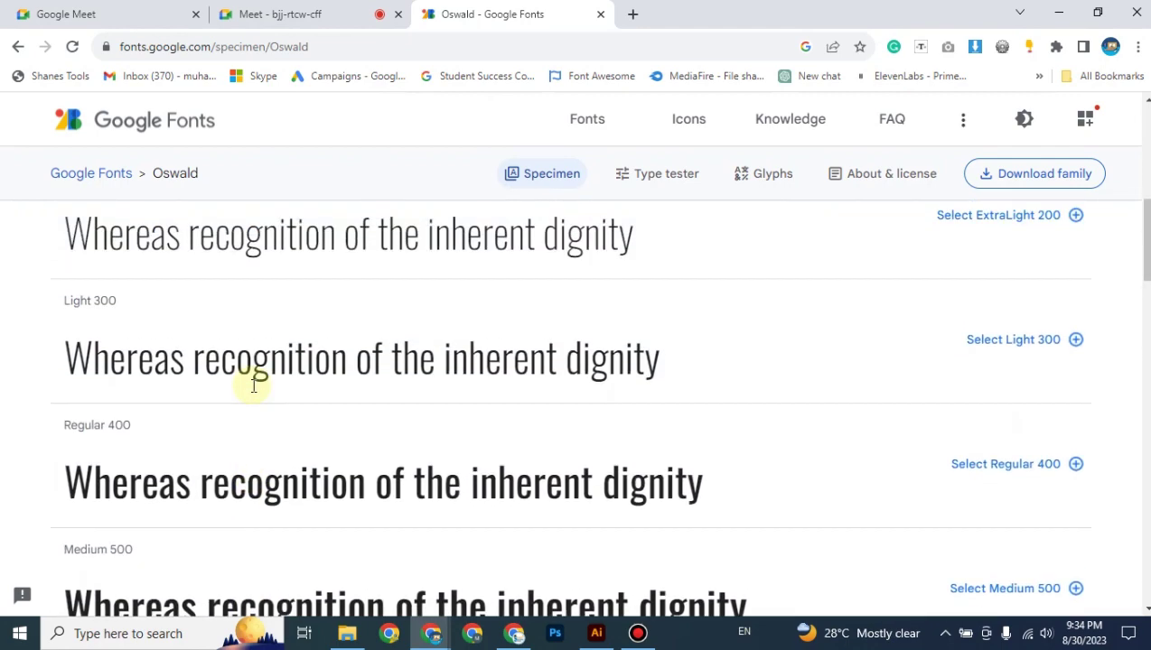
scroll(253, 385, up, 6)
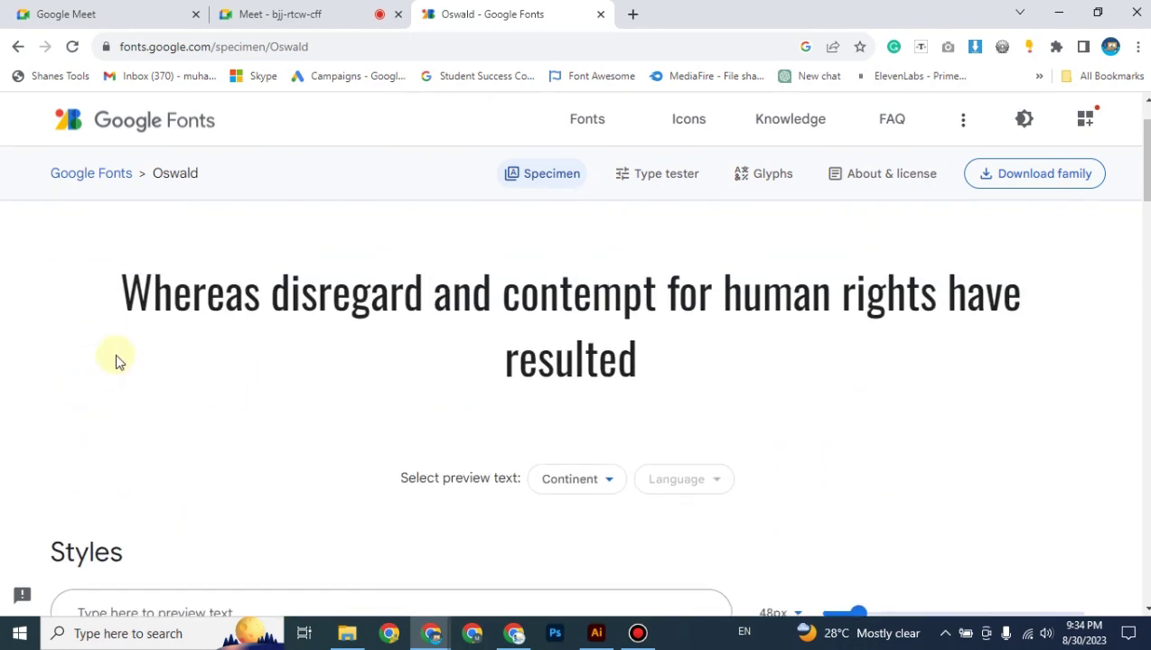
scroll(116, 358, up, 1)
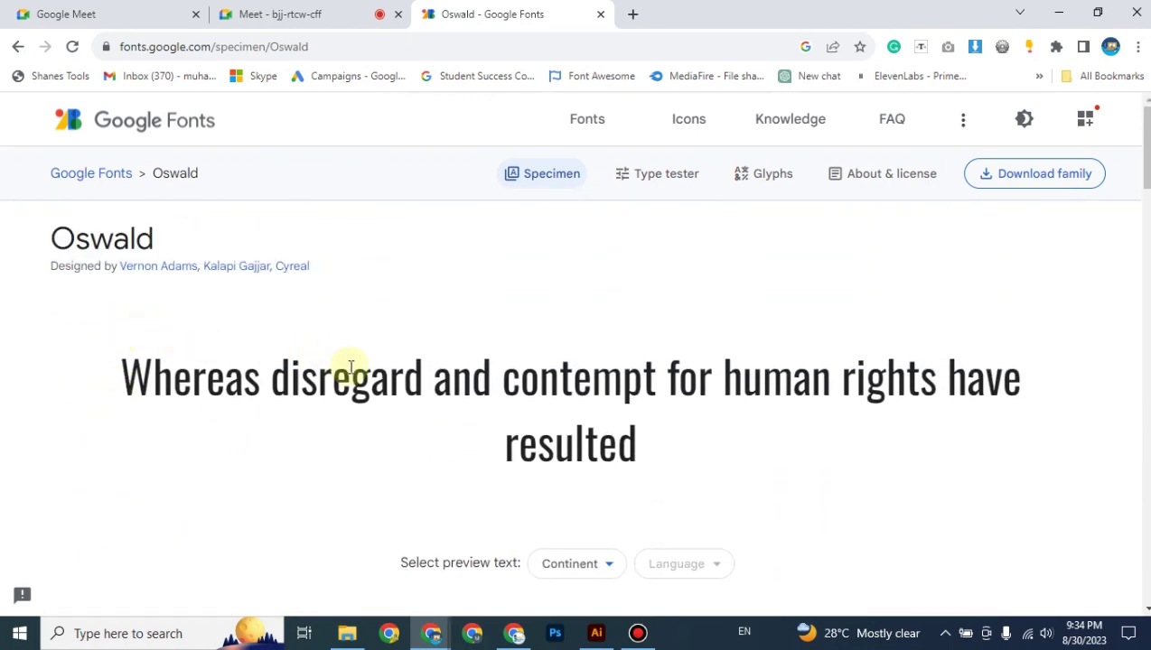
scroll(351, 366, down, 7)
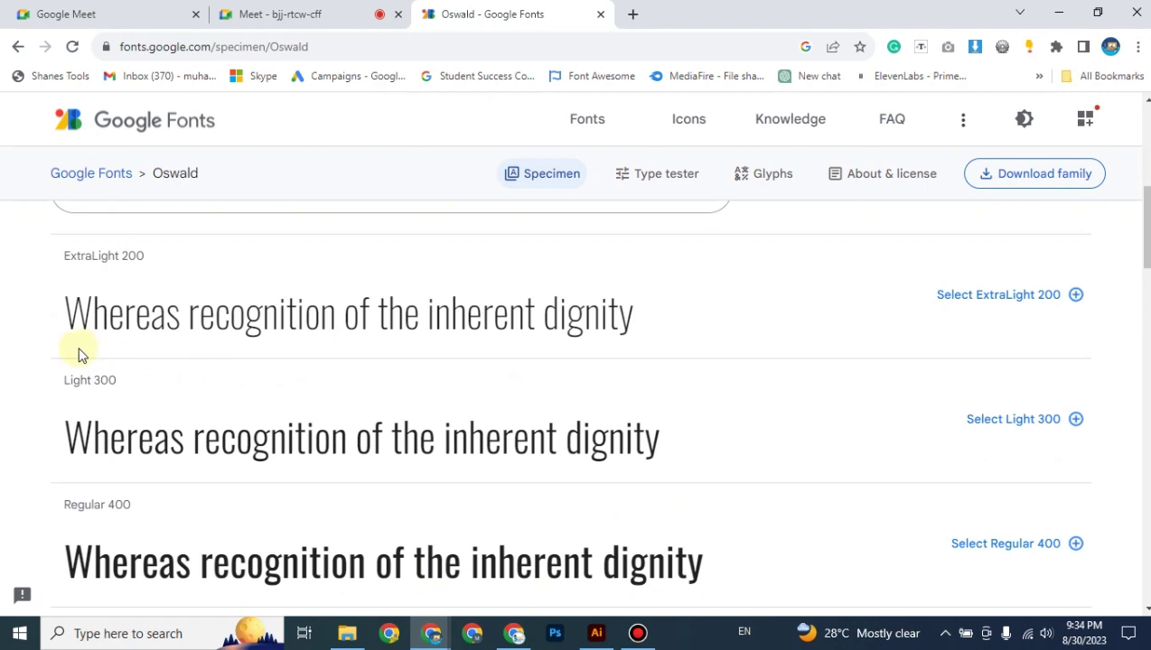
scroll(271, 407, down, 2)
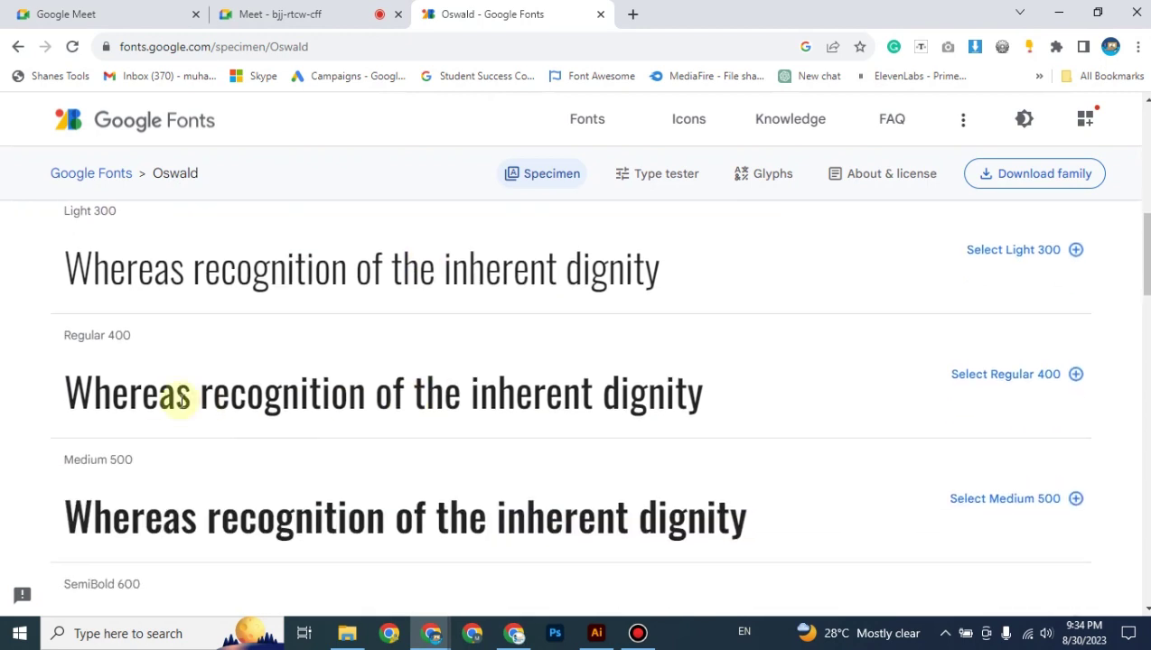
scroll(356, 477, down, 3)
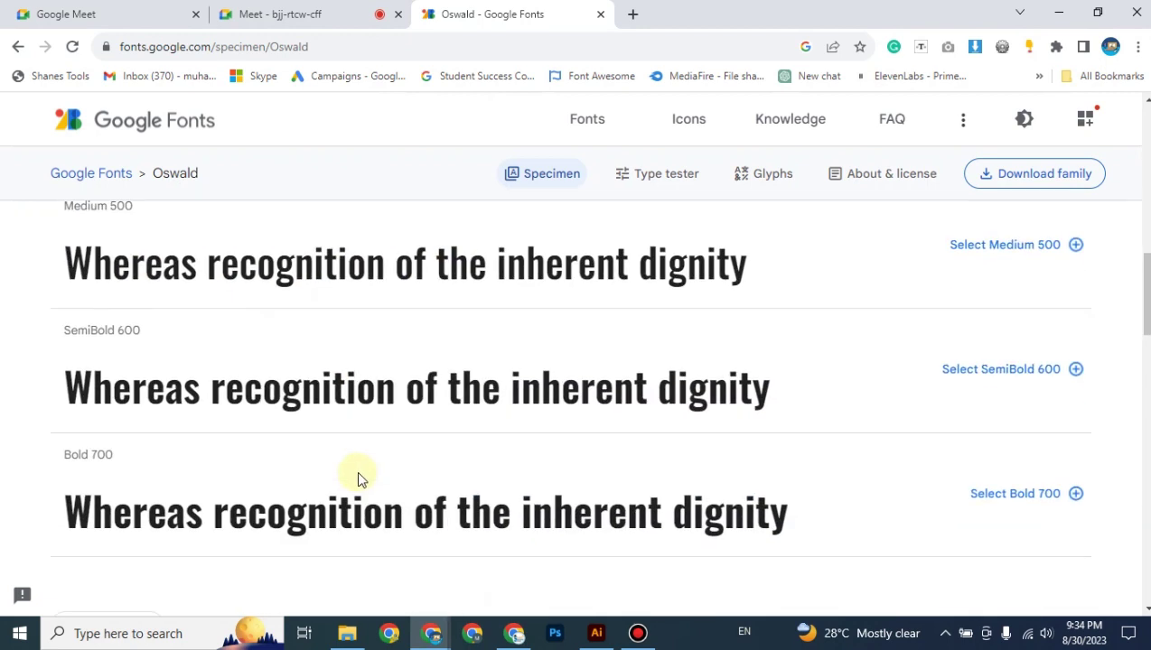
scroll(542, 381, down, 3)
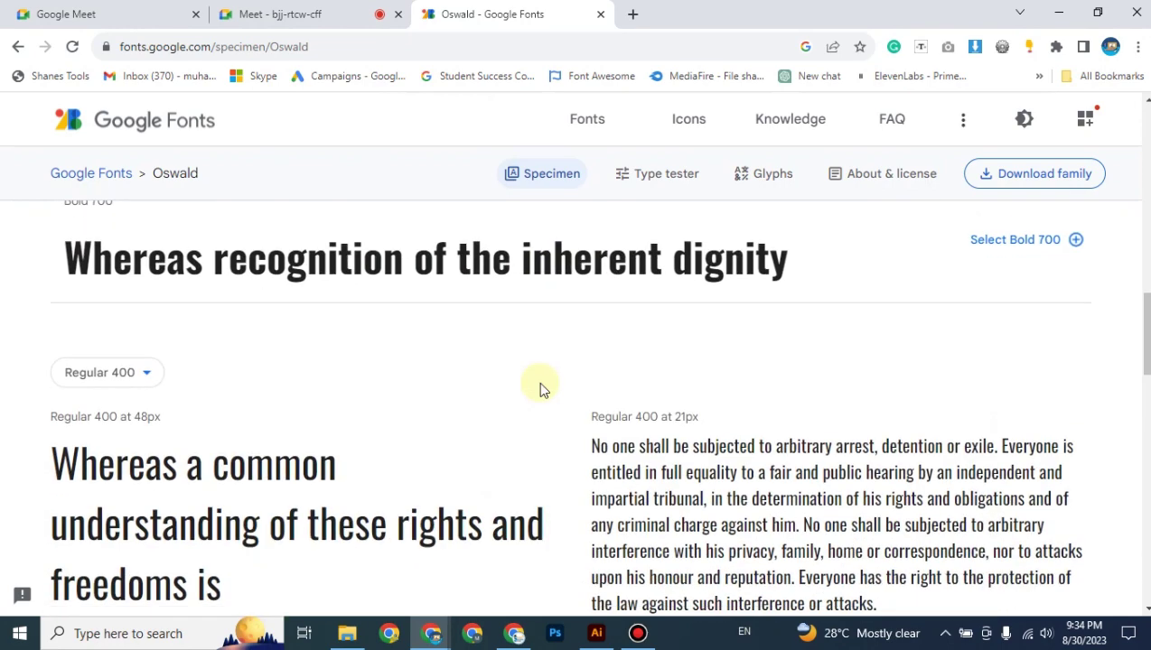
scroll(541, 387, down, 5)
scroll(541, 386, up, 7)
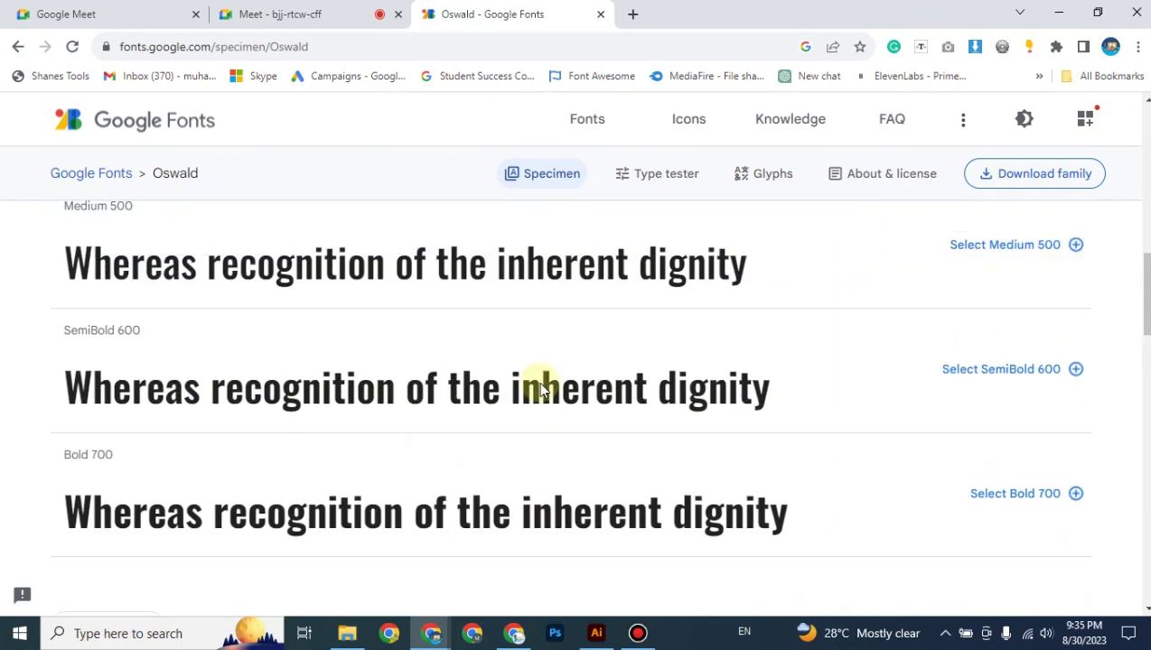
scroll(538, 381, up, 7)
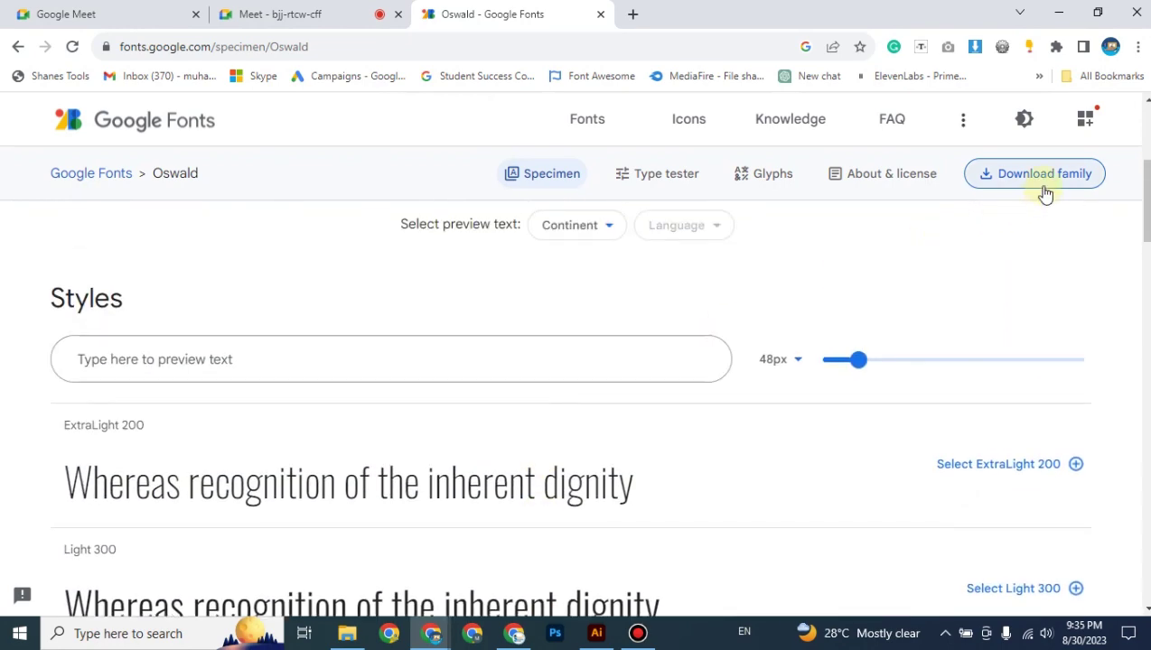
scroll(259, 395, up, 4)
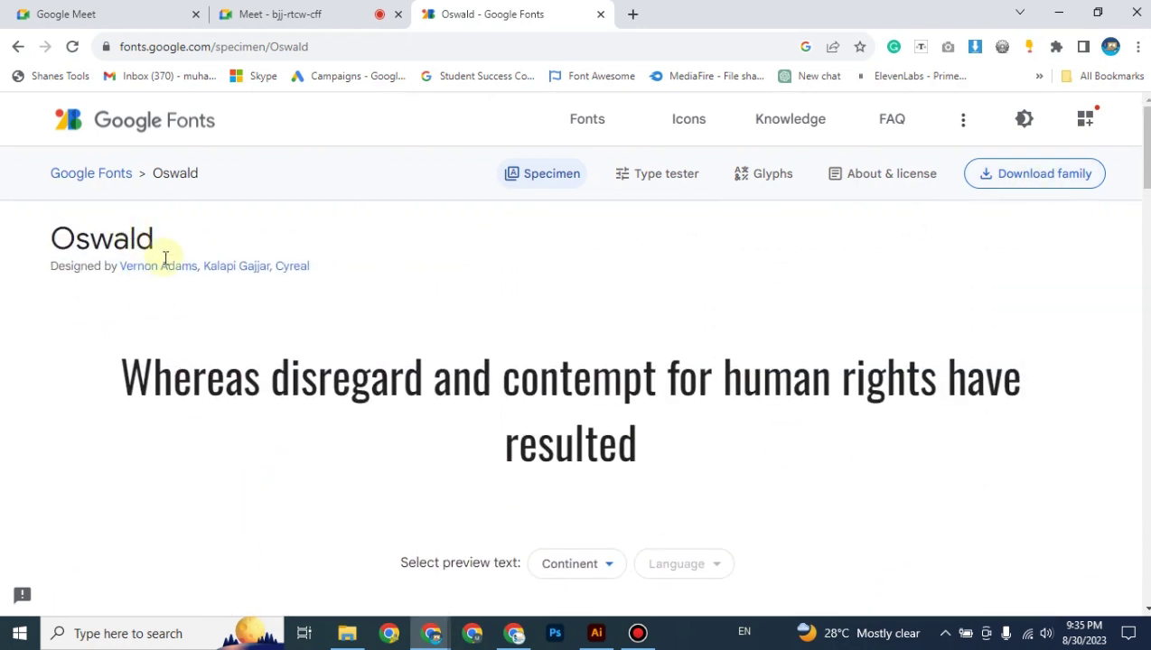
Download the Oswald font family and save it as Oswald.zip to the Desktop.
click(1007, 194)
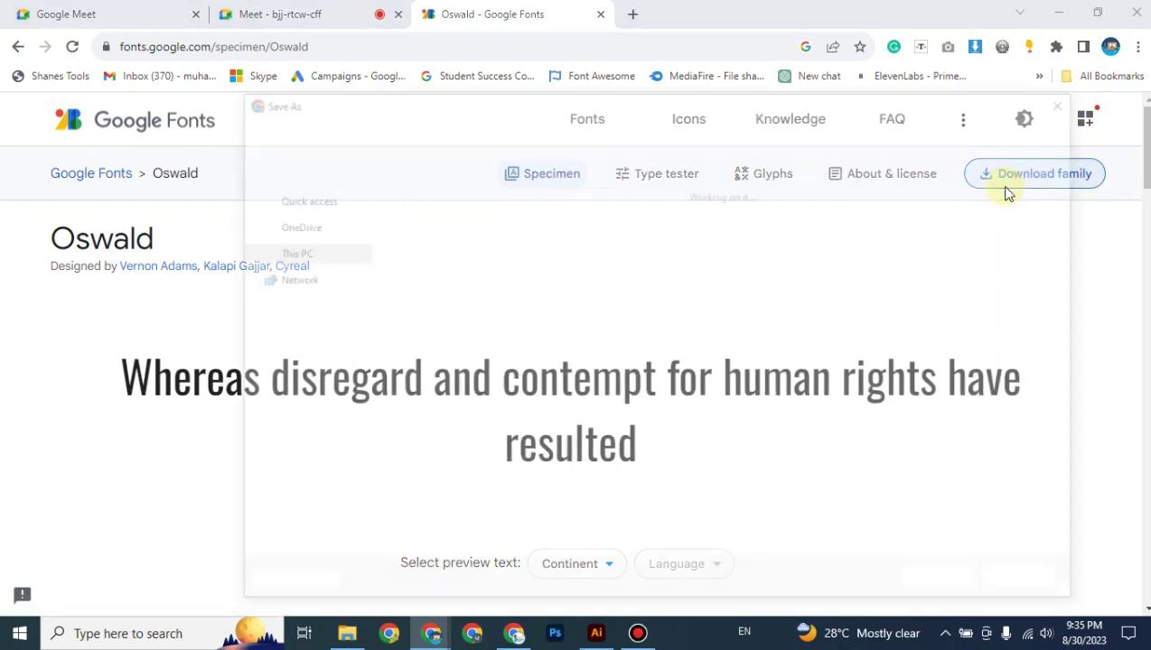
click(305, 298)
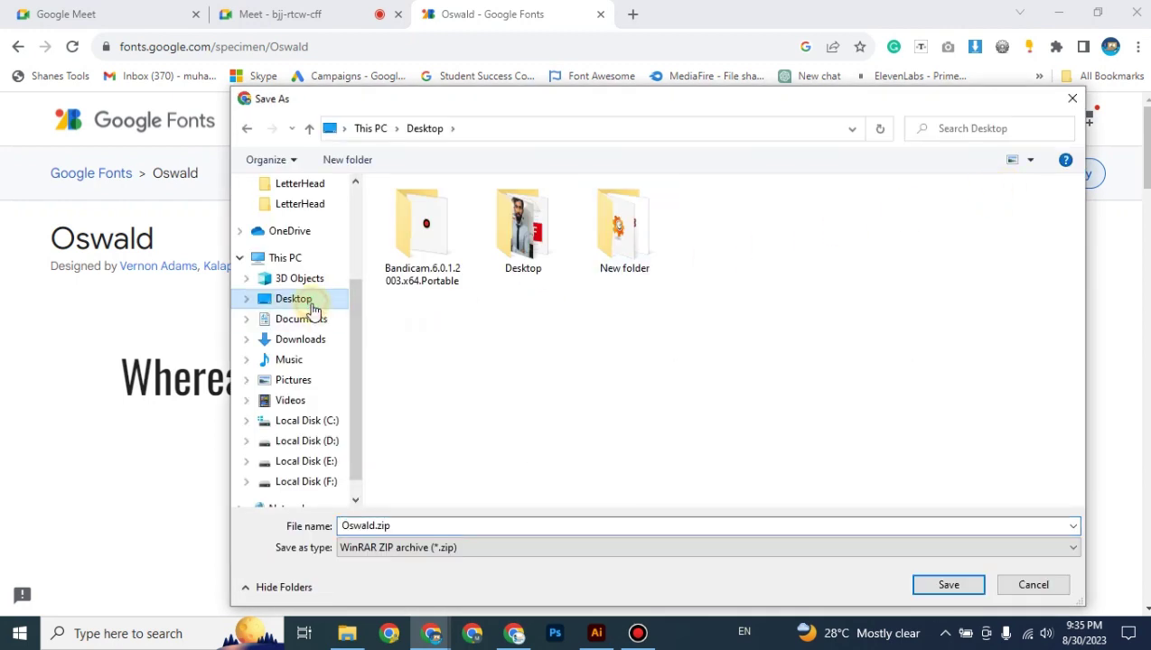
click(944, 587)
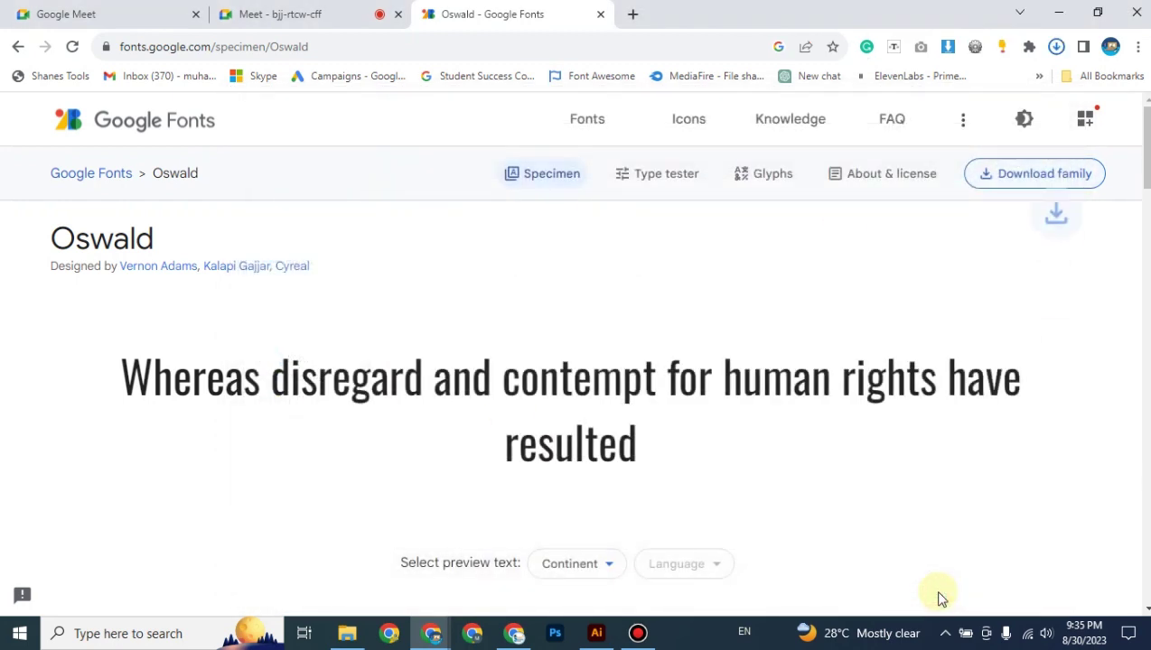
Show the downloaded Oswald.zip in its folder, and find it on the refreshed desktop.
mouse_move(859, 106)
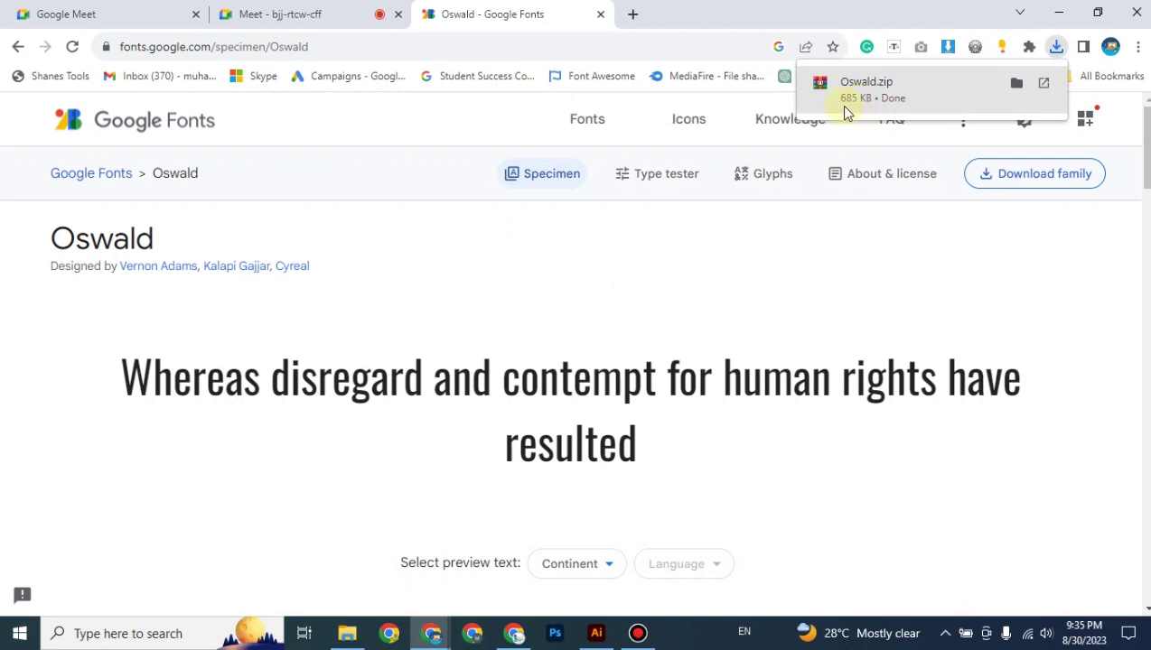
click(1017, 85)
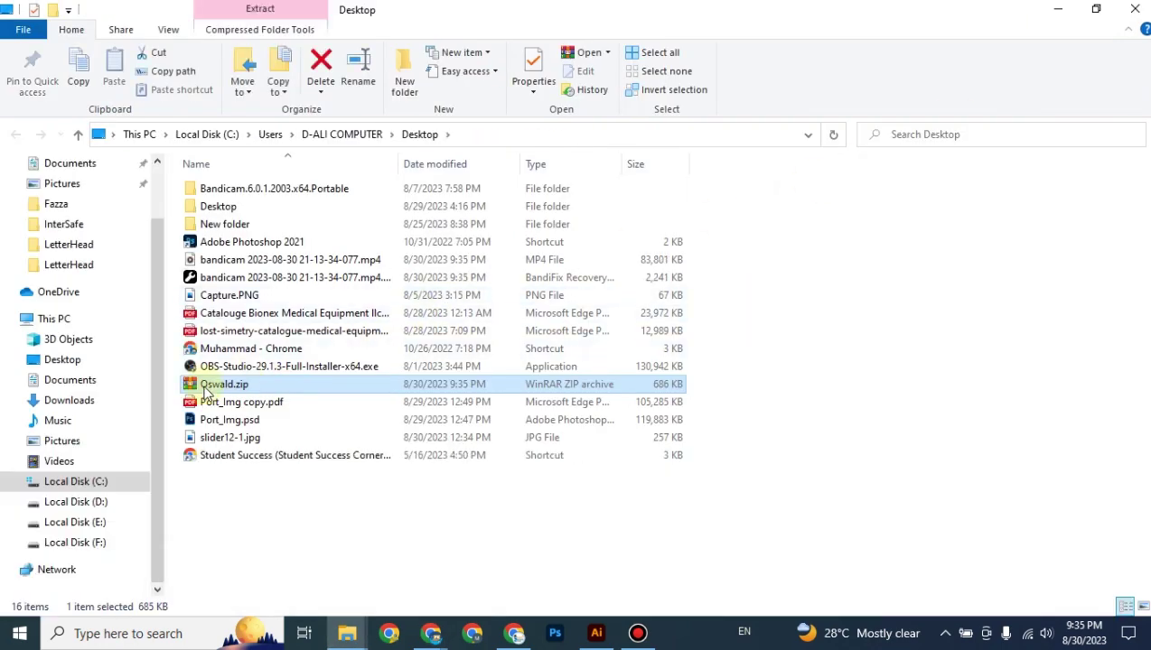
key(super+d)
right_click(418, 146)
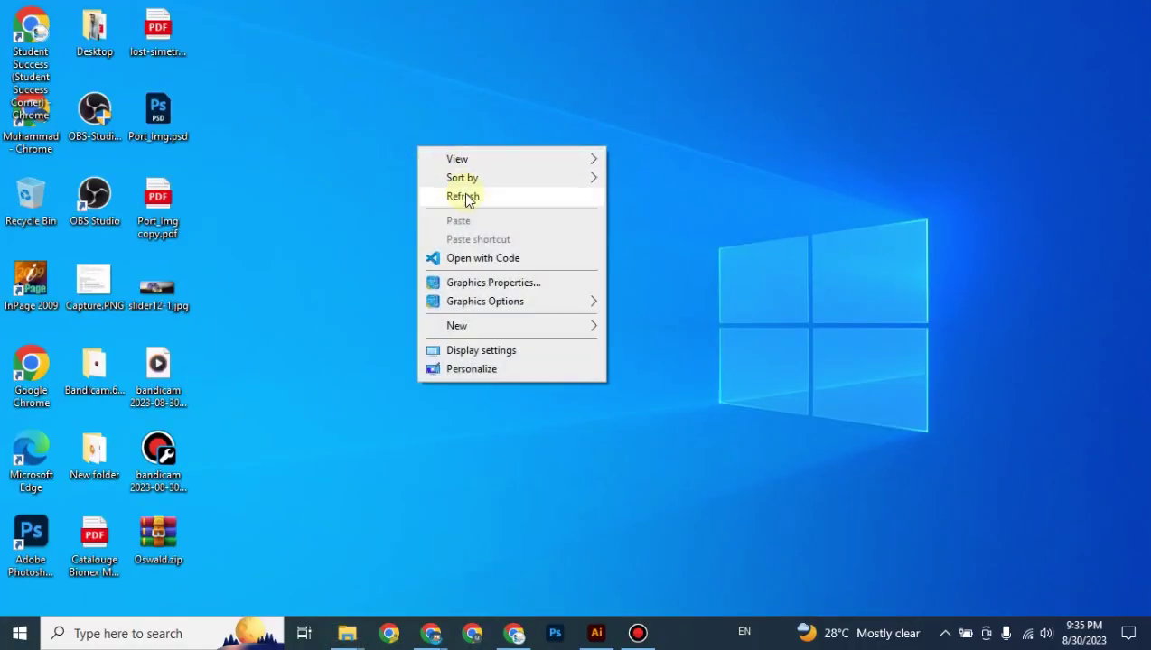
click(467, 199)
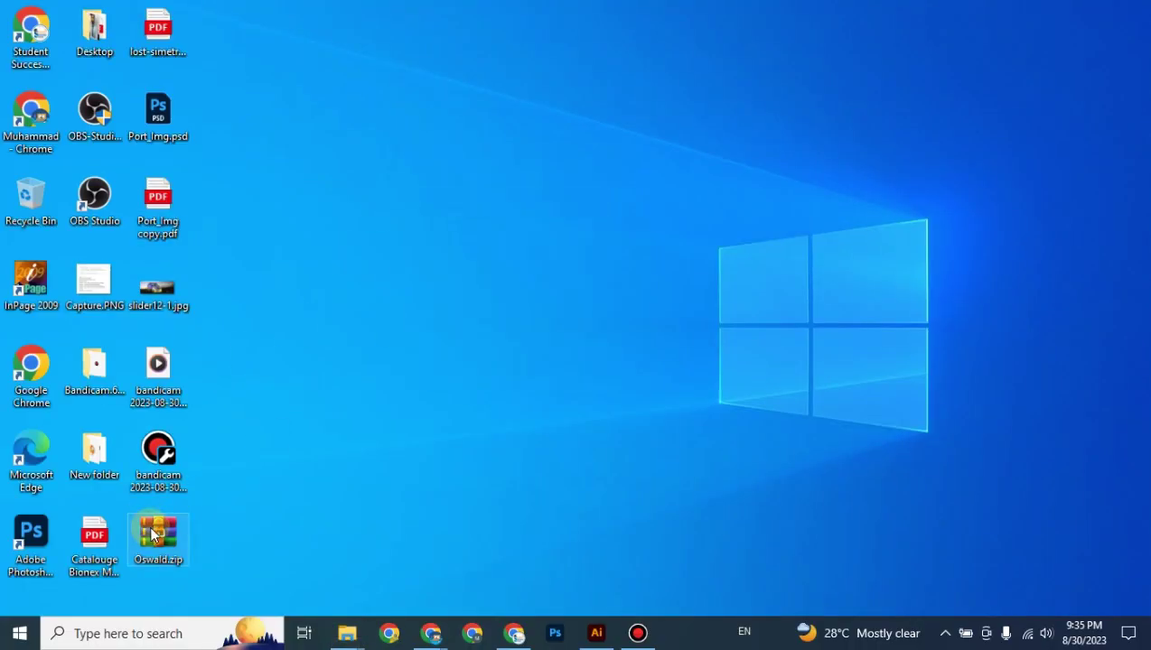
Extract Oswald.zip into an Oswald folder on the desktop and refresh the desktop.
mouse_move(152, 535)
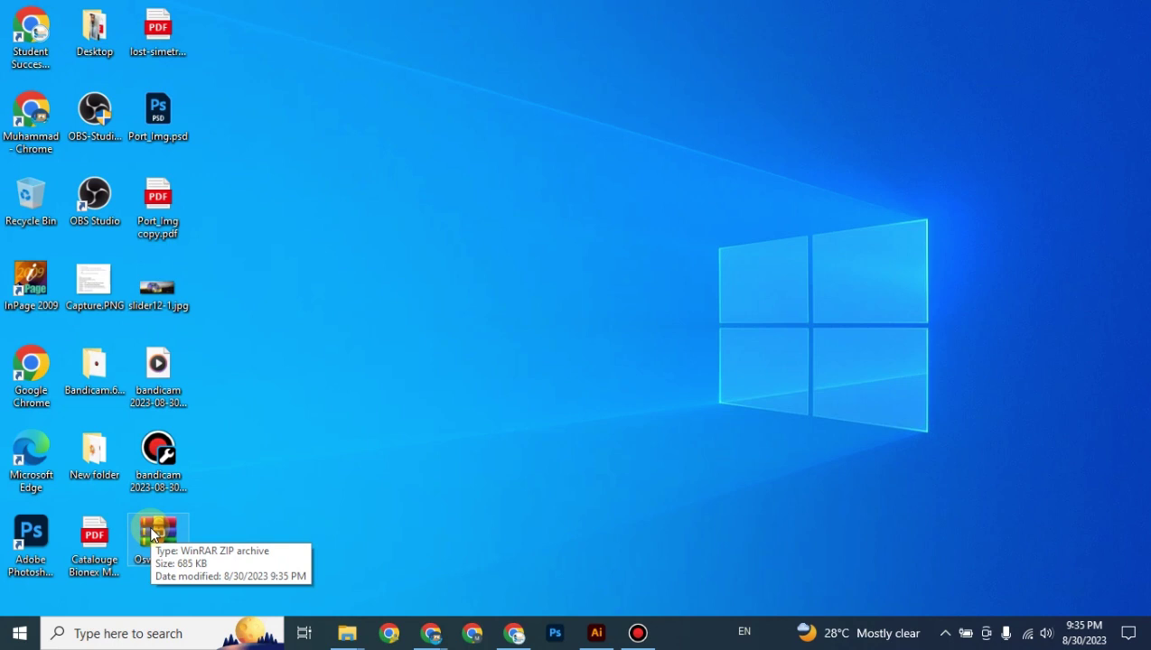
right_click(151, 531)
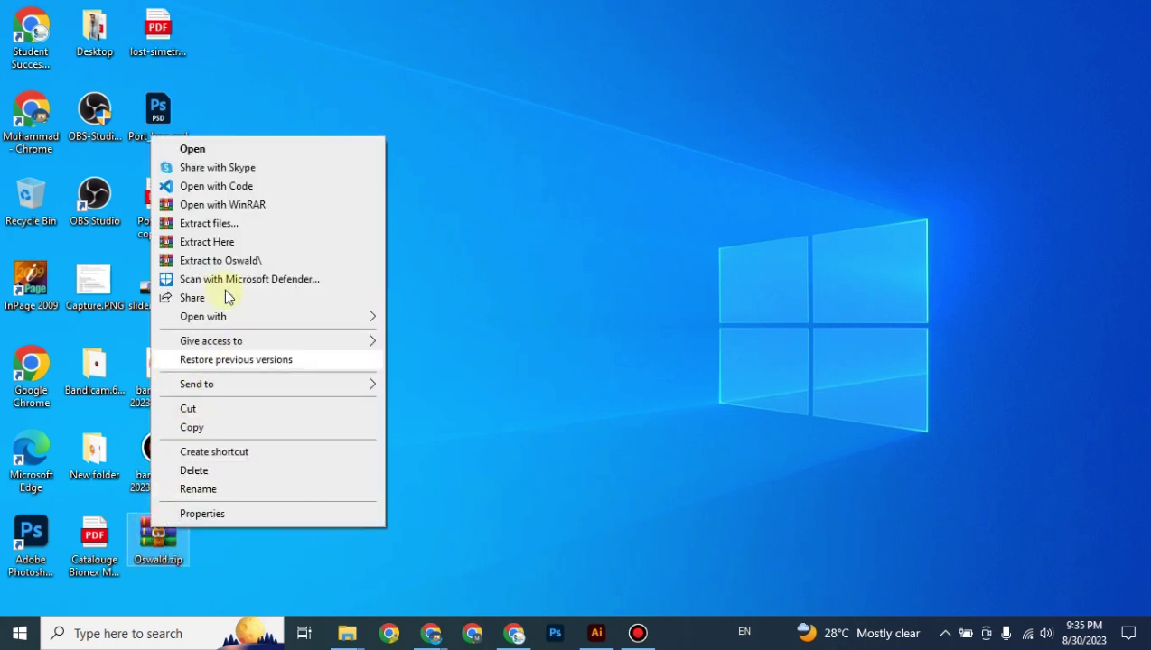
click(247, 224)
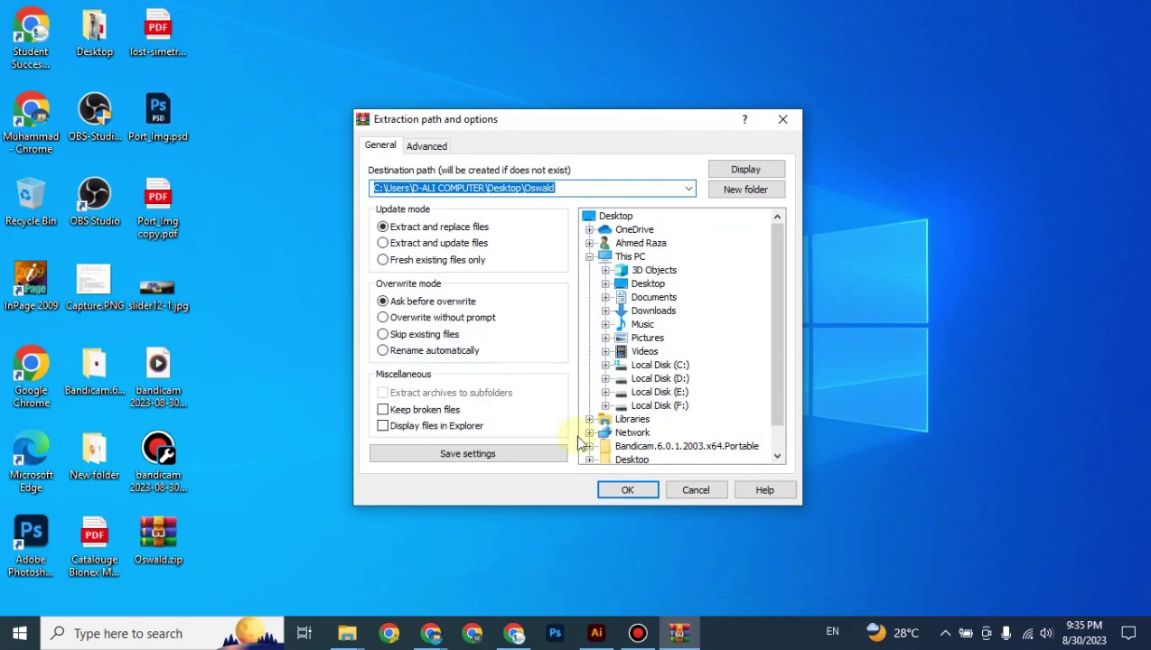
click(628, 490)
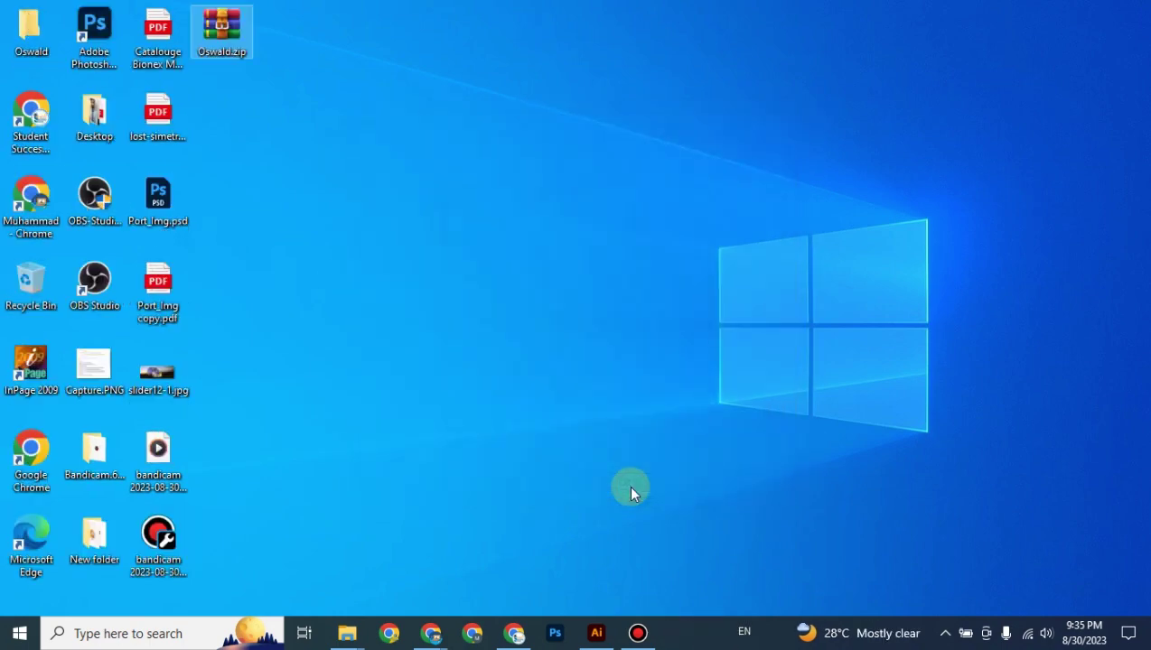
right_click(522, 323)
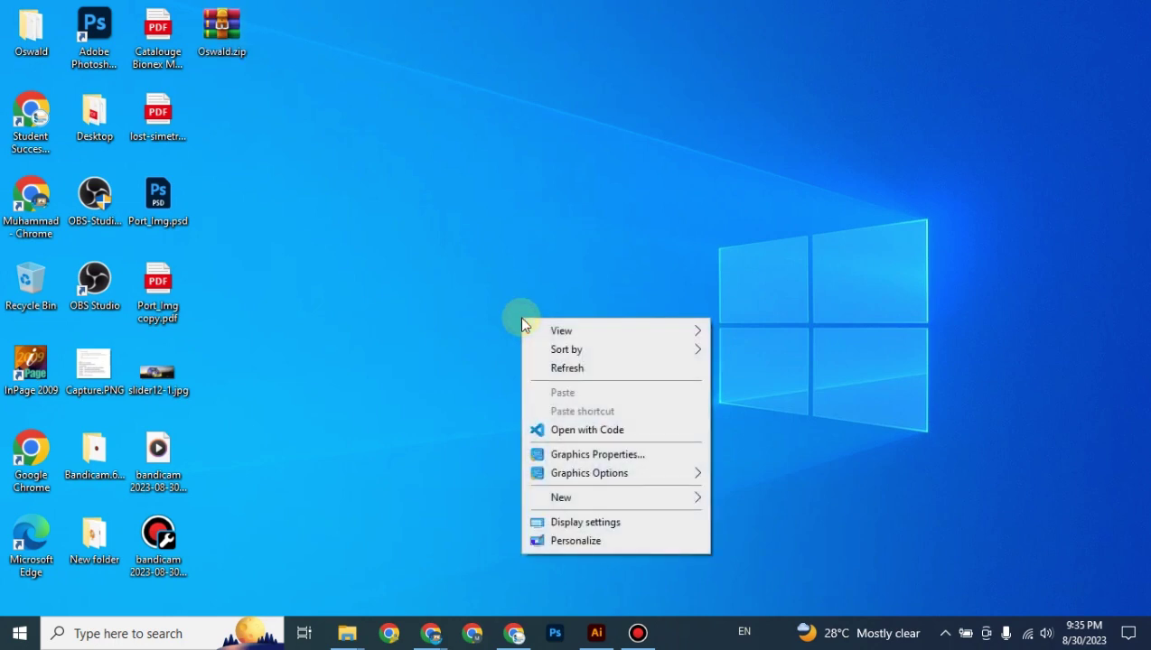
click(560, 371)
Open the static subfolder of the extracted Oswald folder and look over the TrueType font files in both folders.
double_click(40, 41)
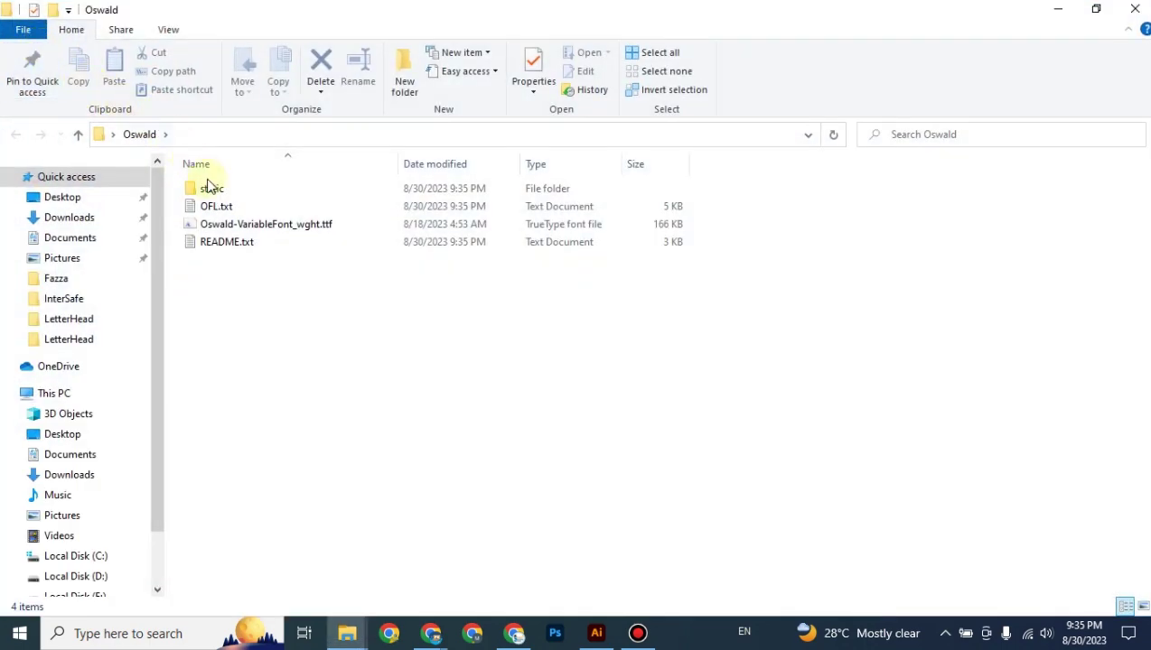
double_click(217, 191)
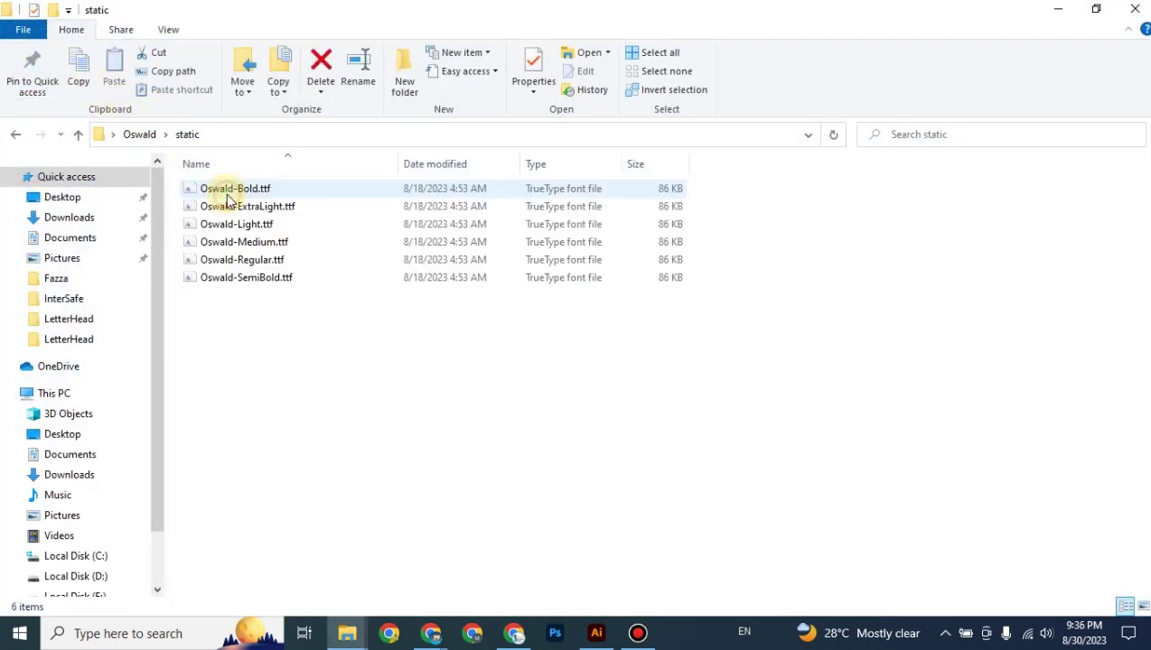
drag(255, 303, 280, 309)
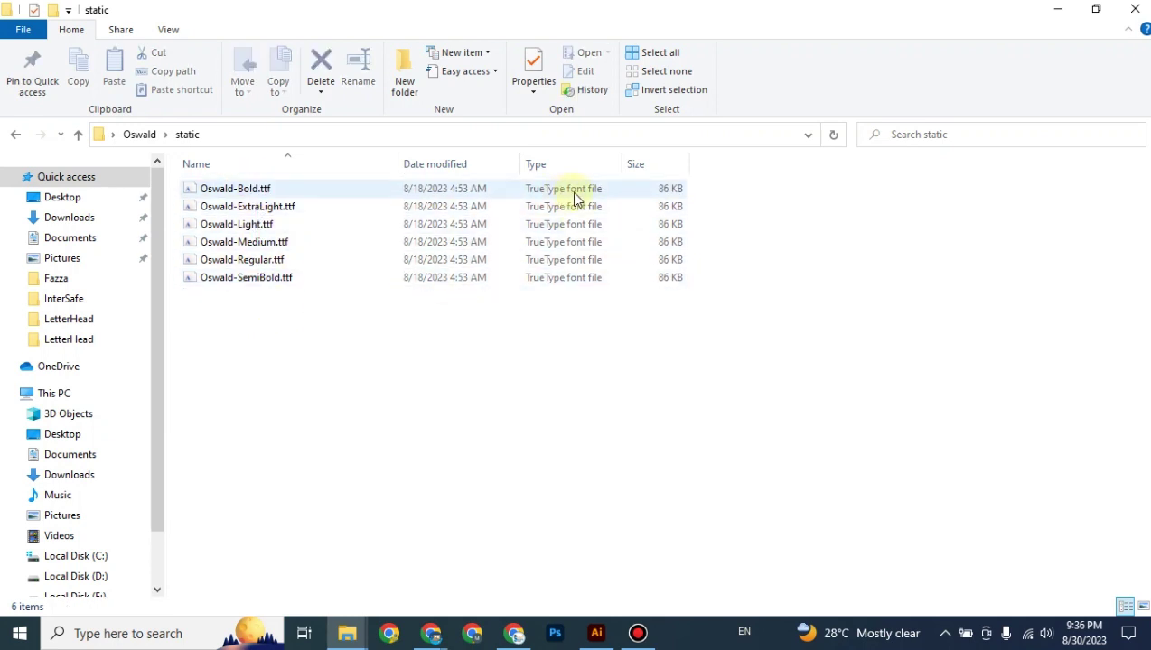
click(543, 339)
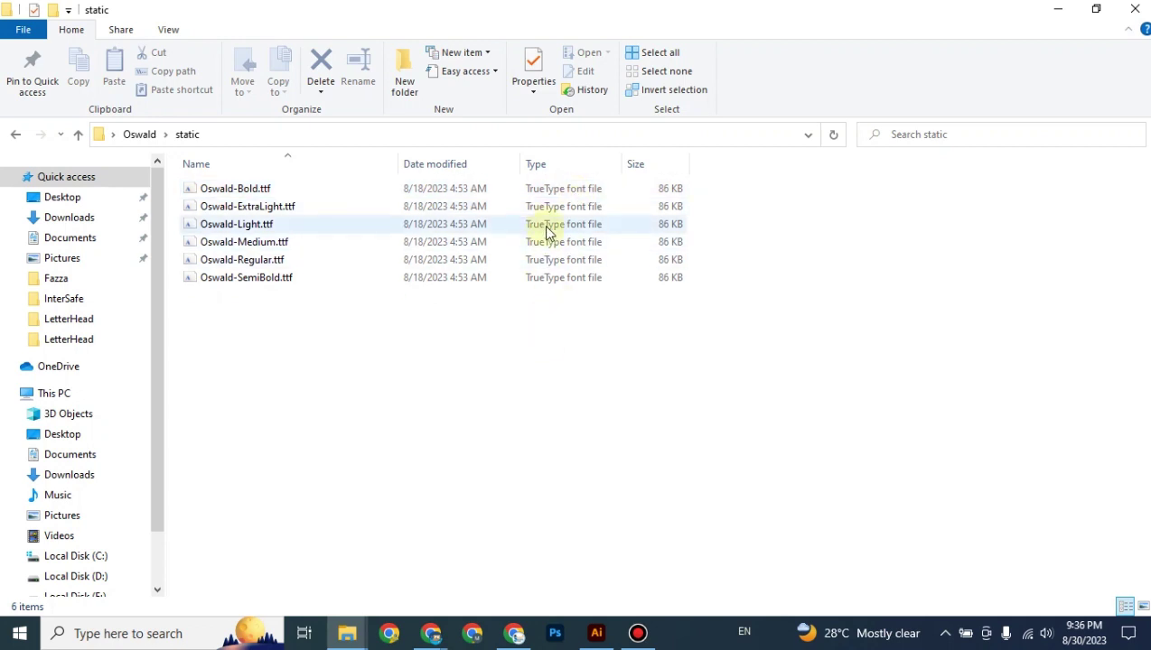
click(547, 192)
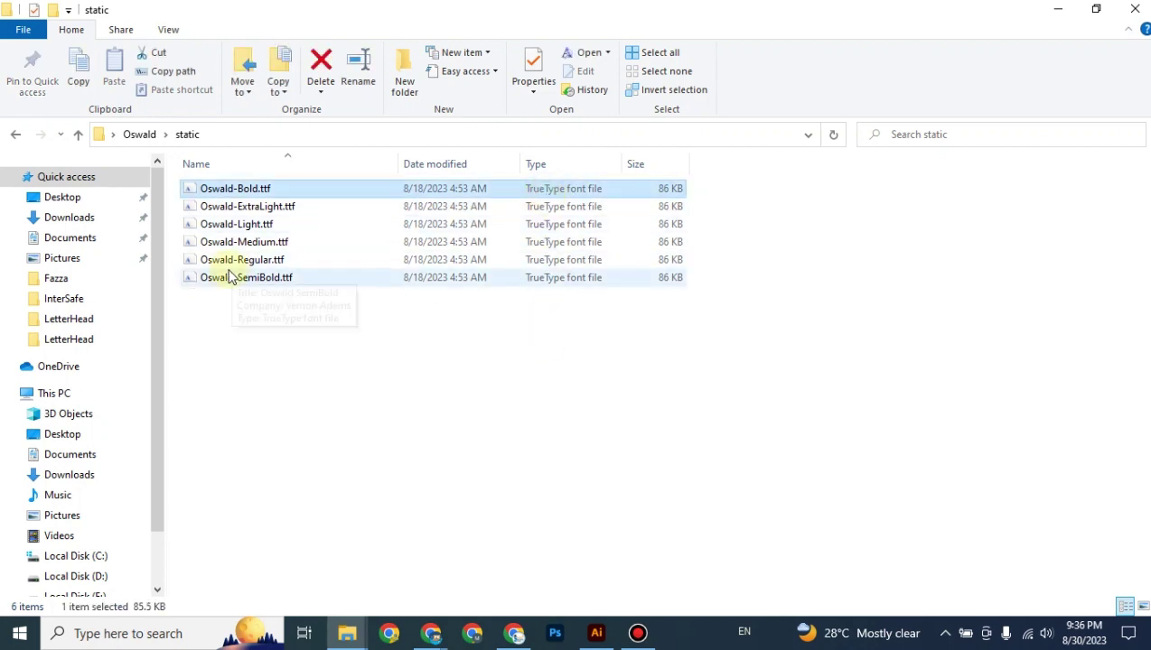
click(12, 136)
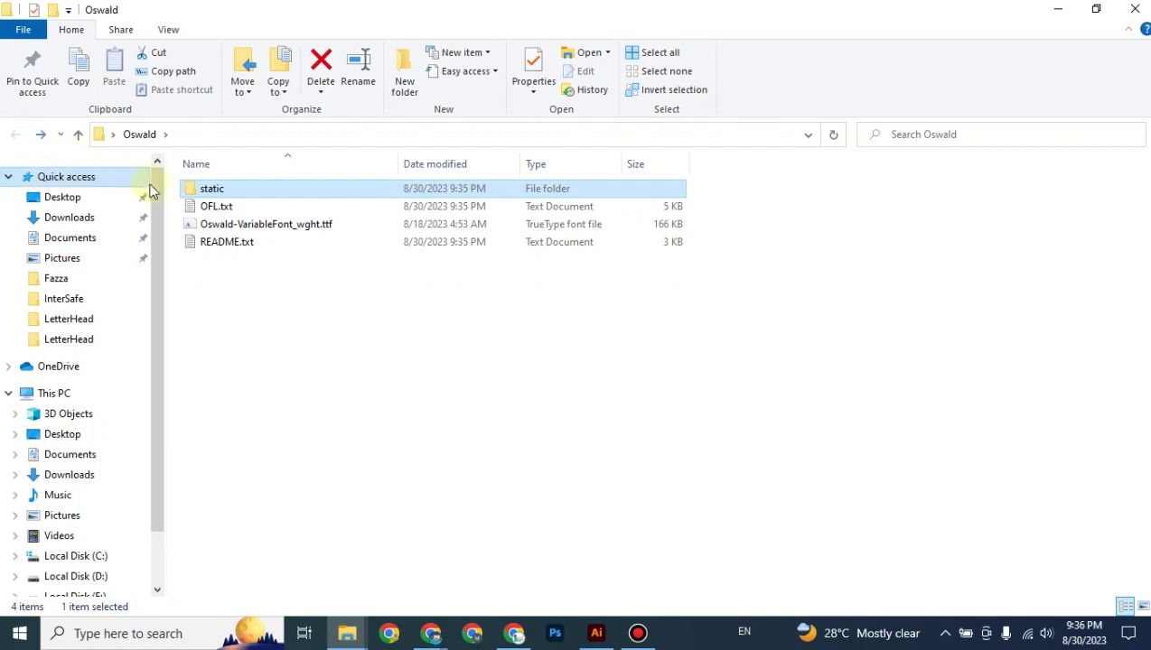
click(228, 231)
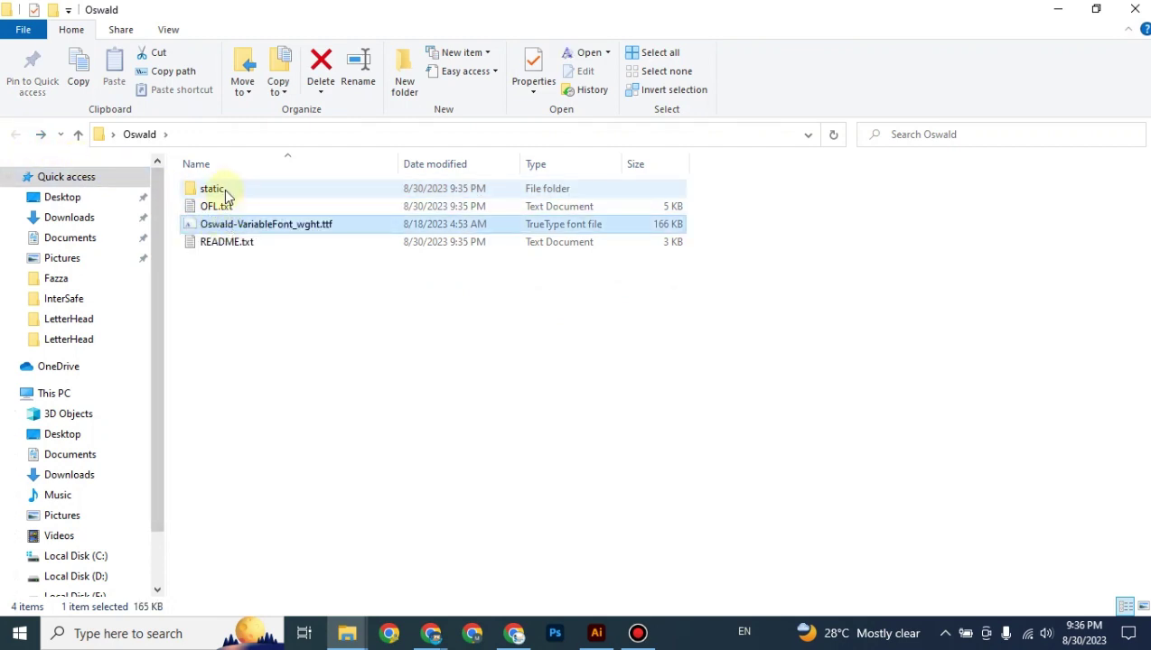
double_click(226, 195)
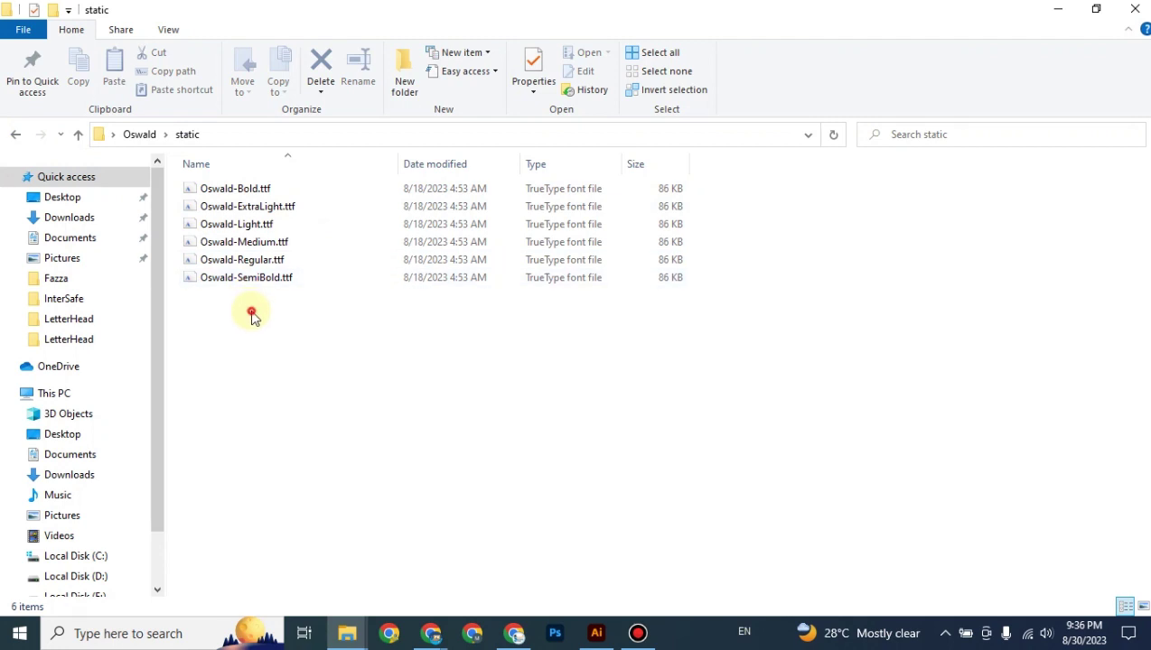
Preview the Oswald-Bold.ttf font file and close the preview.
double_click(249, 197)
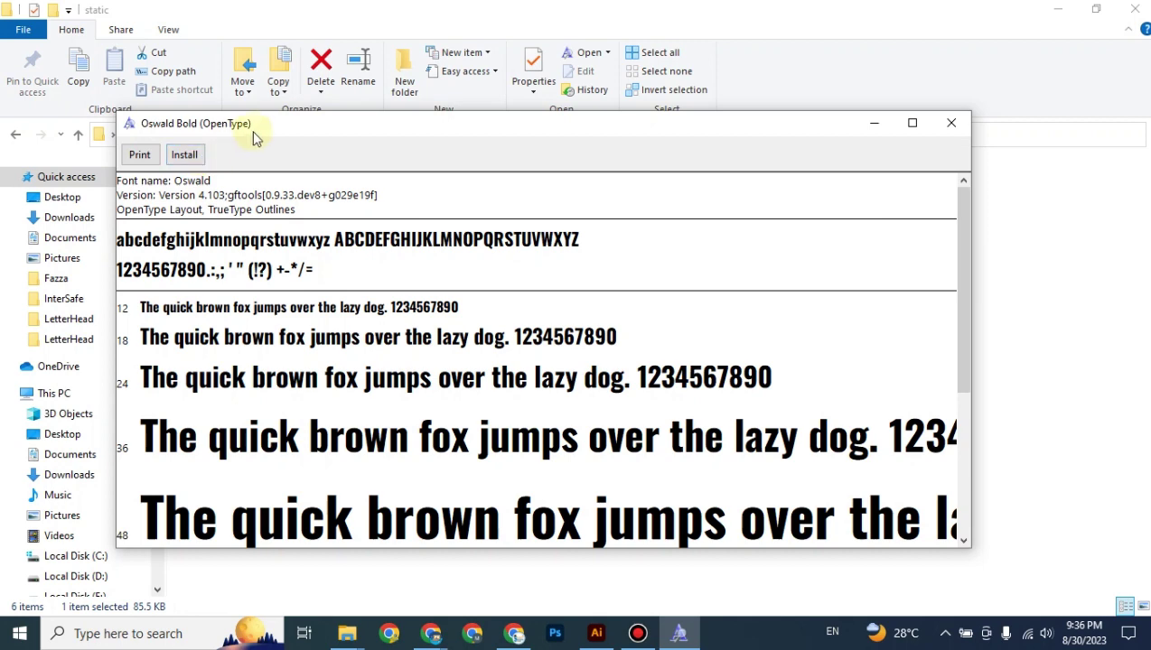
drag(257, 125, 257, 228)
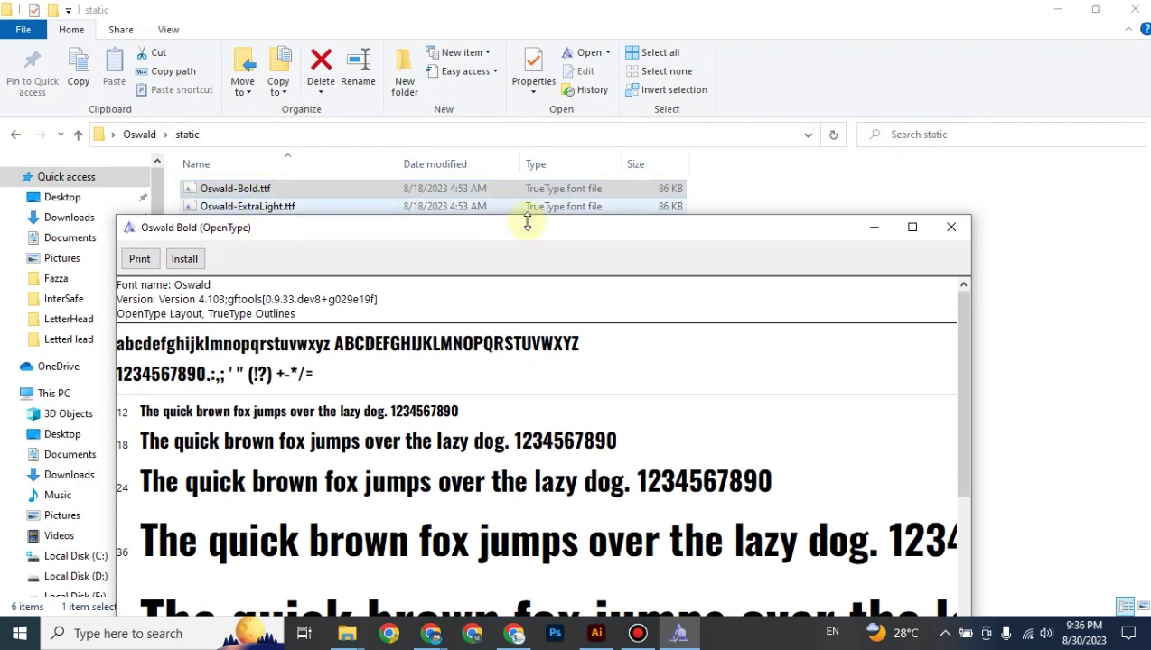
click(951, 227)
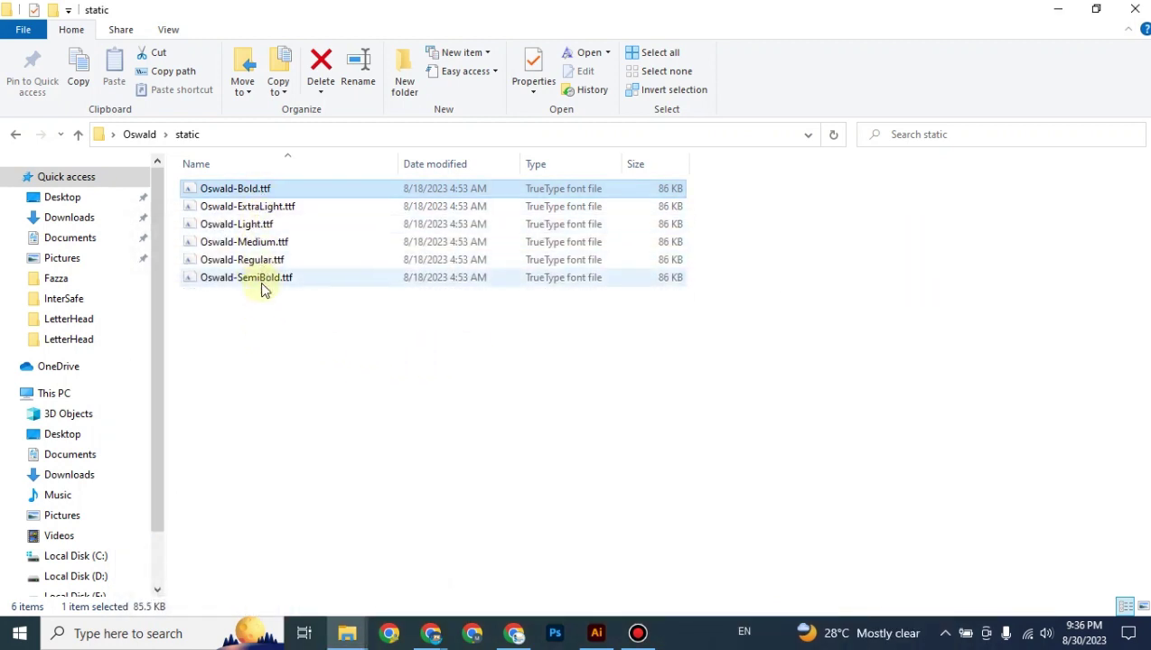
Install all six Oswald font files from the static folder for all users and refresh the folder.
drag(259, 290, 254, 188)
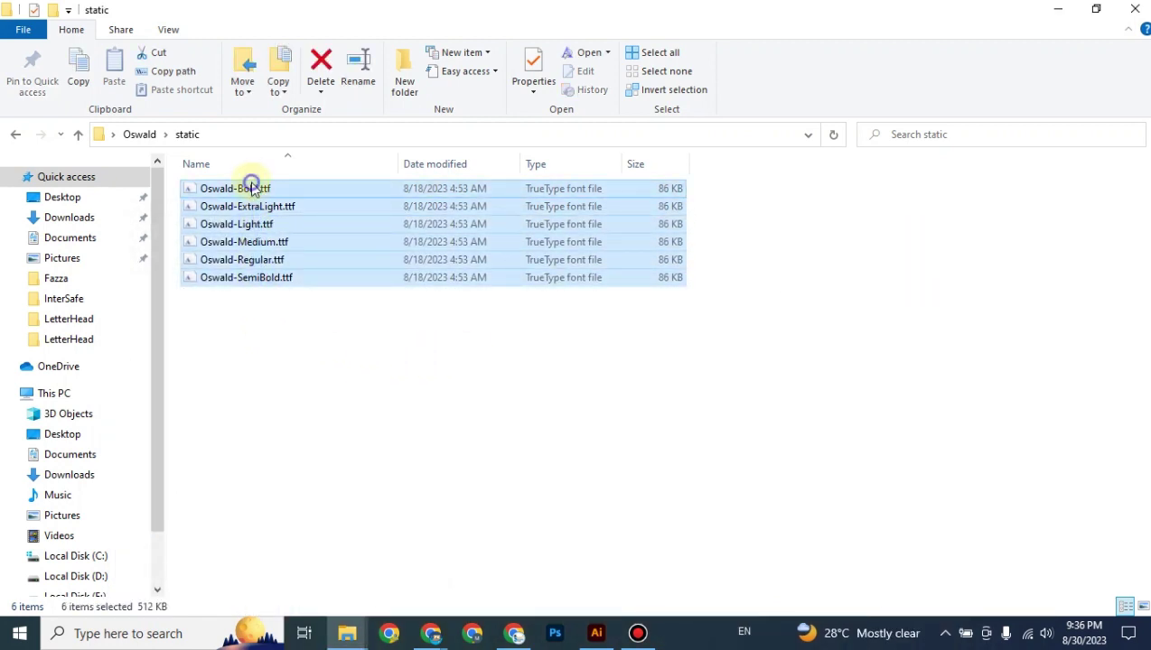
right_click(254, 188)
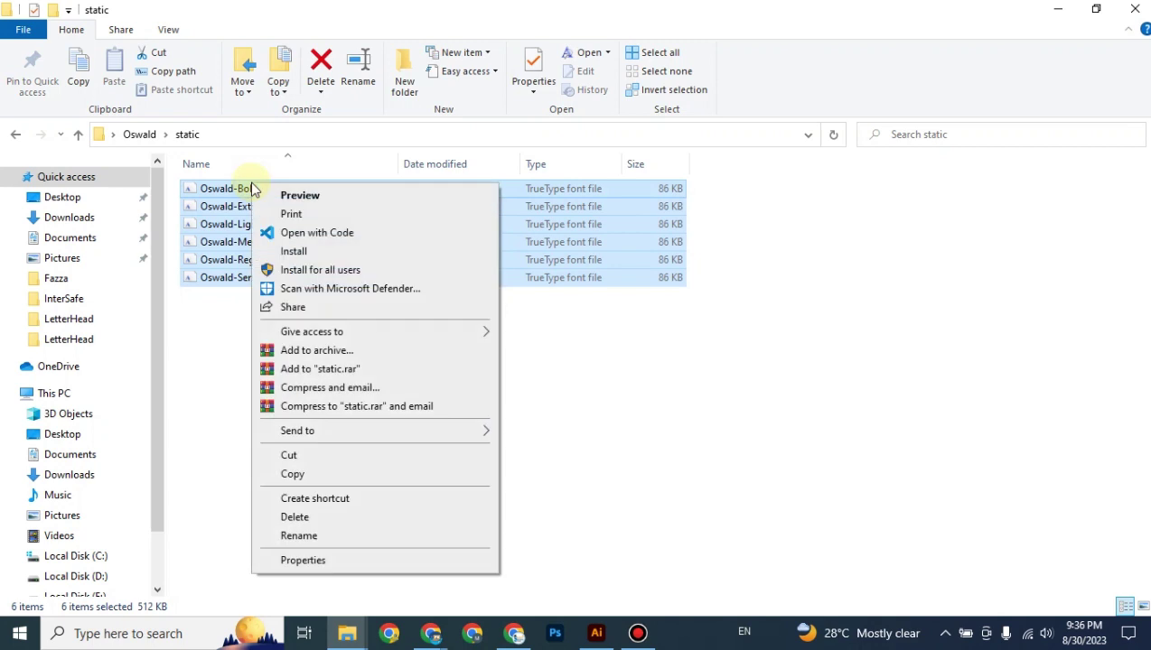
click(318, 271)
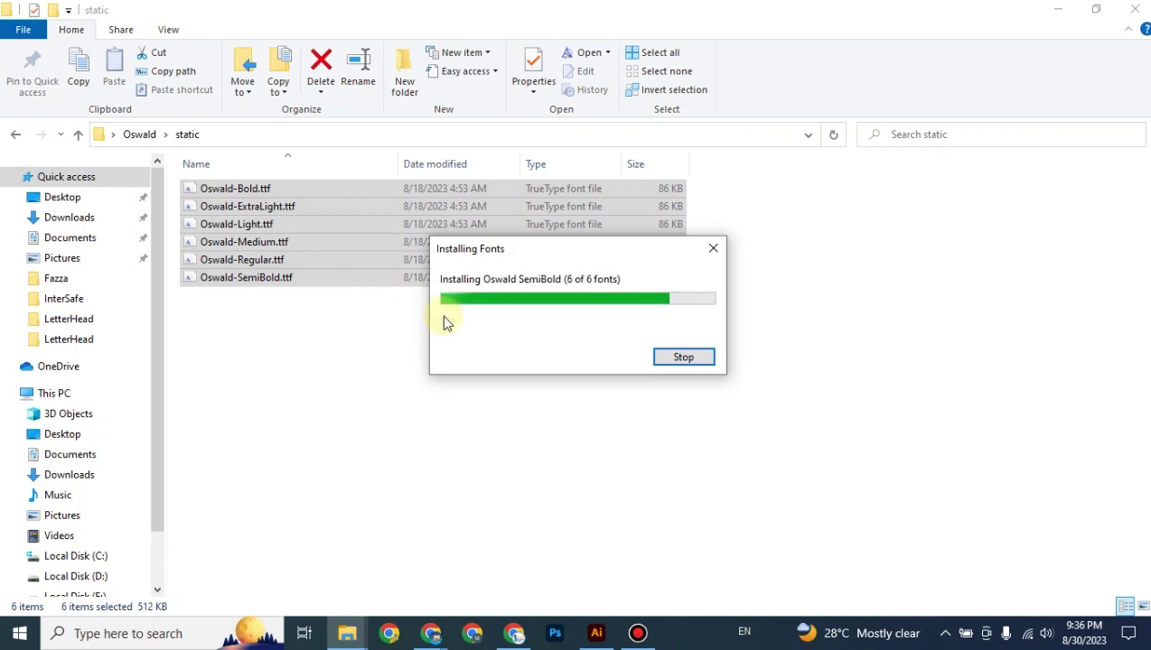
right_click(443, 318)
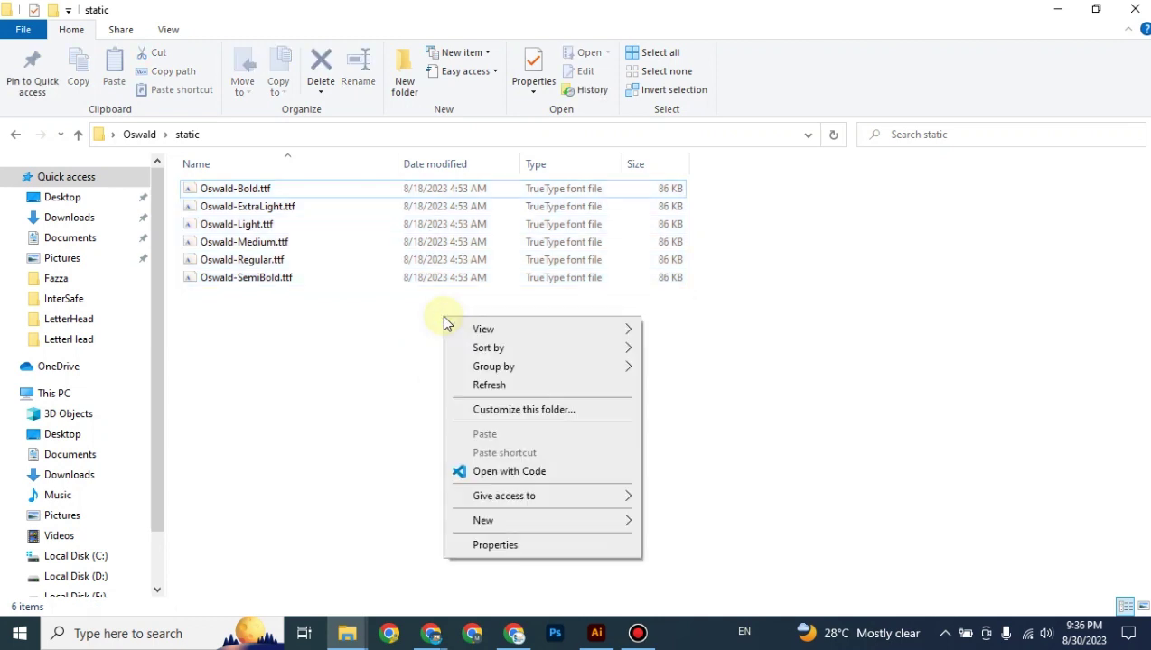
click(506, 388)
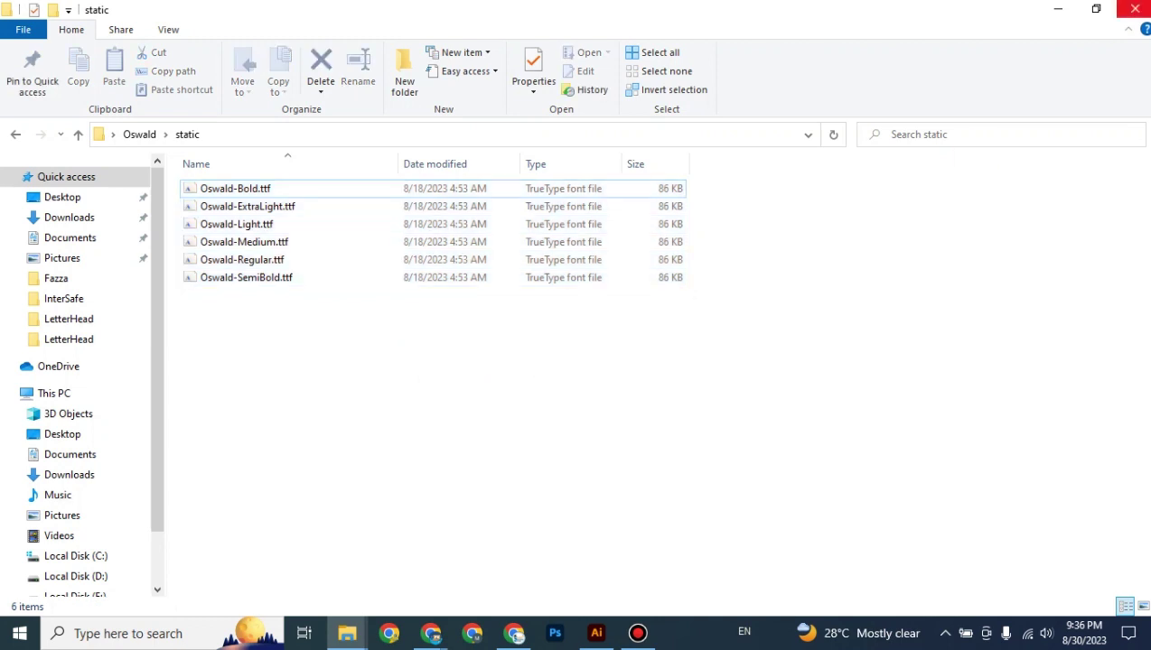
Close the font folder, delete Oswald.zip from the desktop and refresh the desktop.
click(1134, 9)
click(222, 32)
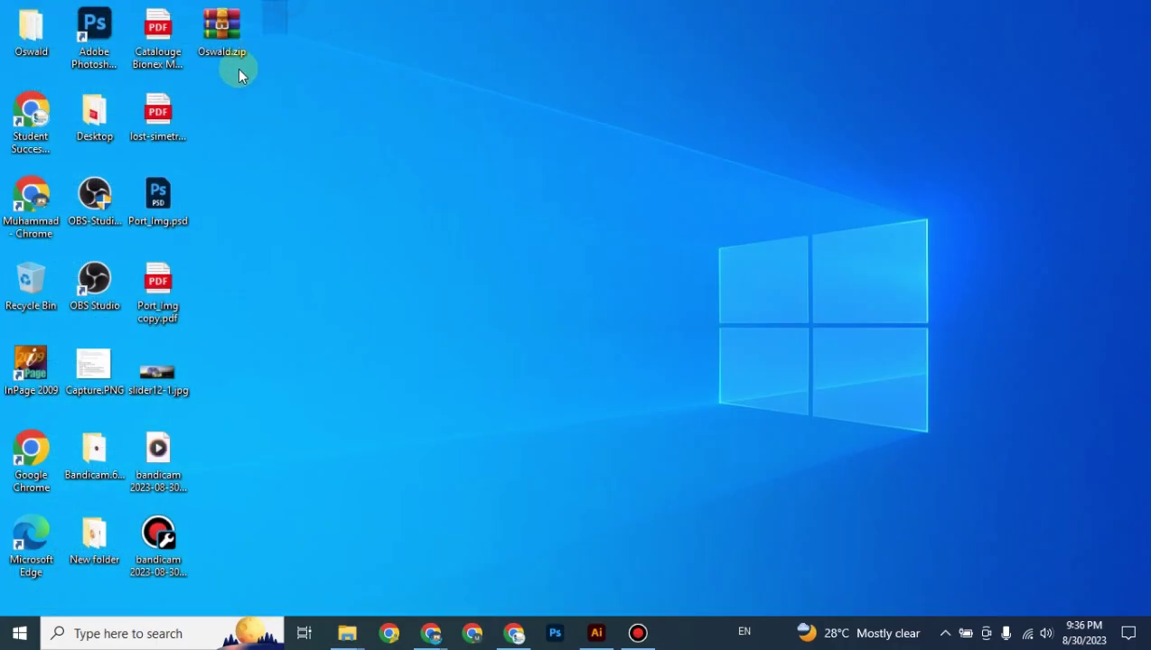
key(Delete)
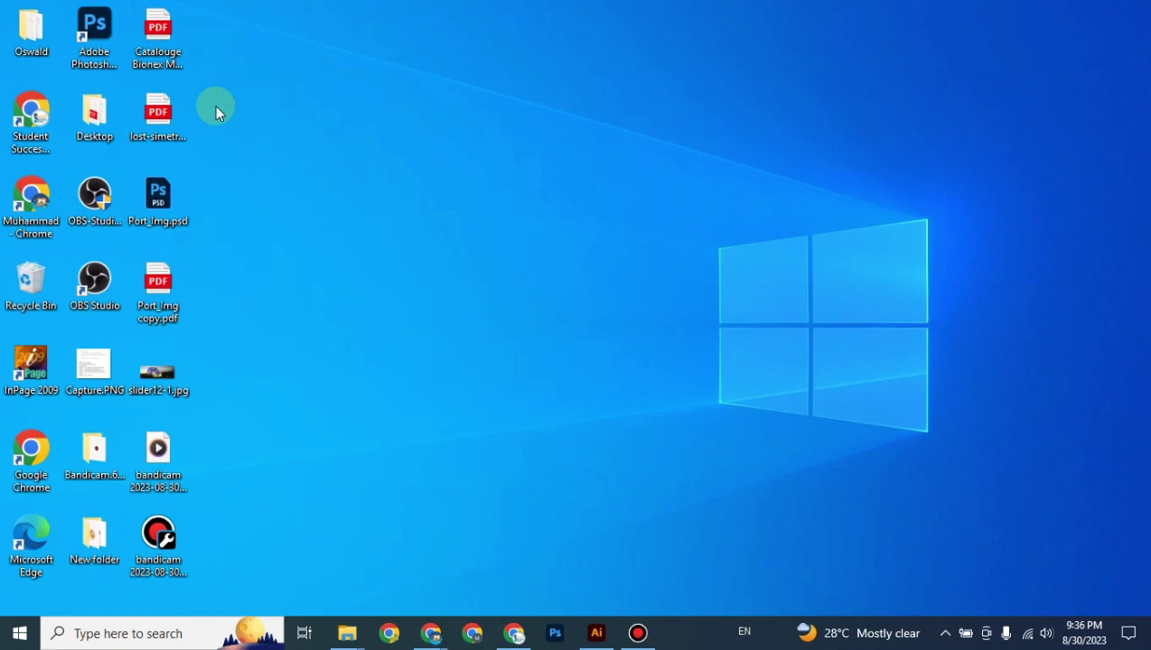
right_click(327, 155)
click(378, 205)
Switch to Illustrator, shift the "Come To Code" text slightly to the left and set its font to Oswald ExtraLight.
click(598, 637)
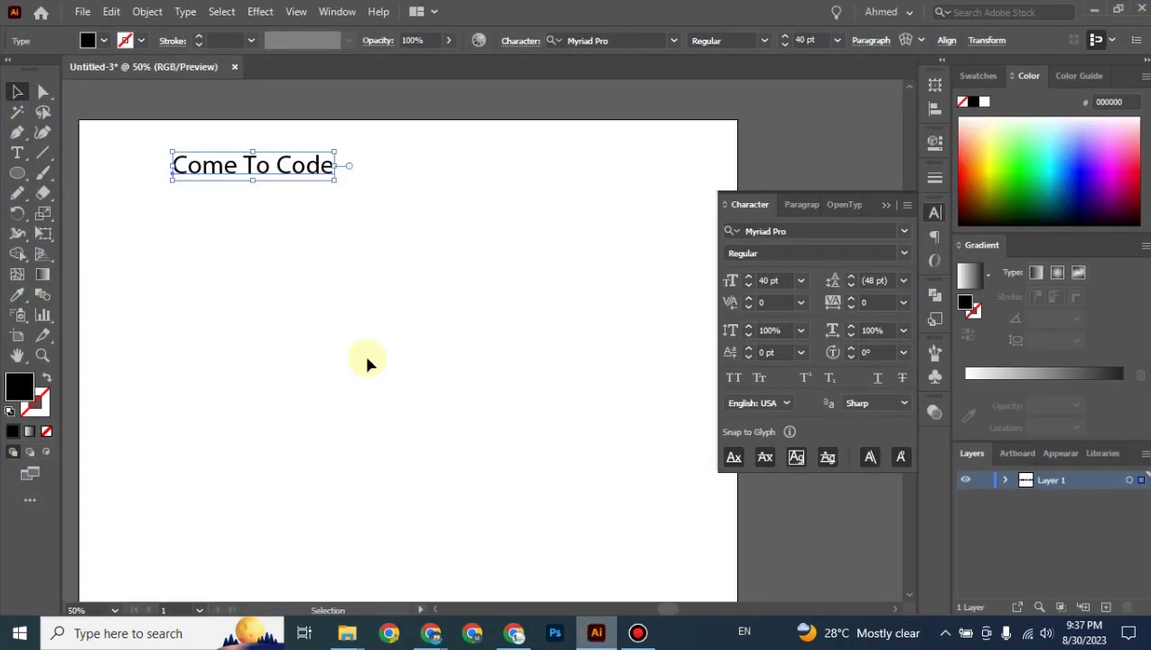
mouse_move(267, 169)
mouse_down()
mouse_move(249, 169)
mouse_move(262, 170)
mouse_up()
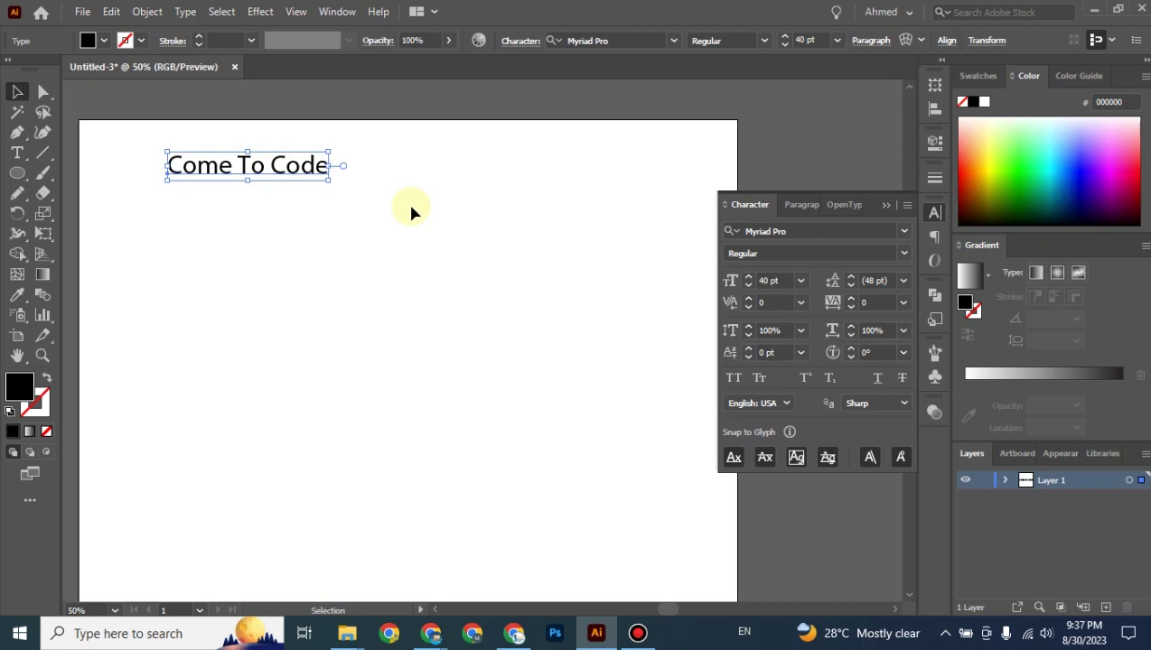
click(798, 231)
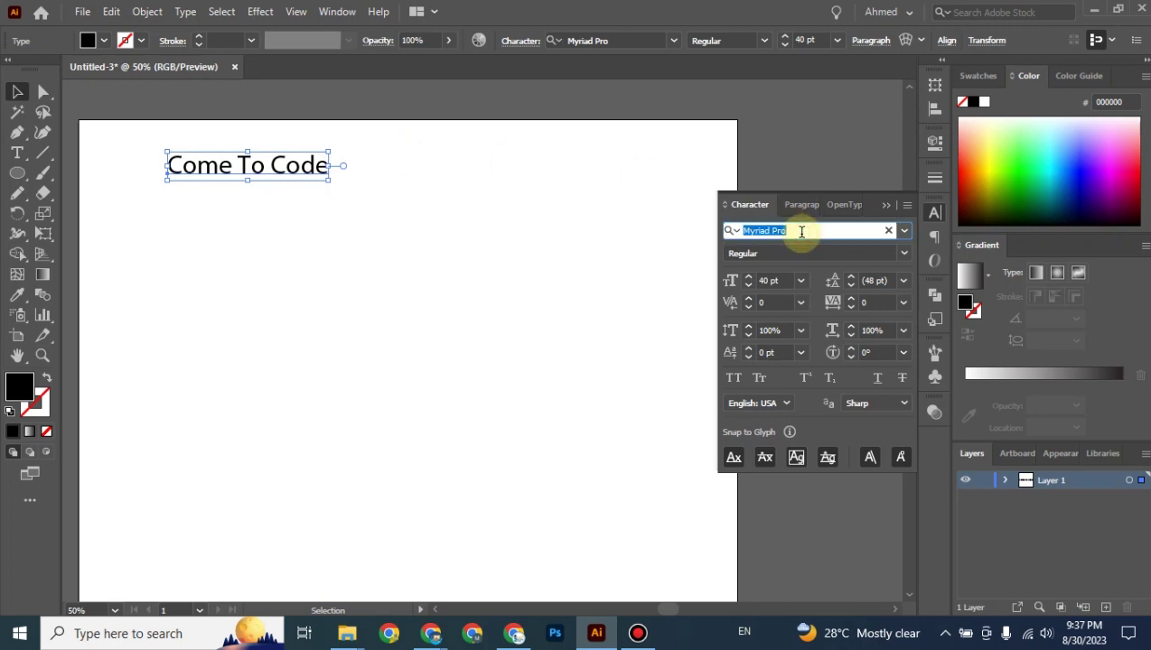
text(osw)
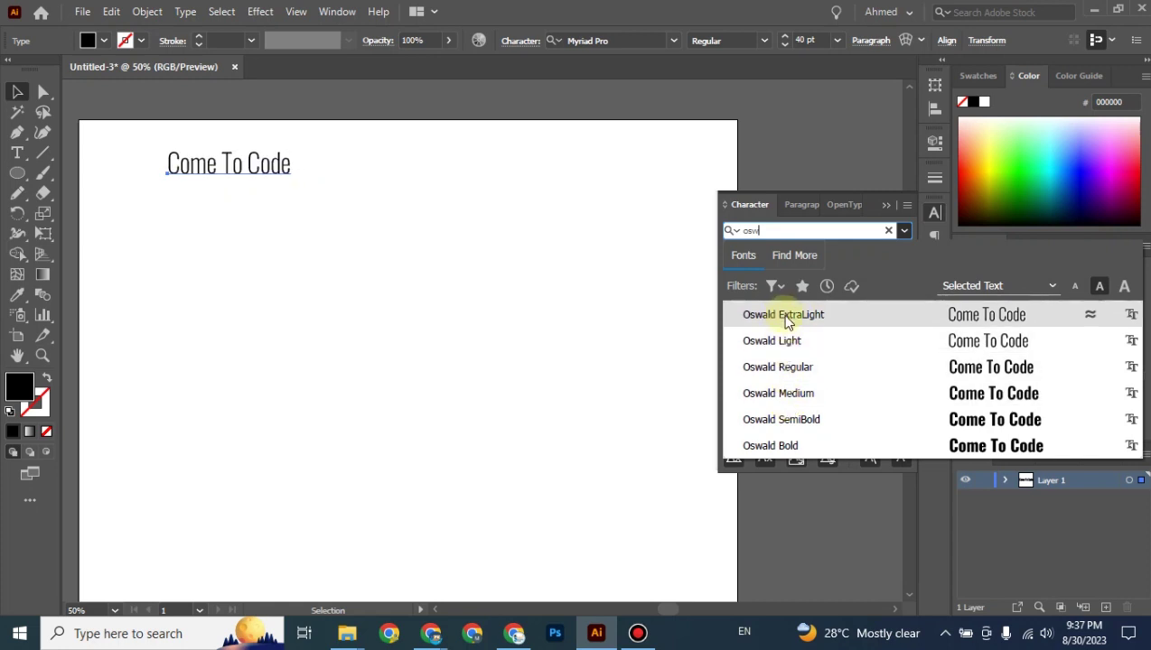
click(784, 316)
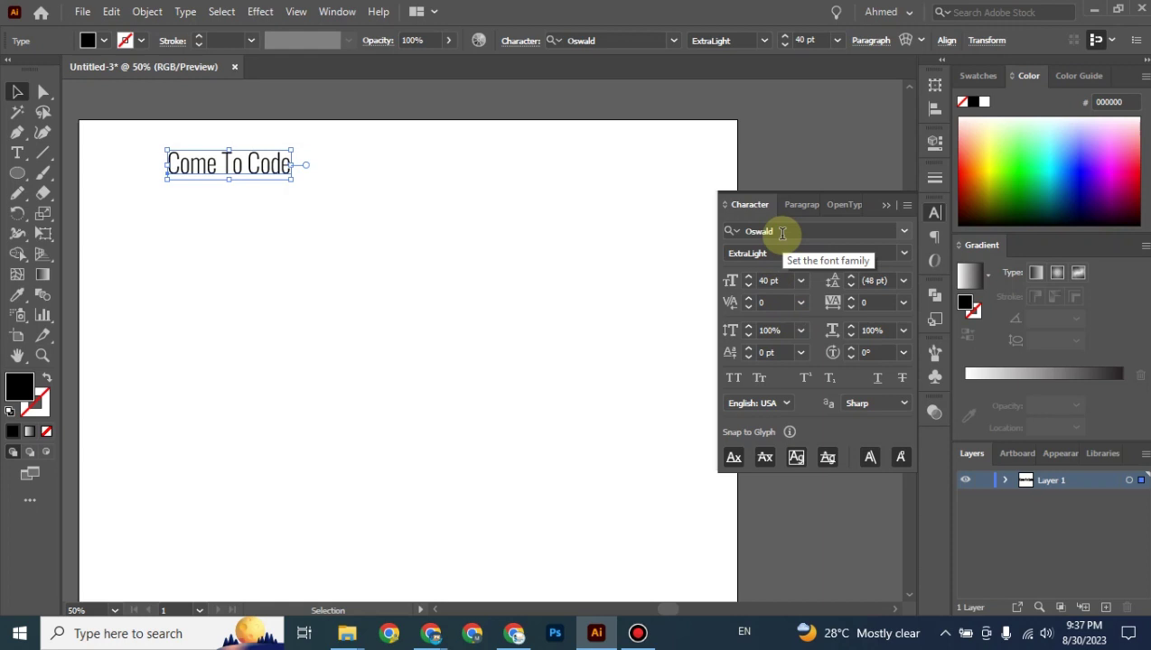
Review the styles of the Oswald family in the font list and pick ExtraLight for the text.
click(902, 231)
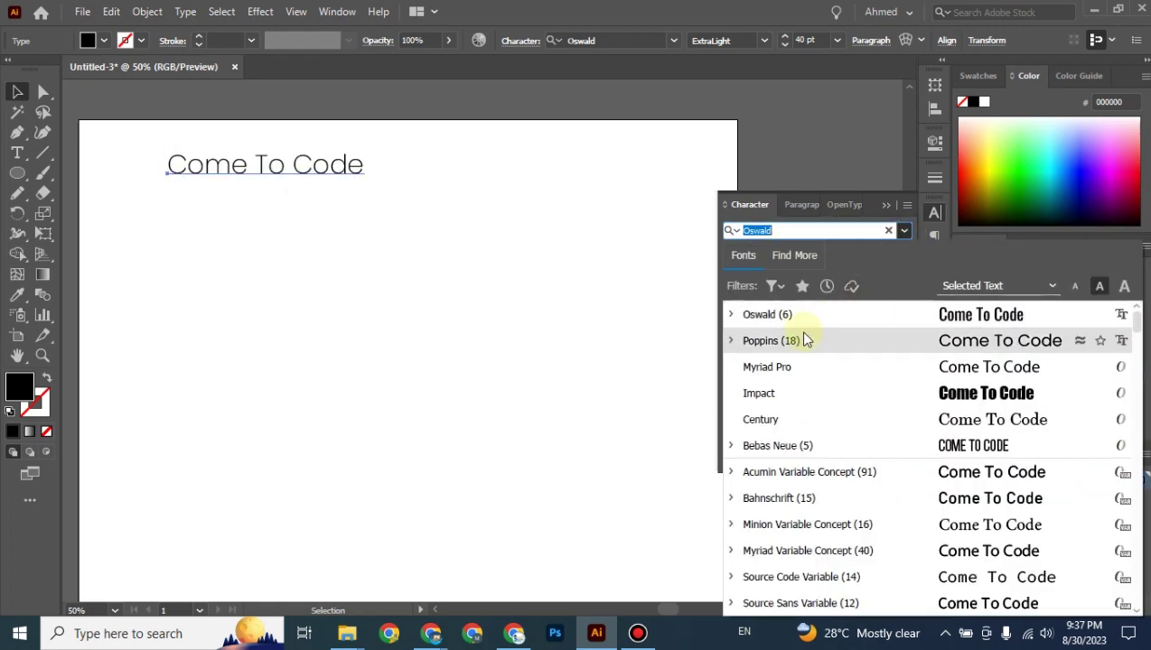
click(732, 315)
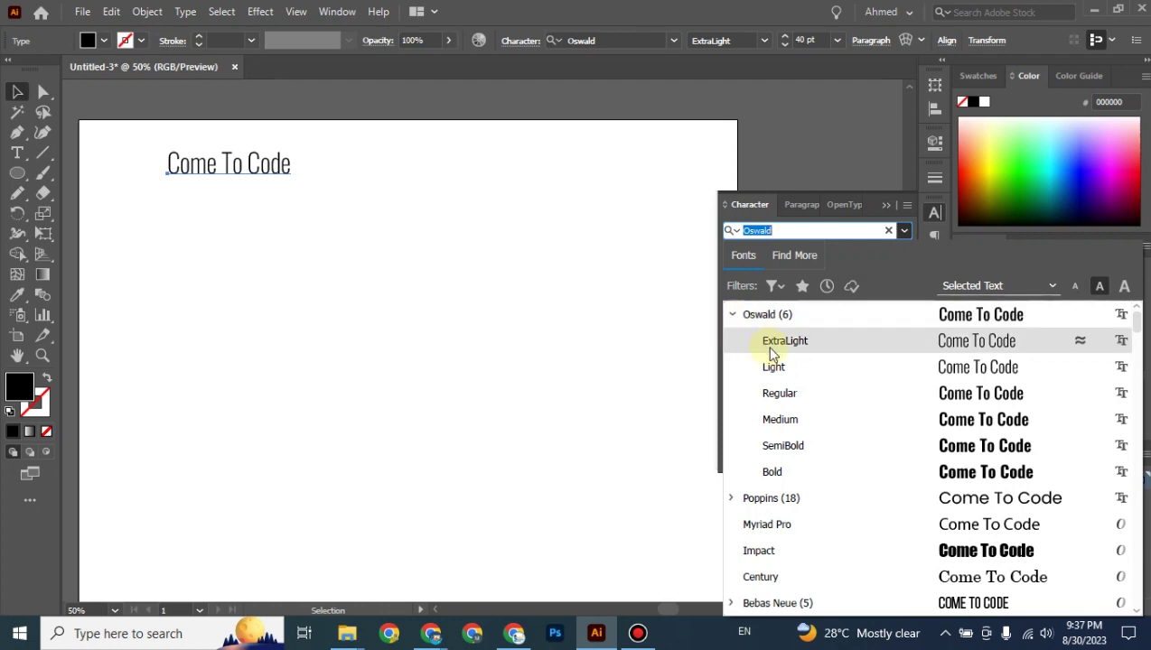
click(769, 351)
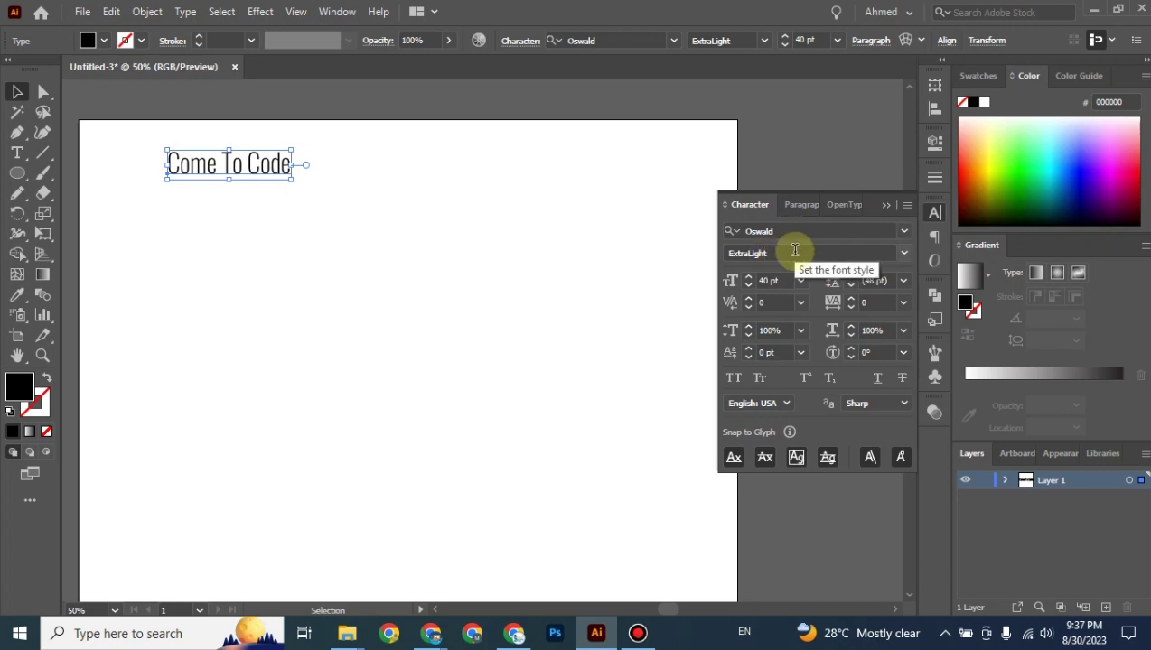
Preview the Oswald styles on the text, then switch to Chrome and examine the style samples on the Oswald page of Google Fonts.
click(903, 253)
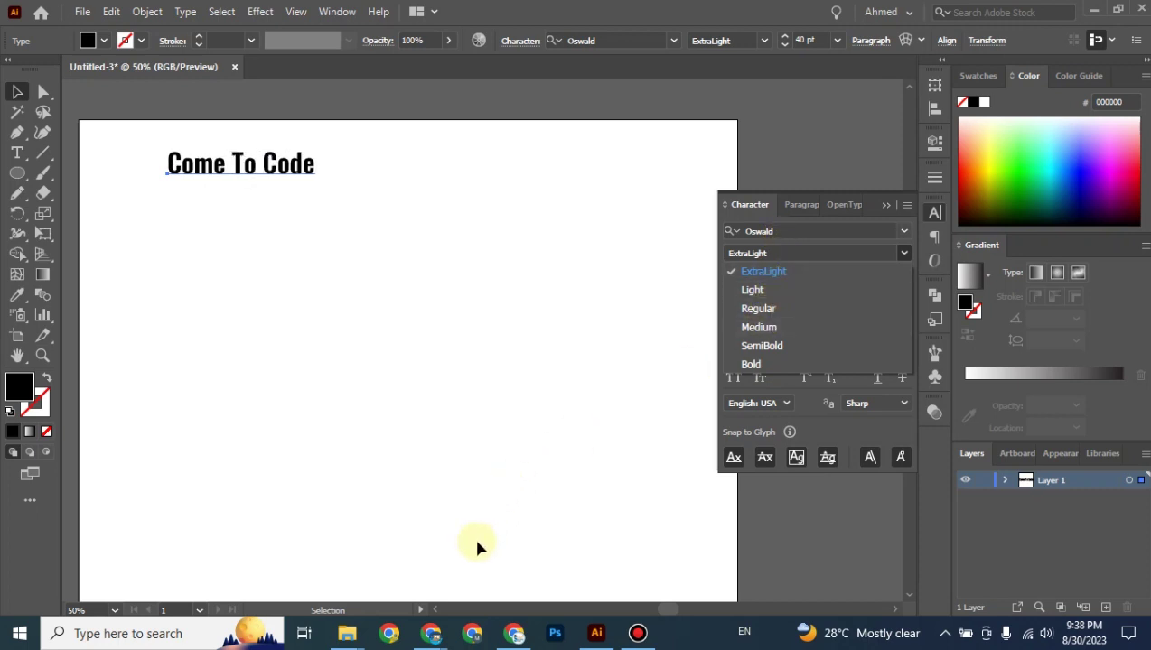
click(433, 632)
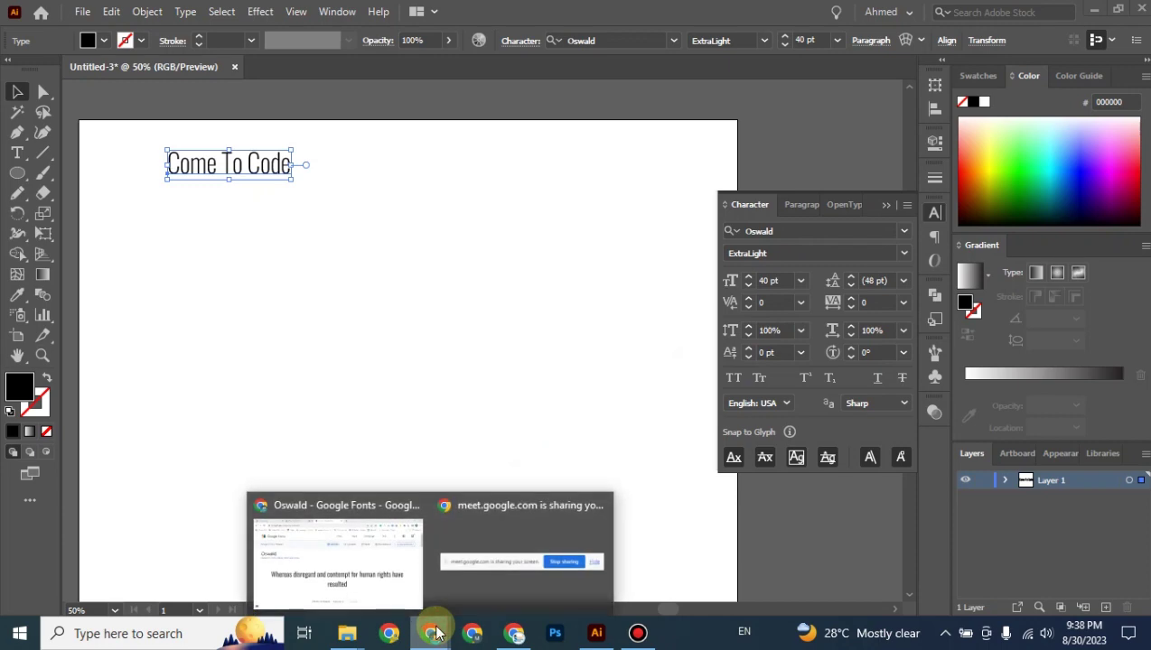
click(396, 577)
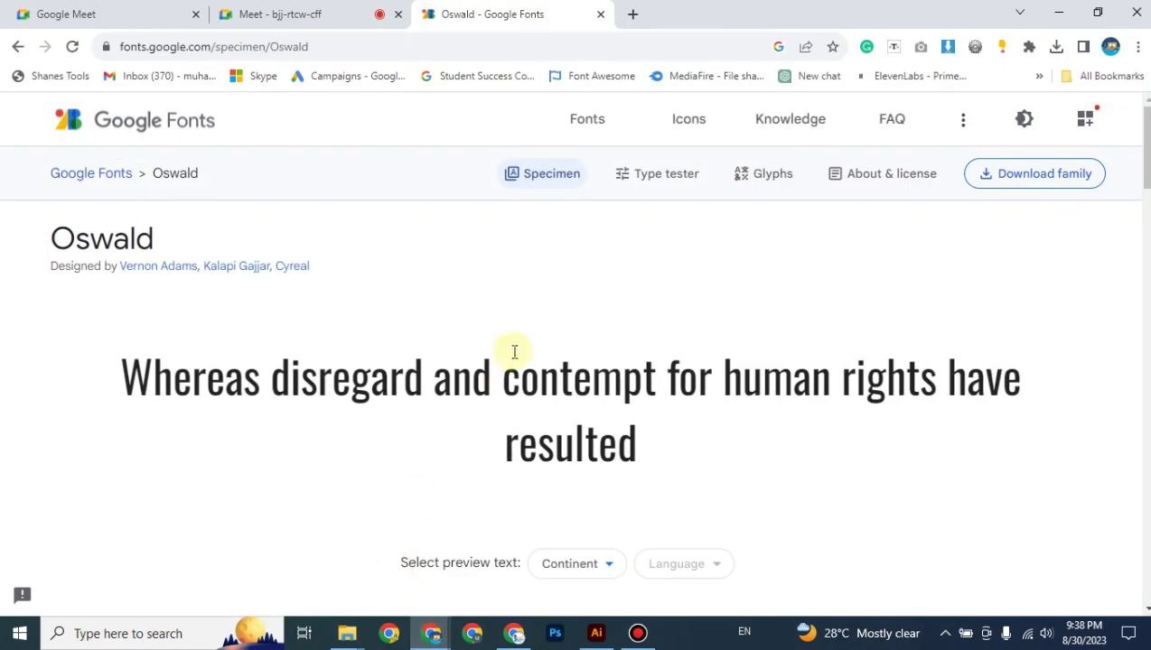
scroll(514, 352, down, 6)
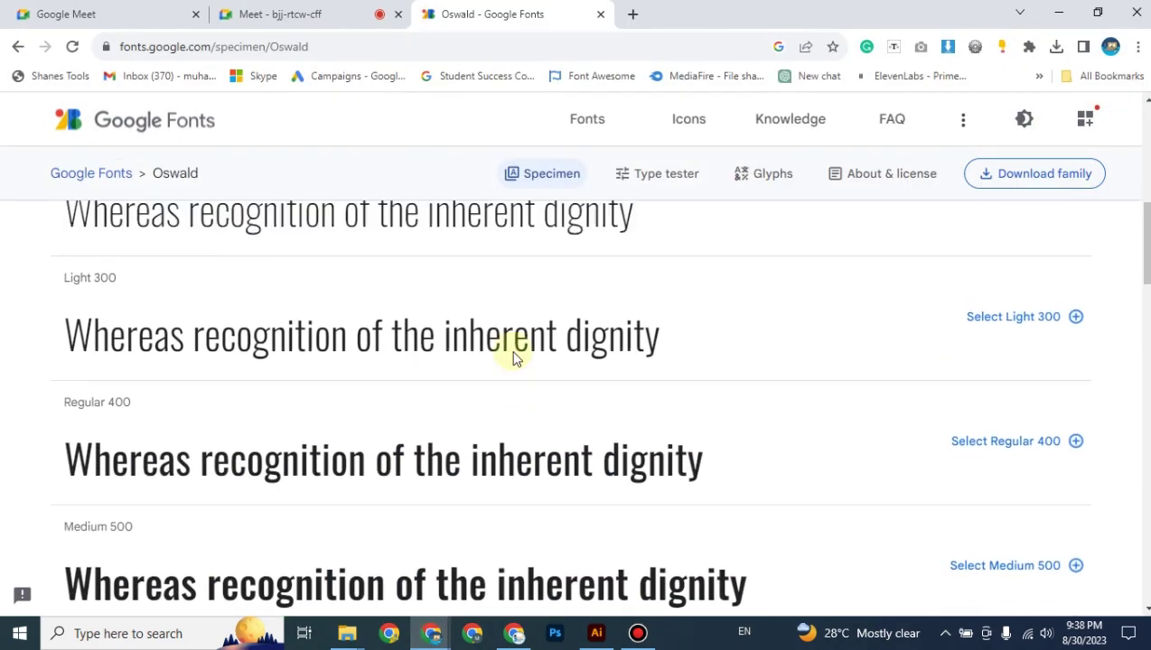
scroll(514, 357, up, 1)
scroll(514, 355, down, 3)
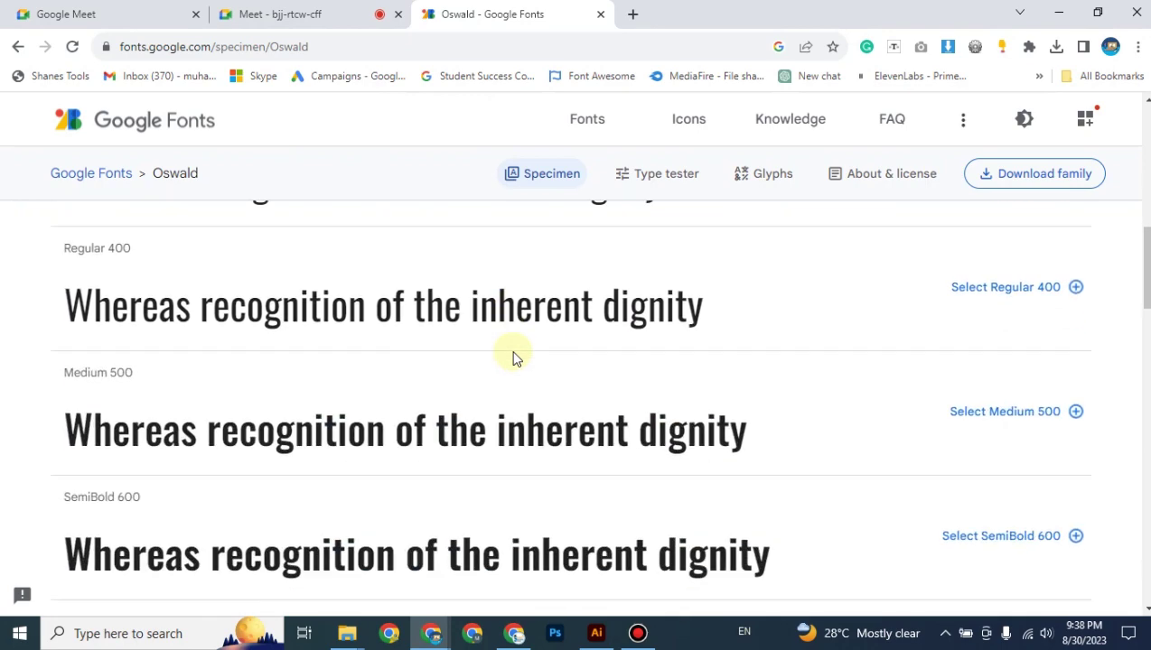
scroll(514, 355, up, 7)
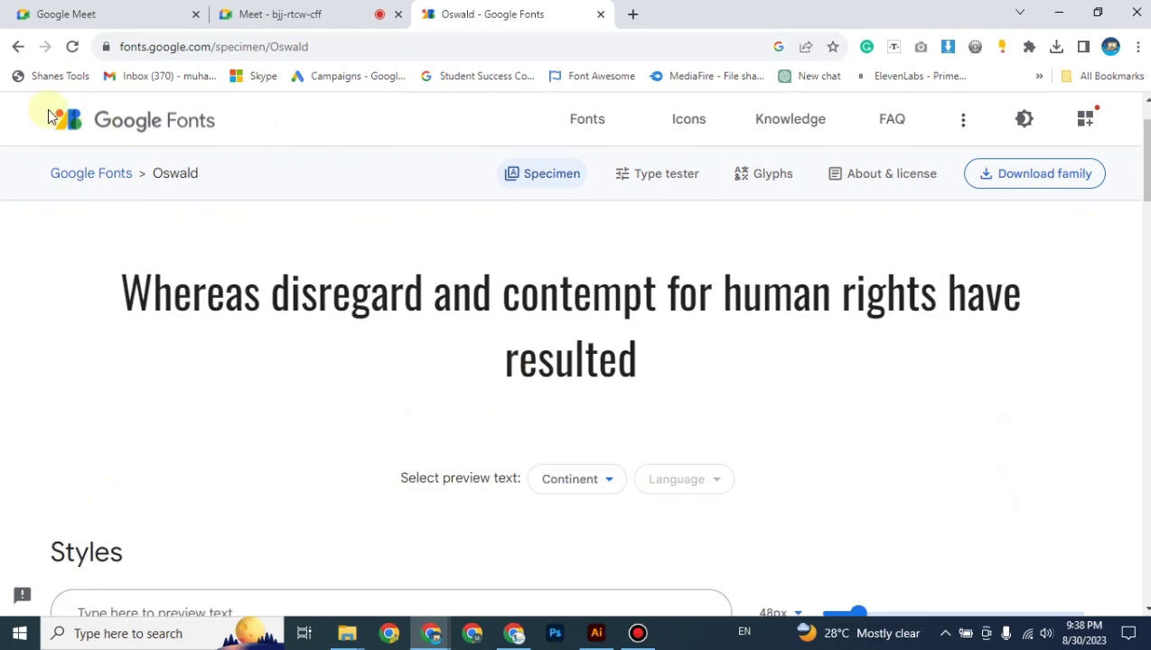
Return from the Oswald page to the Google search results and open the Google Fonts catalogue to browse its families.
click(18, 46)
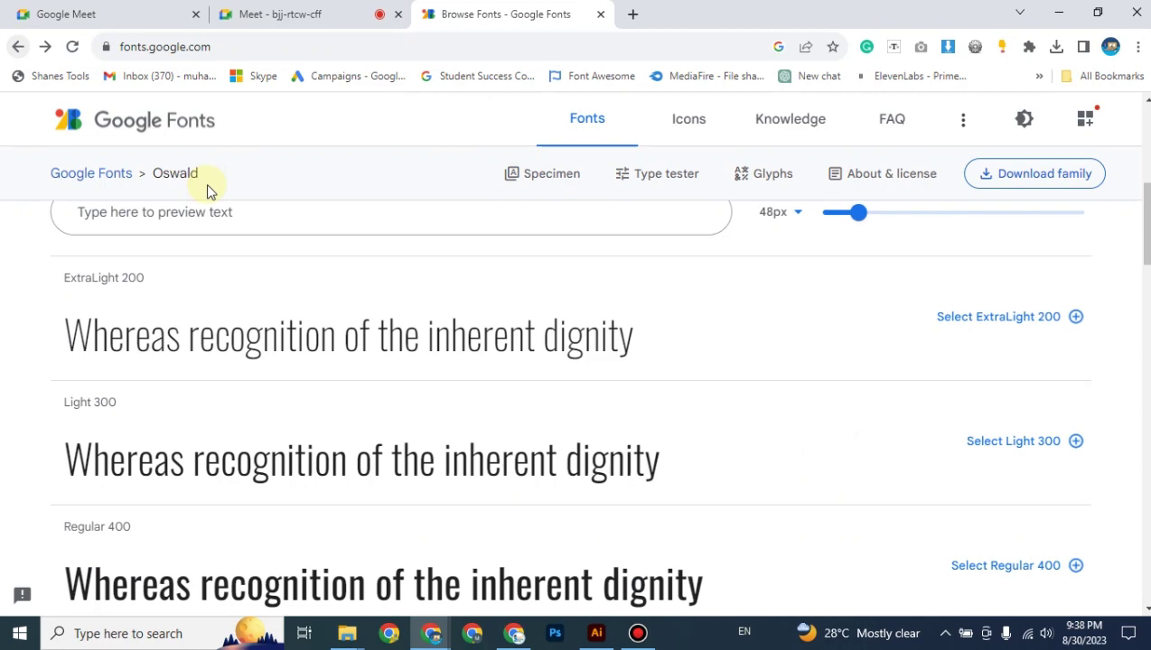
click(18, 46)
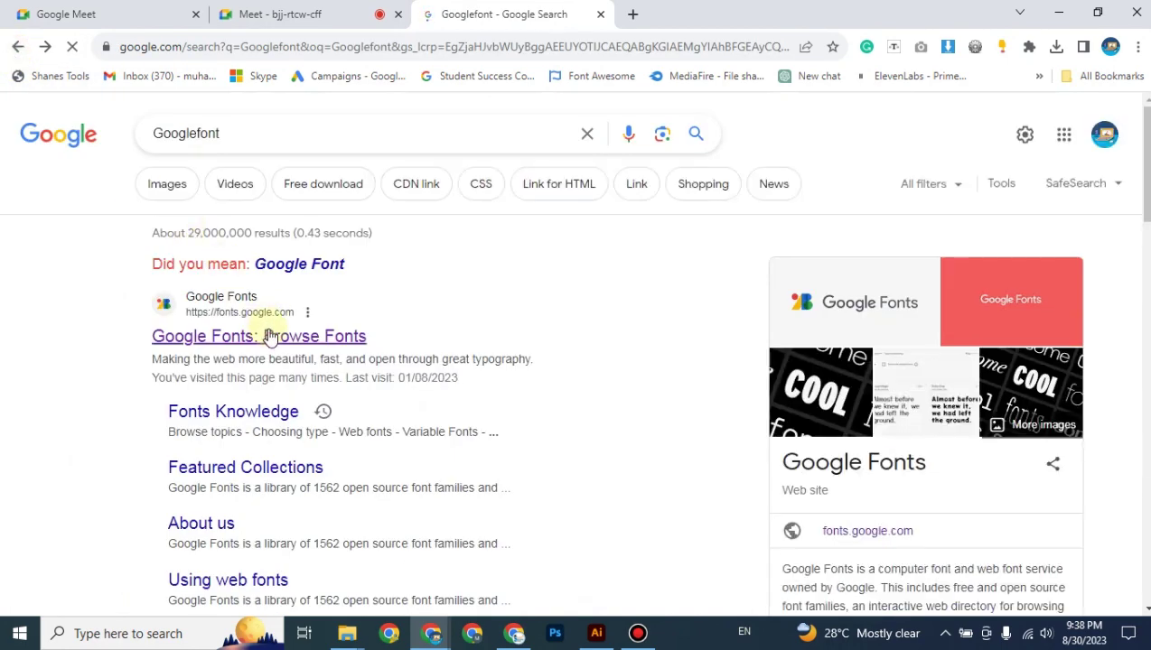
click(267, 336)
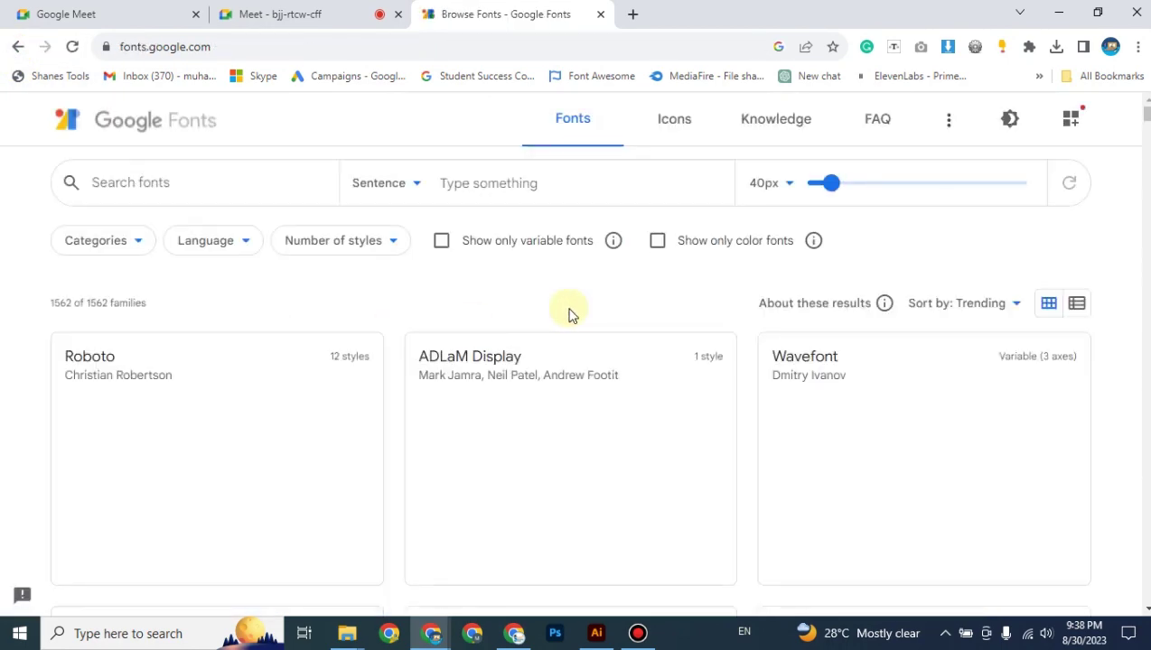
scroll(570, 315, down, 1)
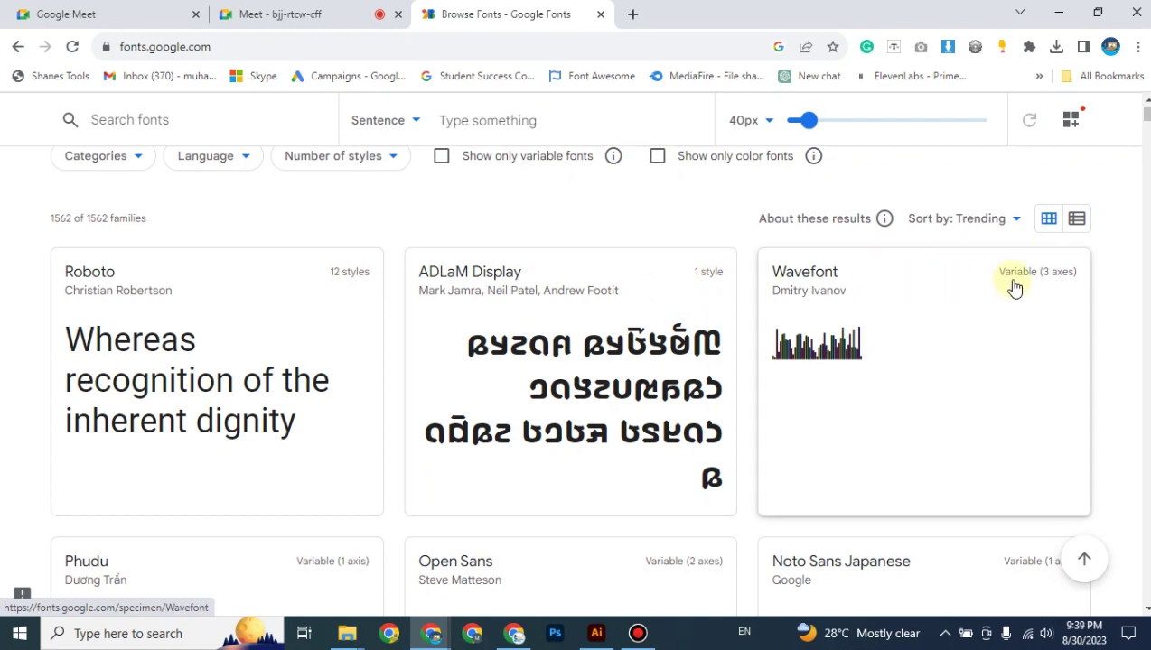
Open the Wavefont family, examine its style samples from thin to Black 900 and return to the catalogue.
click(949, 287)
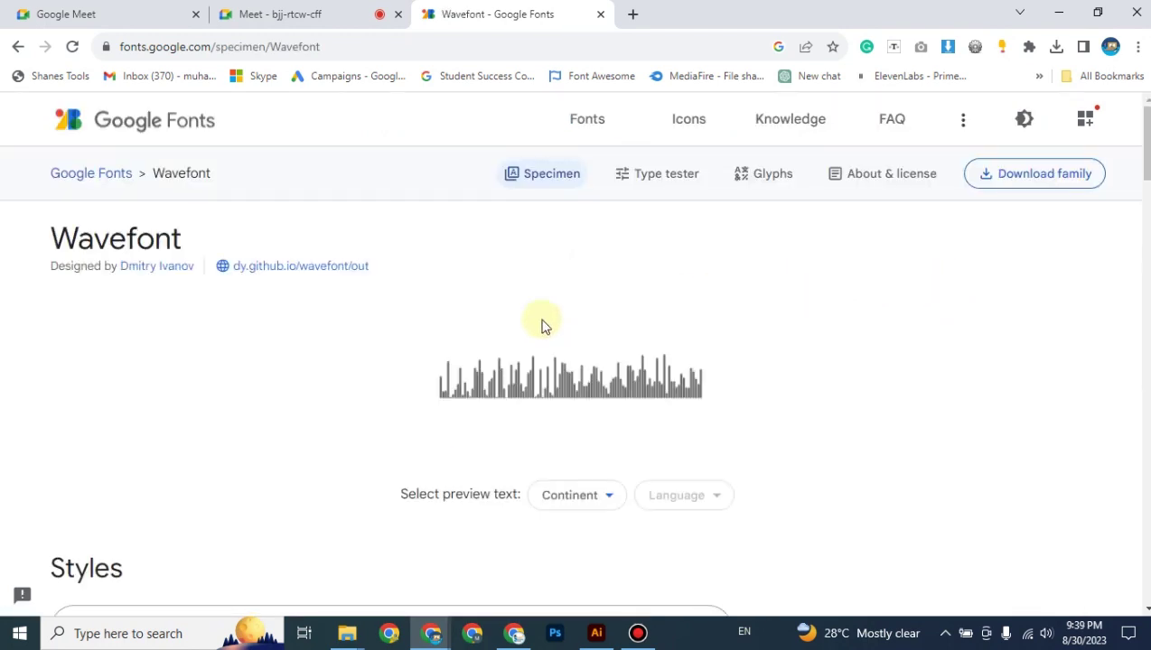
scroll(465, 332, down, 8)
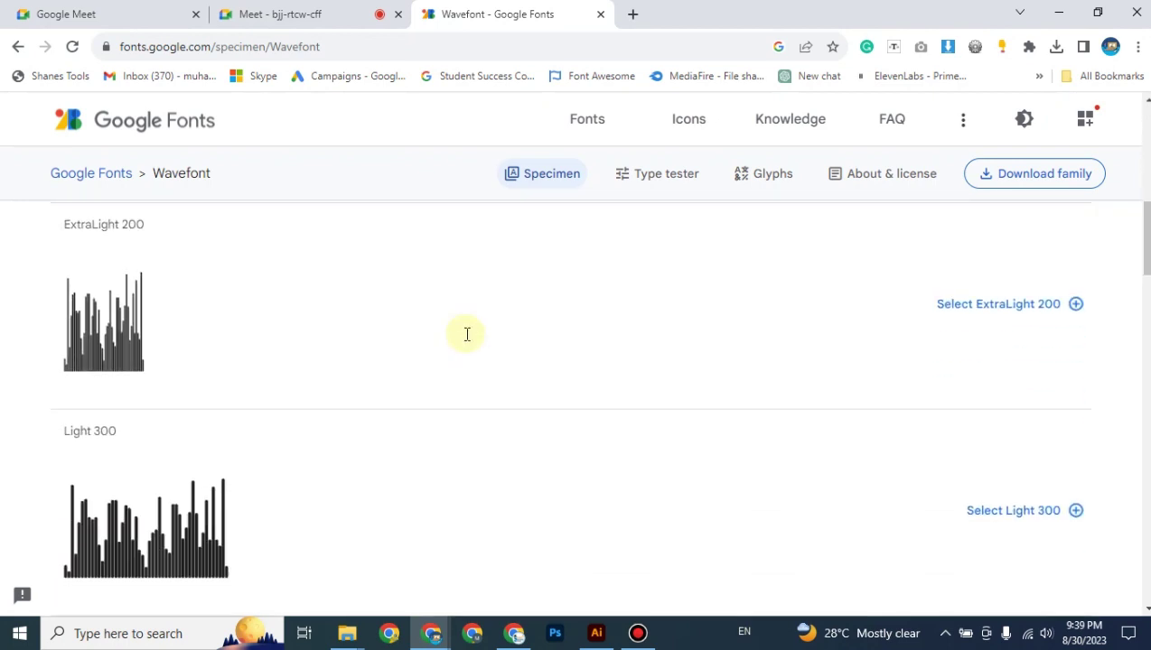
scroll(467, 334, down, 7)
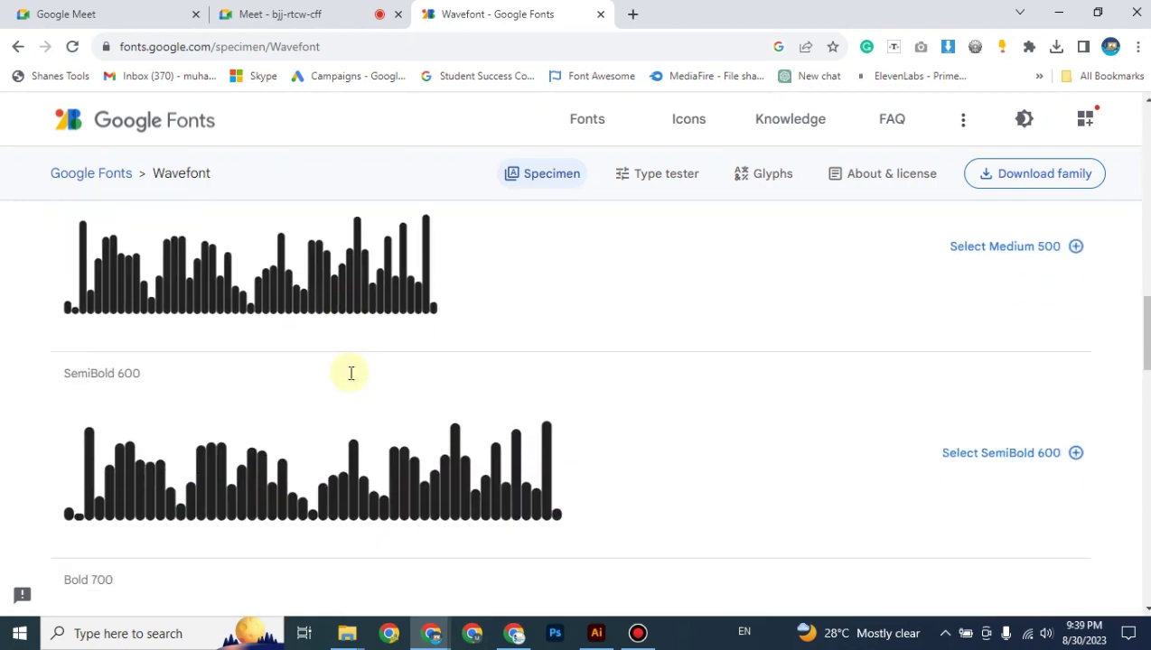
scroll(351, 373, down, 10)
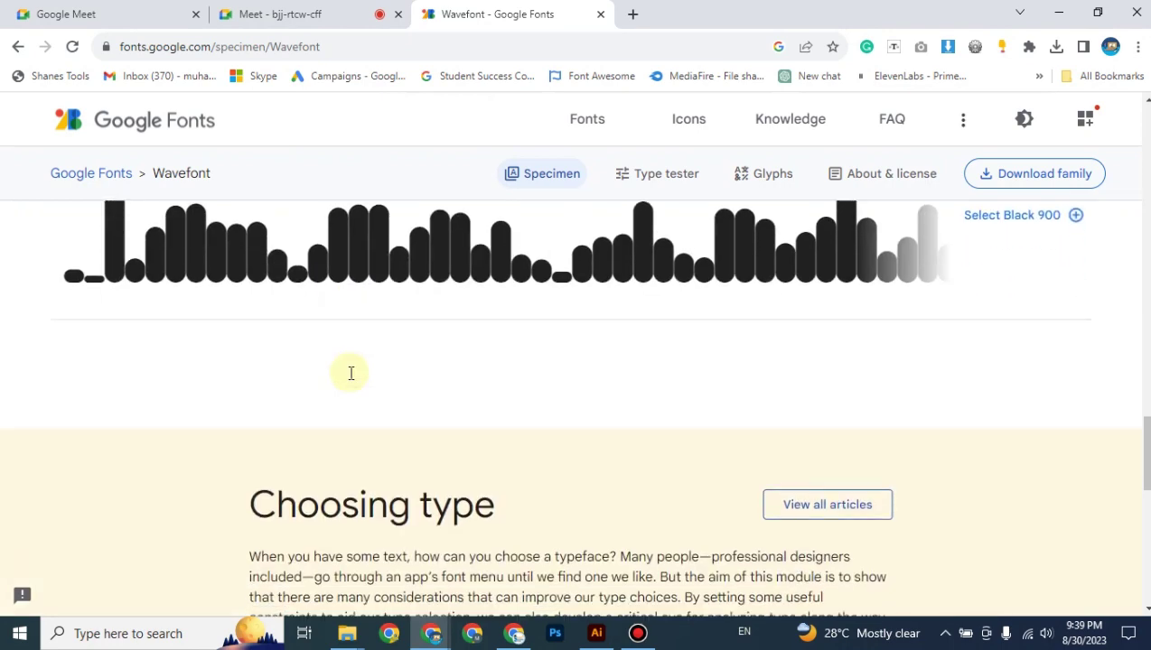
scroll(383, 380, up, 20)
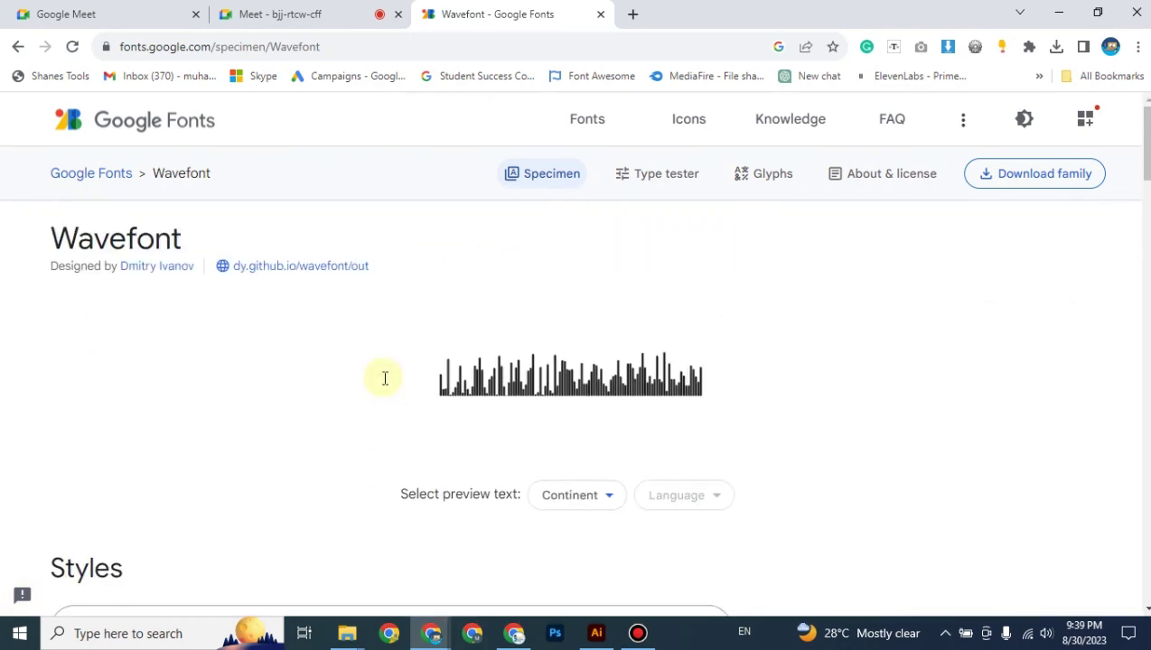
click(74, 175)
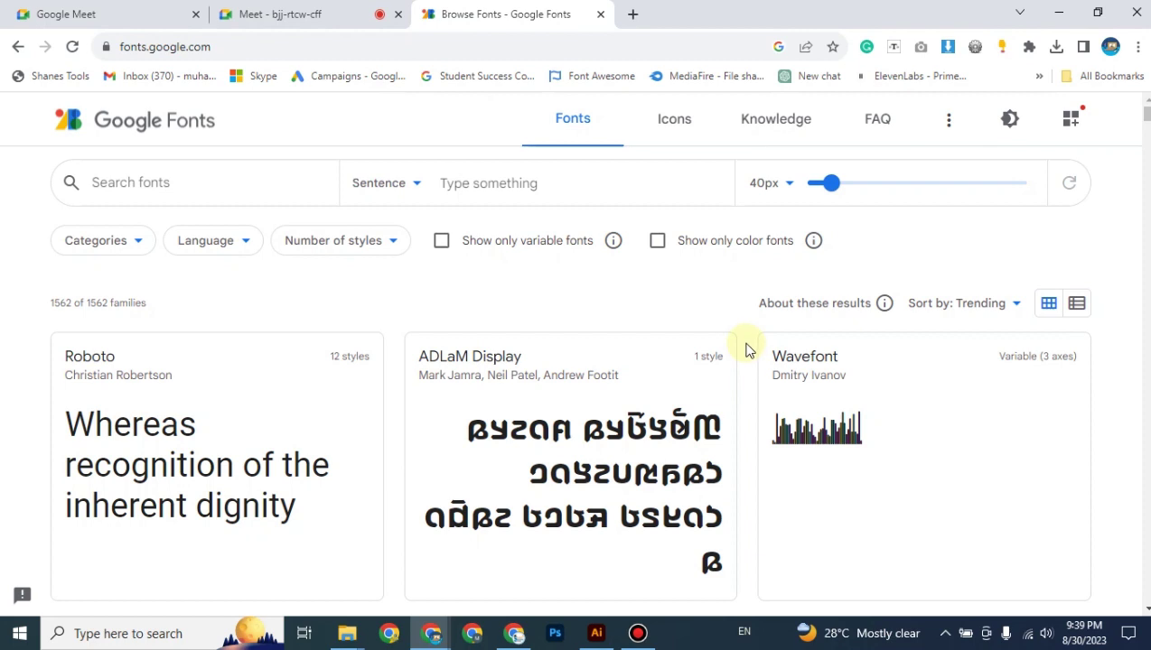
Switch back to Illustrator and set the "Come To Code" text to the Oswald Regular style.
click(596, 633)
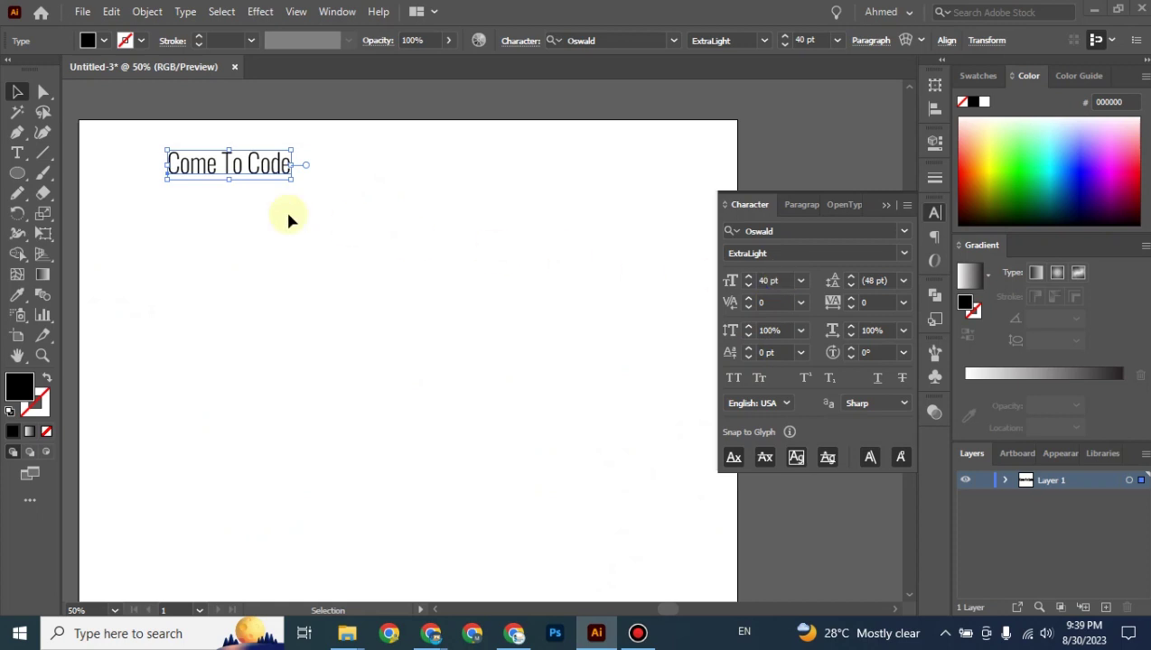
click(204, 212)
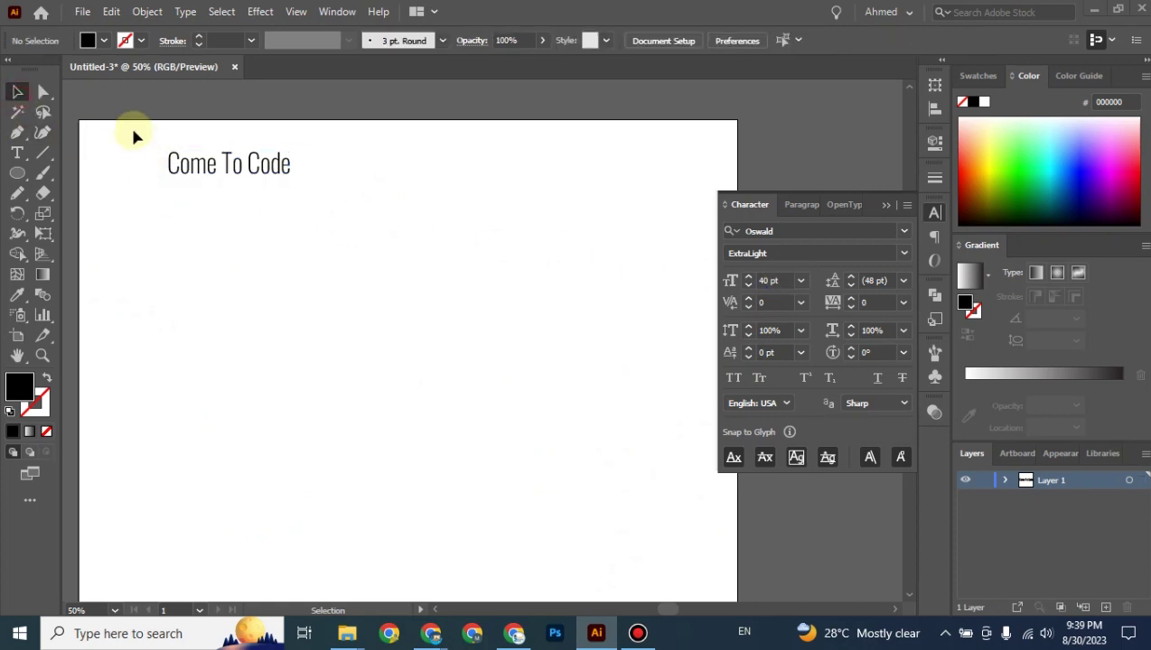
drag(131, 131, 298, 210)
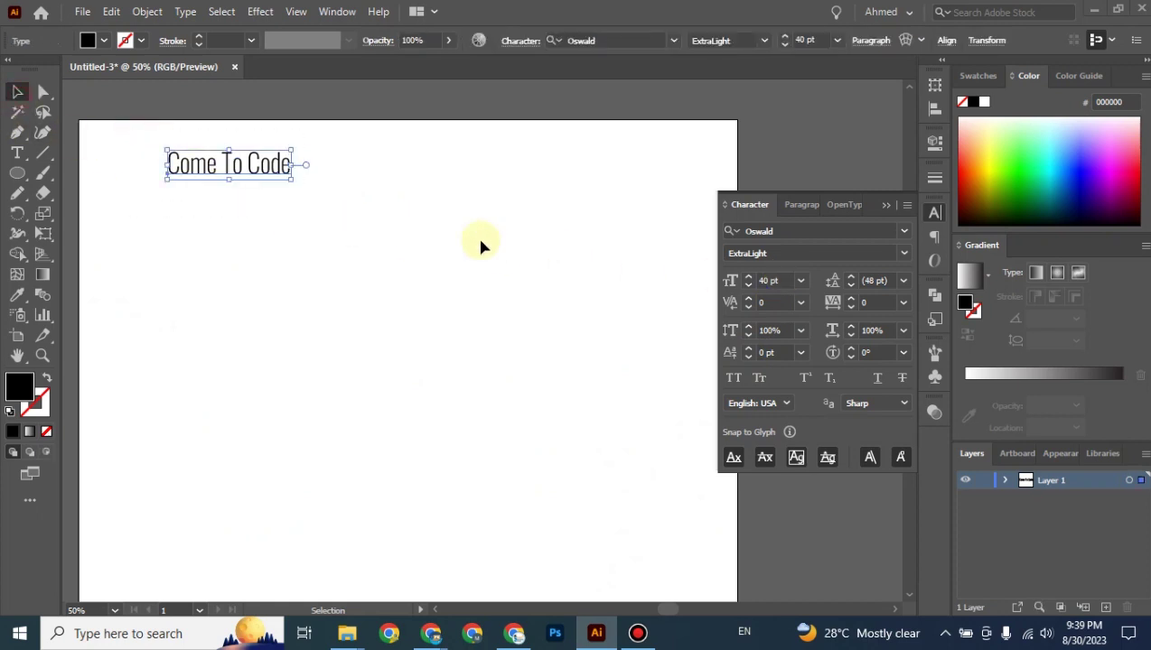
click(903, 254)
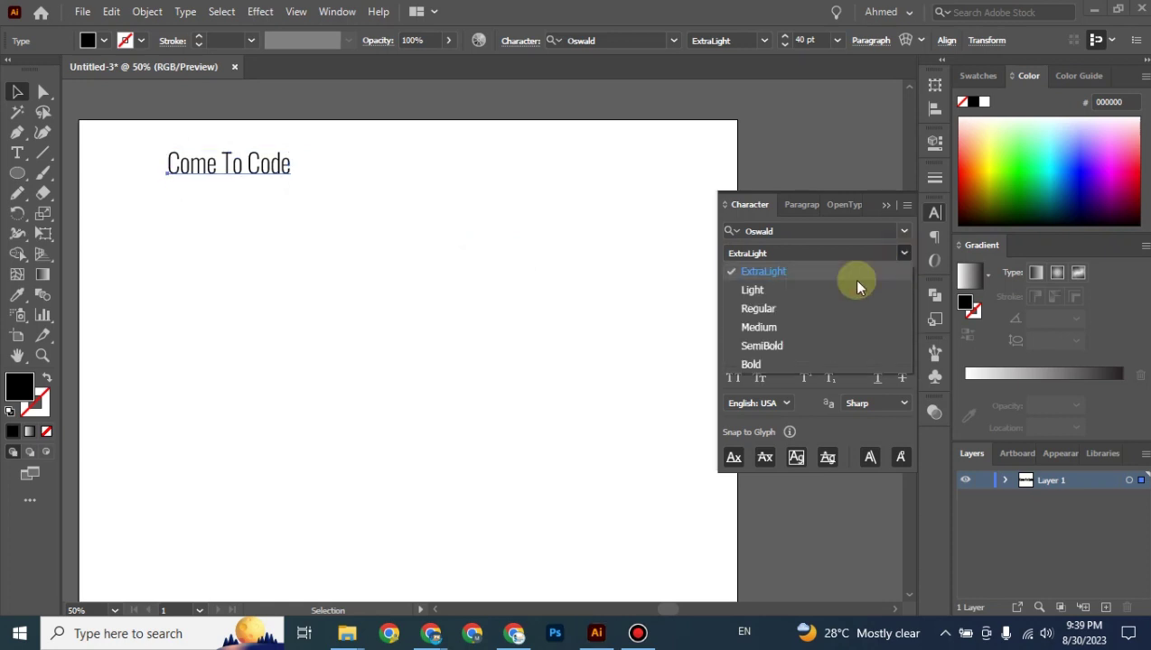
click(759, 309)
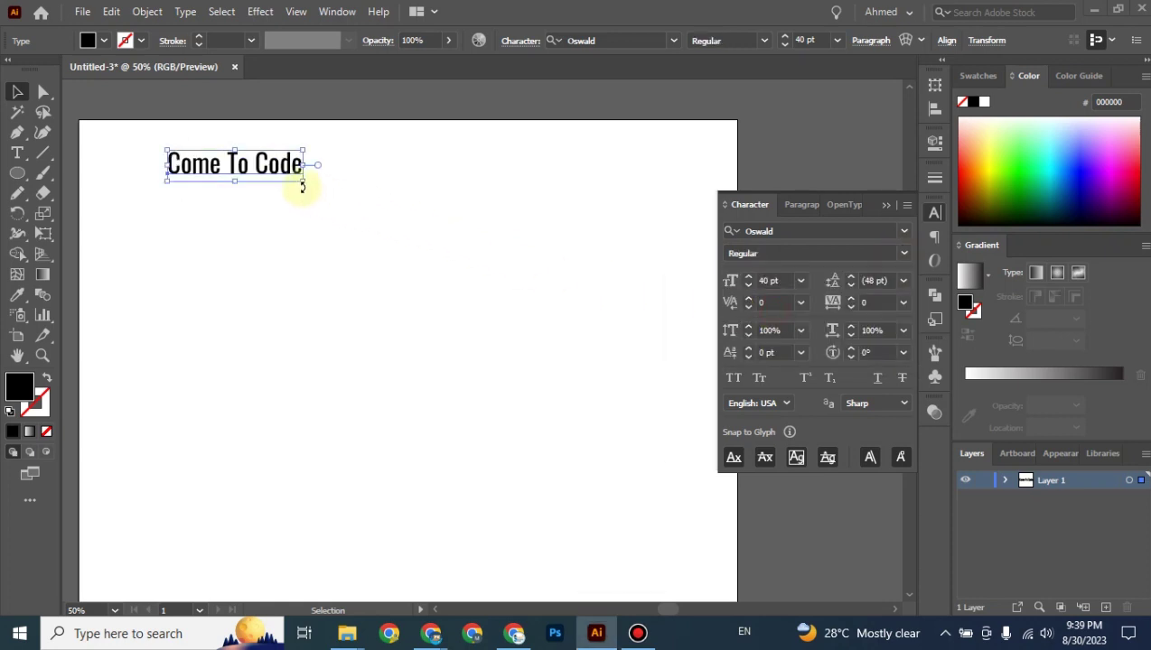
Scale the "Come To Code" text up proportionally in two stages until it spans slightly more than half the artboard's width.
drag(303, 182, 395, 246)
click(504, 251)
click(275, 162)
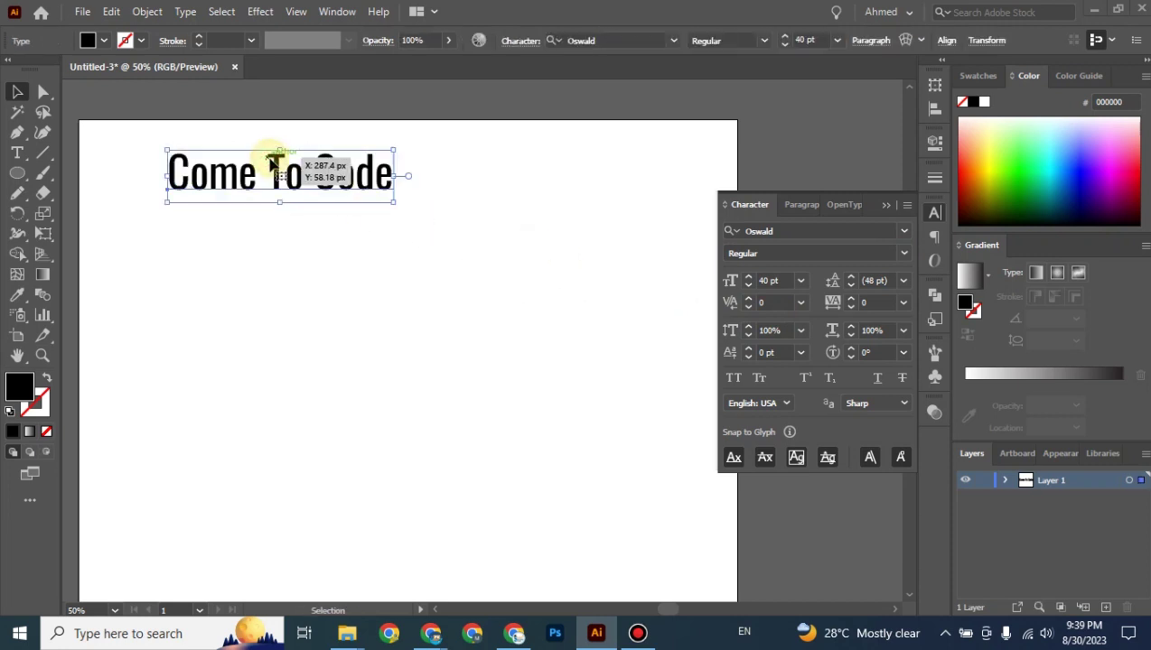
drag(393, 202, 537, 287)
click(445, 310)
click(308, 180)
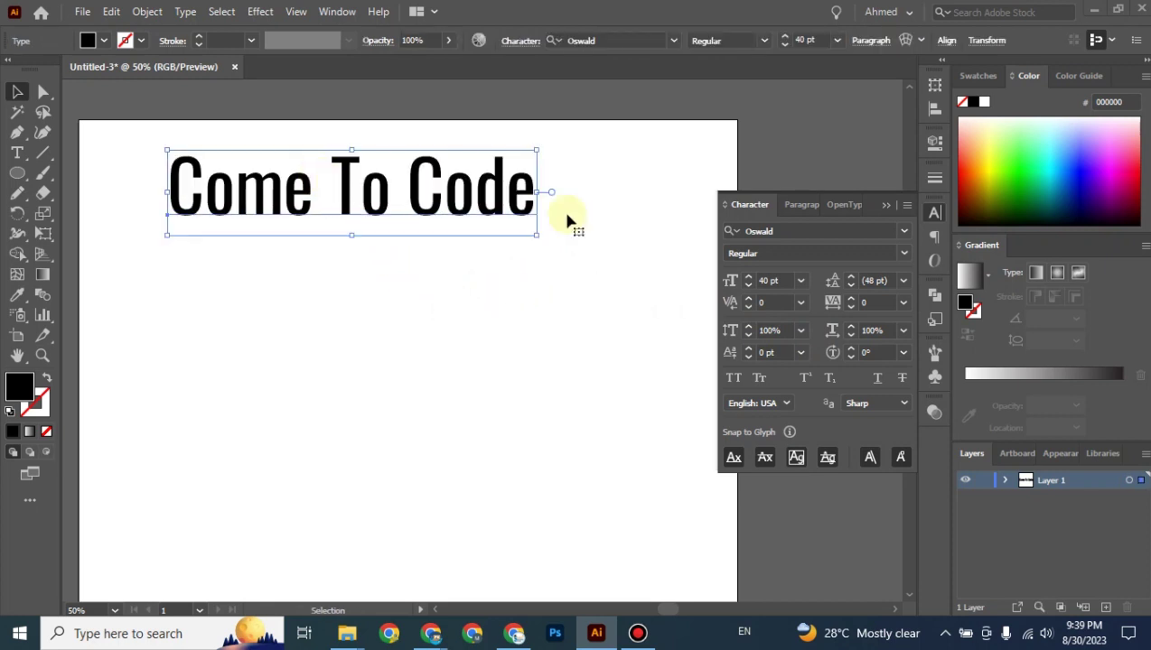
Collapse the character settings, move the text about 105 px left and 98 px down, and deselect it.
click(885, 206)
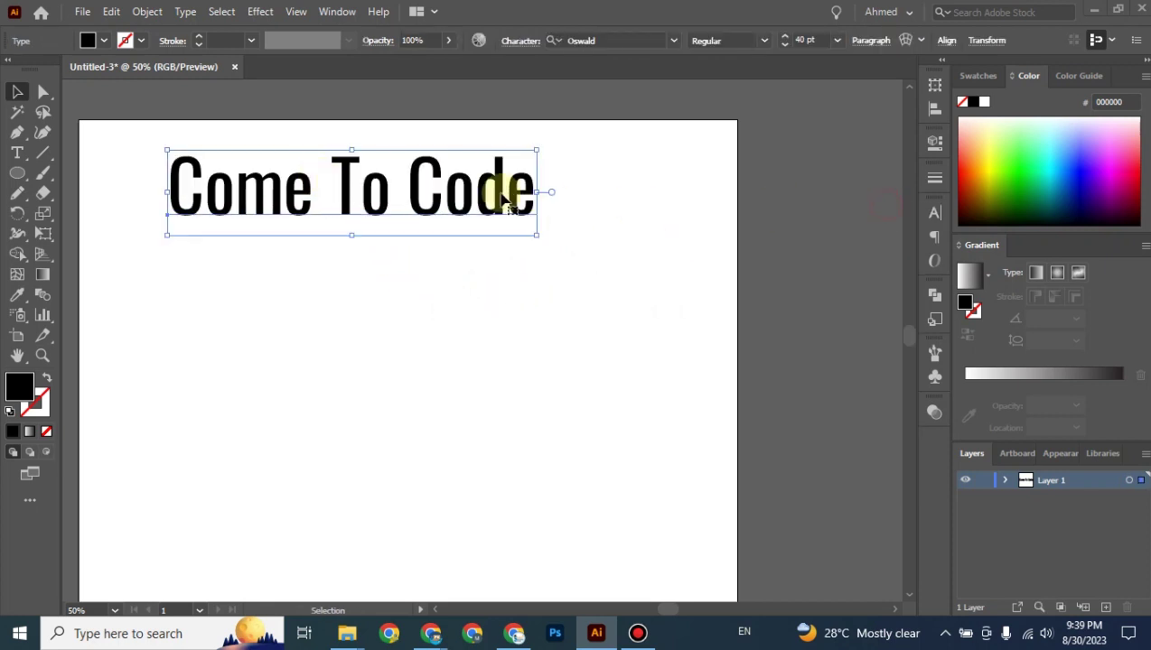
drag(479, 193, 412, 260)
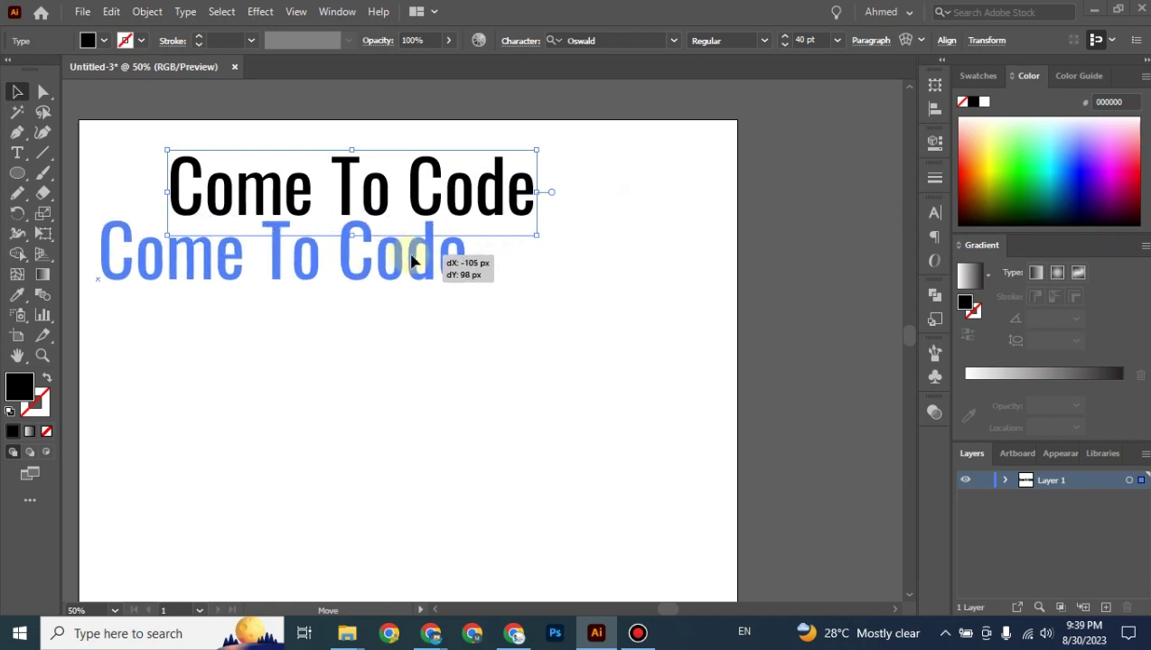
click(441, 341)
Reopen the character settings for the "Come To Code" text and set its font size to 72 pt.
click(935, 214)
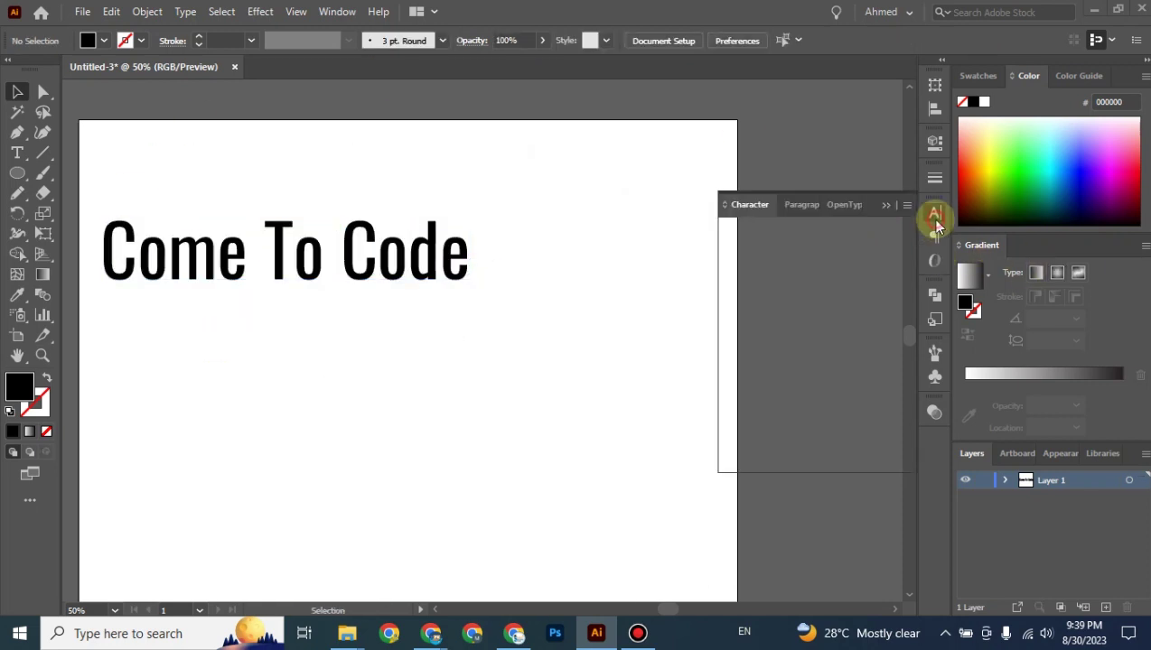
click(466, 247)
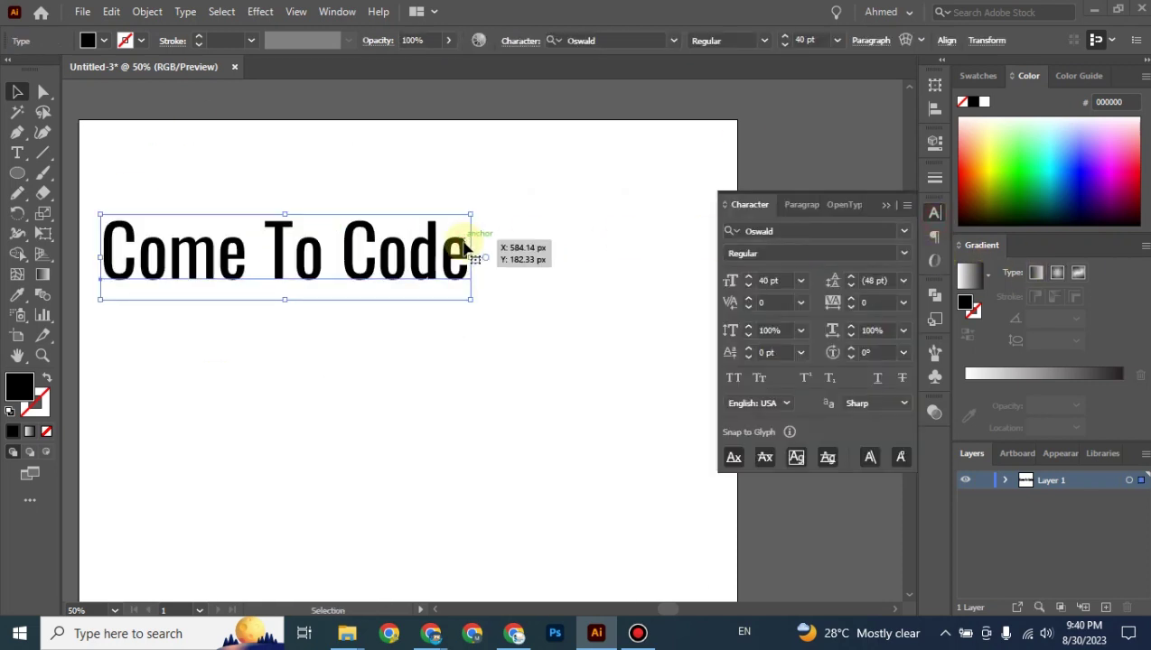
click(801, 283)
click(800, 283)
click(801, 282)
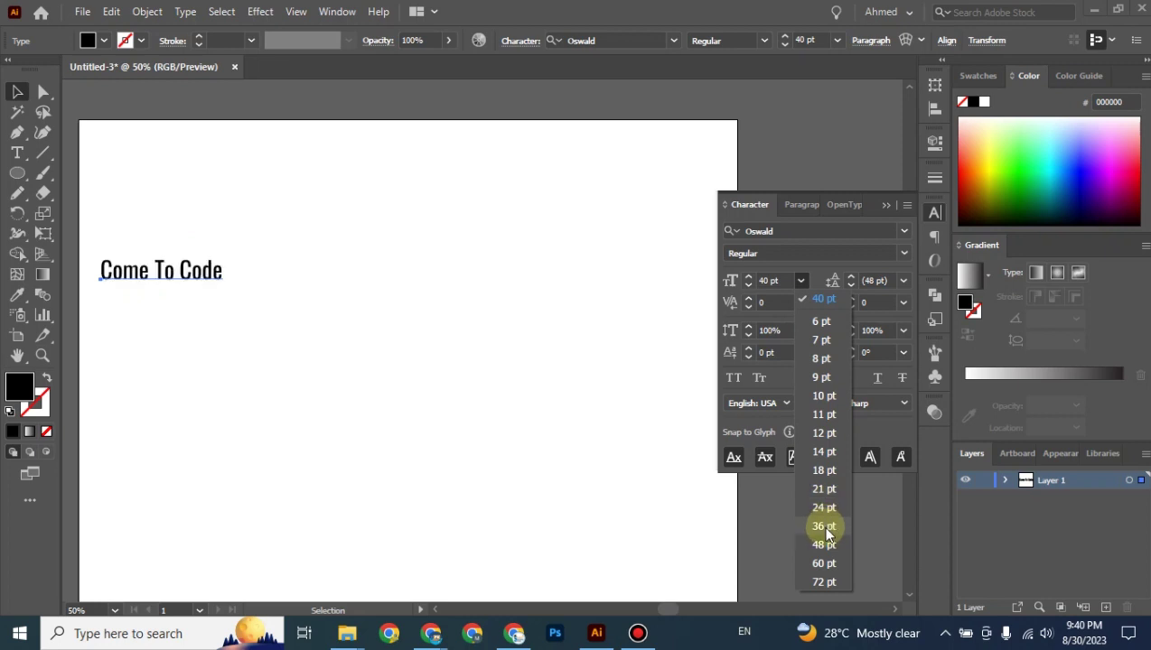
click(823, 583)
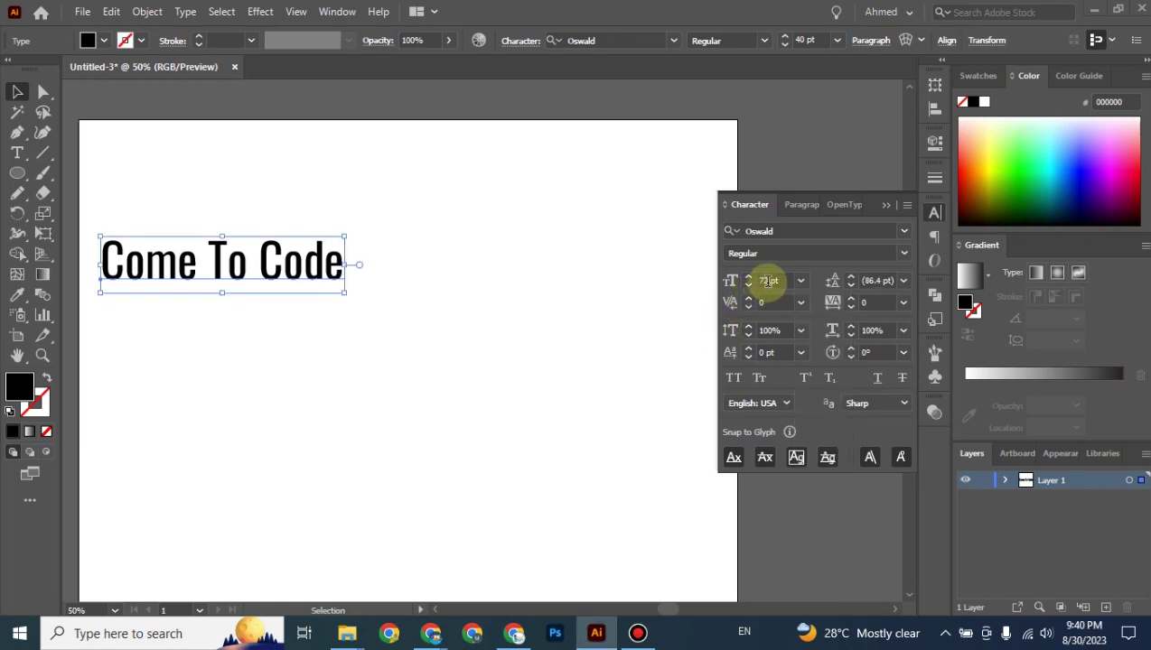
Preview the preset font sizes on the text, then increase its size gradually to 103 pt.
click(799, 282)
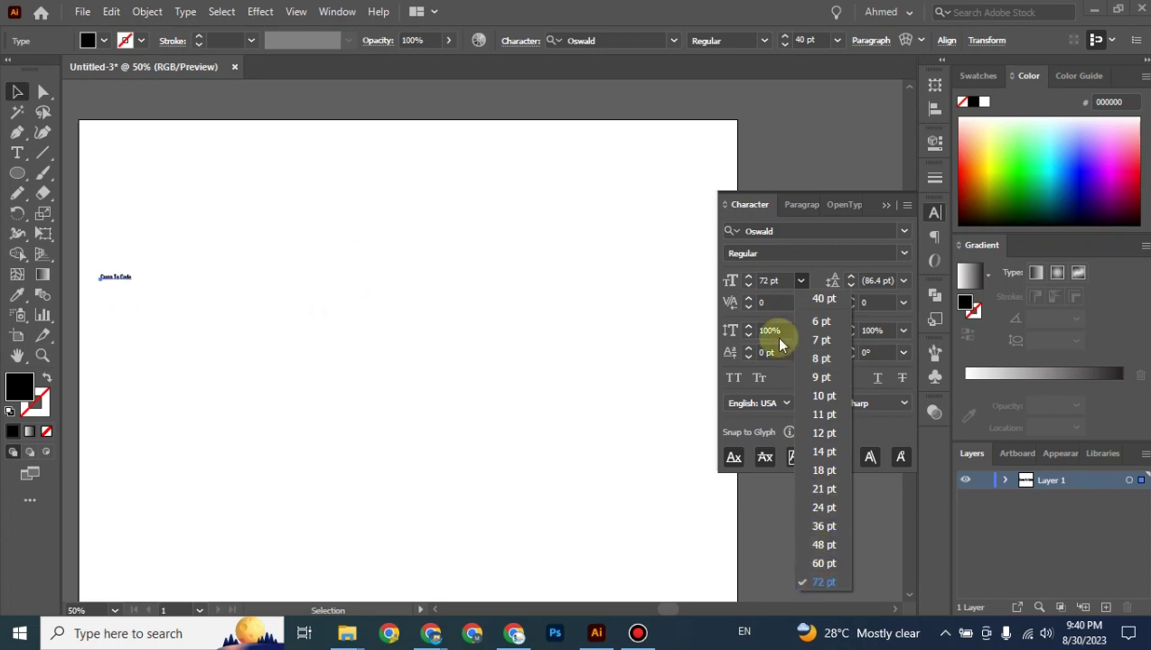
click(767, 281)
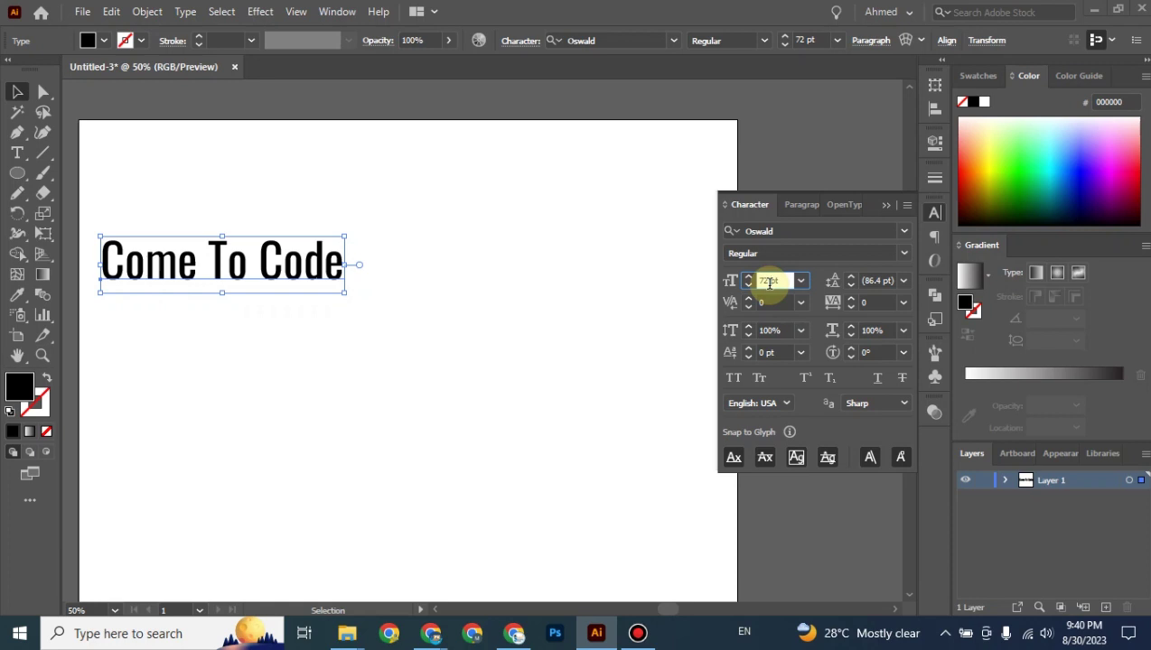
scroll(769, 282, up, 13)
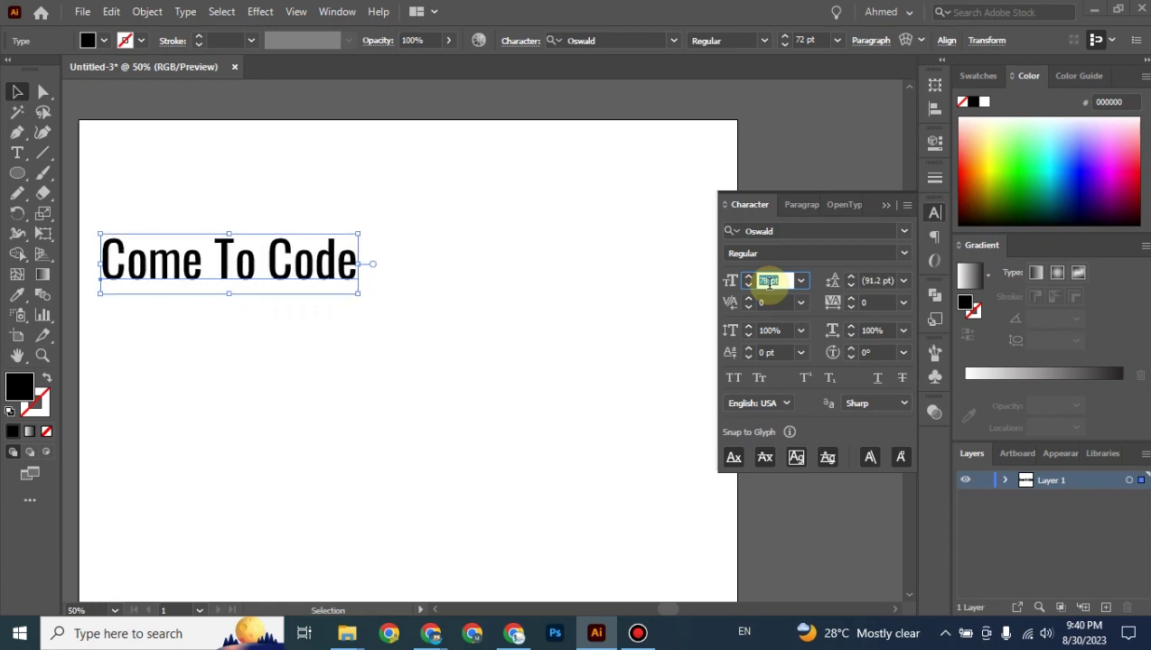
scroll(769, 282, up, 14)
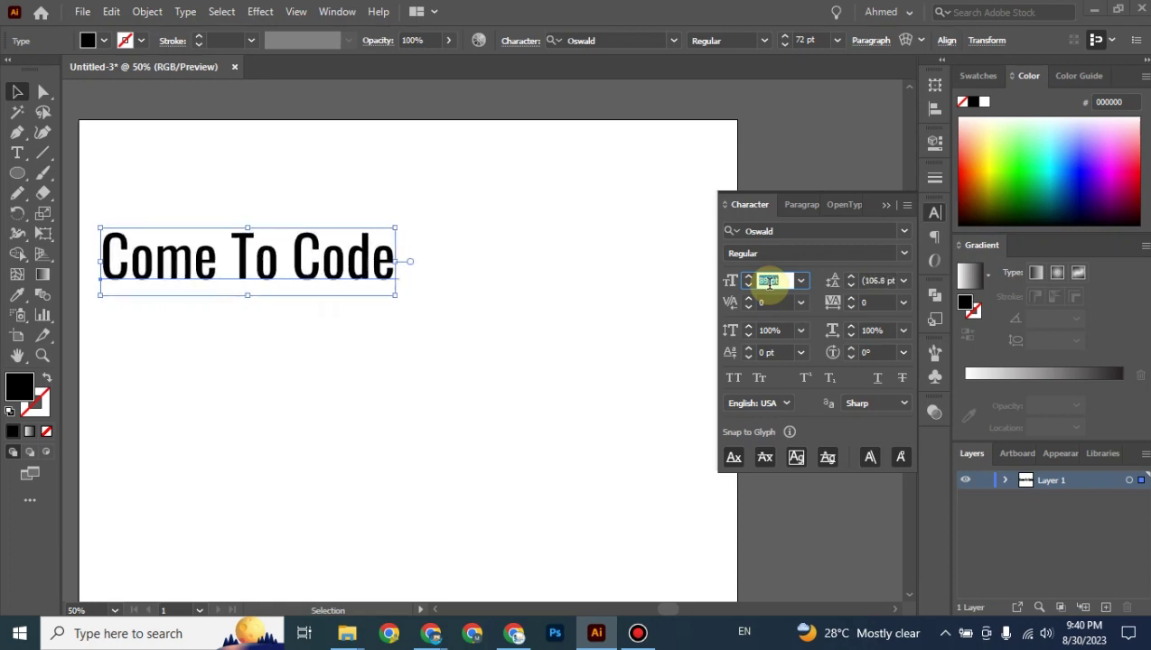
scroll(769, 282, up, 4)
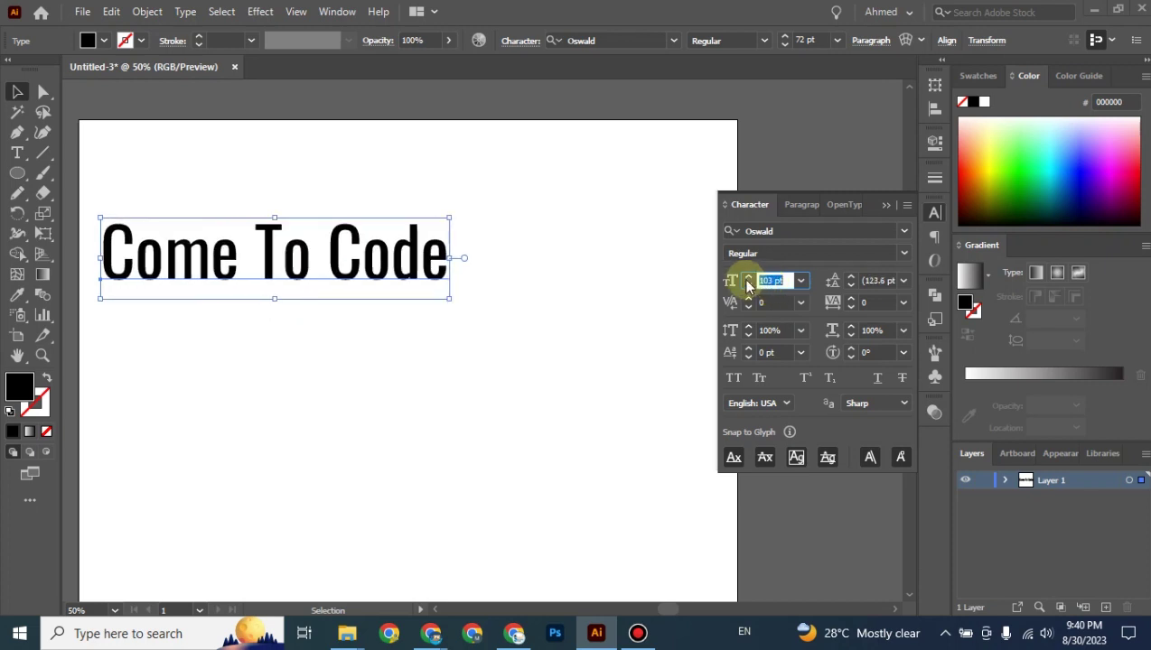
Increase the text's font size in 1 pt increments to 111 pt.
click(748, 280)
click(748, 281)
click(748, 280)
click(748, 280)
click(748, 280)
click(748, 280)
click(748, 280)
click(748, 280)
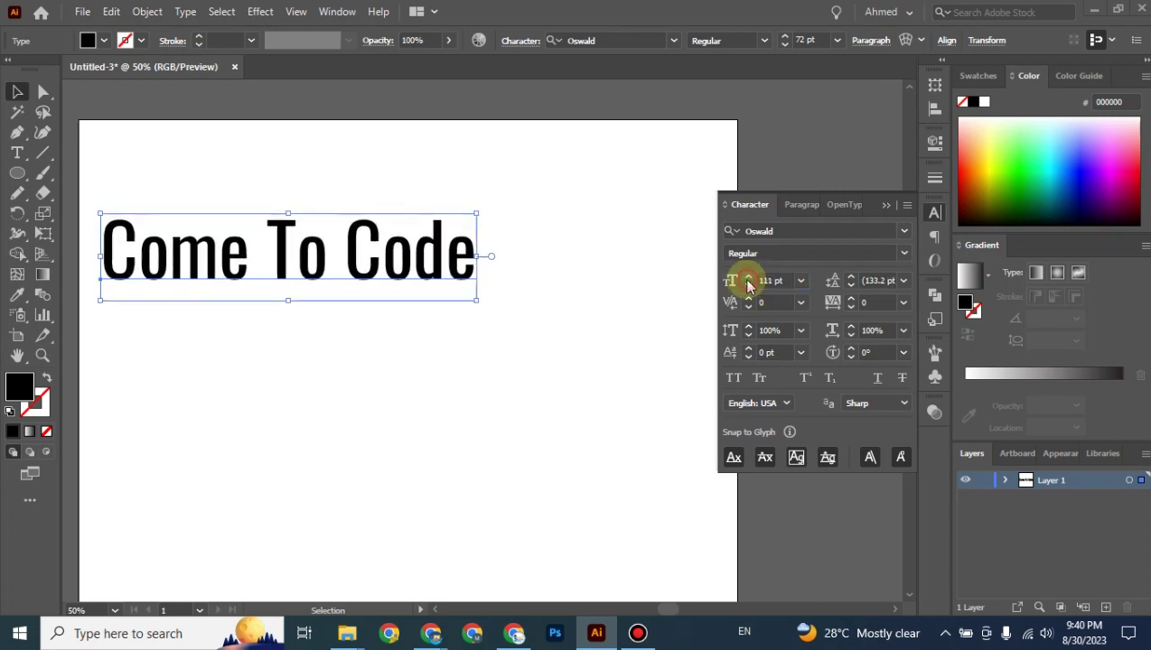
Increase the "Come To Code" text's font size to 112 pt and deselect it.
click(748, 280)
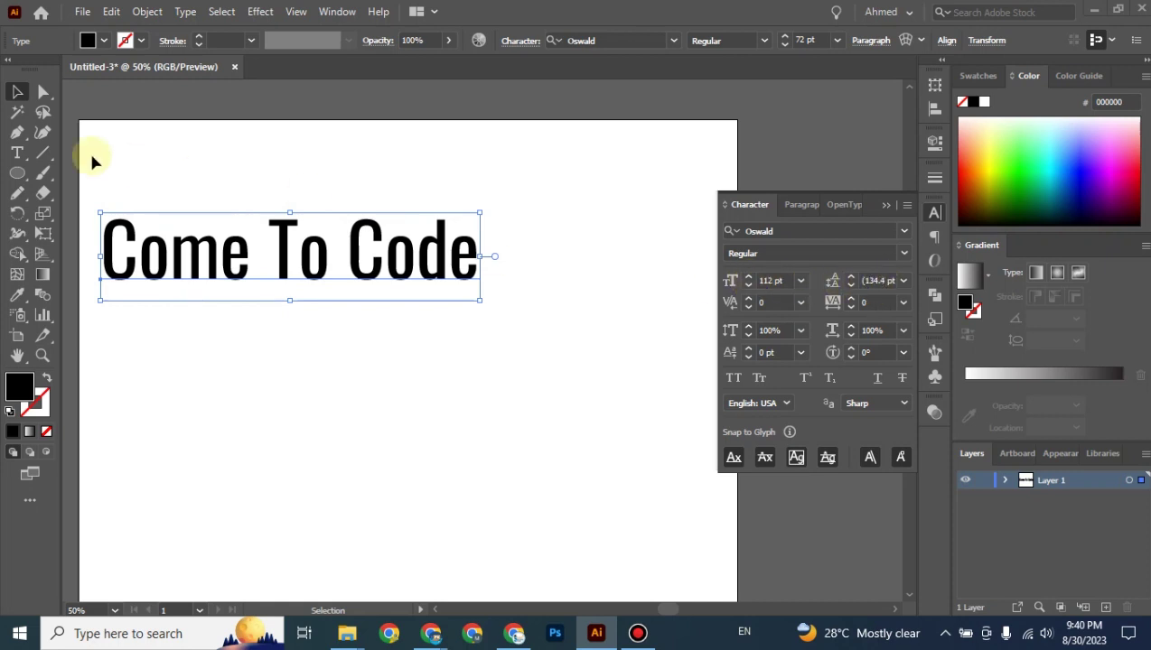
click(290, 346)
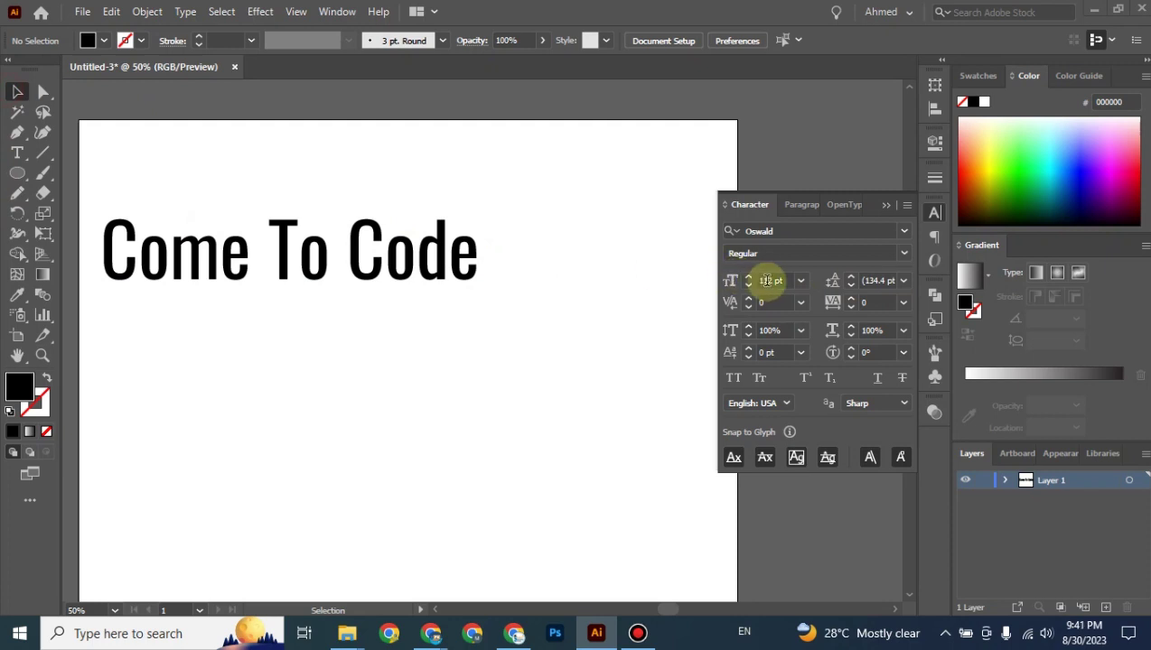
click(734, 312)
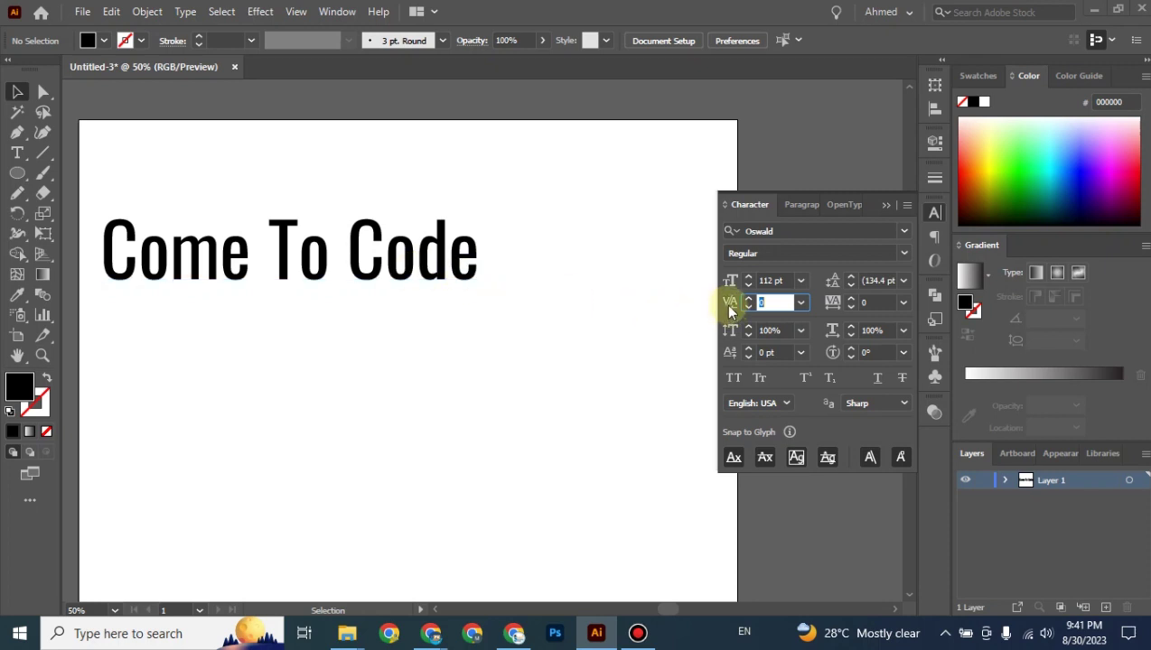
click(827, 302)
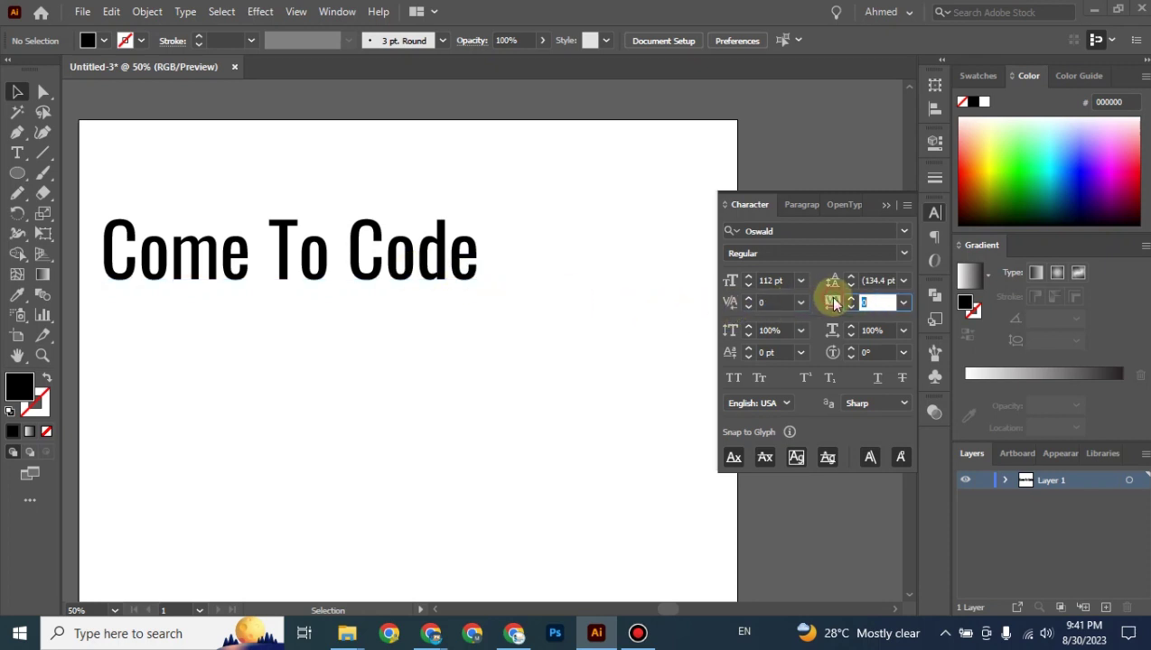
key(shift+Tab)
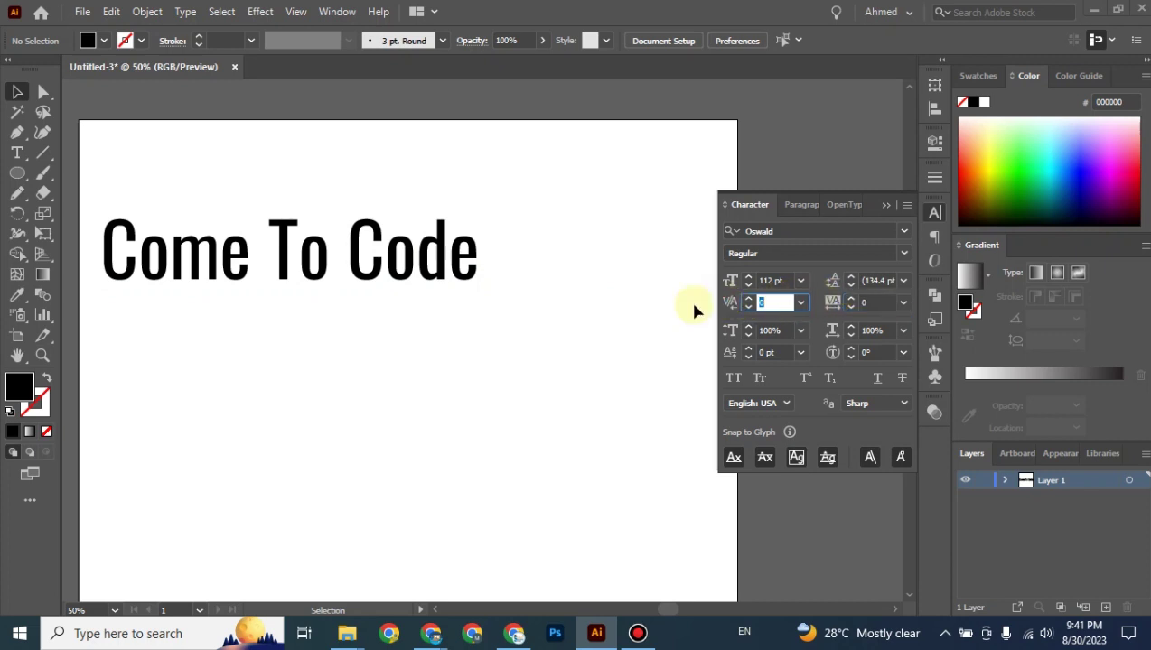
text(11)
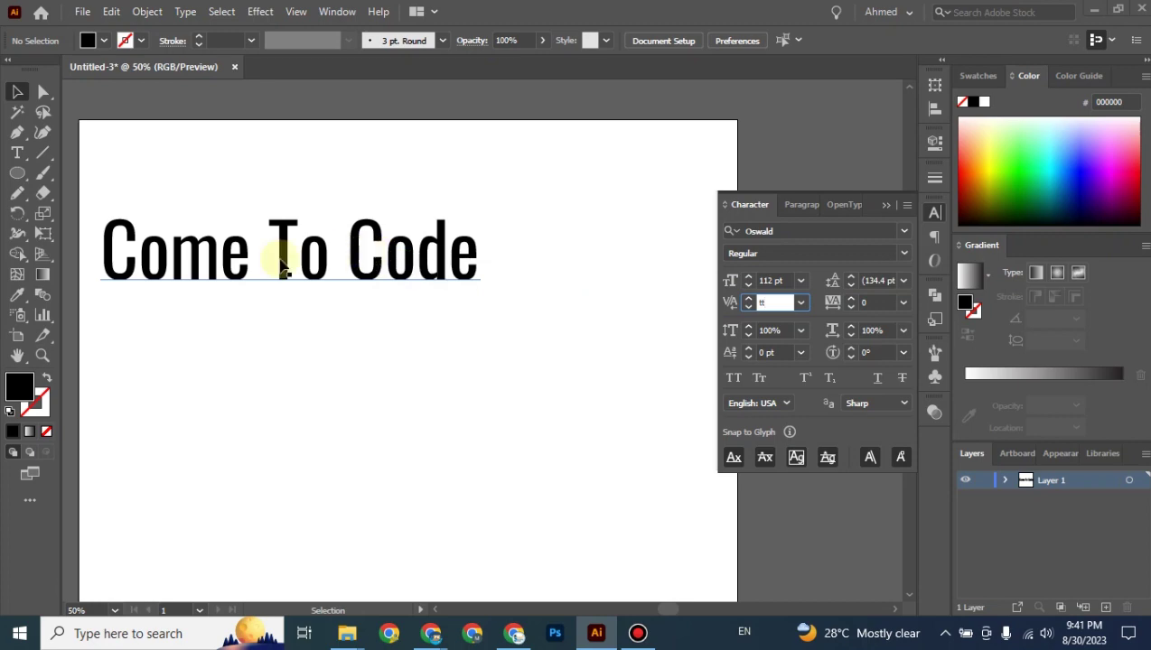
click(18, 155)
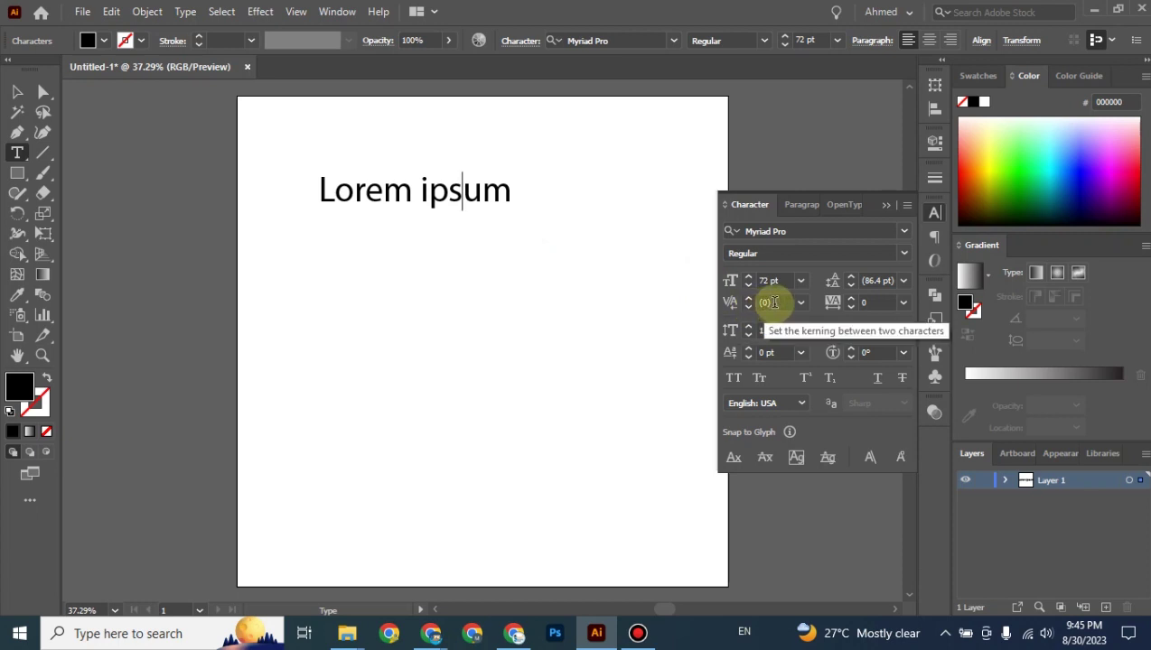
Increase the kerning between the "s" and "u" of "Lorem ipsum" in stages up to 114.
click(763, 302)
click(766, 303)
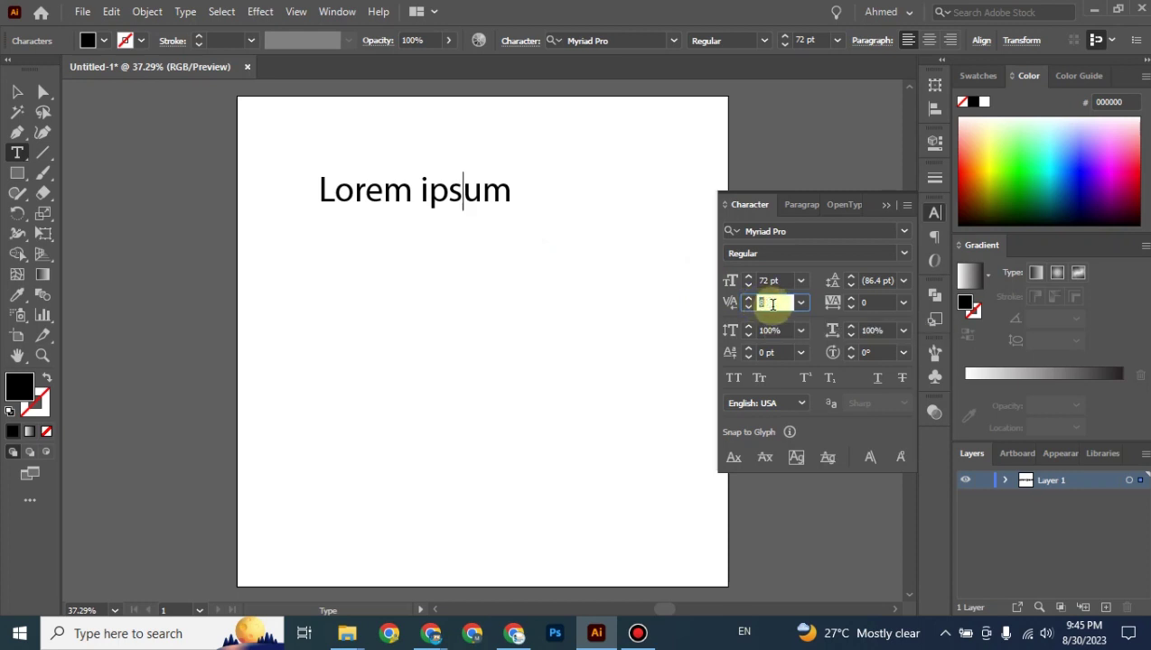
text(20)
key(Return)
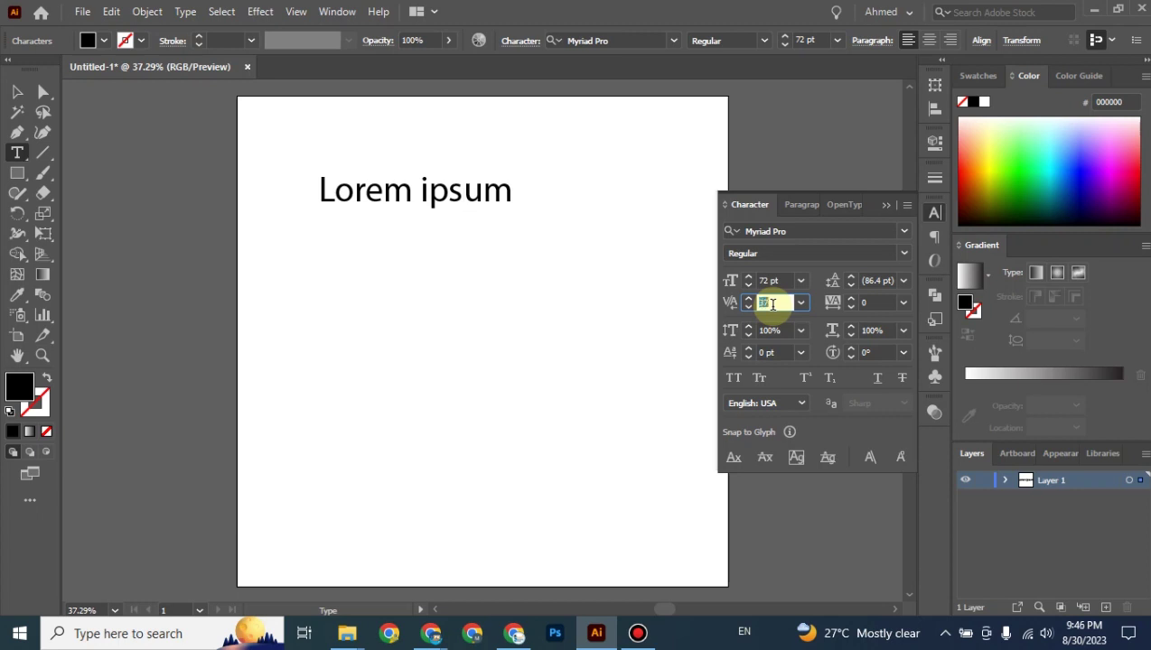
text(80)
key(Return)
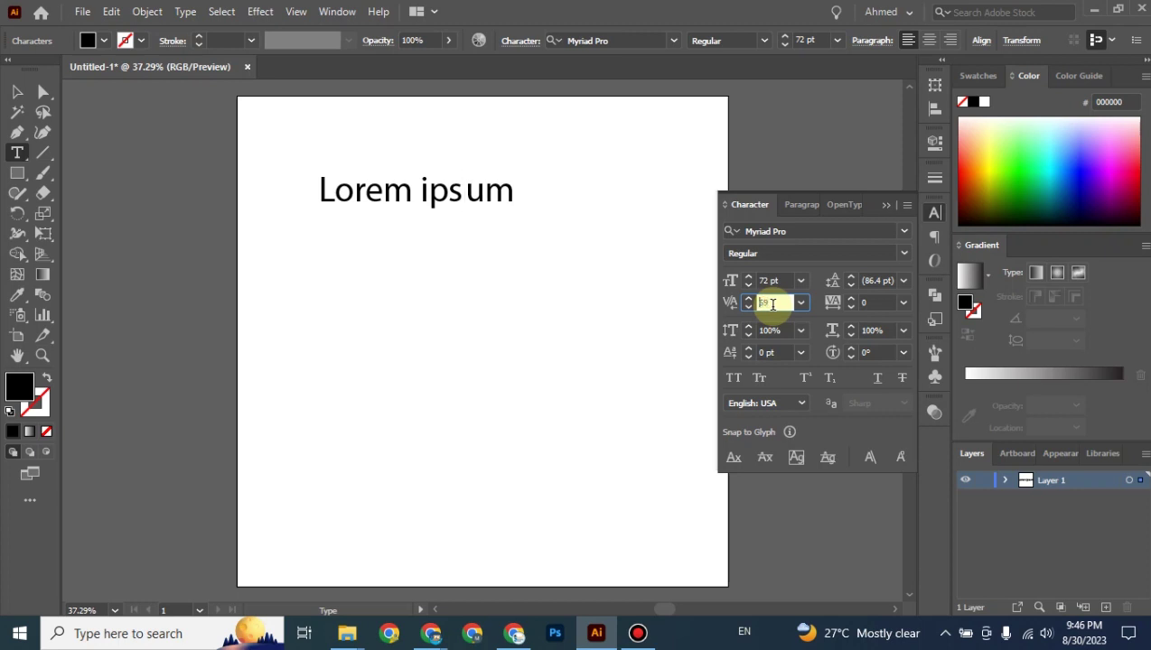
key(Return)
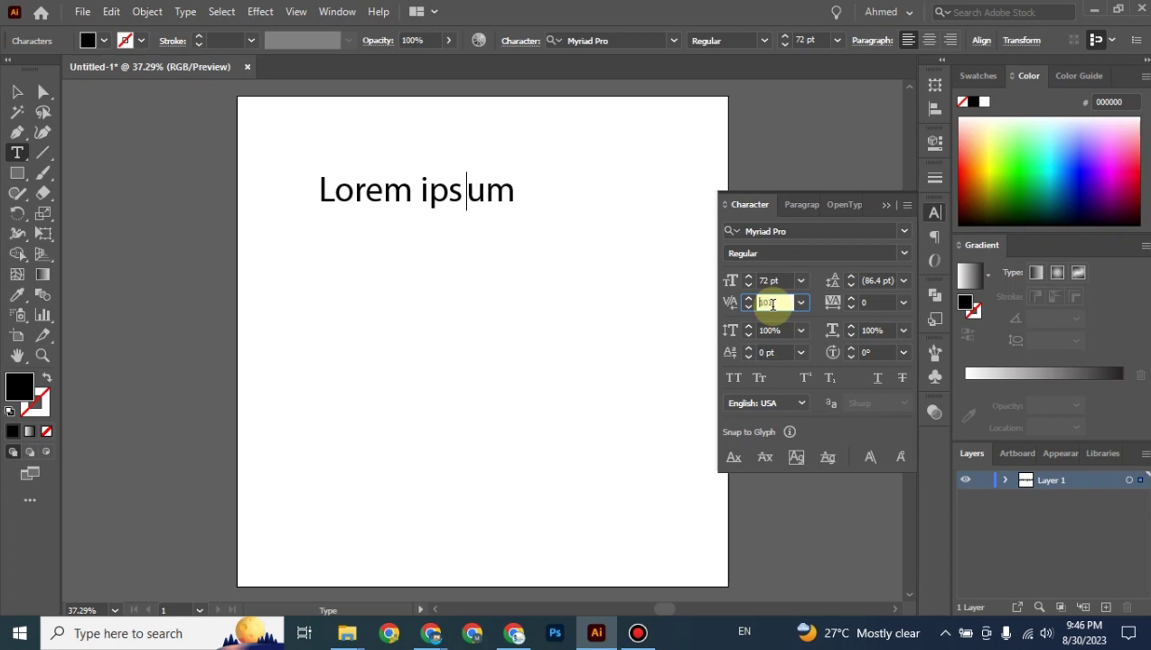
key(Up)
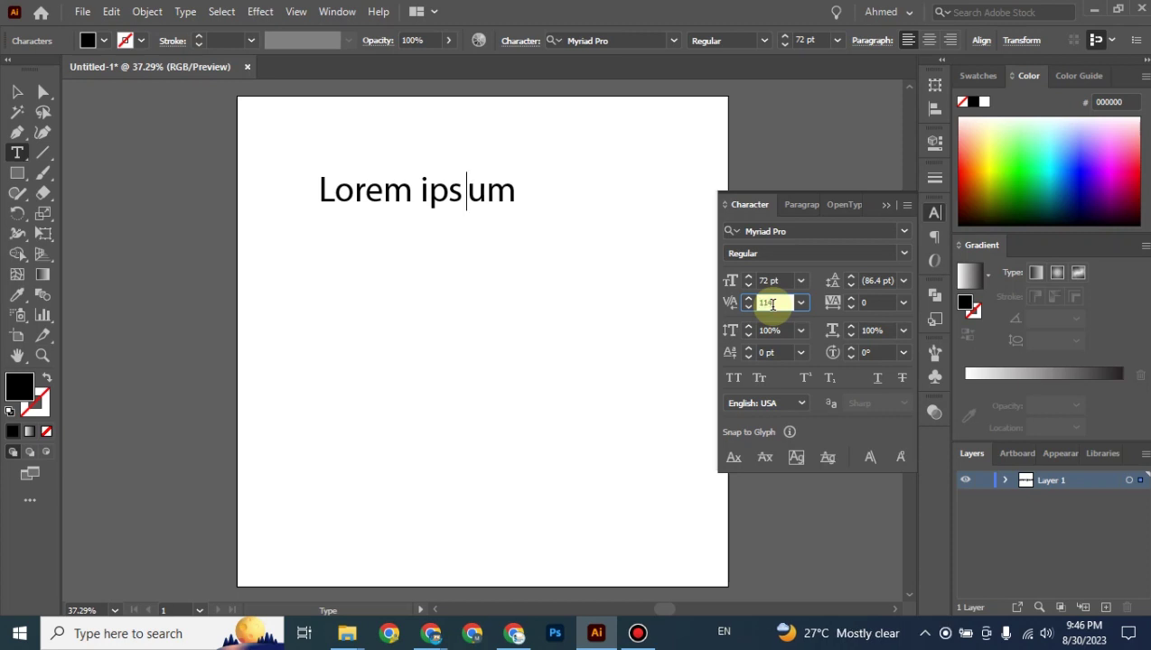
Select the whole "Lorem ipsum" text object and set its kerning to 0.
click(12, 93)
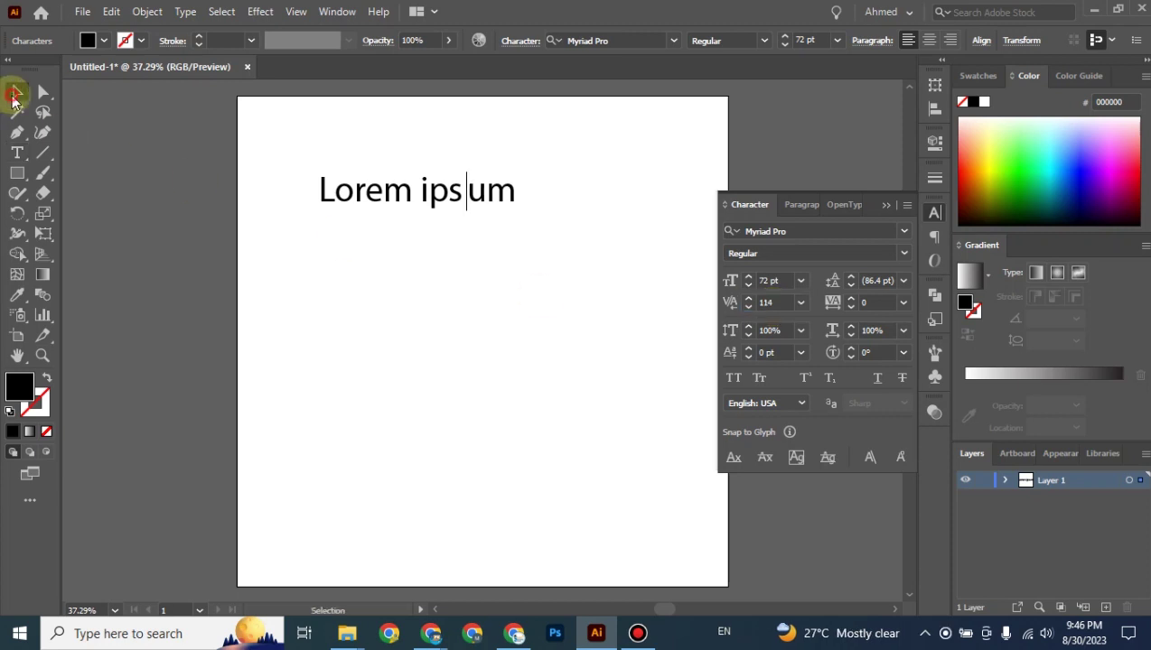
key(ctrl+equal)
key(ctrl+equal)
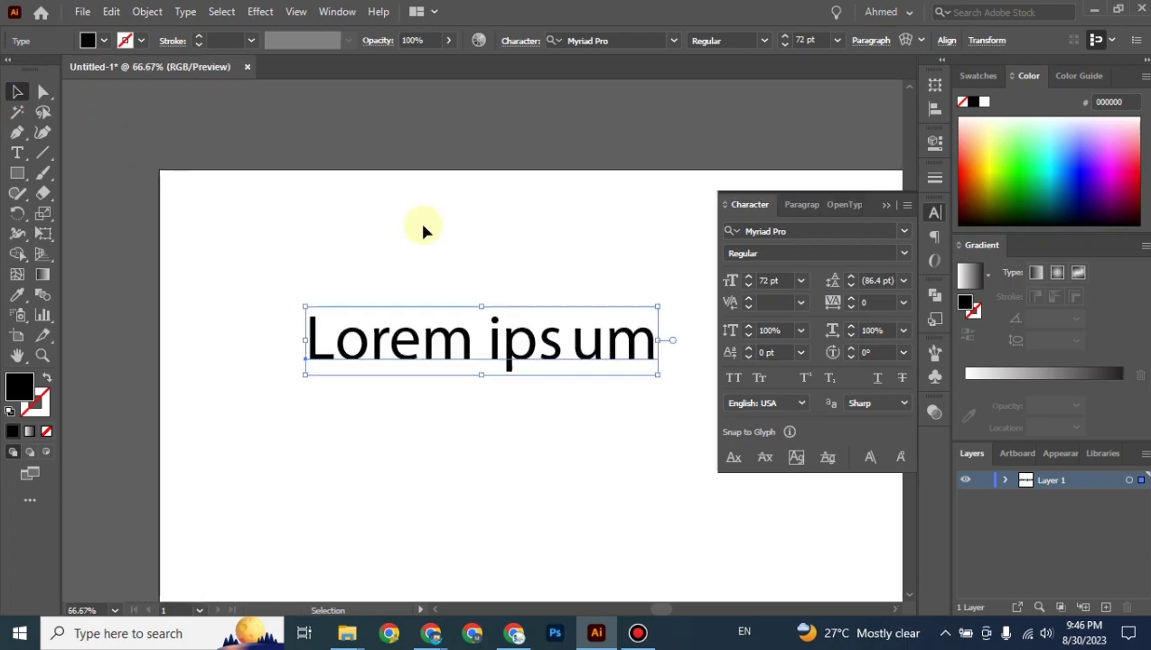
key(space)
drag(489, 238, 354, 139)
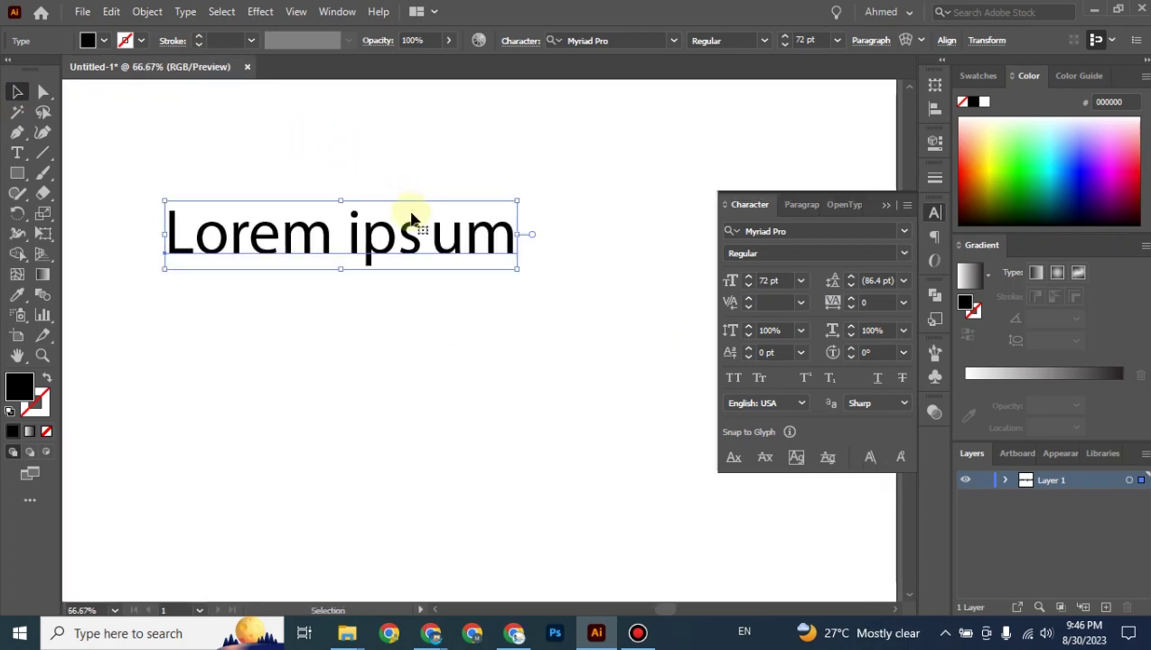
click(779, 301)
text(0)
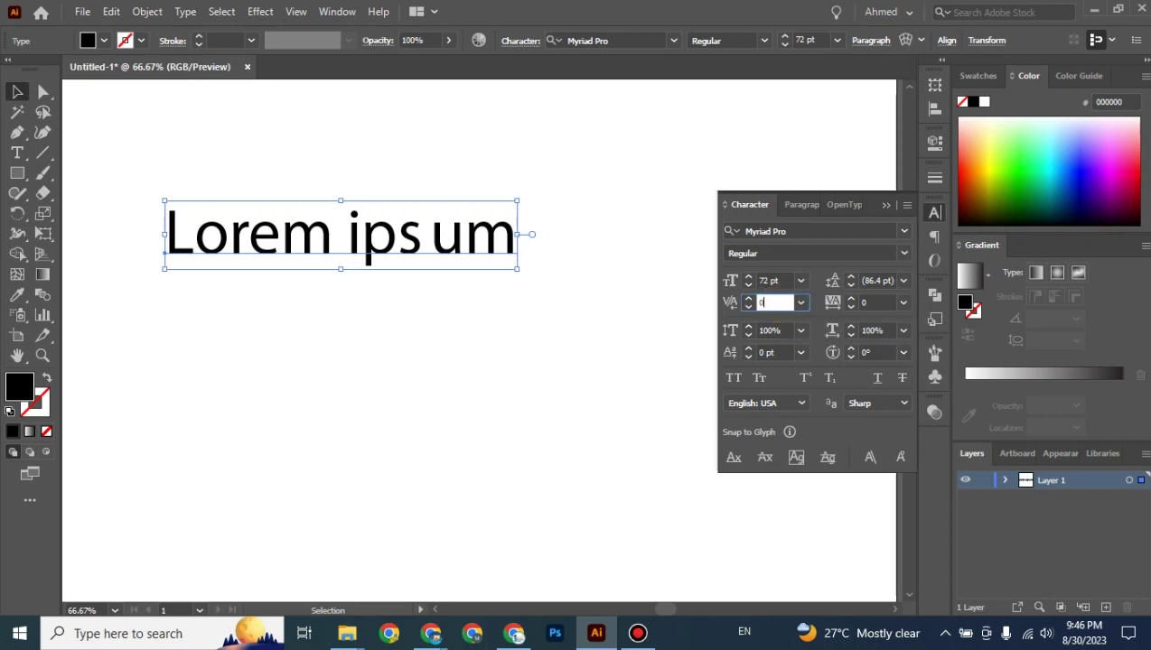
key(Return)
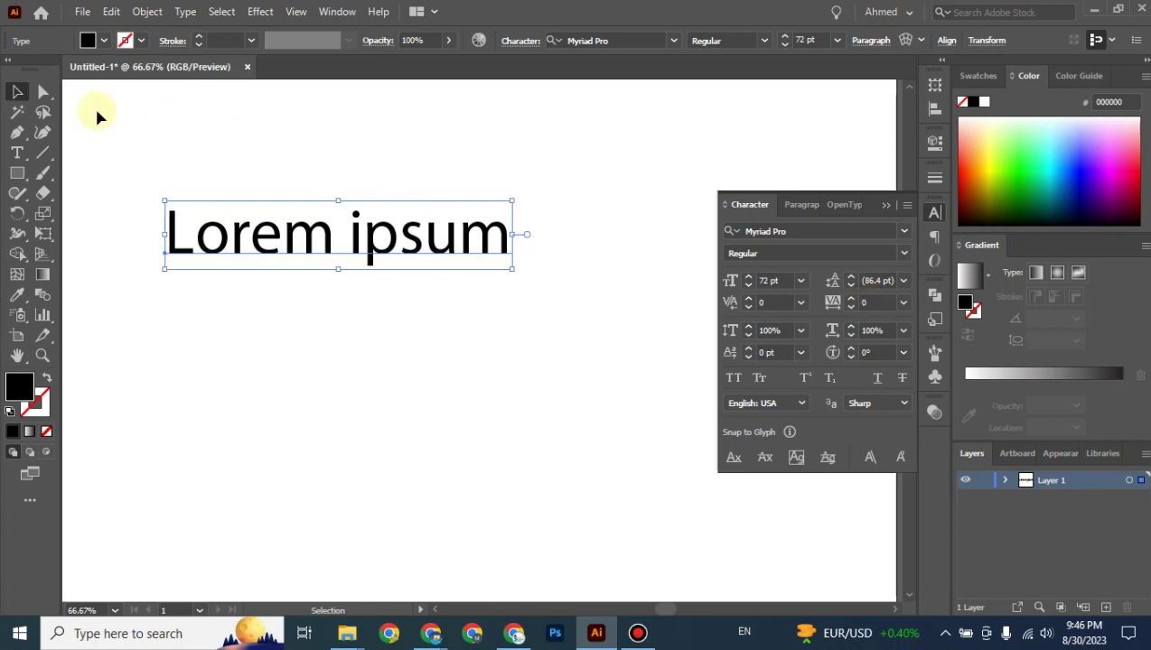
Replace the "Lorem ipsum" text with "Come To Code" and finish editing with the text object selected.
double_click(312, 237)
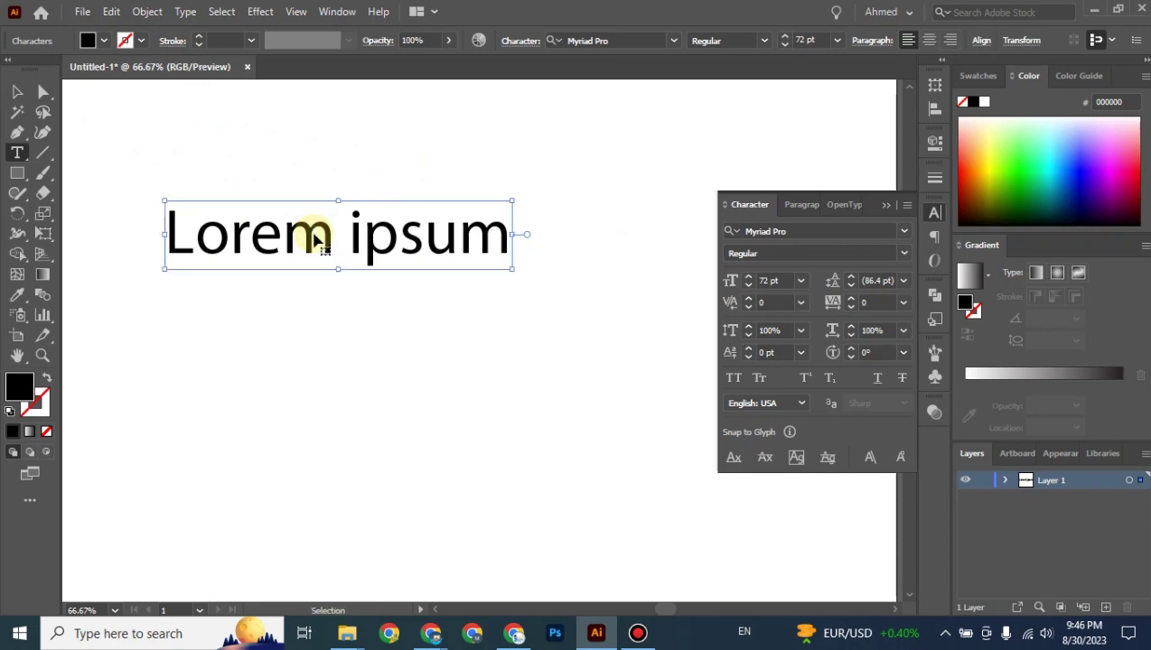
key(ctrl+a)
text(Come)
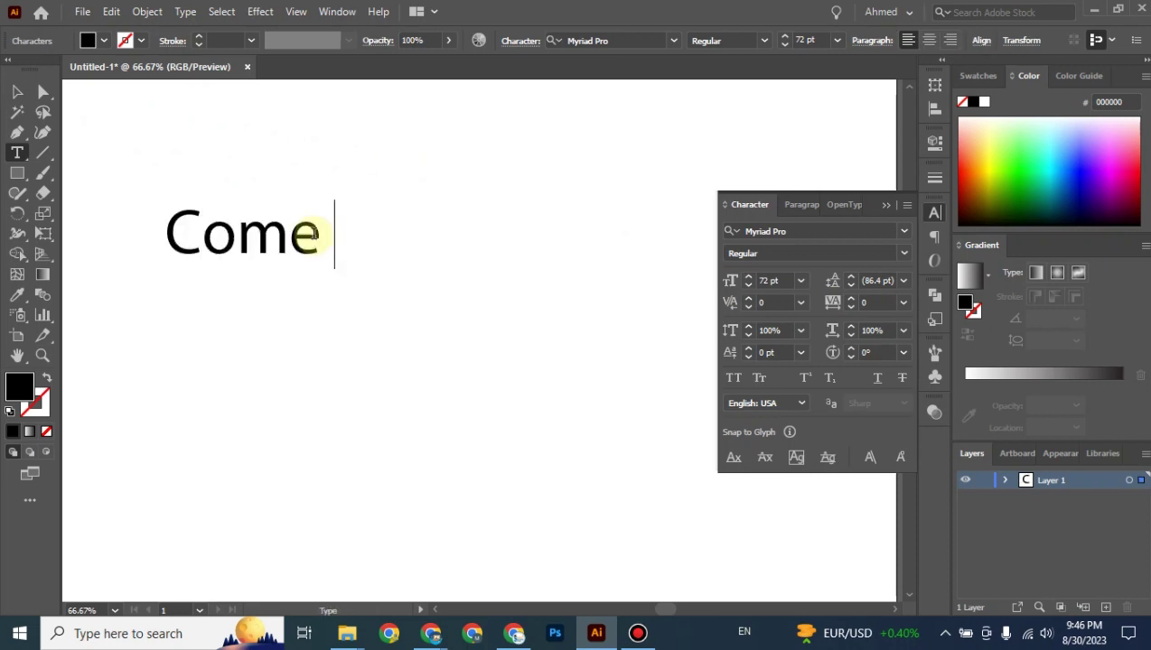
text( To COde)
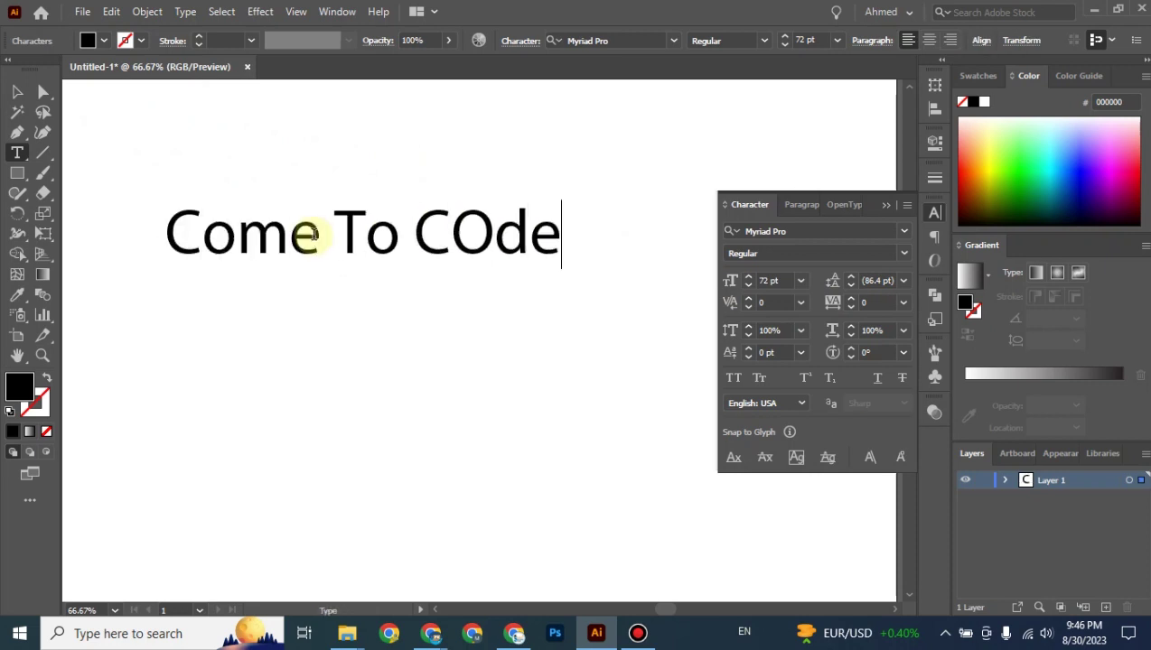
key(BackSpace)
key(BackSpace)
key(BackSpace)
text(ode)
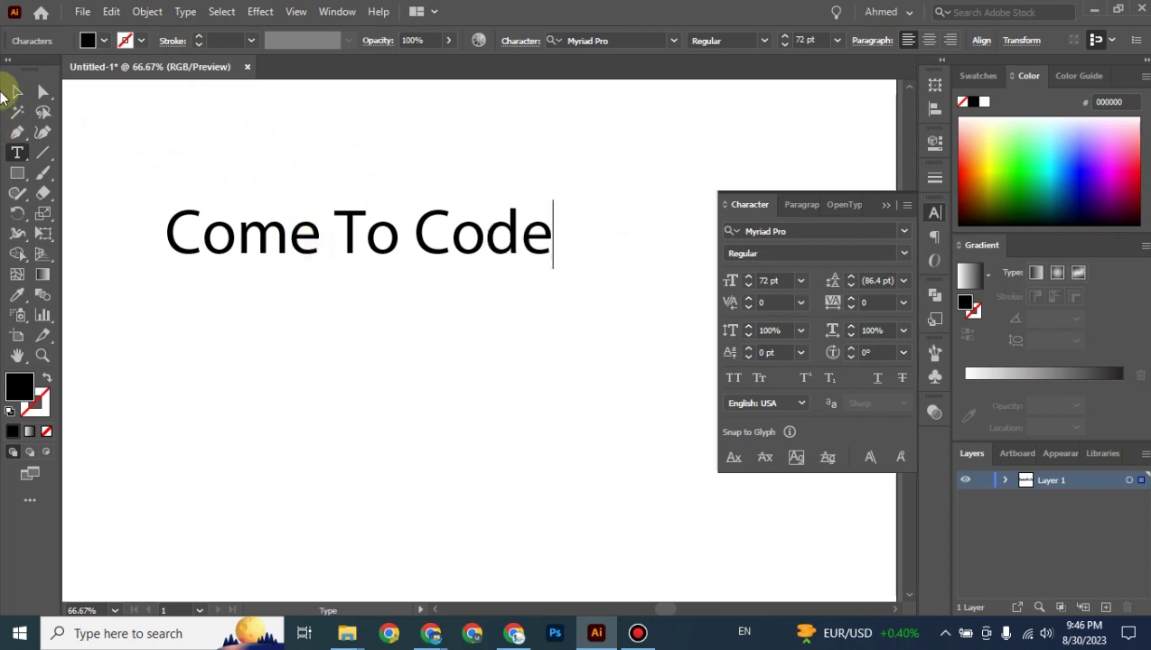
click(15, 92)
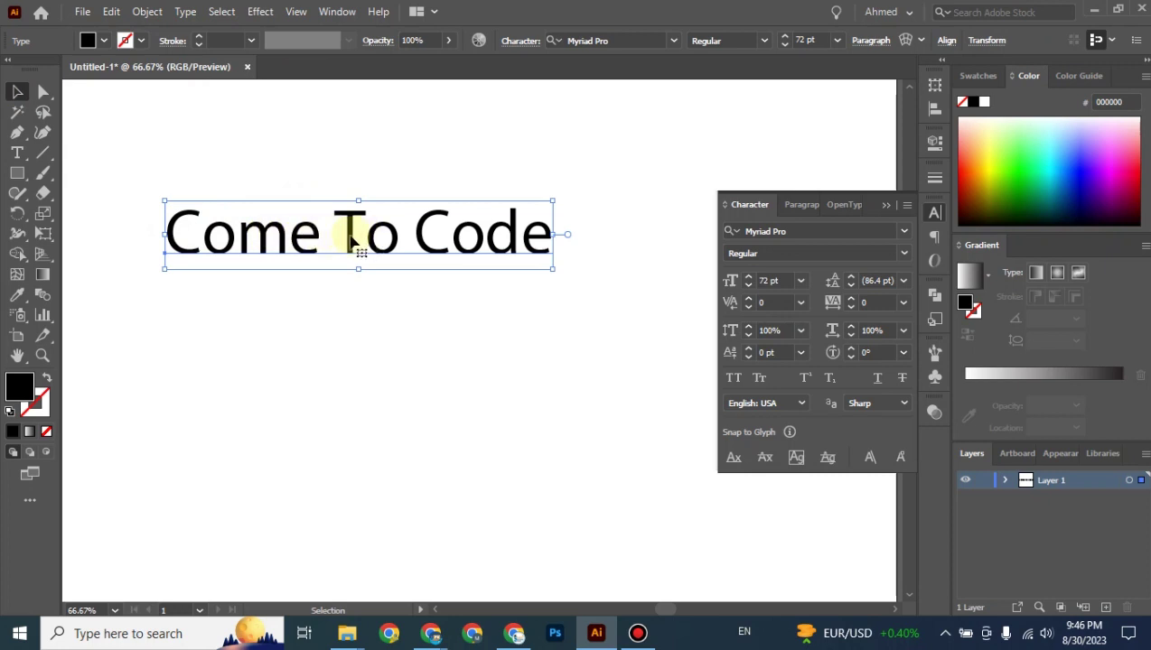
Apply All Caps to the "Come To Code" text and move it slightly upward.
click(735, 386)
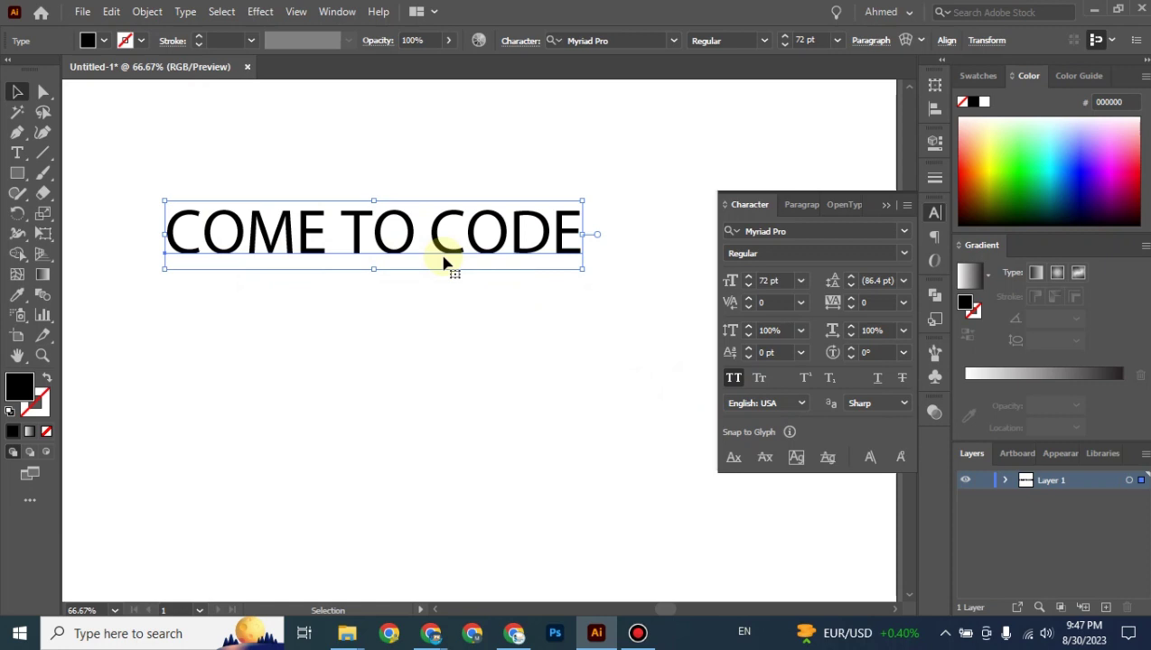
drag(358, 224, 362, 210)
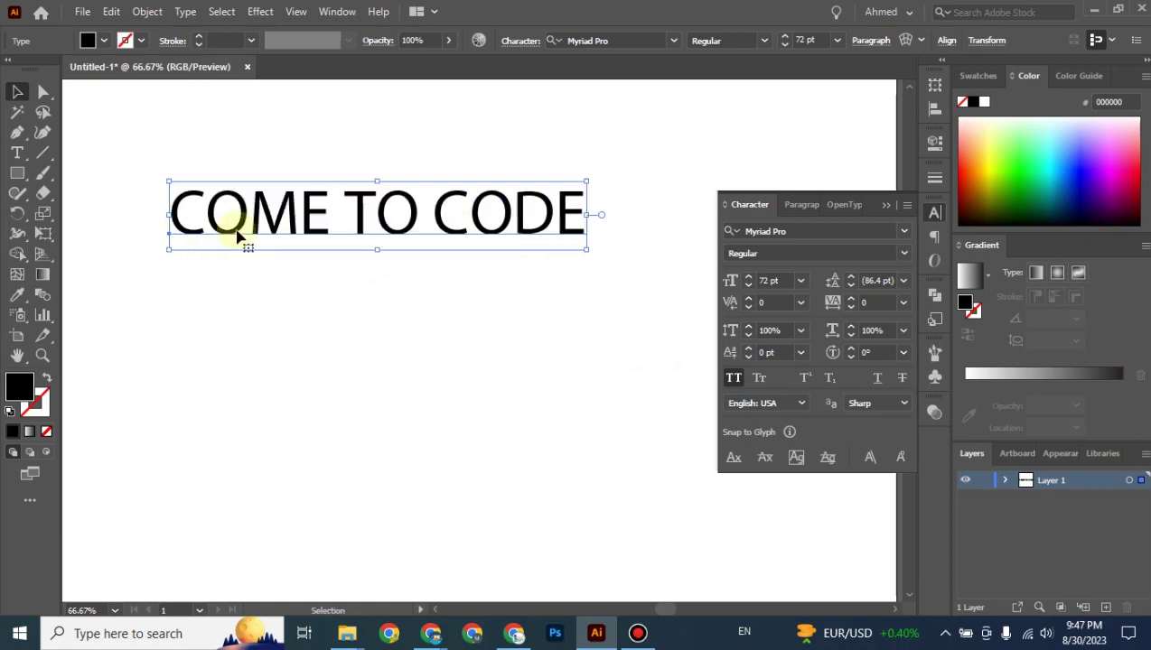
Change the text's case to lowercase and turn off its All Caps formatting.
click(185, 12)
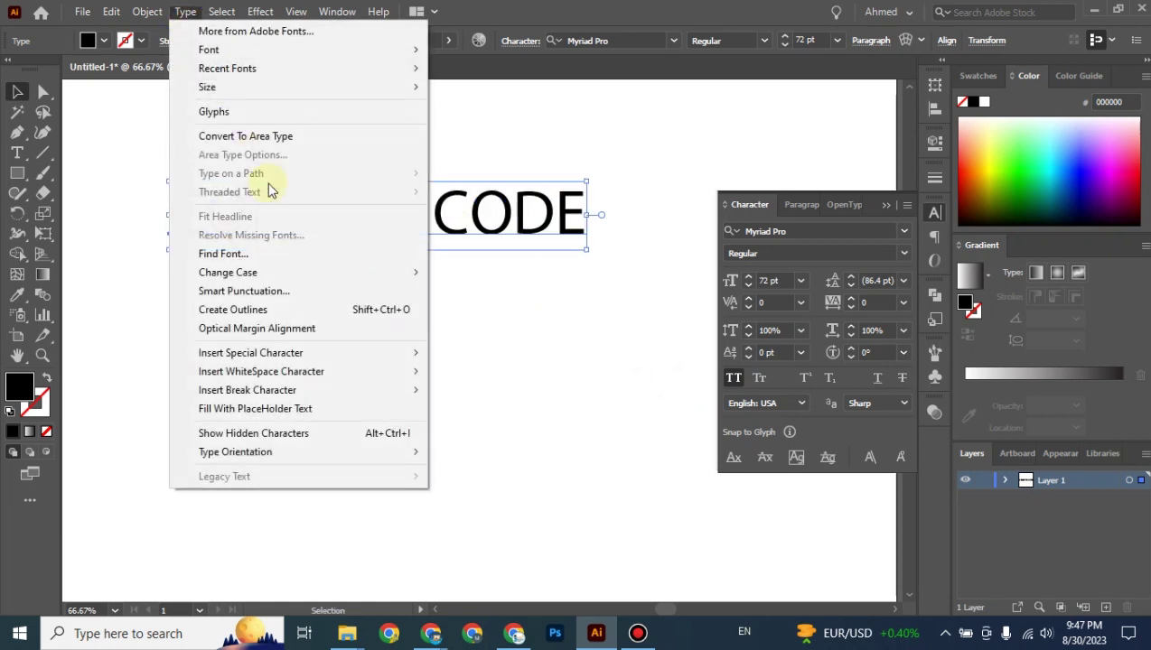
mouse_move(252, 276)
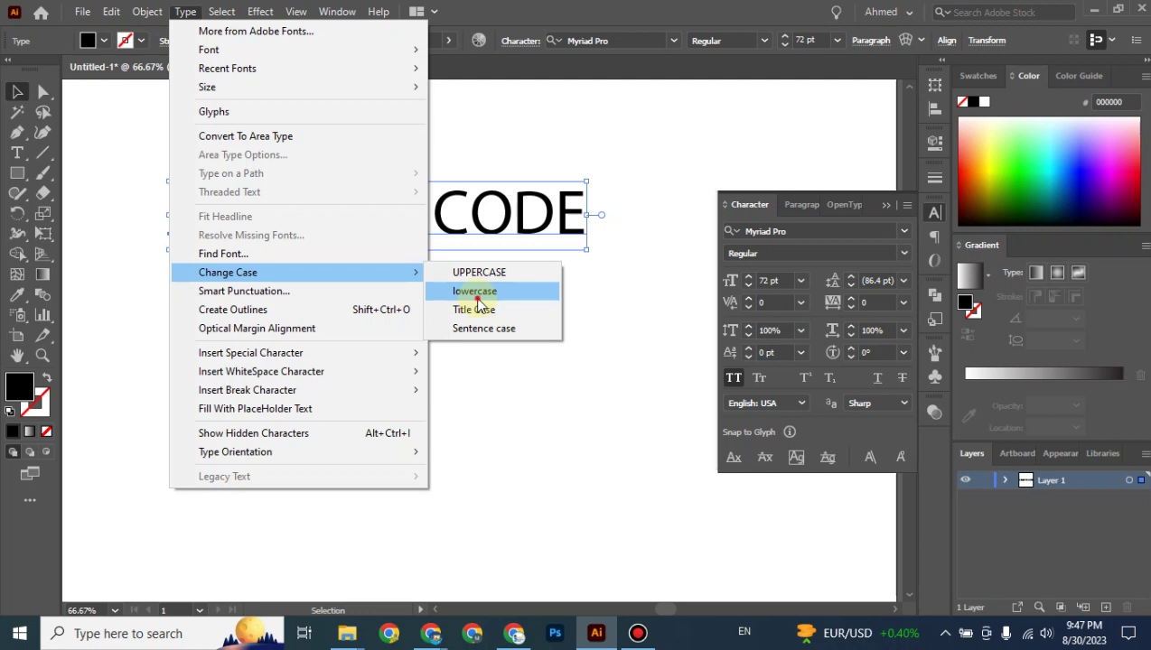
click(477, 299)
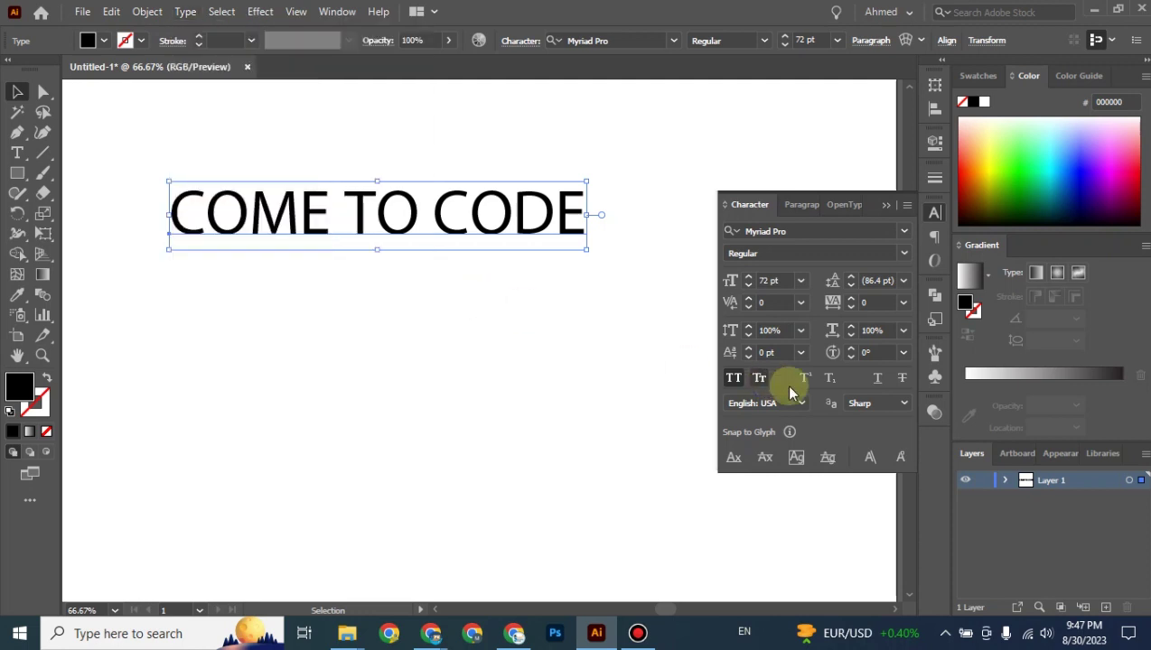
click(743, 379)
Try the Title Case and Sentence case conversions on the text.
click(182, 14)
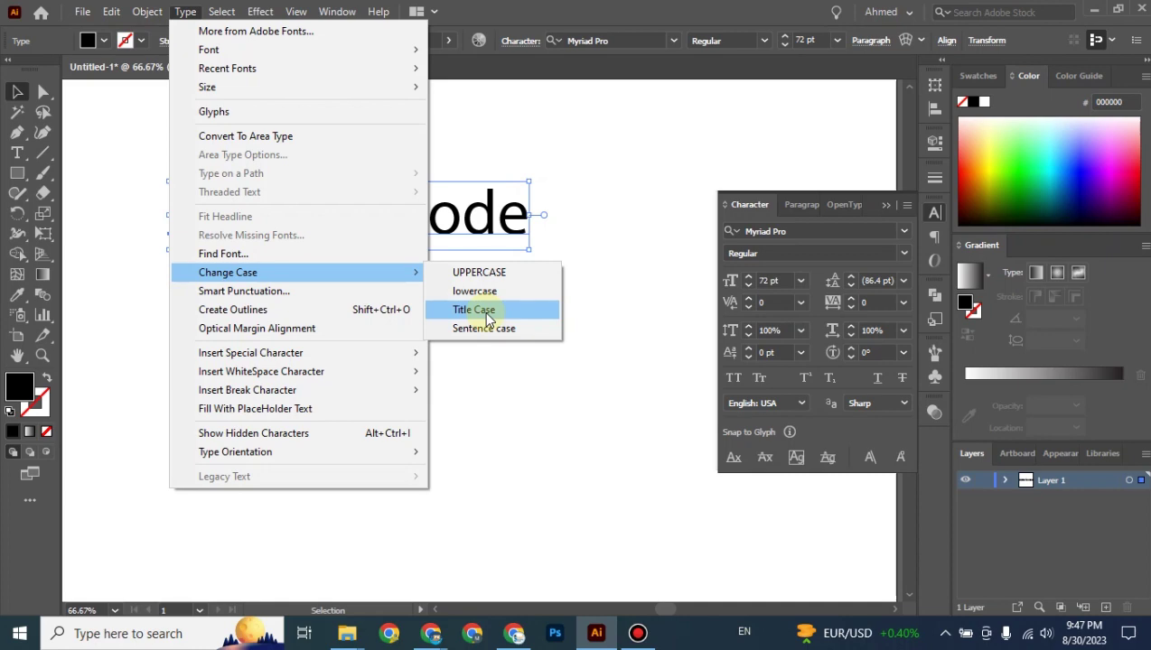
click(481, 310)
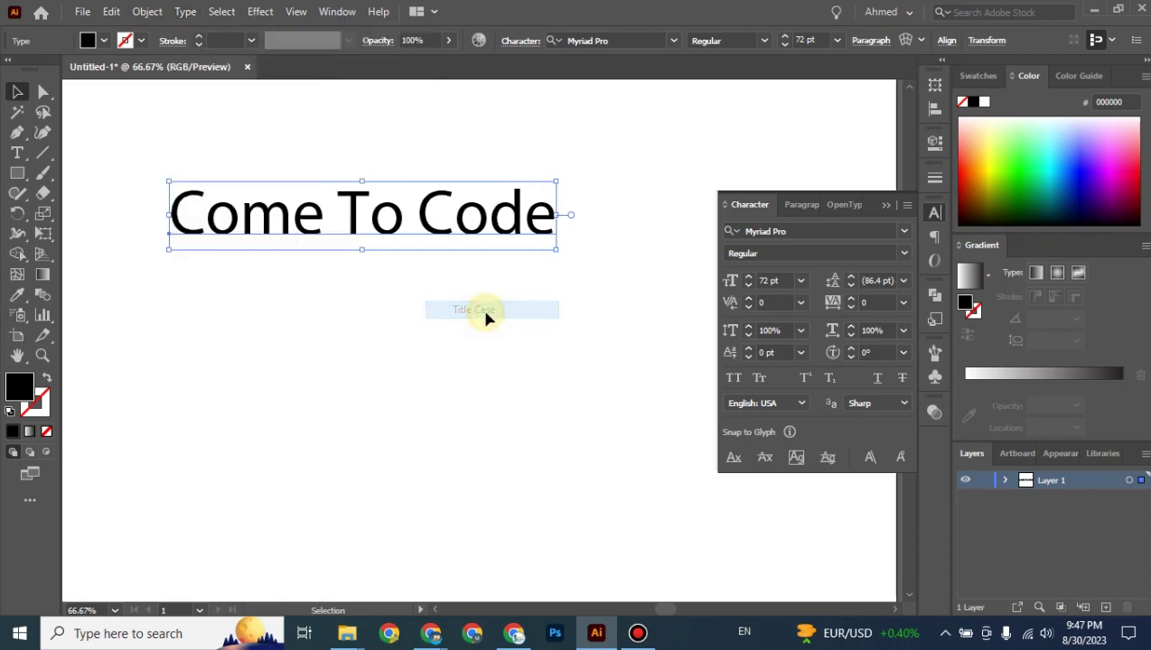
click(185, 11)
mouse_move(240, 275)
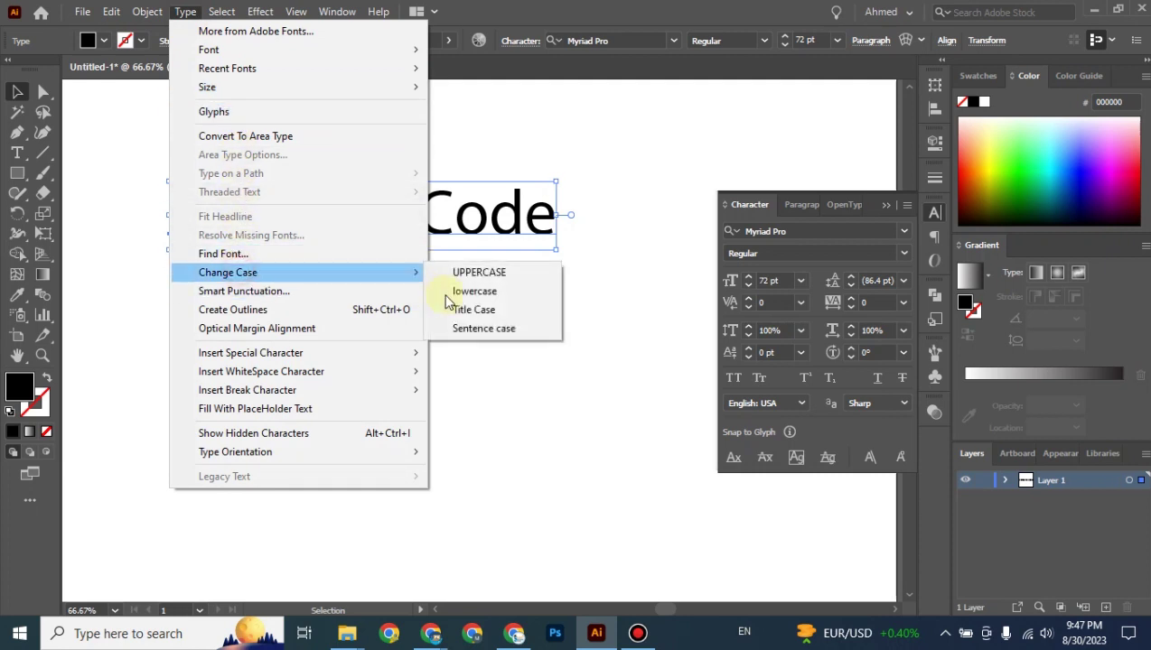
click(472, 328)
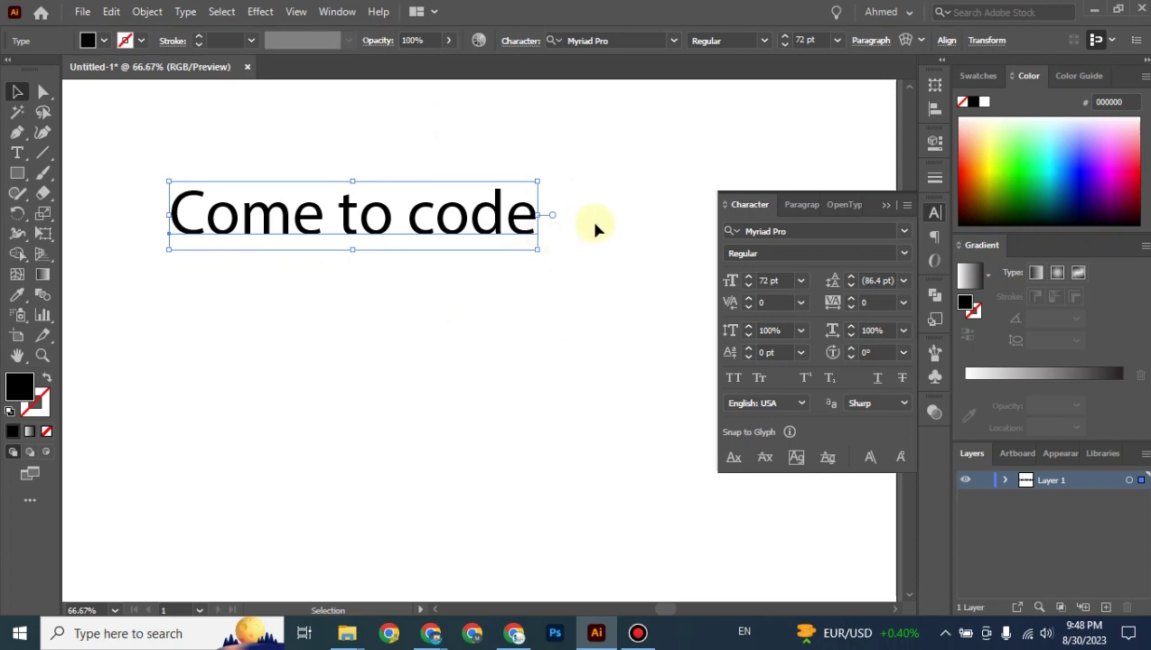
Change the text's case to UPPERCASE.
click(187, 13)
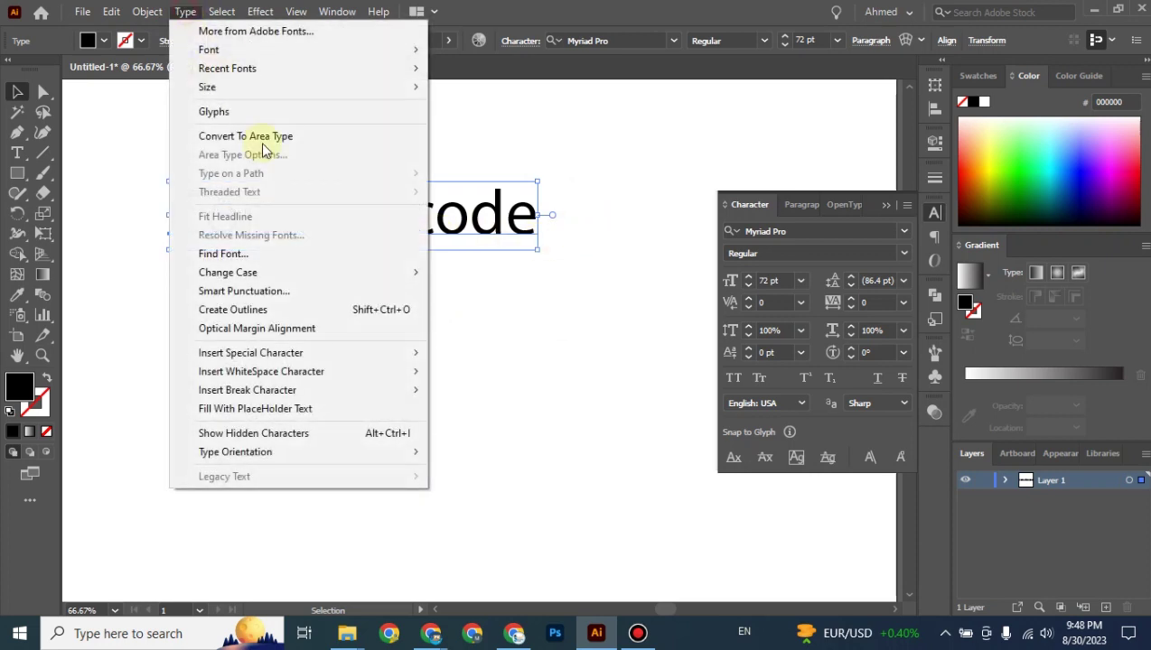
click(294, 272)
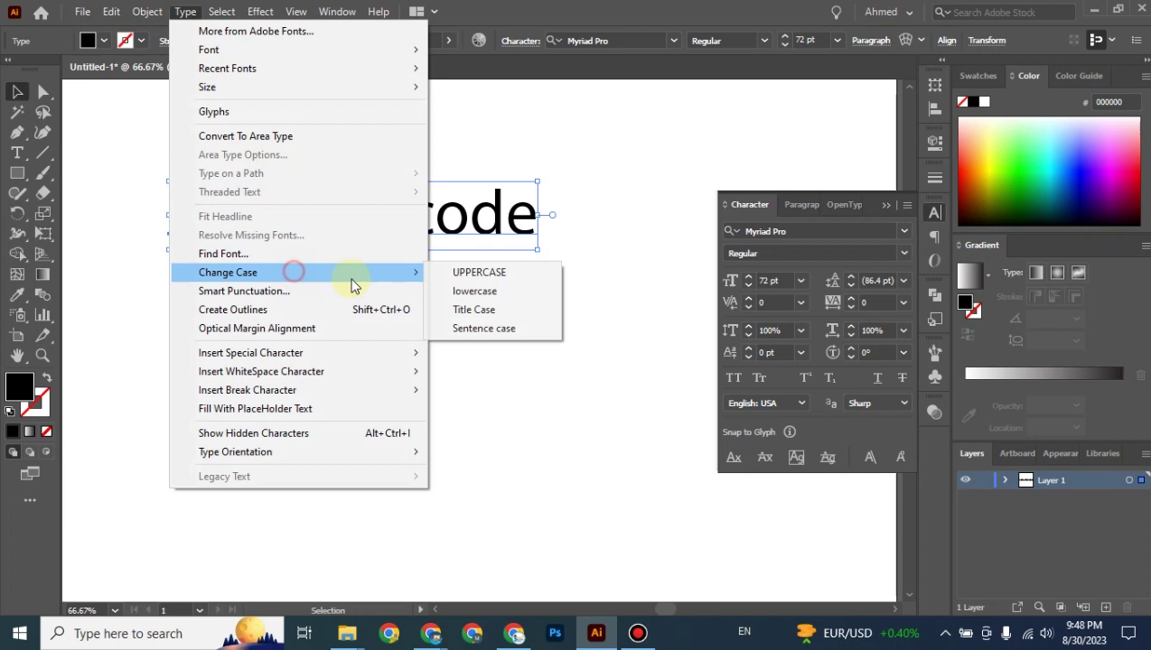
click(467, 273)
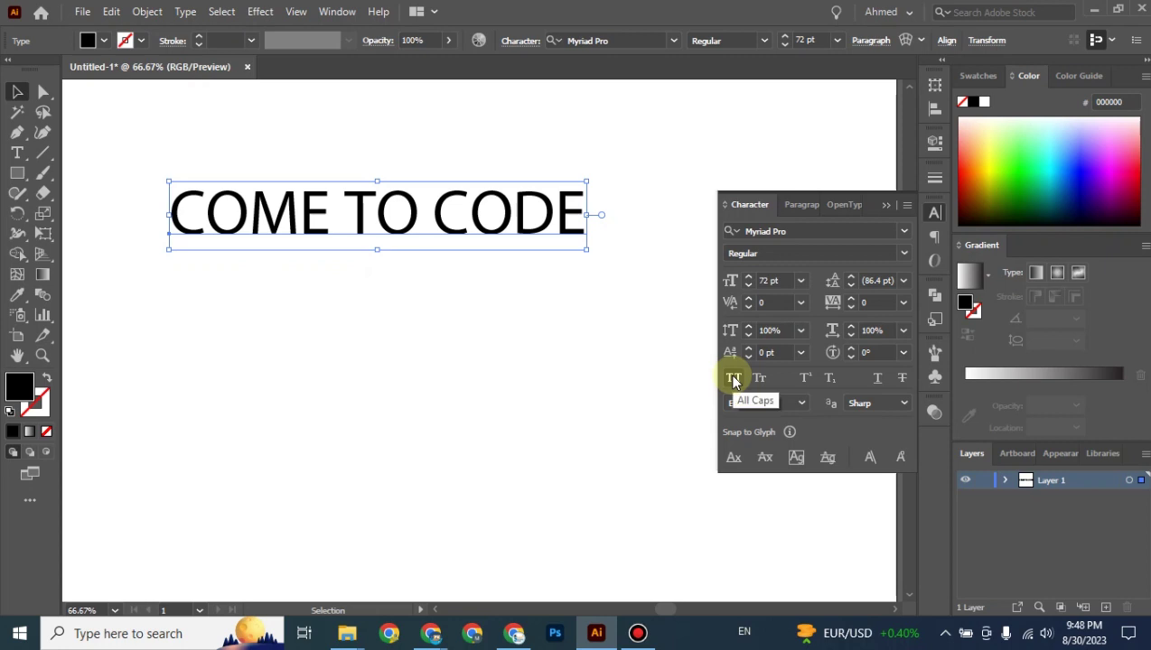
Change the font of the "COME TO CODE" text to Poppins Thin.
click(854, 232)
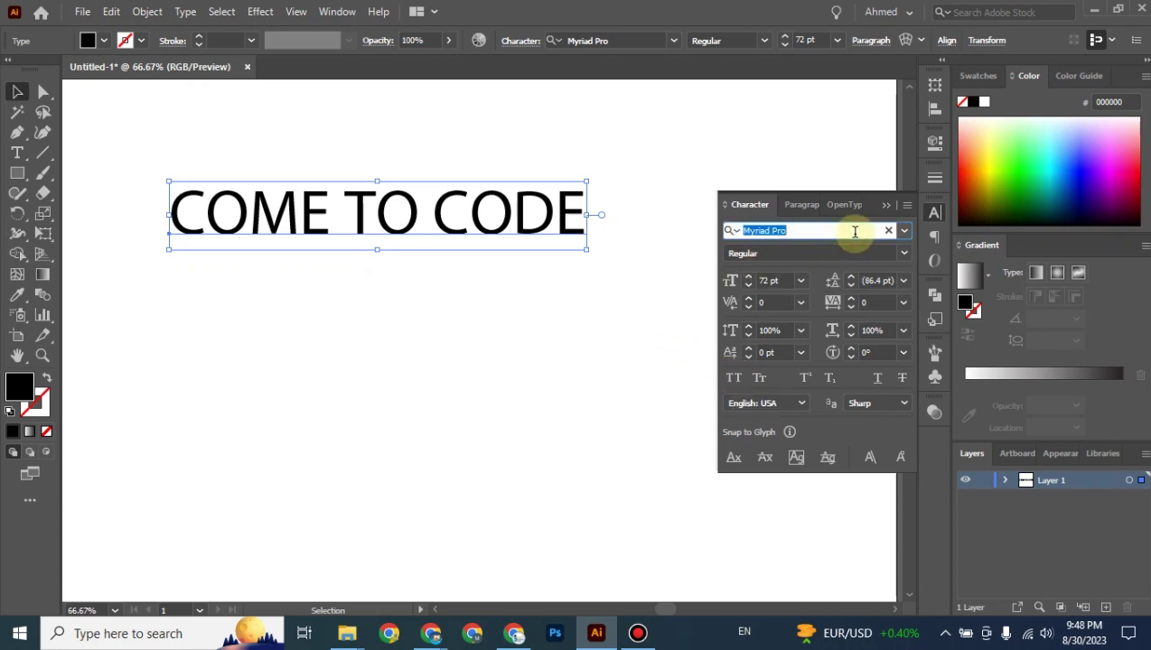
text(pop)
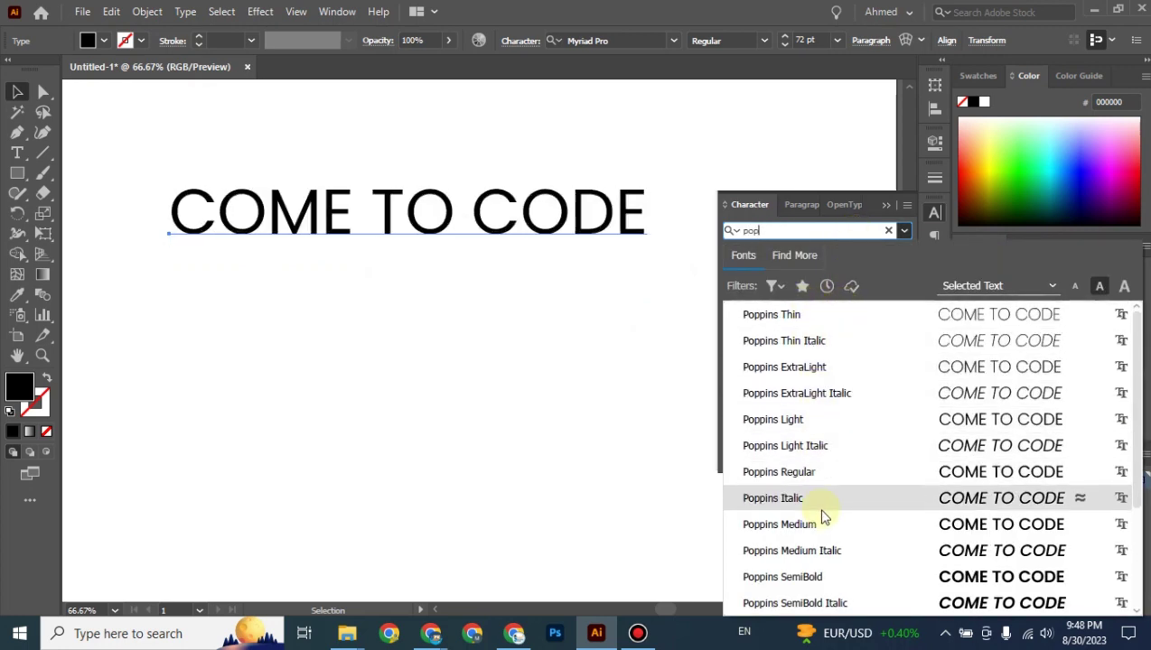
scroll(822, 514, down, 1)
scroll(831, 513, down, 1)
scroll(828, 489, up, 2)
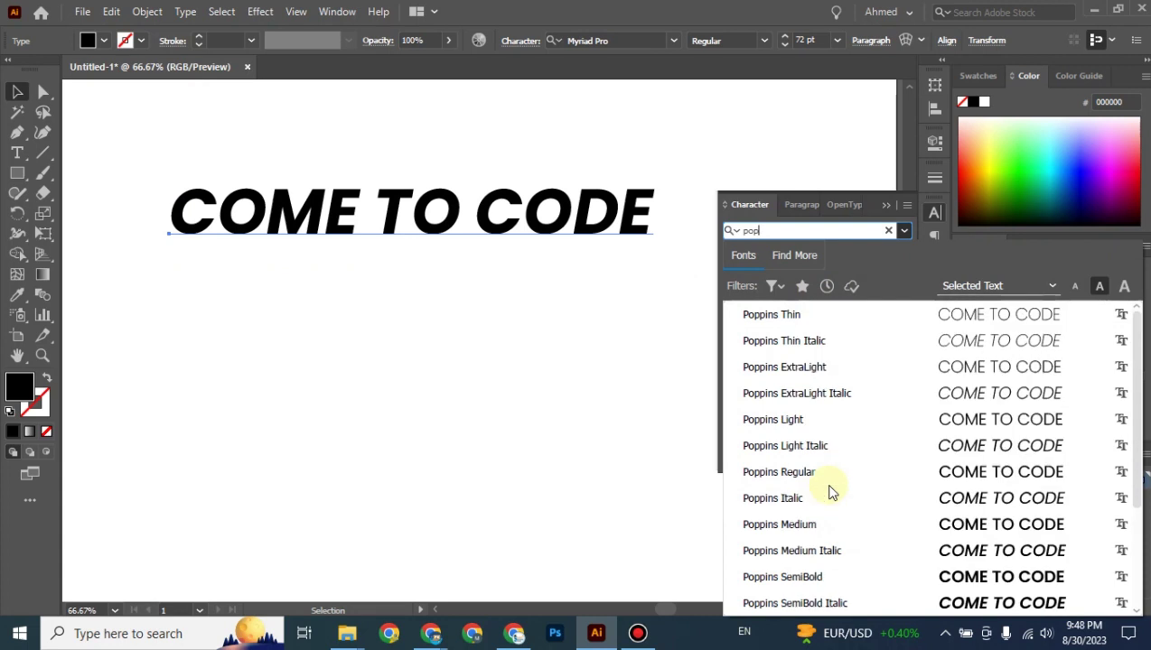
click(781, 323)
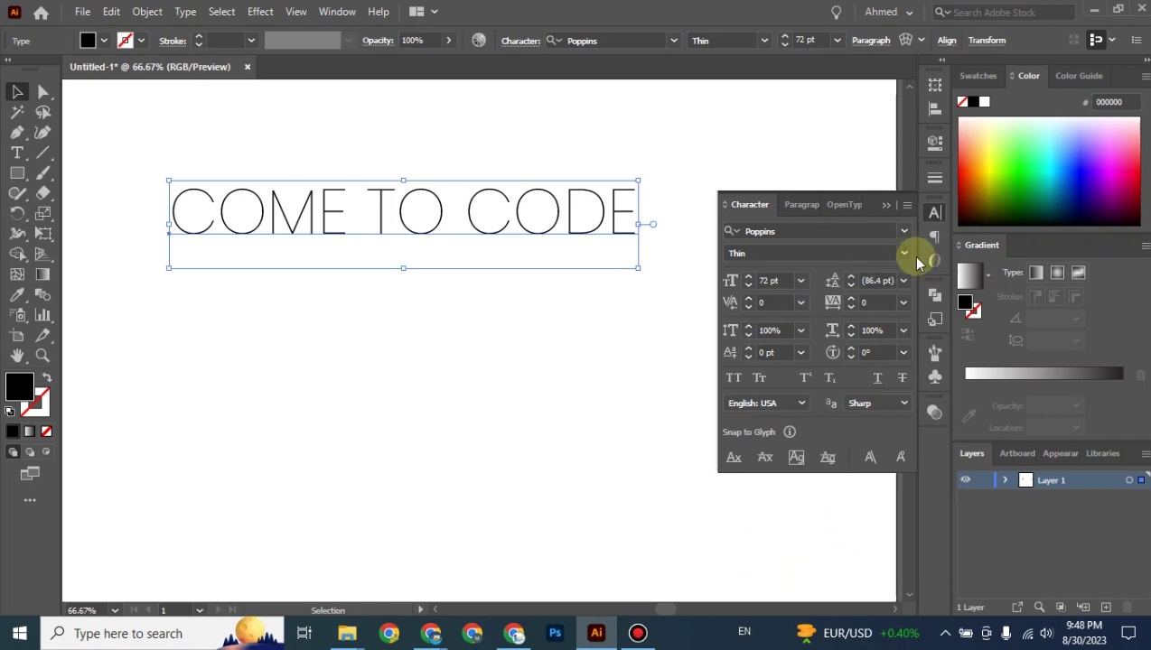
Set the font style of the "COME TO CODE" text to Bold.
click(904, 253)
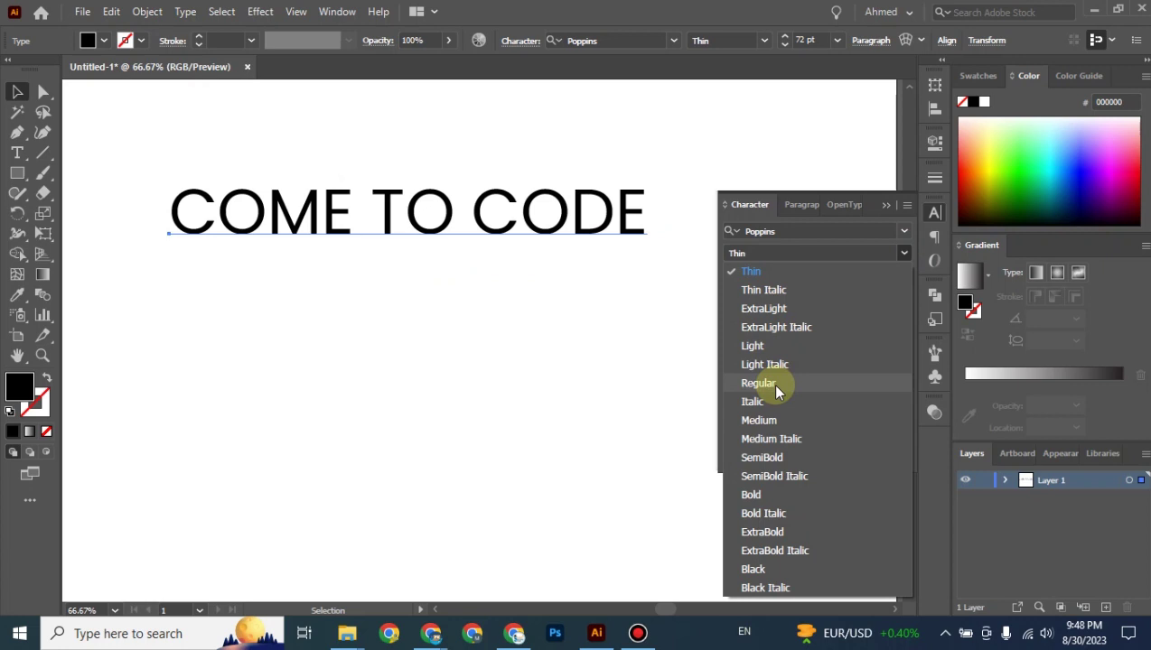
click(767, 497)
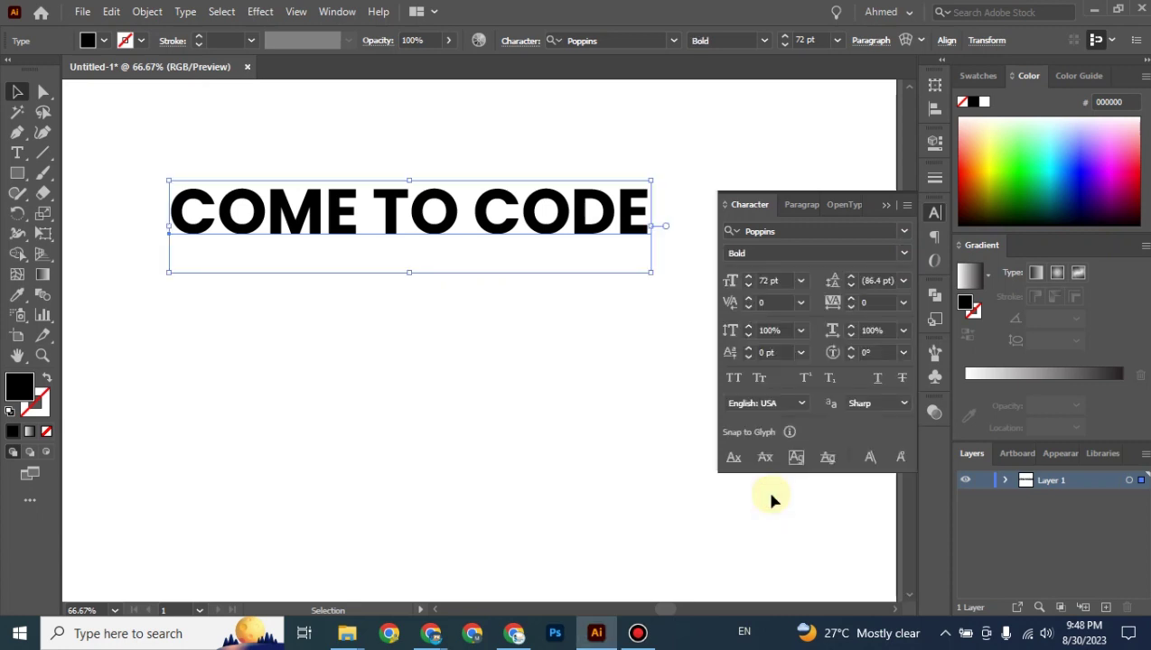
click(573, 339)
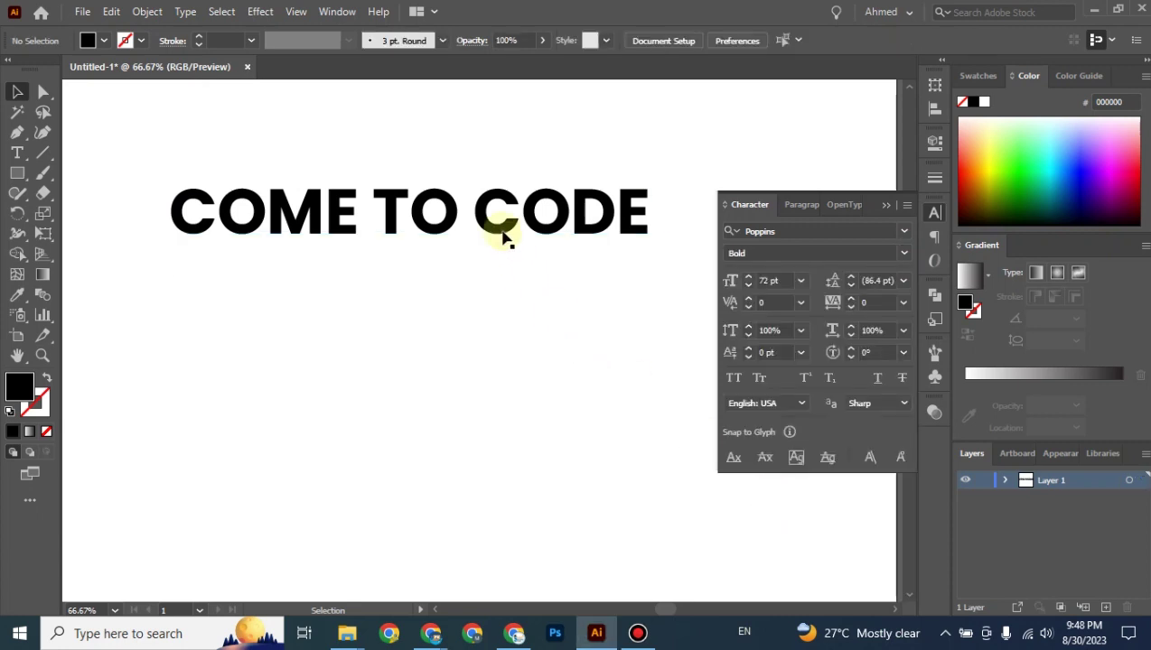
Move the "COME TO CODE" text slightly left and place a duplicate of it directly below.
drag(487, 223, 474, 223)
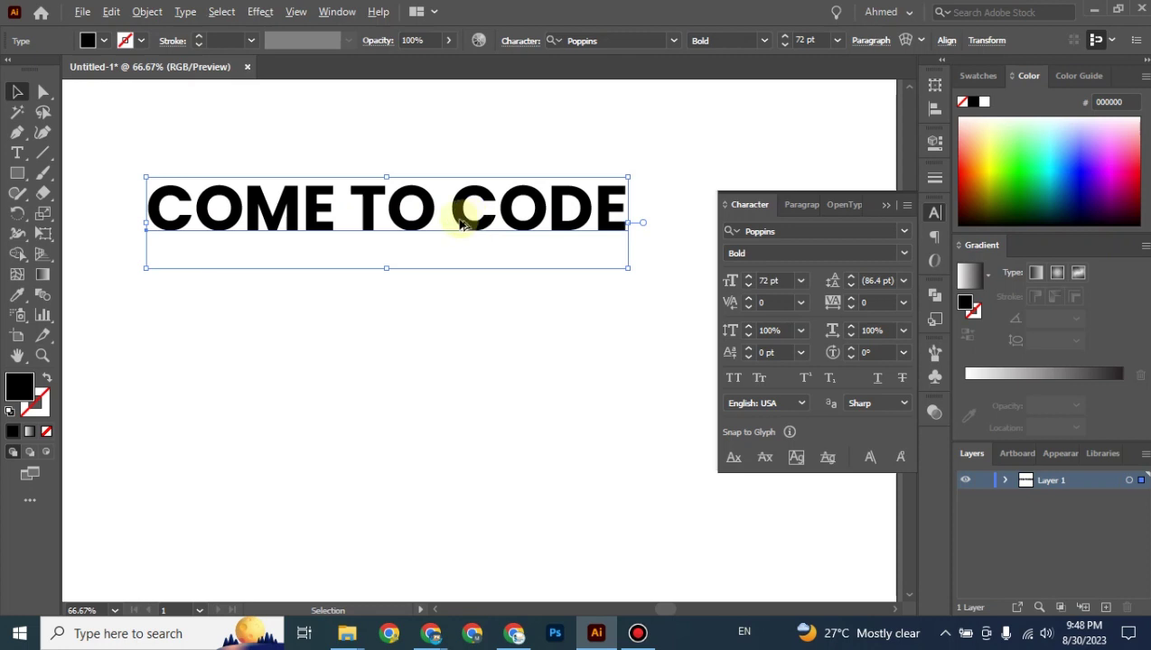
drag(459, 224, 457, 279)
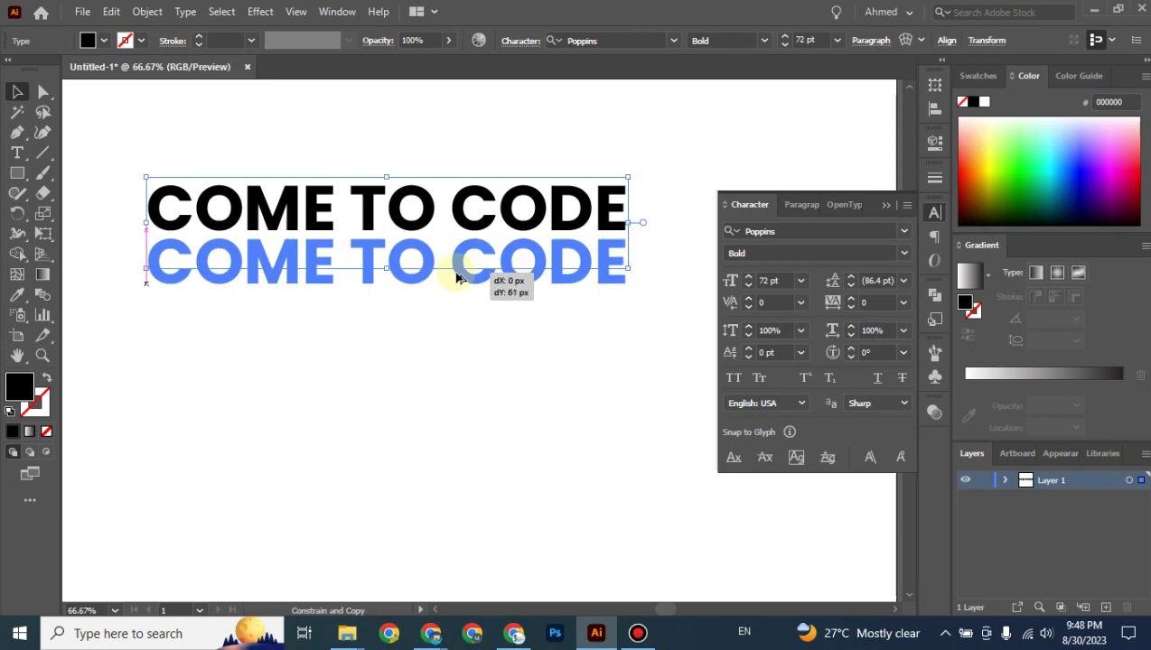
drag(457, 279, 459, 284)
Replace the duplicated line's wording with "Your Growth Partner".
key(t)
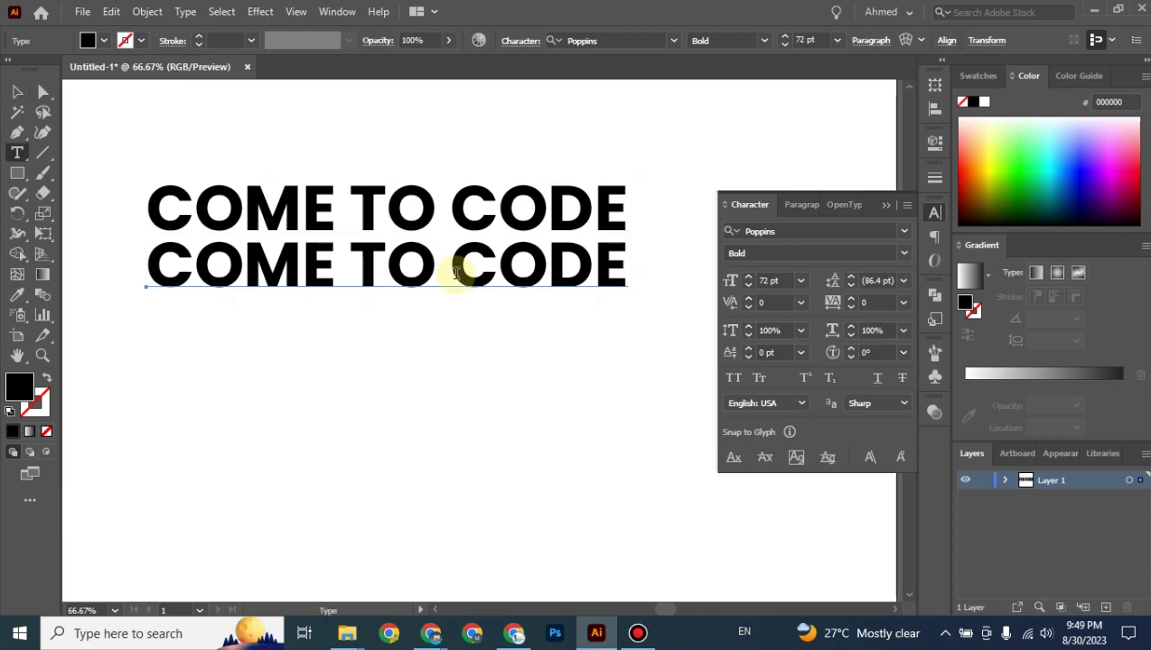
click(438, 274)
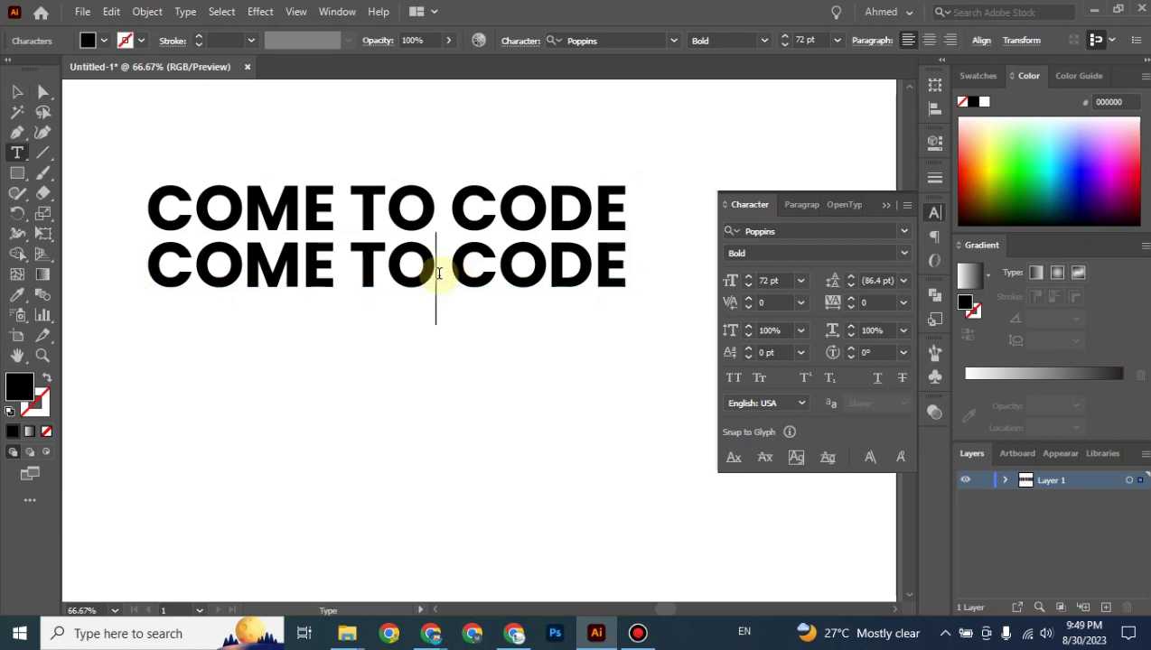
key(ctrl+a)
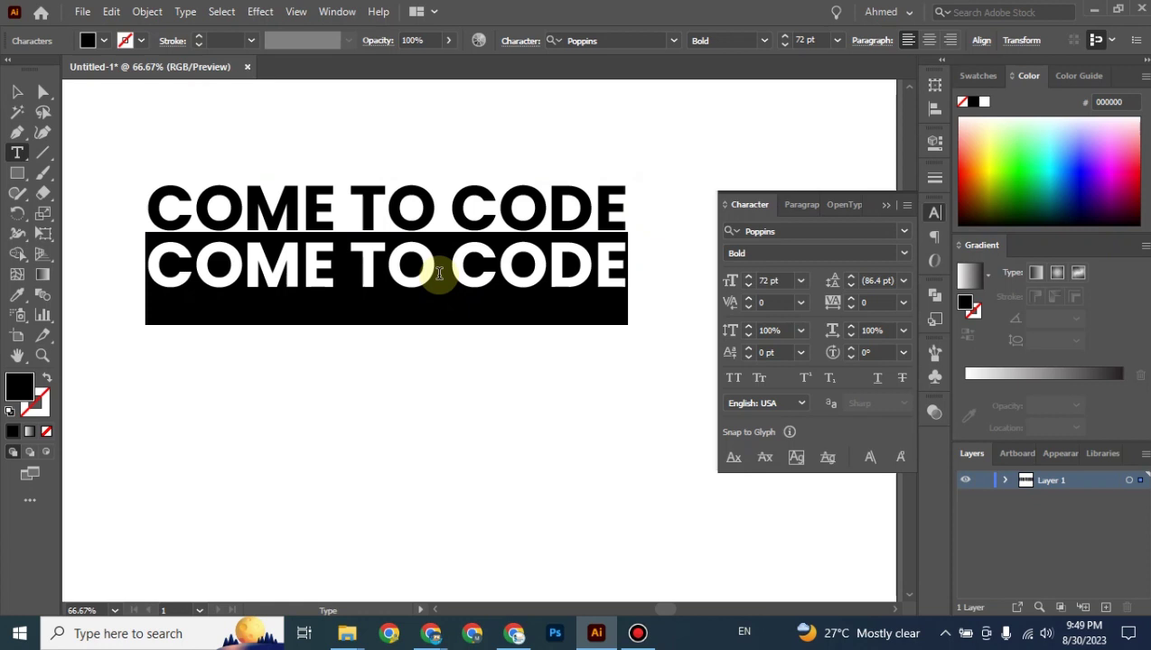
text(Your G)
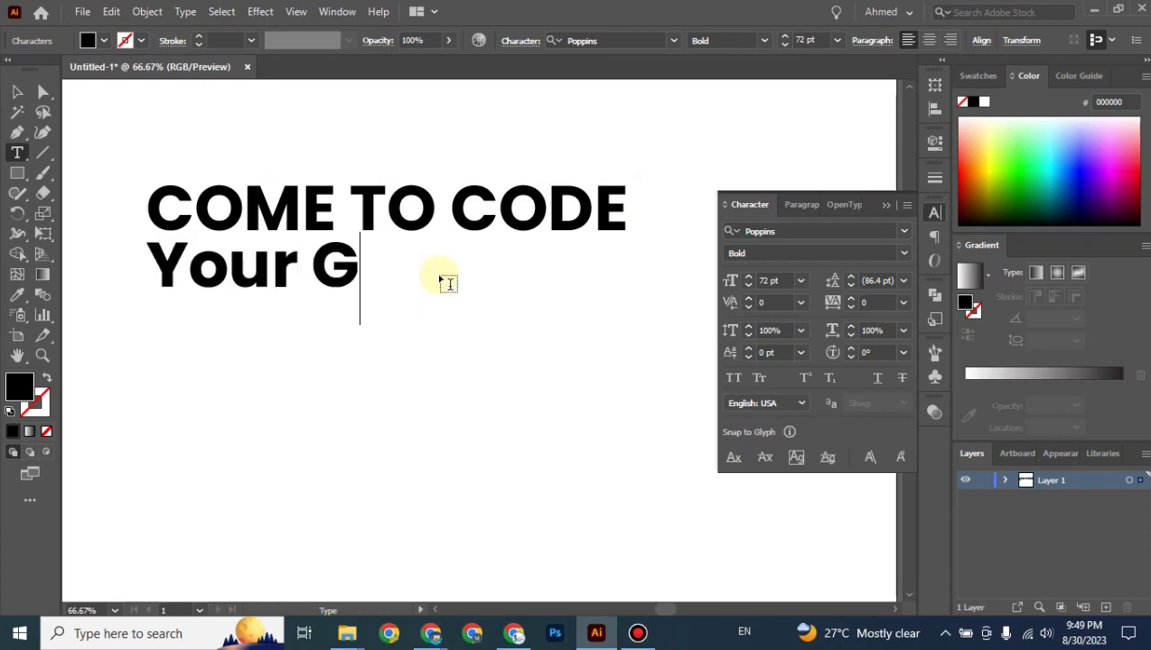
text(rowth Par)
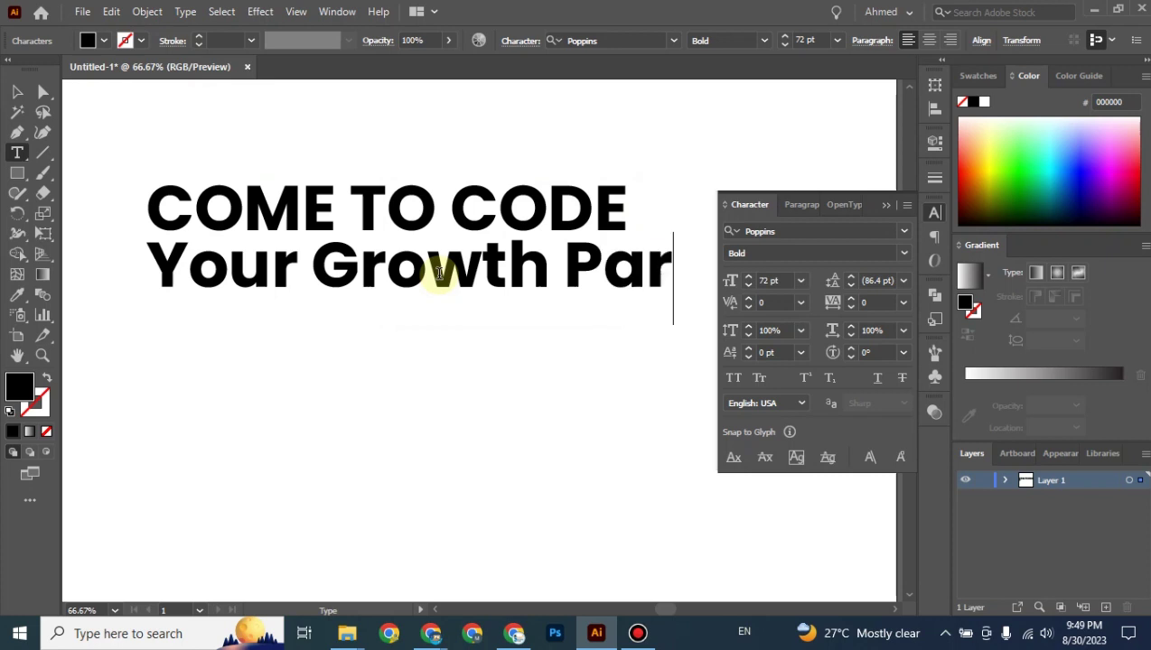
text(tn)
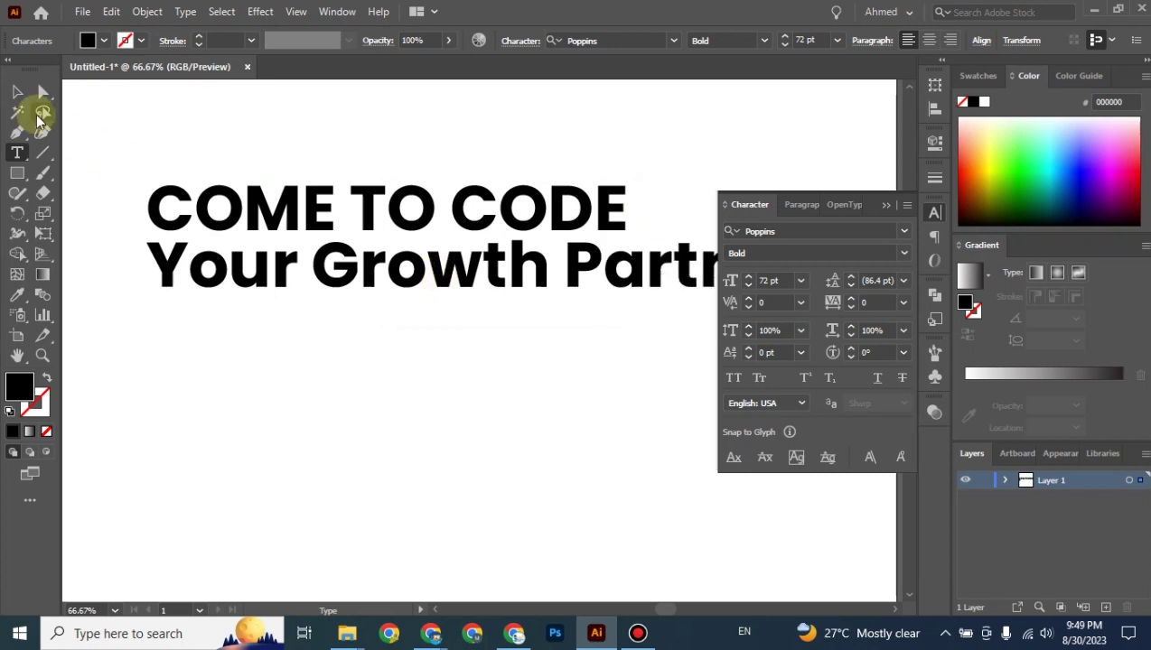
click(18, 94)
Compare the widths of the "COME TO CODE" line and the "Your Growth Partner" line.
key(ctrl+minus)
key(ctrl+minus)
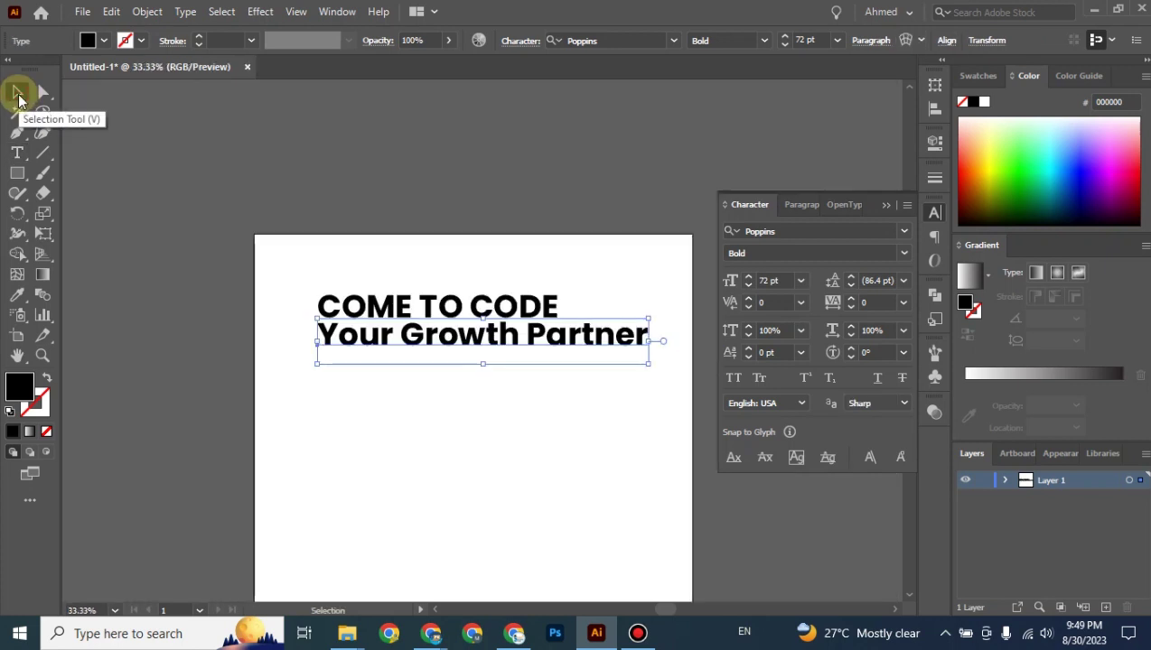
key(ctrl+plus)
key(ctrl+plus)
key(ctrl+plus)
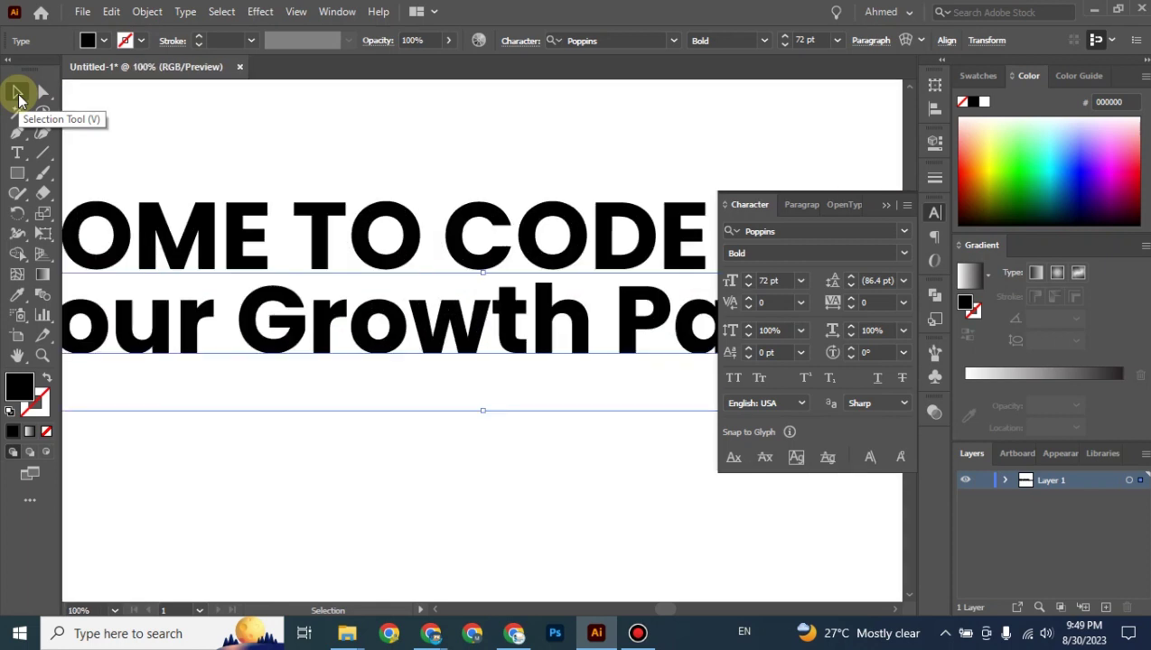
key(ctrl+minus)
key(ctrl+minus)
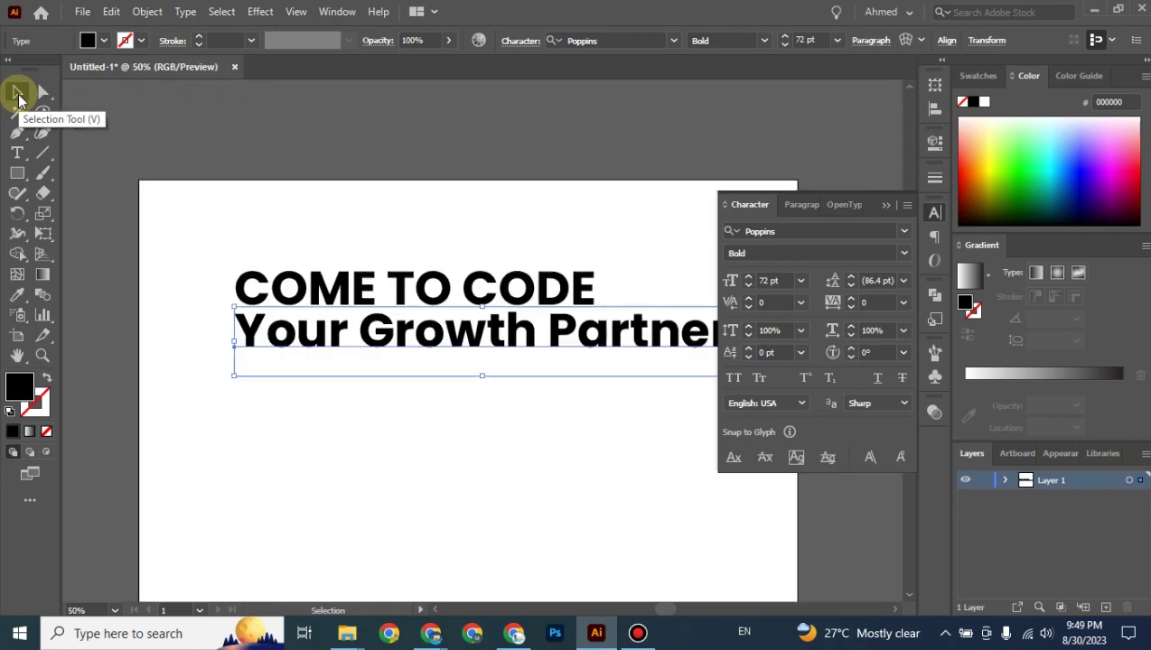
click(223, 244)
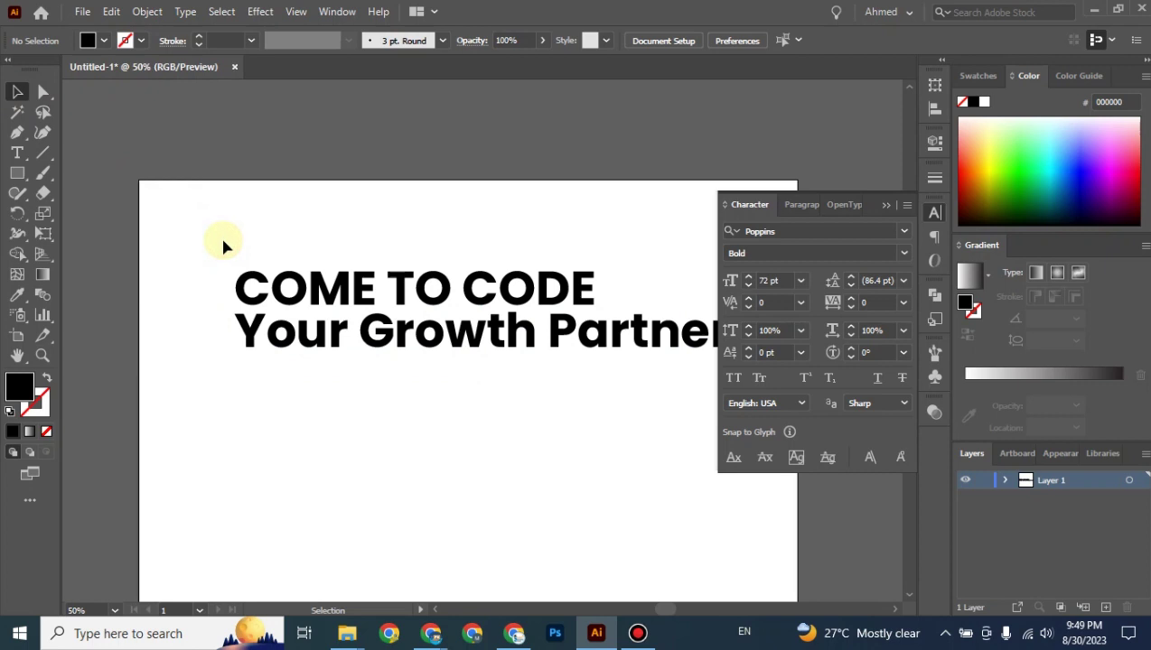
drag(223, 242, 607, 278)
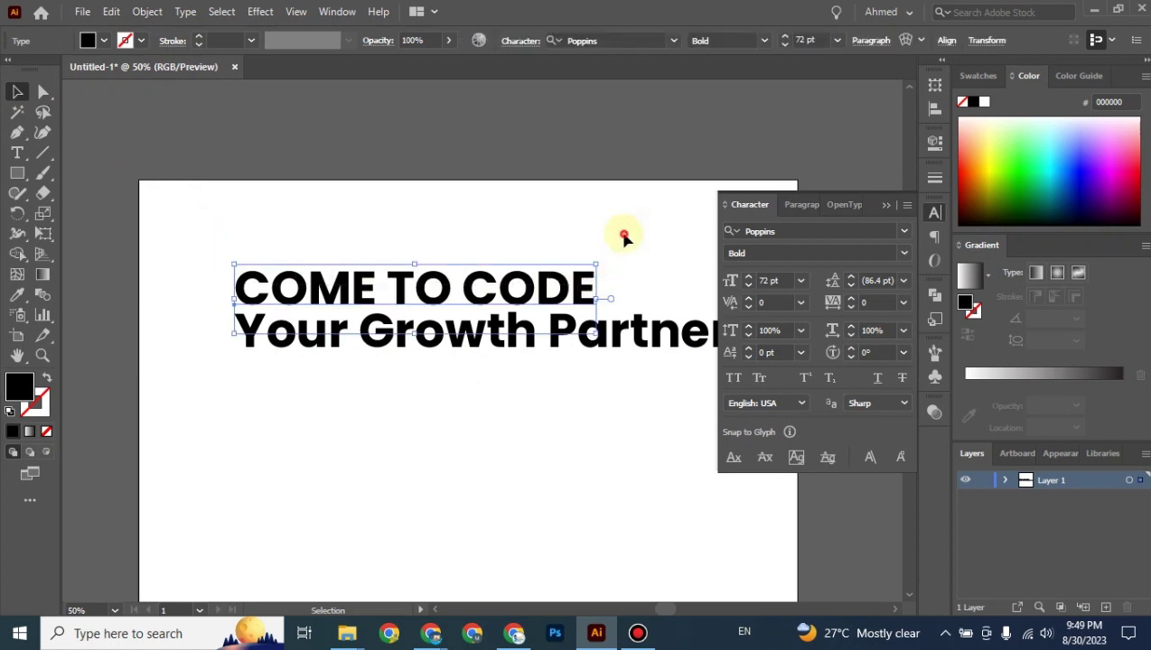
click(630, 309)
click(632, 335)
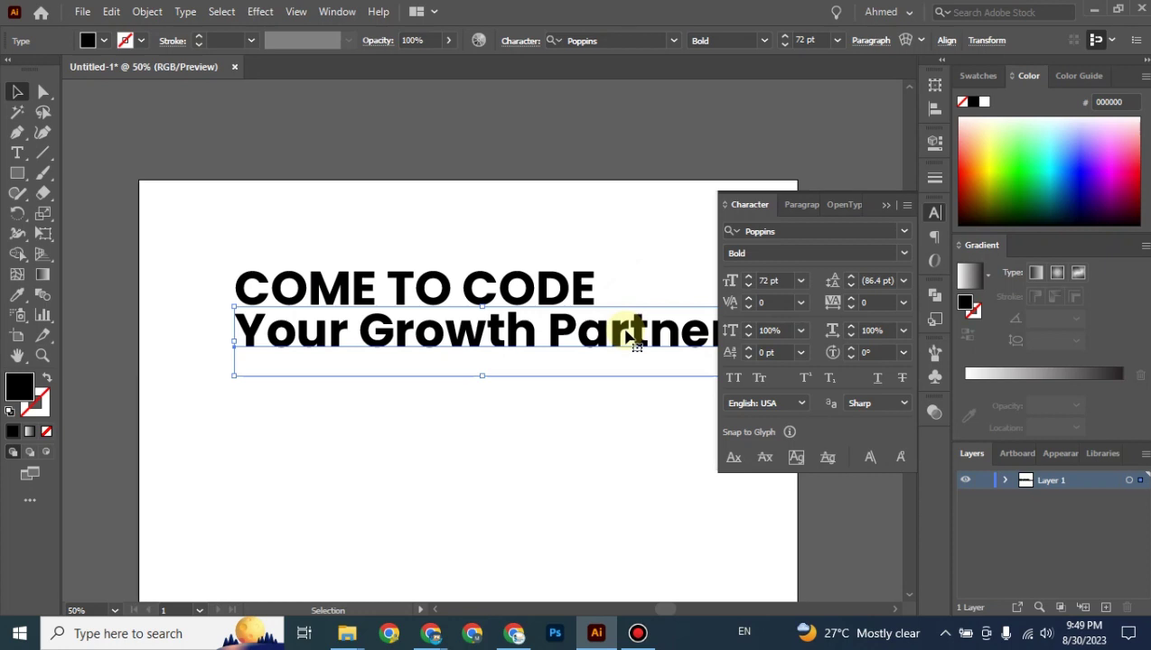
Delete the word "Your" from the second text line.
double_click(357, 333)
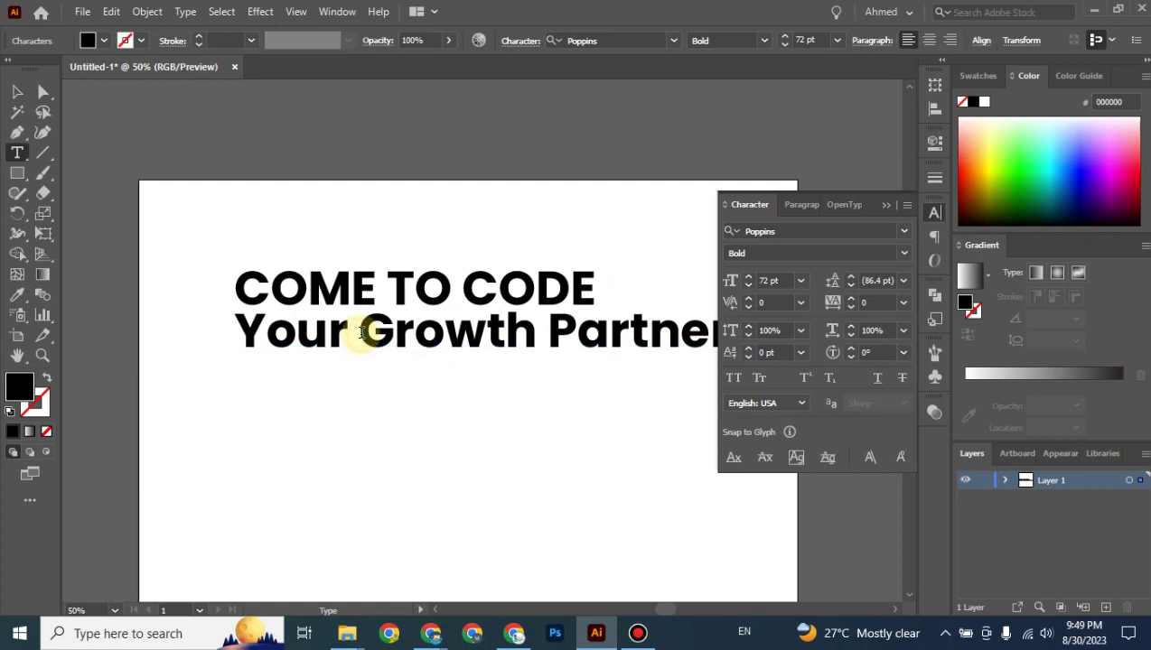
double_click(358, 332)
key(BackSpace)
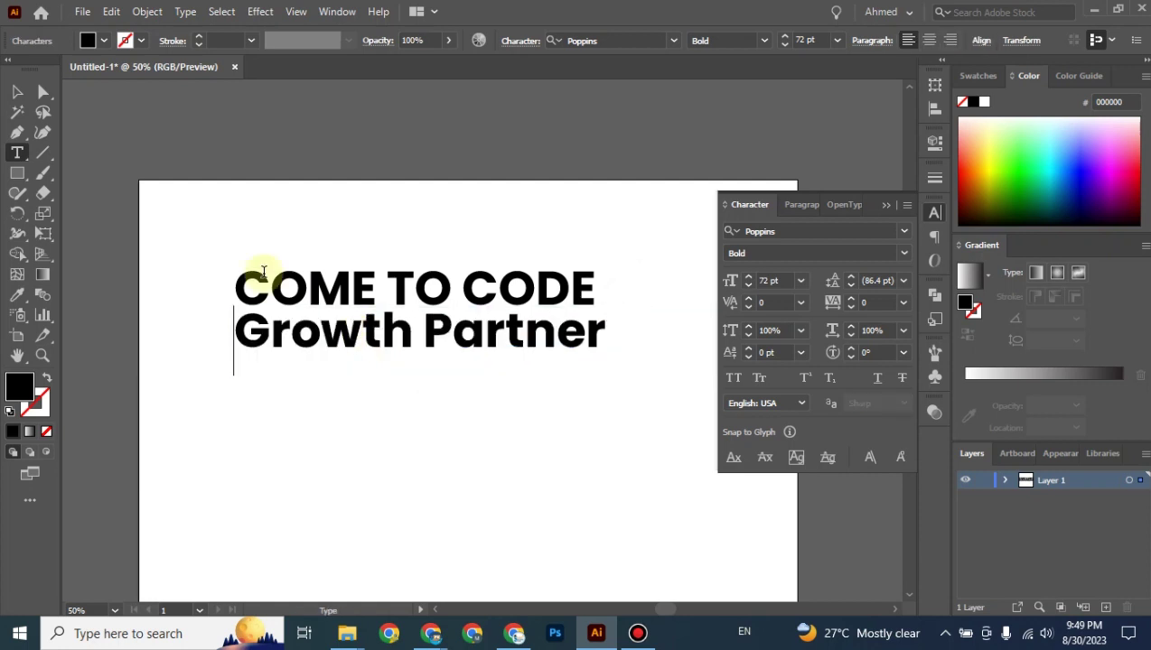
click(19, 96)
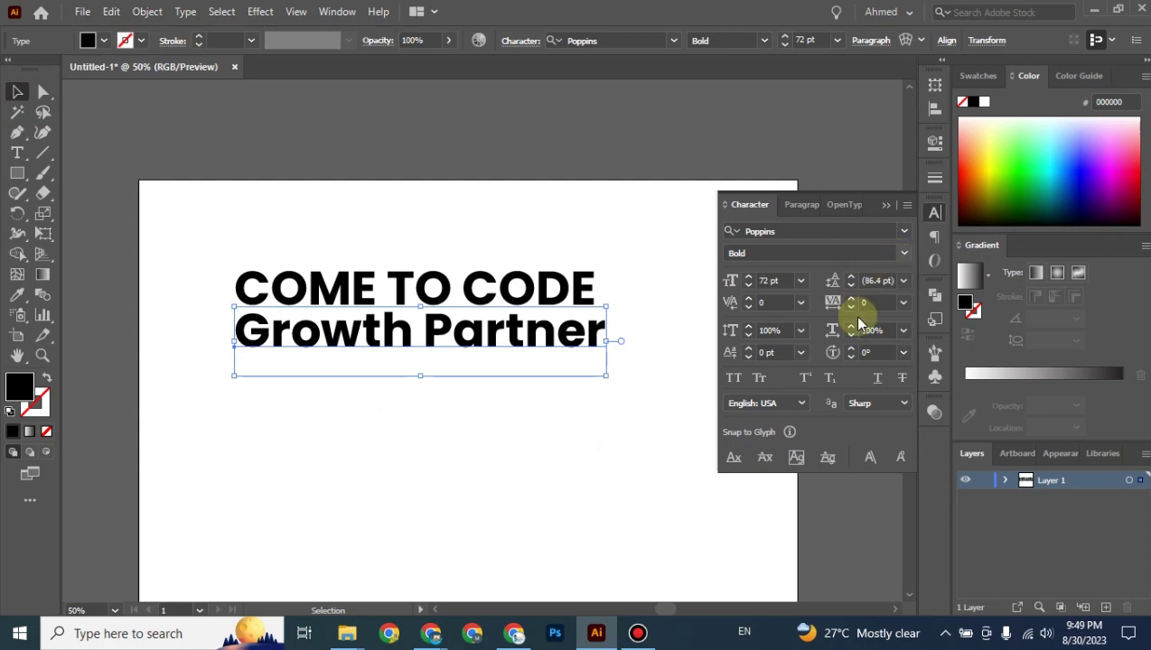
Apply All Caps to the "Growth Partner" line and set its font size to 24 pt.
click(734, 378)
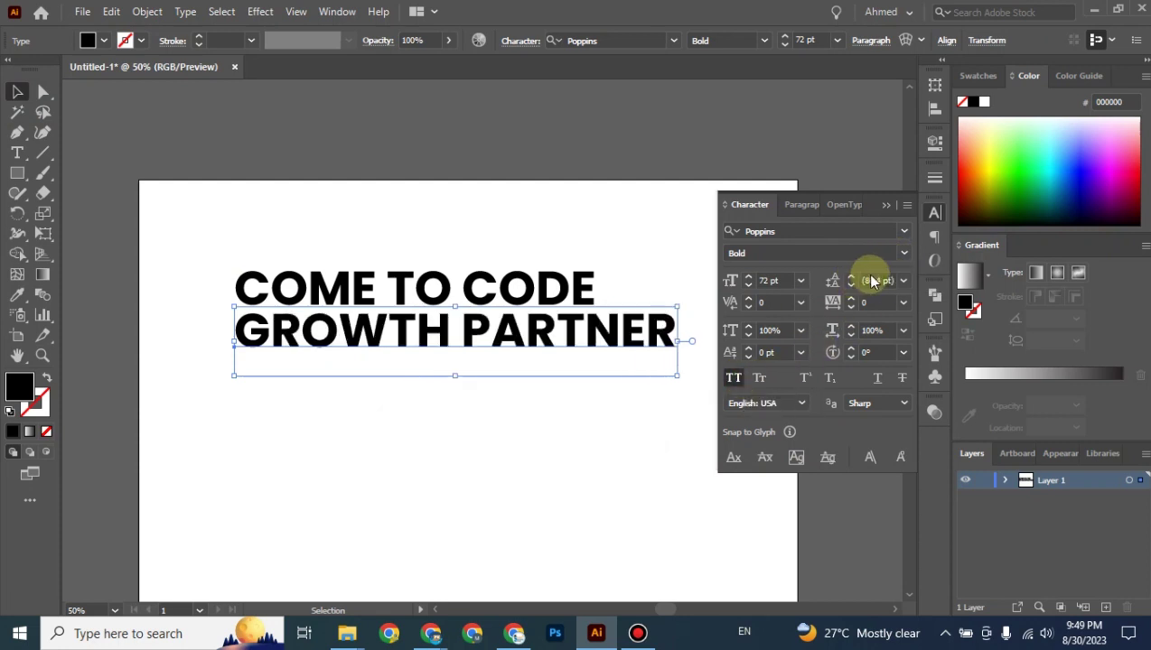
click(801, 282)
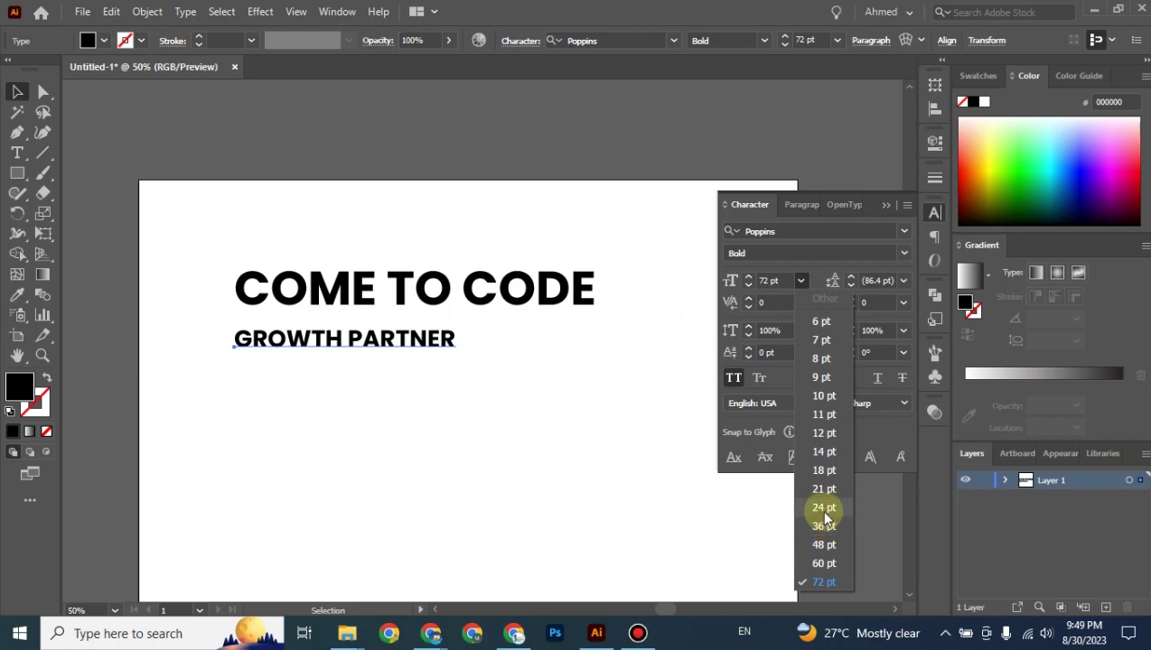
click(824, 512)
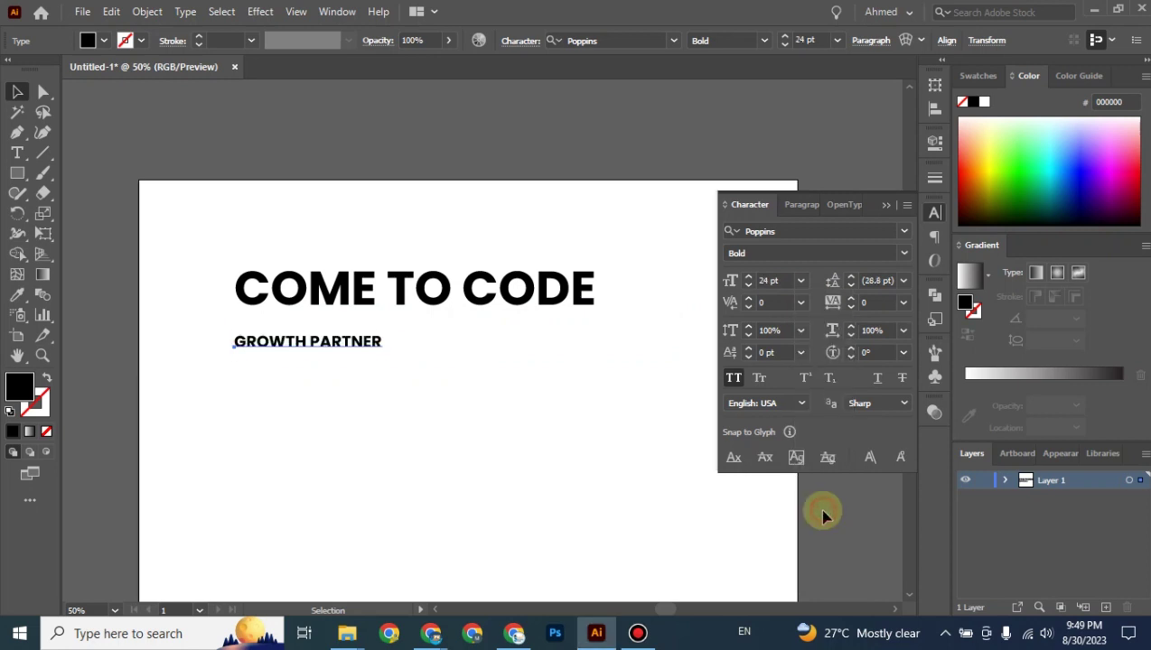
Move the "GROWTH PARTNER" line up so it sits close beneath "COME TO CODE".
click(450, 418)
drag(353, 357, 355, 329)
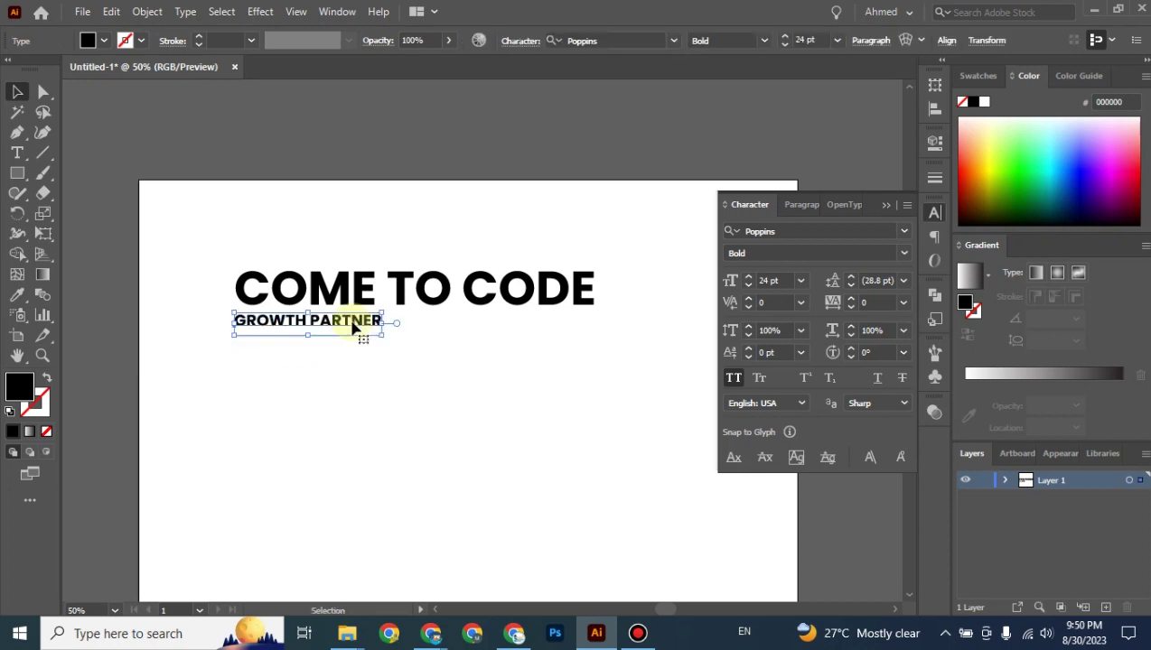
click(407, 393)
Insert the word "YOUR" at the start of the "GROWTH PARTNER" line.
scroll(410, 400, up, 3)
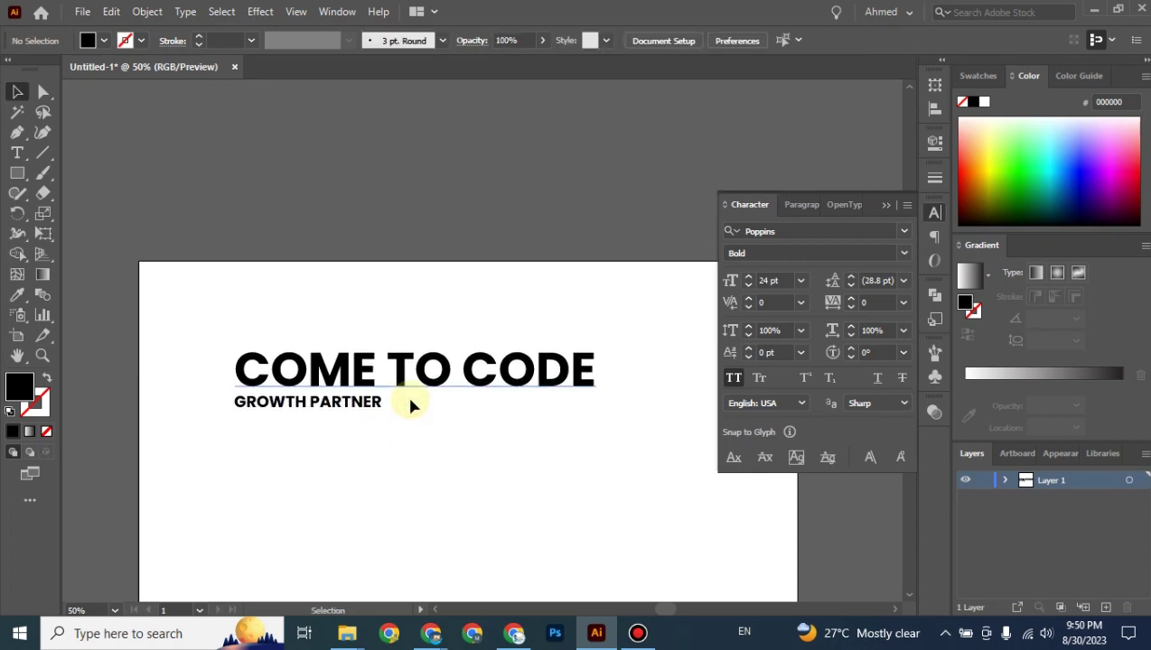
scroll(412, 401, left, 1)
scroll(443, 425, left, 2)
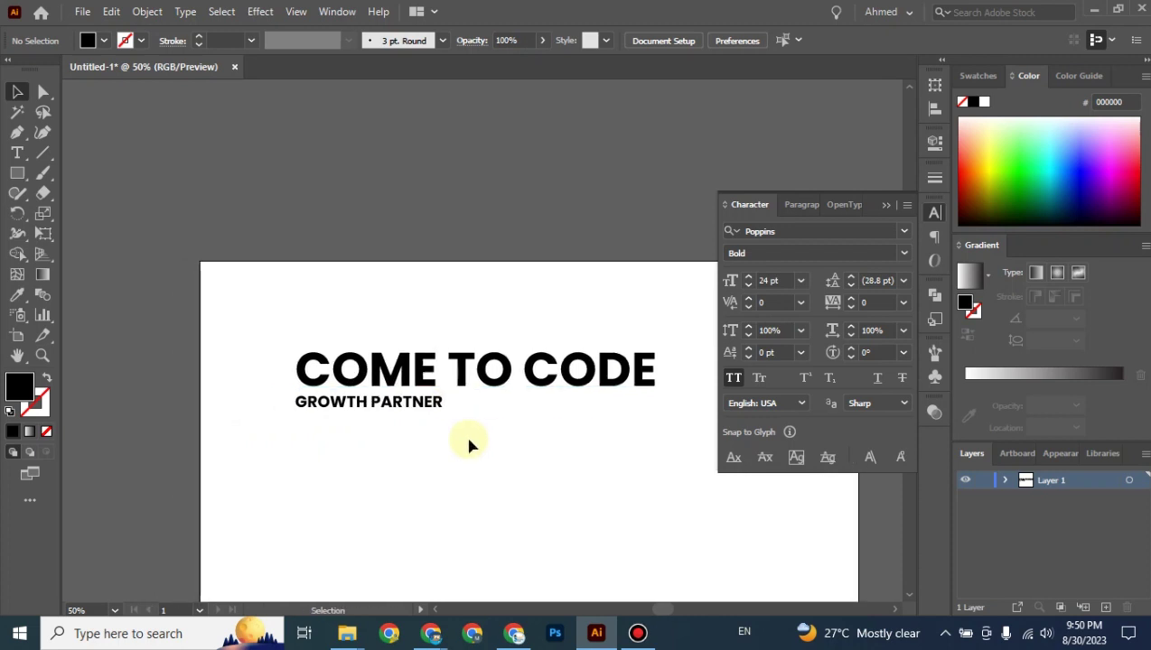
key(ctrl+plus)
drag(488, 464, 406, 380)
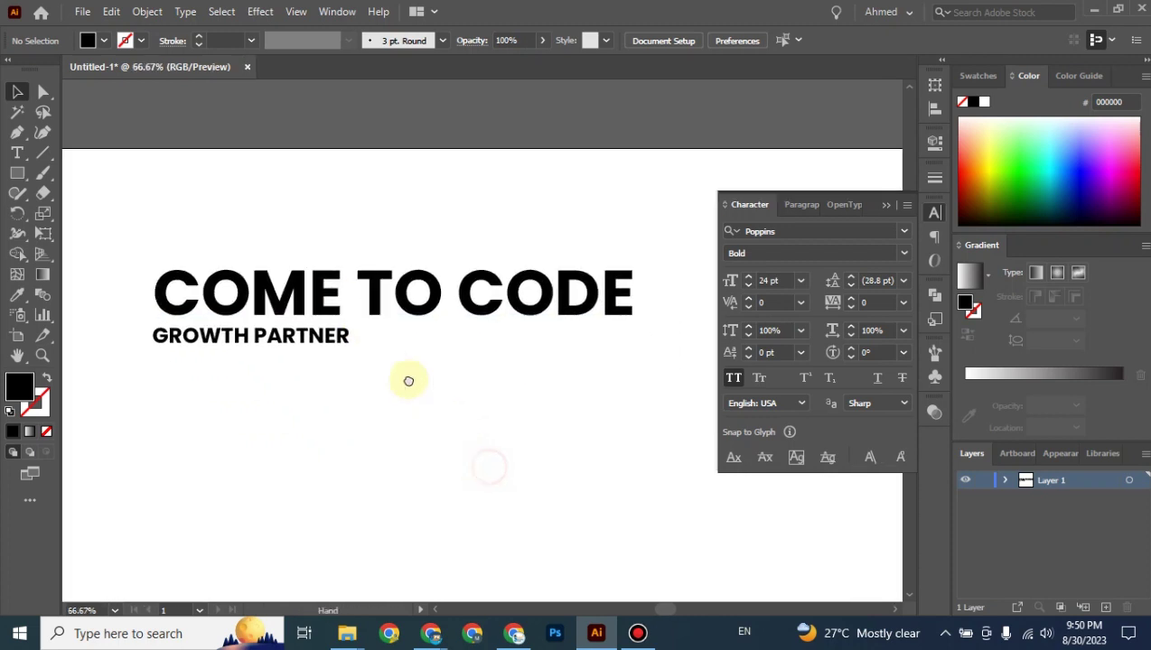
key(t)
click(255, 337)
text(YOUR)
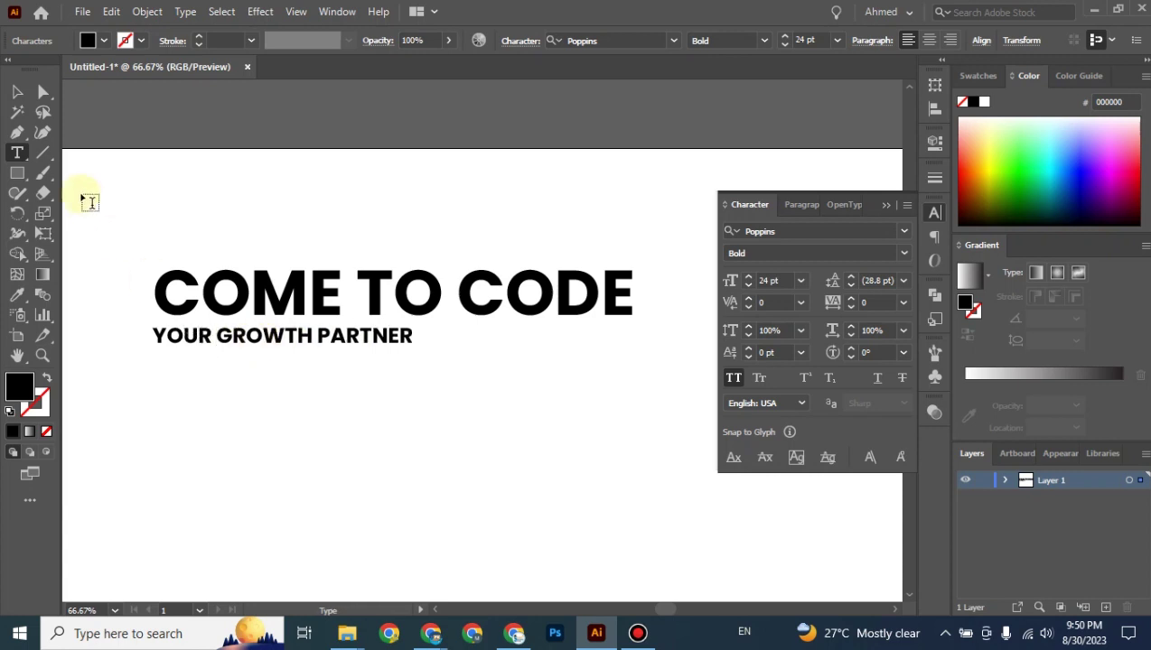
click(17, 92)
click(230, 404)
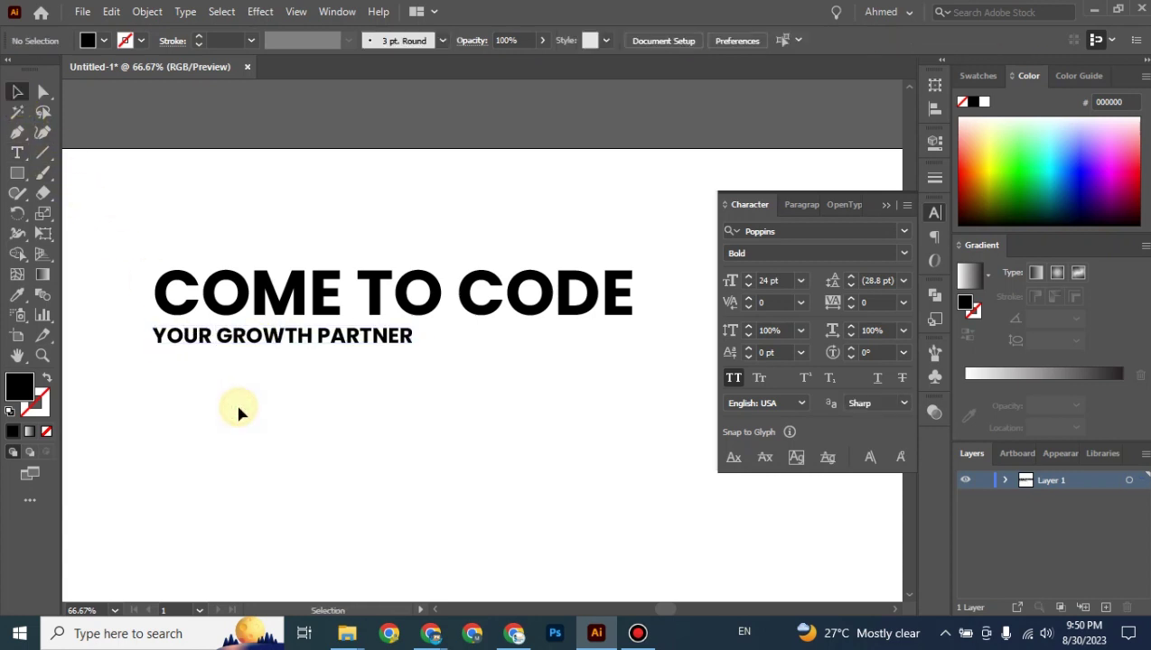
Change the font style of the "YOUR GROWTH PARTNER" line from Bold to Regular.
click(232, 323)
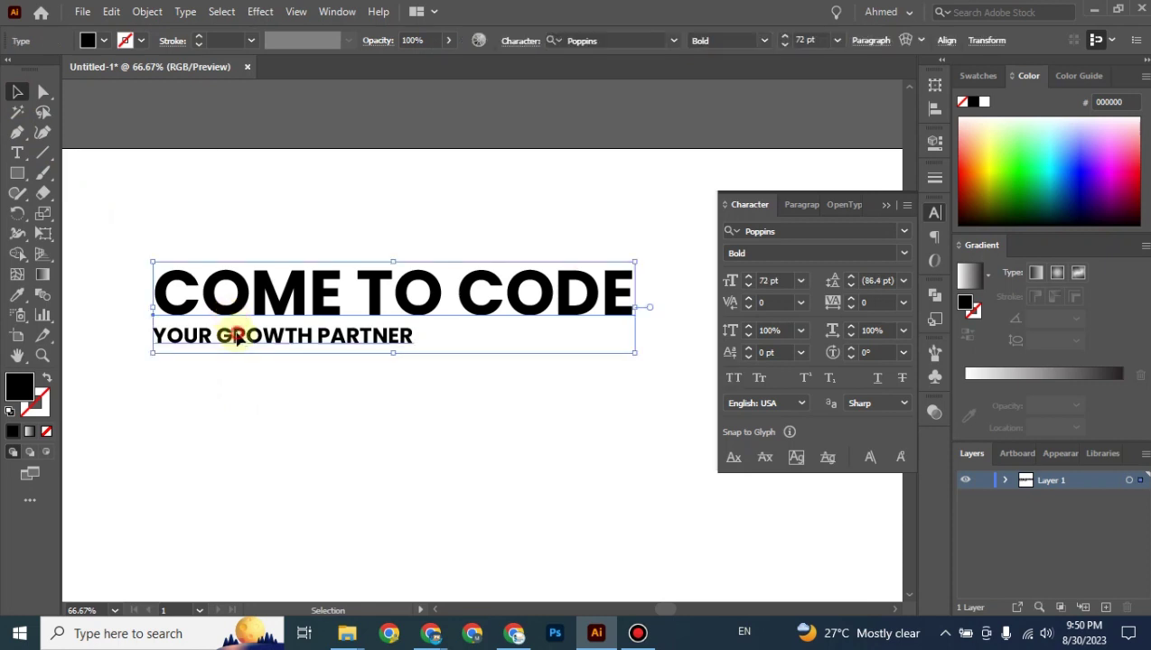
click(235, 335)
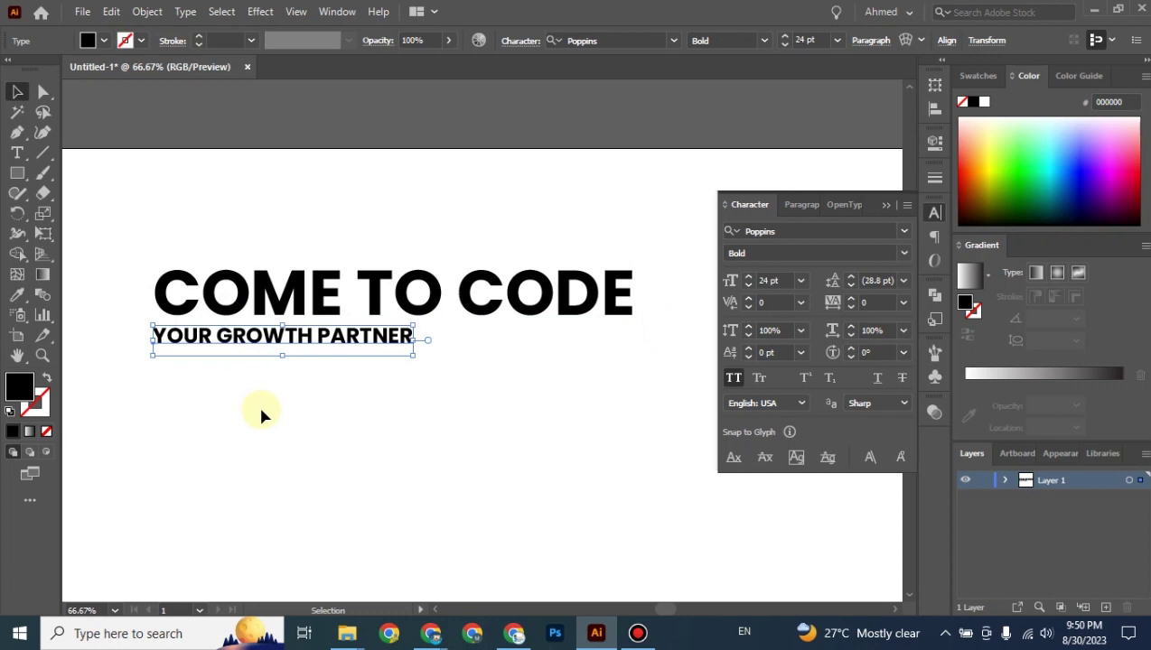
drag(663, 611, 664, 614)
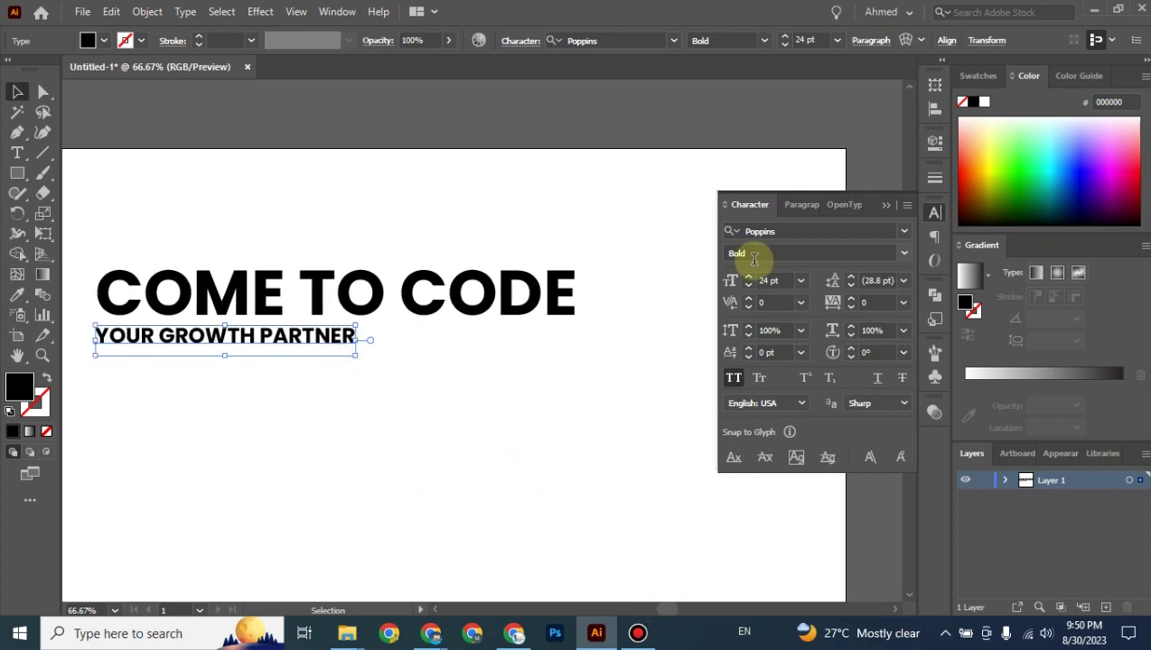
click(904, 254)
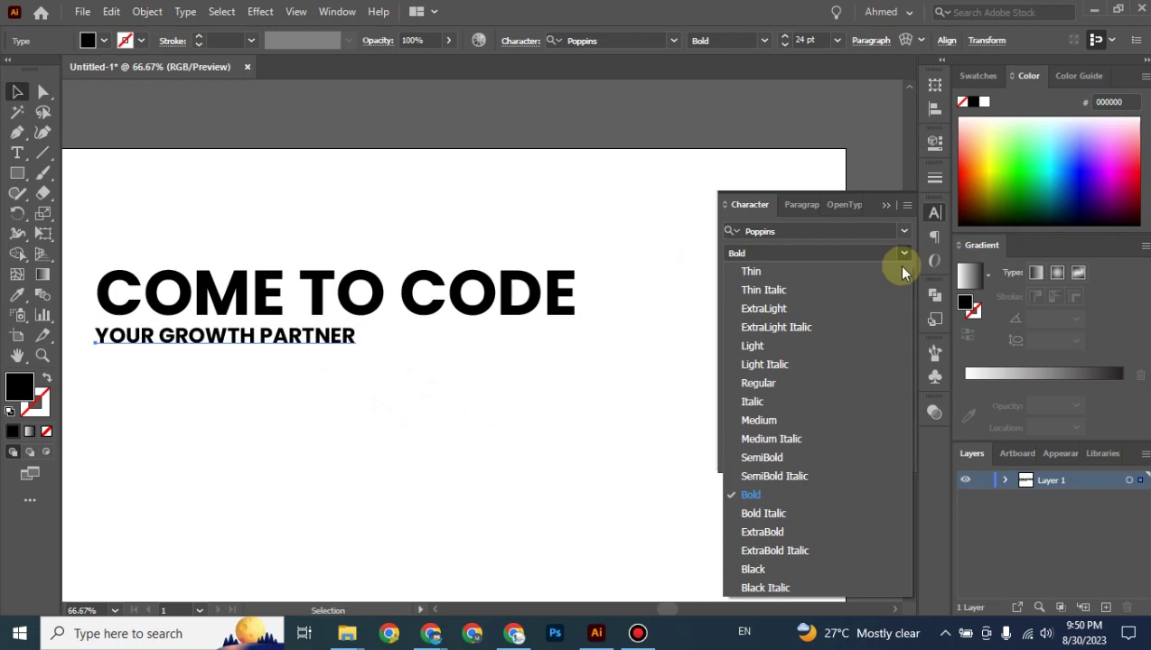
click(793, 383)
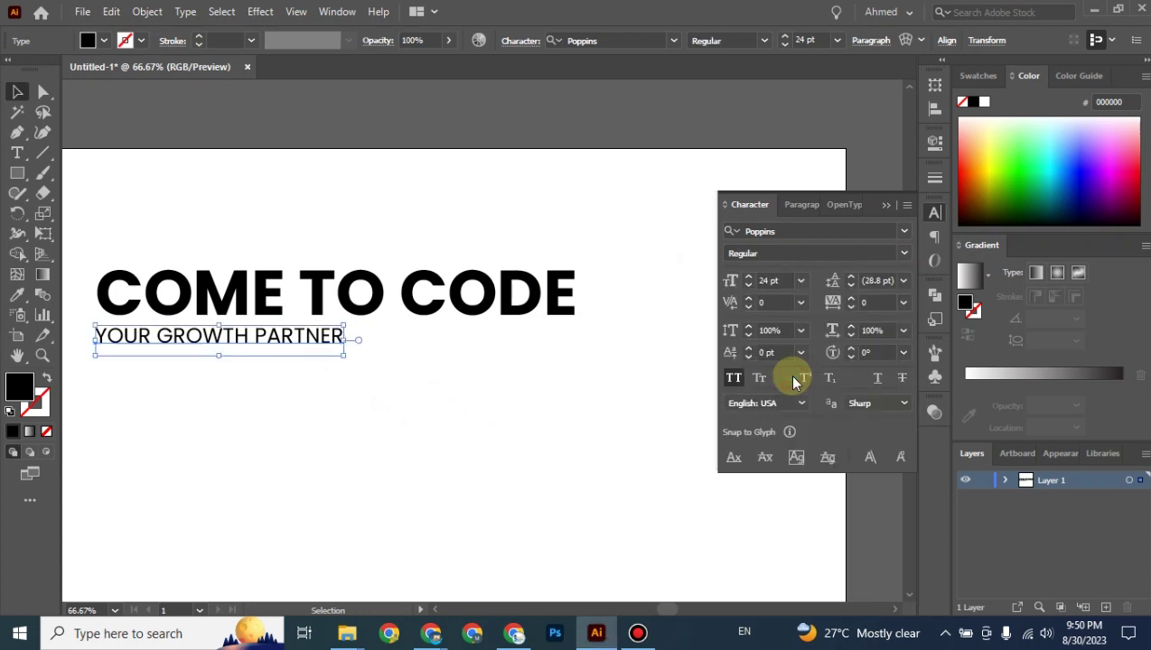
click(17, 93)
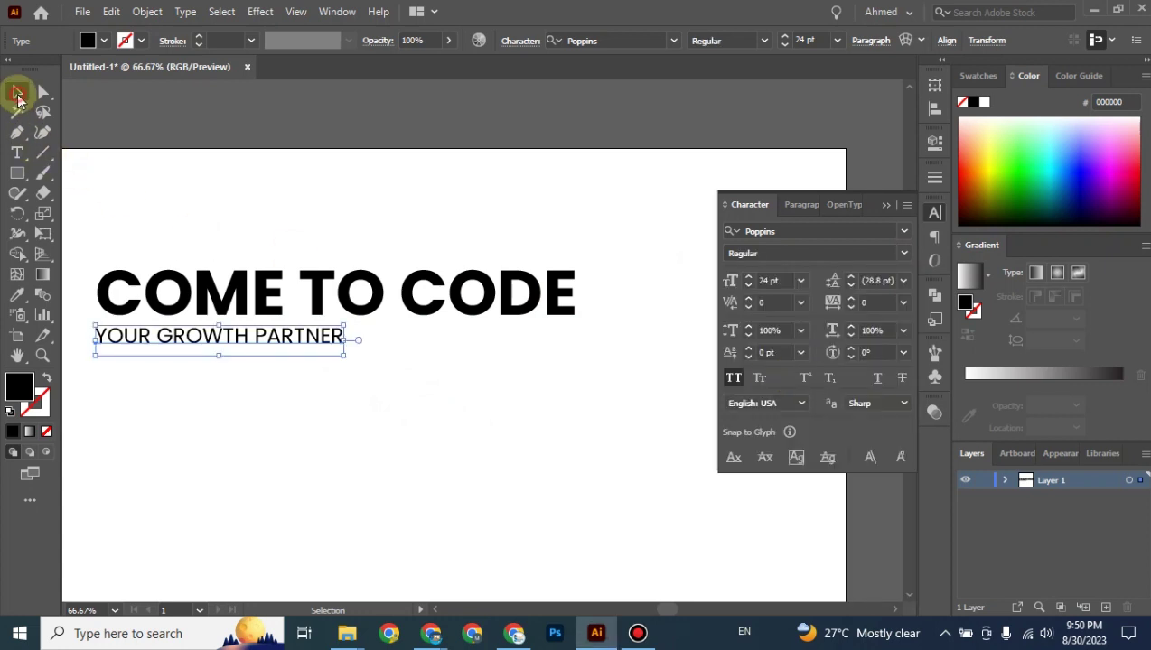
click(232, 499)
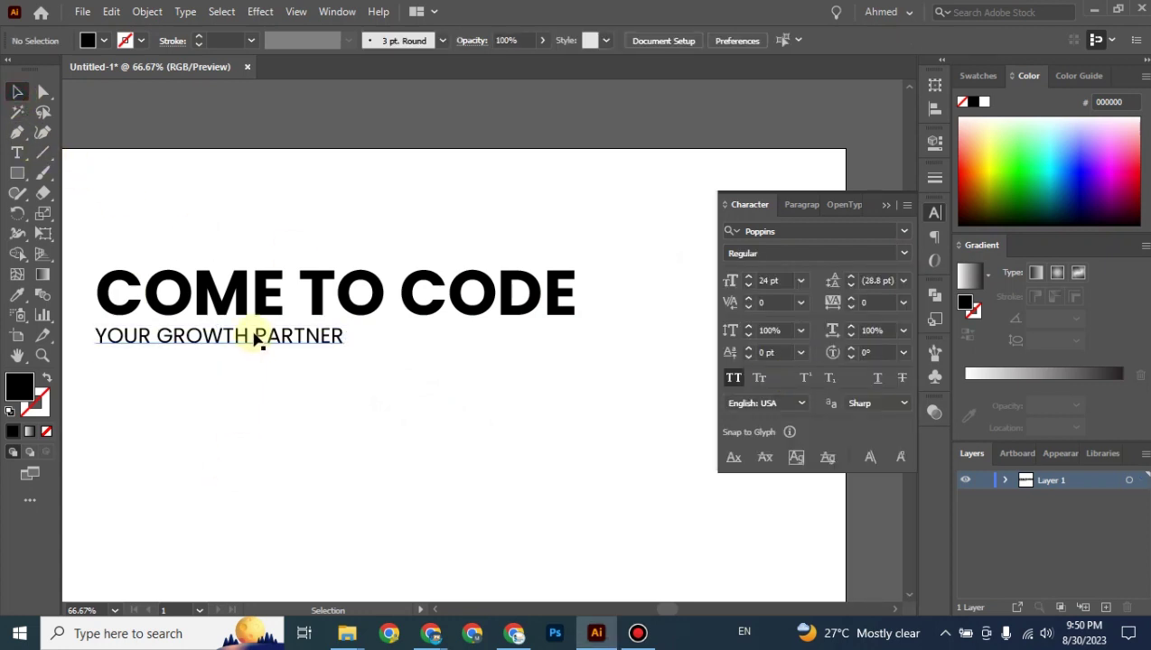
click(257, 339)
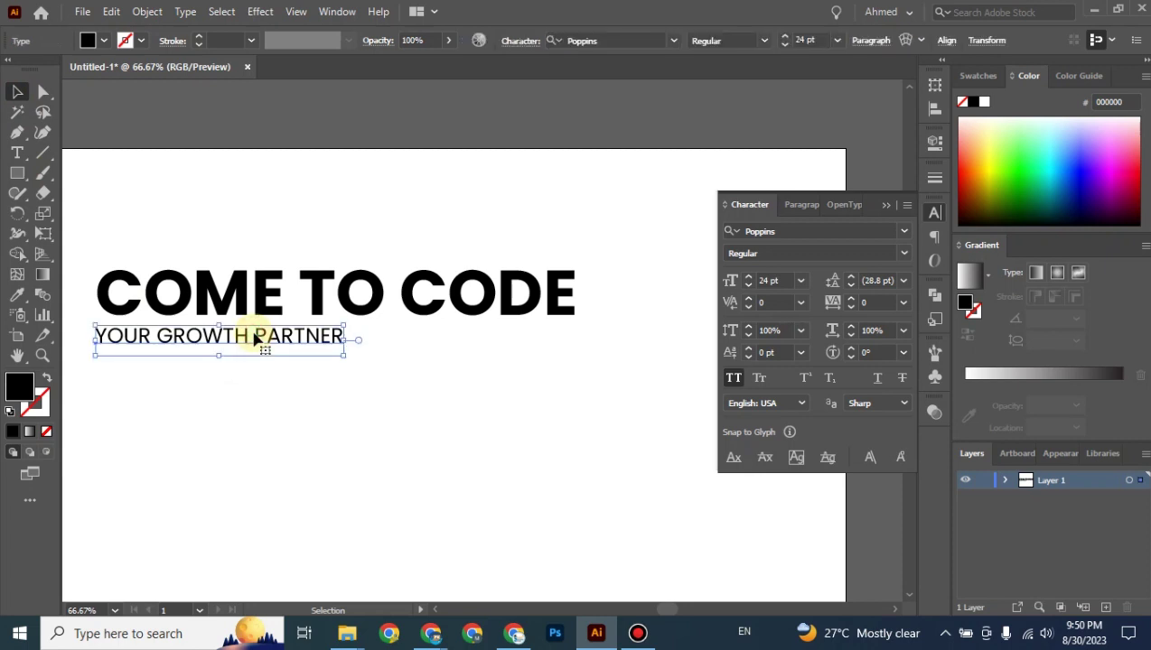
click(282, 392)
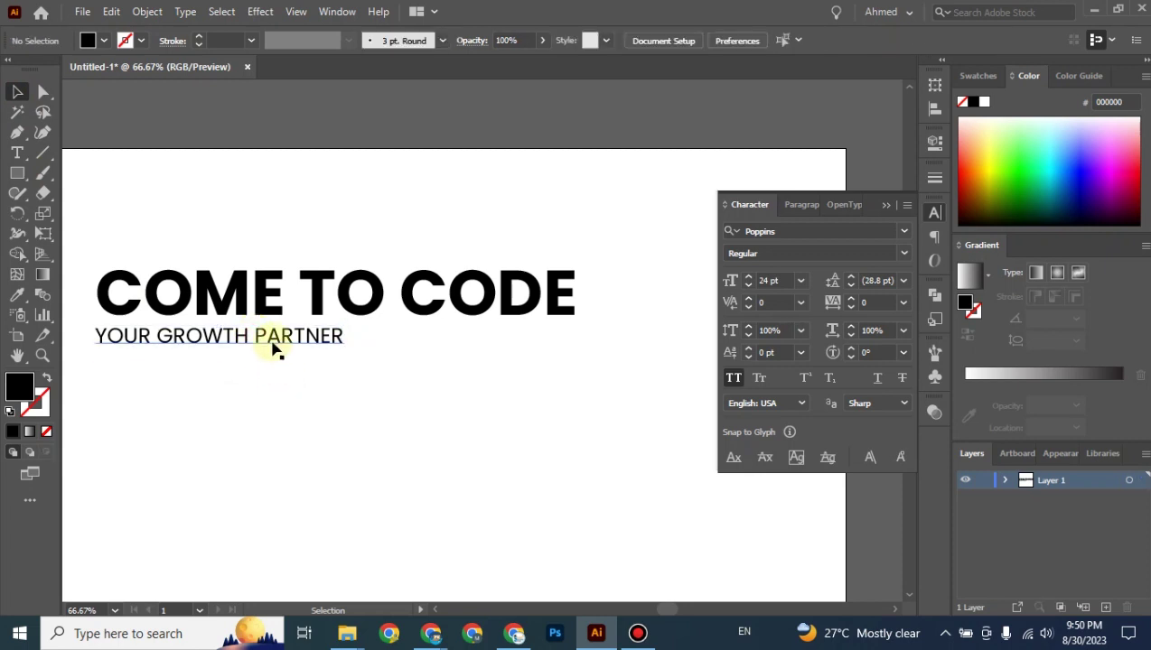
Gradually increase the tracking of the "YOUR GROWTH PARTNER" line to 168.
click(273, 342)
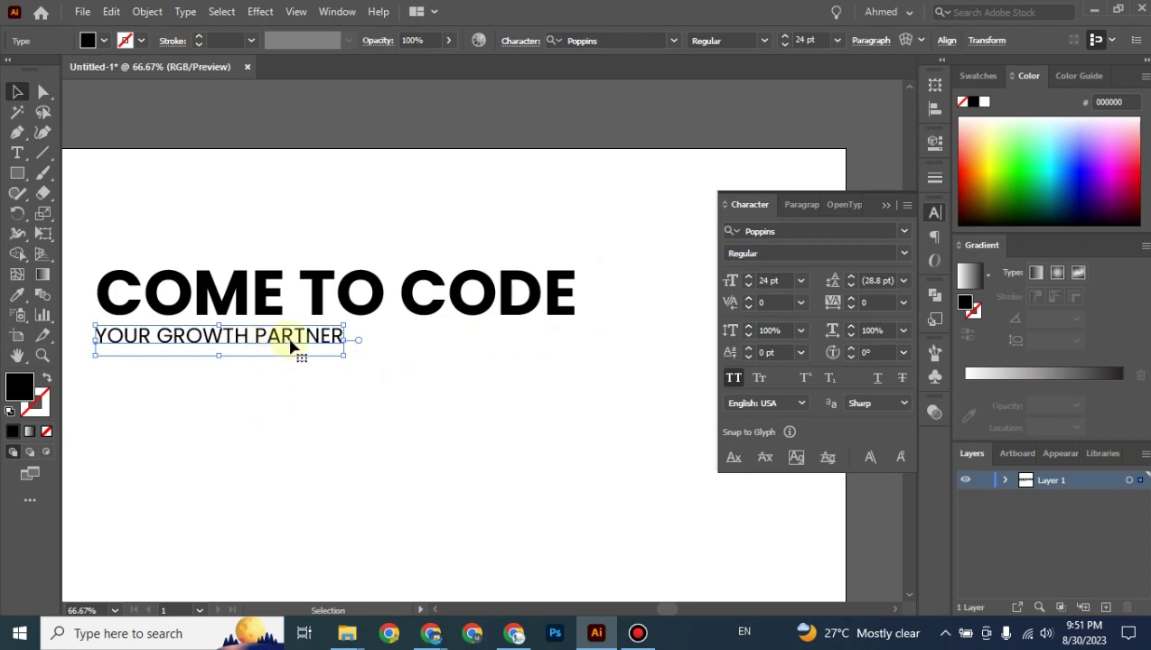
click(869, 304)
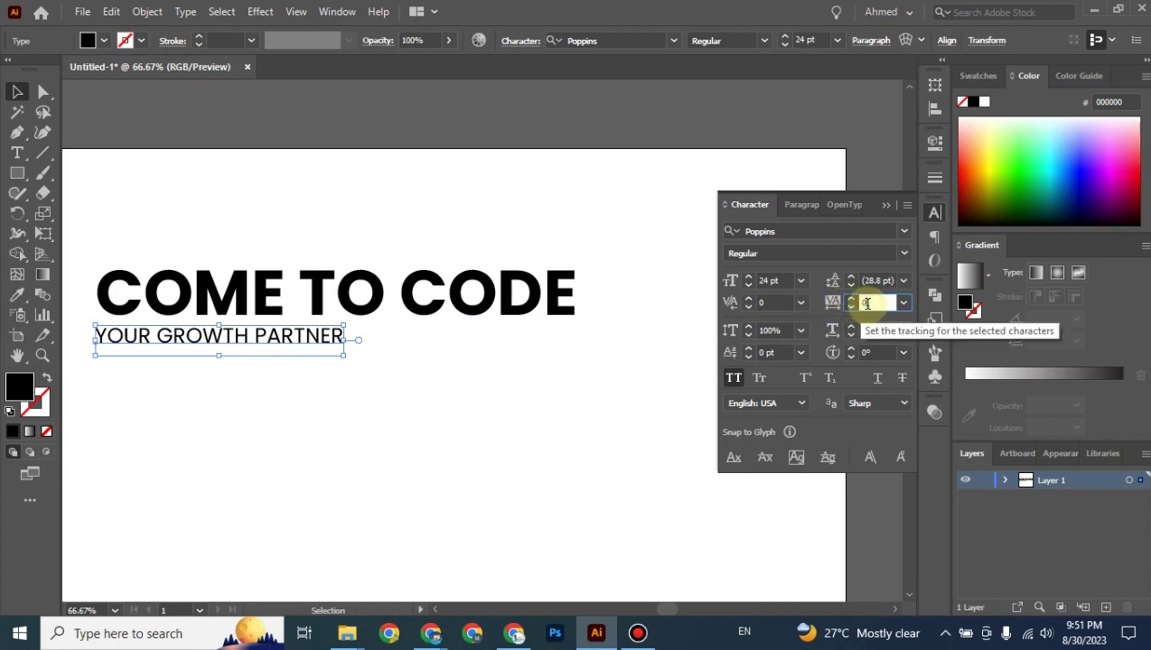
key(Up)
key(Up)
key(Up)
key(Up)
key(Up)
key(Up)
key(Up)
key(Up)
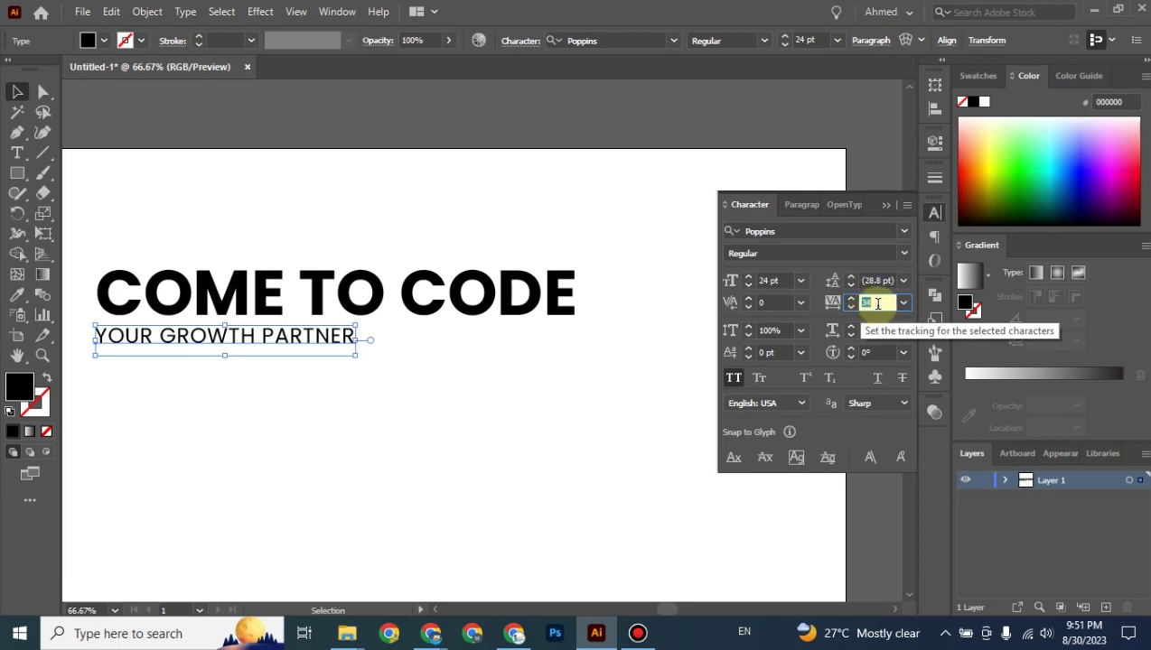
key(Up)
key(Up)
key(Up)
key(Up)
key(Up)
key(Up)
key(Up)
key(Up)
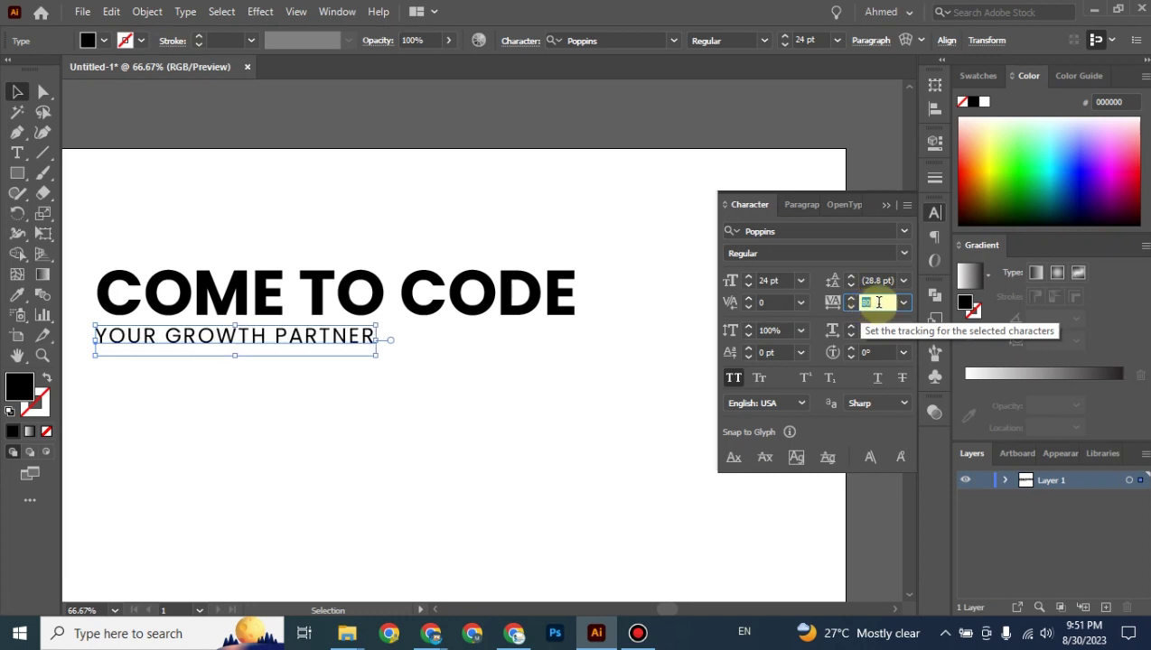
key(Up)
key(Up)
key(Up)
key(Up)
key(Up)
key(Up)
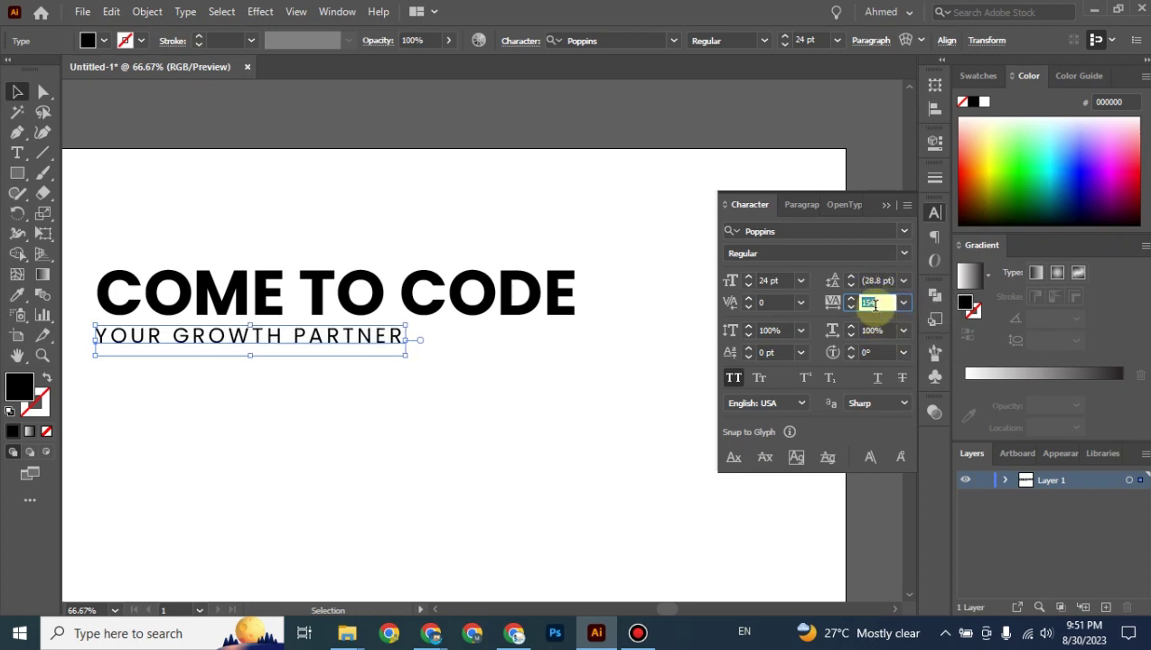
scroll(873, 304, up, 14)
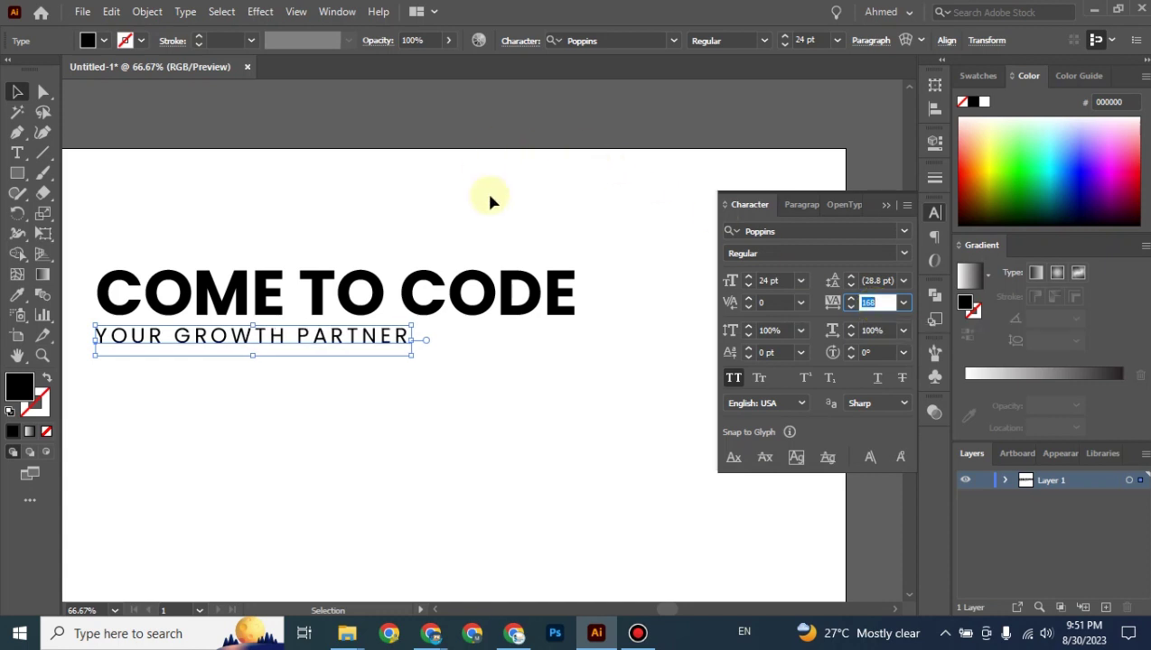
Reset the tracking of the "YOUR GROWTH PARTNER" line to 0.
click(858, 303)
text(0)
key(Return)
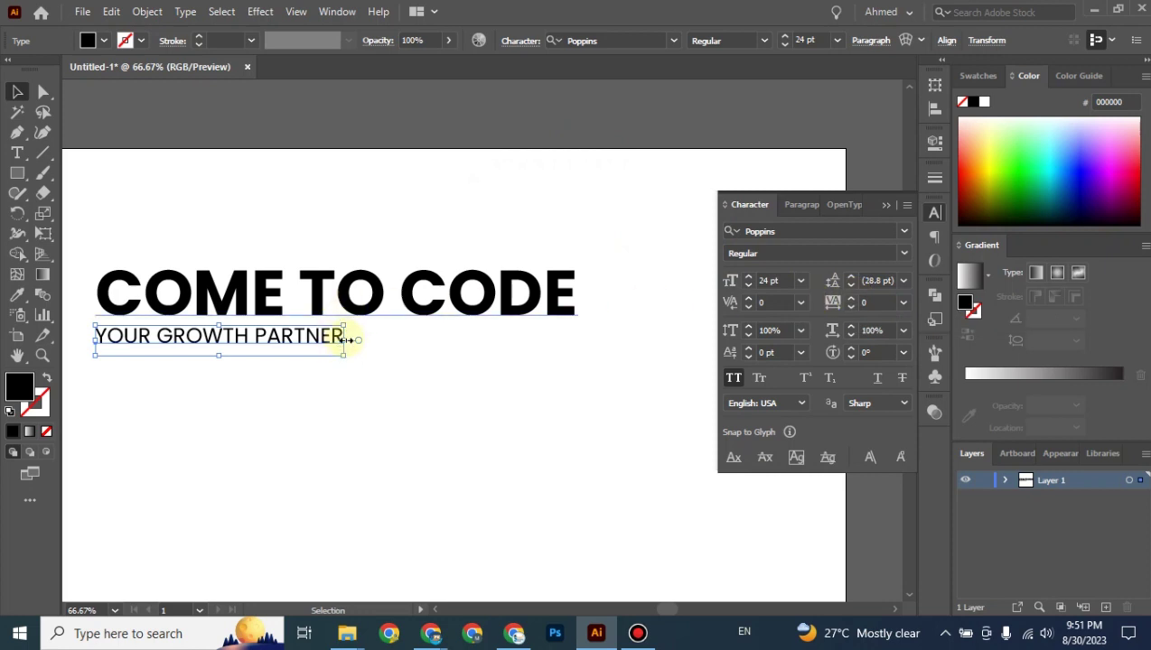
Try to stretch the "YOUR GROWTH PARTNER" line horizontally to the full width of "COME TO CODE".
drag(346, 340, 465, 346)
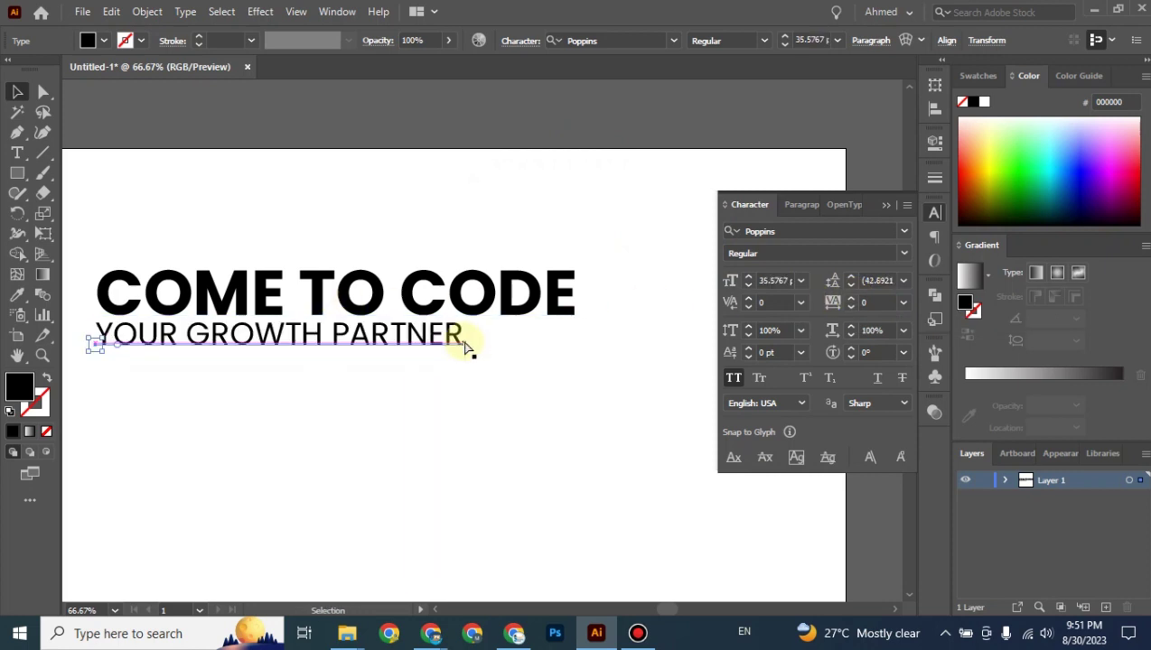
key(ctrl+z)
drag(346, 340, 574, 344)
click(537, 406)
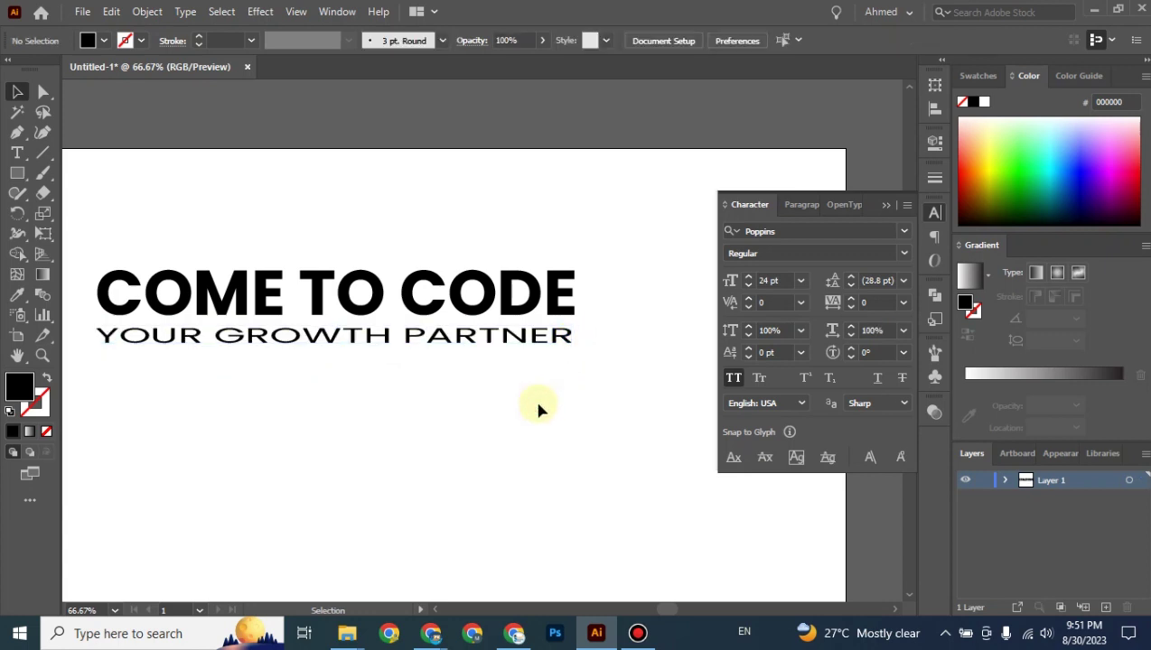
key(ctrl+minus)
key(ctrl+plus)
key(ctrl+plus)
click(500, 350)
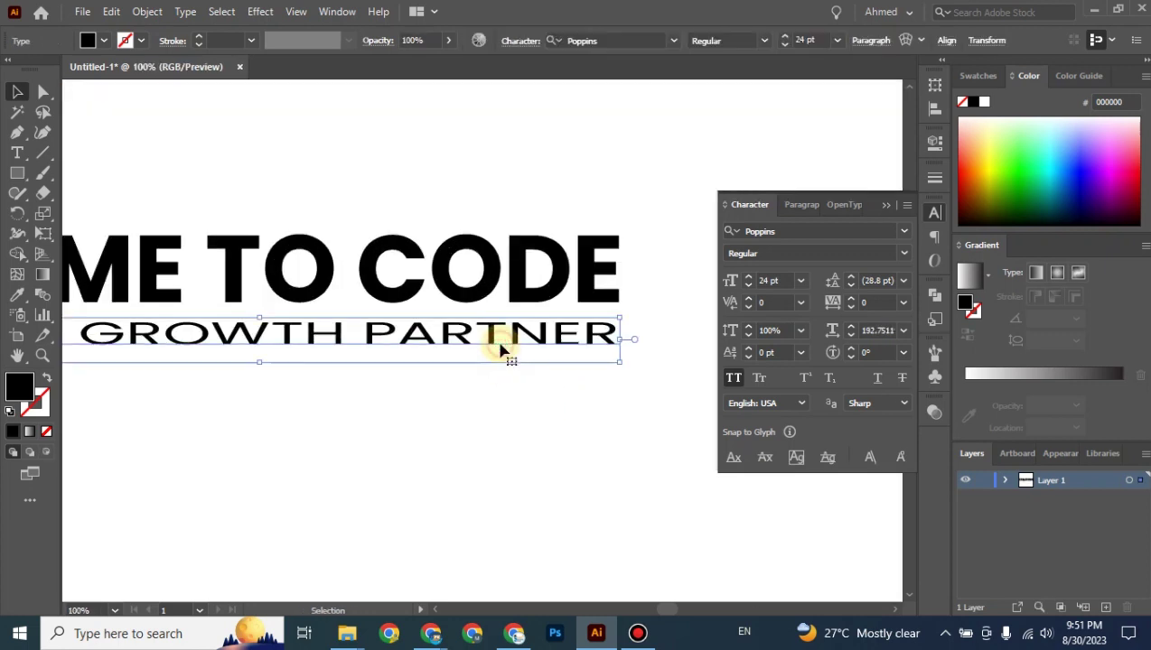
Restore the horizontal scale of the "YOUR GROWTH PARTNER" line to 100%.
key(ctrl+minus)
click(547, 247)
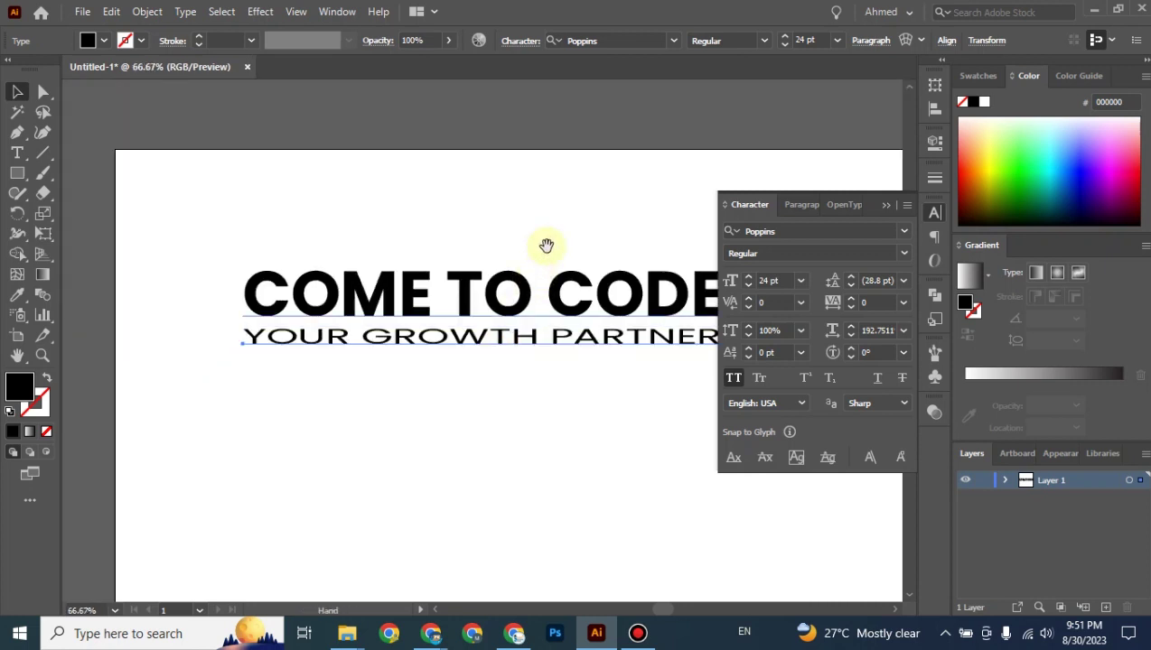
drag(551, 233, 403, 236)
click(244, 331)
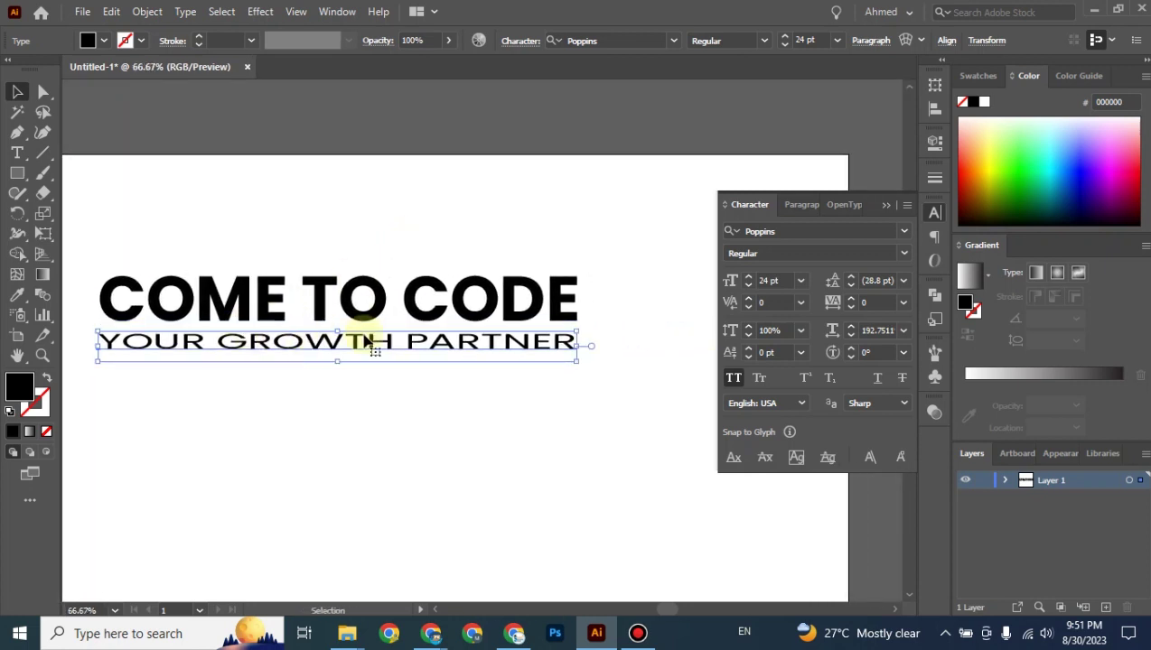
key(ctrl+shift+x)
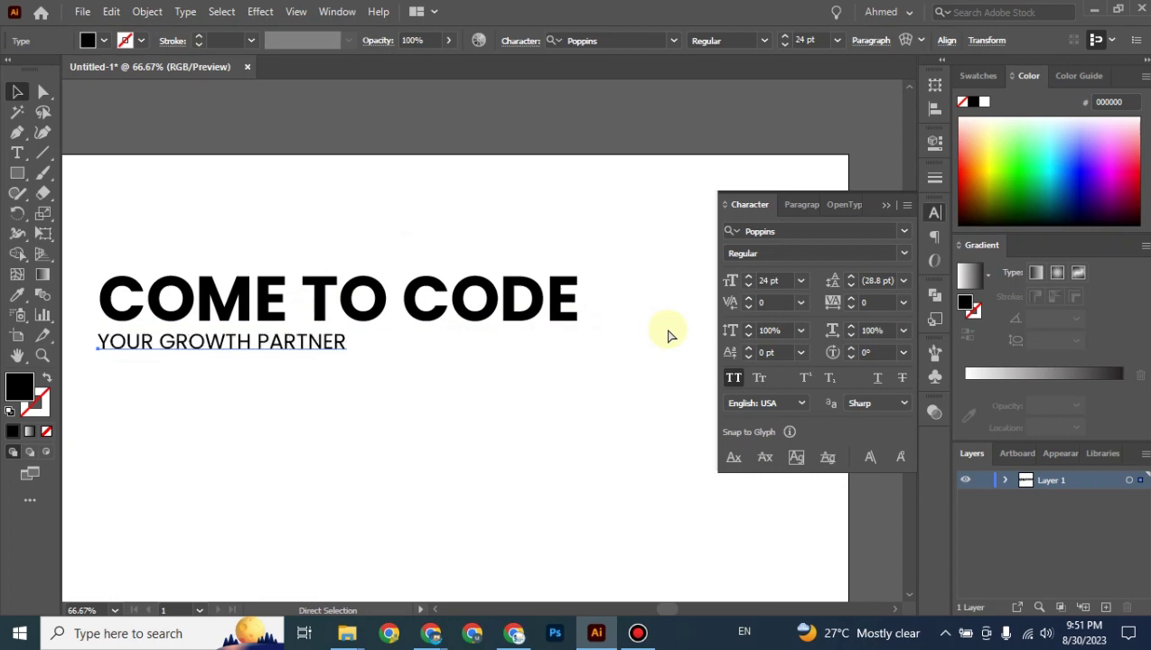
Widen the letter spacing of the "YOUR GROWTH PARTNER" line by setting its tracking to 400.
key(Up)
key(Up)
key(Up)
key(Up)
key(Up)
key(Up)
key(Up)
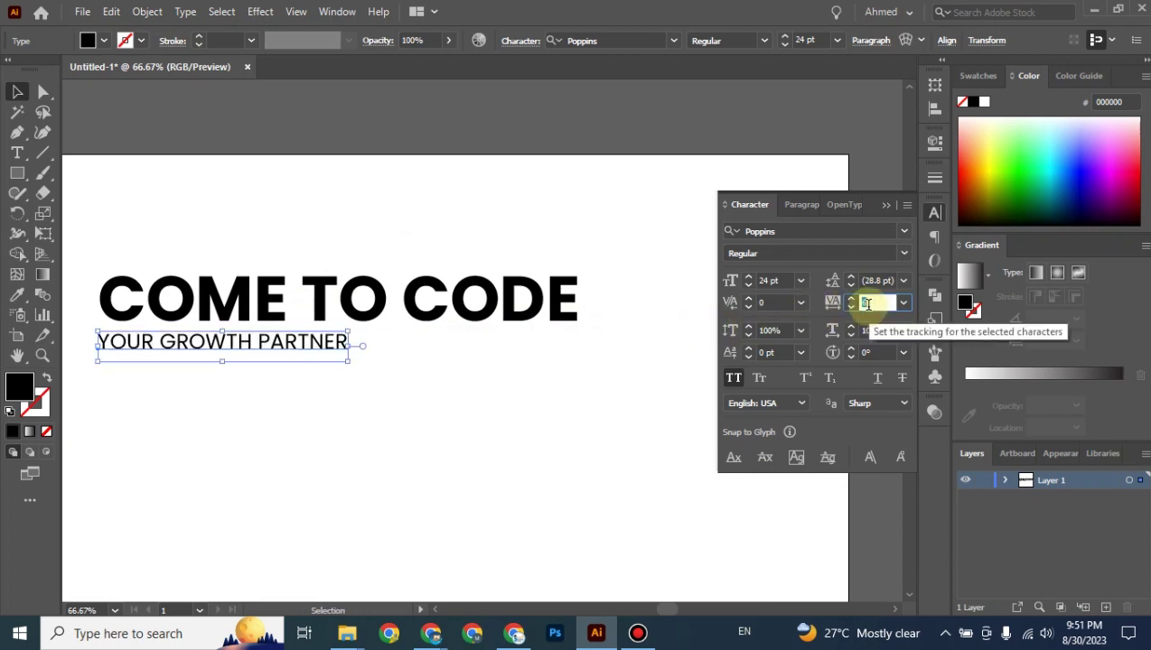
key(Up)
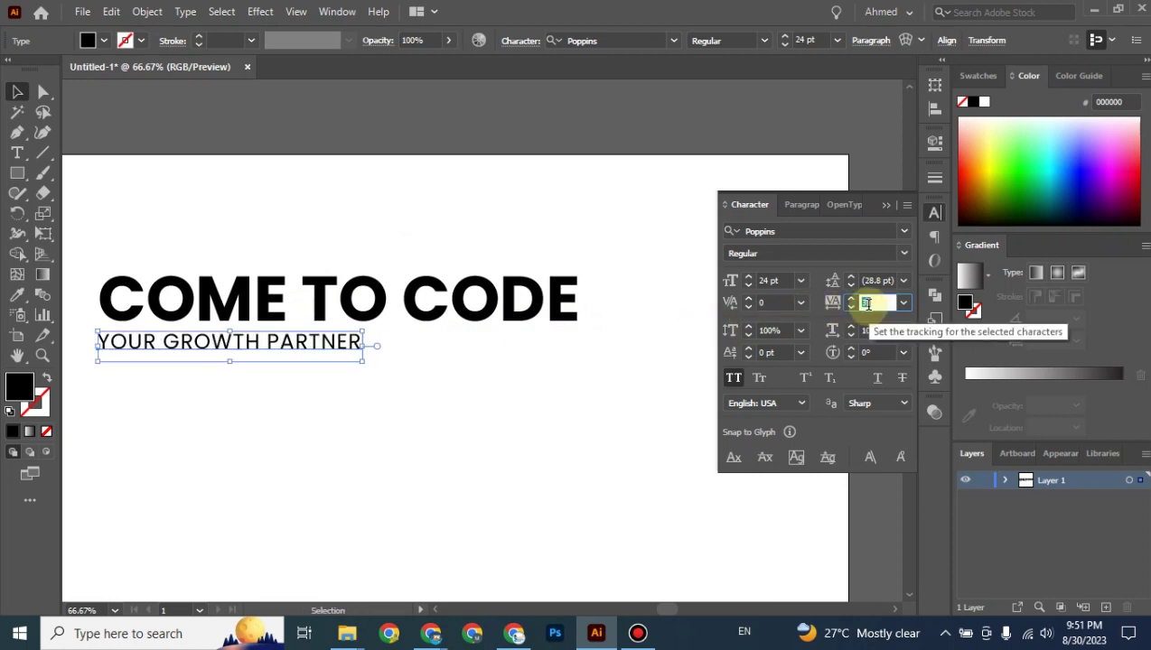
text(4)
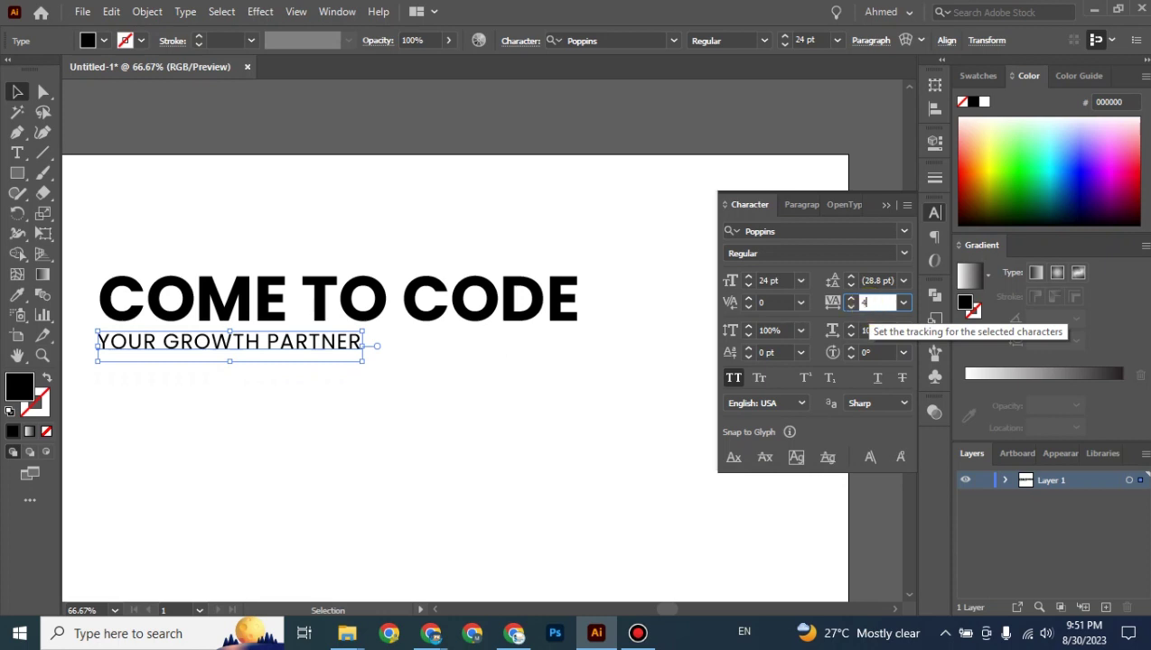
text(00)
key(Return)
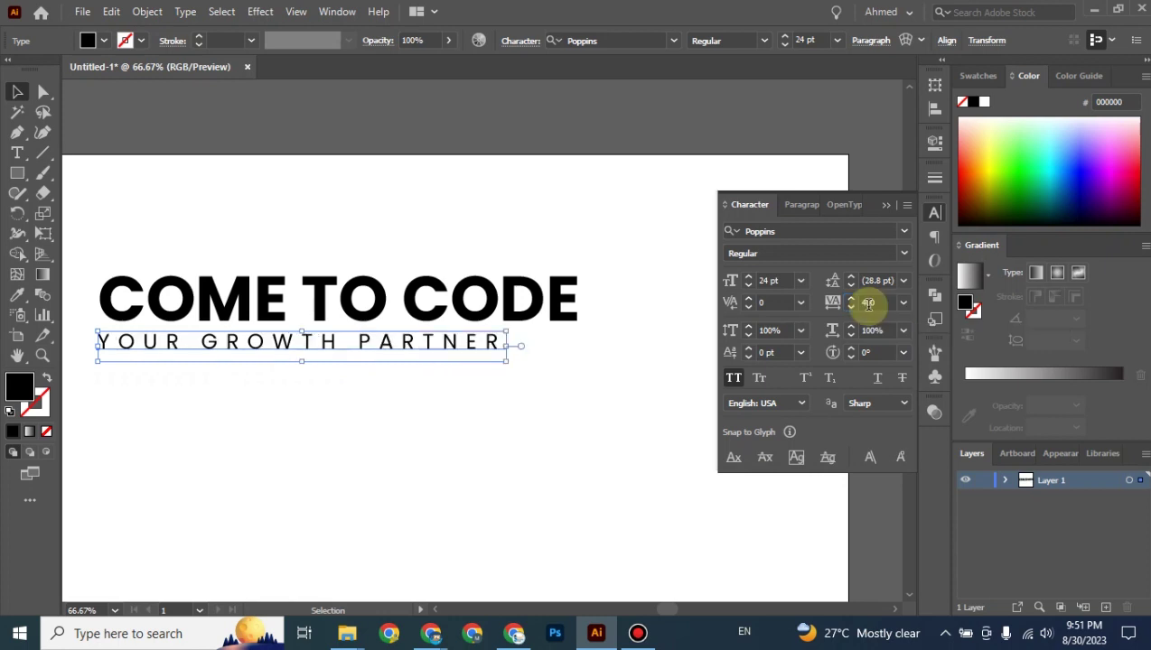
Set the tracking of the "YOUR GROWTH PARTNER" line to 600 so it spans the heading's width, and deselect it.
drag(880, 305, 860, 307)
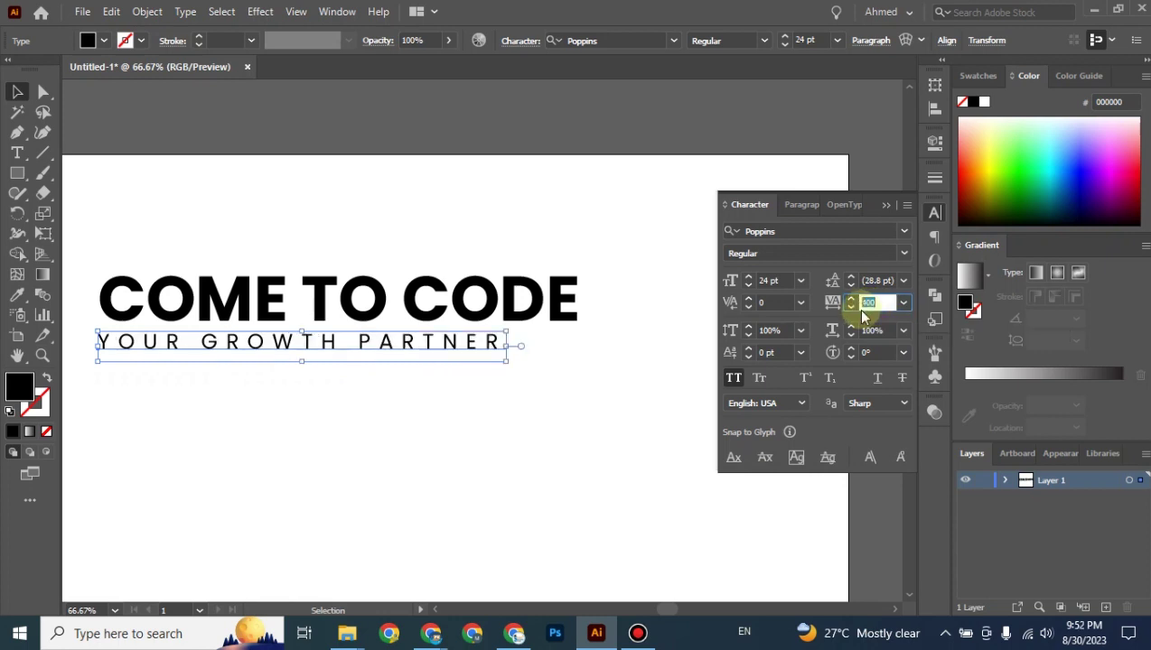
text(600)
key(Return)
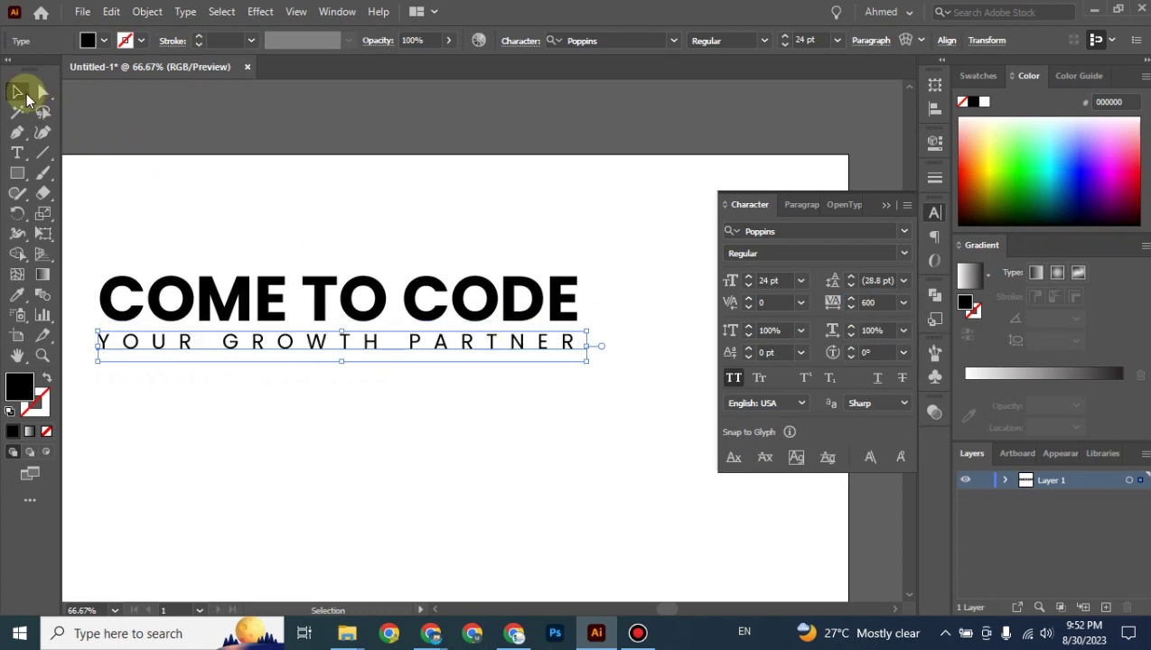
click(230, 201)
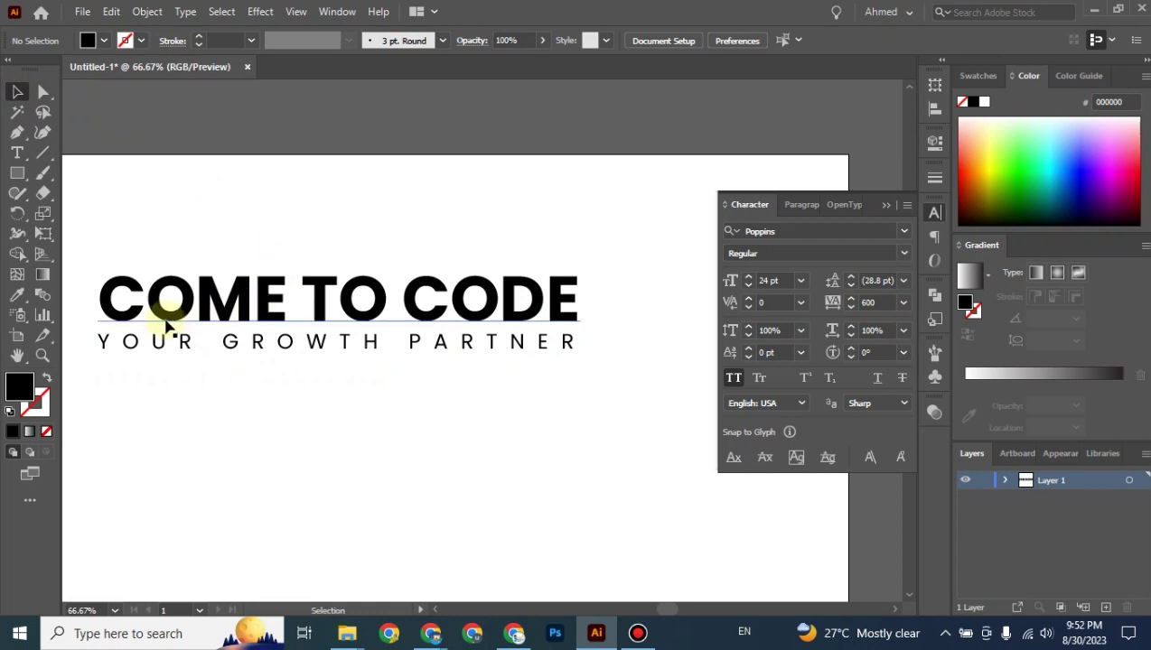
Select both the heading and the tagline and show their Paragraph settings.
click(96, 272)
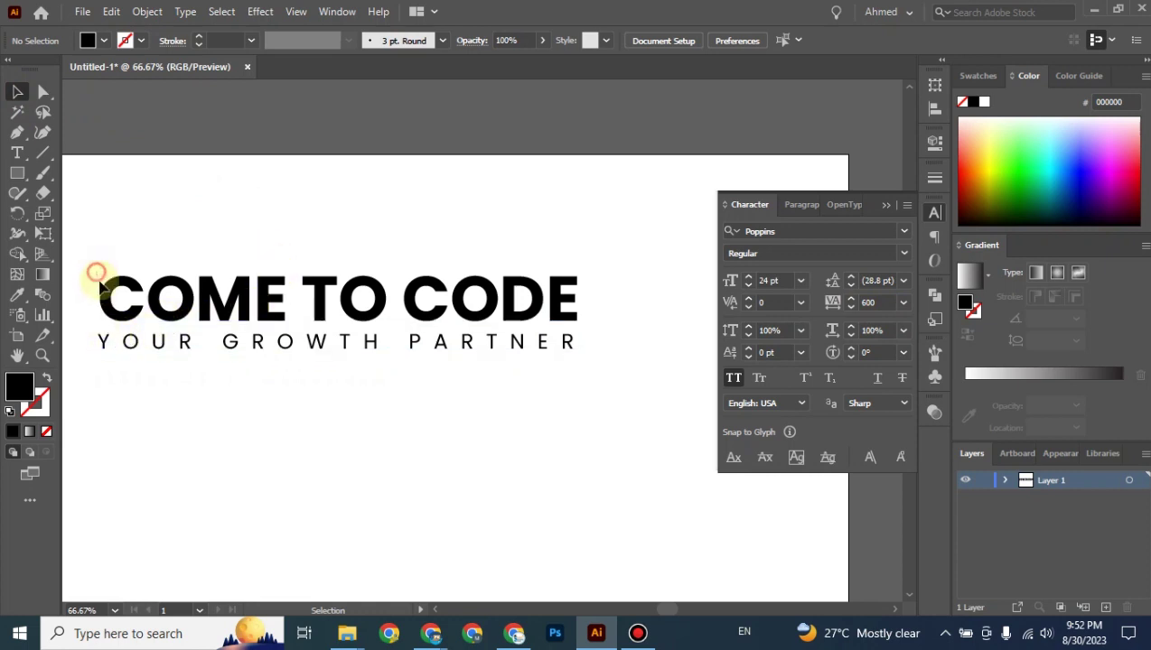
drag(149, 359, 149, 360)
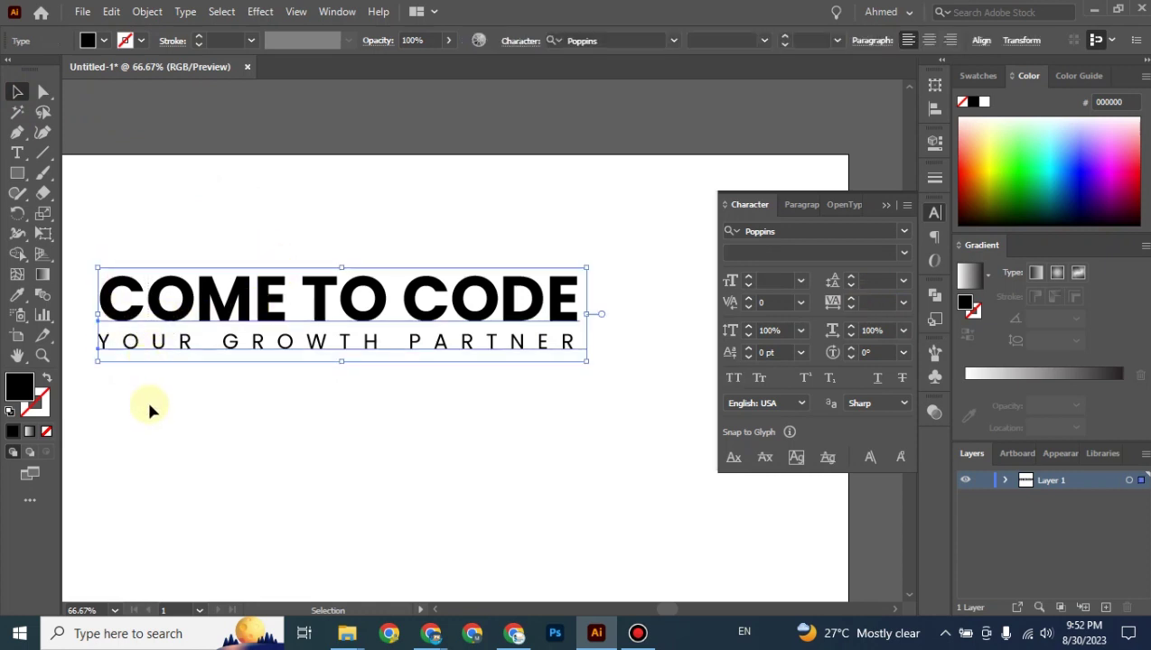
key(ctrl+equal)
key(ctrl+equal)
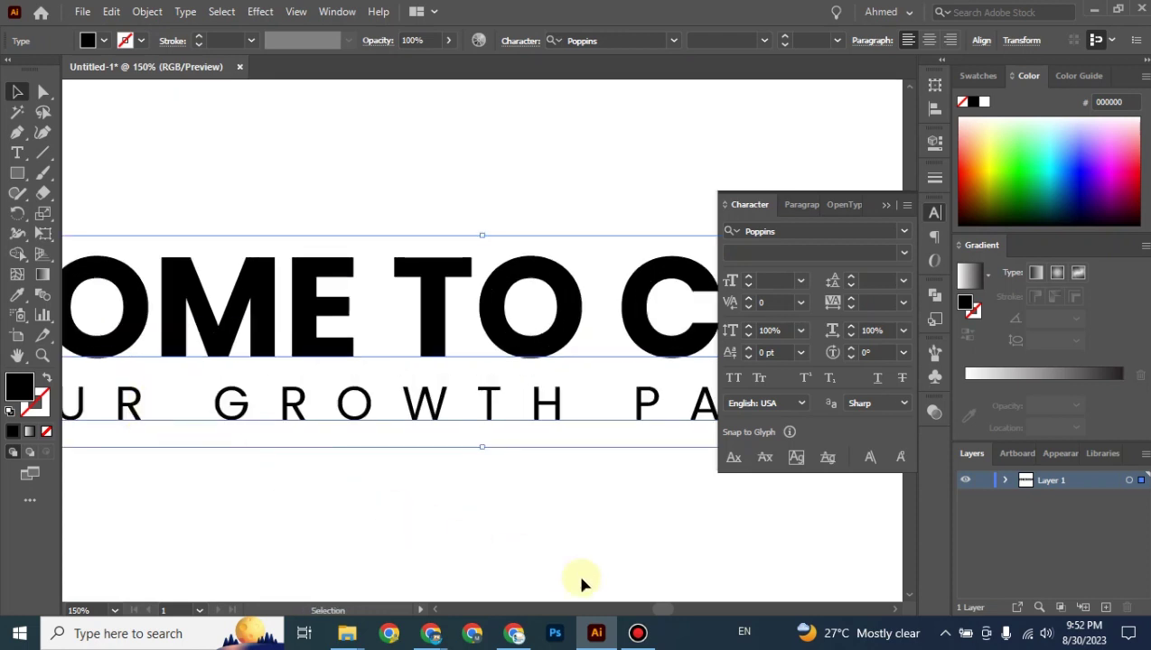
scroll(654, 612, left, 10)
scroll(659, 618, right, 4)
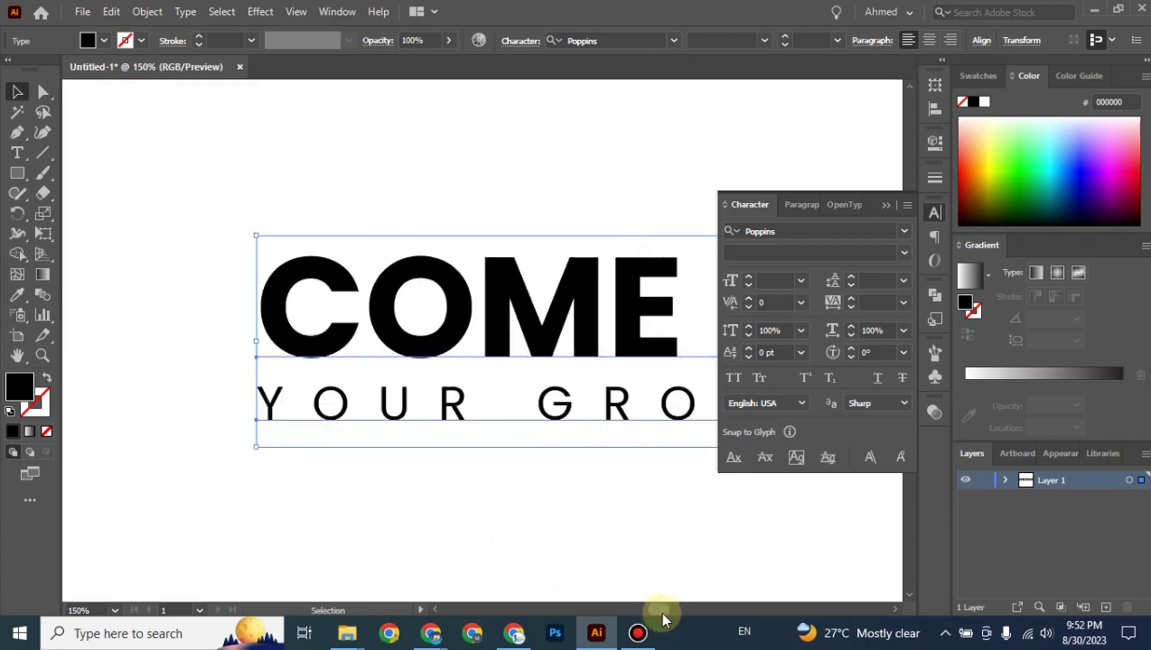
scroll(662, 620, right, 5)
scroll(662, 620, left, 2)
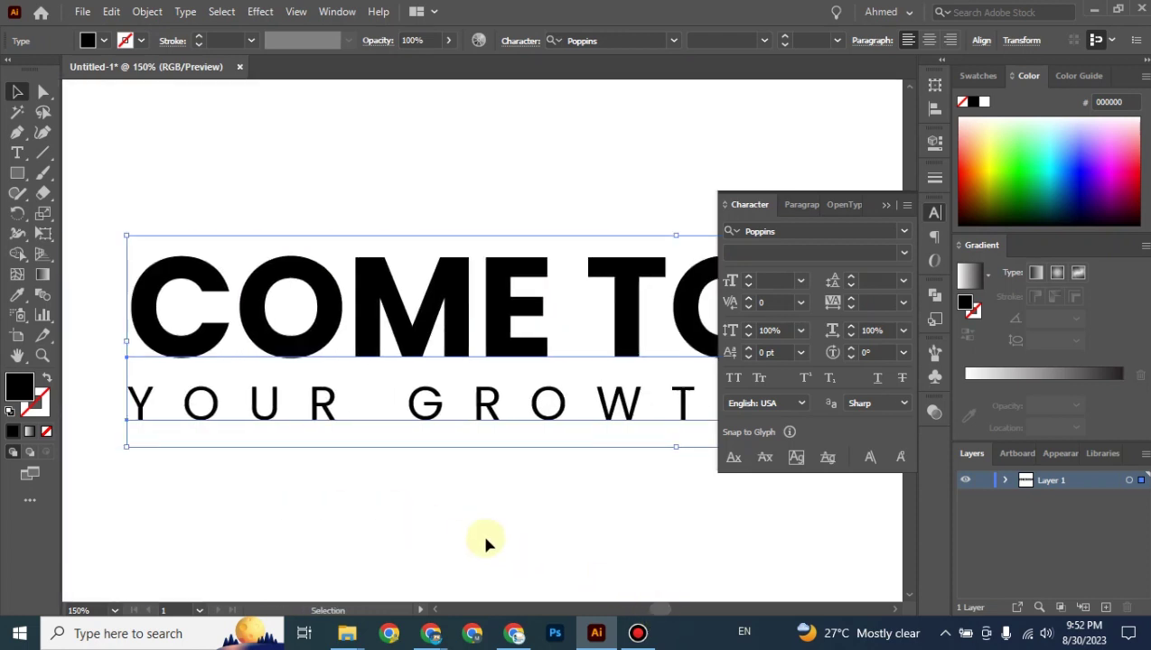
click(803, 205)
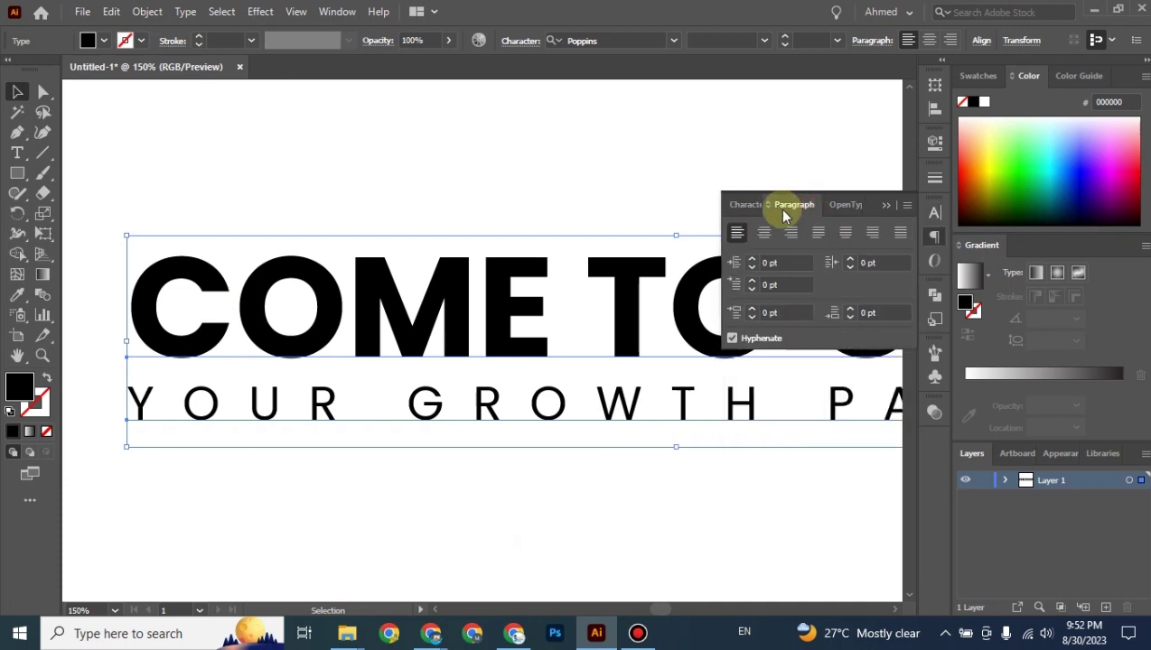
Align the left edges of the "COME TO CODE" heading and the "YOUR GROWTH PARTNER" tagline, and deselect them.
click(746, 206)
click(801, 206)
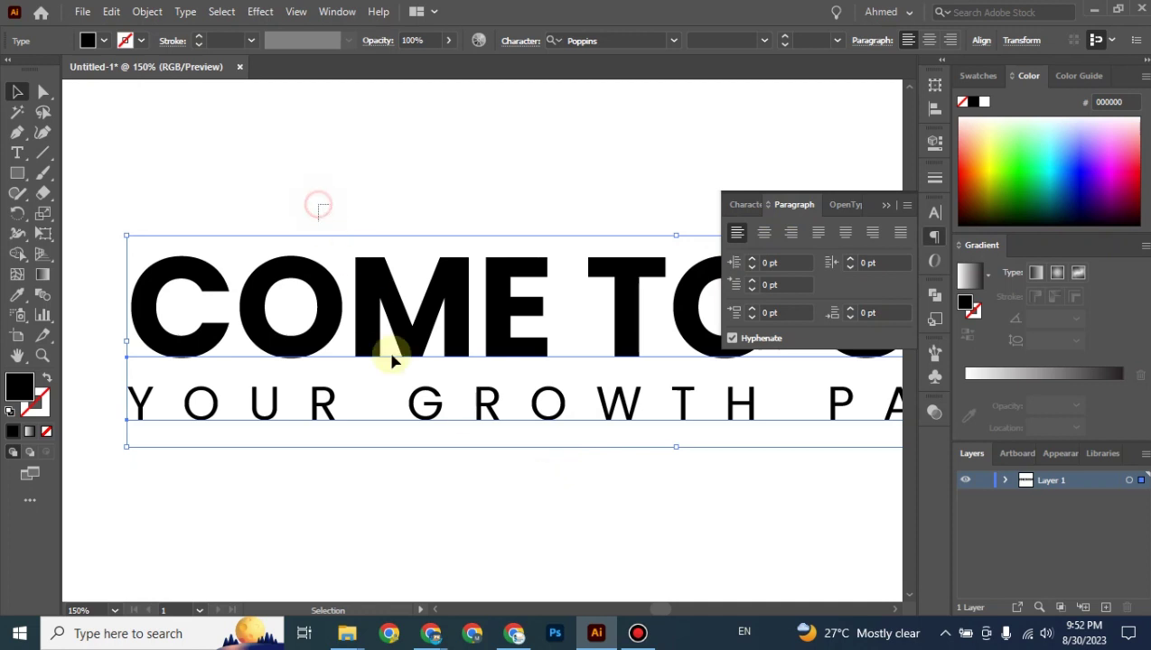
click(935, 118)
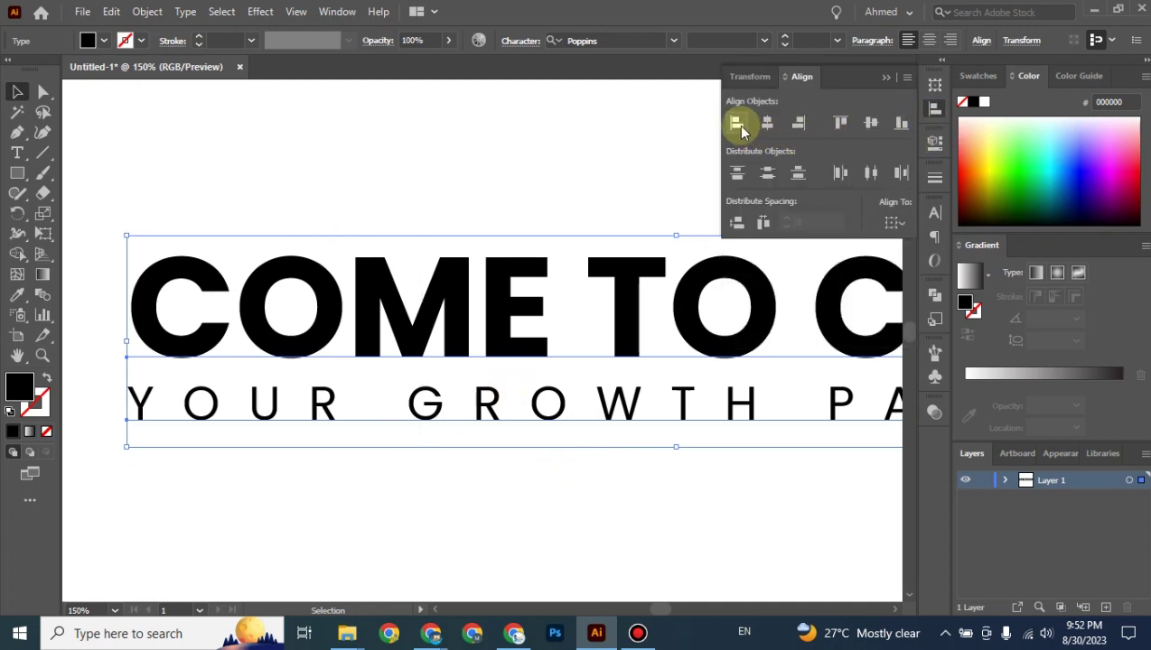
click(738, 124)
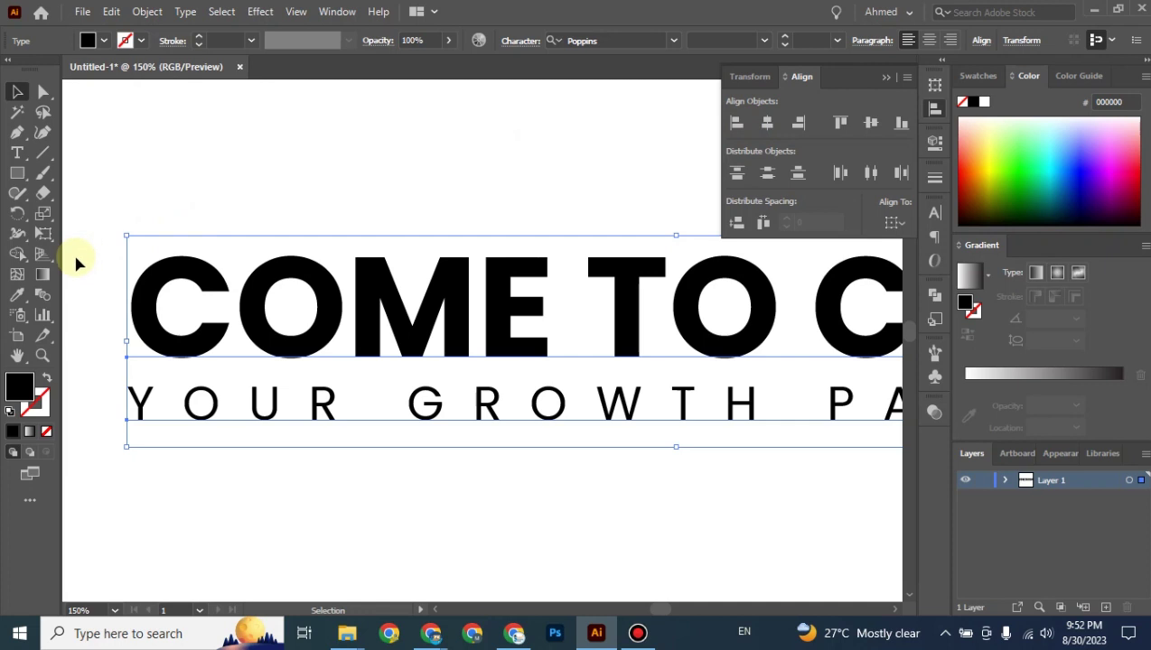
key(ctrl+plus)
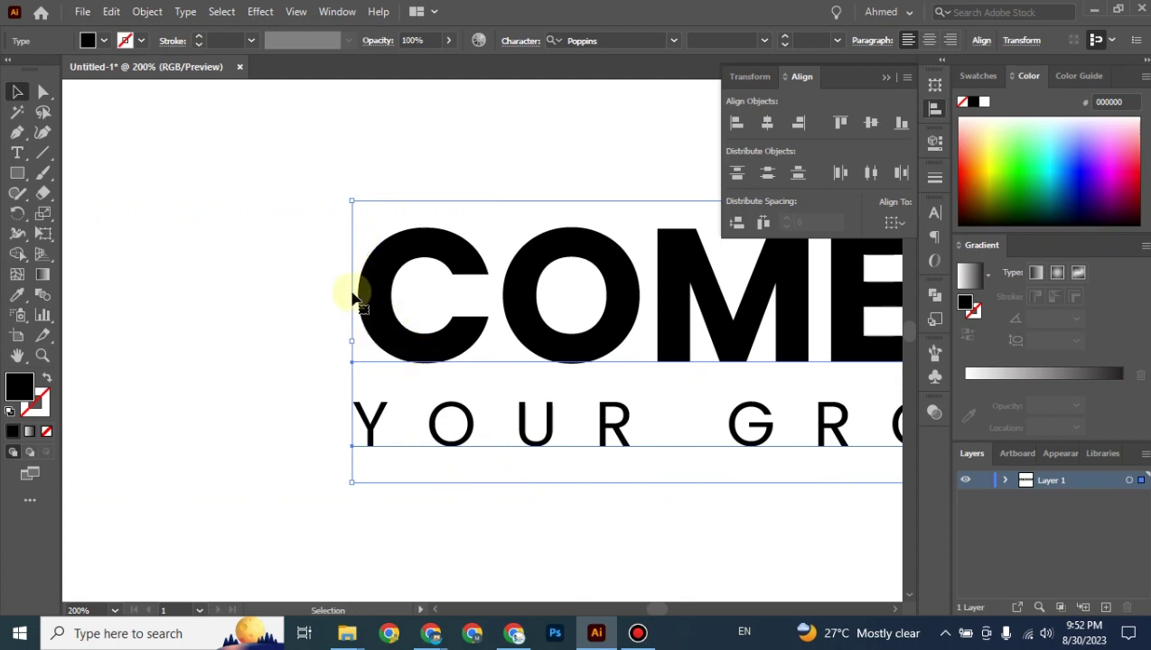
click(260, 320)
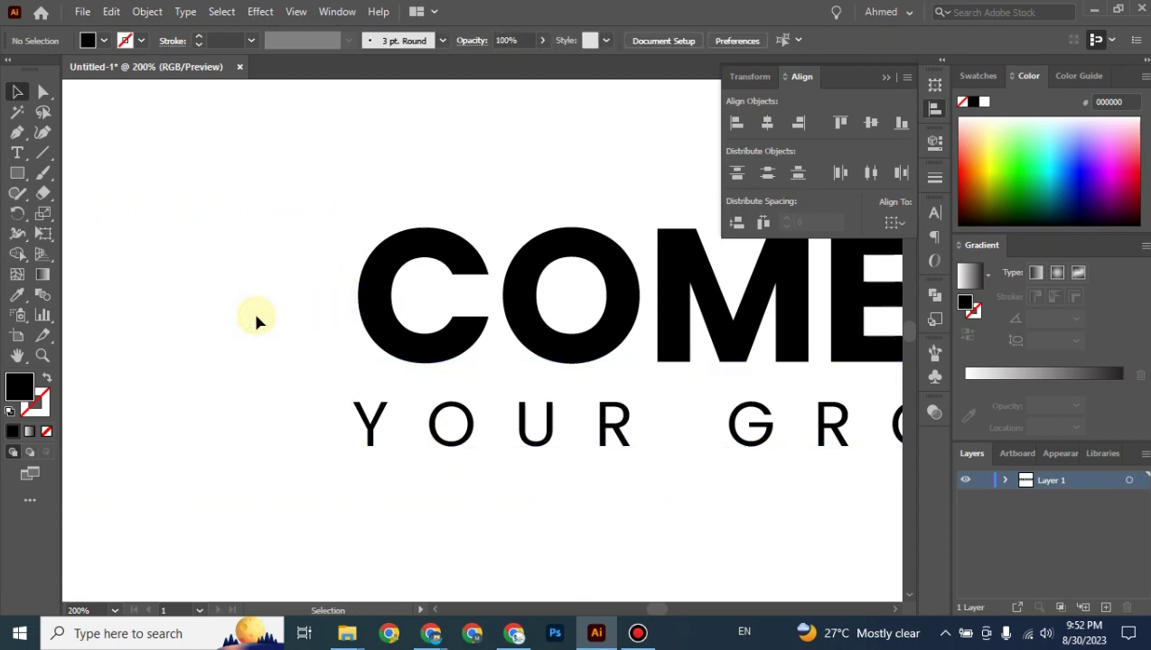
Draw a vertical reference line with a black stroke from the left edge of the heading's first C down past the tagline.
click(44, 153)
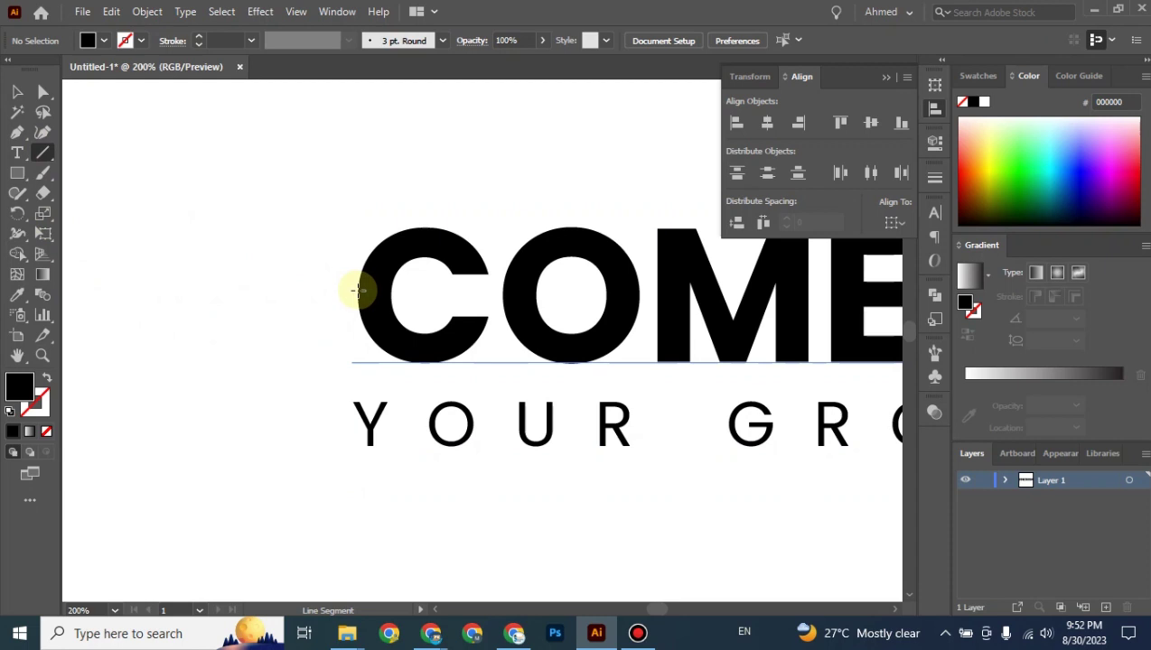
drag(358, 290, 373, 466)
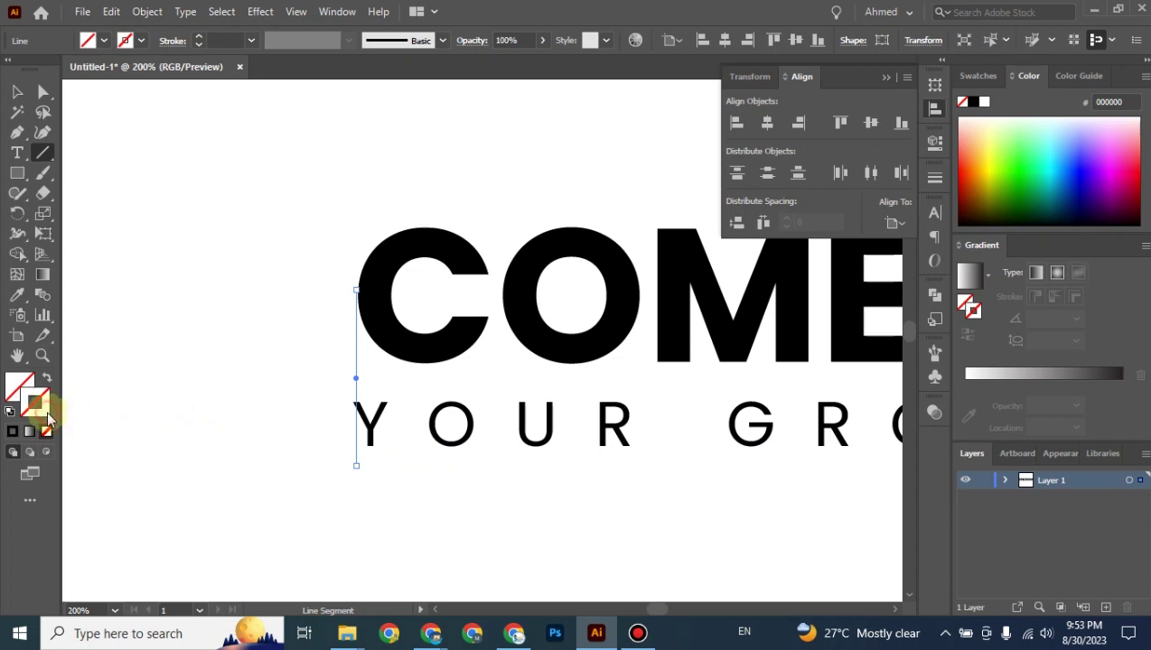
click(12, 431)
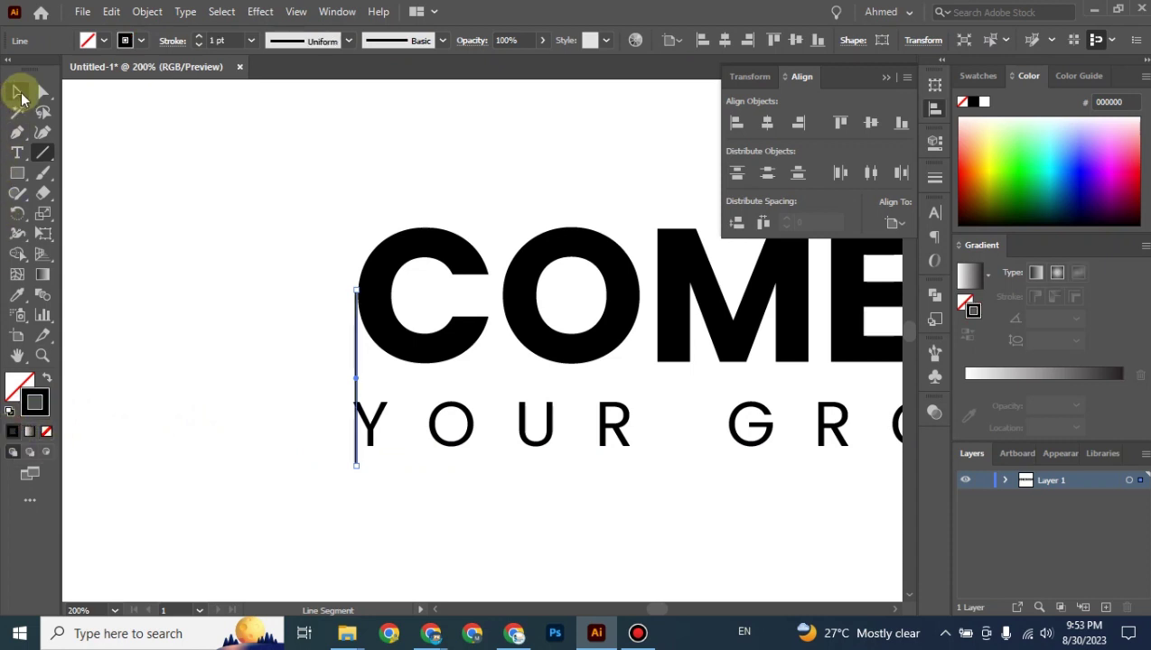
click(20, 95)
click(155, 234)
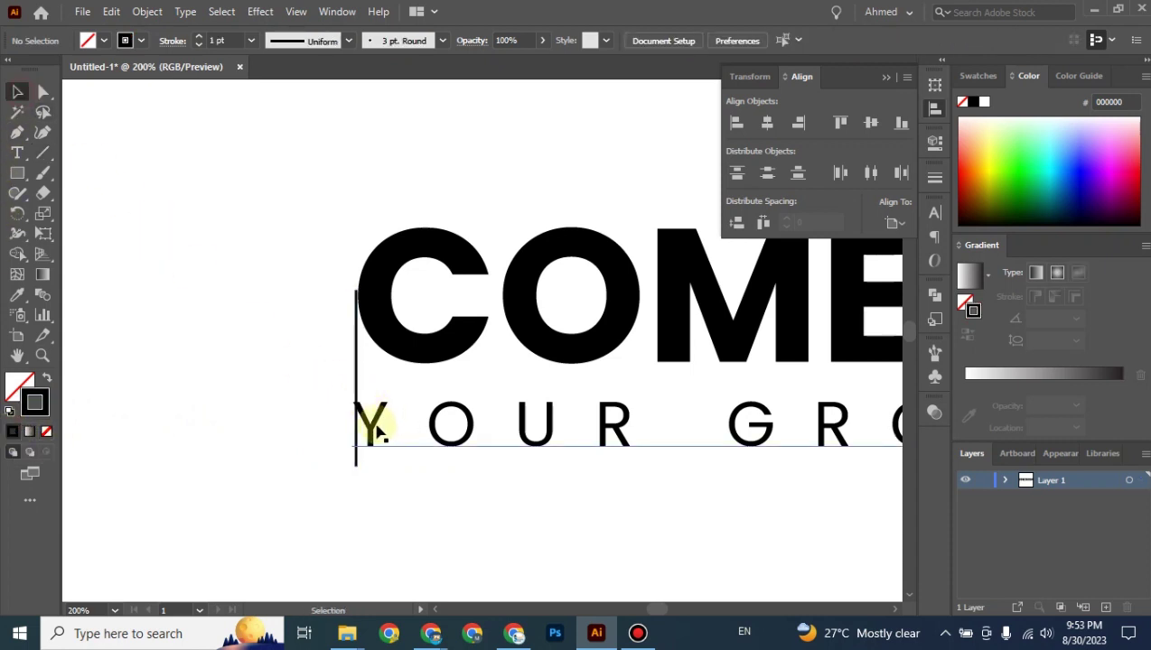
Nudge the tagline right until its Y lines up with the reference line, and delete that line.
click(375, 431)
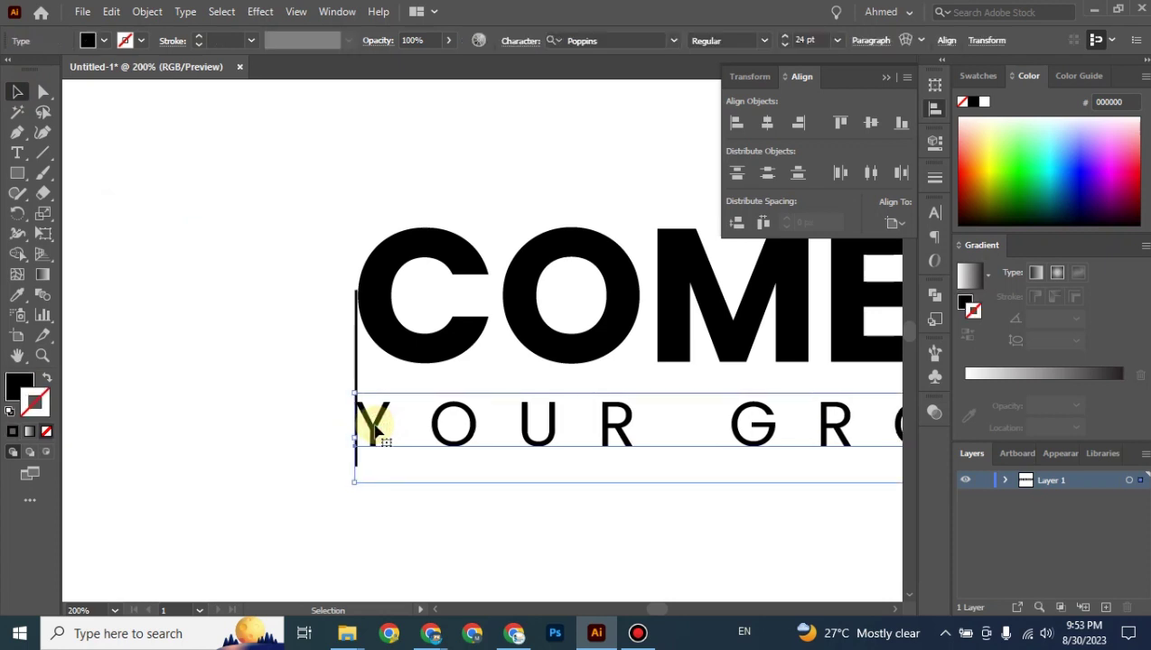
click(228, 353)
drag(357, 360, 253, 370)
key(Delete)
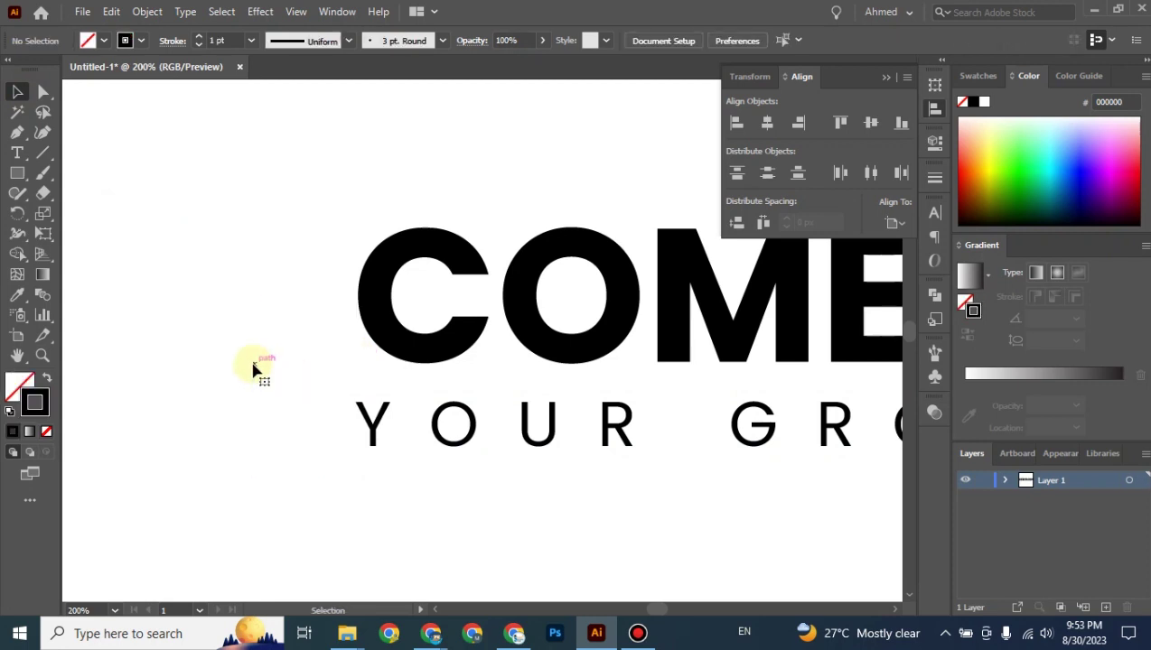
Draw a vertical reference line from the right edge of the heading's final E down past the tagline.
drag(666, 611, 671, 610)
click(42, 152)
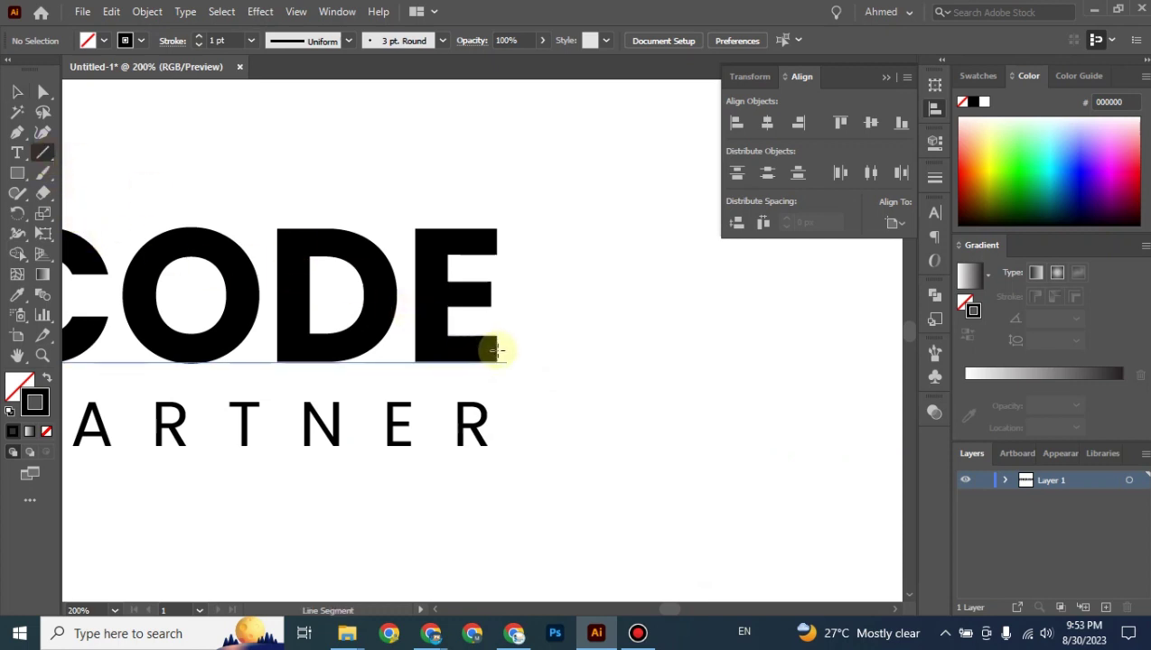
drag(494, 350, 496, 453)
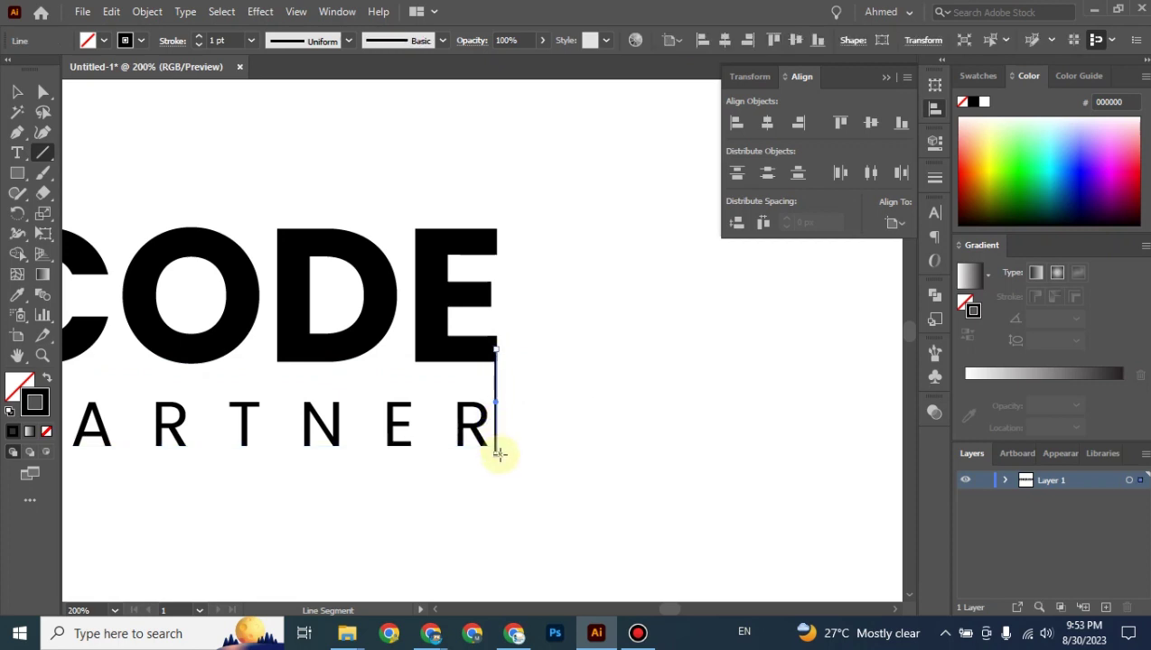
click(17, 91)
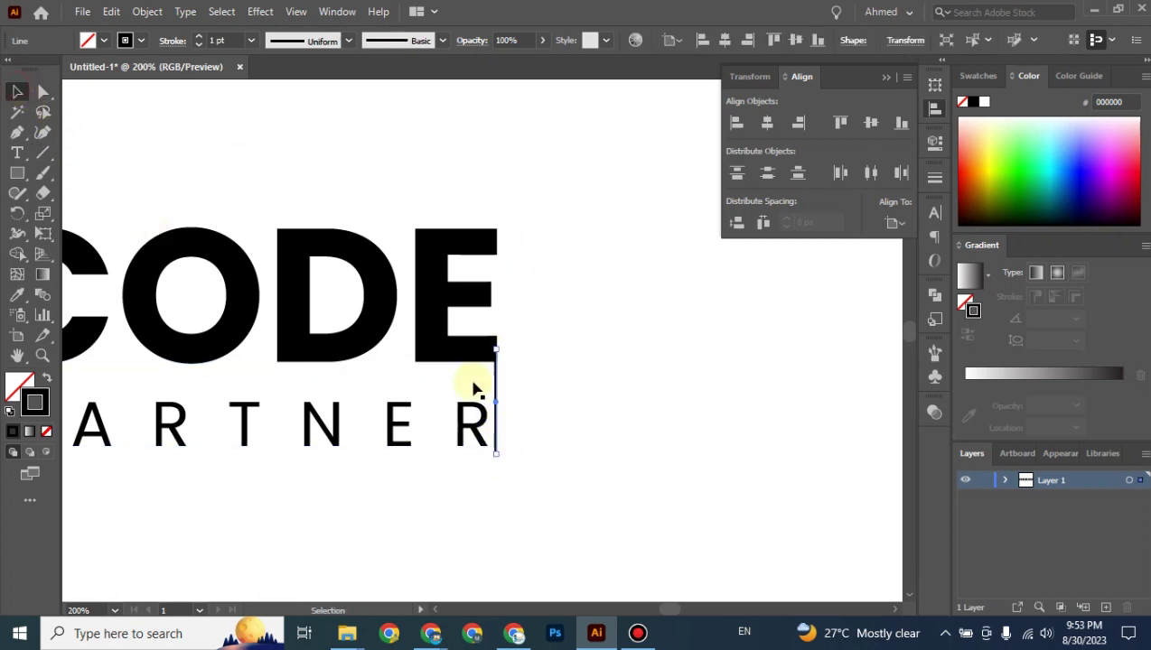
Set the tagline's tracking to 608 so its final R reaches the reference line, and deselect it.
click(465, 417)
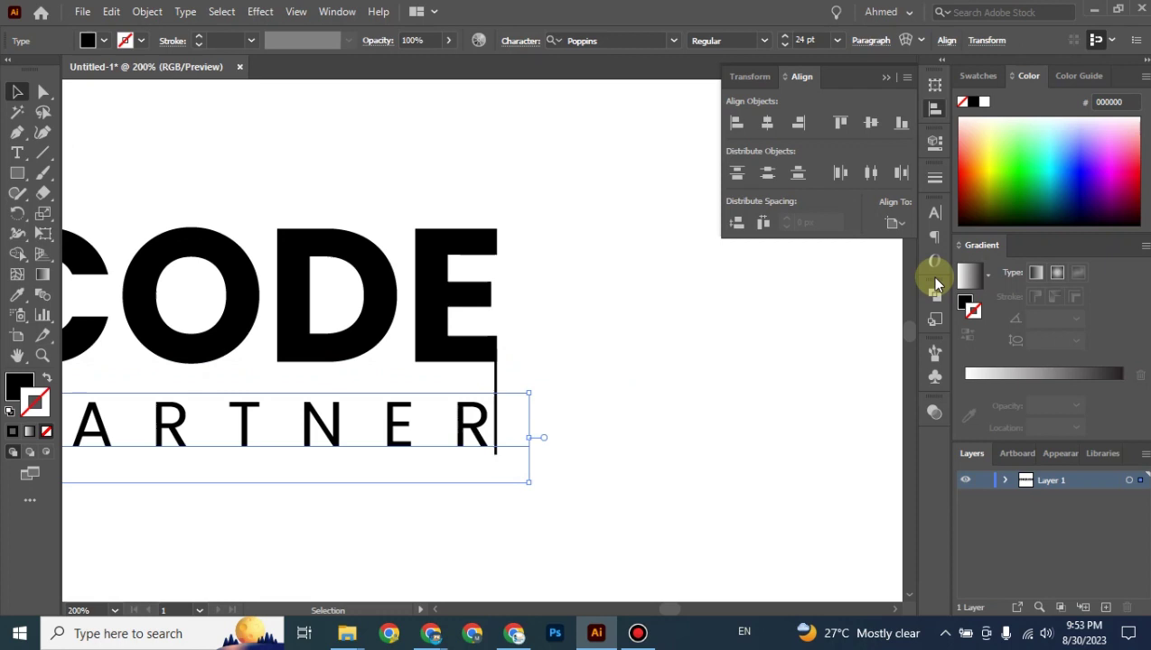
click(935, 214)
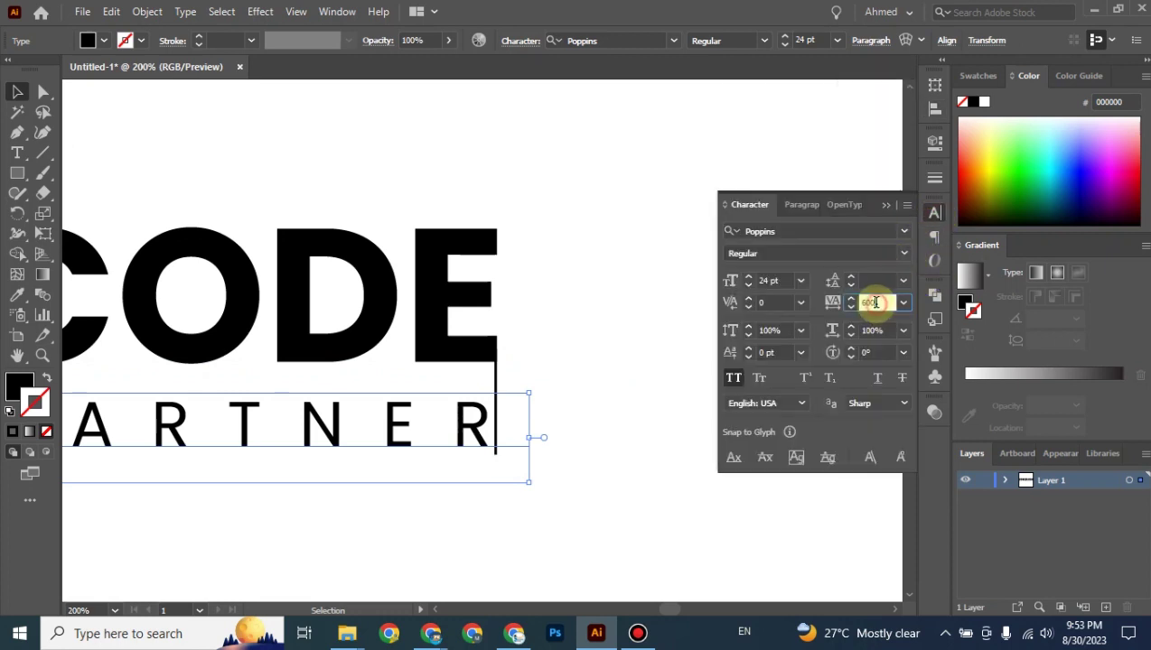
click(874, 303)
scroll(874, 303, up, 3)
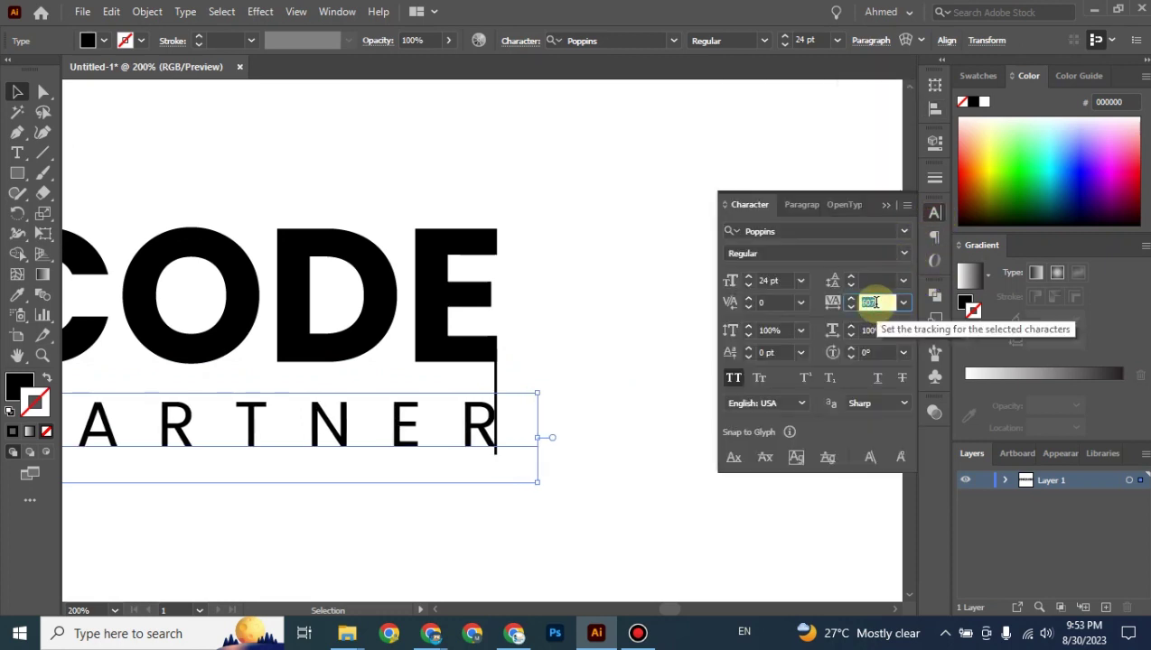
scroll(875, 301, up, 2)
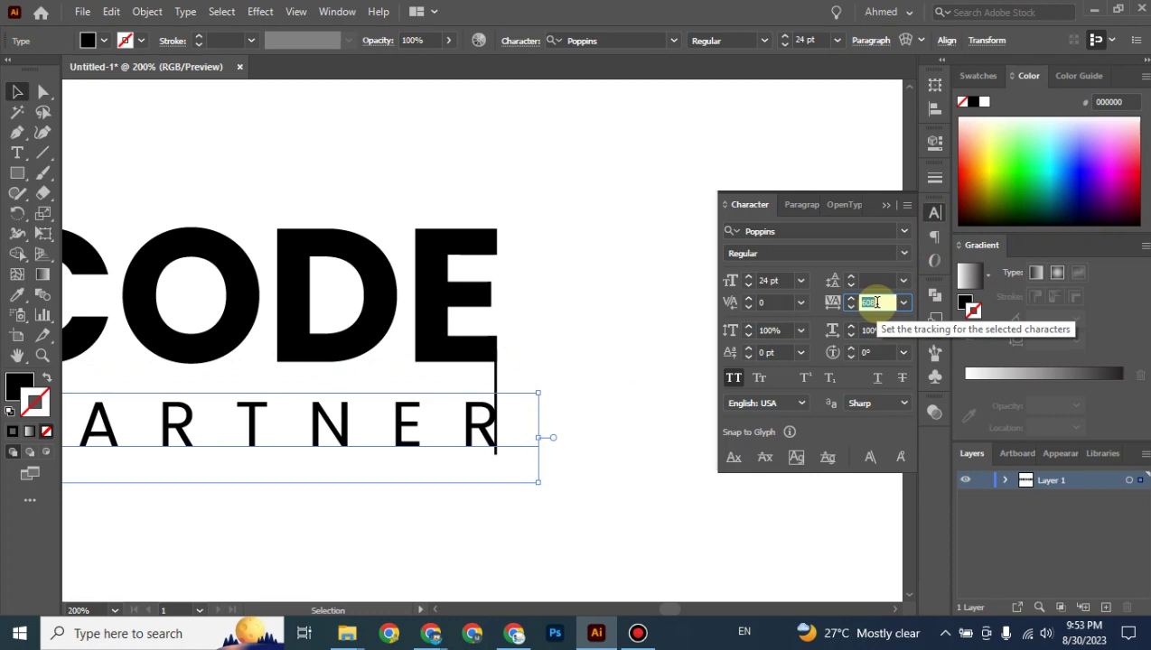
click(366, 131)
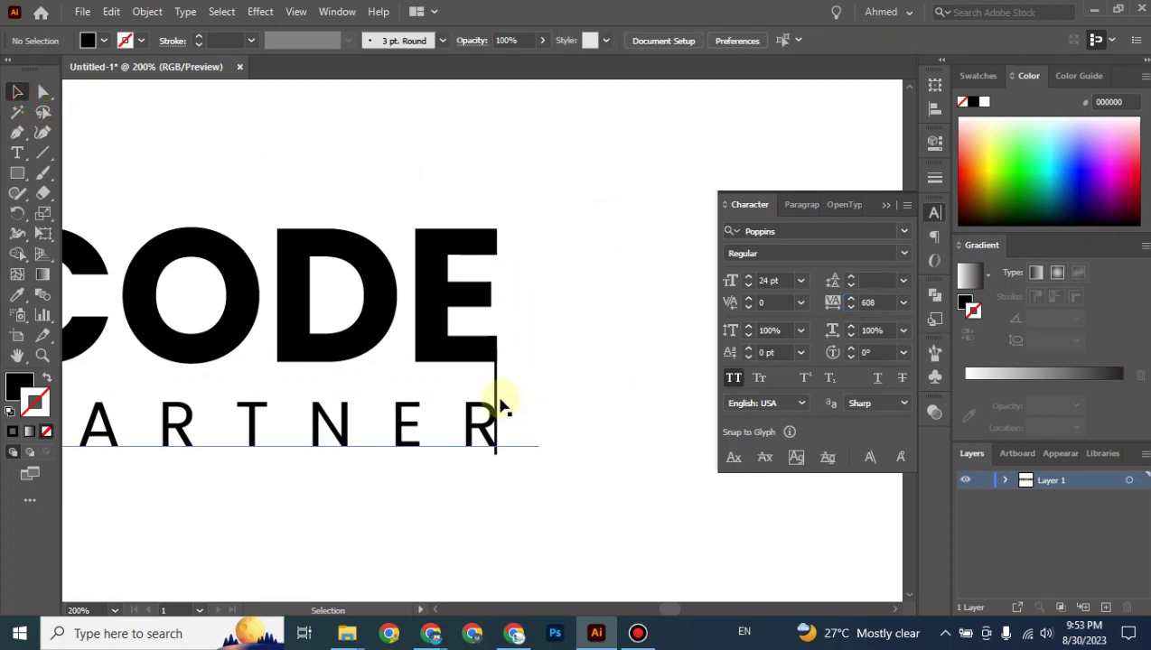
Delete the vertical reference line at the end of the heading.
drag(498, 396, 556, 400)
shift+click(556, 400)
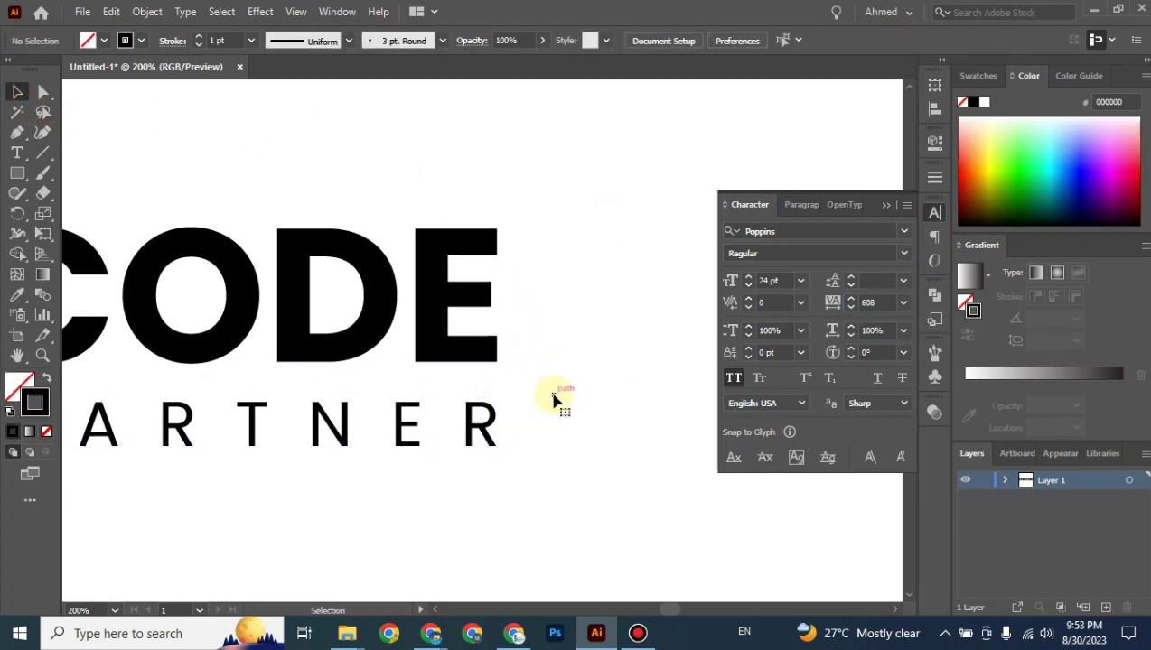
key(ctrl+minus)
key(ctrl+minus)
key(ctrl+minus)
key(ctrl+minus)
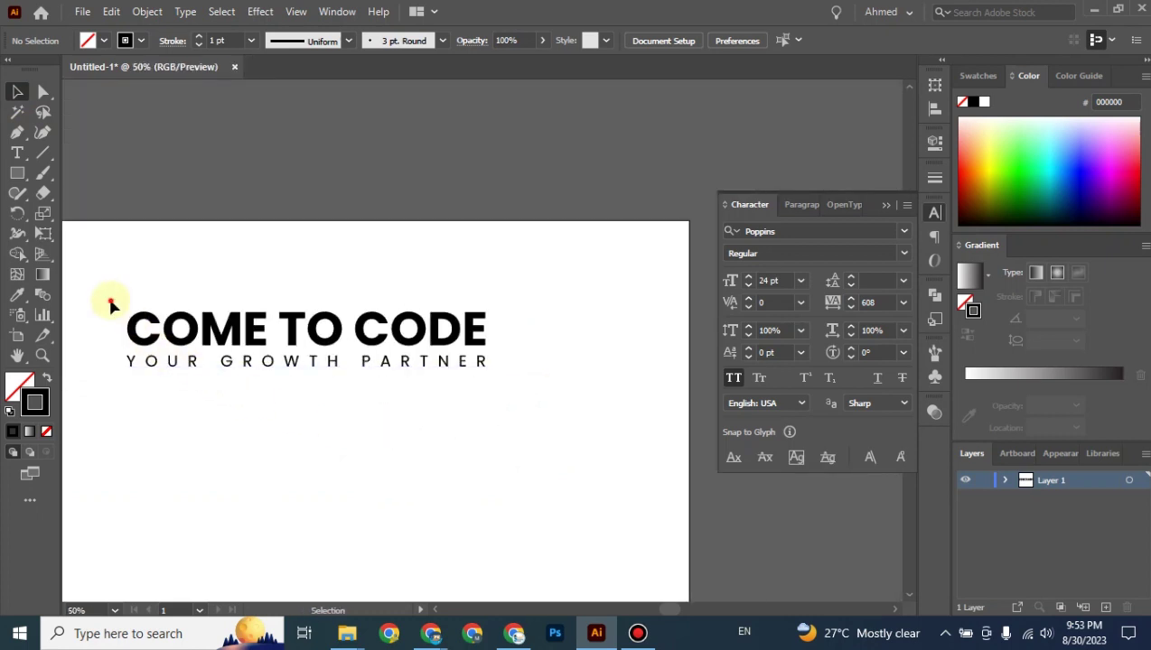
Select the heading and tagline together and examine how their edges line up at different magnifications.
drag(110, 302, 506, 377)
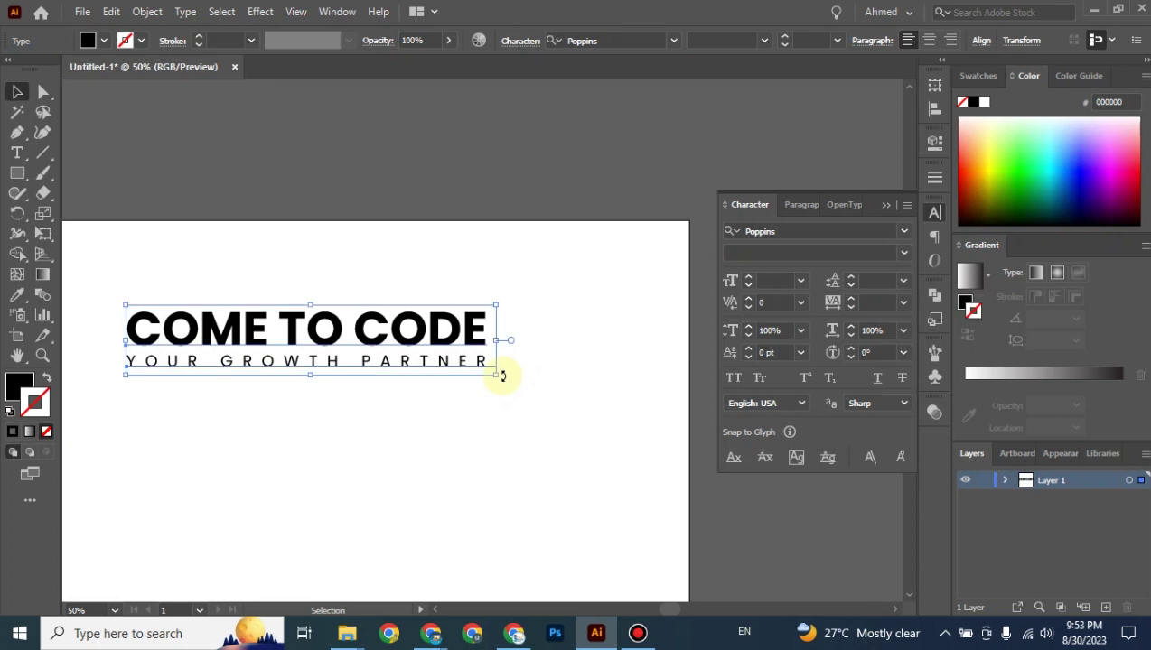
key(ctrl+minus)
key(ctrl+plus)
key(ctrl+plus)
key(ctrl+plus)
key(ctrl+plus)
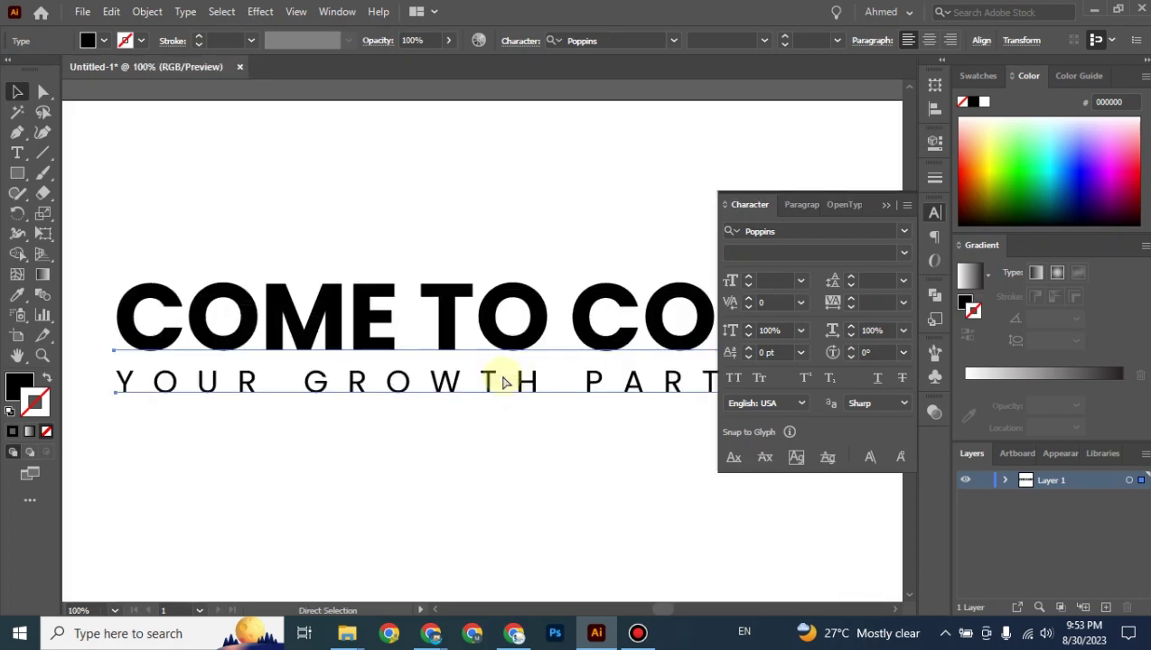
key(ctrl+minus)
key(ctrl+minus)
key(ctrl+minus)
key(ctrl+plus)
key(ctrl+plus)
key(ctrl+plus)
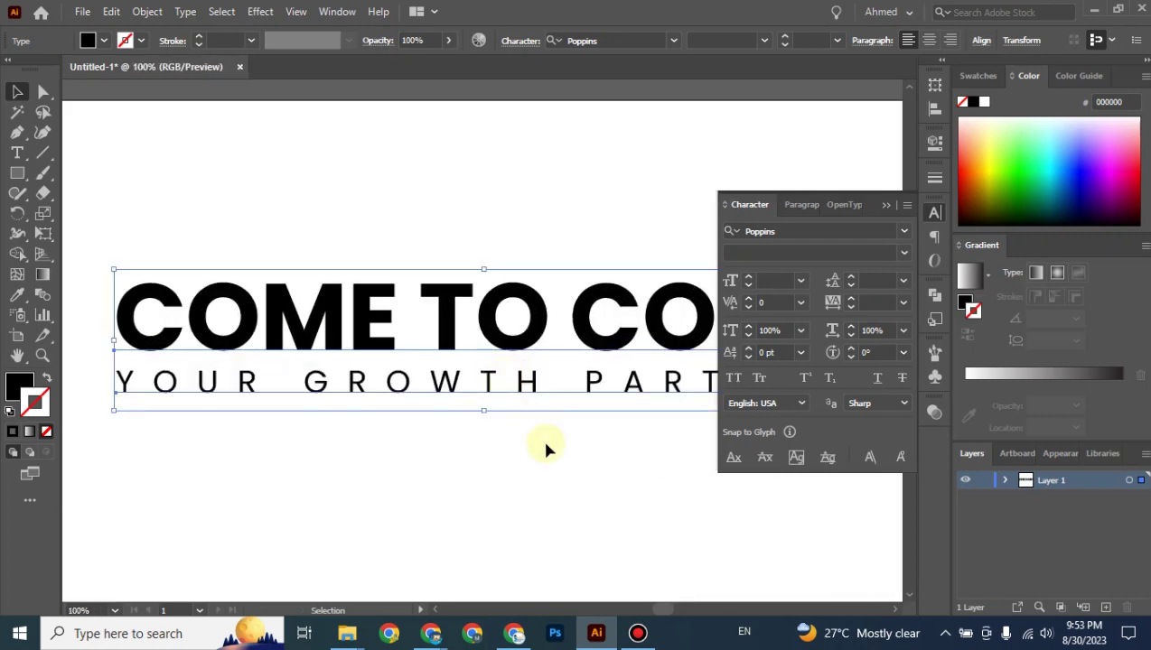
Reselect both the heading and the tagline and turn on all six Snap to Glyph options.
click(569, 482)
drag(287, 246, 511, 470)
key(ctrl+minus)
key(ctrl+minus)
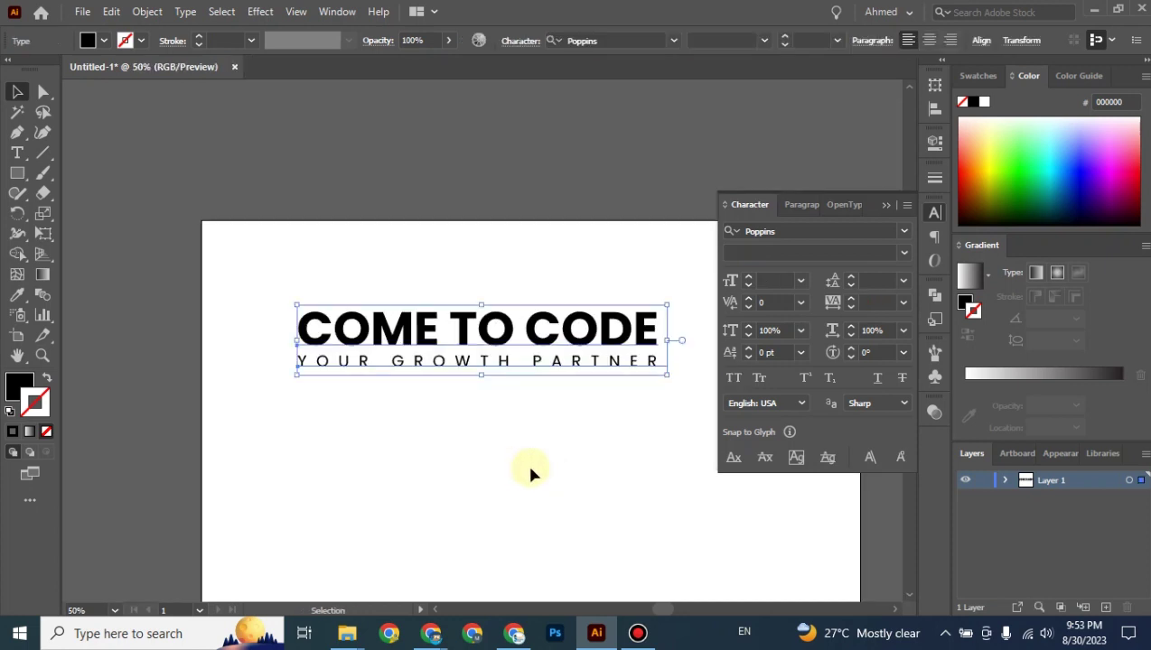
click(734, 459)
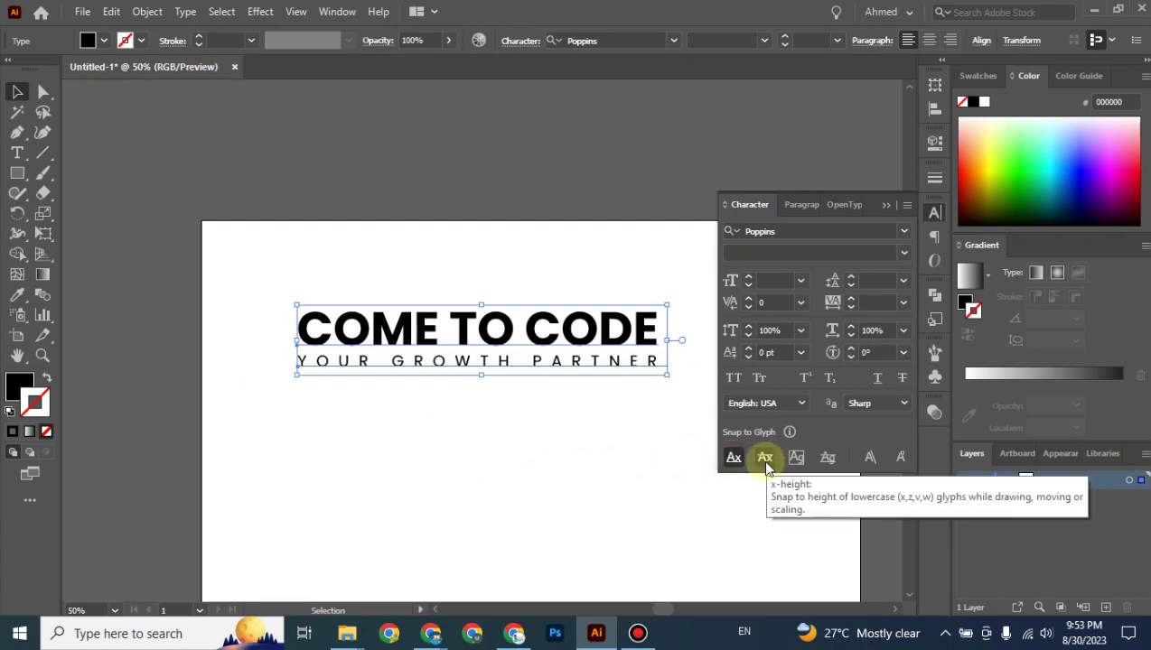
click(765, 459)
click(796, 458)
click(827, 458)
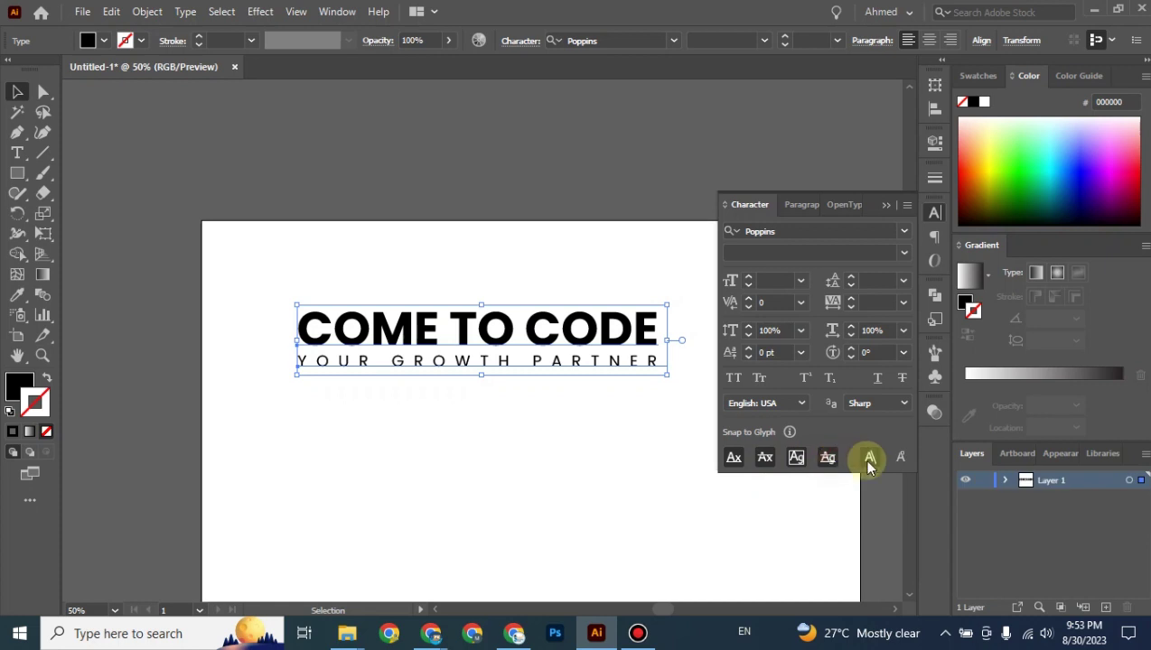
click(869, 459)
click(899, 458)
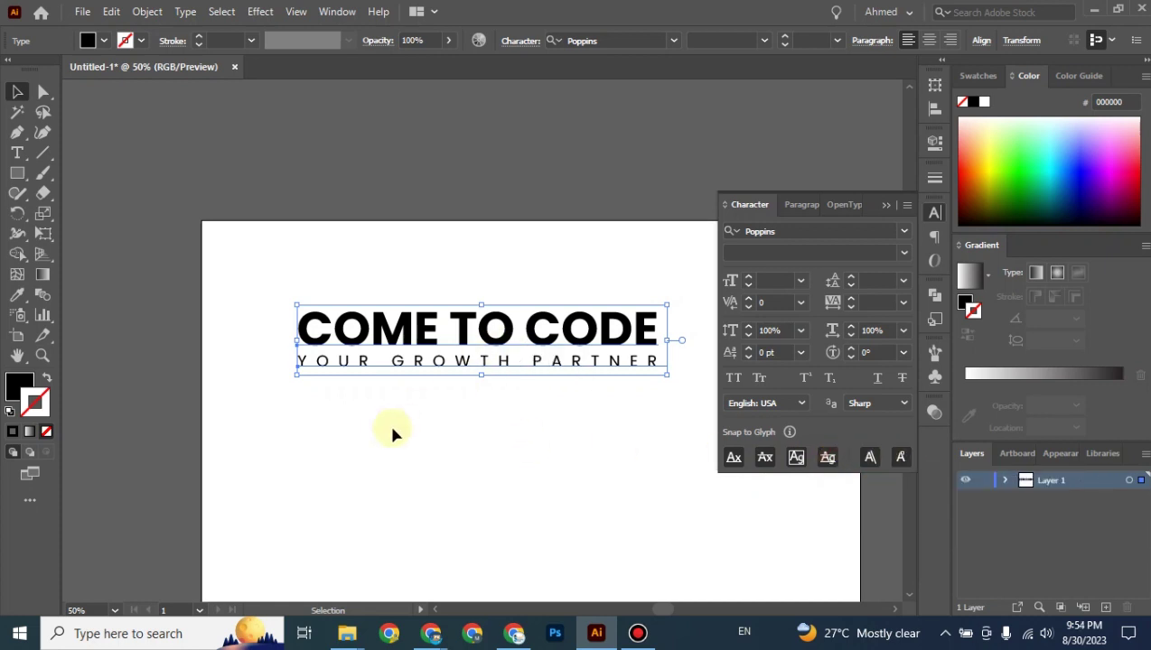
key(ctrl+1)
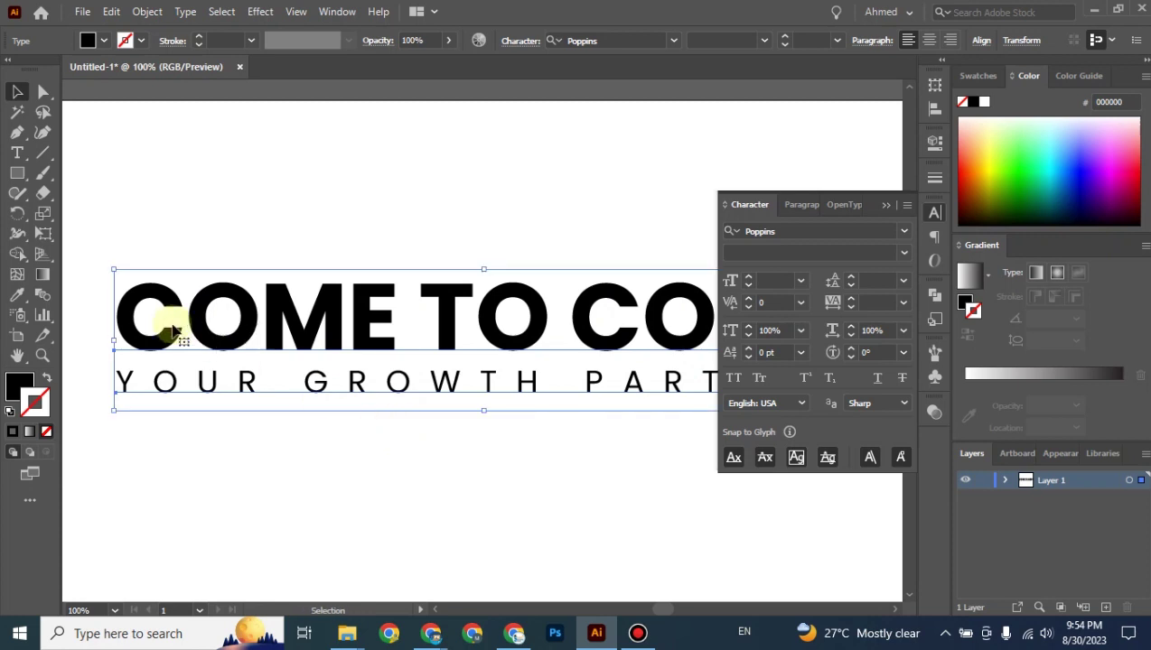
click(43, 152)
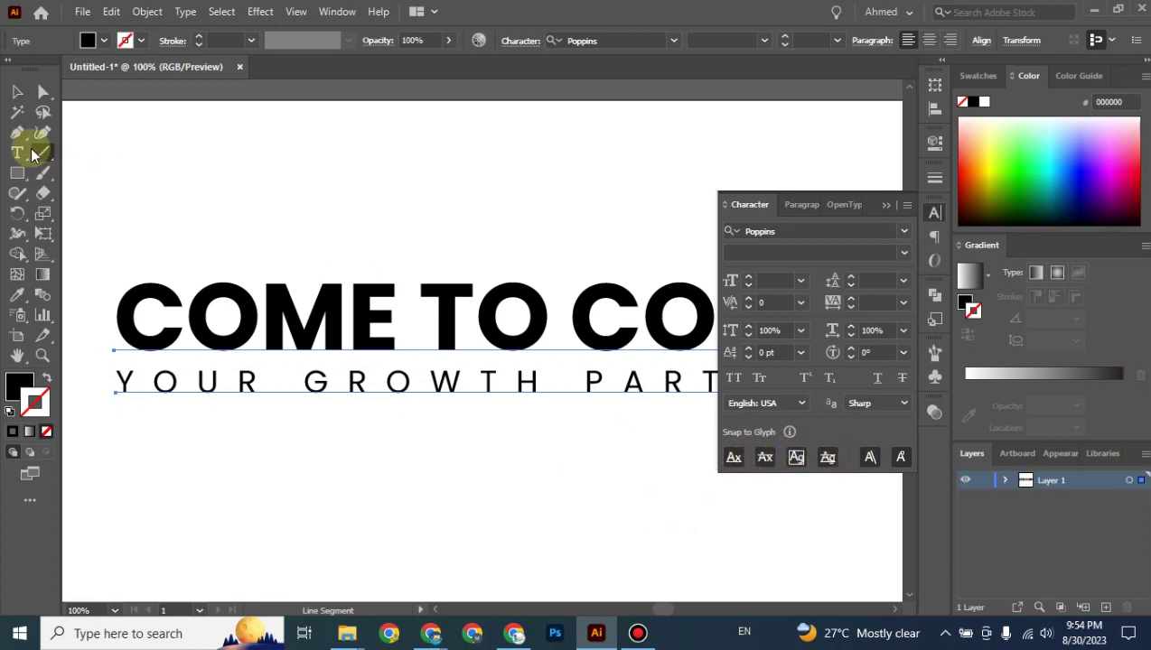
click(16, 92)
click(251, 215)
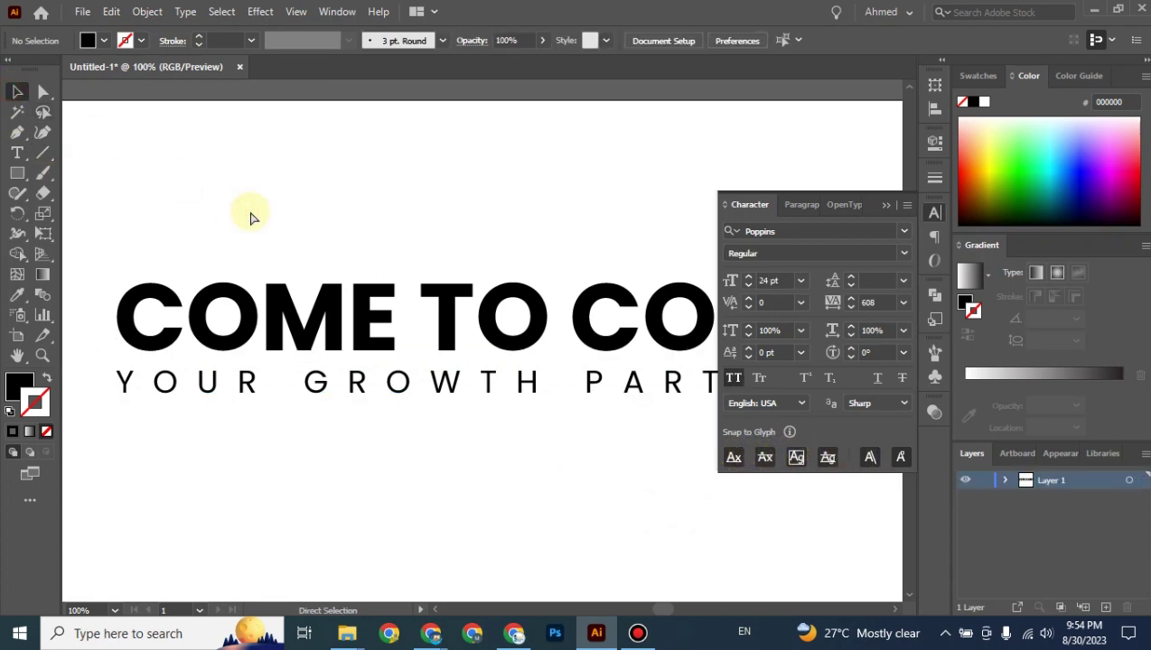
key(ctrl+minus)
key(ctrl+minus)
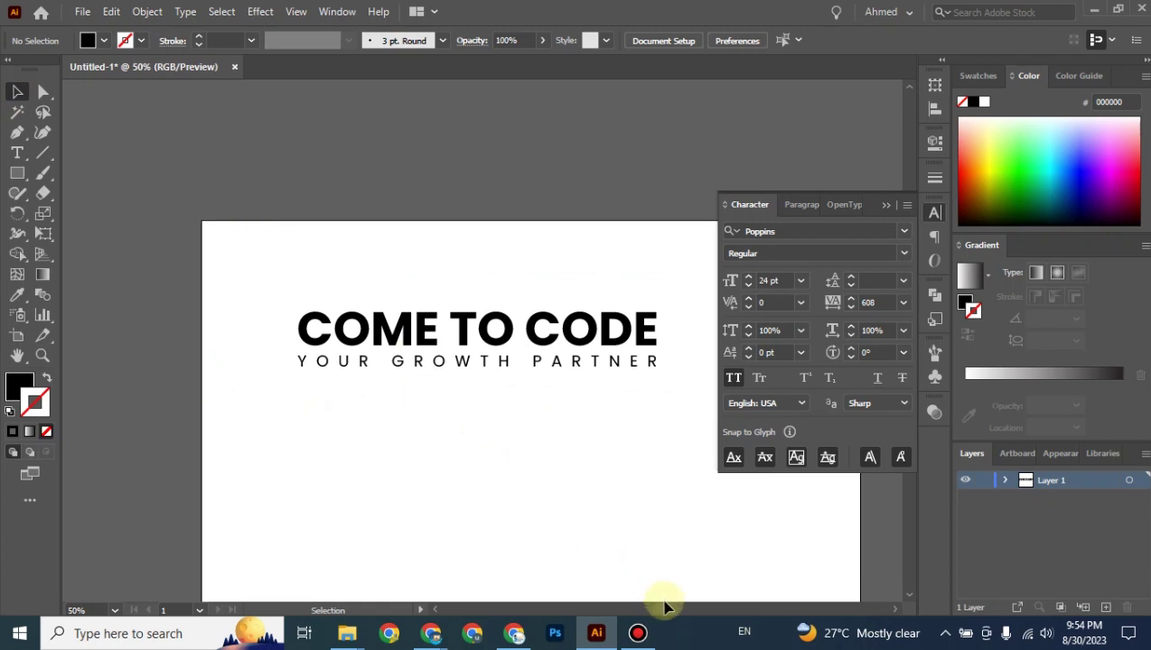
scroll(666, 612, right, 3)
scroll(665, 612, left, 2)
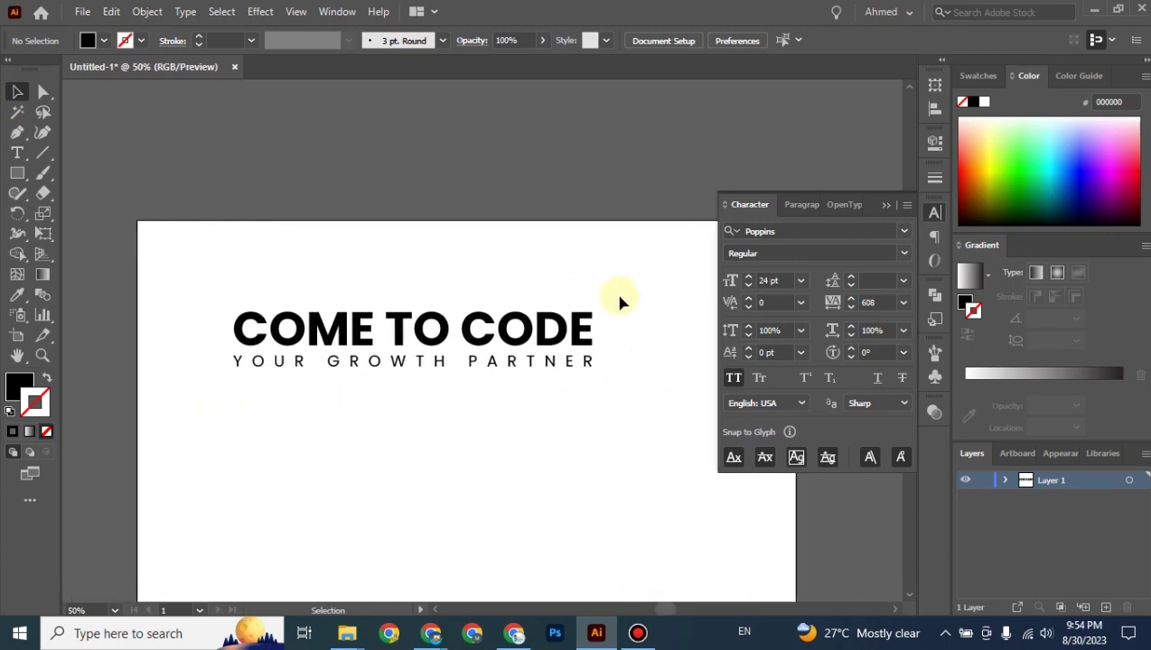
Select the heading and tagline, and switch to the Google Meet call window in Chrome.
drag(503, 396, 198, 394)
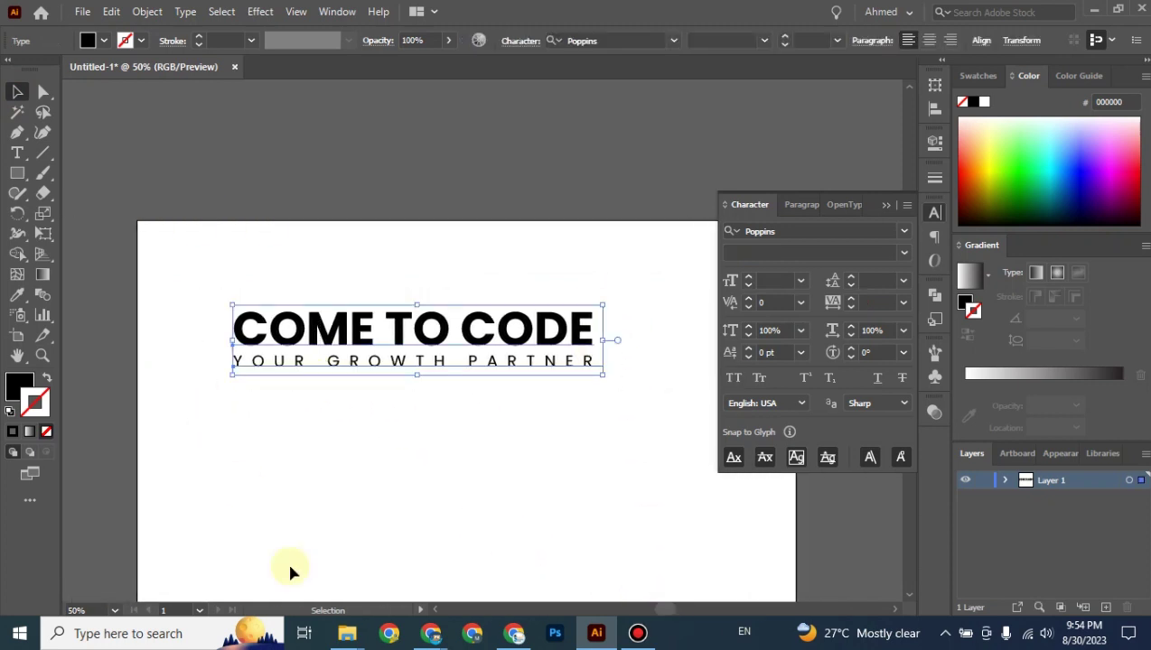
mouse_move(429, 630)
click(303, 548)
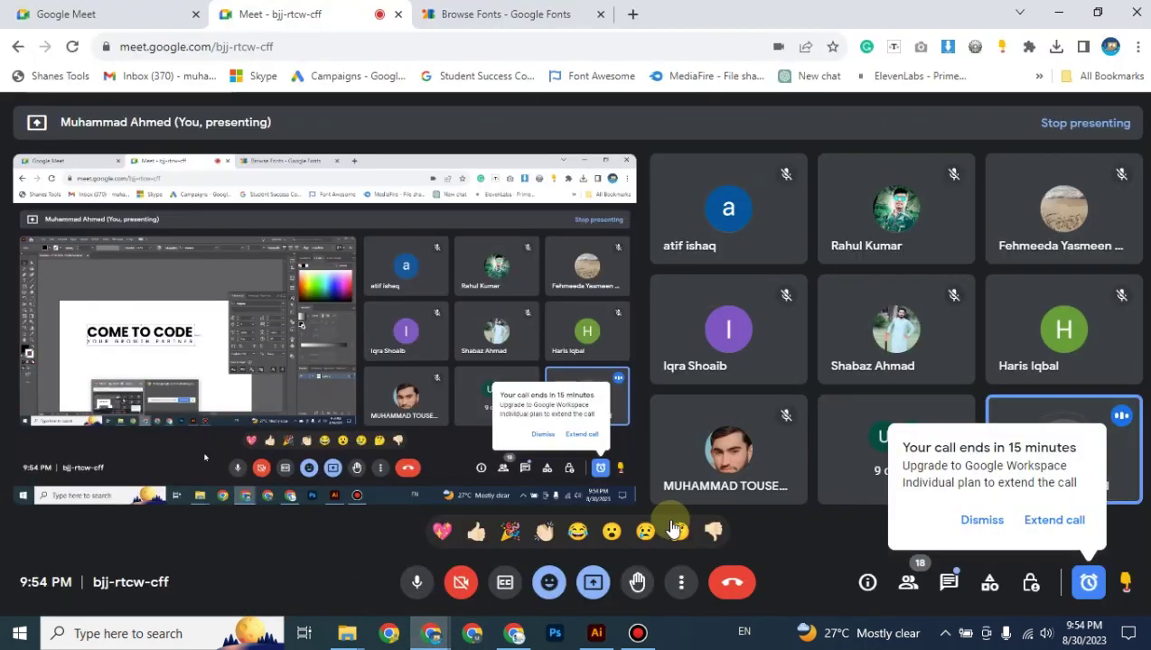
Dismiss the call time-limit notice, switch back to Illustrator and deselect the heading and tagline.
click(984, 515)
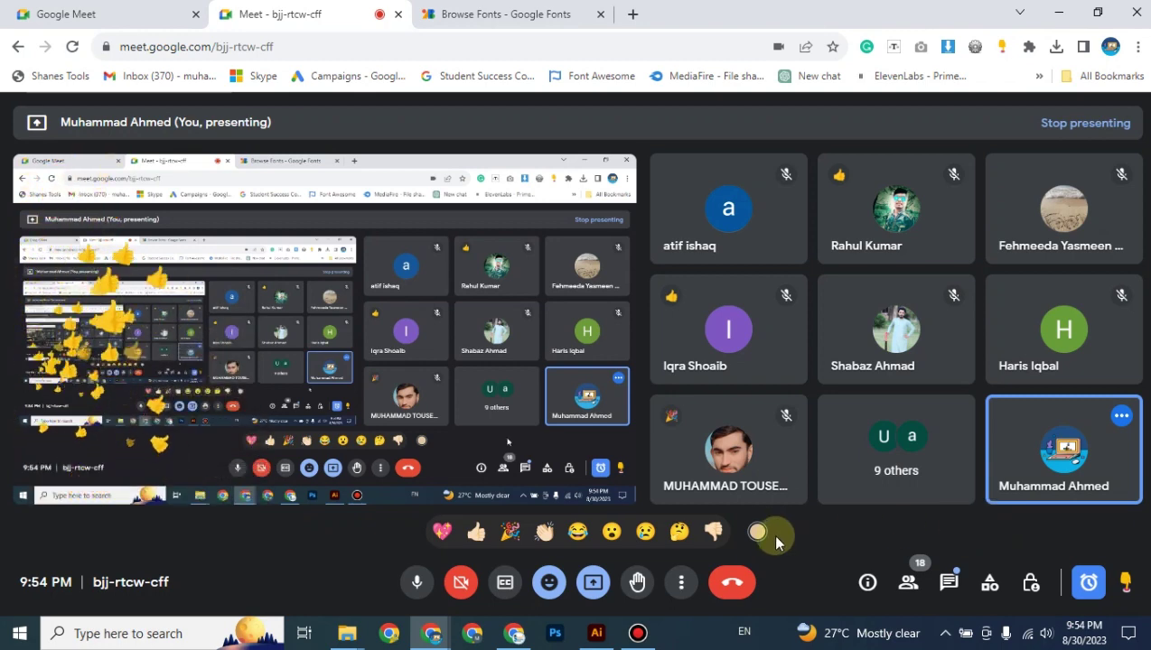
click(596, 633)
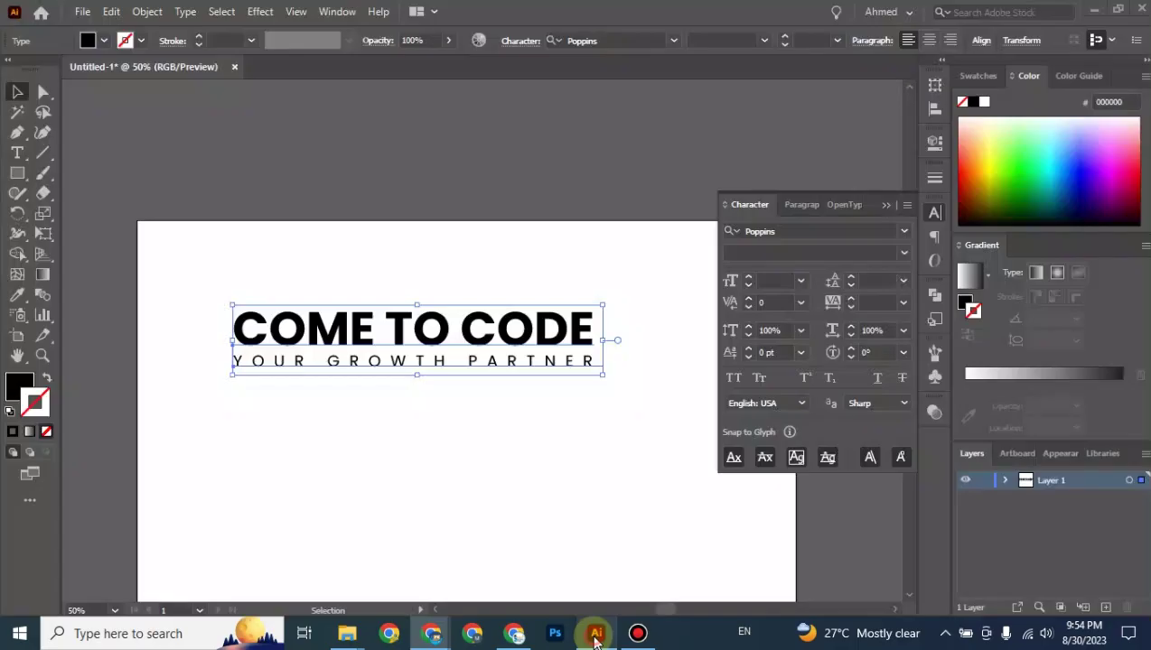
click(488, 421)
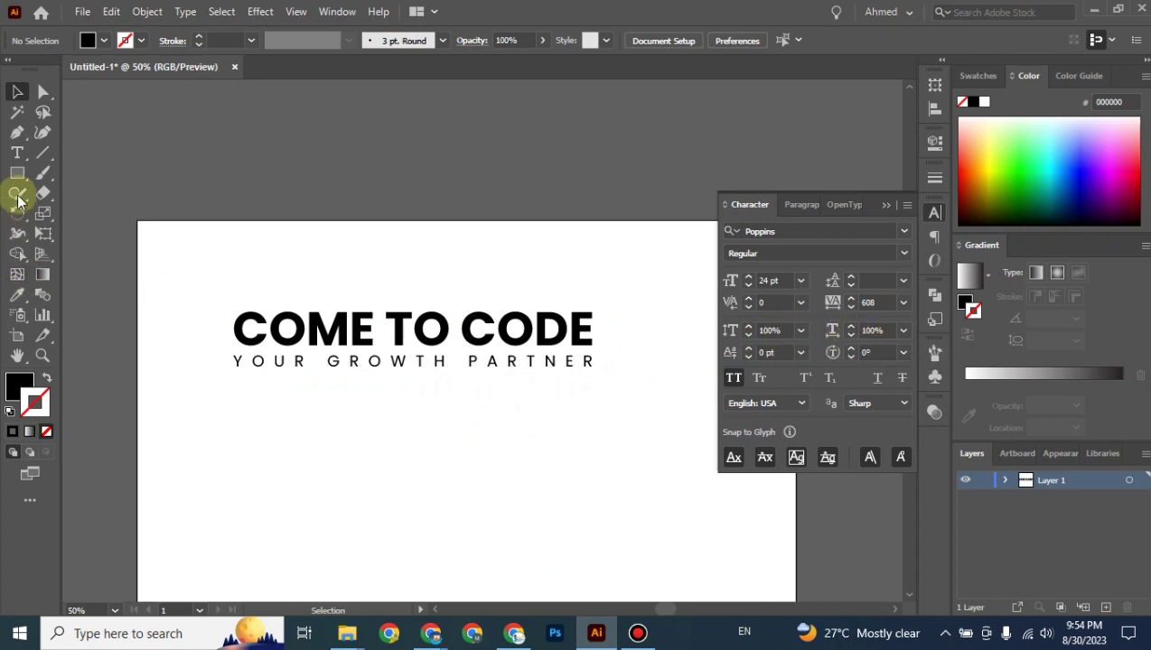
Add a "LOREM IPSUM" placeholder text line below the tagline and move it slightly closer to it.
click(17, 155)
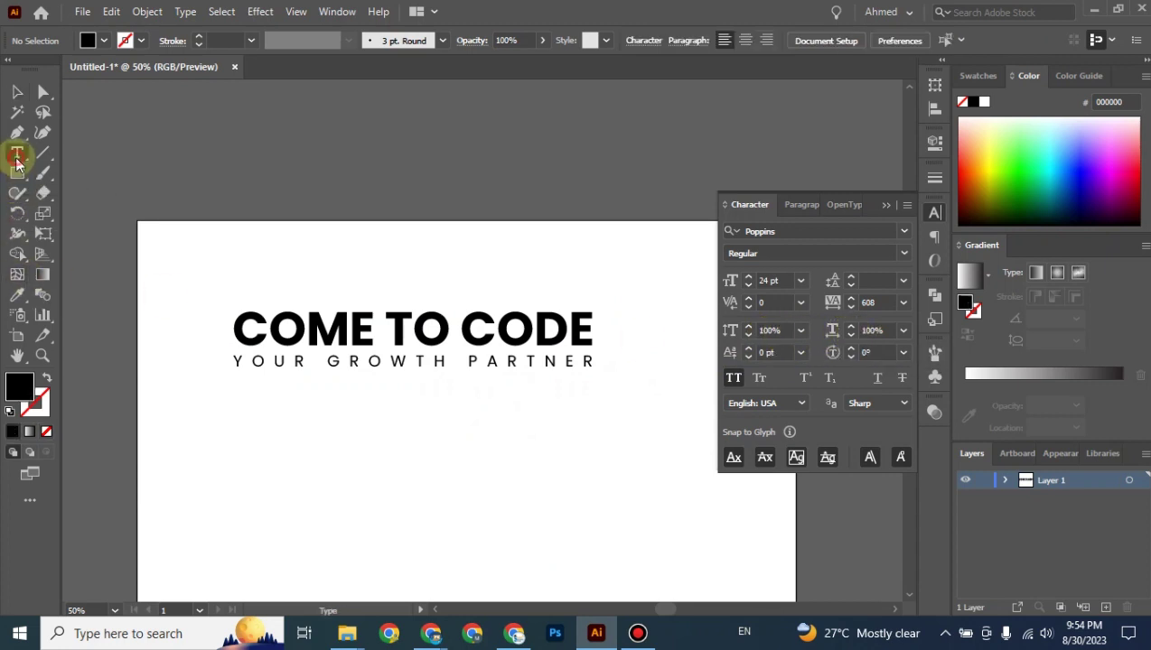
click(327, 462)
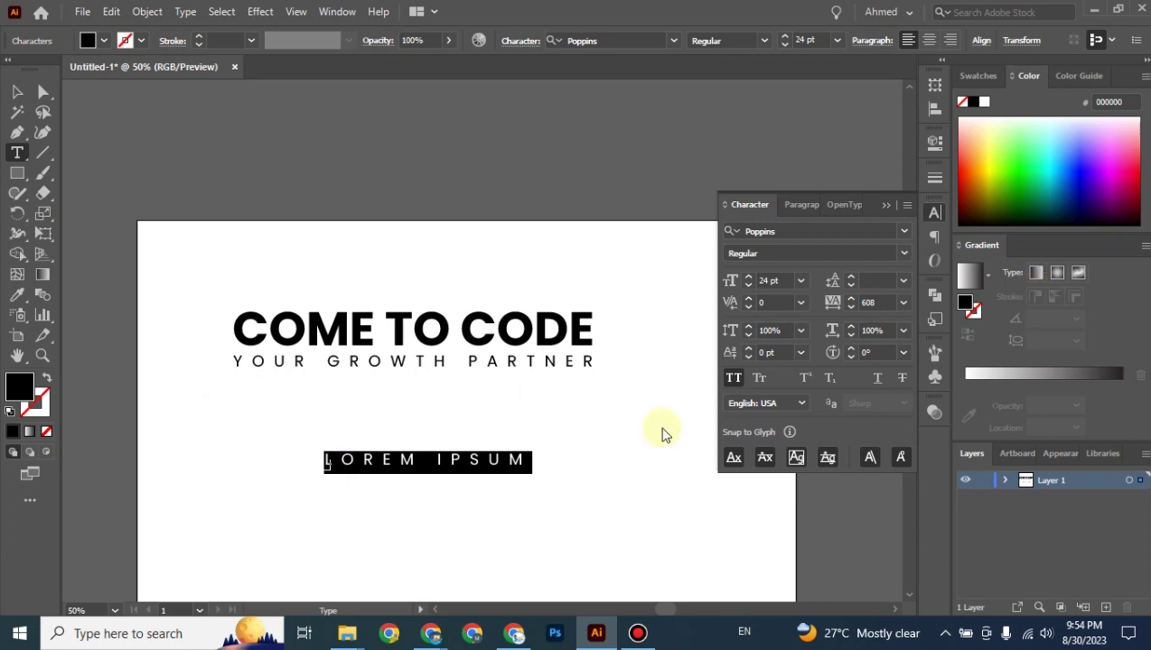
click(17, 94)
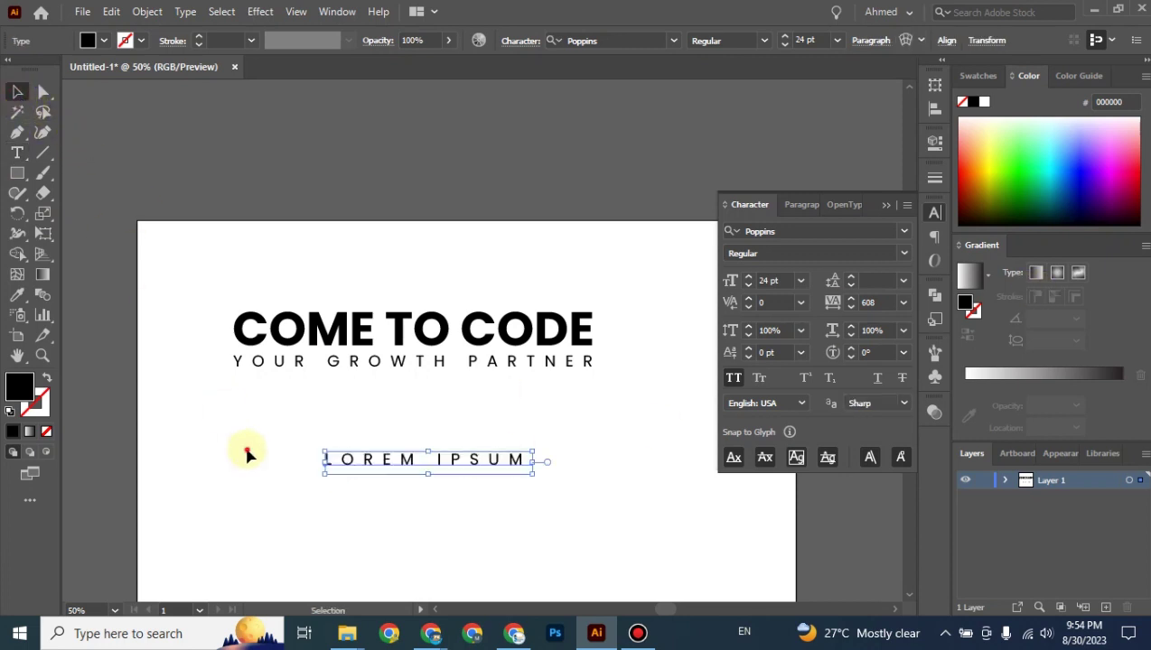
drag(296, 432, 585, 511)
drag(500, 462, 502, 442)
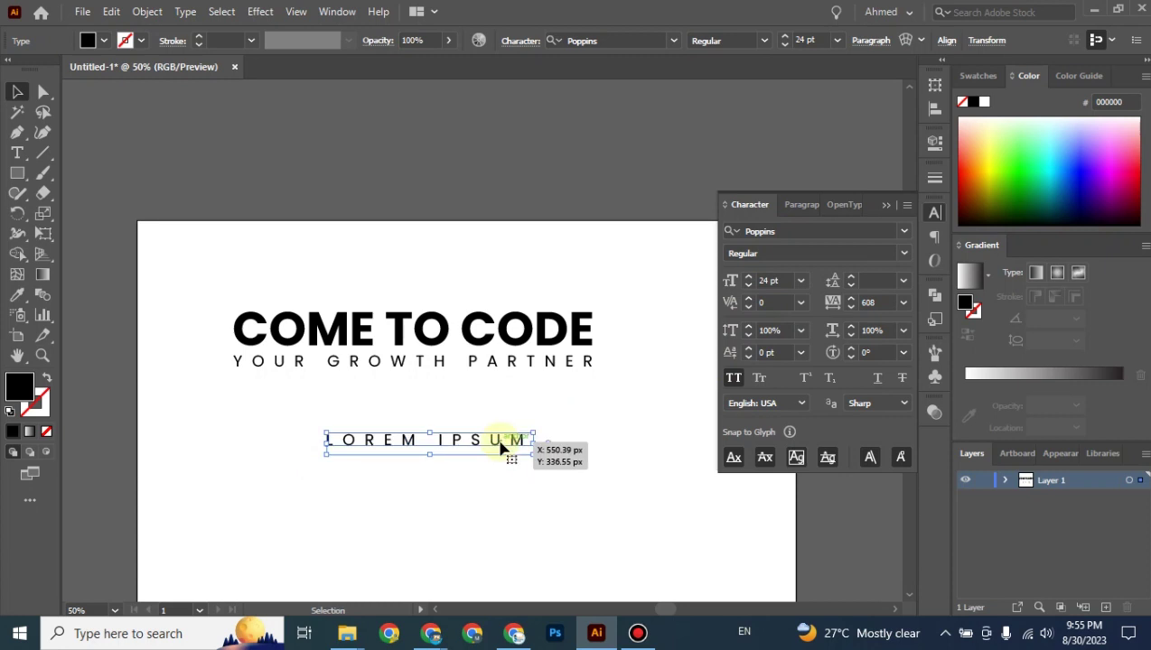
Set the tracking of the "LOREM IPSUM" placeholder text to 0.
click(863, 304)
text(0)
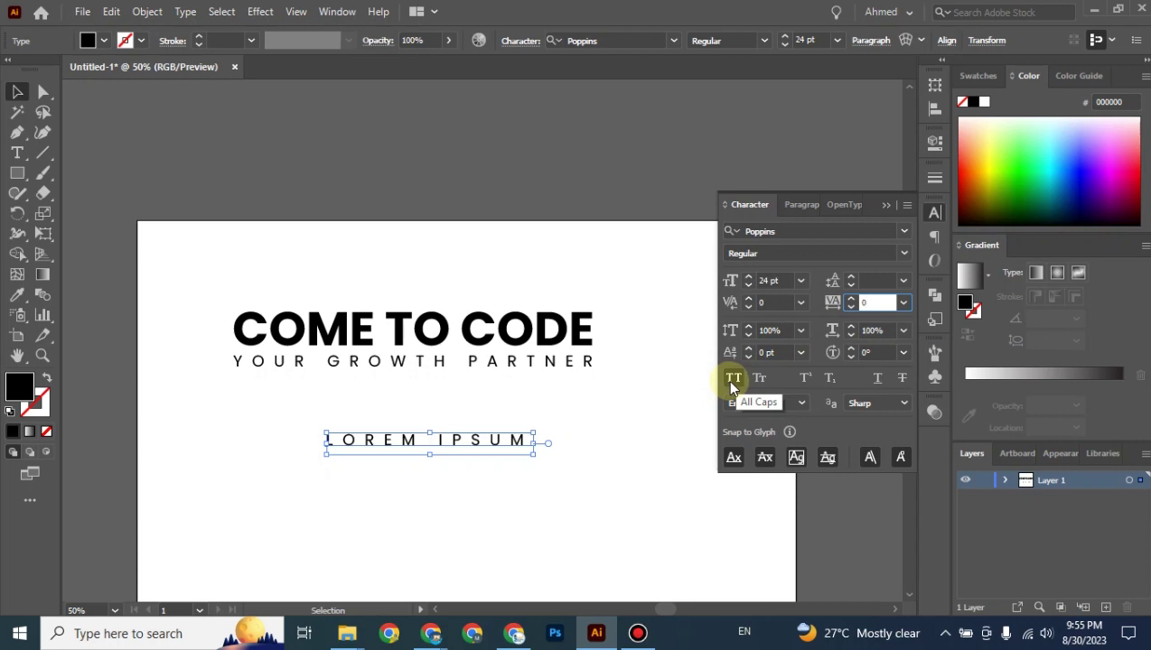
click(18, 91)
click(191, 441)
click(361, 446)
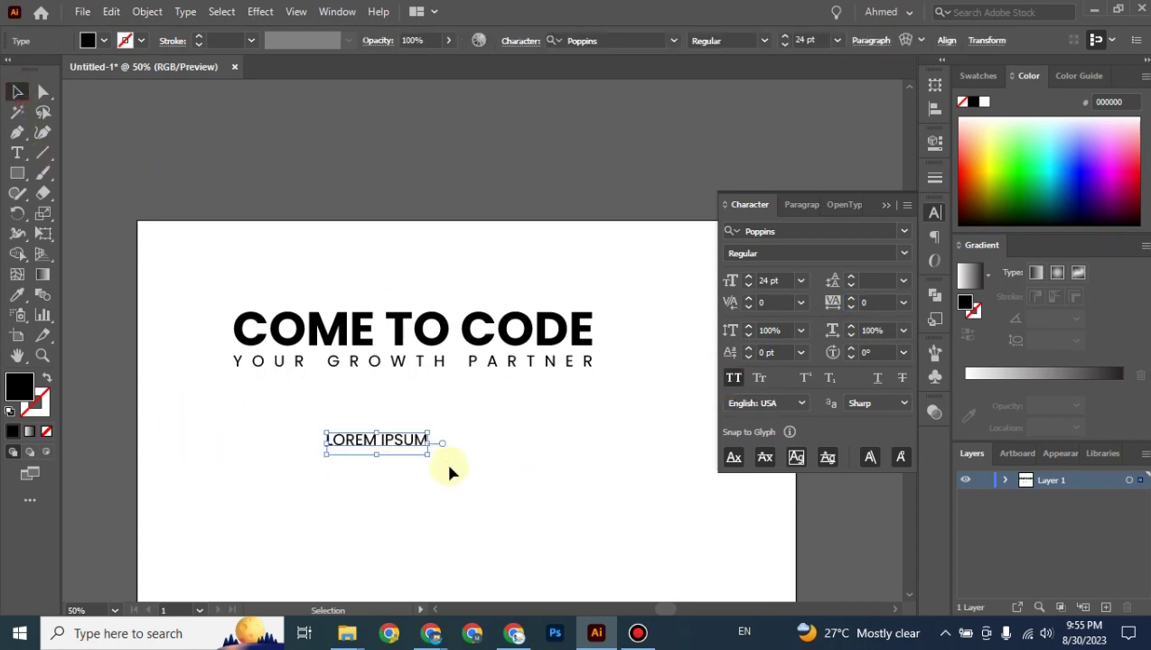
Stretch the placeholder text vertically and horizontally by its bounding box, and undo both changes.
key(ctrl+plus)
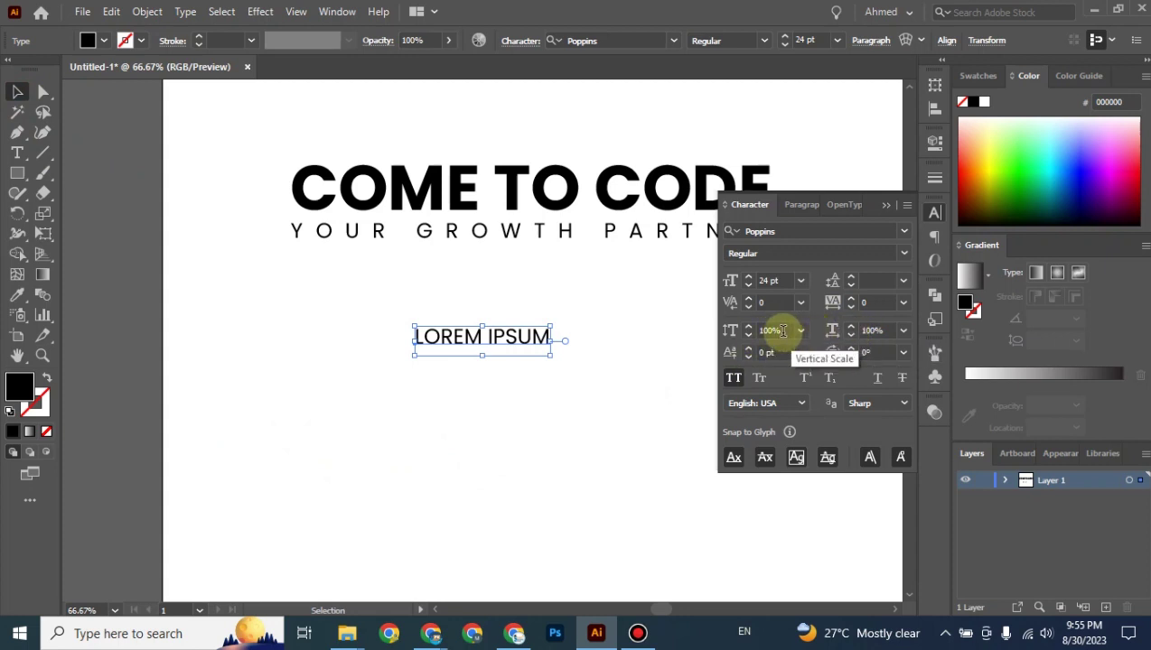
drag(484, 360, 484, 377)
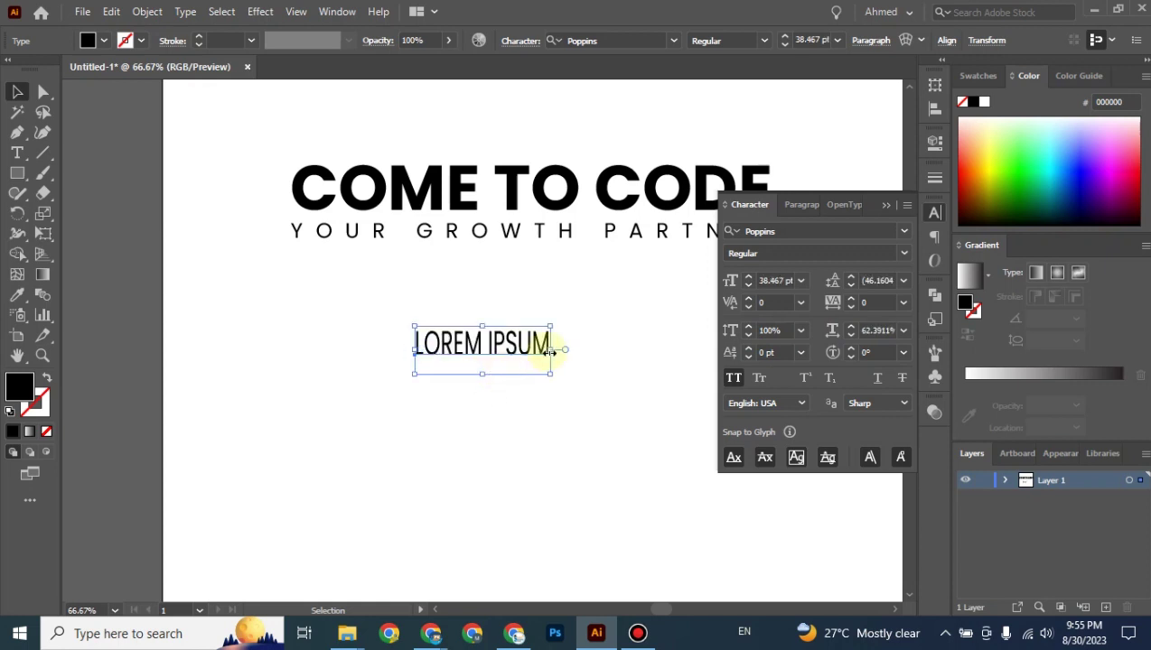
drag(551, 349, 588, 351)
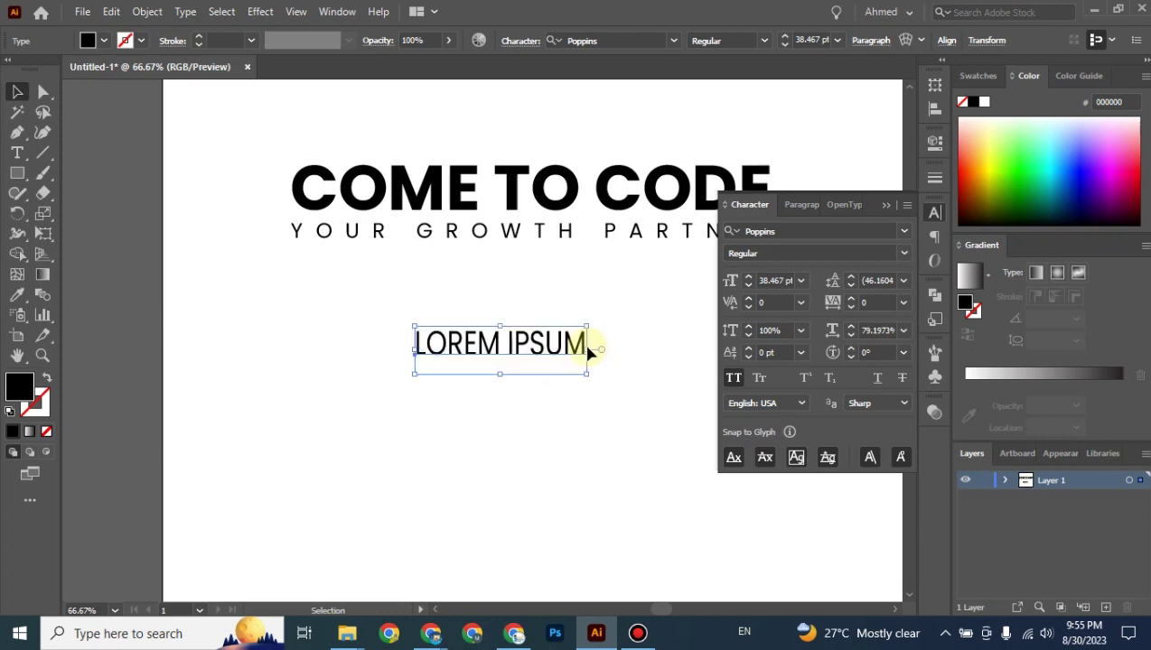
key(ctrl+z)
key(ctrl+z)
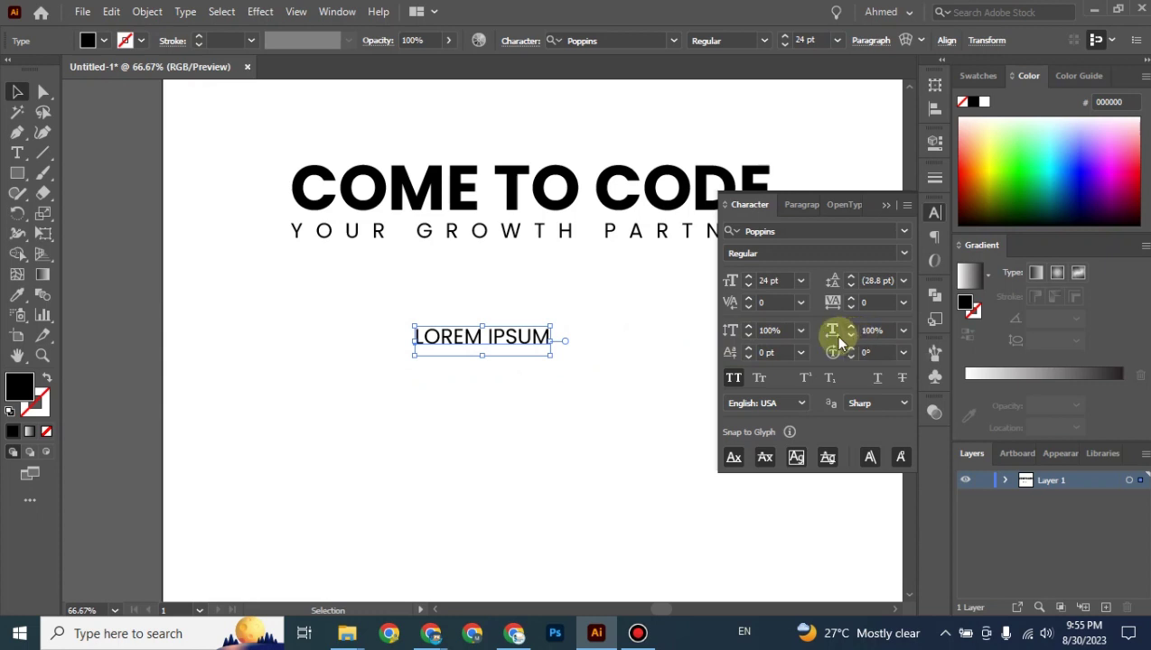
Preview the vertical and horizontal scale presets on the placeholder text and choose 100% for both.
click(801, 331)
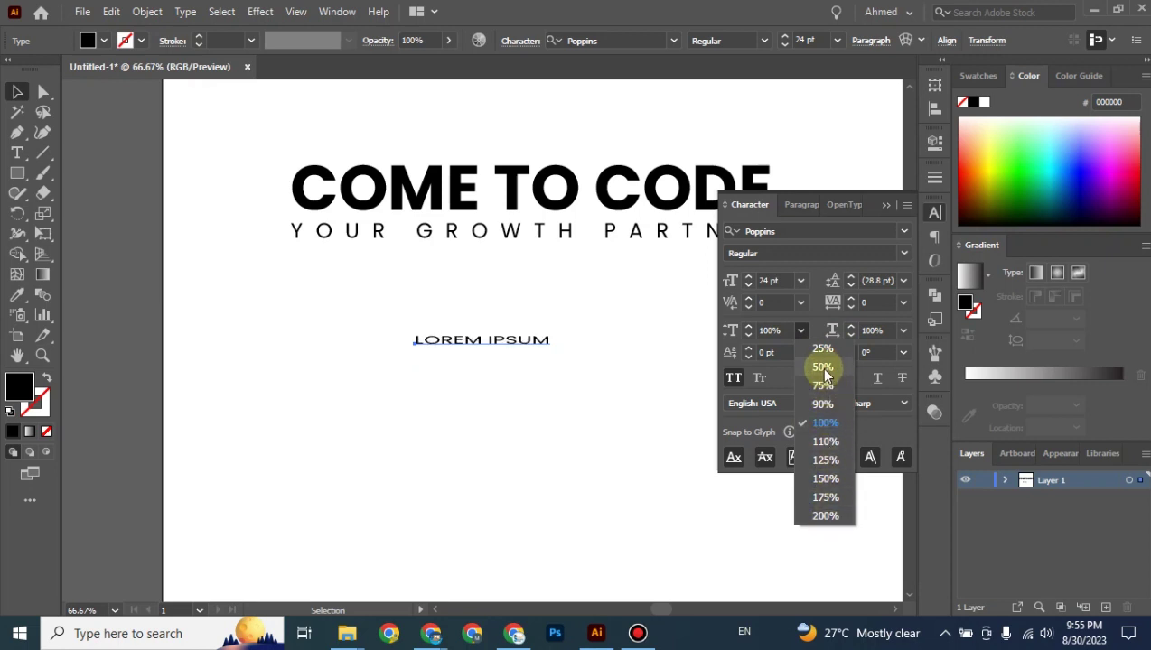
click(822, 422)
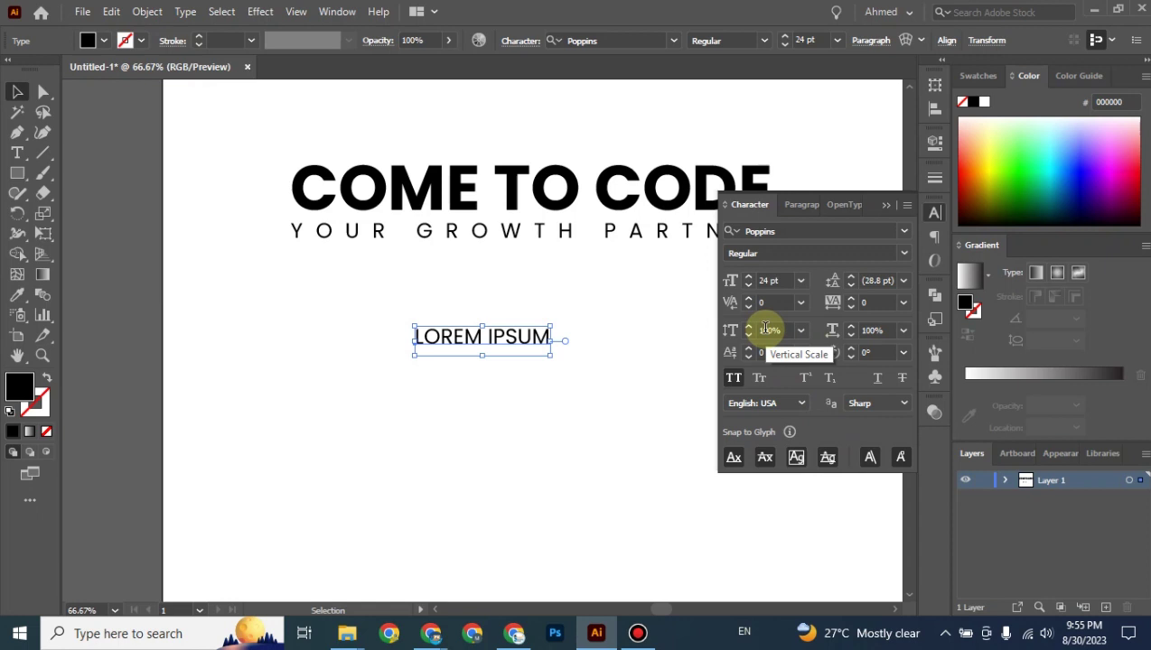
click(903, 331)
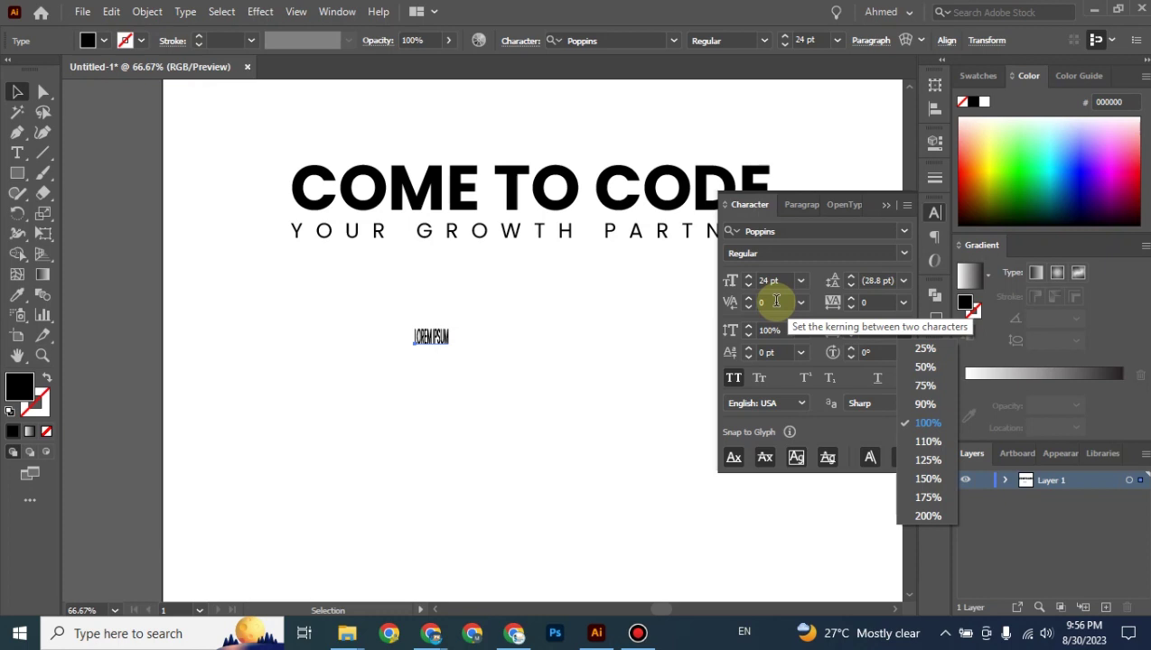
click(930, 424)
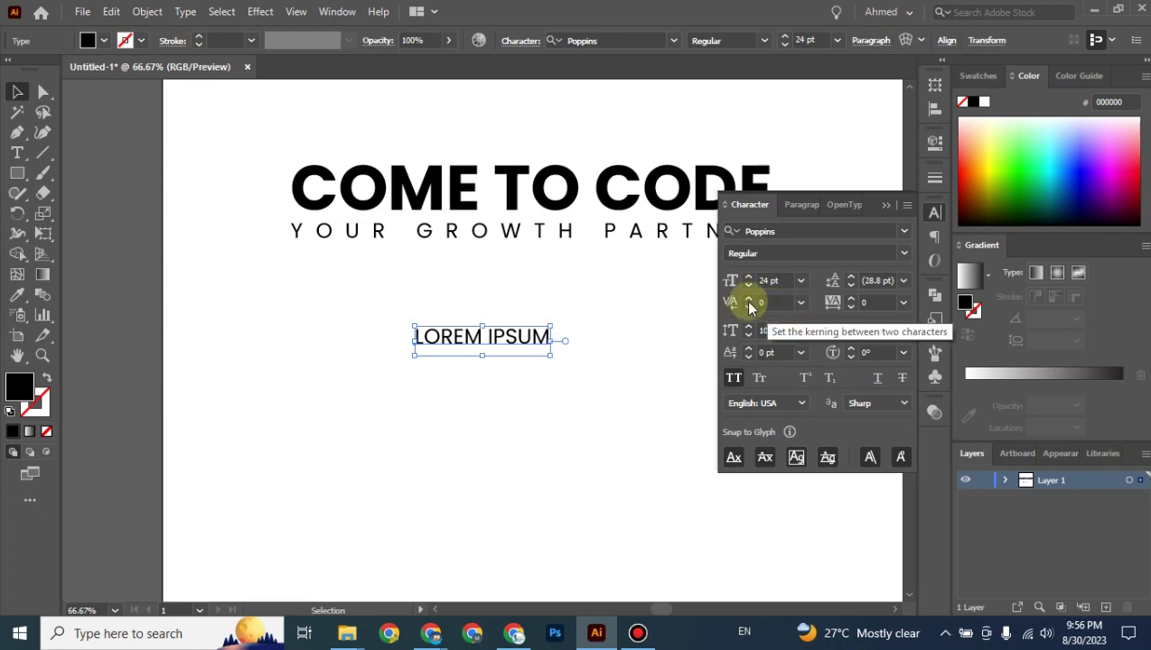
Delete the "LOREM IPSUM" placeholder text below the tagline.
click(309, 361)
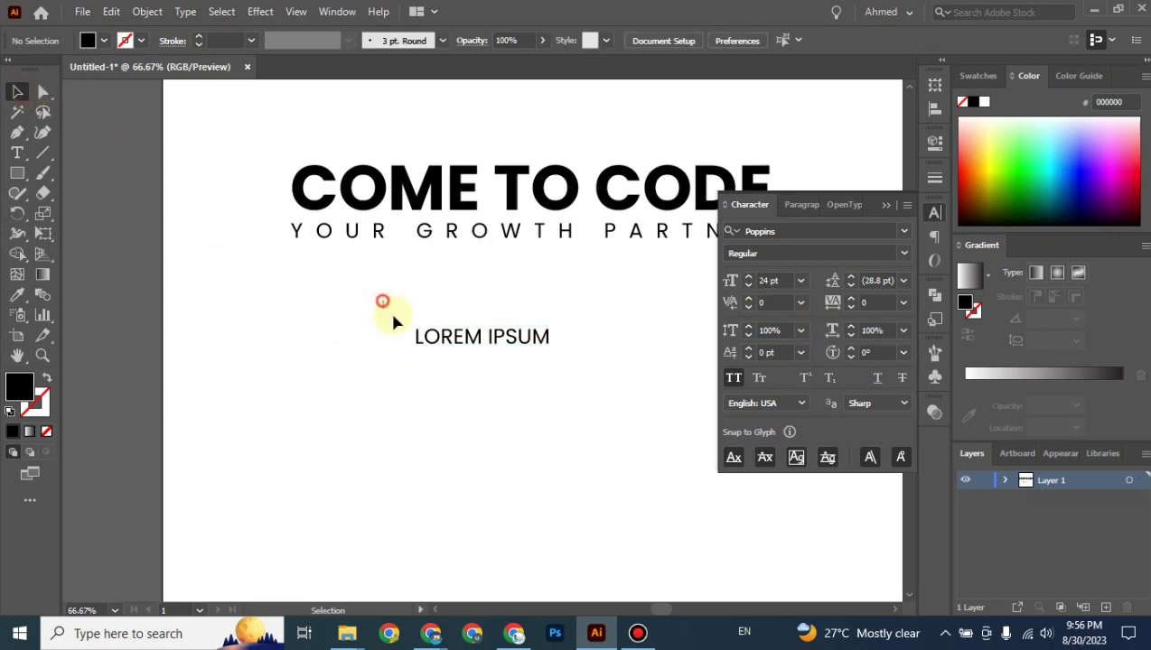
drag(383, 301, 635, 510)
key(Delete)
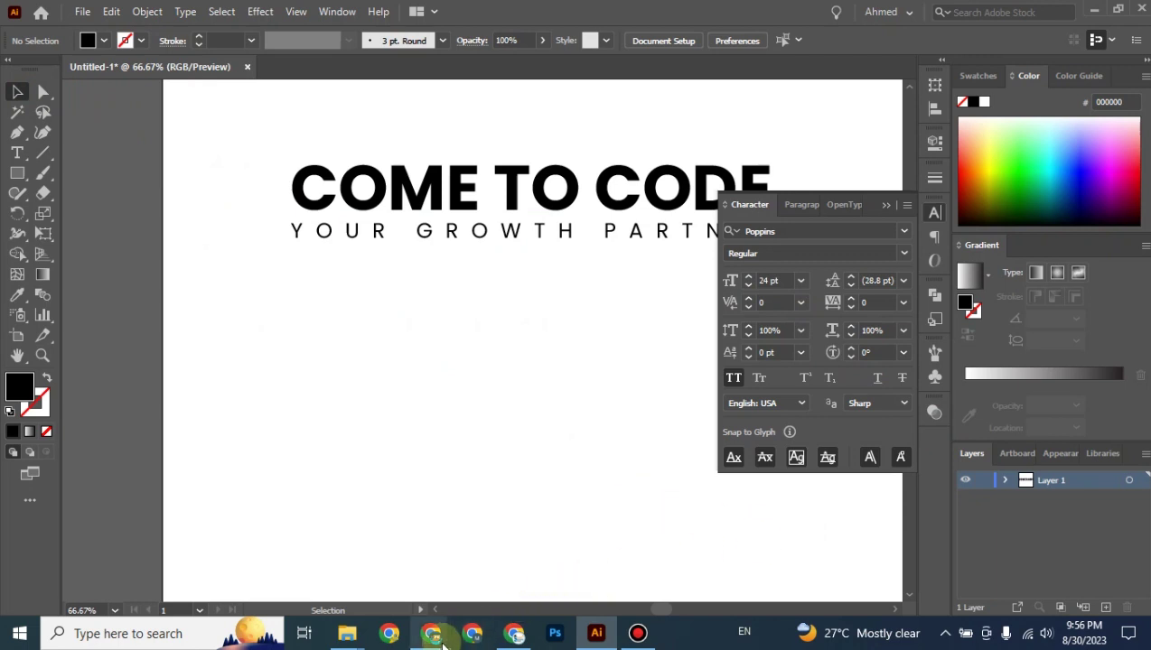
Check the Google Meet call in Chrome, return to Illustrator and collapse the Character panel.
mouse_move(433, 633)
click(380, 583)
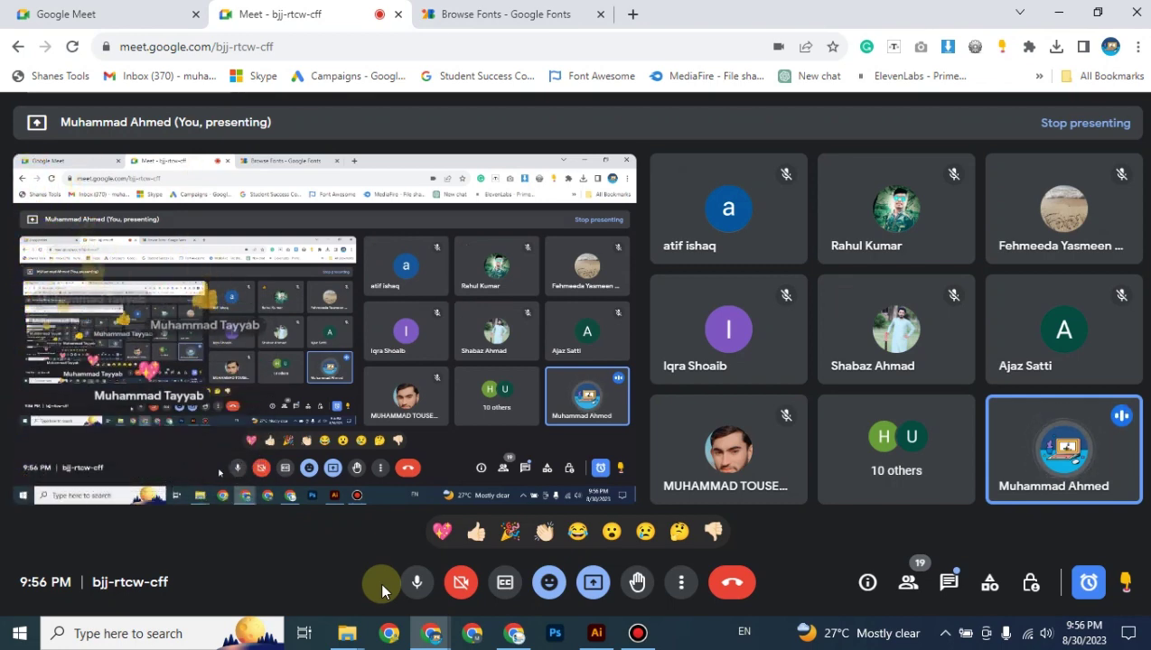
click(592, 623)
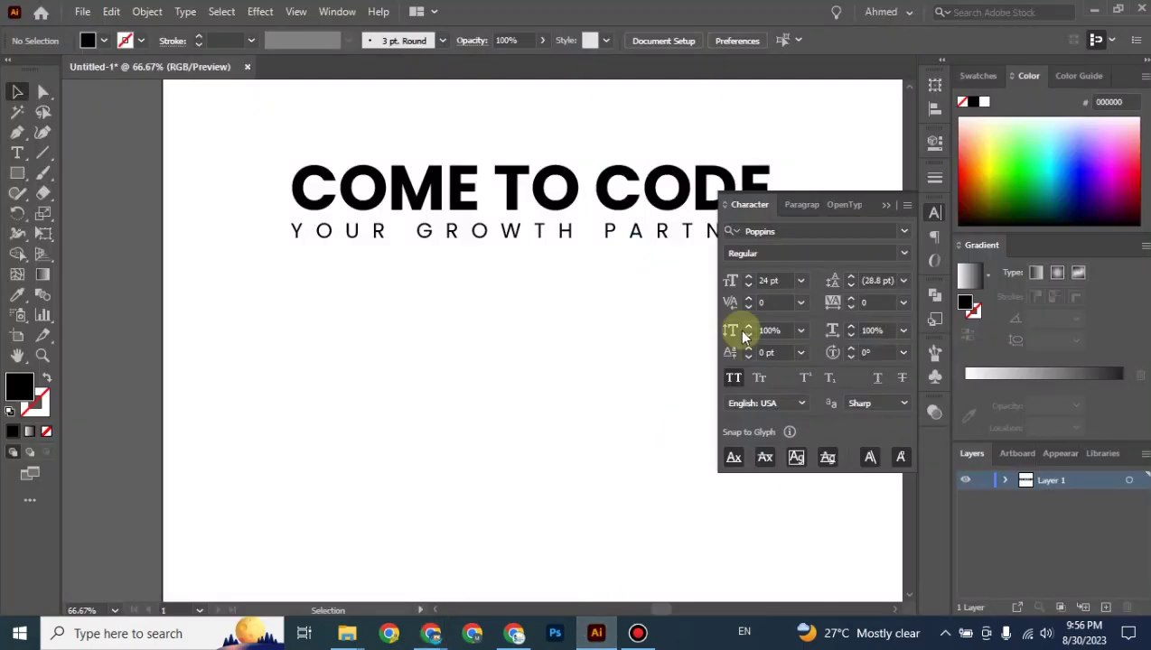
click(882, 205)
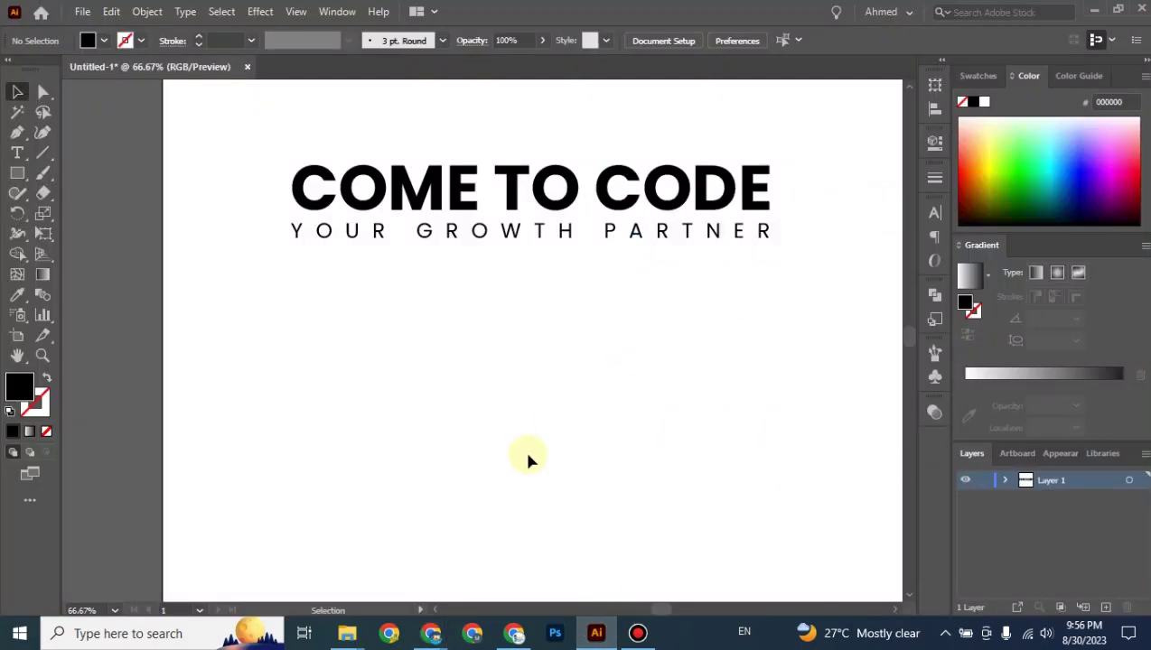
Switch to the Google Fonts page in Chrome and look through its list of font families.
mouse_move(431, 635)
click(385, 569)
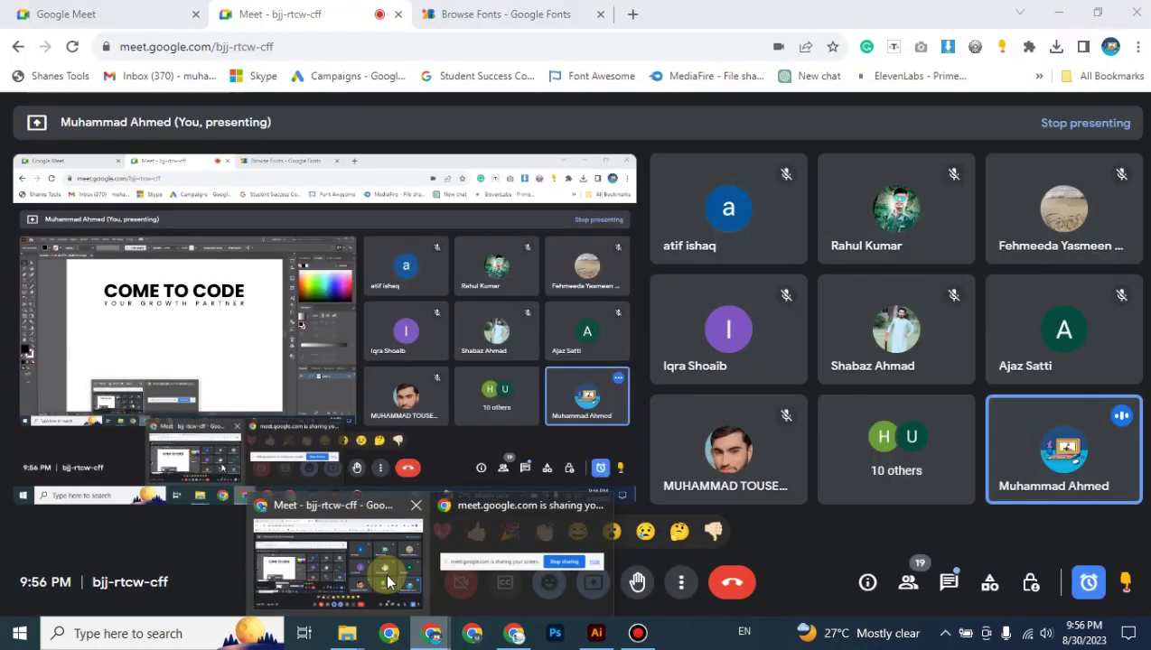
click(531, 16)
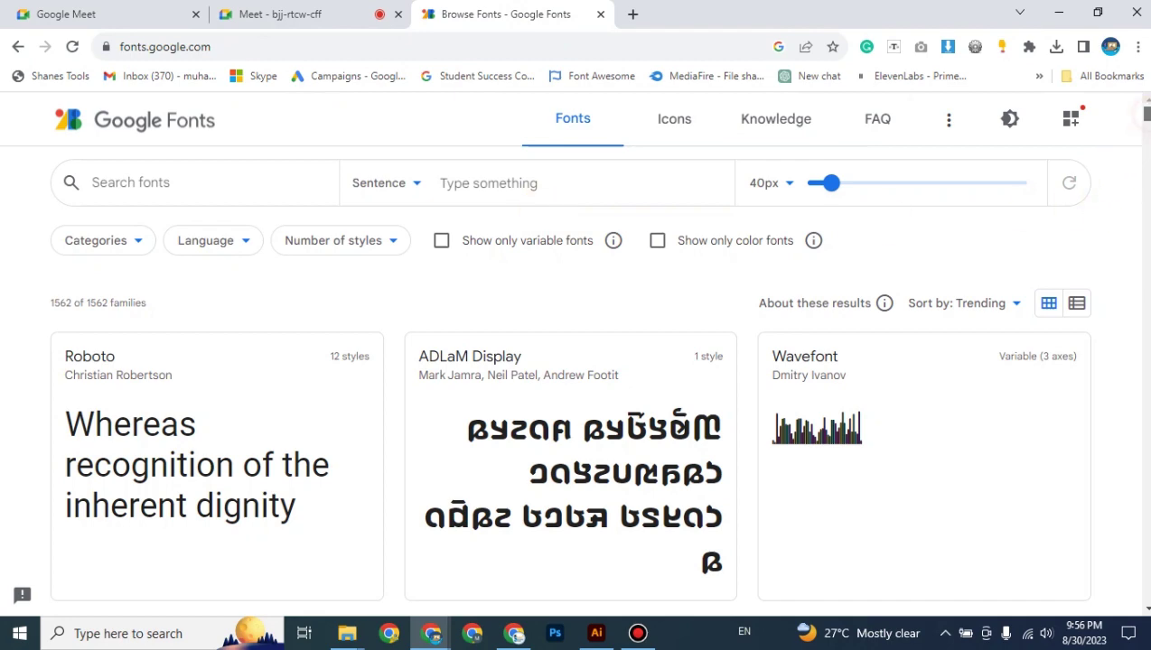
scroll(575, 406, down, 5)
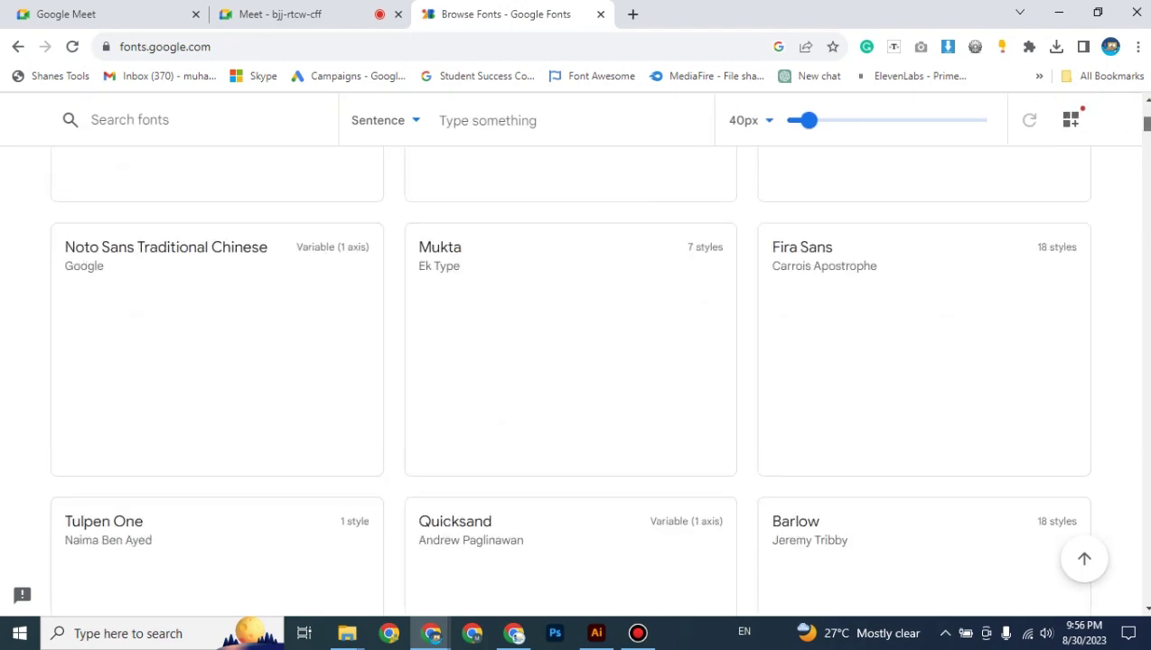
scroll(576, 407, up, 5)
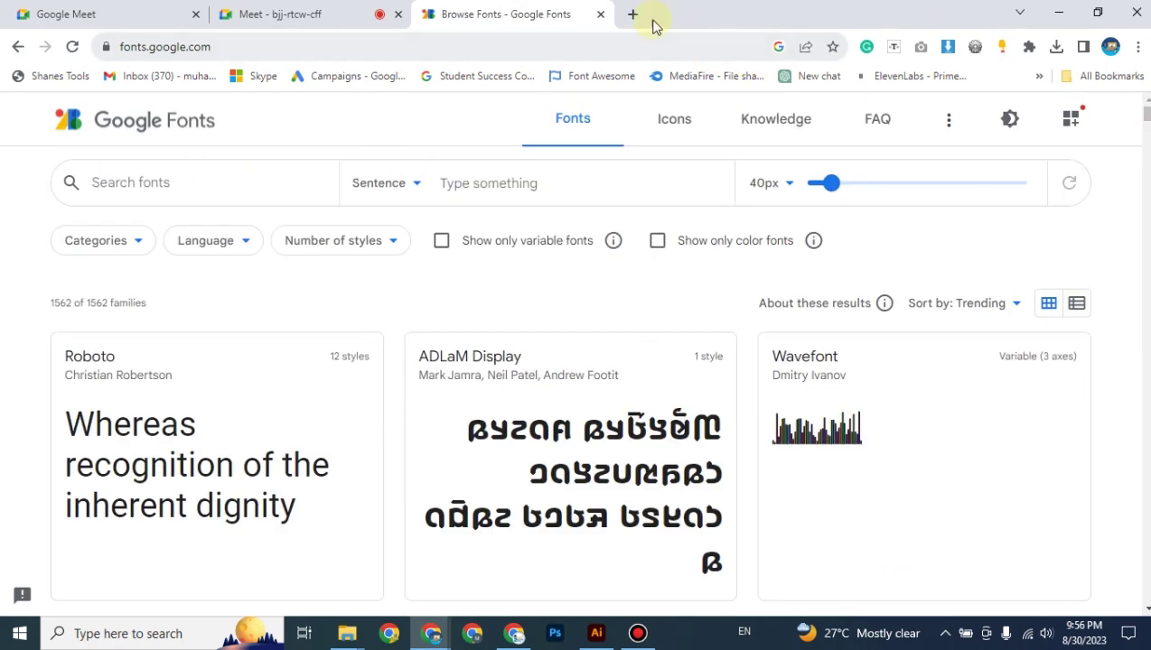
Open the dafont.com website in a new browser tab.
click(633, 16)
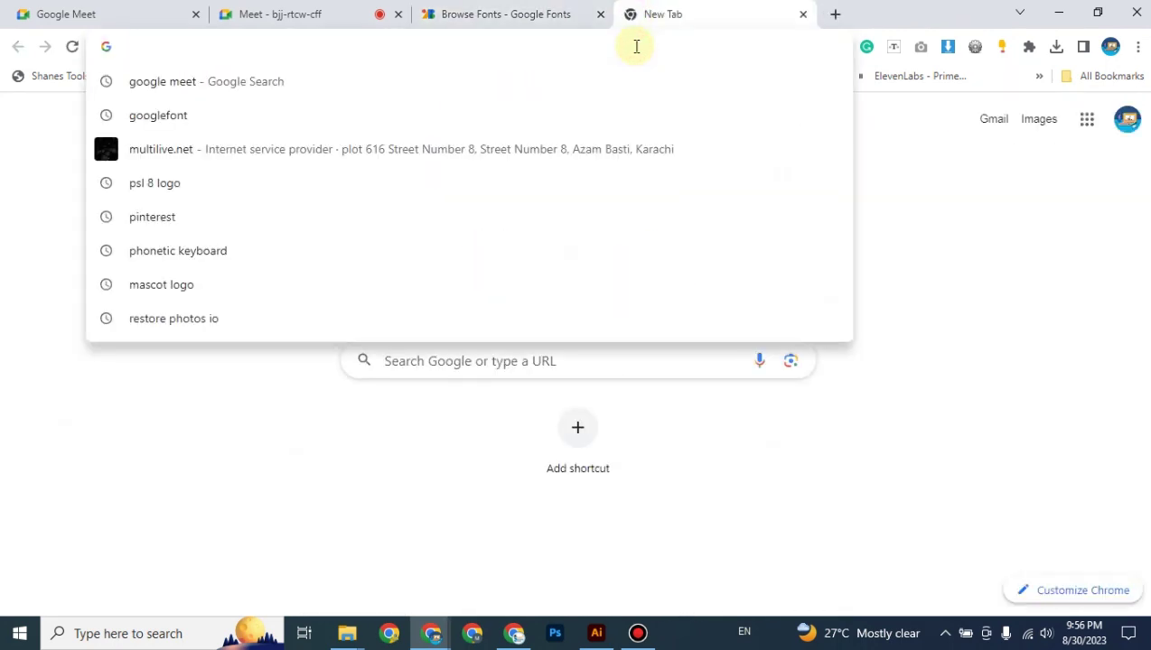
text(dafont)
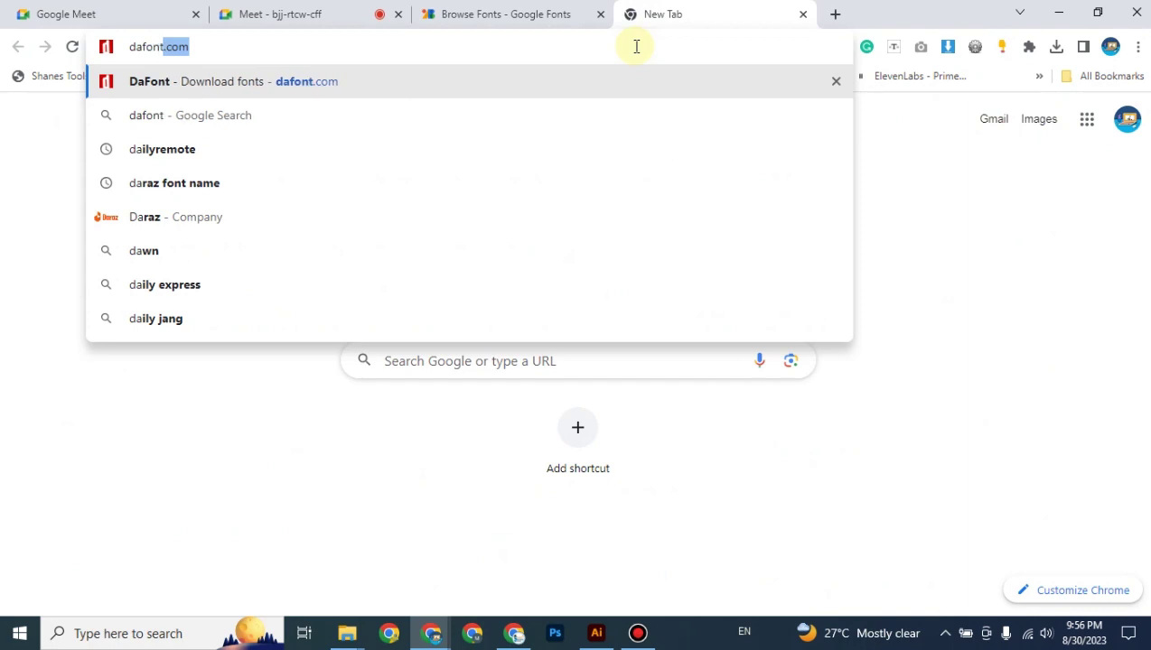
key(Return)
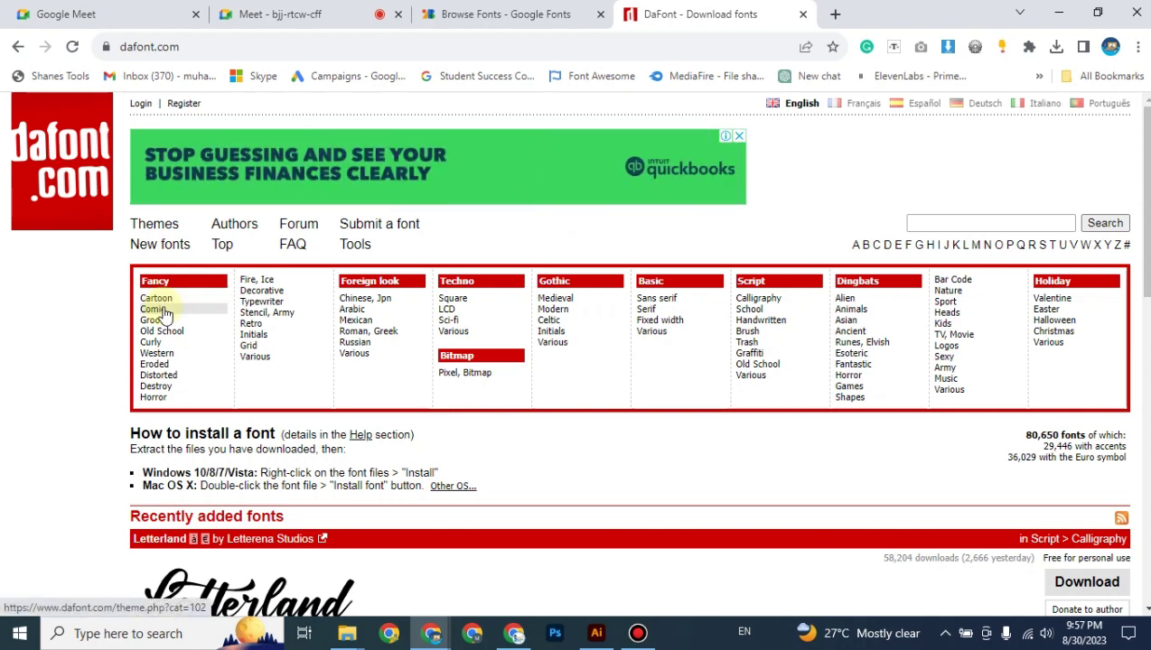
Open DaFont's Cartoon category under Fancy and look through its fonts.
click(156, 301)
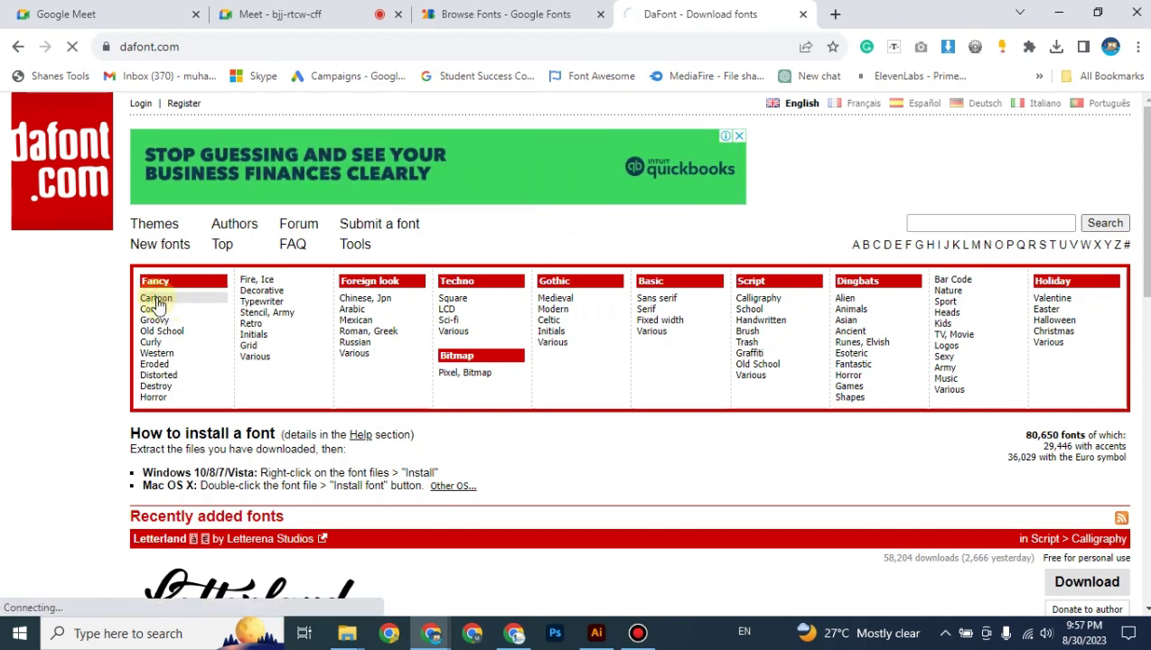
scroll(282, 316, down, 4)
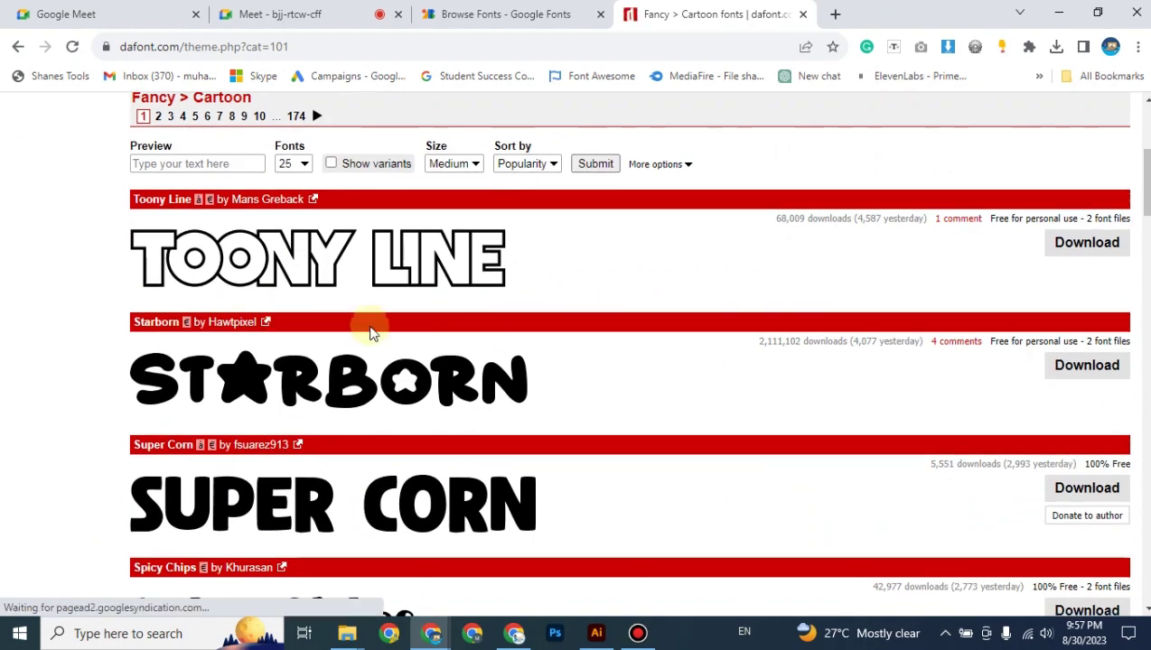
scroll(331, 330, down, 2)
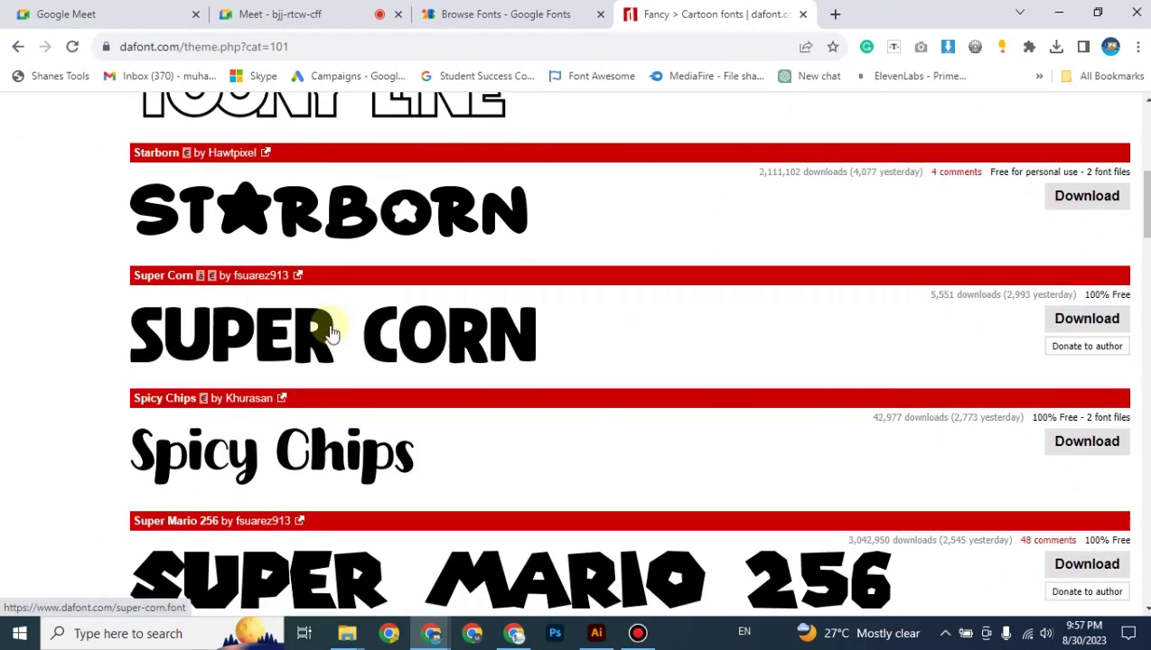
scroll(327, 327, down, 3)
scroll(320, 329, up, 8)
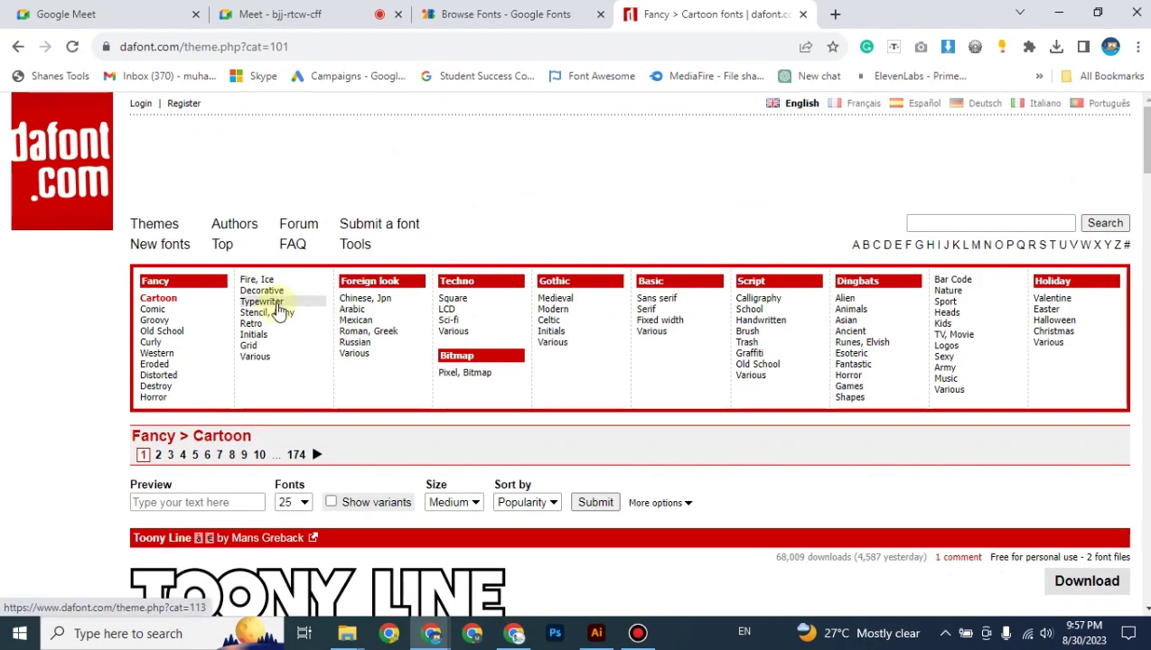
Open DaFont's Fire, Ice category under Fancy and look through its fonts.
click(255, 281)
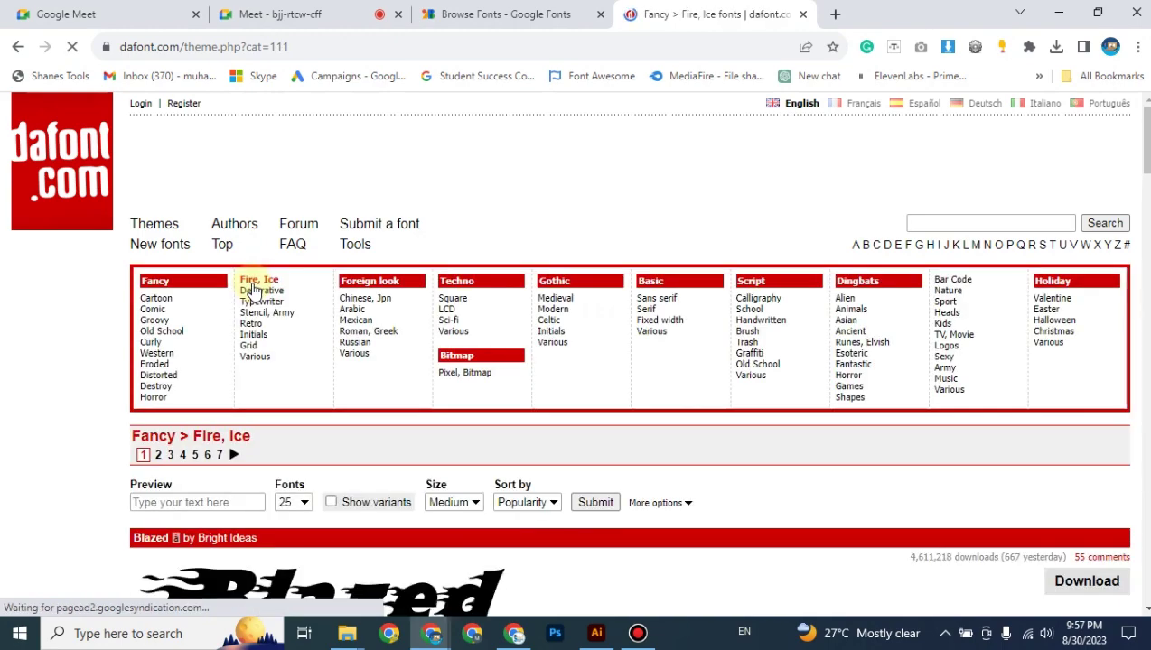
scroll(281, 292, down, 4)
scroll(583, 293, down, 4)
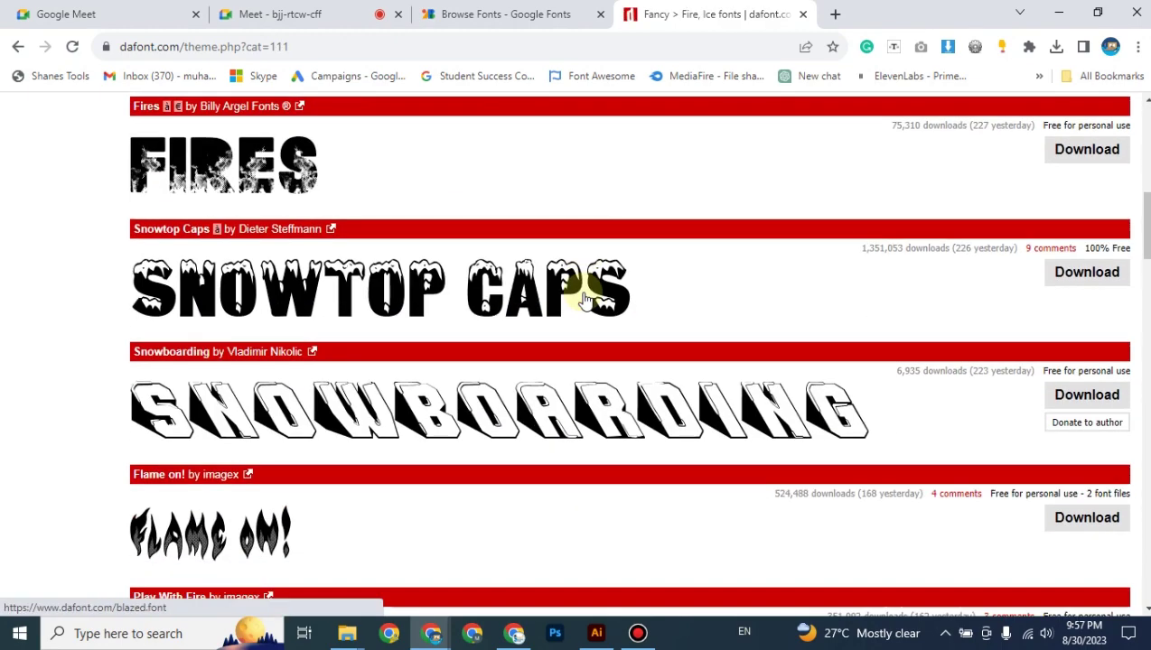
Open DaFont's Modern category under Gothic and look through its fonts.
scroll(585, 290, down, 3)
scroll(585, 303, up, 2)
scroll(586, 302, up, 10)
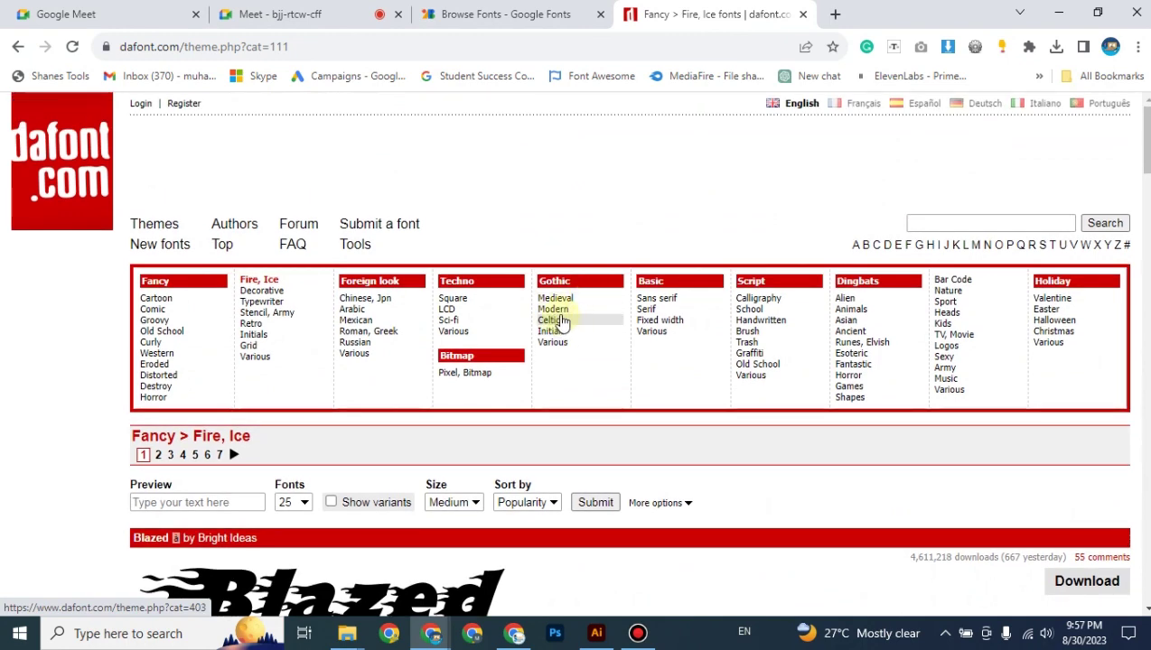
click(554, 309)
scroll(560, 359, down, 3)
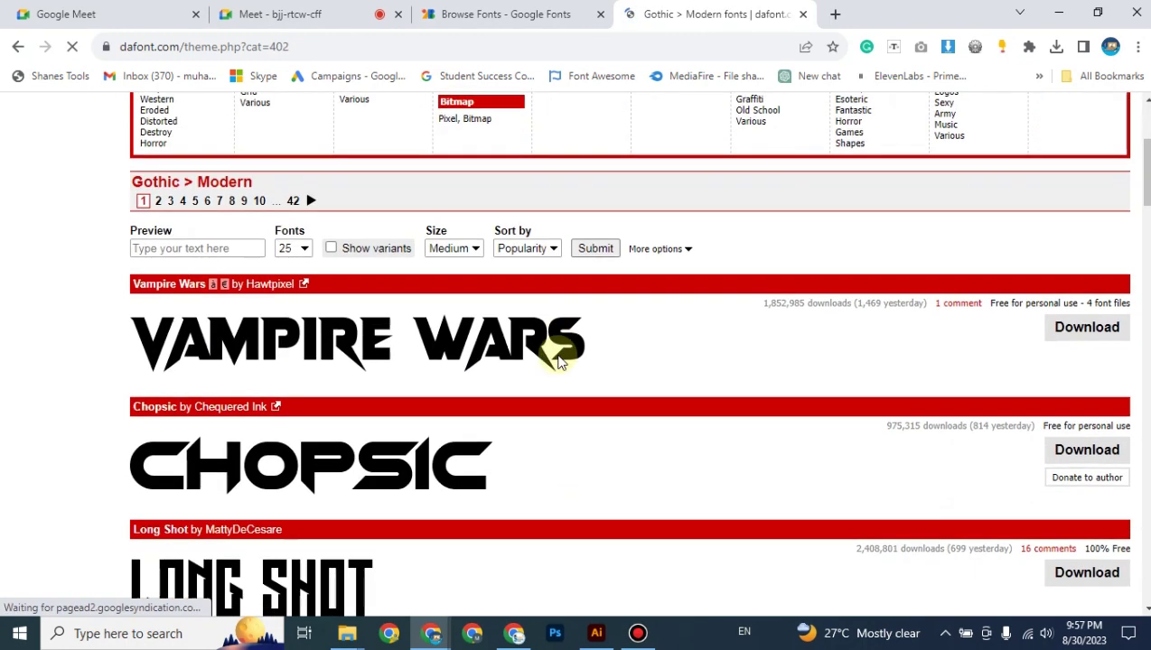
scroll(558, 359, down, 8)
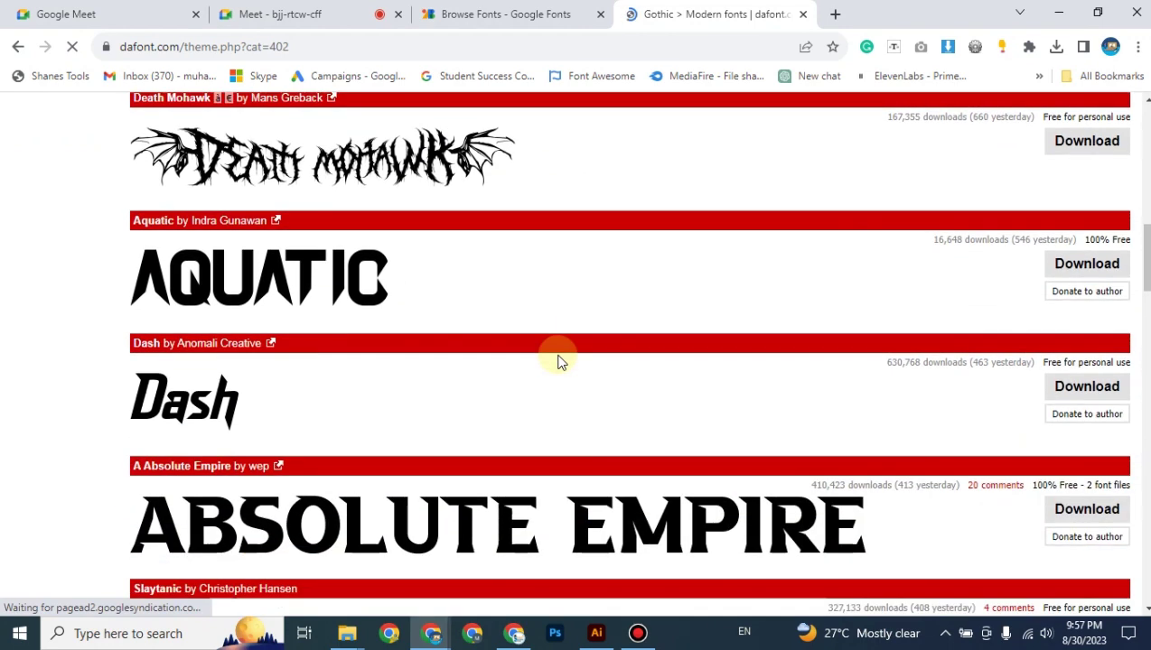
scroll(559, 359, down, 2)
scroll(558, 360, up, 5)
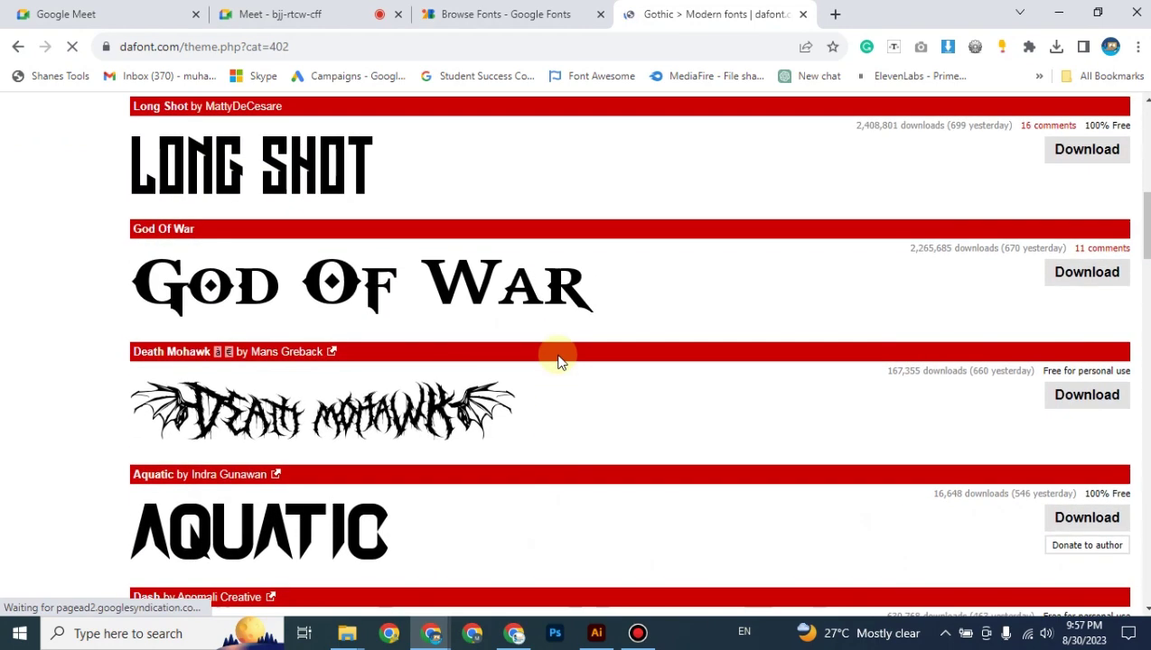
scroll(556, 358, up, 2)
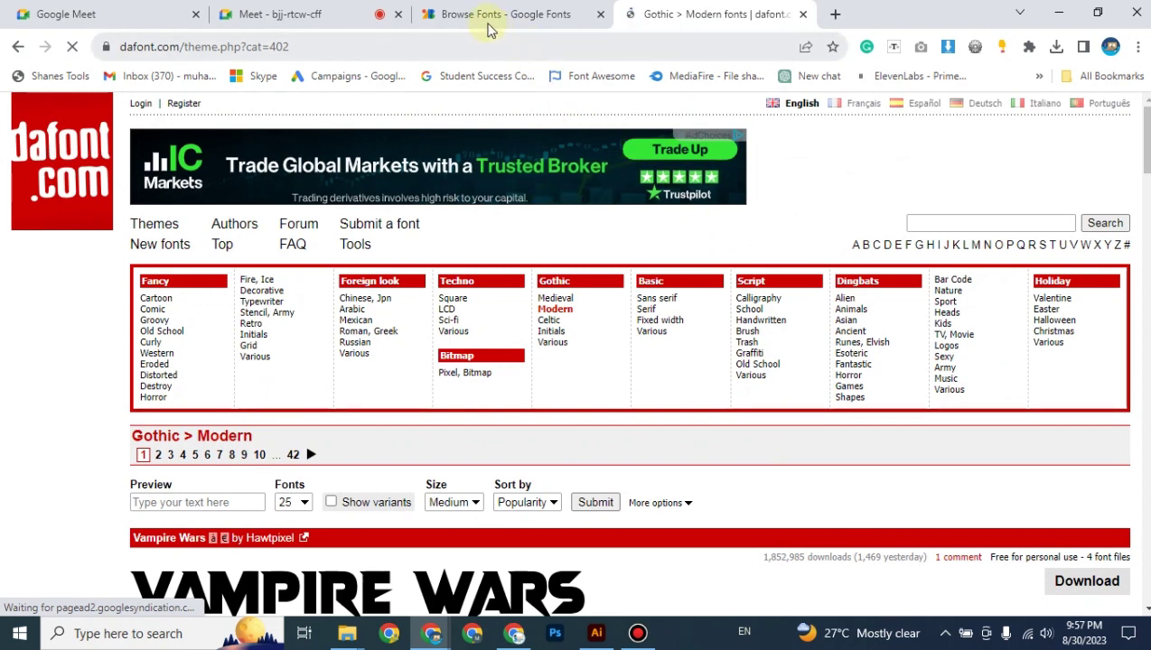
Revisit the Google Fonts and DaFont pages in turn and return to the Google Meet call.
click(488, 16)
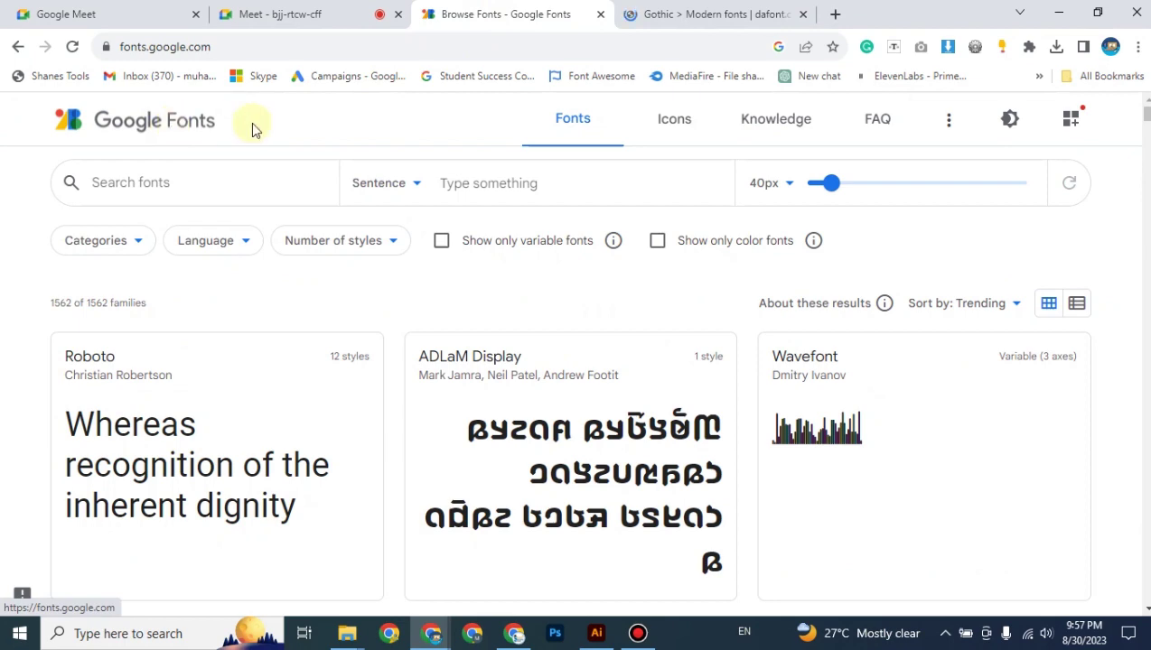
click(730, 13)
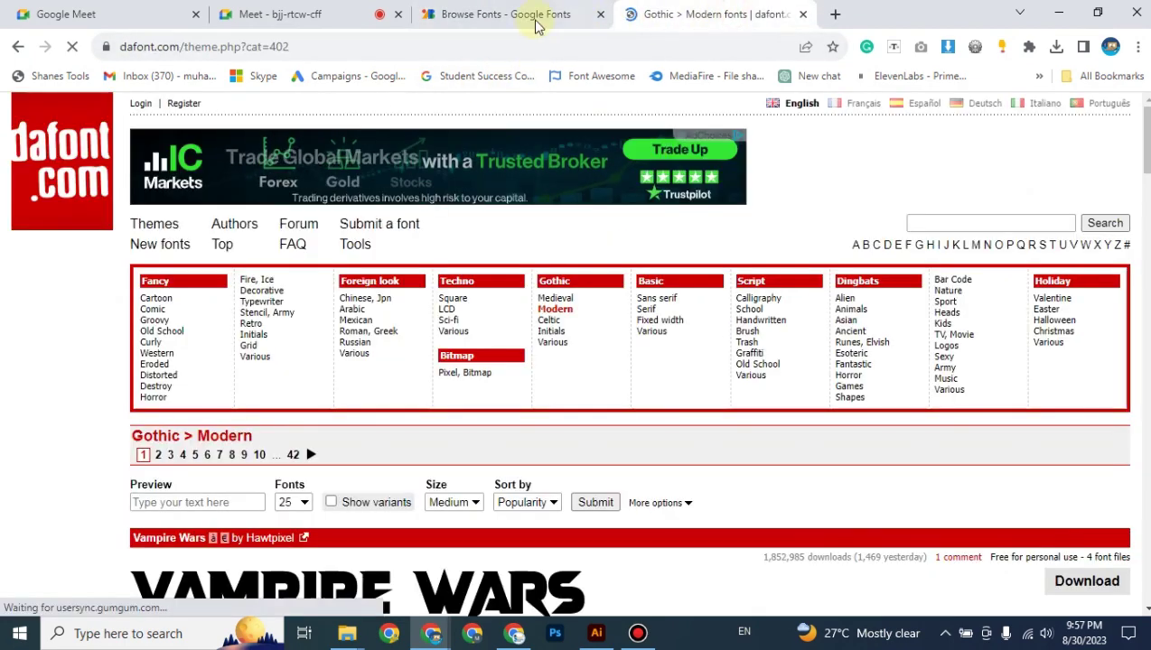
click(478, 18)
click(307, 18)
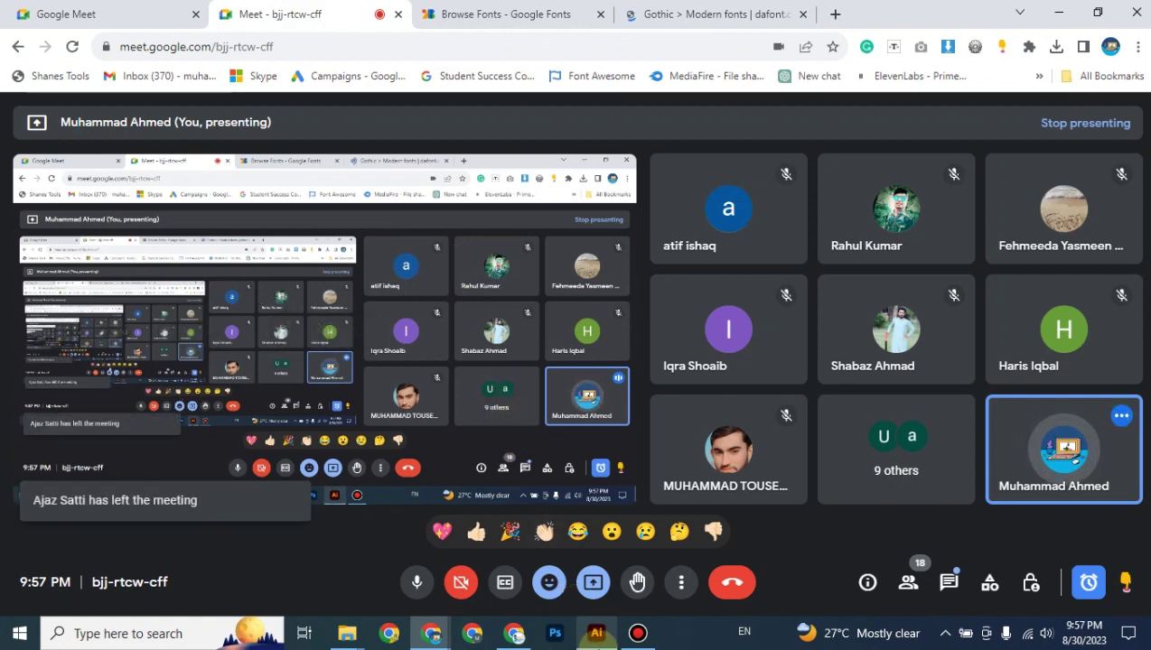
mouse_move(598, 643)
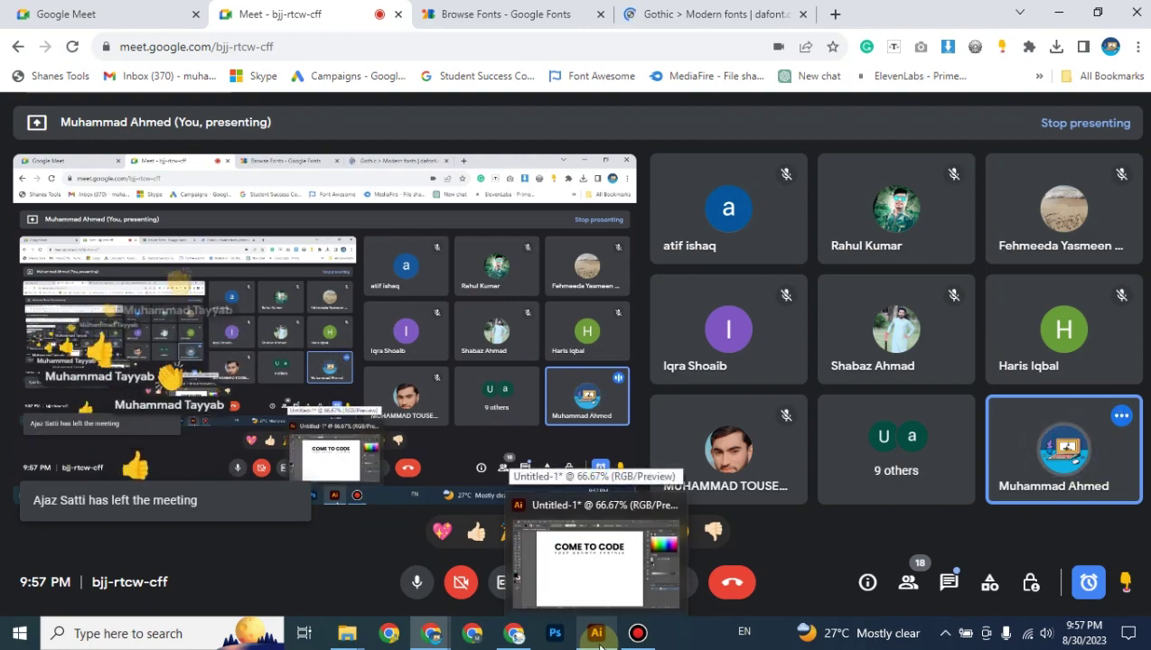